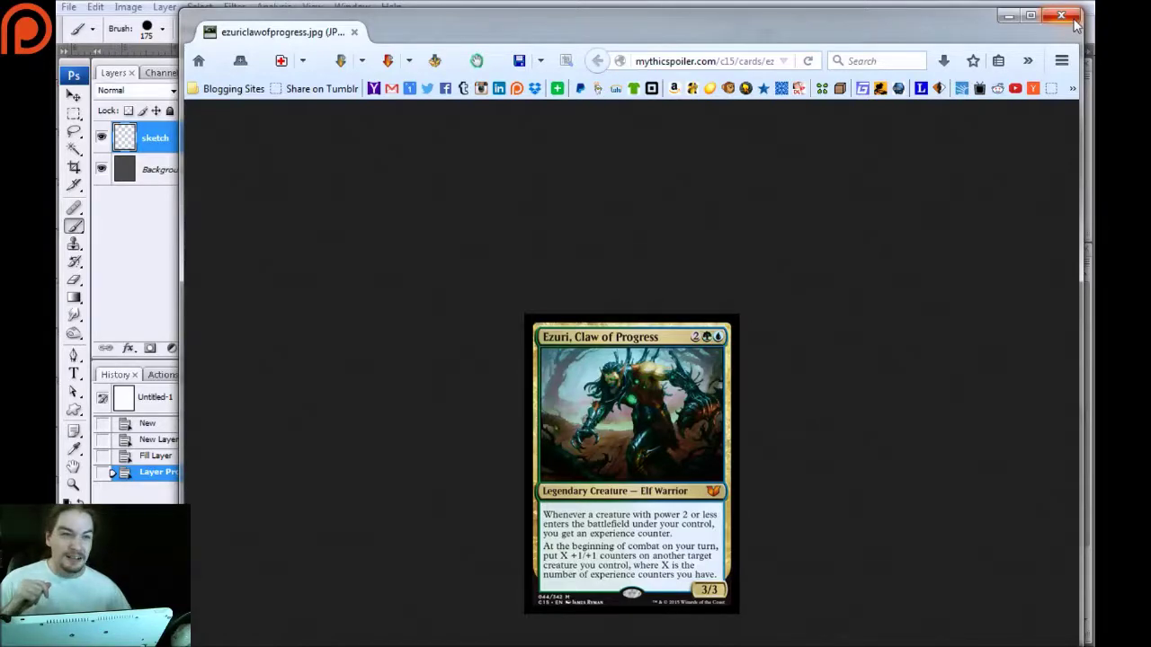
# Close the Ezuri card reference image and reduce the brush size to 10 for sketching
pyautogui.click(1061, 17)
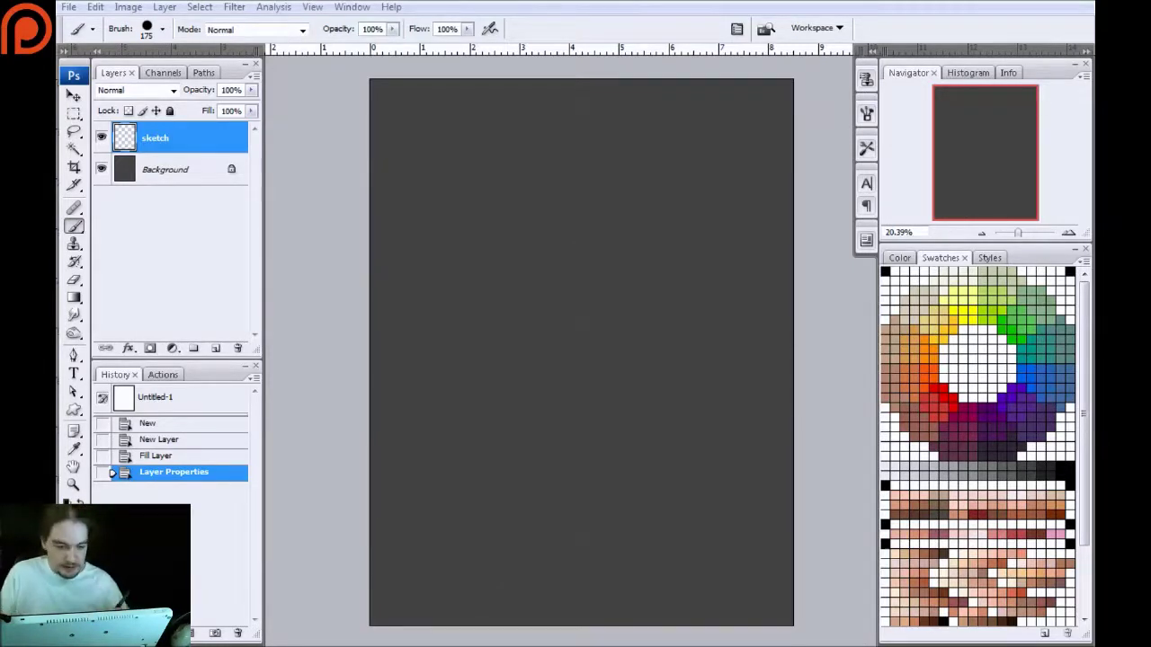
pyautogui.press('[')
pyautogui.press('[')
pyautogui.press('[')
pyautogui.press('[')
pyautogui.press('[')
pyautogui.press('[')
pyautogui.press('[')
pyautogui.press('[')
pyautogui.press('[')
pyautogui.press('[')
pyautogui.press('[')
pyautogui.press('[')
pyautogui.press('[')
pyautogui.press(']')
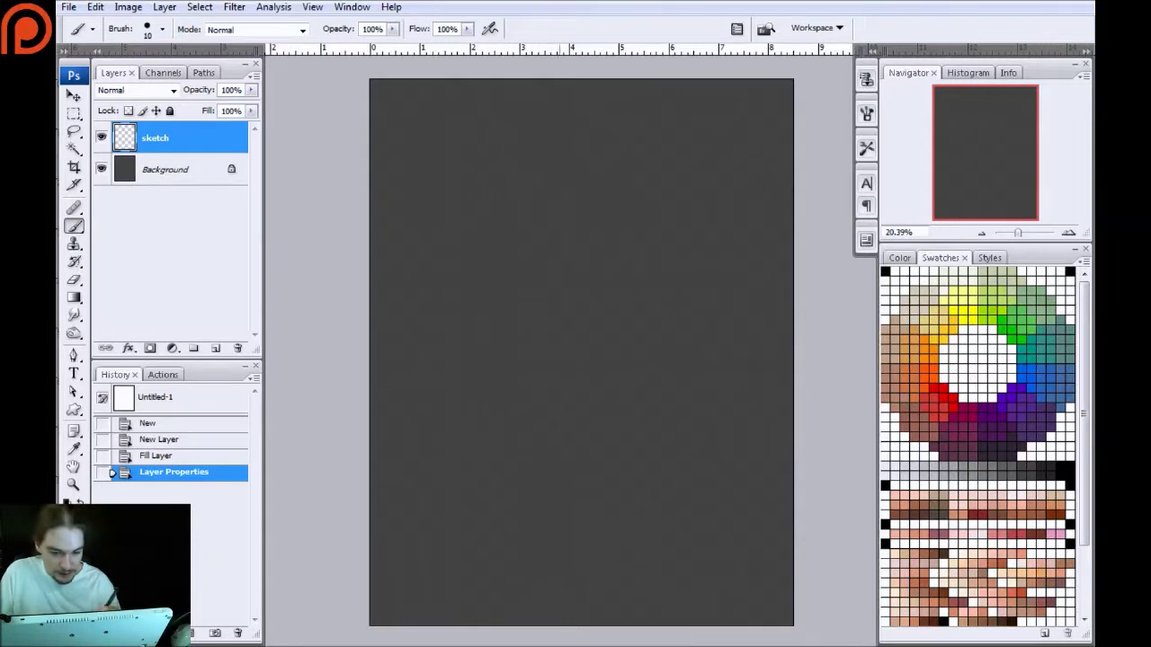
# Sketch the figure's oval head, rounded torso and circular shoulders in the upper middle of the canvas
pyautogui.moveTo(646, 319); pyautogui.dragTo(509, 318)
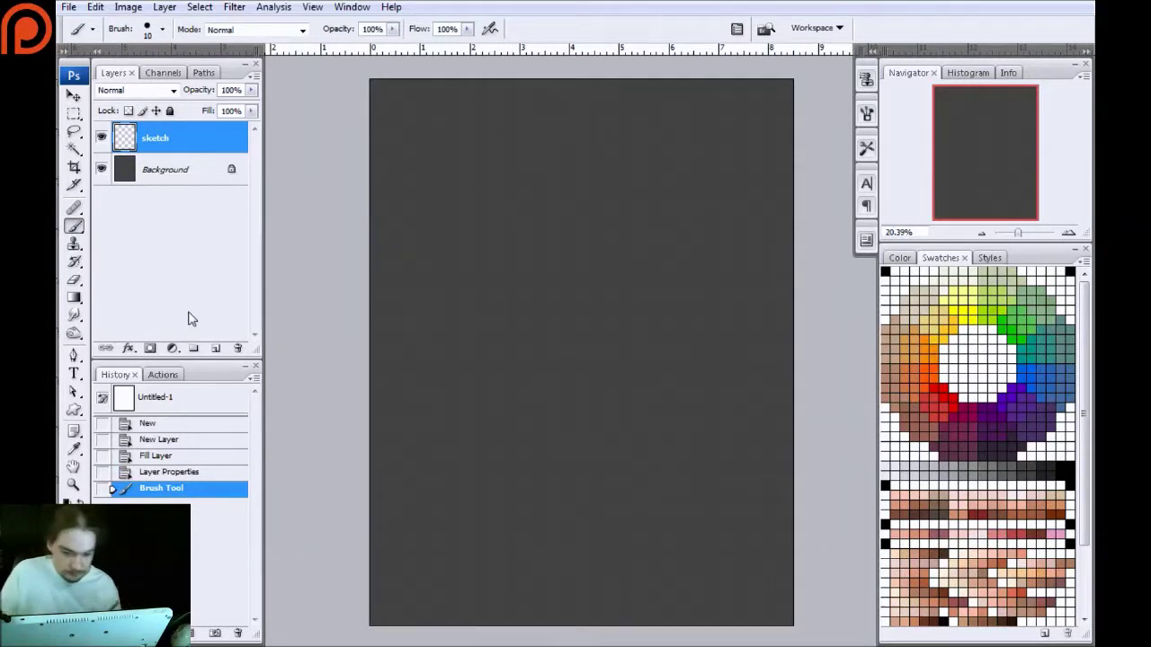
pyautogui.moveTo(650, 306)
pyautogui.mouseDown()
pyautogui.moveTo(558, 382)
pyautogui.moveTo(620, 417)
pyautogui.moveTo(544, 331)
pyautogui.moveTo(545, 270)
pyautogui.moveTo(508, 256)
pyautogui.moveTo(567, 270)
pyautogui.mouseUp()
pyautogui.moveTo(640, 252)
pyautogui.mouseDown()
pyautogui.moveTo(655, 293)
pyautogui.moveTo(634, 275)
pyautogui.mouseUp()
pyautogui.moveTo(539, 224); pyautogui.dragTo(586, 212)
pyautogui.moveTo(634, 289)
pyautogui.mouseDown()
pyautogui.moveTo(612, 346)
pyautogui.moveTo(589, 362)
pyautogui.mouseUp()
pyautogui.moveTo(578, 162)
pyautogui.mouseDown()
pyautogui.moveTo(591, 232)
pyautogui.moveTo(608, 232)
pyautogui.mouseUp()
pyautogui.moveTo(539, 296)
pyautogui.mouseDown()
pyautogui.moveTo(637, 279)
pyautogui.moveTo(561, 358)
pyautogui.mouseUp()
pyautogui.moveTo(636, 245); pyautogui.dragTo(658, 270)
pyautogui.moveTo(496, 241); pyautogui.dragTo(531, 250)
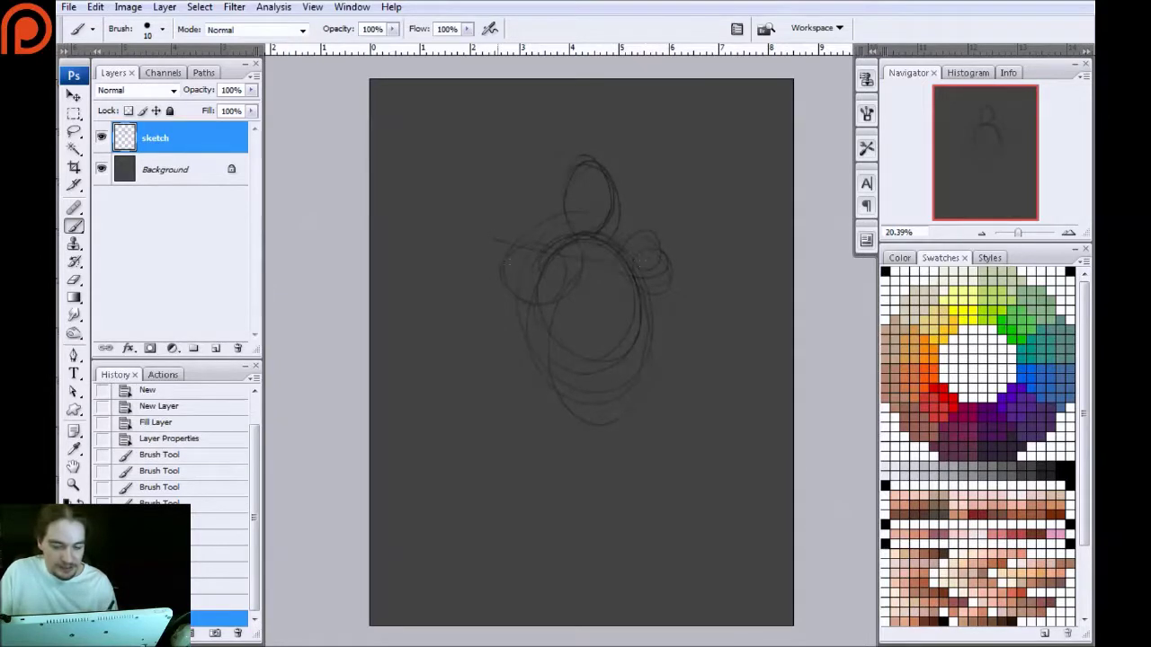
# Sketch the waist and tapered hip shapes below the torso oval
pyautogui.moveTo(541, 345)
pyautogui.mouseDown()
pyautogui.moveTo(626, 405)
pyautogui.moveTo(627, 364)
pyautogui.mouseUp()
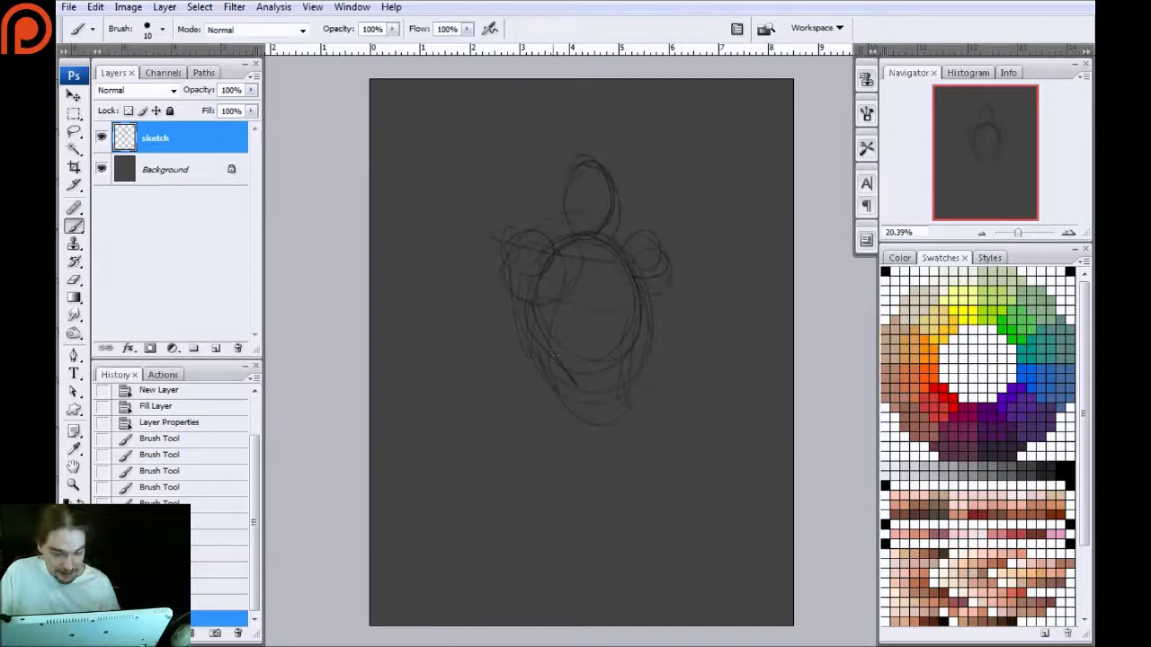
pyautogui.moveTo(540, 358); pyautogui.dragTo(546, 412)
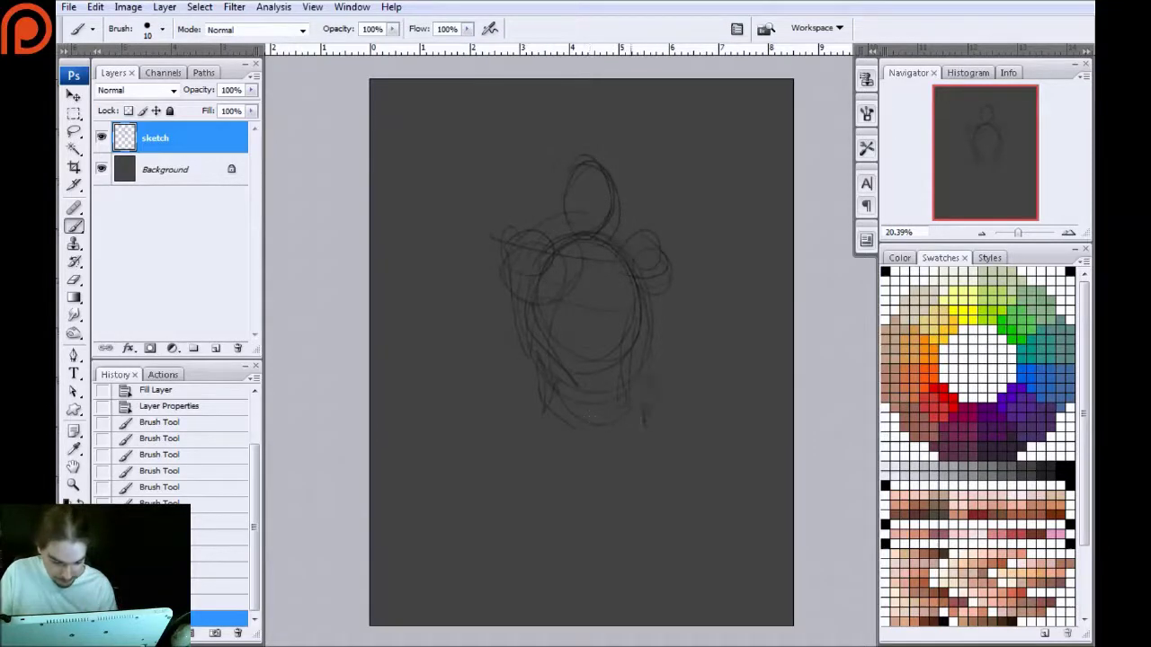
pyautogui.moveTo(646, 385); pyautogui.dragTo(629, 461)
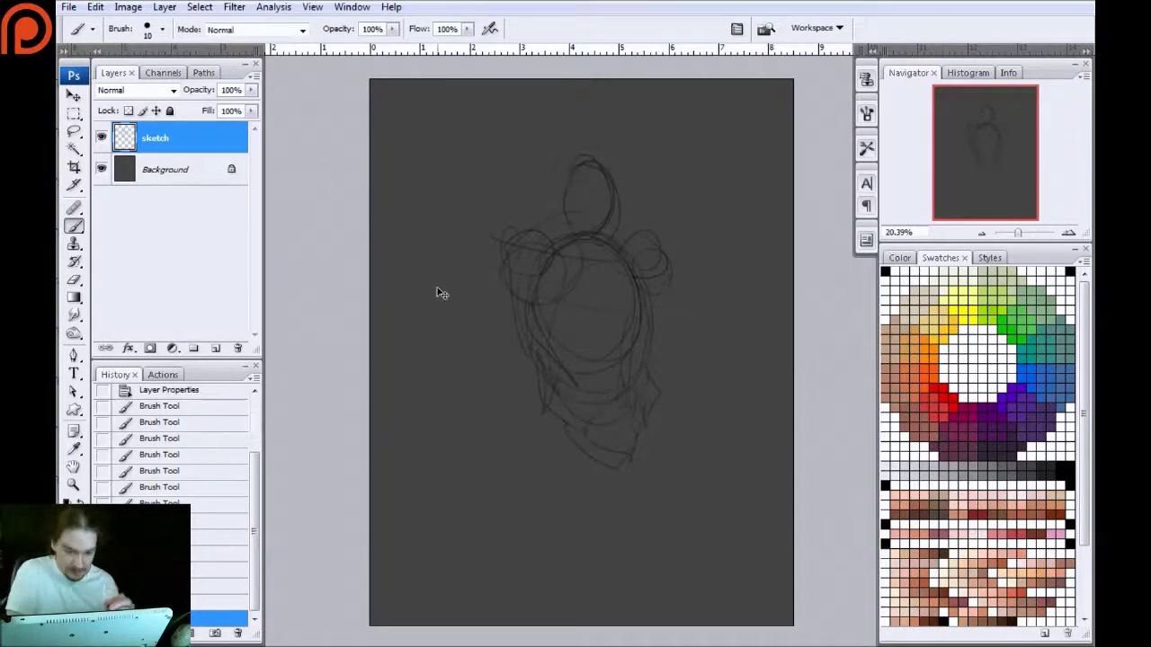
# Scale the figure sketch down and move it up and slightly left on the canvas
pyautogui.hotkey('ctrl', 't')
pyautogui.moveTo(489, 154); pyautogui.dragTo(515, 201)
pyautogui.press('Return')
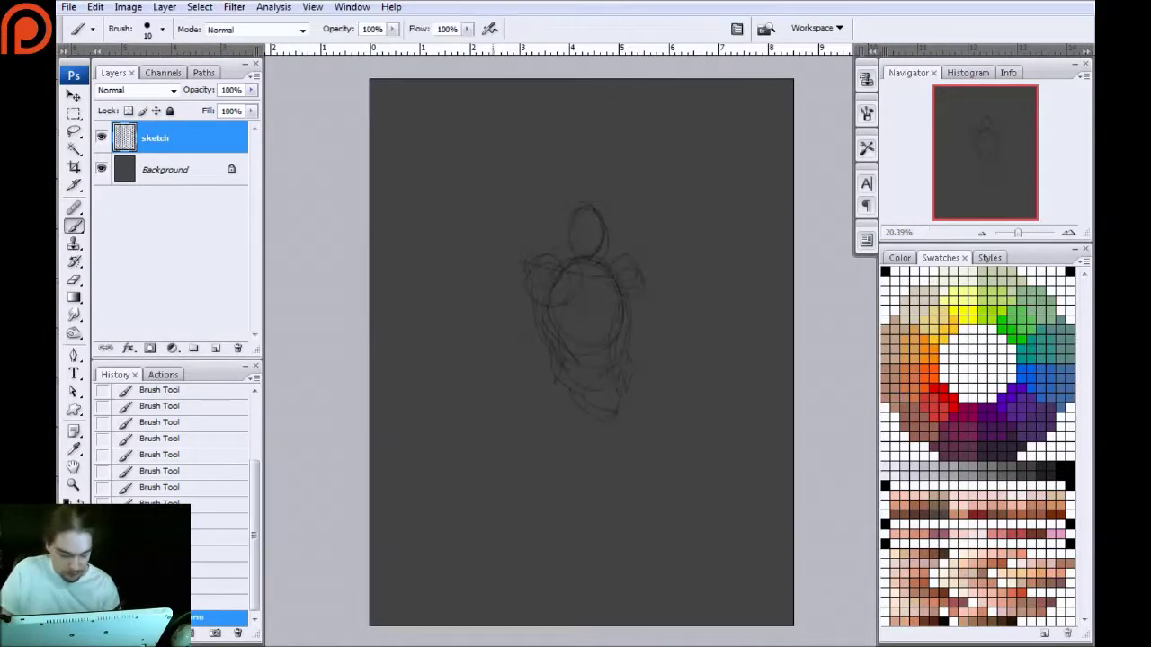
pyautogui.press('v')
pyautogui.moveTo(513, 264); pyautogui.dragTo(509, 216)
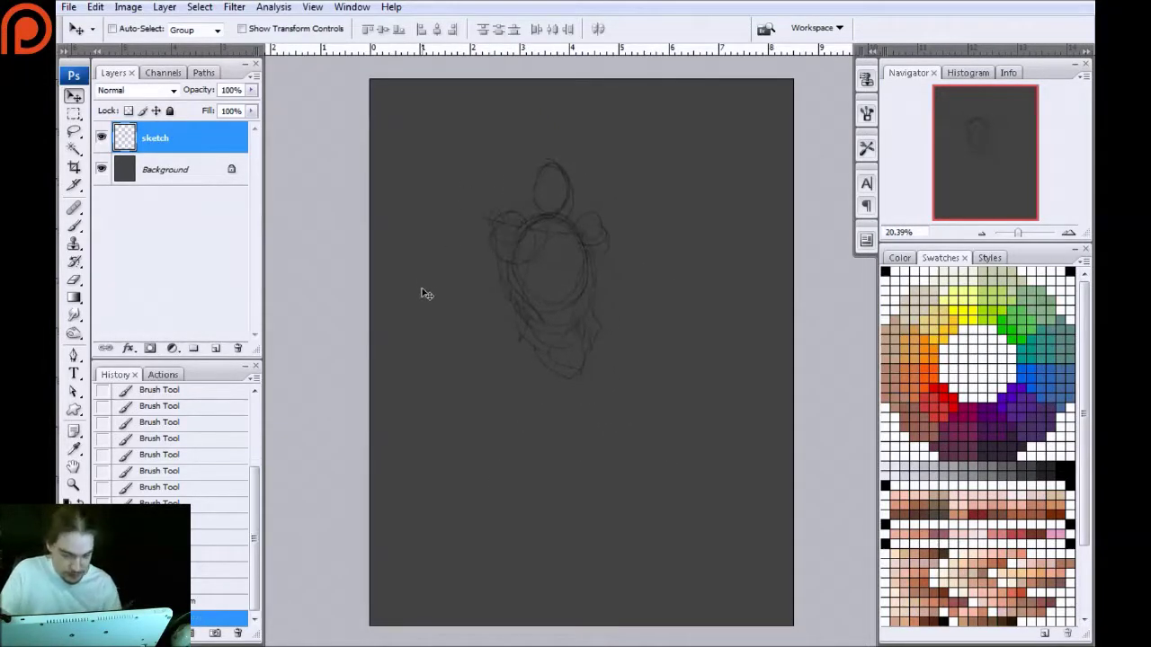
# Enlarge the sketch proportionally to 131.1% and move it down and right toward the canvas centre
pyautogui.hotkey('ctrl', 't')
pyautogui.moveTo(482, 160); pyautogui.dragTo(452, 106)
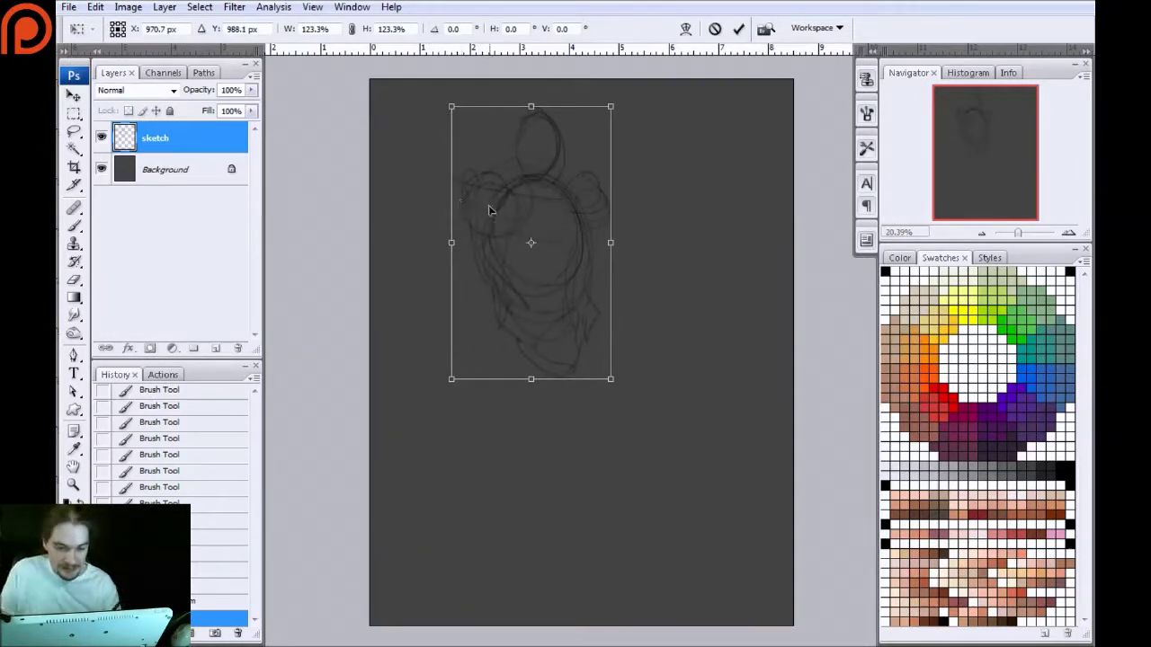
pyautogui.moveTo(610, 379); pyautogui.dragTo(620, 396)
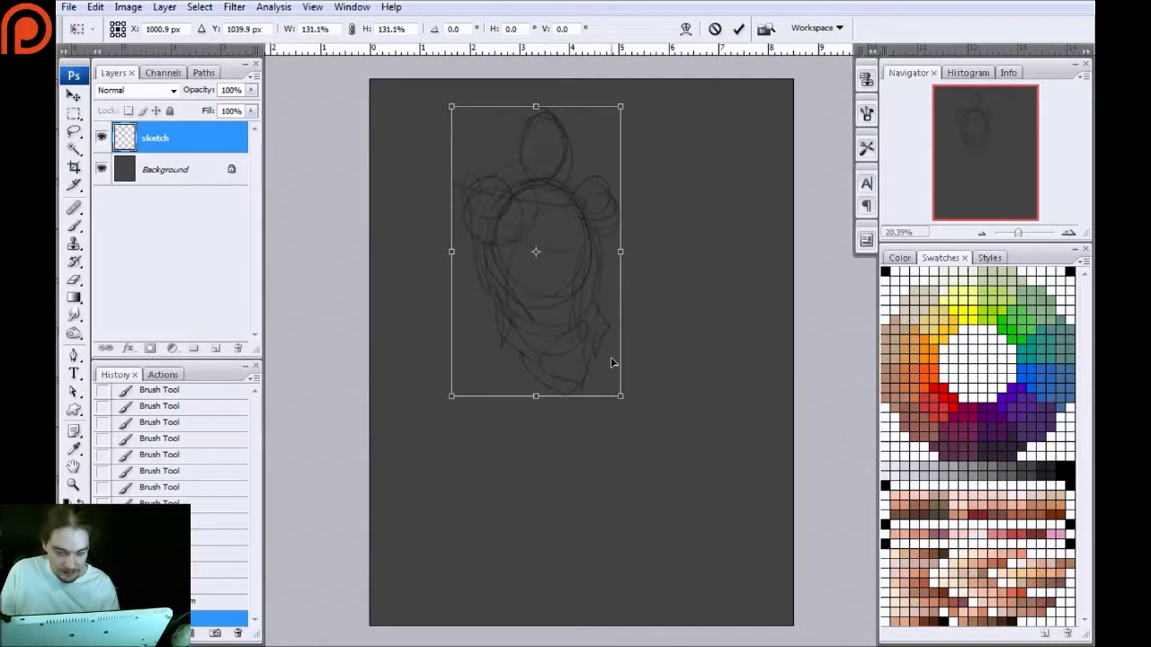
pyautogui.press('Return')
pyautogui.press('b')
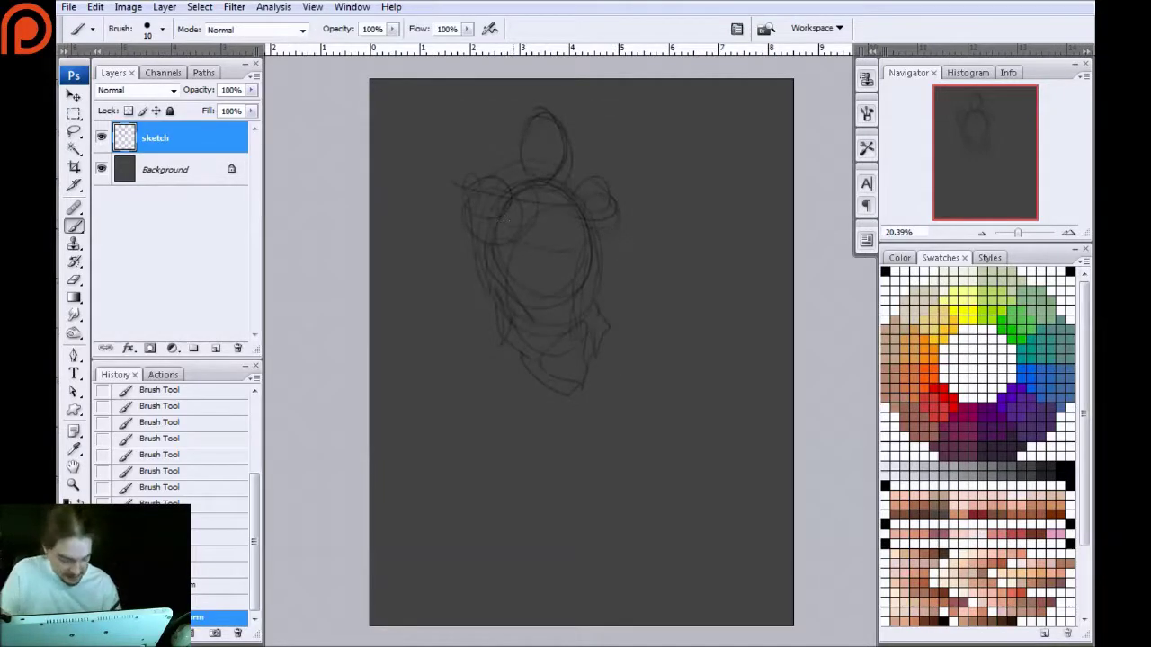
pyautogui.press('v')
pyautogui.moveTo(509, 239); pyautogui.dragTo(531, 282)
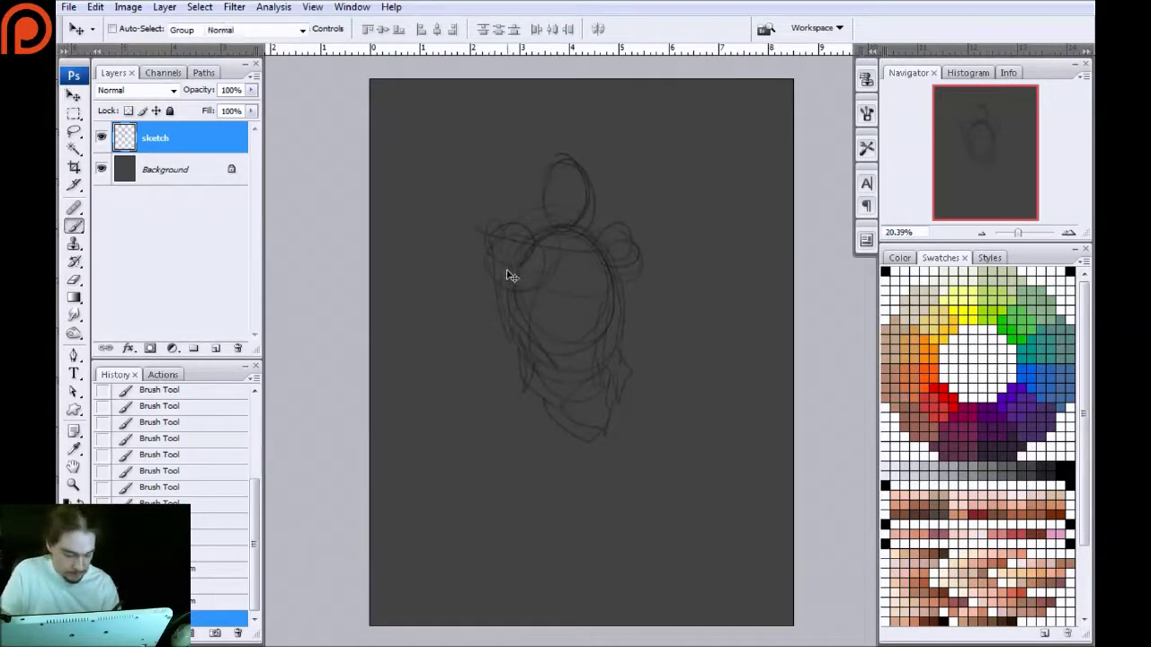
pyautogui.press('b')
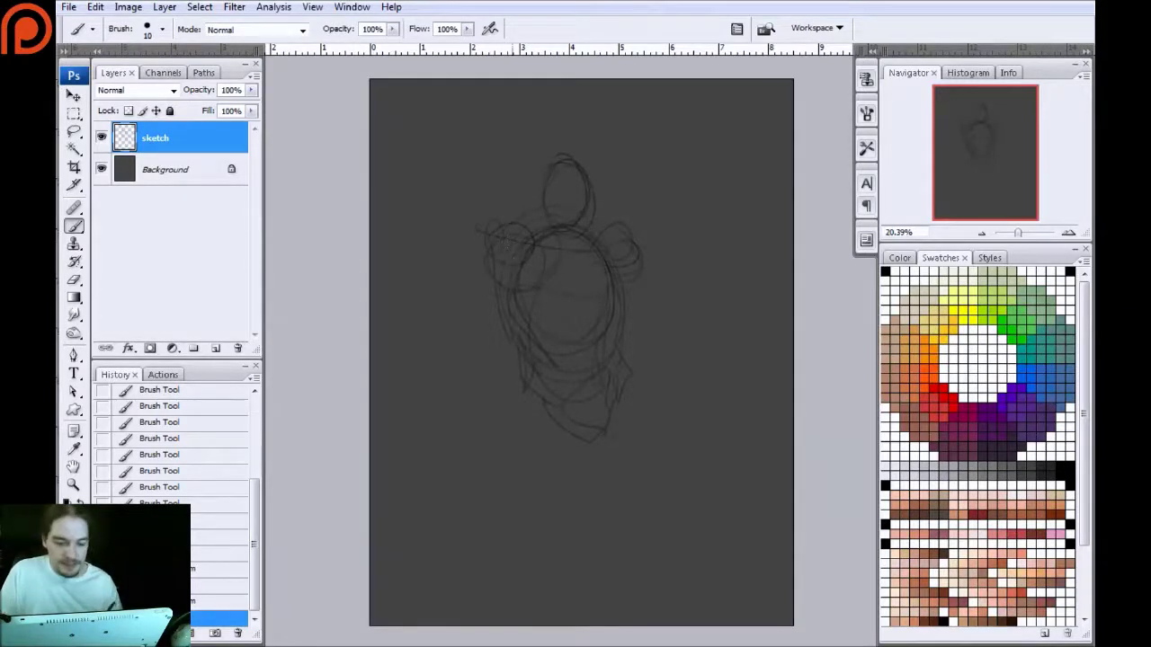
# Sketch the lowered arm on the canvas's left side and hatch its forearm
pyautogui.moveTo(508, 287)
pyautogui.mouseDown()
pyautogui.moveTo(513, 261)
pyautogui.moveTo(493, 247)
pyautogui.moveTo(473, 358)
pyautogui.mouseUp()
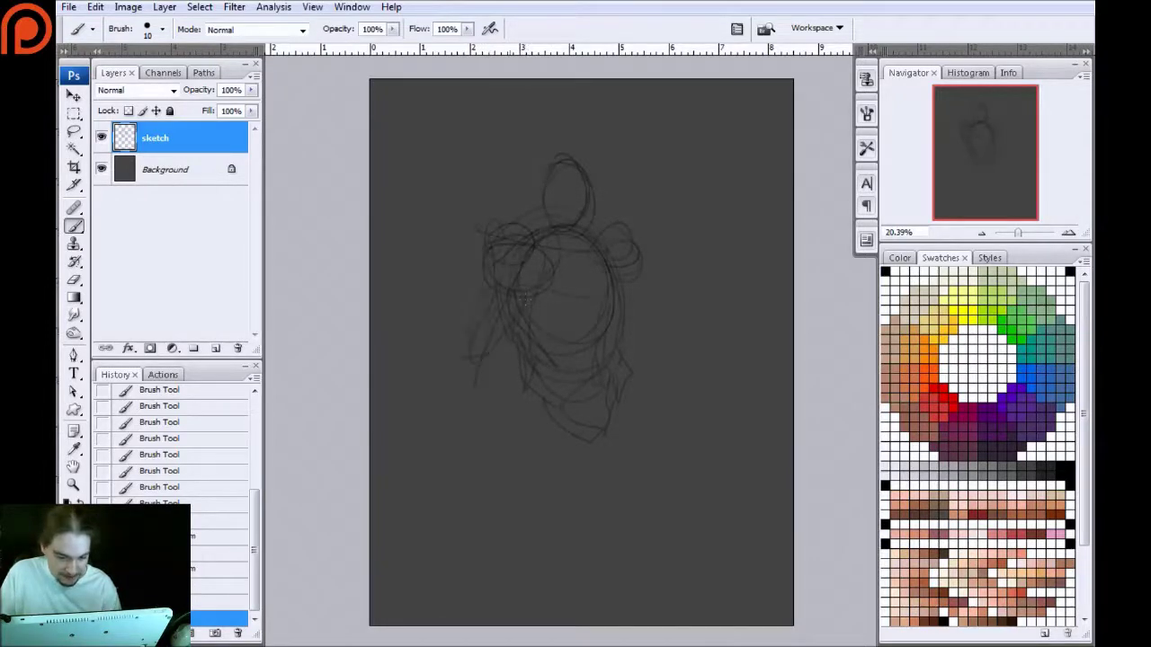
pyautogui.moveTo(496, 358); pyautogui.dragTo(458, 438)
pyautogui.moveTo(487, 392)
pyautogui.mouseDown()
pyautogui.moveTo(485, 460)
pyautogui.moveTo(466, 463)
pyautogui.moveTo(467, 406)
pyautogui.moveTo(479, 405)
pyautogui.mouseUp()
pyautogui.moveTo(477, 351); pyautogui.dragTo(462, 396)
pyautogui.moveTo(511, 321); pyautogui.dragTo(497, 330)
# Reinforce the armpit and lower chest contours, and sketch the waist and pelvis
pyautogui.moveTo(487, 253); pyautogui.dragTo(522, 325)
pyautogui.moveTo(517, 315); pyautogui.dragTo(545, 357)
pyautogui.moveTo(607, 269); pyautogui.dragTo(598, 311)
pyautogui.moveTo(613, 274)
pyautogui.mouseDown()
pyautogui.moveTo(604, 313)
pyautogui.moveTo(520, 311)
pyautogui.mouseUp()
pyautogui.moveTo(612, 290)
pyautogui.mouseDown()
pyautogui.moveTo(515, 305)
pyautogui.moveTo(564, 405)
pyautogui.moveTo(622, 454)
pyautogui.moveTo(557, 463)
pyautogui.mouseUp()
pyautogui.moveTo(572, 416); pyautogui.dragTo(568, 462)
# Sketch both thighs below the pelvis and hatch the one on the canvas's right side
pyautogui.moveTo(514, 403); pyautogui.dragTo(532, 541)
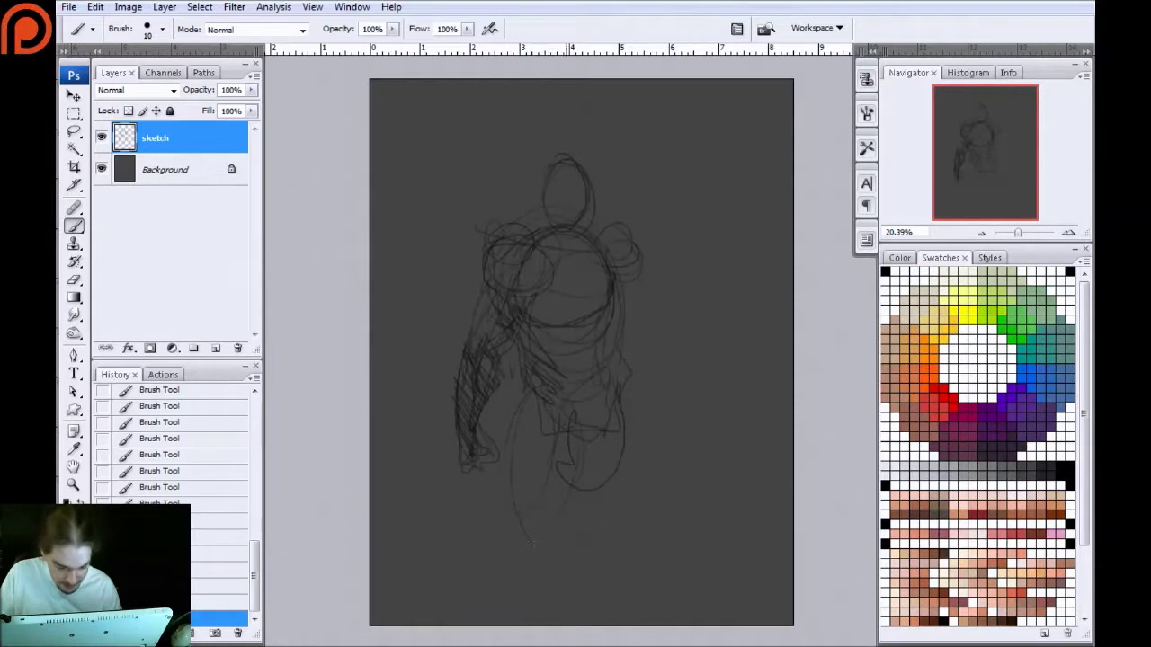
pyautogui.moveTo(530, 401); pyautogui.dragTo(539, 545)
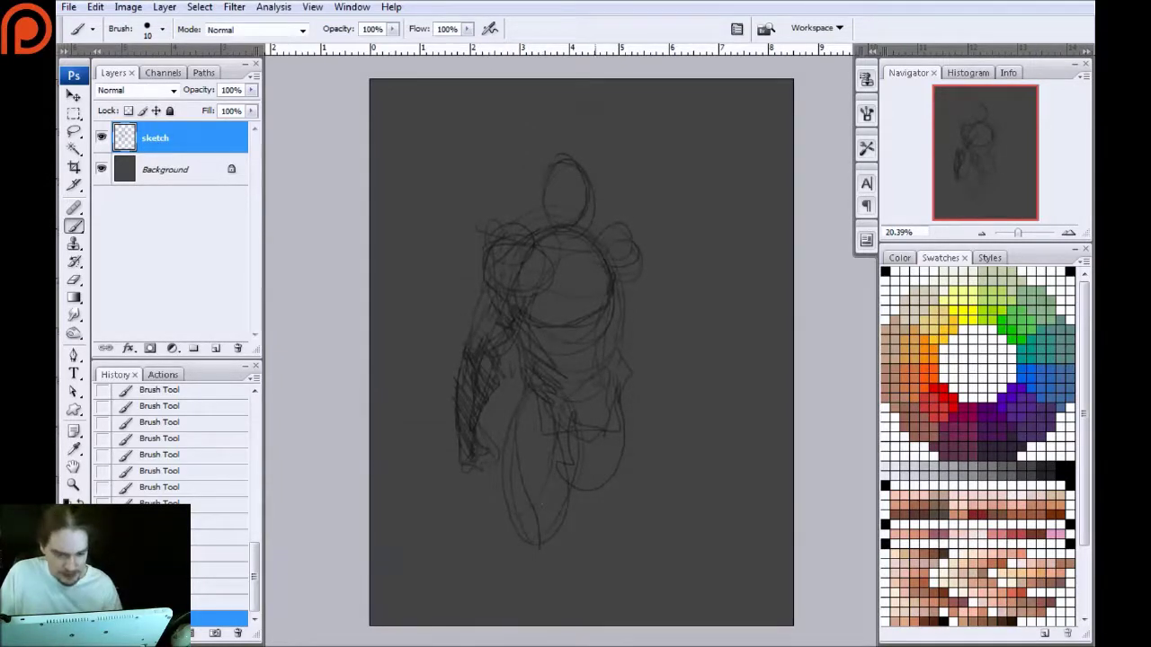
pyautogui.moveTo(635, 388)
pyautogui.mouseDown()
pyautogui.moveTo(653, 482)
pyautogui.moveTo(621, 514)
pyautogui.mouseUp()
pyautogui.moveTo(624, 508); pyautogui.dragTo(648, 458)
pyautogui.moveTo(633, 474); pyautogui.dragTo(642, 437)
pyautogui.moveTo(655, 504); pyautogui.dragTo(641, 543)
# Sketch the front leg's knee and lower leg, and add fingers to the lowered hand
pyautogui.moveTo(507, 520)
pyautogui.mouseDown()
pyautogui.moveTo(482, 570)
pyautogui.moveTo(492, 596)
pyautogui.mouseUp()
pyautogui.moveTo(552, 541)
pyautogui.mouseDown()
pyautogui.moveTo(509, 573)
pyautogui.moveTo(516, 608)
pyautogui.mouseUp()
pyautogui.moveTo(470, 478)
pyautogui.mouseDown()
pyautogui.moveTo(475, 503)
pyautogui.moveTo(454, 498)
pyautogui.mouseUp()
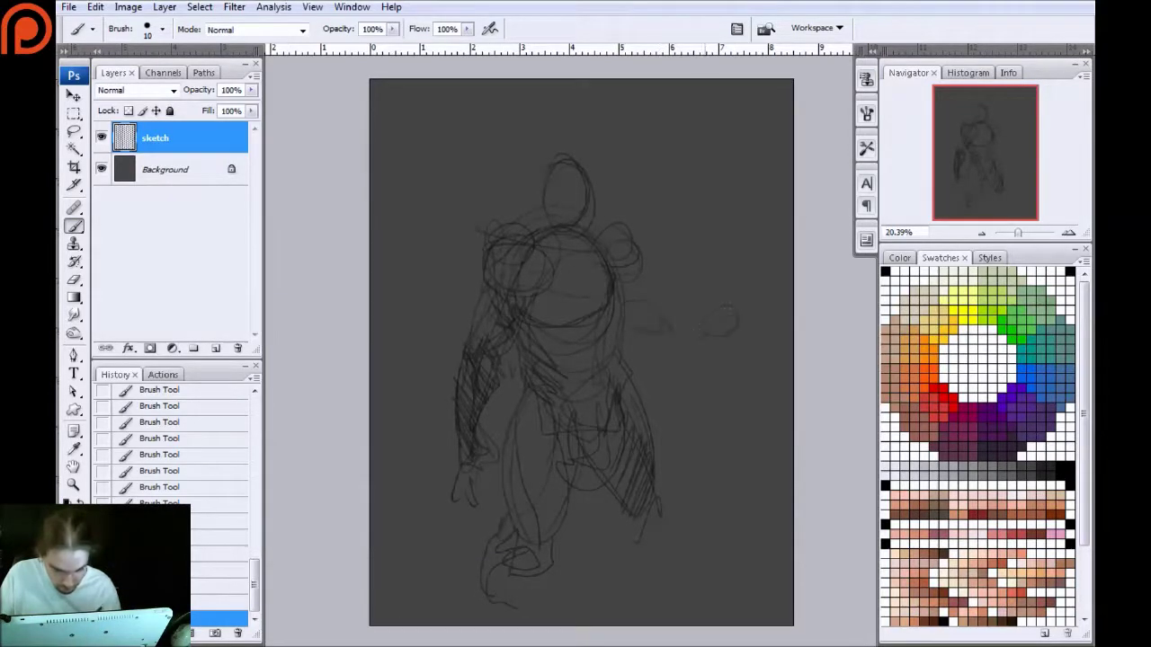
# Sketch the outstretched arm with an open, upturned hand, hatch the forearm and join it to the shoulder
pyautogui.moveTo(677, 314); pyautogui.dragTo(710, 322)
pyautogui.moveTo(677, 336)
pyautogui.mouseDown()
pyautogui.moveTo(707, 334)
pyautogui.moveTo(660, 349)
pyautogui.mouseUp()
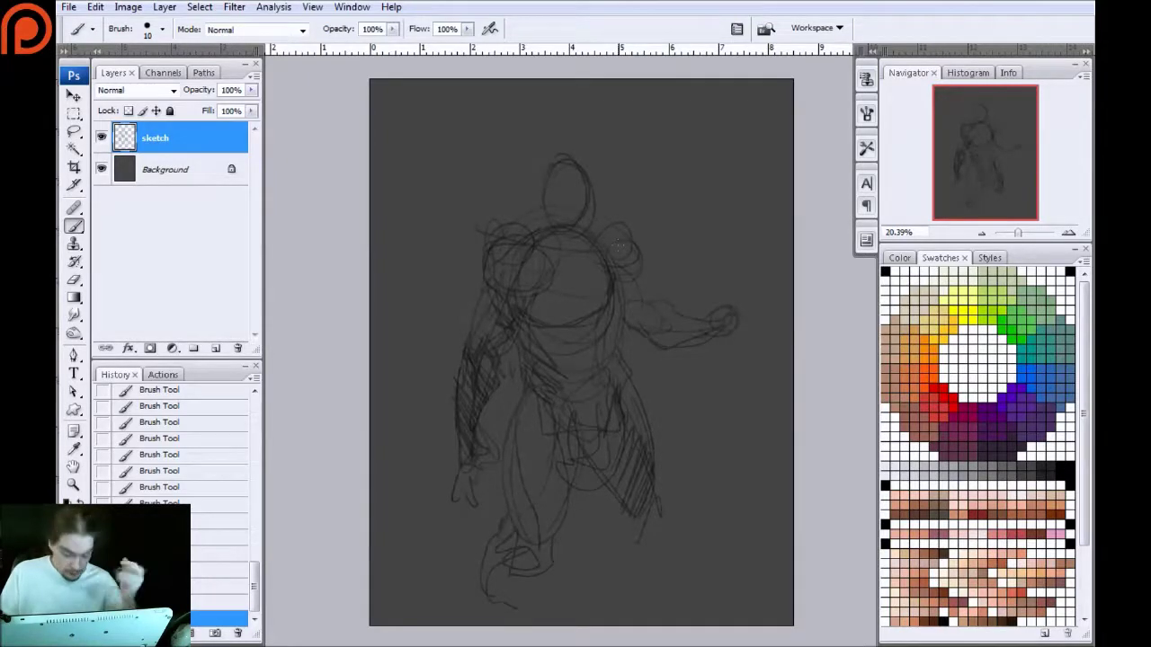
pyautogui.moveTo(717, 313)
pyautogui.mouseDown()
pyautogui.moveTo(730, 324)
pyautogui.moveTo(733, 305)
pyautogui.moveTo(743, 332)
pyautogui.mouseUp()
pyautogui.moveTo(743, 290)
pyautogui.mouseDown()
pyautogui.moveTo(762, 319)
pyautogui.moveTo(750, 312)
pyautogui.moveTo(777, 291)
pyautogui.moveTo(772, 324)
pyautogui.moveTo(730, 271)
pyautogui.mouseUp()
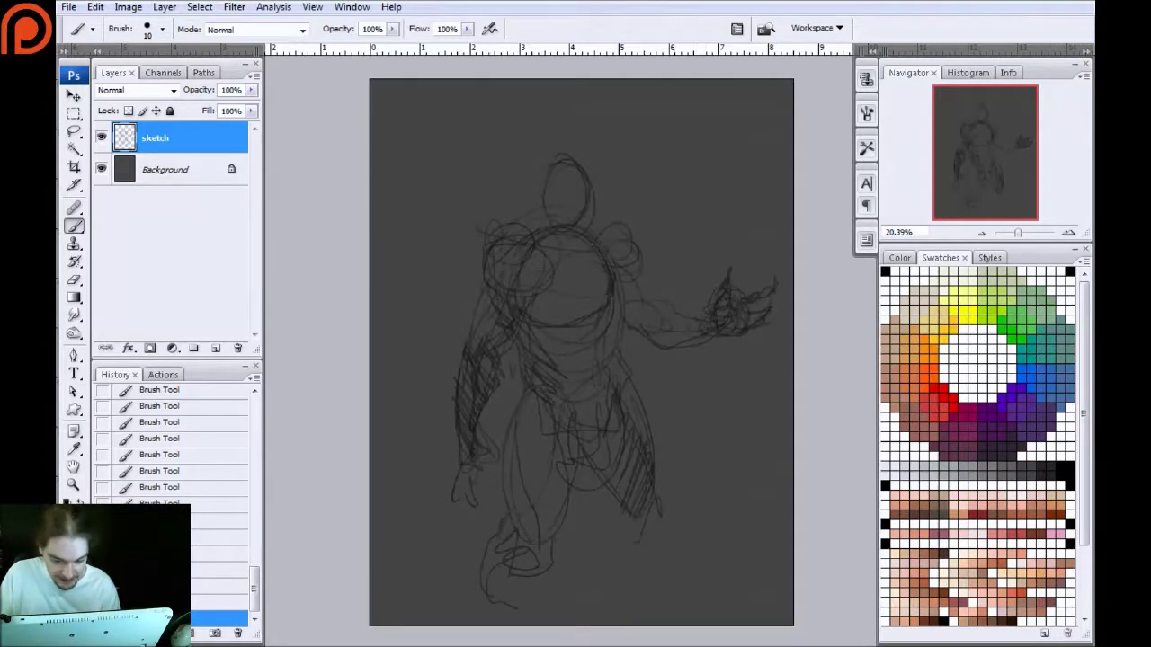
pyautogui.moveTo(673, 335); pyautogui.dragTo(615, 315)
pyautogui.moveTo(633, 266); pyautogui.dragTo(645, 291)
pyautogui.moveTo(626, 241); pyautogui.dragTo(612, 257)
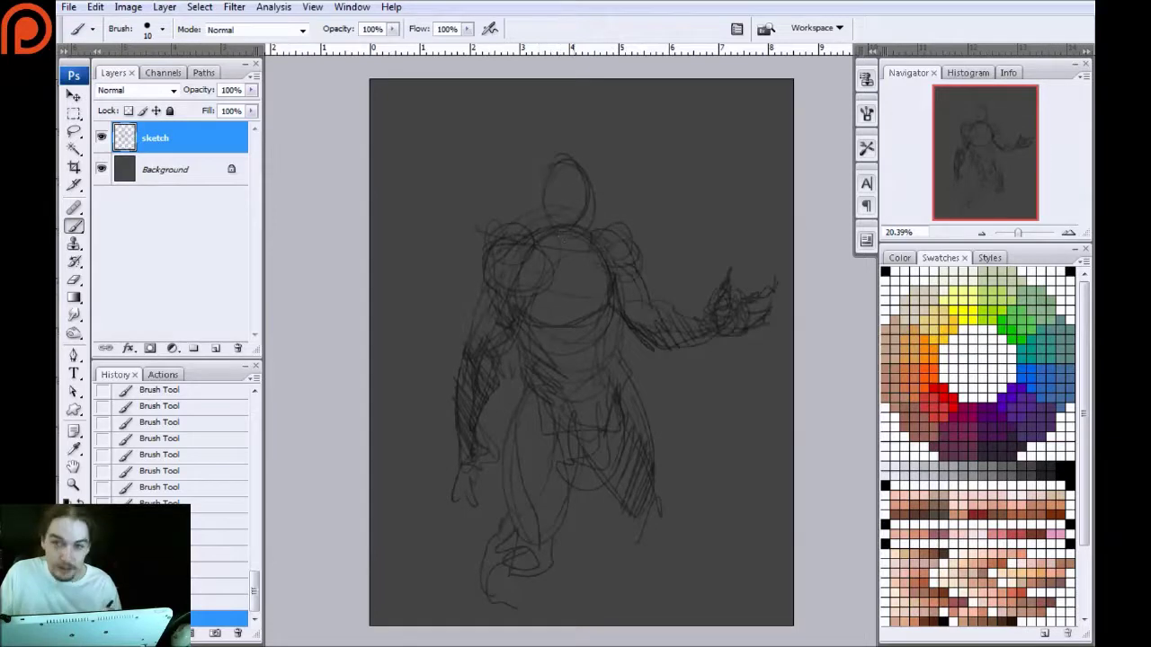
# Sketch the swept-back shape behind the head and add upright strokes rising from both shoulders
pyautogui.moveTo(563, 171)
pyautogui.mouseDown()
pyautogui.moveTo(581, 147)
pyautogui.moveTo(500, 225)
pyautogui.mouseUp()
pyautogui.moveTo(545, 162)
pyautogui.mouseDown()
pyautogui.moveTo(514, 188)
pyautogui.moveTo(506, 244)
pyautogui.moveTo(478, 215)
pyautogui.mouseUp()
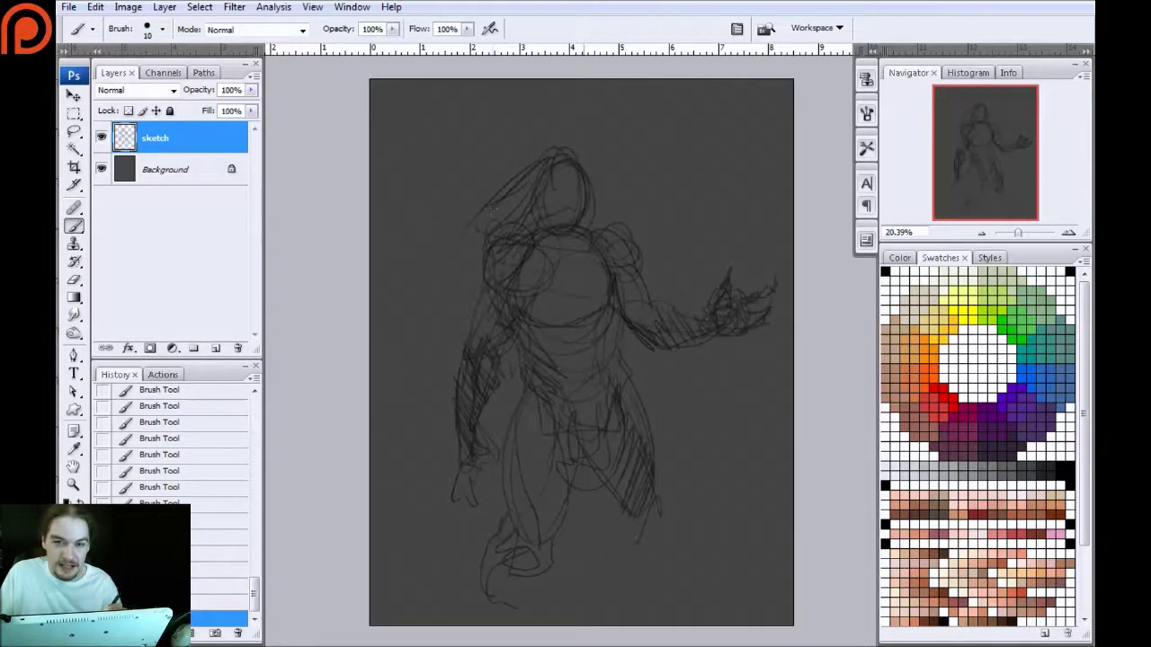
pyautogui.moveTo(613, 165); pyautogui.dragTo(612, 203)
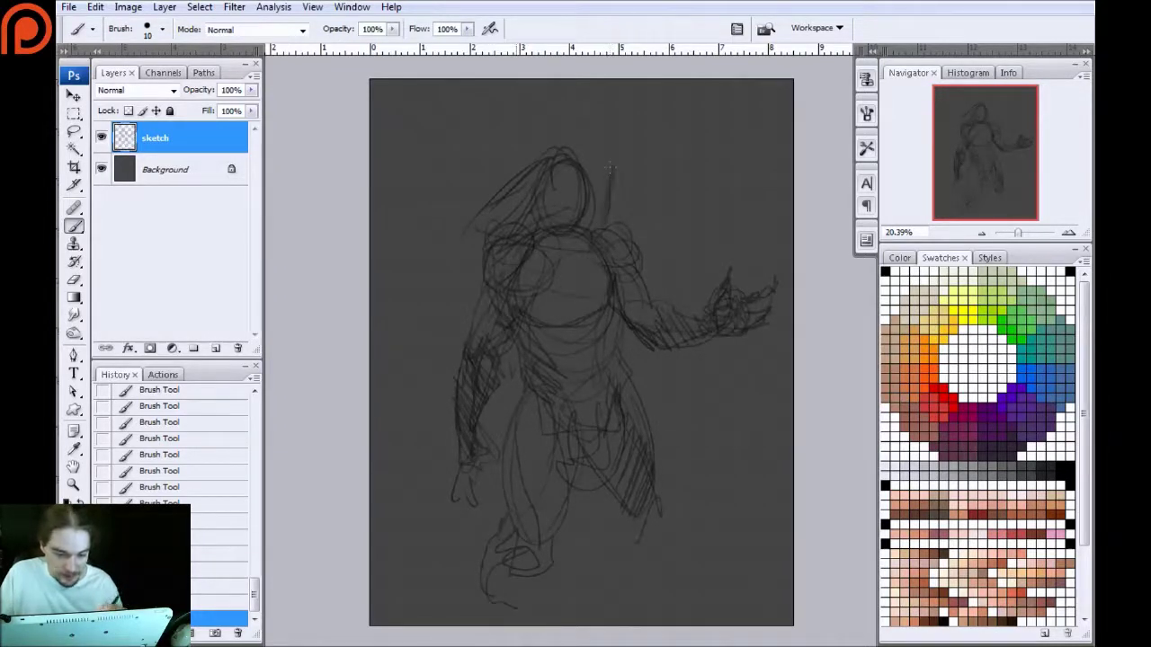
pyautogui.moveTo(498, 169); pyautogui.dragTo(507, 209)
pyautogui.moveTo(630, 172); pyautogui.dragTo(622, 222)
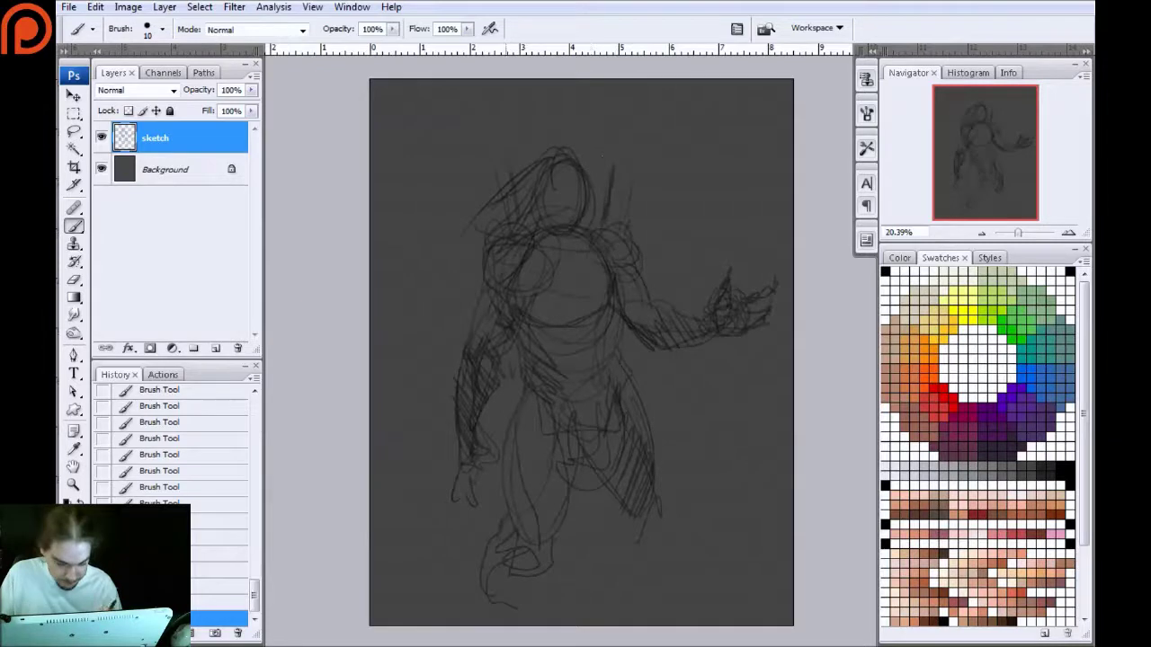
# Enlarge the brush slightly and paint dark diagonal strokes forming a slope in the canvas's bottom-left corner
pyautogui.press(']')
pyautogui.press(']')
pyautogui.moveTo(428, 494); pyautogui.dragTo(539, 624)
pyautogui.moveTo(440, 525); pyautogui.dragTo(491, 602)
pyautogui.moveTo(374, 451); pyautogui.dragTo(503, 618)
pyautogui.moveTo(374, 422); pyautogui.dragTo(521, 619)
pyautogui.moveTo(422, 491); pyautogui.dragTo(534, 624)
pyautogui.moveTo(372, 436)
pyautogui.mouseDown()
pyautogui.moveTo(508, 617)
pyautogui.moveTo(461, 547)
pyautogui.mouseUp()
pyautogui.moveTo(373, 471); pyautogui.dragTo(502, 623)
pyautogui.moveTo(369, 500)
pyautogui.mouseDown()
pyautogui.moveTo(481, 623)
pyautogui.moveTo(466, 617)
pyautogui.mouseUp()
pyautogui.moveTo(367, 525); pyautogui.dragTo(471, 624)
pyautogui.moveTo(367, 536); pyautogui.dragTo(460, 624)
pyautogui.moveTo(369, 555); pyautogui.dragTo(446, 624)
pyautogui.moveTo(368, 568)
pyautogui.mouseDown()
pyautogui.moveTo(422, 624)
pyautogui.moveTo(404, 624)
pyautogui.mouseUp()
pyautogui.moveTo(365, 601)
pyautogui.mouseDown()
pyautogui.moveTo(401, 641)
pyautogui.moveTo(414, 626)
pyautogui.mouseUp()
# Increase the brush size to 80 and fill in the dark slope with broad diagonal strokes
pyautogui.press(']')
pyautogui.press(']')
pyautogui.press(']')
pyautogui.press(']')
pyautogui.press(']')
pyautogui.press(']')
pyautogui.press(']')
pyautogui.moveTo(366, 564); pyautogui.dragTo(431, 626)
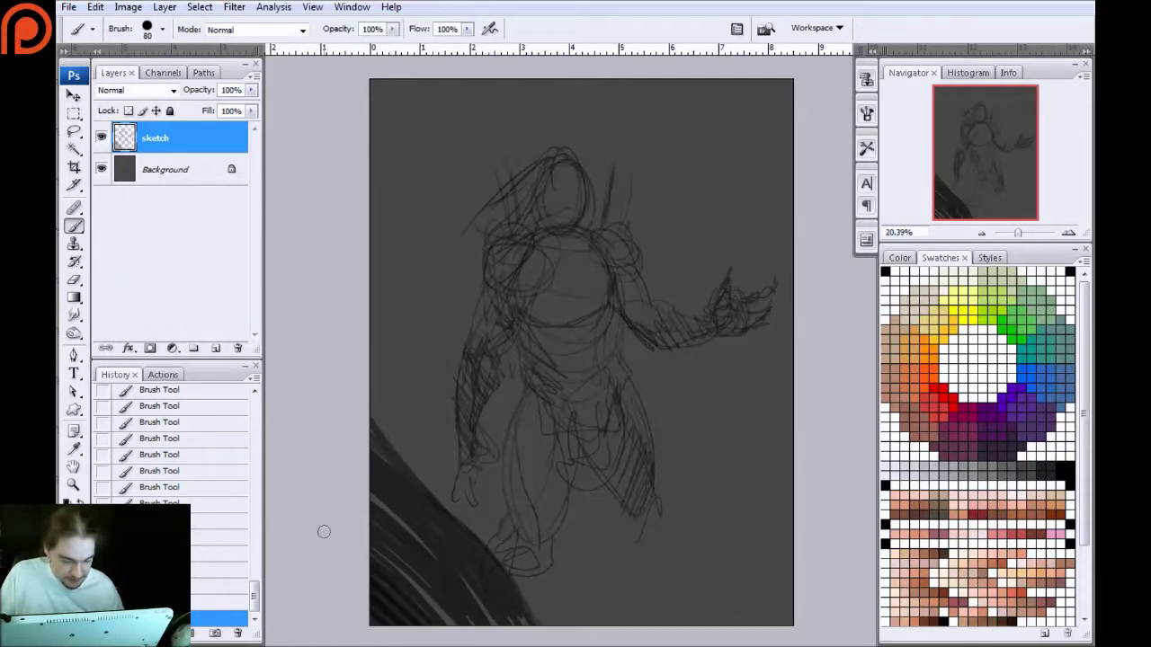
pyautogui.moveTo(365, 545); pyautogui.dragTo(448, 626)
pyautogui.moveTo(372, 546); pyautogui.dragTo(457, 624)
pyautogui.moveTo(373, 486); pyautogui.dragTo(508, 624)
pyautogui.moveTo(342, 440)
pyautogui.mouseDown()
pyautogui.moveTo(390, 459)
pyautogui.moveTo(539, 618)
pyautogui.mouseUp()
pyautogui.moveTo(503, 568); pyautogui.dragTo(567, 624)
# Reduce the brush size to 10 and sketch the lower edge and outer side of the garment around the legs
pyautogui.press('[')
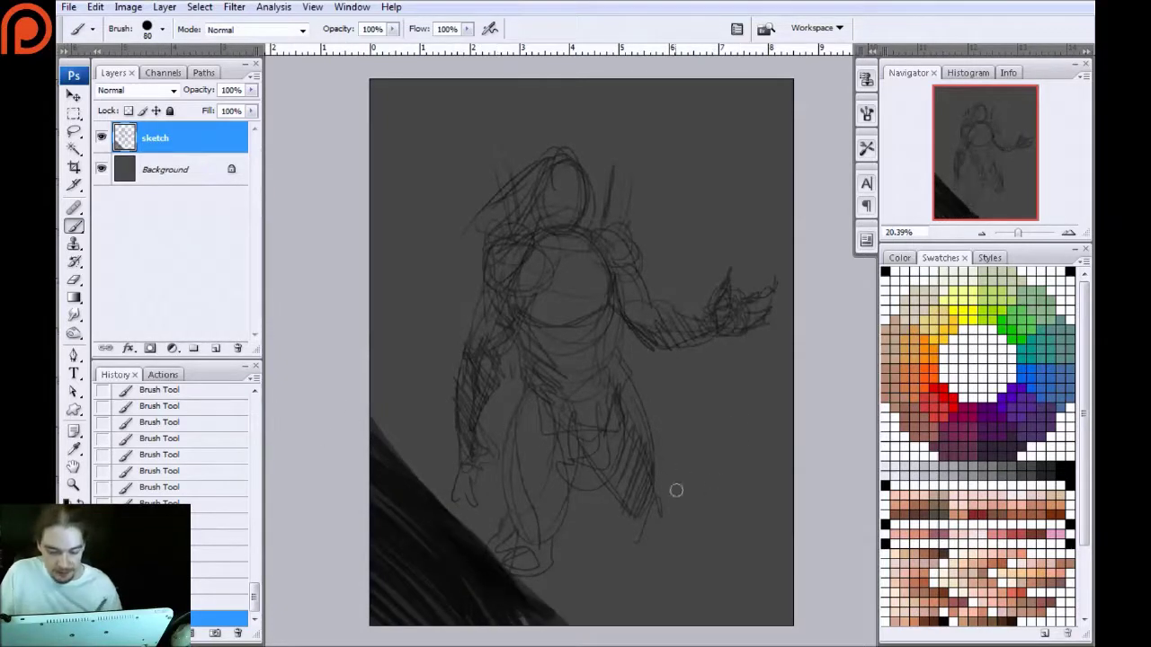
pyautogui.press('[')
pyautogui.press('[')
pyautogui.press('[')
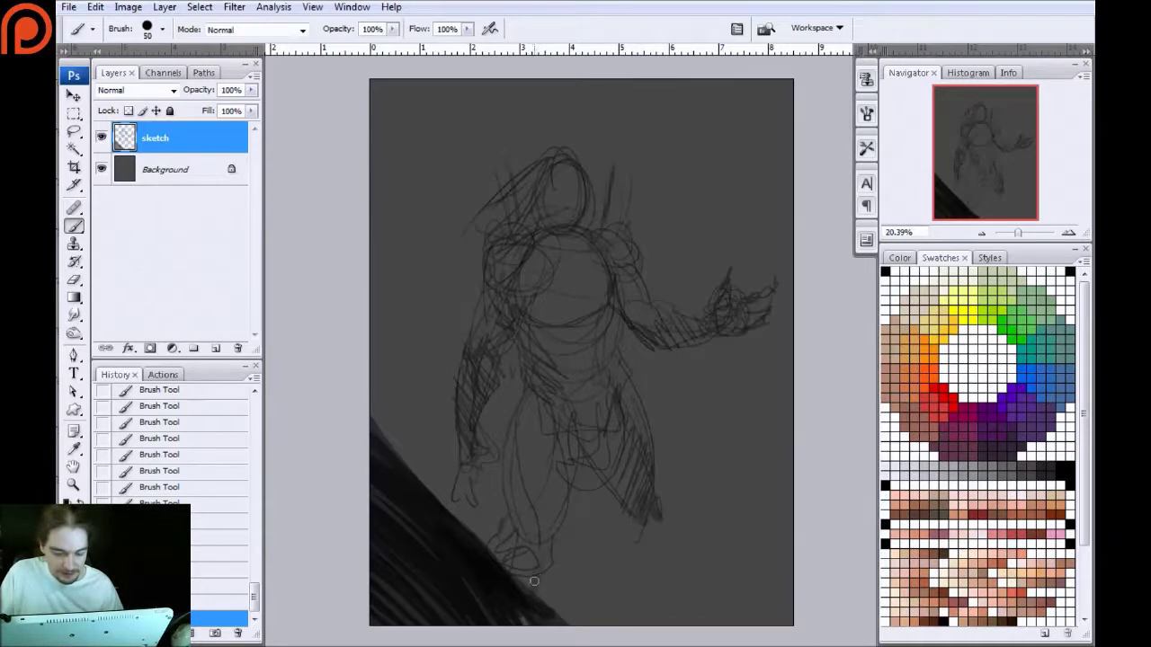
pyautogui.press('[')
pyautogui.press('[')
pyautogui.press('[')
pyautogui.press('[')
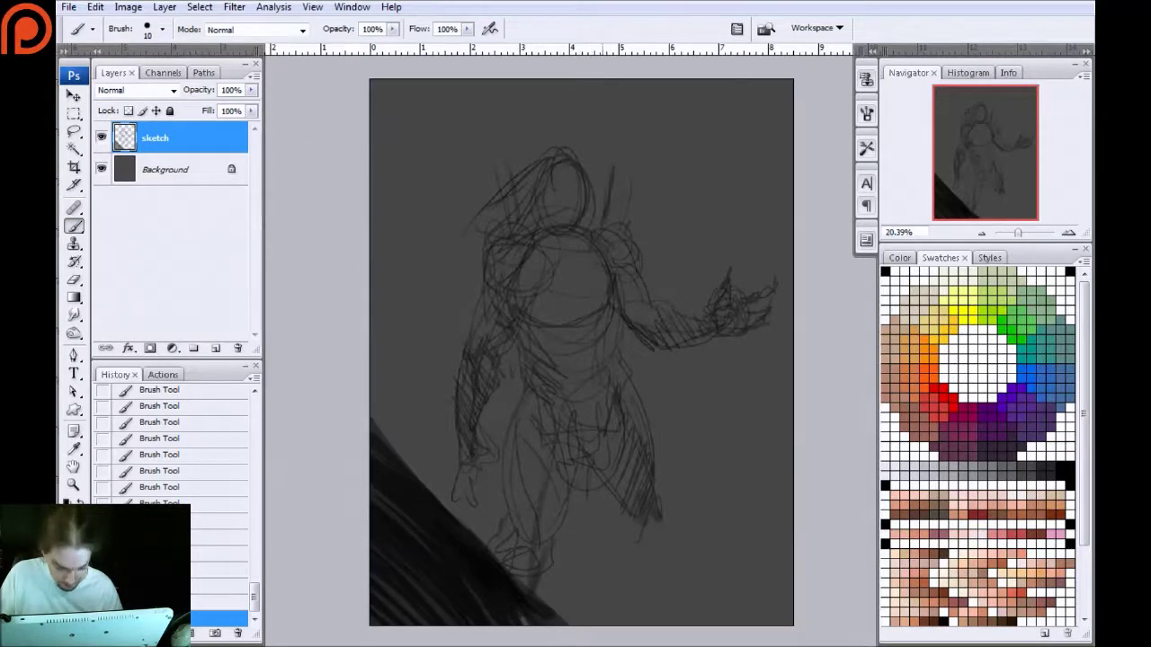
pyautogui.moveTo(591, 498); pyautogui.dragTo(586, 522)
pyautogui.moveTo(580, 489); pyautogui.dragTo(578, 506)
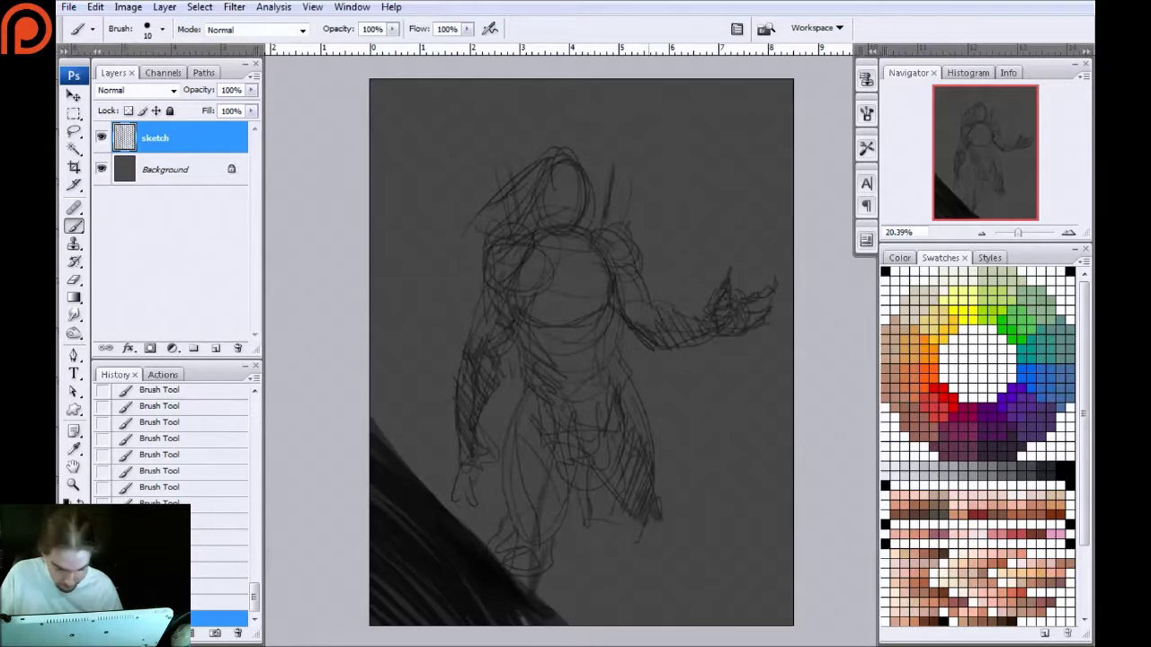
pyautogui.moveTo(651, 444); pyautogui.dragTo(665, 500)
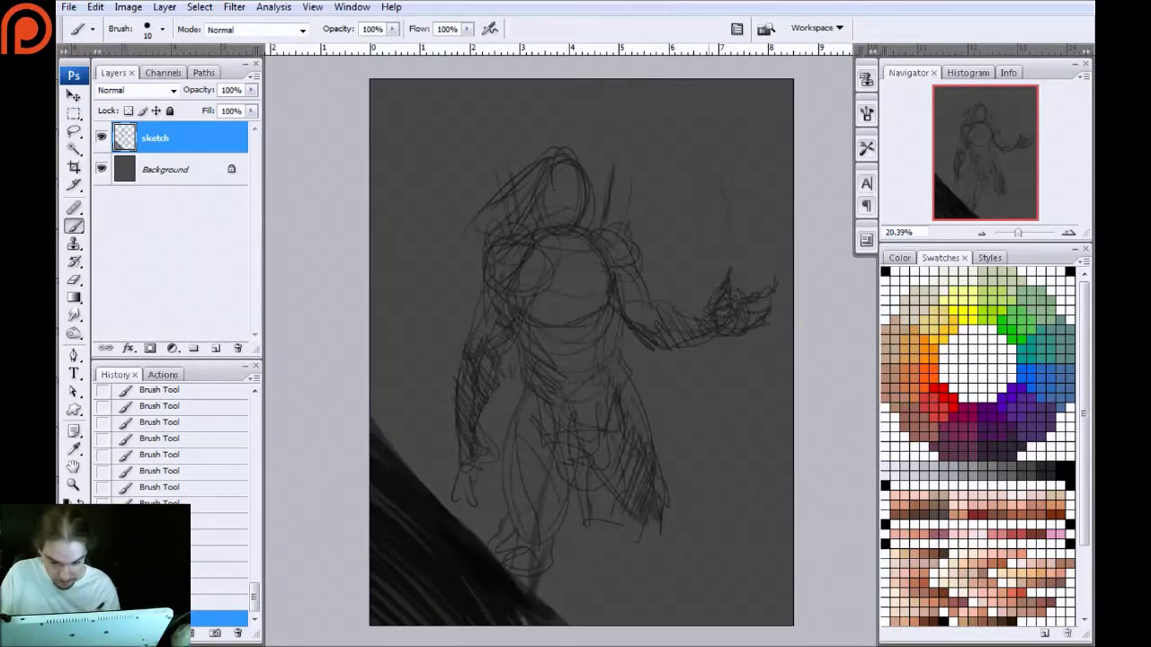
# Sketch a small separate head study with facial marks and side shapes above the outstretched hand
pyautogui.moveTo(722, 237)
pyautogui.mouseDown()
pyautogui.moveTo(675, 205)
pyautogui.moveTo(691, 242)
pyautogui.mouseUp()
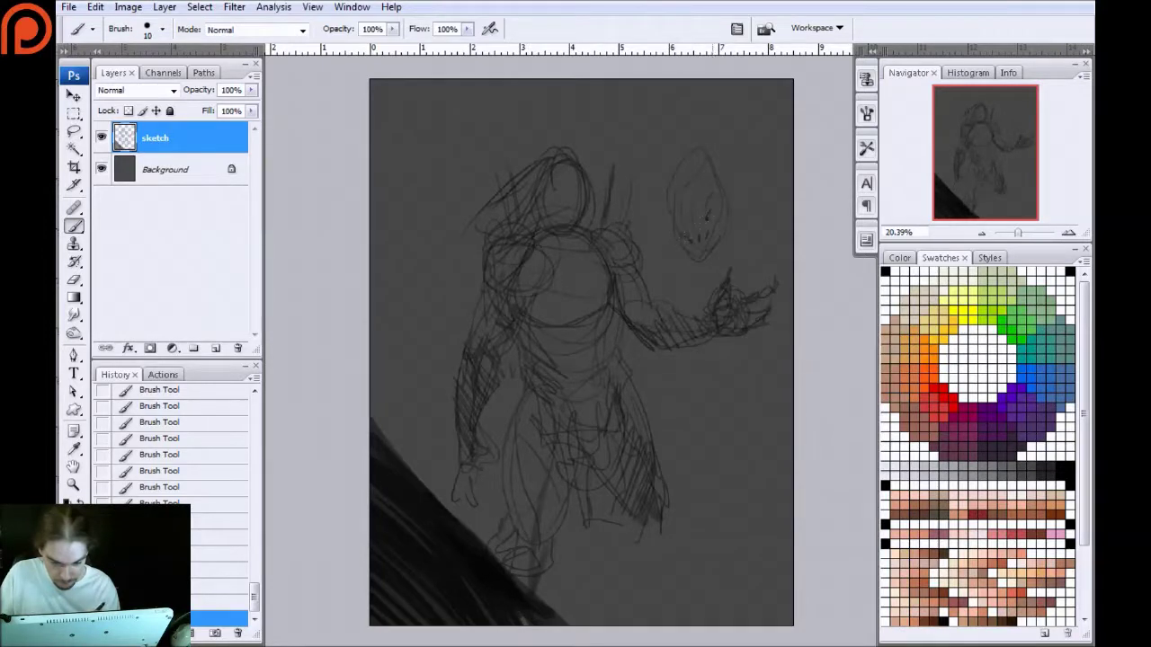
pyautogui.moveTo(709, 187); pyautogui.dragTo(710, 203)
pyautogui.moveTo(735, 221); pyautogui.dragTo(743, 182)
pyautogui.moveTo(668, 186); pyautogui.dragTo(664, 221)
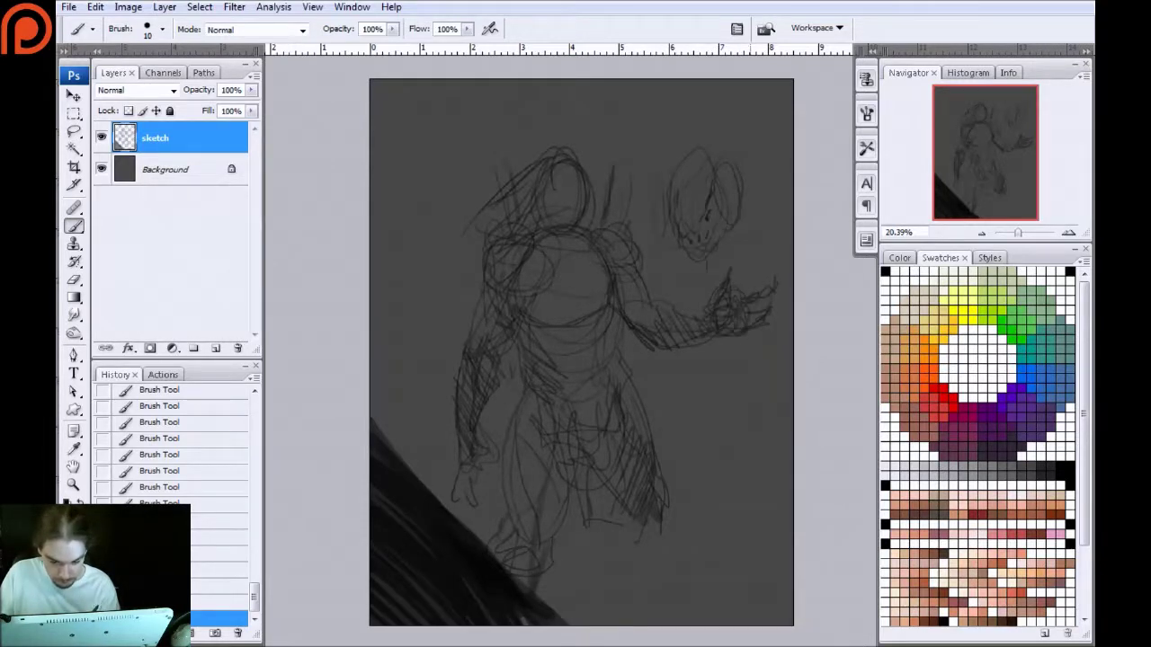
# Add facial and circular chest details to the figure, and hatch its abdomen and front leg
pyautogui.moveTo(575, 210); pyautogui.dragTo(550, 214)
pyautogui.moveTo(536, 270)
pyautogui.mouseDown()
pyautogui.moveTo(601, 267)
pyautogui.moveTo(569, 288)
pyautogui.mouseUp()
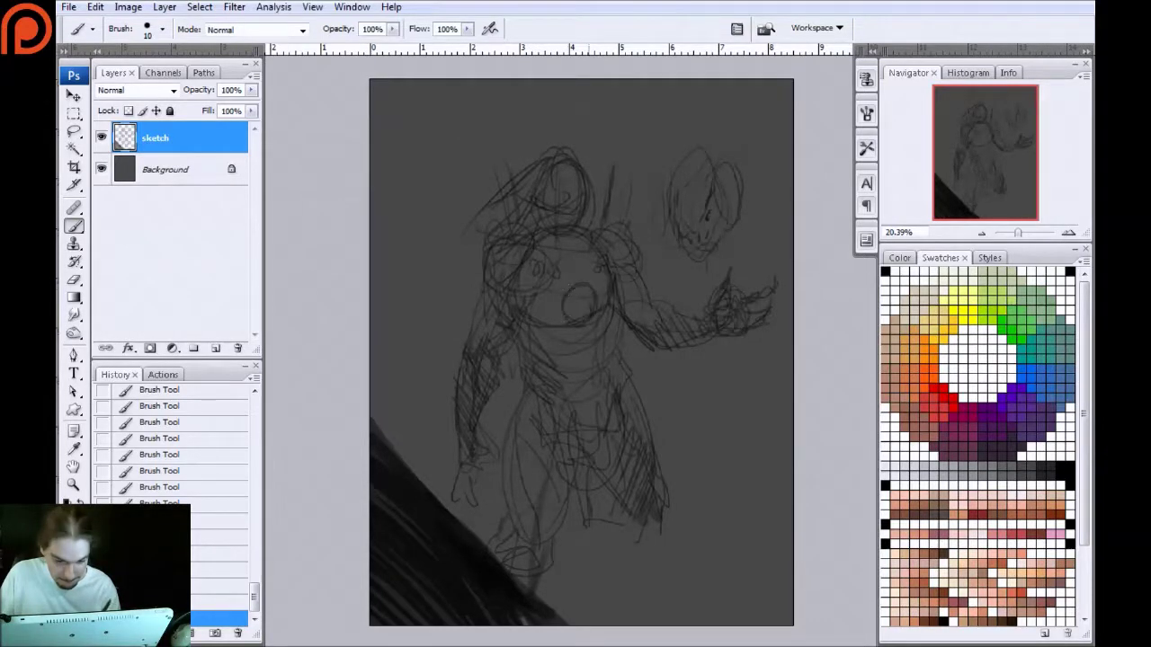
pyautogui.moveTo(576, 356); pyautogui.dragTo(595, 397)
pyautogui.moveTo(609, 349)
pyautogui.mouseDown()
pyautogui.moveTo(595, 400)
pyautogui.moveTo(618, 420)
pyautogui.mouseUp()
pyautogui.moveTo(533, 460); pyautogui.dragTo(563, 509)
pyautogui.moveTo(522, 462)
pyautogui.mouseDown()
pyautogui.moveTo(556, 516)
pyautogui.moveTo(513, 572)
pyautogui.mouseUp()
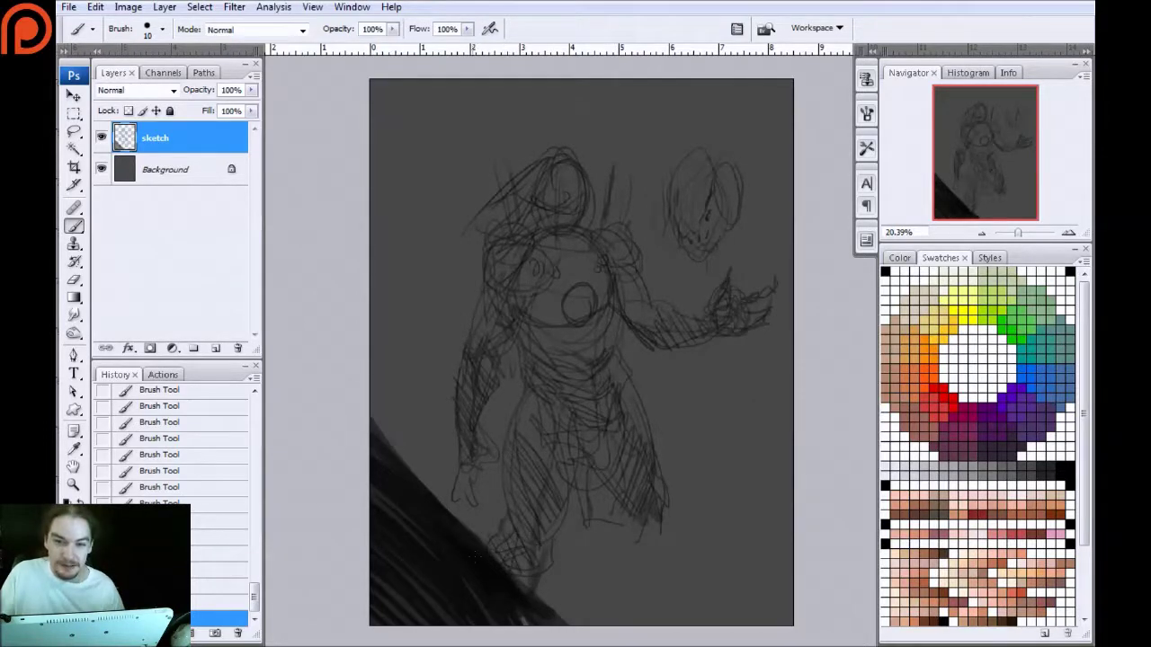
# Rework the lowered hand with darker, claw-like fingers and a curved thumb
pyautogui.moveTo(483, 451); pyautogui.dragTo(502, 484)
pyautogui.moveTo(464, 449); pyautogui.dragTo(473, 514)
pyautogui.moveTo(459, 473)
pyautogui.mouseDown()
pyautogui.moveTo(481, 527)
pyautogui.moveTo(467, 489)
pyautogui.mouseUp()
pyautogui.moveTo(479, 458); pyautogui.dragTo(483, 465)
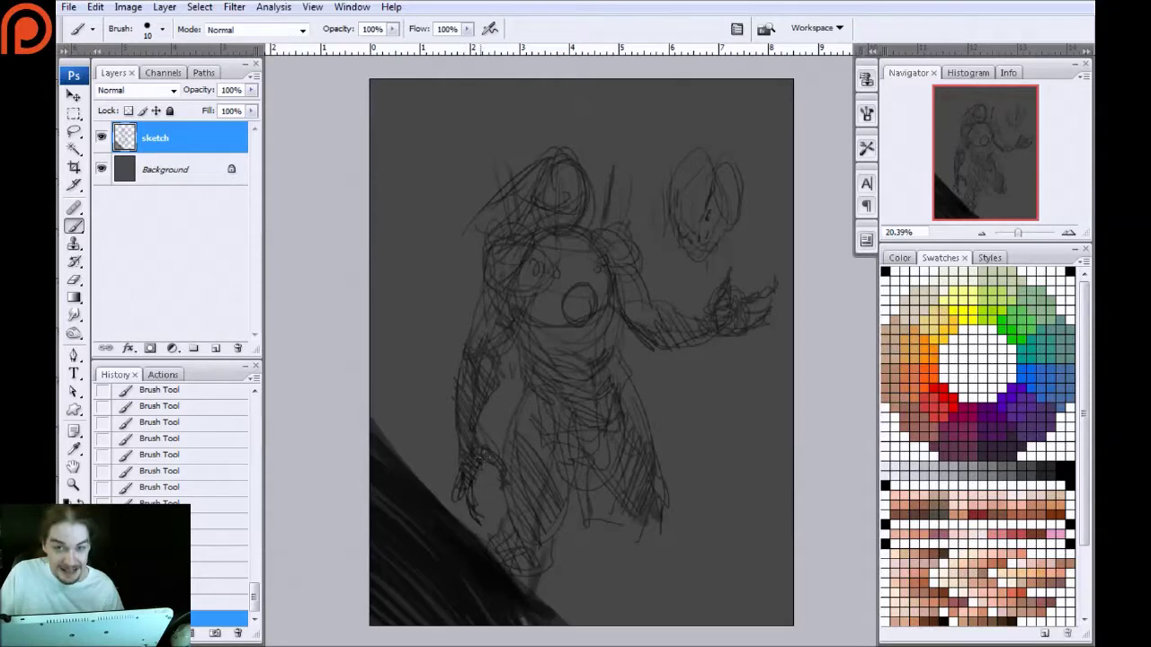
# Sketch jagged spikes along the outer forearm of the lowered arm
pyautogui.moveTo(460, 397)
pyautogui.mouseDown()
pyautogui.moveTo(448, 367)
pyautogui.moveTo(453, 410)
pyautogui.mouseUp()
pyautogui.moveTo(445, 367)
pyautogui.mouseDown()
pyautogui.moveTo(455, 423)
pyautogui.moveTo(444, 334)
pyautogui.mouseUp()
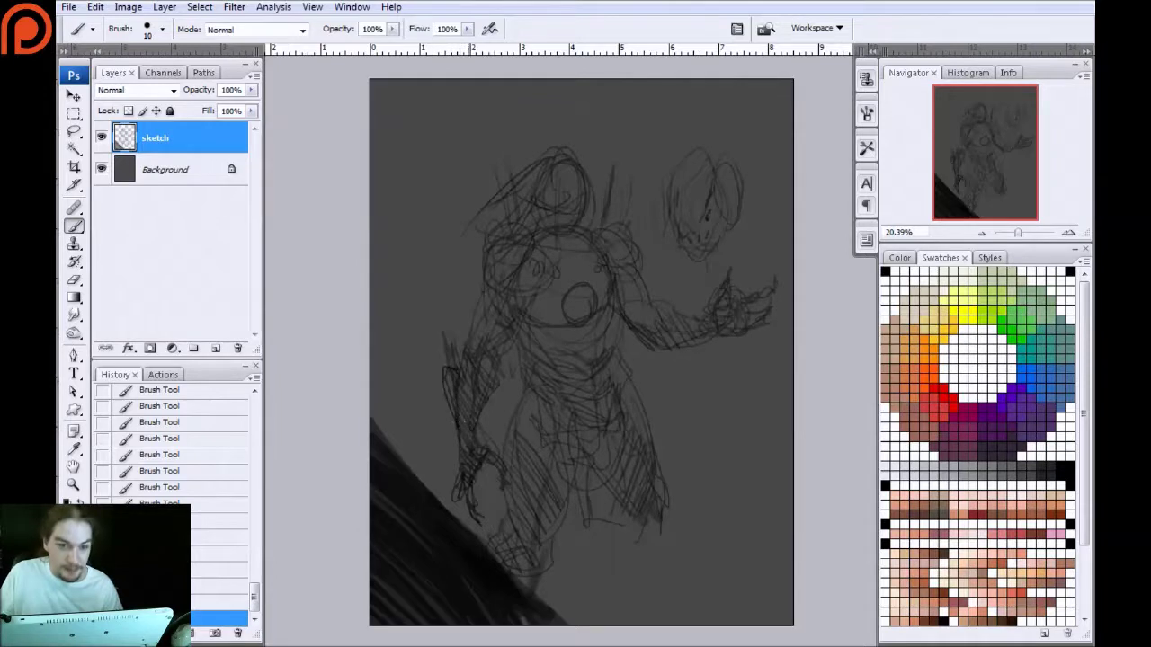
pyautogui.moveTo(449, 399); pyautogui.dragTo(452, 434)
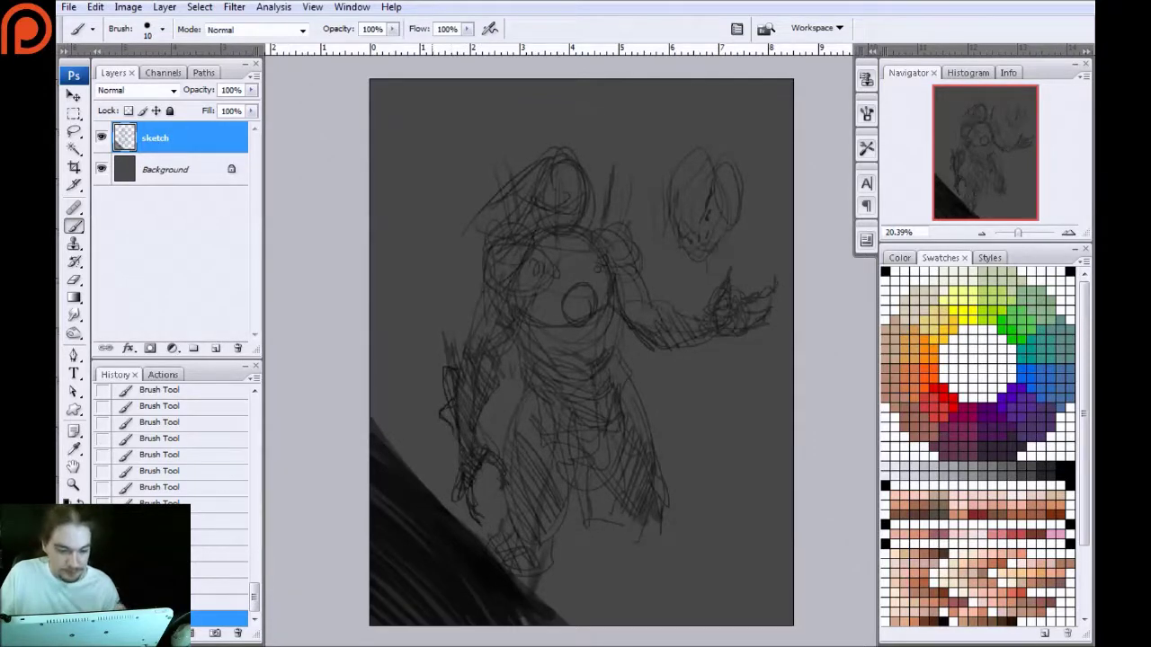
# Sketch a tall trunk-like shape in the canvas's upper-left background and hatch its inside and lower side
pyautogui.scroll(1, 469, 97)
pyautogui.moveTo(455, 187); pyautogui.dragTo(437, 288)
pyautogui.moveTo(395, 363); pyautogui.dragTo(428, 97)
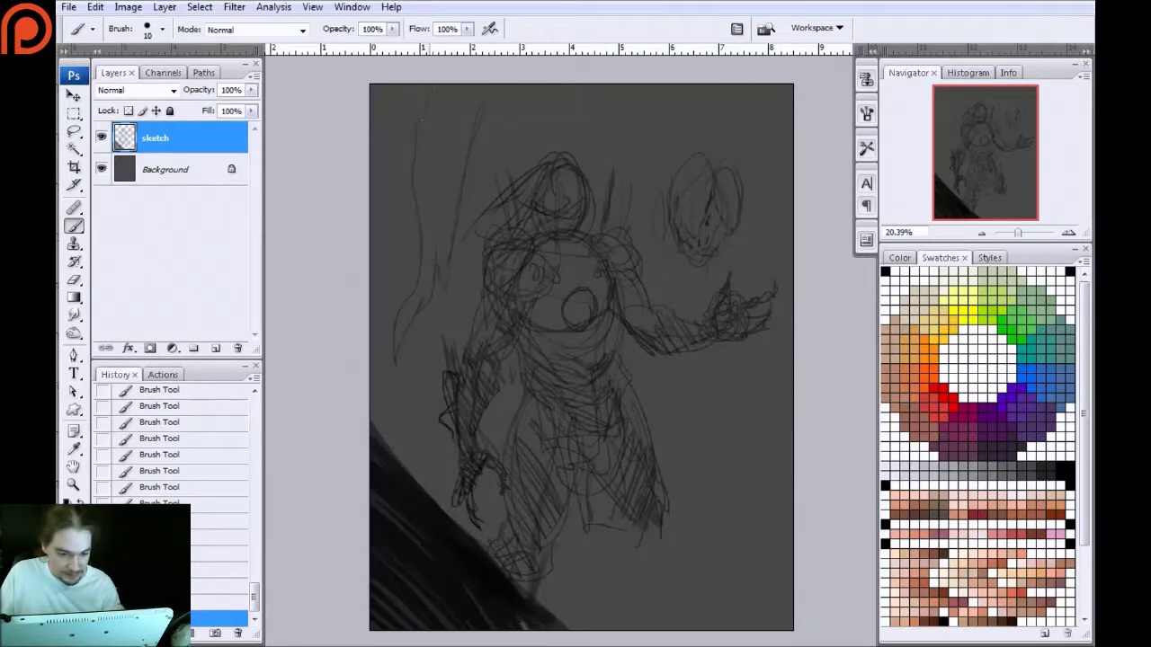
pyautogui.moveTo(411, 224); pyautogui.dragTo(405, 292)
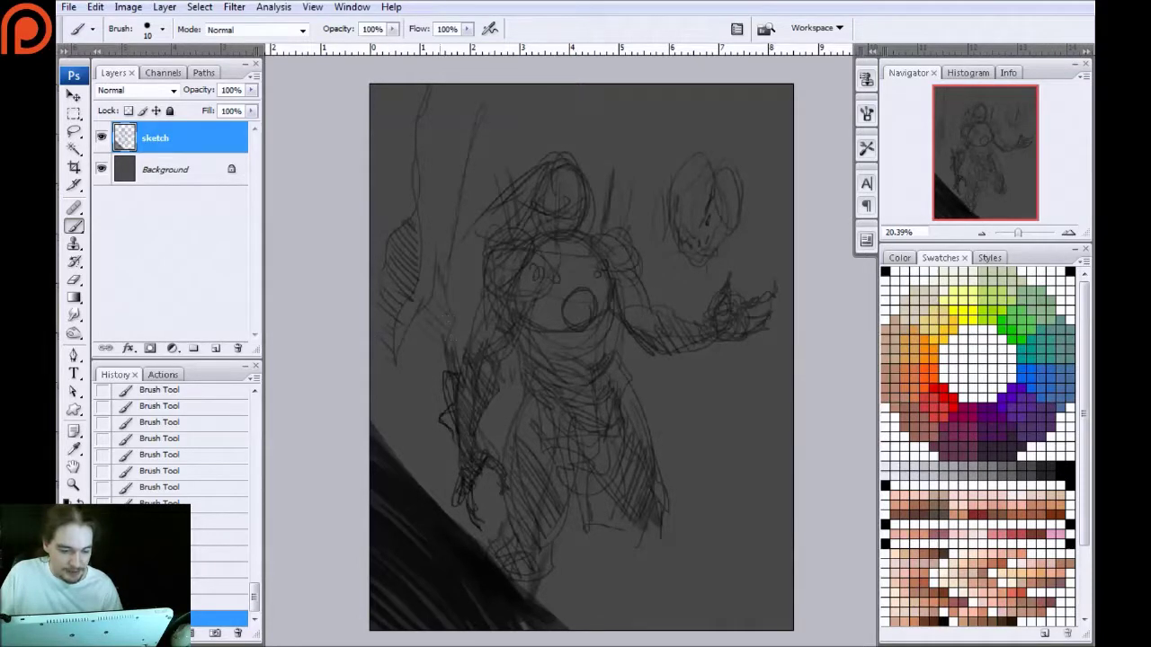
pyautogui.moveTo(406, 329)
pyautogui.mouseDown()
pyautogui.moveTo(434, 354)
pyautogui.moveTo(427, 386)
pyautogui.mouseUp()
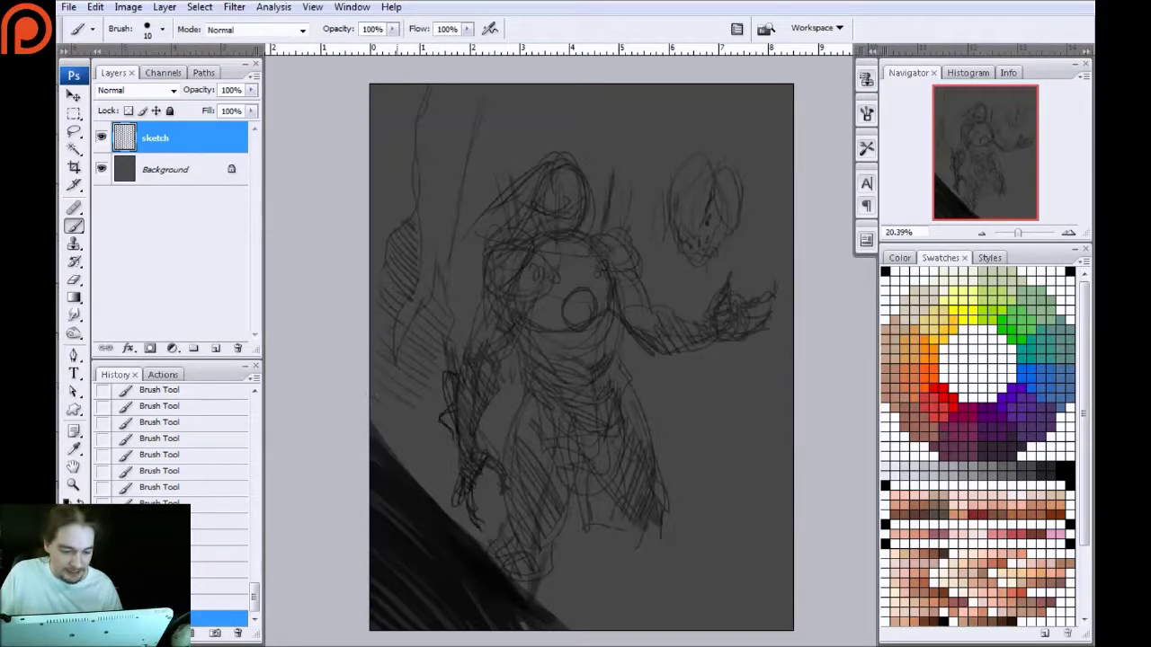
pyautogui.moveTo(490, 98); pyautogui.dragTo(428, 252)
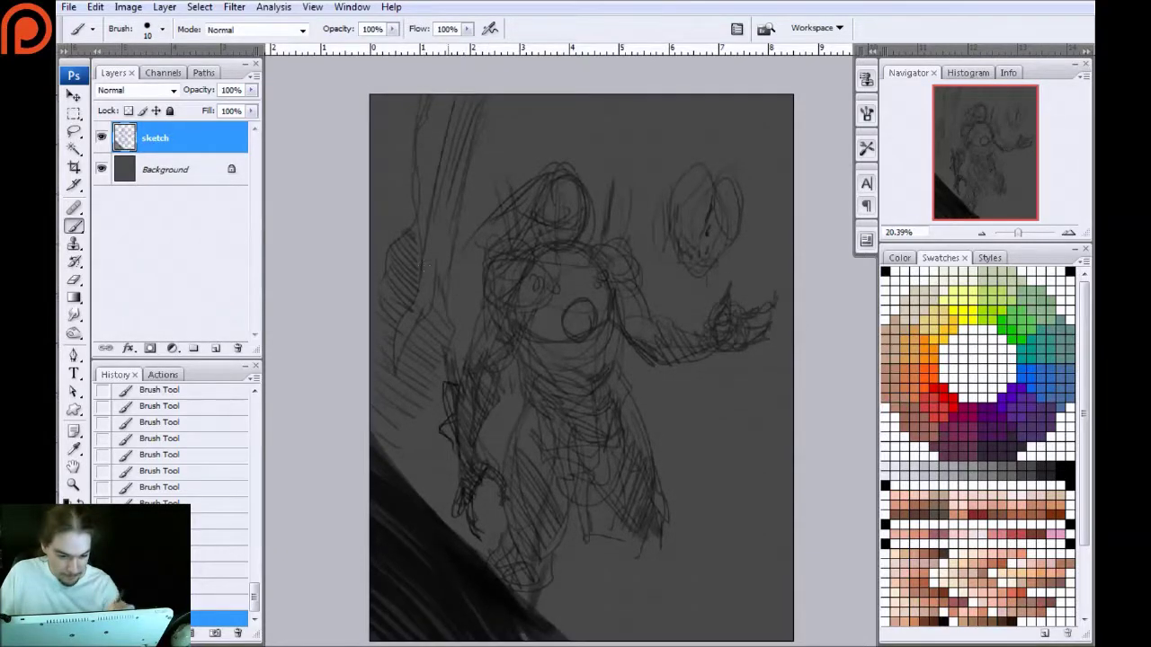
pyautogui.moveTo(417, 111); pyautogui.dragTo(409, 231)
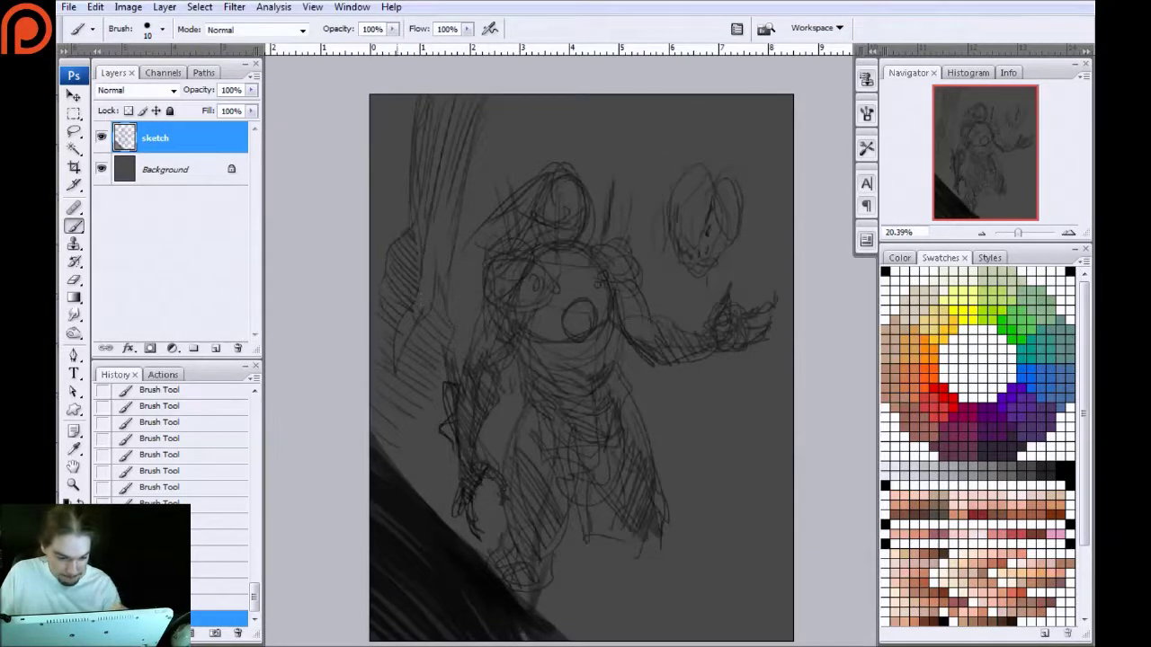
# Enlarge the brush to 300 and shade the background softly along the trunk shape, the upper edge and the right side of the canvas
pyautogui.press(']')
pyautogui.press(']')
pyautogui.press(']')
pyautogui.press(']')
pyautogui.press(']')
pyautogui.press(']')
pyautogui.press(']')
pyautogui.press(']')
pyautogui.press(']')
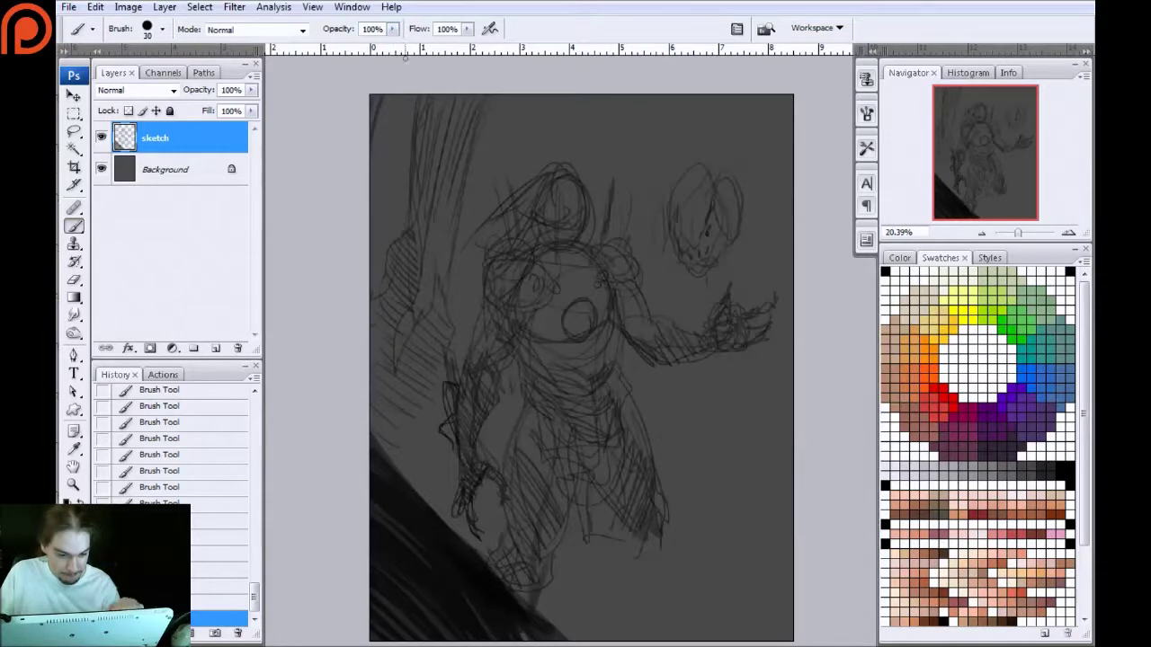
pyautogui.press(']')
pyautogui.press(']')
pyautogui.press(']')
pyautogui.press(']')
pyautogui.press(']')
pyautogui.press(']')
pyautogui.moveTo(393, 123)
pyautogui.mouseDown()
pyautogui.moveTo(375, 172)
pyautogui.moveTo(506, 82)
pyautogui.moveTo(454, 218)
pyautogui.mouseUp()
pyautogui.moveTo(750, 90)
pyautogui.mouseDown()
pyautogui.moveTo(673, 64)
pyautogui.moveTo(634, 100)
pyautogui.mouseUp()
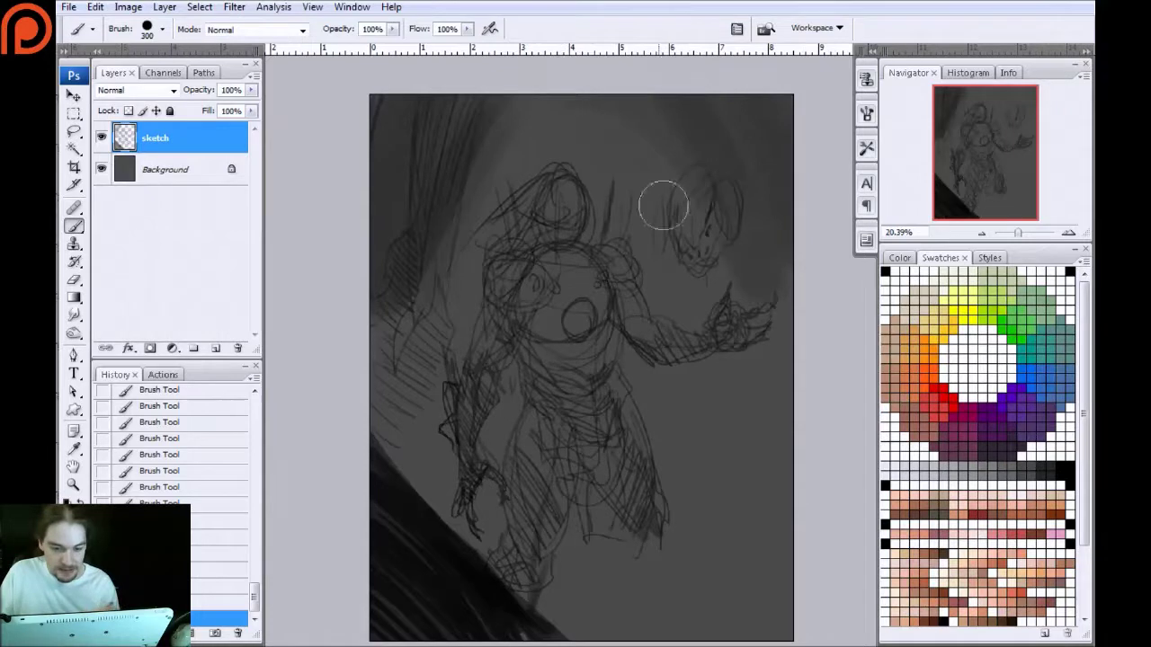
pyautogui.moveTo(542, 90); pyautogui.dragTo(674, 137)
pyautogui.moveTo(764, 424)
pyautogui.mouseDown()
pyautogui.moveTo(754, 537)
pyautogui.moveTo(719, 531)
pyautogui.mouseUp()
# Reduce the brush size to 100 and smaller, and paint a dark upright spike on each side of the head
pyautogui.press('[')
pyautogui.press('[')
pyautogui.press('[')
pyautogui.press('[')
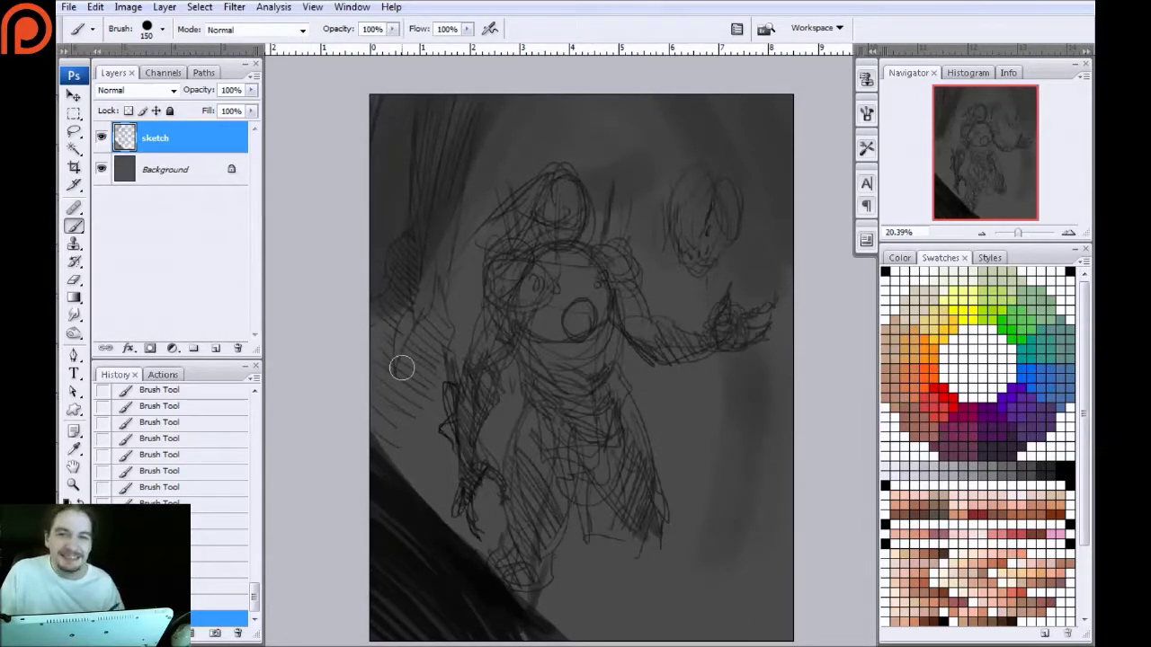
pyautogui.press('[')
pyautogui.press('[')
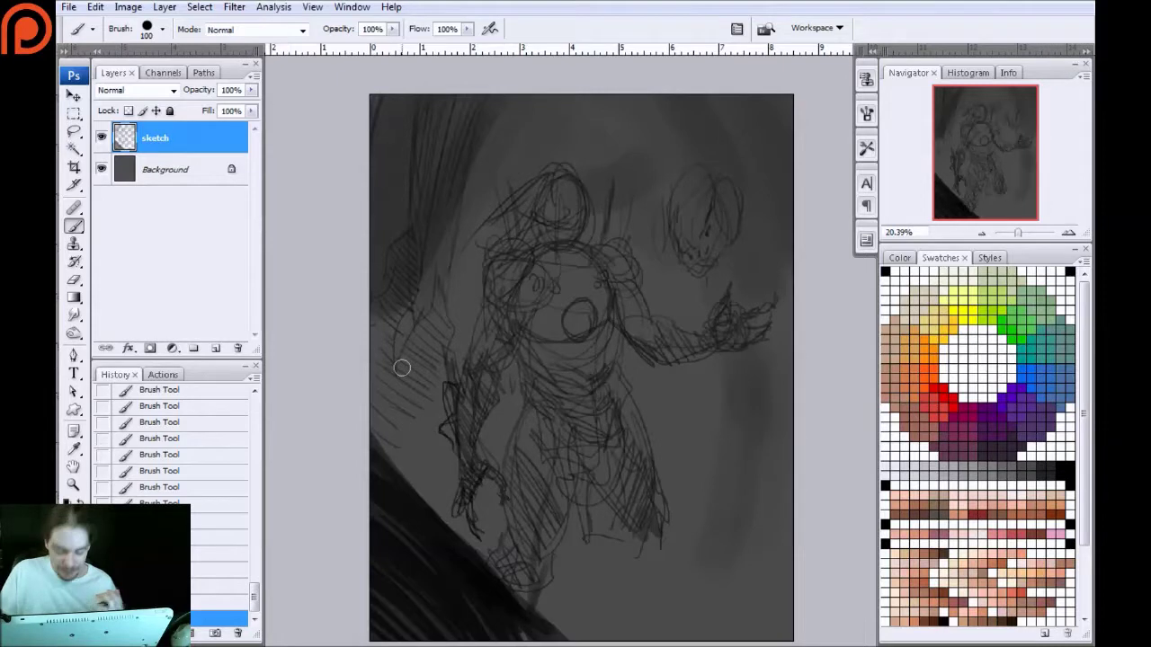
pyautogui.moveTo(515, 236); pyautogui.dragTo(501, 182)
pyautogui.press('[')
pyautogui.press('[')
pyautogui.press('[')
pyautogui.moveTo(611, 230); pyautogui.dragTo(611, 183)
# Reduce the brush size to 40 and smaller, and darken the abdomen and the outer thigh below the outstretched arm
pyautogui.press('[')
pyautogui.press('[')
pyautogui.press('[')
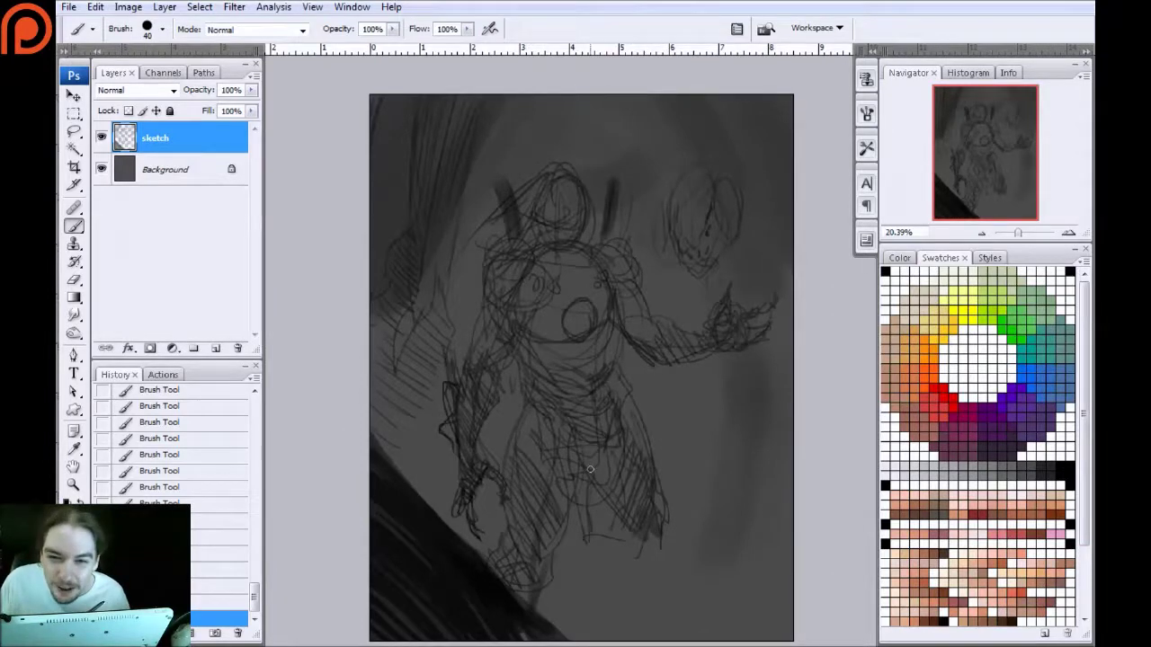
pyautogui.moveTo(566, 349); pyautogui.dragTo(531, 365)
pyautogui.moveTo(619, 364); pyautogui.dragTo(606, 344)
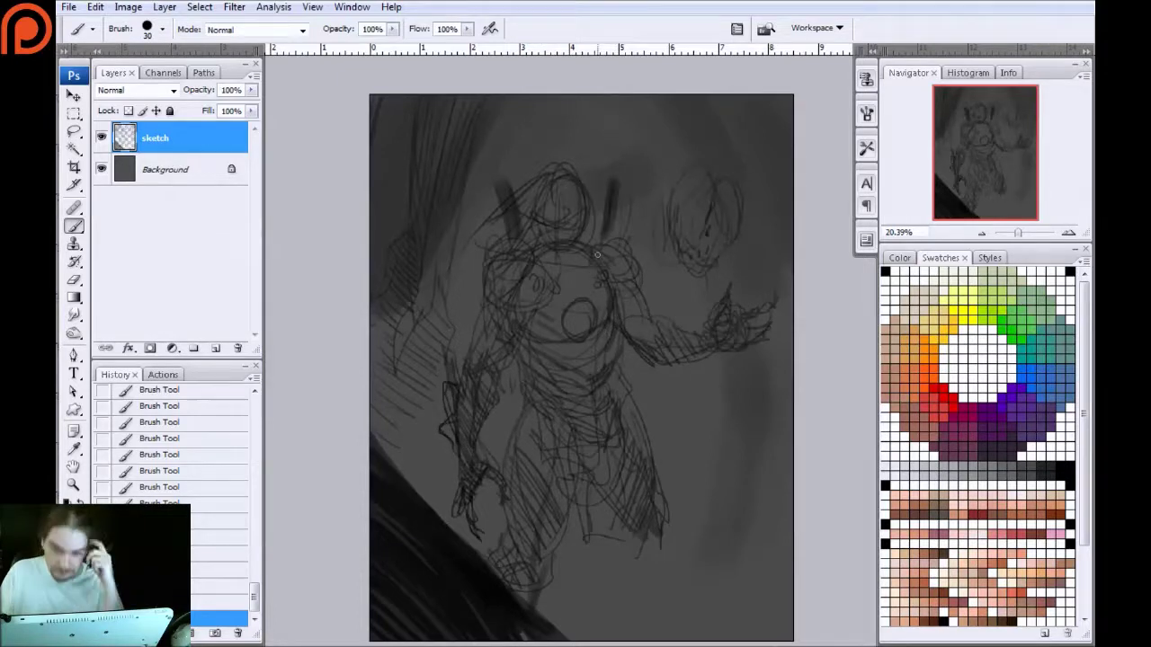
pyautogui.moveTo(622, 416); pyautogui.dragTo(662, 526)
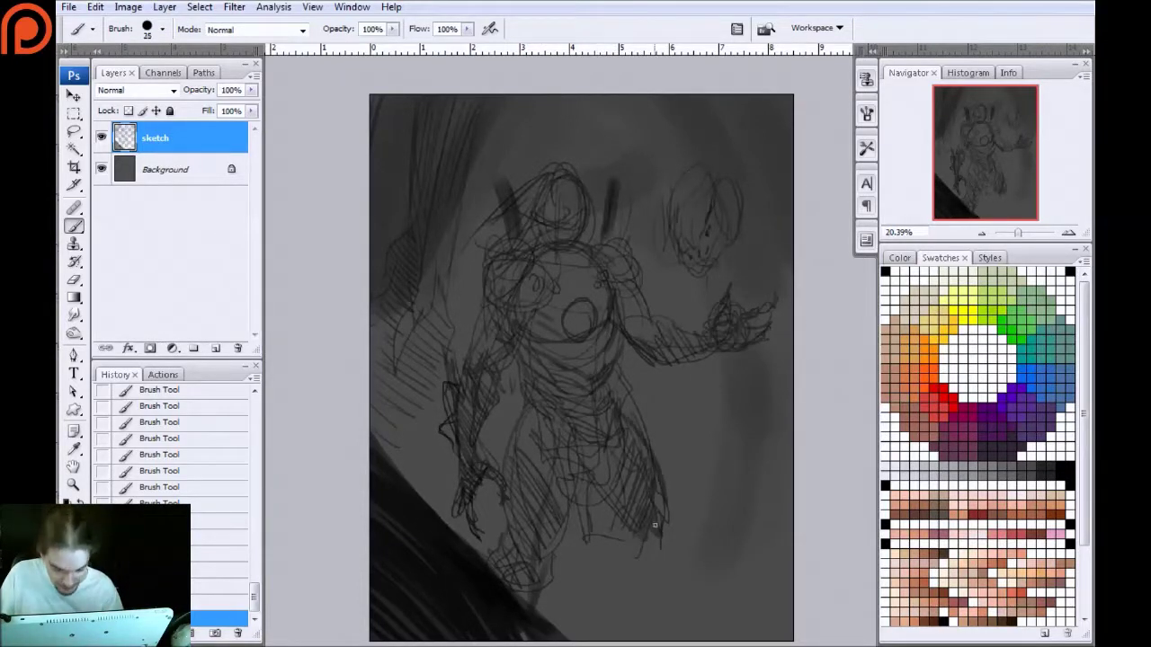
# Reduce the brush size to 10 and sketch the knee and lower leg on the outstretched arm's side, with a ground line
pyautogui.press('[')
pyautogui.press('[')
pyautogui.press('[')
pyautogui.press('[')
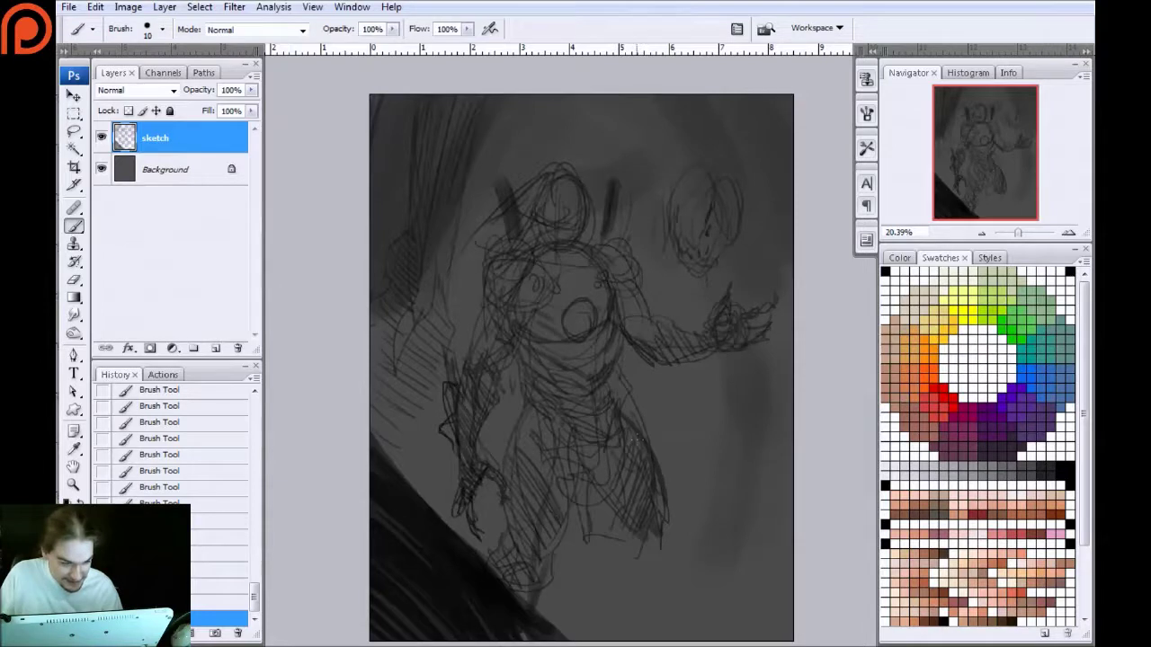
pyautogui.moveTo(634, 519)
pyautogui.mouseDown()
pyautogui.moveTo(671, 545)
pyautogui.moveTo(631, 532)
pyautogui.mouseUp()
pyautogui.moveTo(631, 570); pyautogui.dragTo(642, 577)
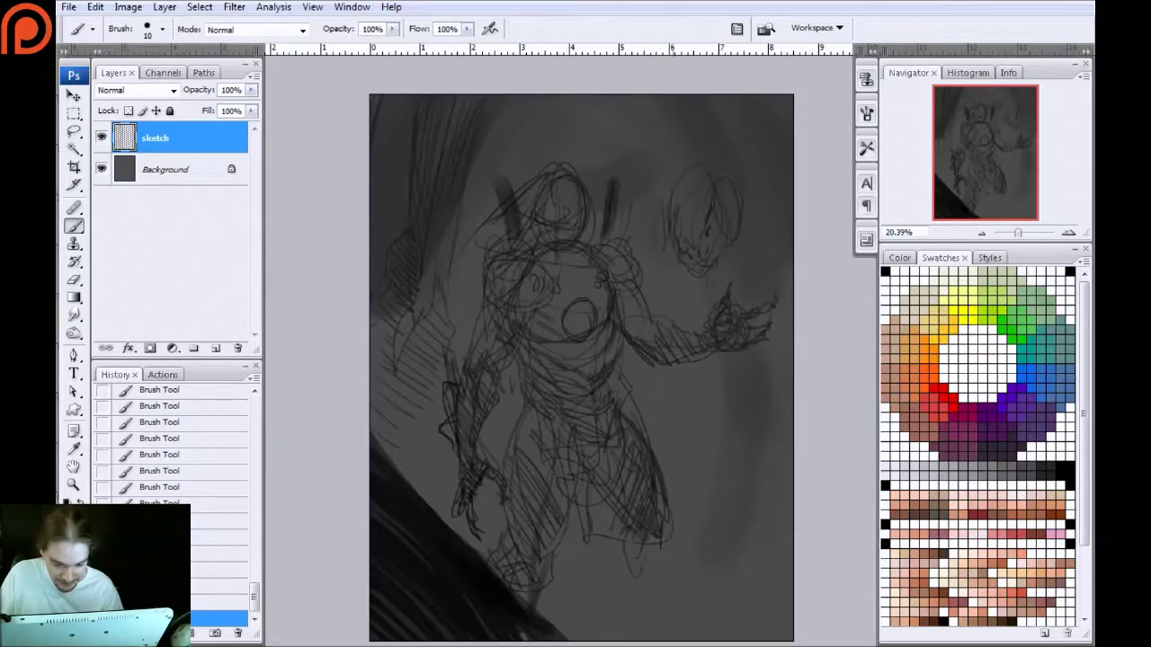
pyautogui.moveTo(665, 532)
pyautogui.mouseDown()
pyautogui.moveTo(635, 566)
pyautogui.moveTo(665, 597)
pyautogui.mouseUp()
pyautogui.moveTo(633, 559)
pyautogui.mouseDown()
pyautogui.moveTo(660, 592)
pyautogui.moveTo(589, 629)
pyautogui.mouseUp()
# Enlarge the brush slightly and hatch the shin and foot of the leg on the outstretched arm's side
pyautogui.press(']')
pyautogui.press(']')
pyautogui.press(']')
pyautogui.moveTo(664, 600); pyautogui.dragTo(655, 616)
pyautogui.moveTo(624, 545); pyautogui.dragTo(658, 610)
pyautogui.moveTo(665, 586); pyautogui.dragTo(660, 629)
# Enlarge the brush to 45 and shade the leg beside the lowered hand with dark diagonal strokes
pyautogui.press(']')
pyautogui.press(']')
pyautogui.press(']')
pyautogui.press(']')
pyautogui.moveTo(525, 514); pyautogui.dragTo(522, 586)
pyautogui.moveTo(510, 455)
pyautogui.mouseDown()
pyautogui.moveTo(510, 531)
pyautogui.moveTo(538, 570)
pyautogui.mouseUp()
pyautogui.moveTo(539, 492); pyautogui.dragTo(516, 563)
pyautogui.moveTo(520, 447)
pyautogui.mouseDown()
pyautogui.moveTo(509, 495)
pyautogui.moveTo(530, 516)
pyautogui.moveTo(495, 568)
pyautogui.mouseUp()
pyautogui.moveTo(552, 457); pyautogui.dragTo(523, 514)
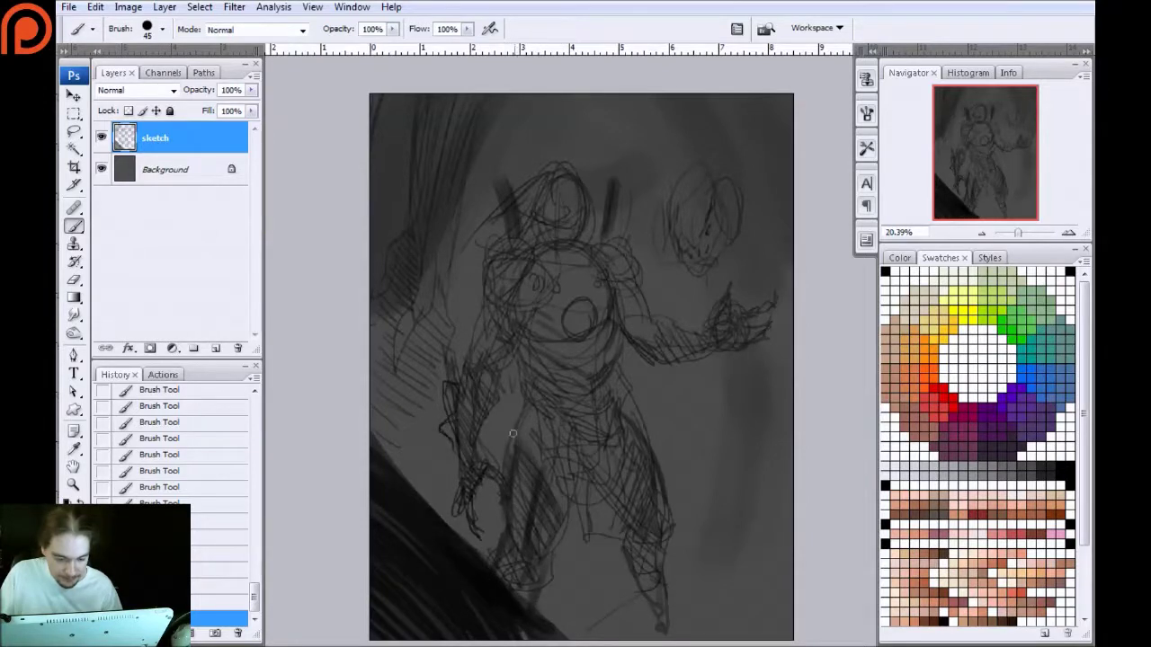
# Reduce the brush size to 10 and redraw the head's hood, with a pointed collar meeting in a V at the neck
pyautogui.press('[')
pyautogui.press('[')
pyautogui.press('[')
pyautogui.press('[')
pyautogui.press('[')
pyautogui.press('[')
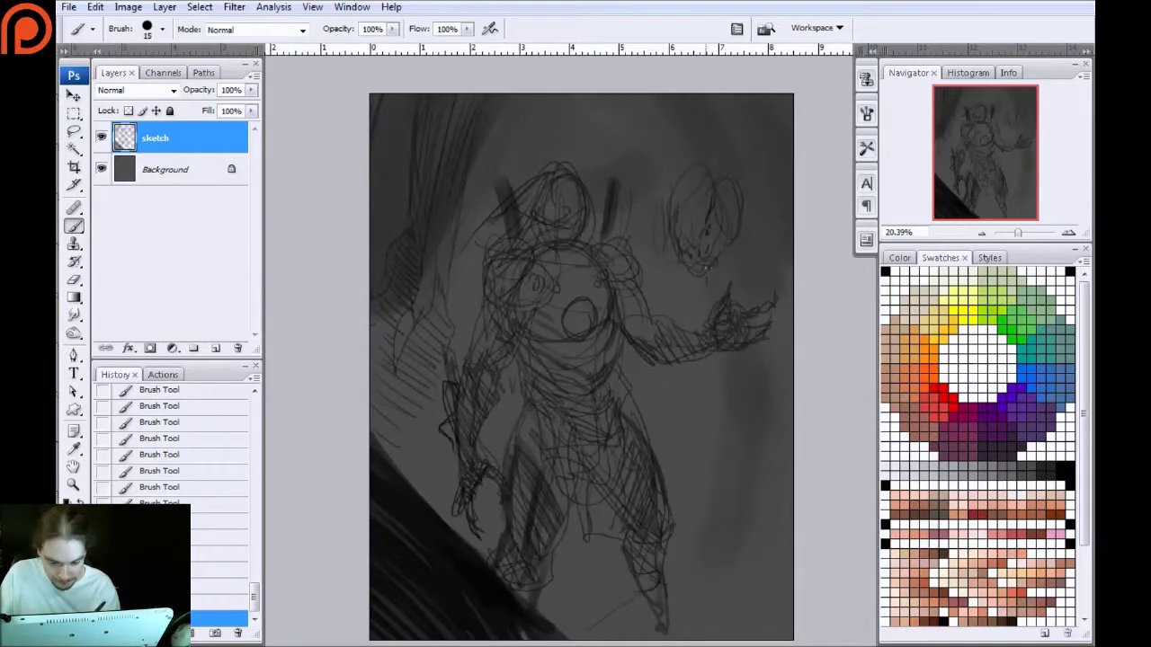
pyautogui.press('[')
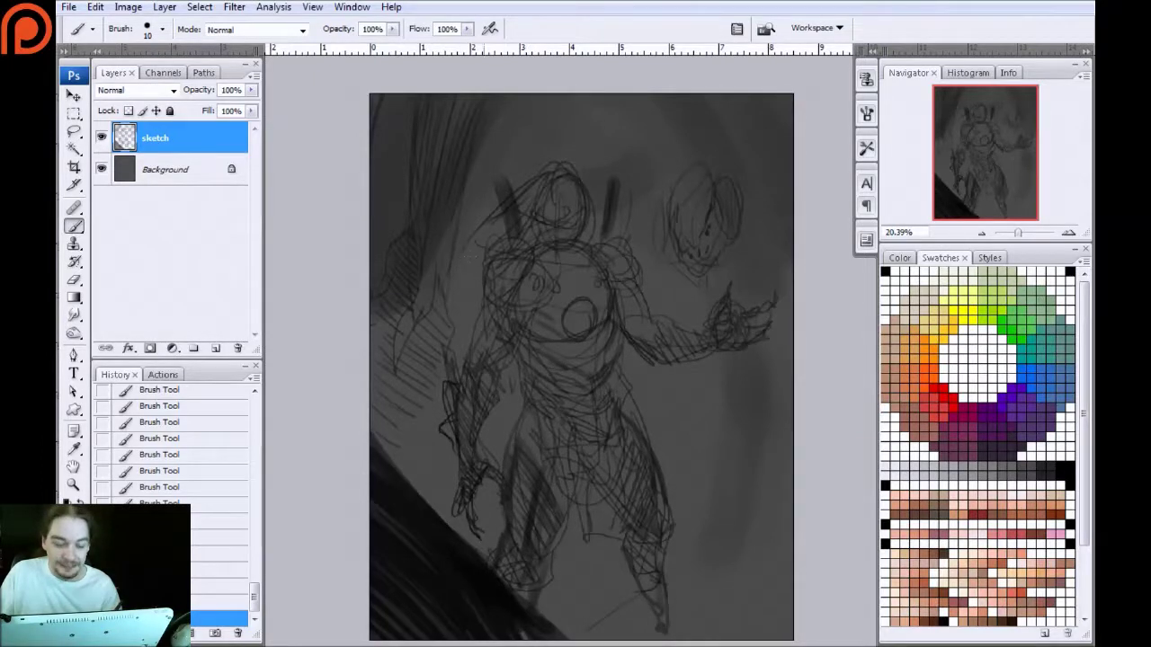
pyautogui.moveTo(594, 254)
pyautogui.mouseDown()
pyautogui.moveTo(579, 270)
pyautogui.moveTo(558, 268)
pyautogui.moveTo(541, 246)
pyautogui.moveTo(573, 232)
pyautogui.mouseUp()
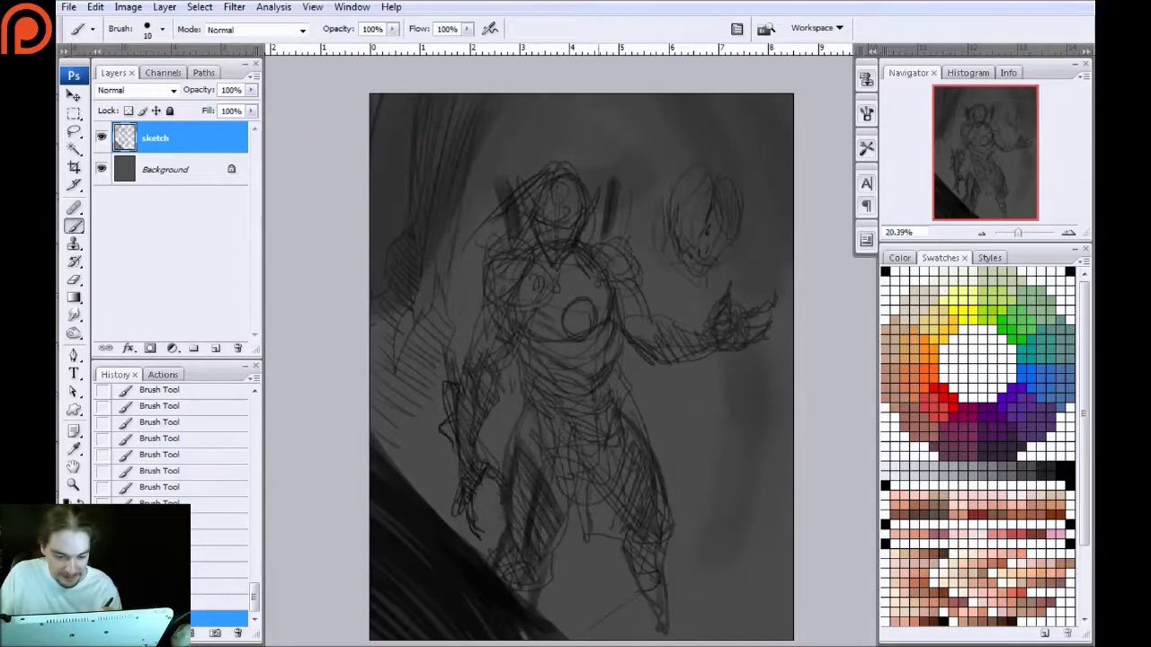
pyautogui.moveTo(570, 162); pyautogui.dragTo(537, 169)
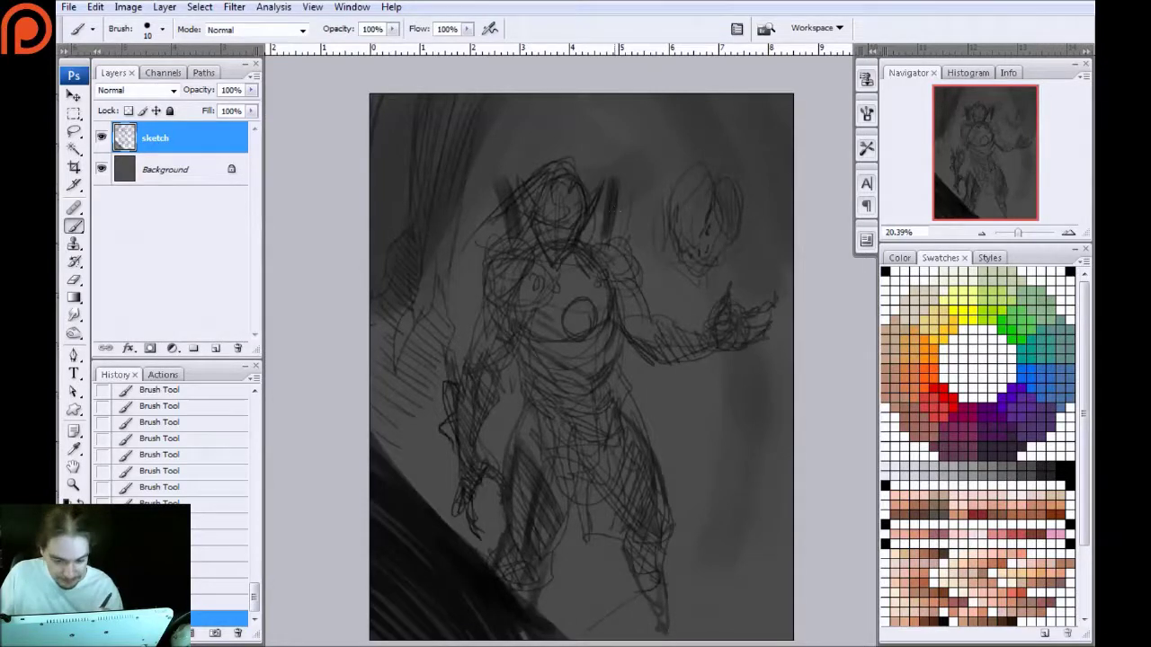
# Draw long pointed spikes rising from both shoulders beside the head
pyautogui.moveTo(470, 219)
pyautogui.mouseDown()
pyautogui.moveTo(483, 242)
pyautogui.moveTo(467, 226)
pyautogui.mouseUp()
pyautogui.moveTo(471, 231); pyautogui.dragTo(481, 244)
pyautogui.moveTo(449, 197); pyautogui.dragTo(493, 258)
pyautogui.moveTo(494, 169); pyautogui.dragTo(505, 193)
pyautogui.moveTo(635, 209); pyautogui.dragTo(622, 255)
pyautogui.moveTo(637, 210); pyautogui.dragTo(627, 254)
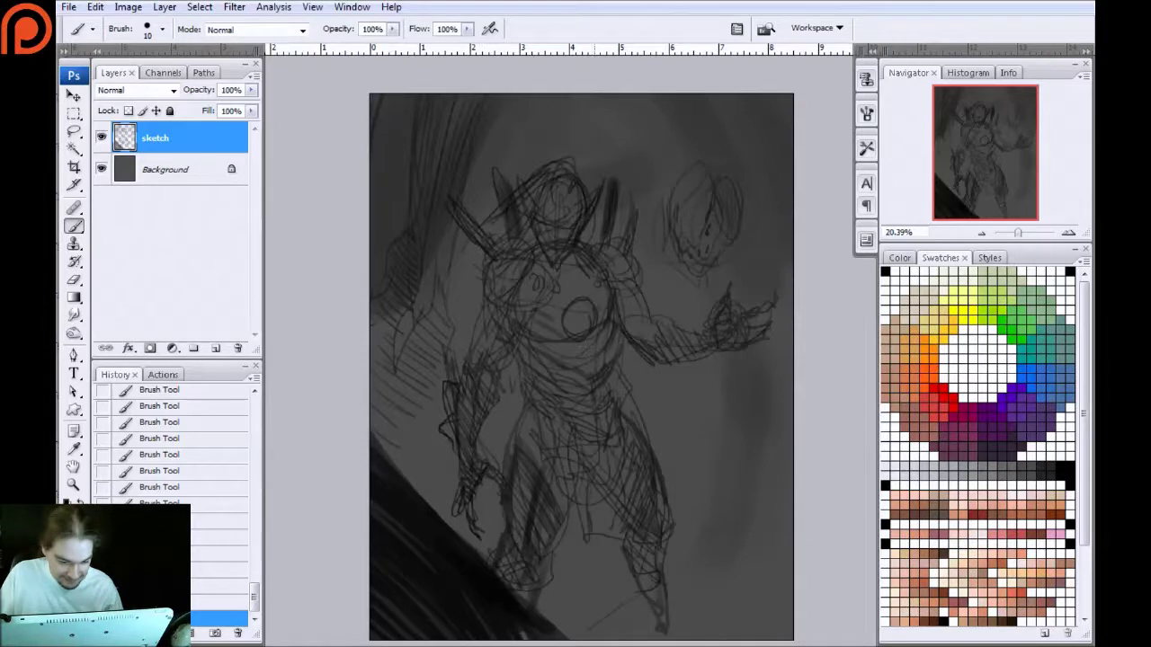
# Extend and darken the lower leg on the outstretched arm's side, and sketch oval background heads above the figure
pyautogui.moveTo(678, 479); pyautogui.dragTo(672, 561)
pyautogui.moveTo(669, 575)
pyautogui.mouseDown()
pyautogui.moveTo(671, 623)
pyautogui.moveTo(637, 619)
pyautogui.mouseUp()
pyautogui.moveTo(660, 541); pyautogui.dragTo(637, 577)
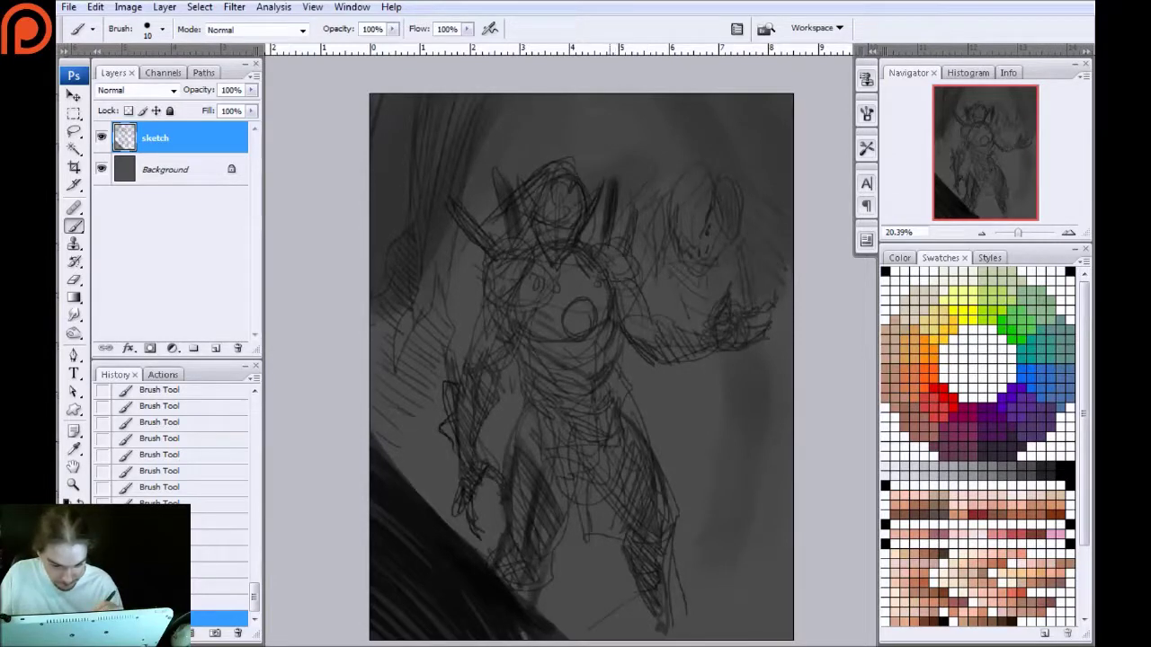
pyautogui.moveTo(605, 134); pyautogui.dragTo(604, 155)
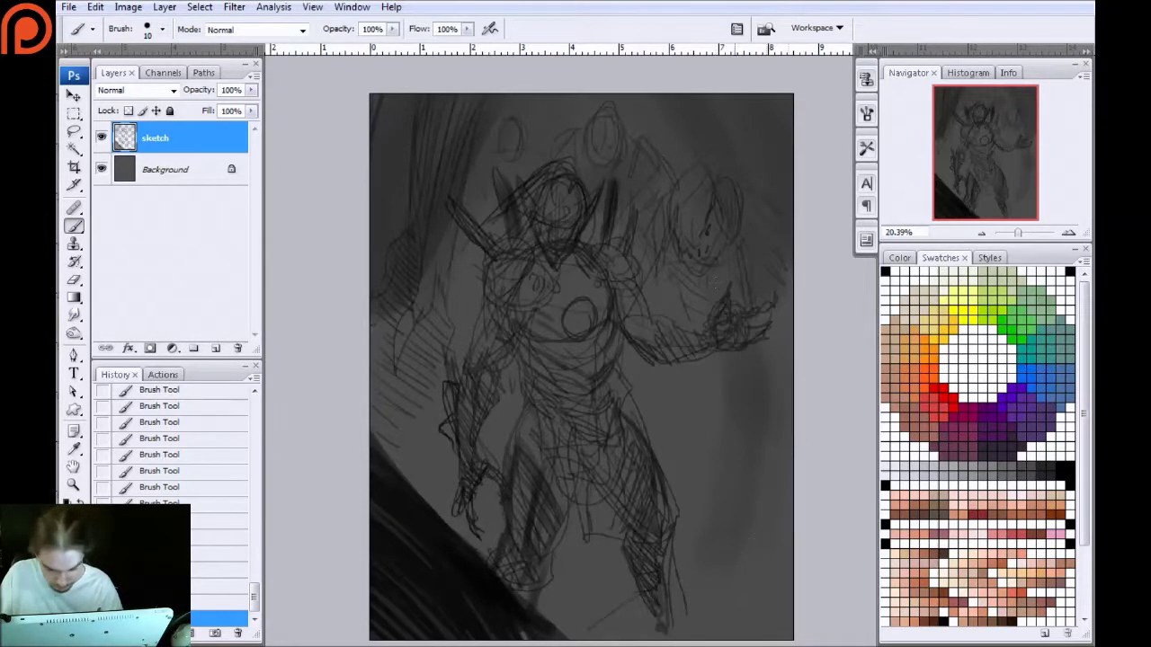
# Sketch a large circle with curved vertical and horizontal guide lines in the canvas's lower-right corner
pyautogui.moveTo(744, 415)
pyautogui.mouseDown()
pyautogui.moveTo(764, 594)
pyautogui.moveTo(743, 409)
pyautogui.moveTo(665, 494)
pyautogui.moveTo(660, 476)
pyautogui.moveTo(674, 572)
pyautogui.mouseUp()
pyautogui.moveTo(710, 429); pyautogui.dragTo(719, 581)
pyautogui.moveTo(747, 470); pyautogui.dragTo(667, 495)
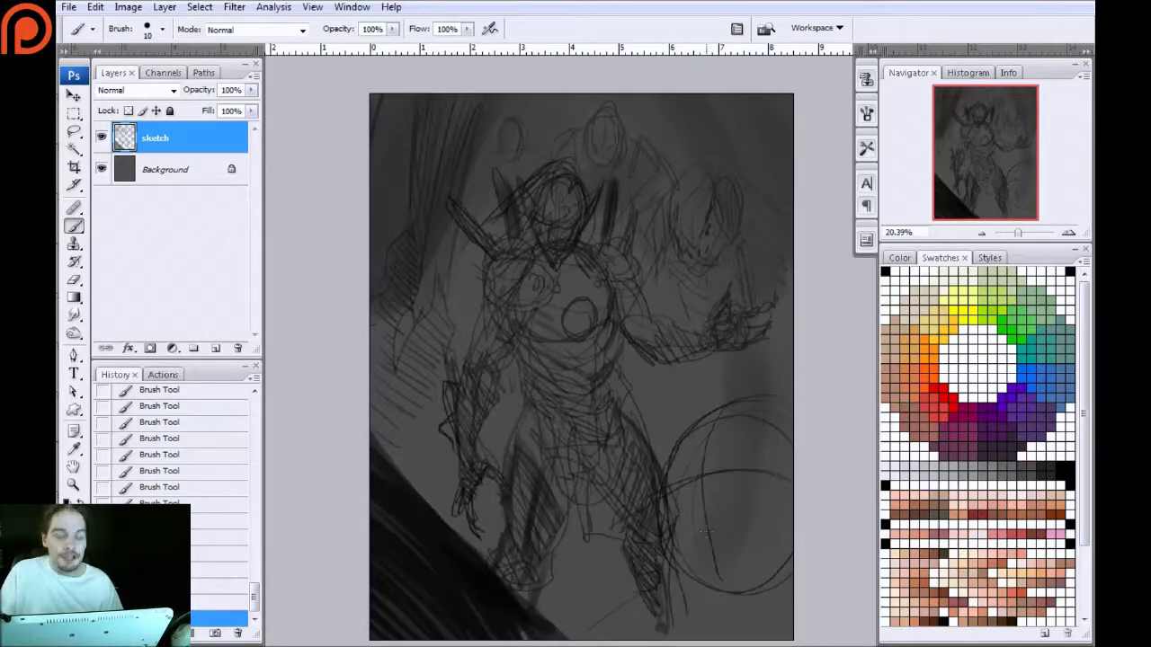
# Add a round inner ring, curved lower contours and side shapes to the large lower-right circle
pyautogui.moveTo(751, 493); pyautogui.dragTo(746, 482)
pyautogui.moveTo(748, 556)
pyautogui.mouseDown()
pyautogui.moveTo(791, 542)
pyautogui.moveTo(738, 563)
pyautogui.moveTo(701, 549)
pyautogui.moveTo(683, 555)
pyautogui.mouseUp()
pyautogui.moveTo(680, 437); pyautogui.dragTo(658, 458)
pyautogui.moveTo(678, 497); pyautogui.dragTo(654, 509)
pyautogui.moveTo(722, 475)
pyautogui.mouseDown()
pyautogui.moveTo(790, 509)
pyautogui.moveTo(774, 535)
pyautogui.mouseUp()
pyautogui.moveTo(790, 515); pyautogui.dragTo(768, 563)
pyautogui.moveTo(786, 571); pyautogui.dragTo(760, 585)
pyautogui.moveTo(737, 563)
pyautogui.mouseDown()
pyautogui.moveTo(718, 631)
pyautogui.moveTo(661, 557)
pyautogui.moveTo(658, 520)
pyautogui.mouseUp()
pyautogui.moveTo(662, 576); pyautogui.dragTo(647, 536)
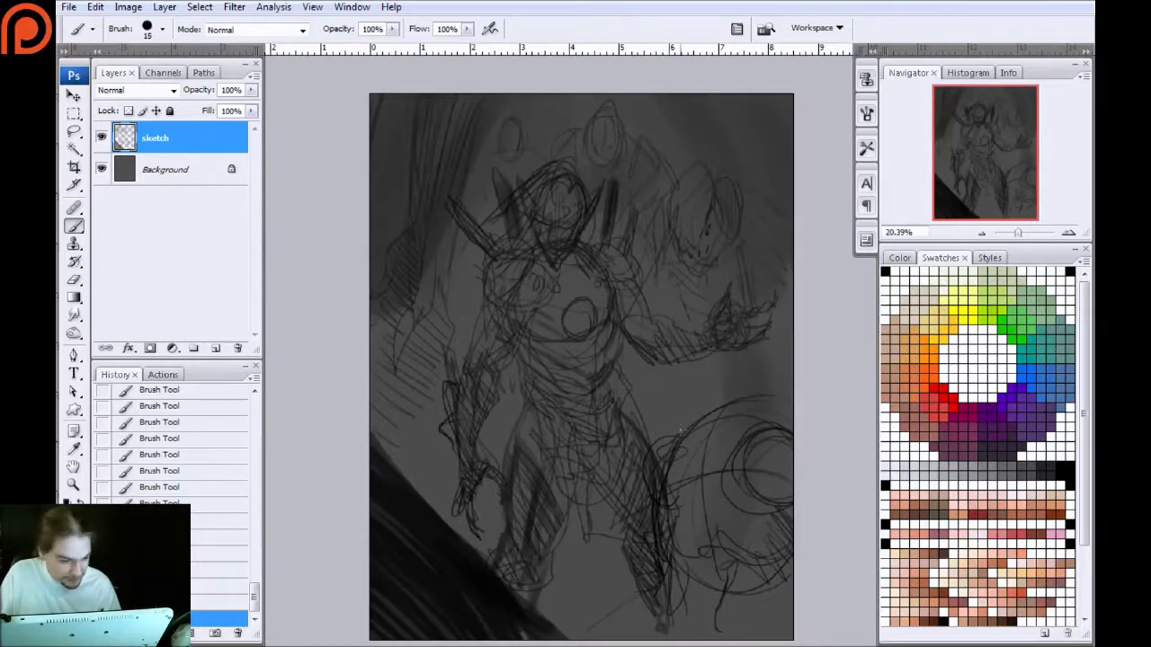
# Reinforce the large circle's outline with dark sweeping strokes, enlarging the brush to 35 for the lower side
pyautogui.moveTo(790, 400)
pyautogui.mouseDown()
pyautogui.moveTo(719, 412)
pyautogui.moveTo(639, 512)
pyautogui.mouseUp()
pyautogui.moveTo(725, 404)
pyautogui.mouseDown()
pyautogui.moveTo(647, 583)
pyautogui.moveTo(676, 633)
pyautogui.mouseUp()
pyautogui.moveTo(689, 433); pyautogui.dragTo(693, 644)
pyautogui.moveTo(675, 459); pyautogui.dragTo(663, 638)
pyautogui.moveTo(703, 420); pyautogui.dragTo(649, 637)
pyautogui.moveTo(680, 462); pyautogui.dragTo(663, 633)
pyautogui.press(']')
pyautogui.press(']')
pyautogui.press(']')
pyautogui.moveTo(643, 575); pyautogui.dragTo(667, 604)
pyautogui.moveTo(643, 550); pyautogui.dragTo(702, 636)
pyautogui.moveTo(661, 564); pyautogui.dragTo(723, 637)
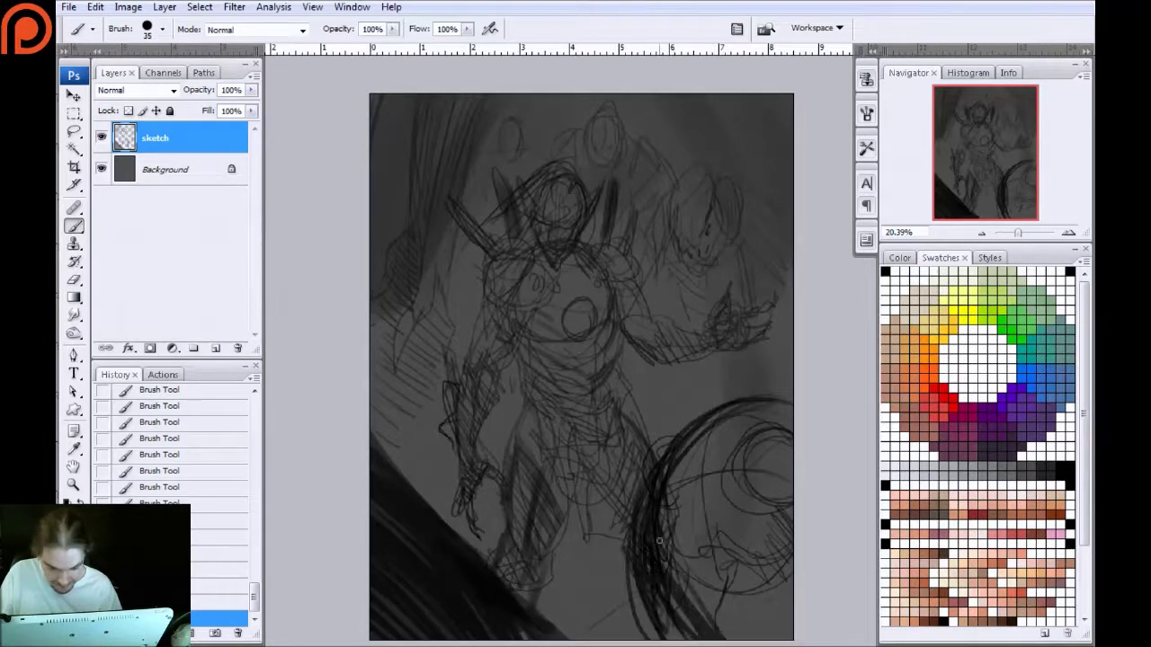
# Hatch across the large round form, then darken its side lobe and inner ring with a brush enlarged to 90
pyautogui.moveTo(660, 545); pyautogui.dragTo(743, 629)
pyautogui.moveTo(667, 530); pyautogui.dragTo(760, 628)
pyautogui.moveTo(687, 495); pyautogui.dragTo(777, 619)
pyautogui.moveTo(705, 486); pyautogui.dragTo(786, 606)
pyautogui.moveTo(701, 433); pyautogui.dragTo(787, 516)
pyautogui.moveTo(726, 432); pyautogui.dragTo(791, 485)
pyautogui.moveTo(760, 415); pyautogui.dragTo(793, 449)
pyautogui.press(']')
pyautogui.press(']')
pyautogui.moveTo(675, 440); pyautogui.dragTo(628, 542)
pyautogui.moveTo(671, 438)
pyautogui.mouseDown()
pyautogui.moveTo(660, 522)
pyautogui.moveTo(623, 478)
pyautogui.moveTo(720, 478)
pyautogui.moveTo(634, 548)
pyautogui.moveTo(661, 449)
pyautogui.moveTo(661, 503)
pyautogui.moveTo(651, 470)
pyautogui.mouseUp()
pyautogui.moveTo(775, 453); pyautogui.dragTo(773, 557)
pyautogui.moveTo(764, 450); pyautogui.dragTo(787, 558)
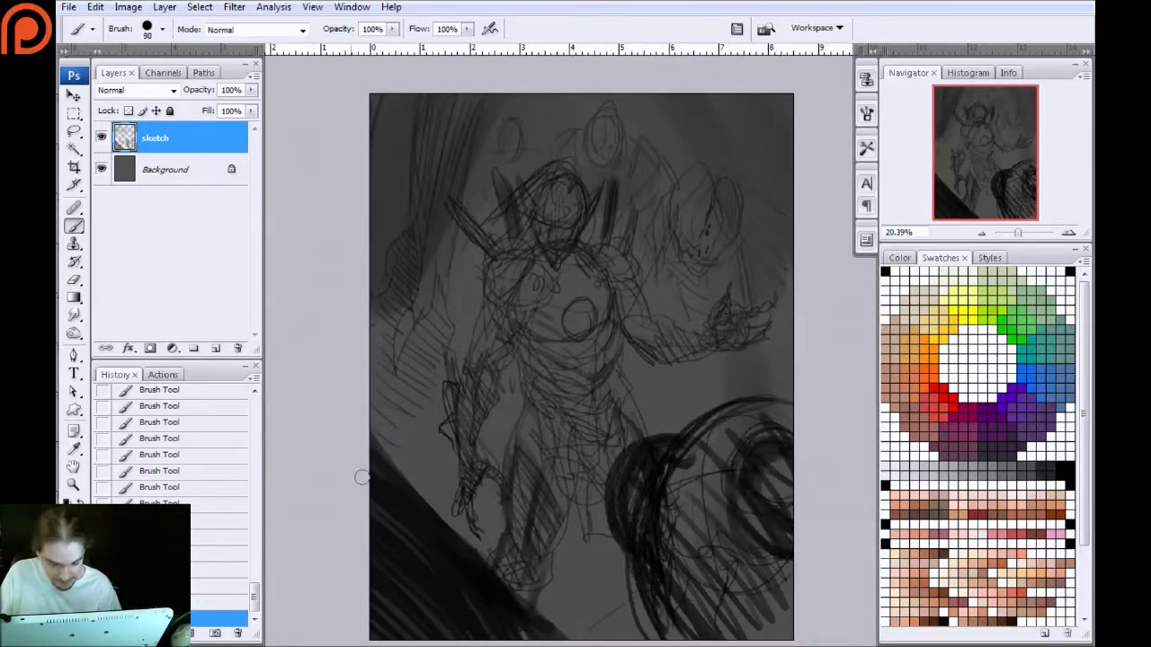
# Enlarge the brush to 125 and darken the sloping foreground shape in the canvas's lower-left corner
pyautogui.press(']')
pyautogui.press(']')
pyautogui.press(']')
pyautogui.press(']')
pyautogui.press(']')
pyautogui.moveTo(408, 496); pyautogui.dragTo(603, 641)
pyautogui.moveTo(485, 563); pyautogui.dragTo(590, 642)
pyautogui.moveTo(398, 538); pyautogui.dragTo(601, 642)
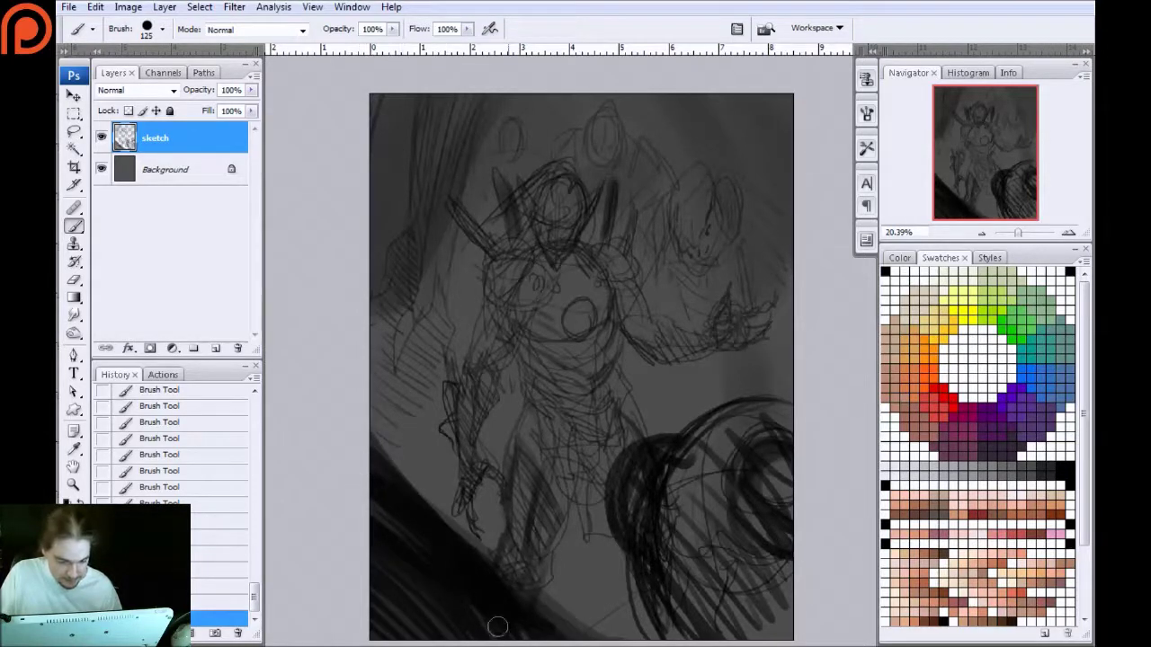
# Enlarge the brush to 300 and fill the large lower-right round form with broad dark shading
pyautogui.press(']')
pyautogui.press(']')
pyautogui.press(']')
pyautogui.press(']')
pyautogui.press(']')
pyautogui.moveTo(704, 461)
pyautogui.mouseDown()
pyautogui.moveTo(688, 569)
pyautogui.moveTo(756, 616)
pyautogui.mouseUp()
pyautogui.moveTo(698, 504); pyautogui.dragTo(772, 602)
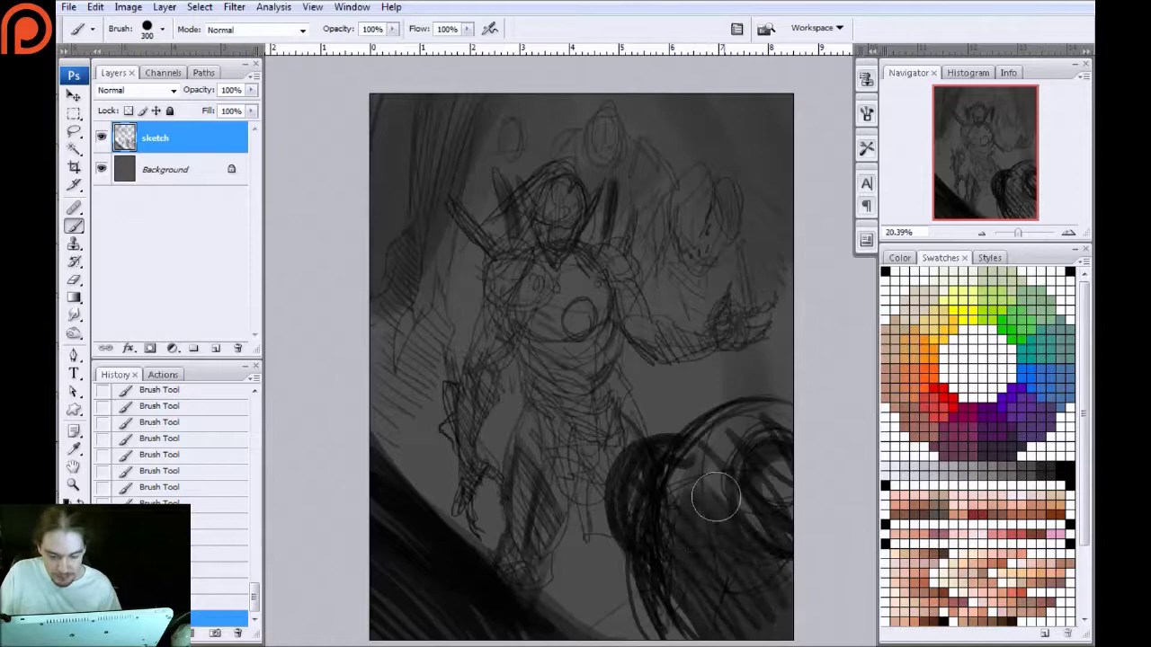
pyautogui.moveTo(714, 486); pyautogui.dragTo(772, 526)
pyautogui.moveTo(755, 445); pyautogui.dragTo(784, 495)
pyautogui.moveTo(790, 441)
pyautogui.mouseDown()
pyautogui.moveTo(722, 432)
pyautogui.moveTo(685, 527)
pyautogui.mouseUp()
# Shade around the head study above the outstretched hand, reducing the brush from 250 to 40 for darker curved strokes
pyautogui.press('[')
pyautogui.press('[')
pyautogui.press('[')
pyautogui.press('[')
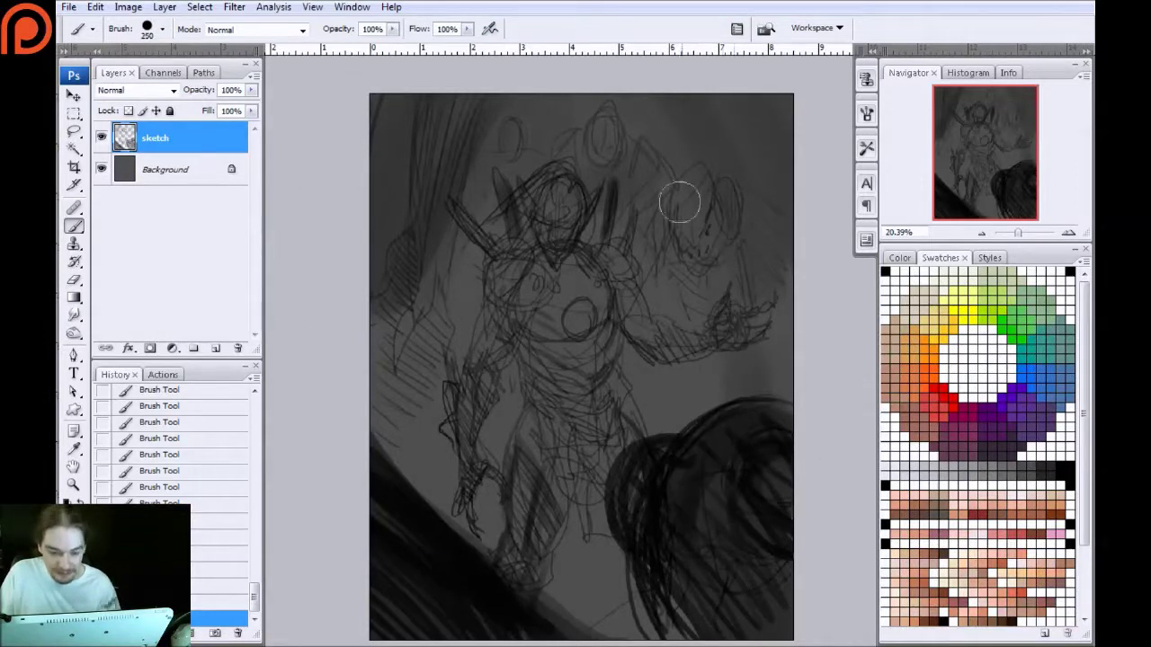
pyautogui.moveTo(686, 309)
pyautogui.mouseDown()
pyautogui.moveTo(753, 249)
pyautogui.moveTo(711, 287)
pyautogui.moveTo(756, 291)
pyautogui.moveTo(730, 260)
pyautogui.moveTo(665, 290)
pyautogui.moveTo(748, 214)
pyautogui.mouseUp()
pyautogui.press('[')
pyautogui.press('[')
pyautogui.press('[')
pyautogui.press('[')
pyautogui.press('[')
pyautogui.press('[')
pyautogui.press('[')
pyautogui.moveTo(790, 218); pyautogui.dragTo(750, 183)
pyautogui.press('[')
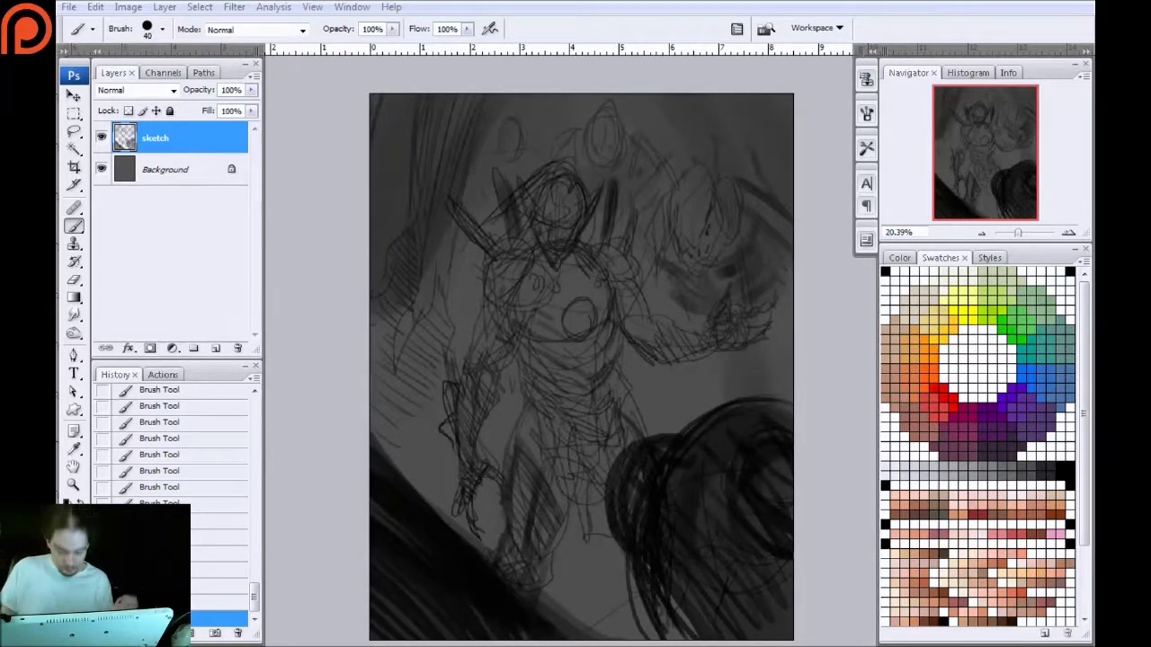
# Paint dark diagonal shadow strokes across the figure's ribs and abdomen
pyautogui.moveTo(537, 355); pyautogui.dragTo(584, 366)
pyautogui.moveTo(549, 351)
pyautogui.mouseDown()
pyautogui.moveTo(583, 367)
pyautogui.moveTo(575, 359)
pyautogui.mouseUp()
pyautogui.moveTo(539, 386)
pyautogui.mouseDown()
pyautogui.moveTo(581, 412)
pyautogui.moveTo(611, 359)
pyautogui.moveTo(595, 439)
pyautogui.mouseUp()
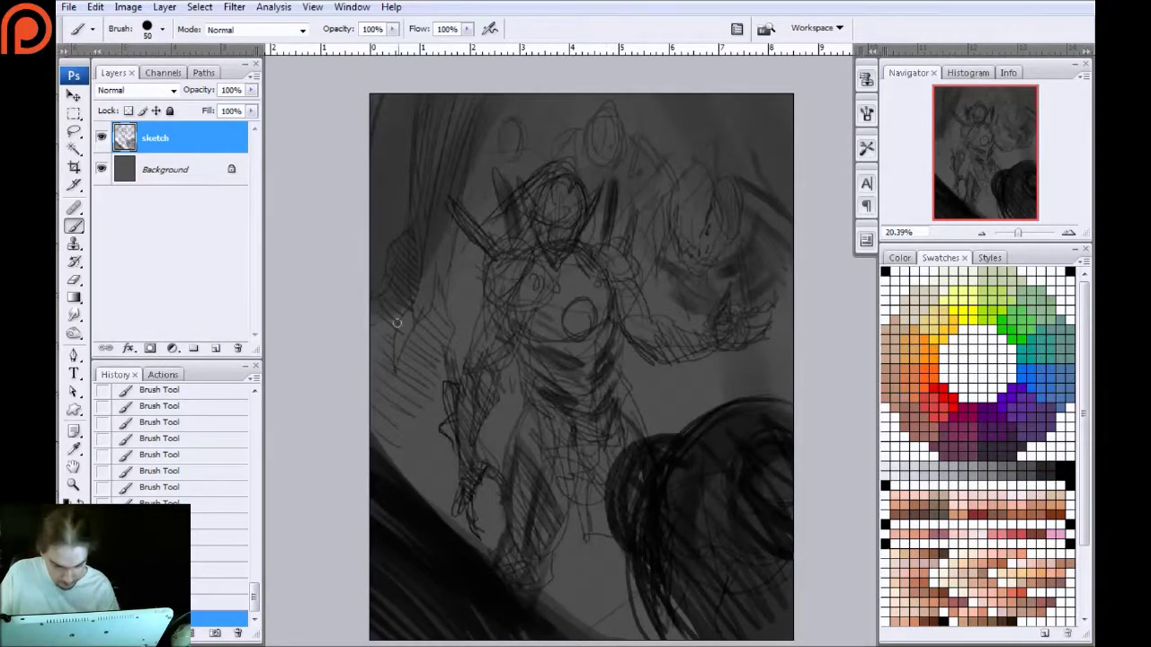
# Enlarge the brush to 700 and glaze broad soft dark shading over the background around the figure
pyautogui.press(']')
pyautogui.press(']')
pyautogui.press(']')
pyautogui.press(']')
pyautogui.press(']')
pyautogui.press(']')
pyautogui.press(']')
pyautogui.press(']')
pyautogui.press(']')
pyautogui.press(']')
pyautogui.press(']')
pyautogui.press(']')
pyautogui.press(']')
pyautogui.press(']')
pyautogui.press(']')
pyautogui.press(']')
pyautogui.moveTo(483, 544)
pyautogui.mouseDown()
pyautogui.moveTo(462, 77)
pyautogui.moveTo(681, 620)
pyautogui.moveTo(693, 77)
pyautogui.moveTo(745, 207)
pyautogui.moveTo(642, 116)
pyautogui.moveTo(638, 200)
pyautogui.moveTo(501, 123)
pyautogui.moveTo(752, 151)
pyautogui.moveTo(539, 102)
pyautogui.moveTo(423, 141)
pyautogui.moveTo(385, 205)
pyautogui.moveTo(430, 226)
pyautogui.moveTo(490, 576)
pyautogui.mouseUp()
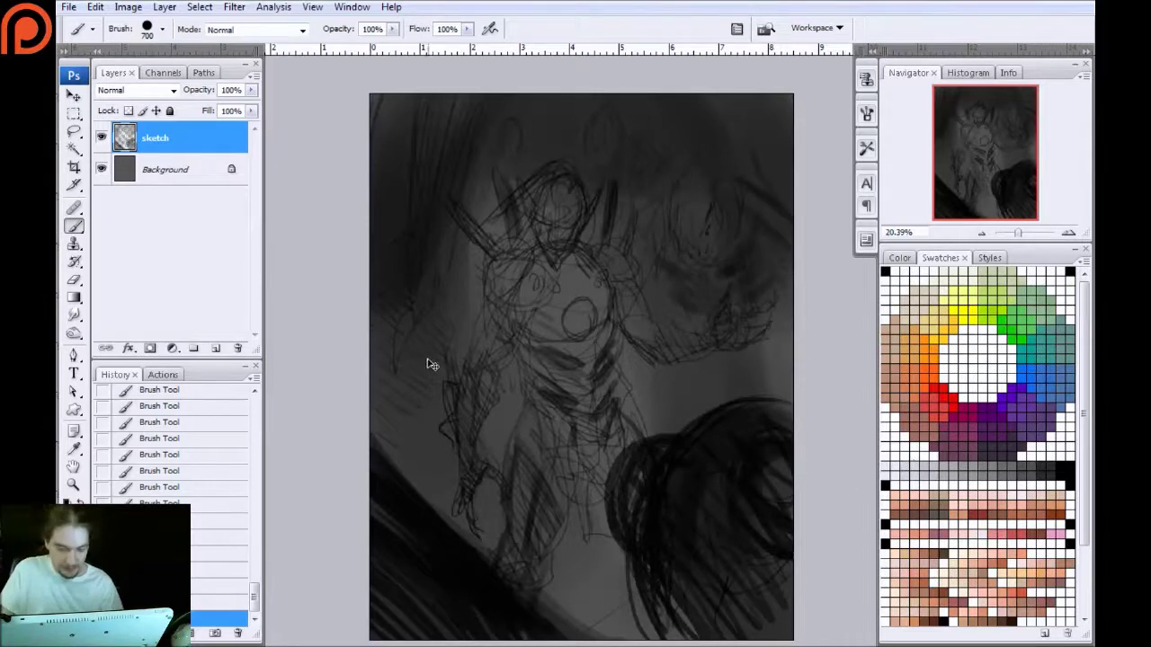
# Try a broad light vertical stroke for the nose on the figure's face, refining it with the brush reduced to 10
pyautogui.hotkey('ctrl', '+')
pyautogui.hotkey('ctrl', '+')
pyautogui.hotkey('ctrl', '+')
pyautogui.moveTo(378, 184); pyautogui.dragTo(376, 465)
pyautogui.press('[')
pyautogui.press('[')
pyautogui.press('[')
pyautogui.press('[')
pyautogui.press('[')
pyautogui.press('[')
pyautogui.press('[')
pyautogui.press('[')
pyautogui.press('[')
pyautogui.press('[')
pyautogui.press('[')
pyautogui.press('[')
pyautogui.press('[')
pyautogui.press('[')
pyautogui.press('[')
pyautogui.press('[')
pyautogui.moveTo(509, 311); pyautogui.dragTo(505, 351)
pyautogui.press('[')
pyautogui.press('[')
pyautogui.press('[')
pyautogui.press('[')
pyautogui.press('[')
pyautogui.press('[')
pyautogui.press('[')
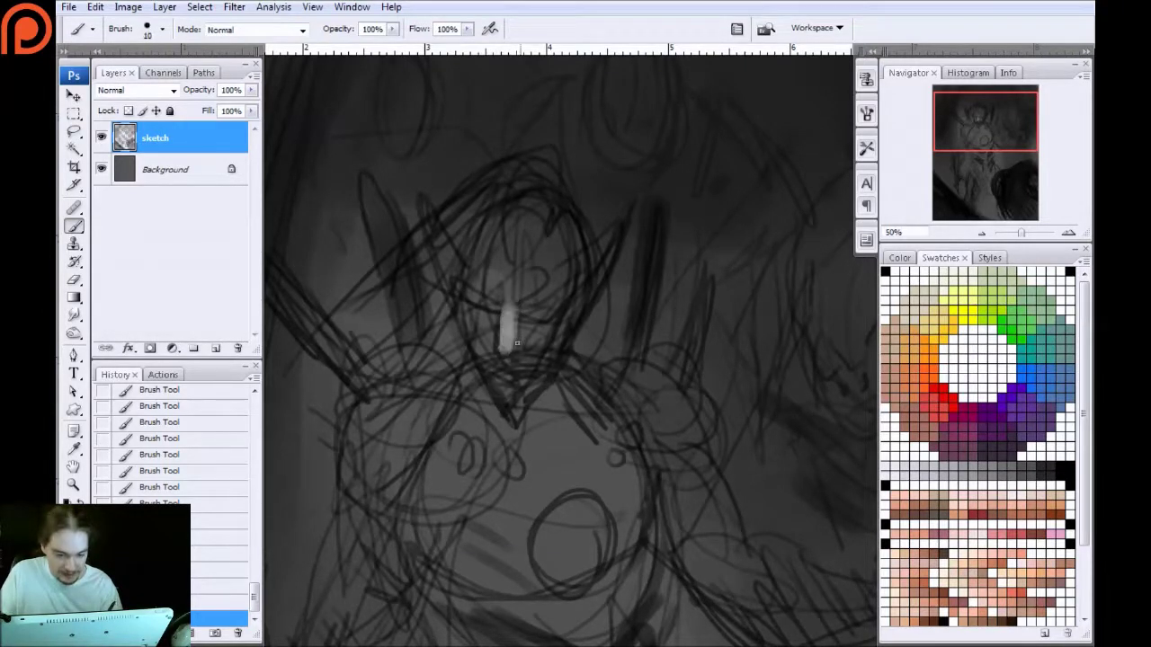
pyautogui.moveTo(508, 346); pyautogui.dragTo(505, 344)
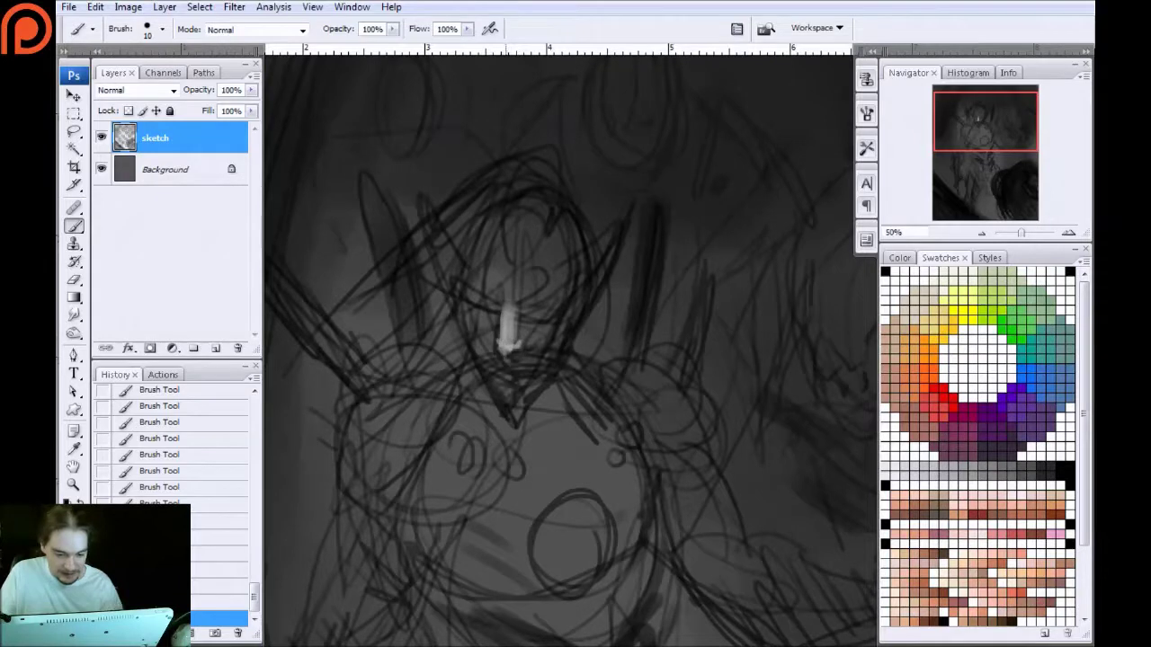
# Step back through the history to remove the trial nose strokes from the face
pyautogui.hotkey('ctrl', 'alt', 'z')
pyautogui.hotkey('ctrl', 'alt', 'z')
pyautogui.hotkey('ctrl', 'alt', 'z')
pyautogui.hotkey('ctrl', 'alt', 'z')
pyautogui.hotkey('ctrl', 'alt', 'z')
pyautogui.click(190, 440)
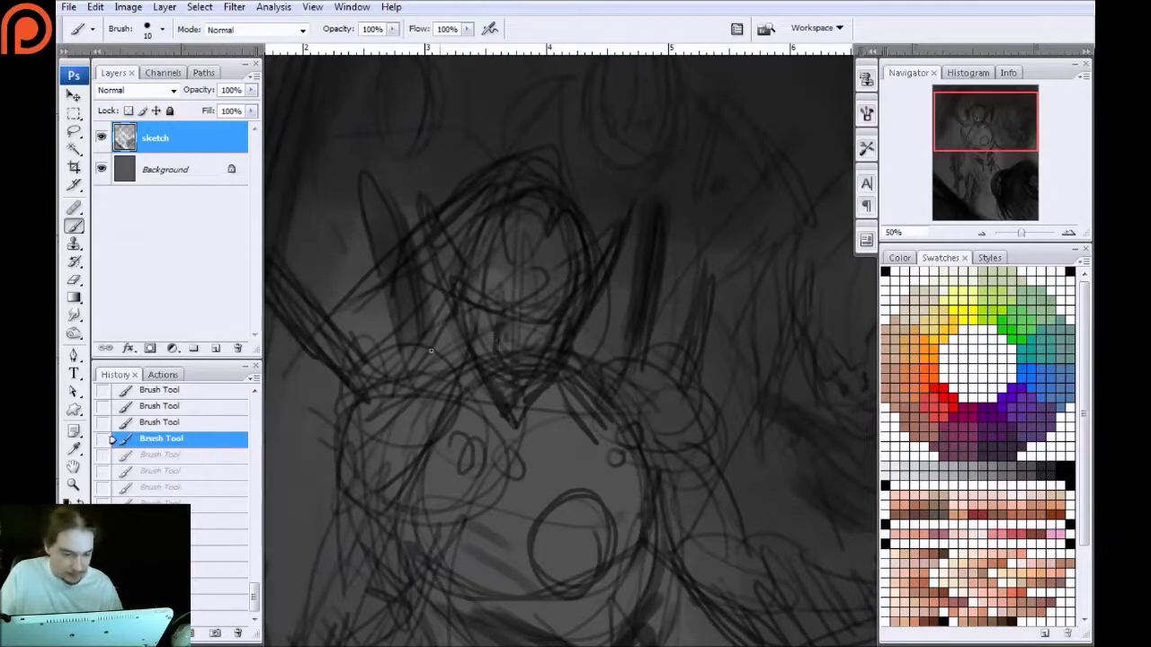
# Paint a thin light nose ridge and small pale teeth marks across the mouth with the size 10 brush
pyautogui.moveTo(506, 313); pyautogui.dragTo(506, 349)
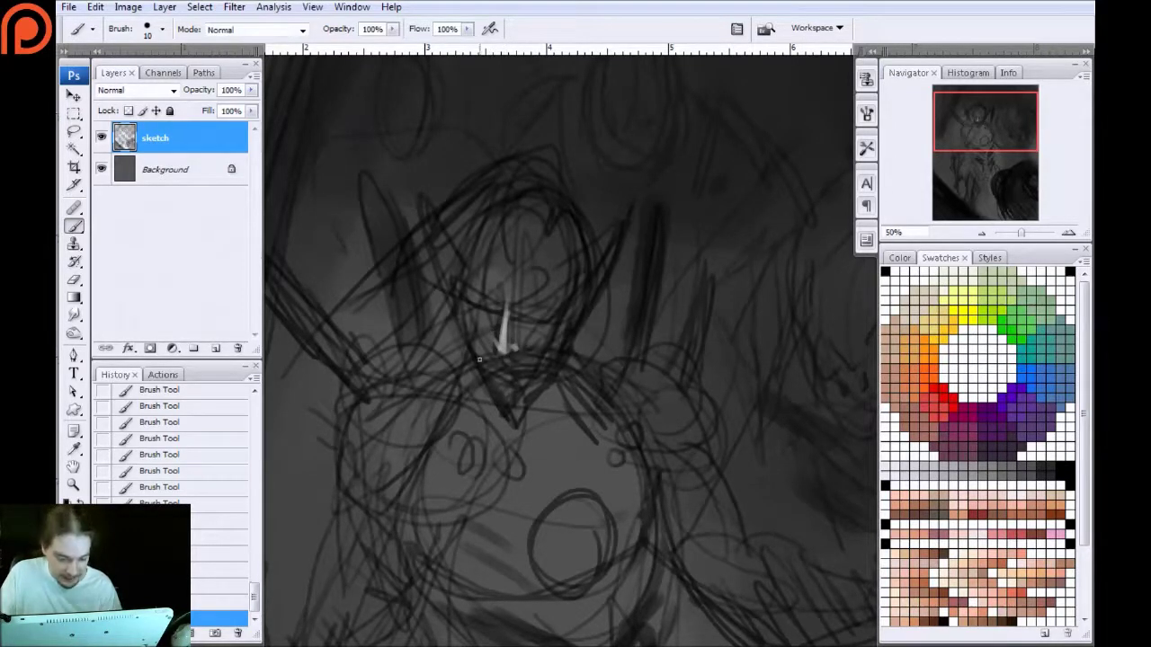
pyautogui.moveTo(520, 368); pyautogui.dragTo(530, 375)
pyautogui.moveTo(538, 360); pyautogui.dragTo(539, 365)
pyautogui.click(546, 355)
pyautogui.click(552, 268)
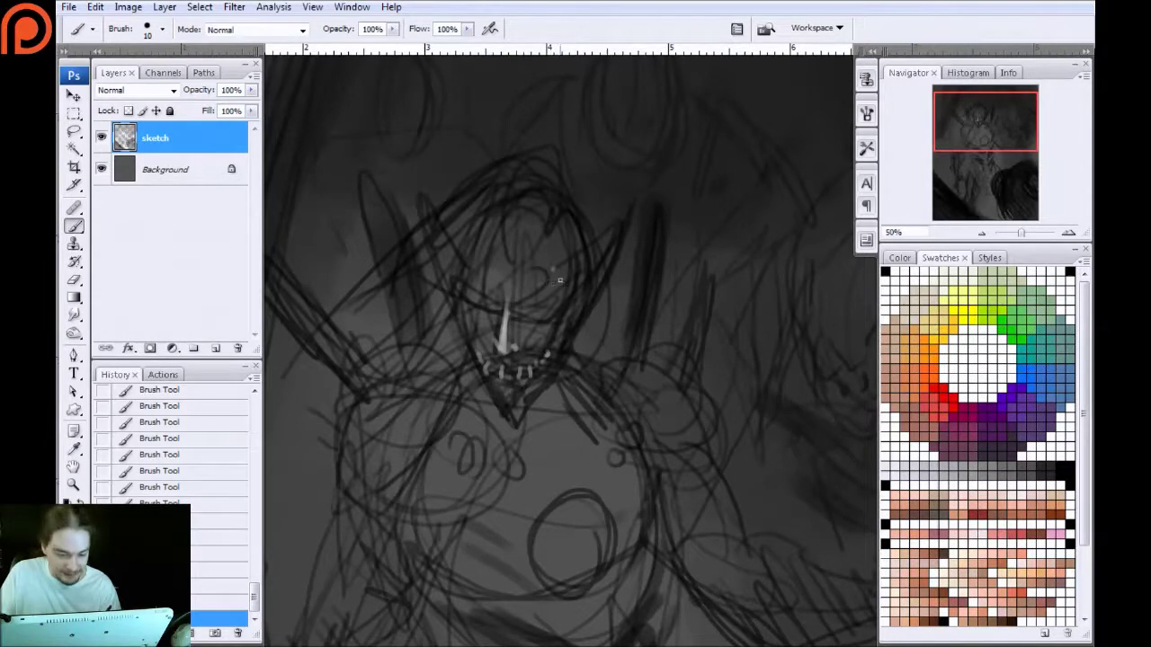
# Block in light eyes and brows, and fill the forehead with sampled mid-grey using the brush enlarged to 40
pyautogui.press(']')
pyautogui.press(']')
pyautogui.press(']')
pyautogui.moveTo(524, 294)
pyautogui.mouseDown()
pyautogui.moveTo(554, 273)
pyautogui.moveTo(542, 300)
pyautogui.moveTo(475, 292)
pyautogui.moveTo(487, 299)
pyautogui.moveTo(477, 270)
pyautogui.moveTo(510, 270)
pyautogui.moveTo(539, 234)
pyautogui.mouseUp()
pyautogui.press('[')
pyautogui.press('[')
pyautogui.press(']')
pyautogui.press(']')
pyautogui.press(']')
pyautogui.press(']')
pyautogui.press(']')
pyautogui.keyDown('alt'); pyautogui.click(537, 248); pyautogui.keyUp('alt')
pyautogui.moveTo(506, 261)
pyautogui.mouseDown()
pyautogui.moveTo(522, 284)
pyautogui.moveTo(524, 229)
pyautogui.mouseUp()
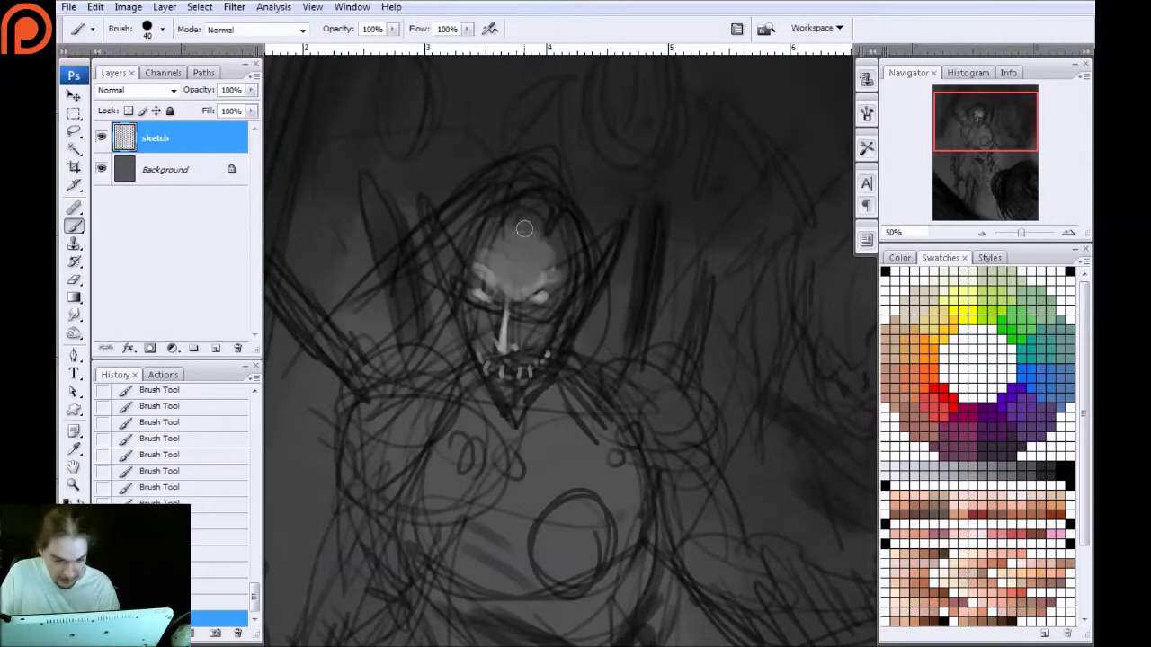
# Reduce the brush to 9 and paint light strokes along both long pointed ears
pyautogui.press('[')
pyautogui.press('[')
pyautogui.press('[')
pyautogui.press('[')
pyautogui.moveTo(629, 221); pyautogui.dragTo(586, 284)
pyautogui.moveTo(619, 231); pyautogui.dragTo(579, 293)
pyautogui.moveTo(439, 235); pyautogui.dragTo(457, 271)
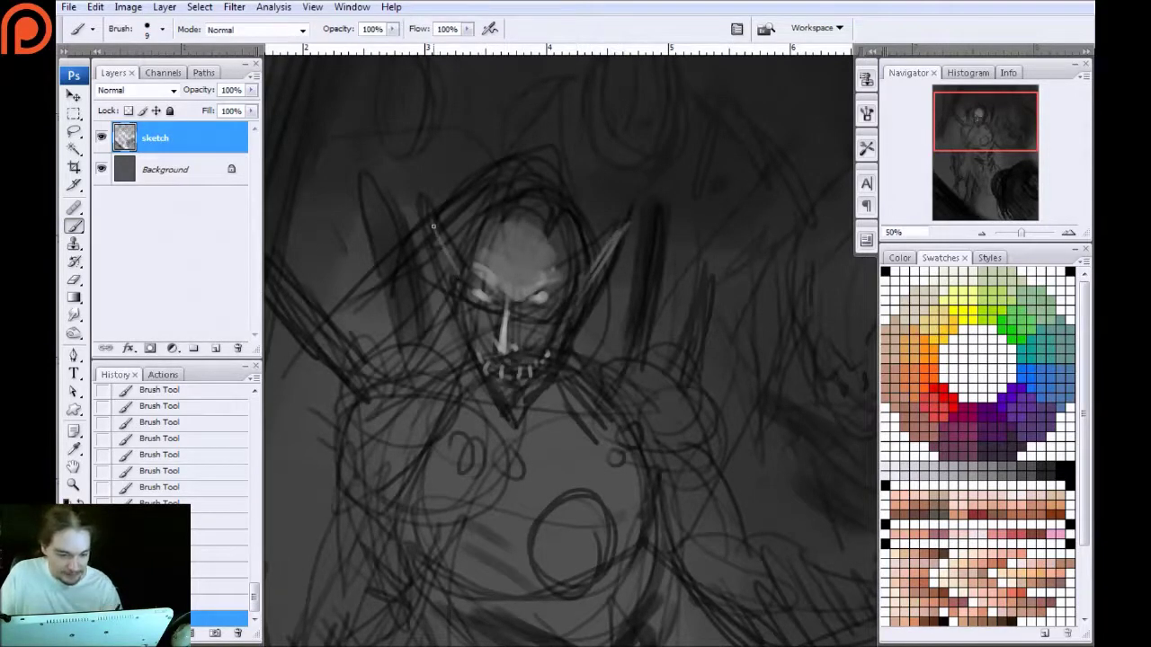
# Lighten the cheeks, the side of the face and the jawline down to the chin, finishing with the brush at 10
pyautogui.press(']')
pyautogui.press(']')
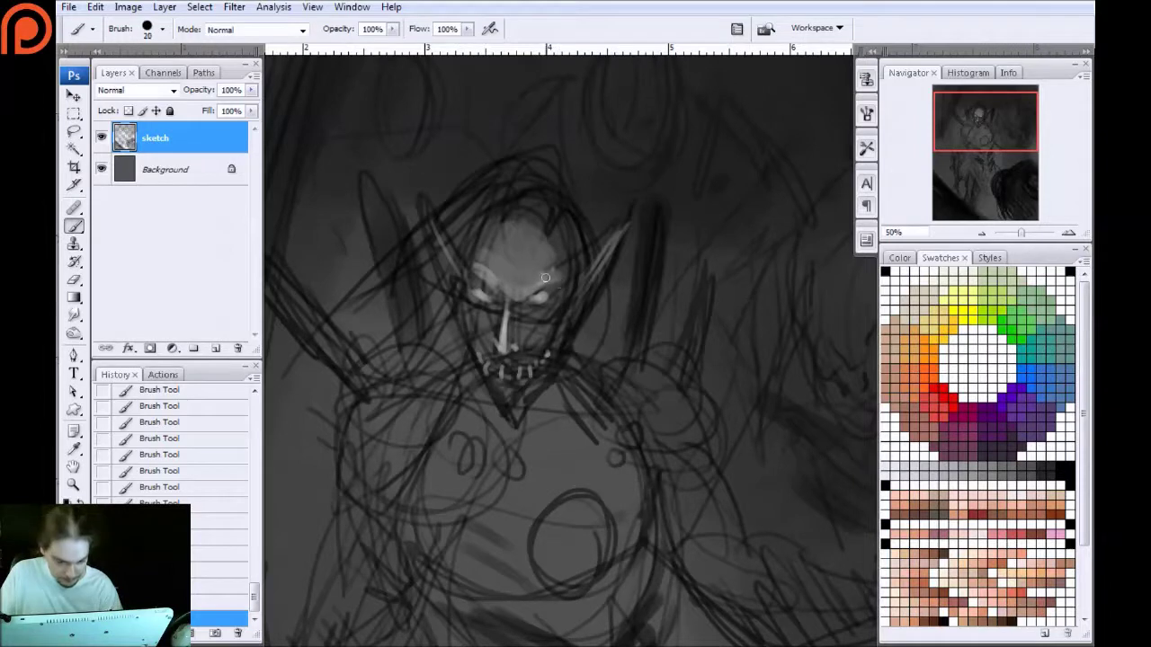
pyautogui.press(']')
pyautogui.moveTo(548, 320)
pyautogui.mouseDown()
pyautogui.moveTo(520, 310)
pyautogui.moveTo(482, 320)
pyautogui.moveTo(476, 309)
pyautogui.moveTo(484, 335)
pyautogui.mouseUp()
pyautogui.moveTo(469, 286); pyautogui.dragTo(478, 335)
pyautogui.moveTo(472, 232); pyautogui.dragTo(483, 355)
pyautogui.press('[')
pyautogui.moveTo(473, 310)
pyautogui.mouseDown()
pyautogui.moveTo(477, 351)
pyautogui.moveTo(527, 397)
pyautogui.moveTo(545, 378)
pyautogui.moveTo(502, 400)
pyautogui.moveTo(464, 317)
pyautogui.moveTo(498, 401)
pyautogui.moveTo(467, 326)
pyautogui.mouseUp()
pyautogui.press('[')
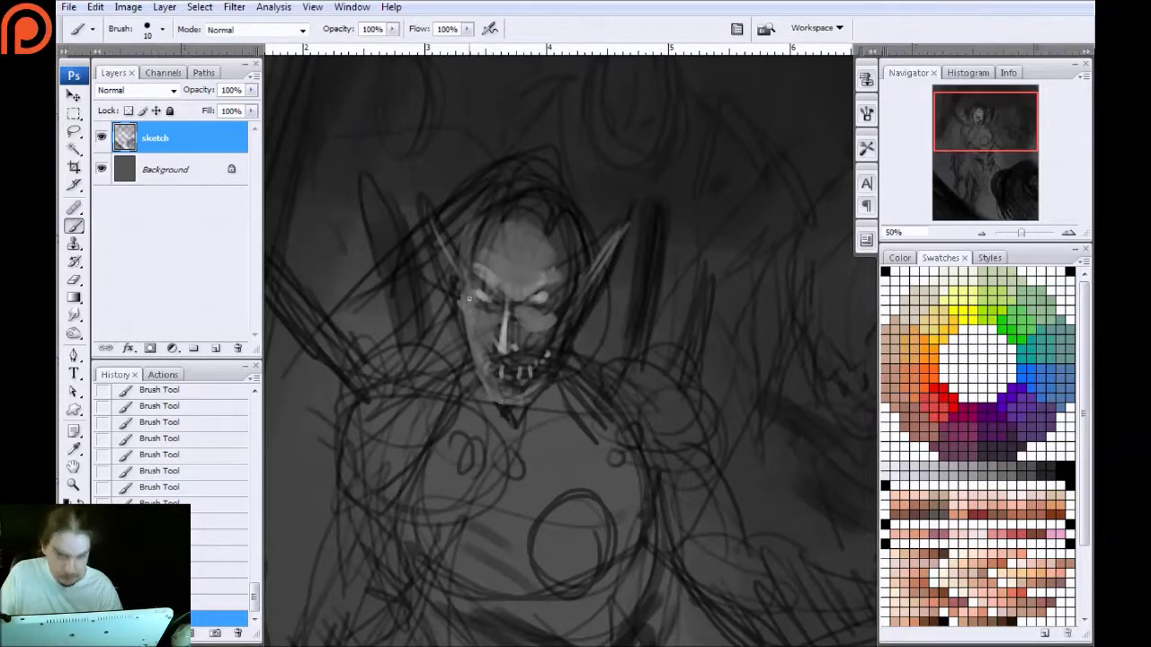
# Enlarge the brush to 25 and brighten the cheekbones, eye area and forehead with lighter grey planes
pyautogui.press(']')
pyautogui.press(']')
pyautogui.press(']')
pyautogui.moveTo(478, 329); pyautogui.dragTo(482, 318)
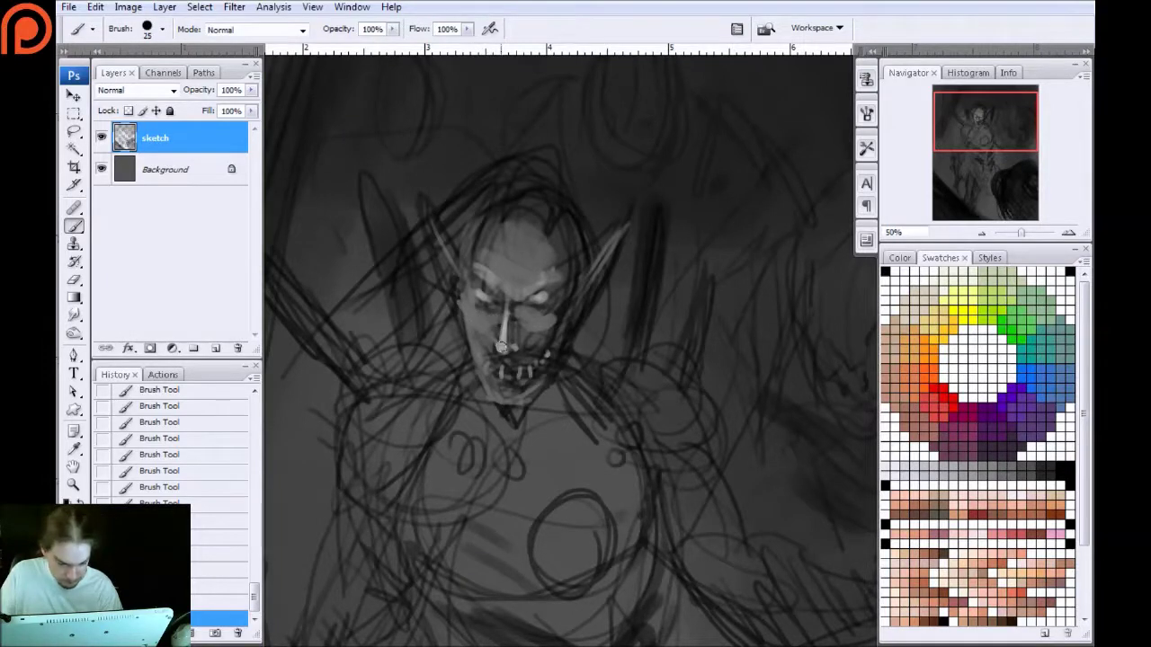
pyautogui.moveTo(466, 300)
pyautogui.mouseDown()
pyautogui.moveTo(513, 312)
pyautogui.moveTo(469, 268)
pyautogui.moveTo(475, 231)
pyautogui.moveTo(468, 270)
pyautogui.moveTo(488, 281)
pyautogui.moveTo(474, 250)
pyautogui.moveTo(499, 277)
pyautogui.moveTo(485, 243)
pyautogui.moveTo(510, 254)
pyautogui.moveTo(501, 230)
pyautogui.moveTo(527, 281)
pyautogui.moveTo(517, 232)
pyautogui.moveTo(544, 313)
pyautogui.mouseUp()
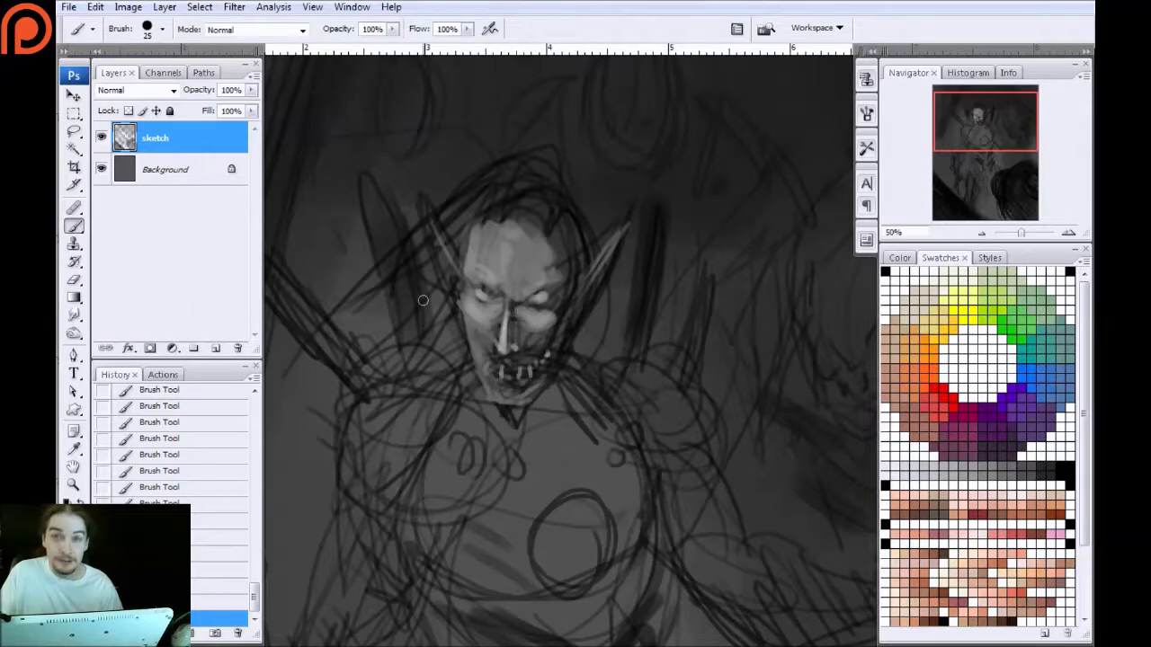
# Touch up the cheek beside the nose with the brush at 15 and strengthen both ears' light edges at 9
pyautogui.press('[')
pyautogui.moveTo(499, 321)
pyautogui.mouseDown()
pyautogui.moveTo(495, 338)
pyautogui.moveTo(474, 340)
pyautogui.mouseUp()
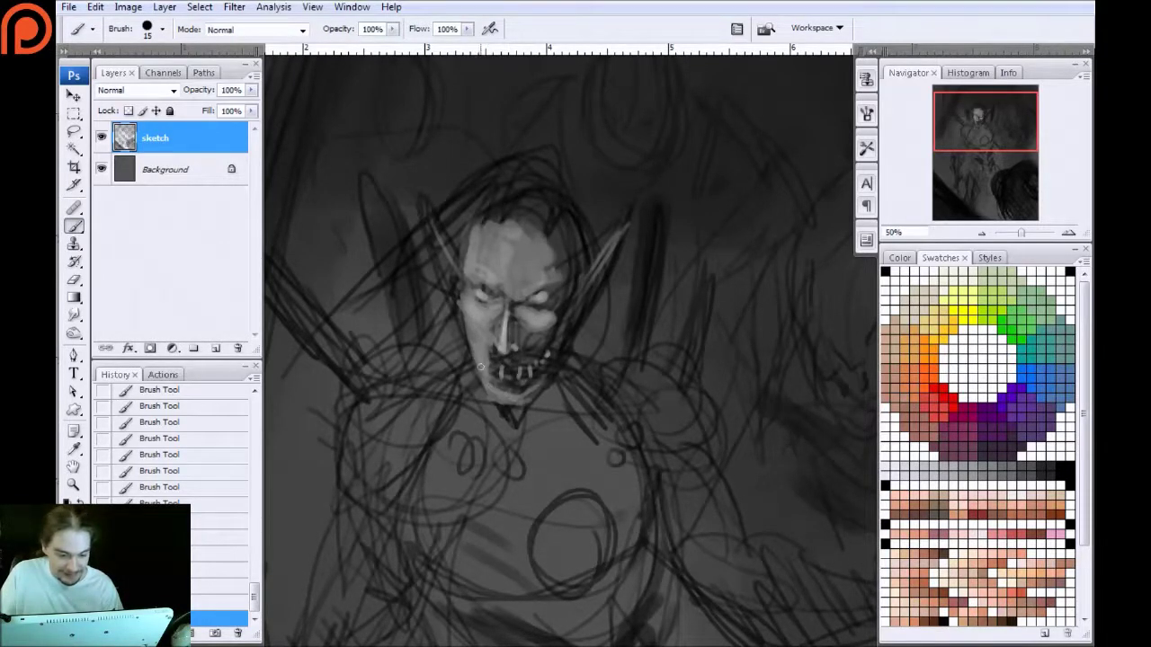
pyautogui.moveTo(617, 228); pyautogui.dragTo(590, 269)
pyautogui.moveTo(450, 263)
pyautogui.mouseDown()
pyautogui.moveTo(428, 219)
pyautogui.moveTo(462, 304)
pyautogui.mouseUp()
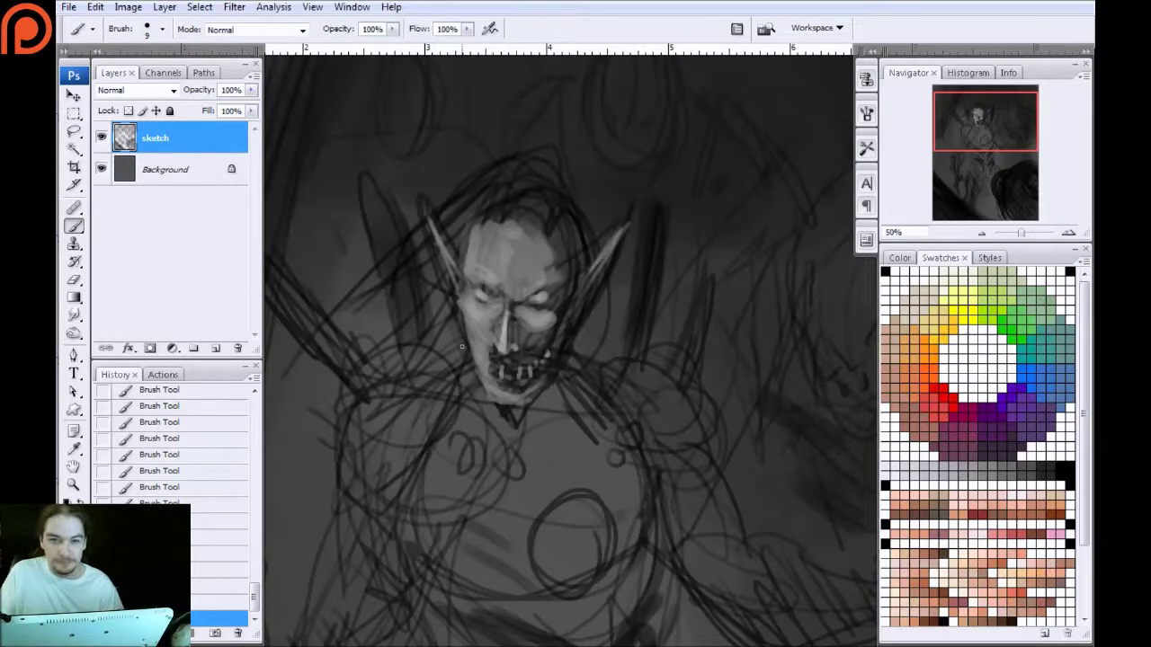
# Draw thin light hair strands over the crown and down both sides of the head past the shoulders
pyautogui.moveTo(517, 202)
pyautogui.mouseDown()
pyautogui.moveTo(510, 171)
pyautogui.moveTo(506, 218)
pyautogui.moveTo(481, 180)
pyautogui.moveTo(498, 192)
pyautogui.moveTo(470, 218)
pyautogui.mouseUp()
pyautogui.moveTo(424, 294)
pyautogui.mouseDown()
pyautogui.moveTo(409, 340)
pyautogui.moveTo(387, 333)
pyautogui.moveTo(427, 270)
pyautogui.moveTo(423, 246)
pyautogui.moveTo(431, 335)
pyautogui.moveTo(408, 425)
pyautogui.mouseUp()
pyautogui.moveTo(566, 353)
pyautogui.mouseDown()
pyautogui.moveTo(536, 451)
pyautogui.moveTo(542, 441)
pyautogui.mouseUp()
pyautogui.moveTo(588, 313)
pyautogui.mouseDown()
pyautogui.moveTo(545, 448)
pyautogui.moveTo(572, 459)
pyautogui.mouseUp()
# Fill the large oval on the chest with a soft light glow, building up its core with the brush at 80
pyautogui.press('space')
pyautogui.moveTo(440, 444); pyautogui.dragTo(410, 340)
pyautogui.press(']')
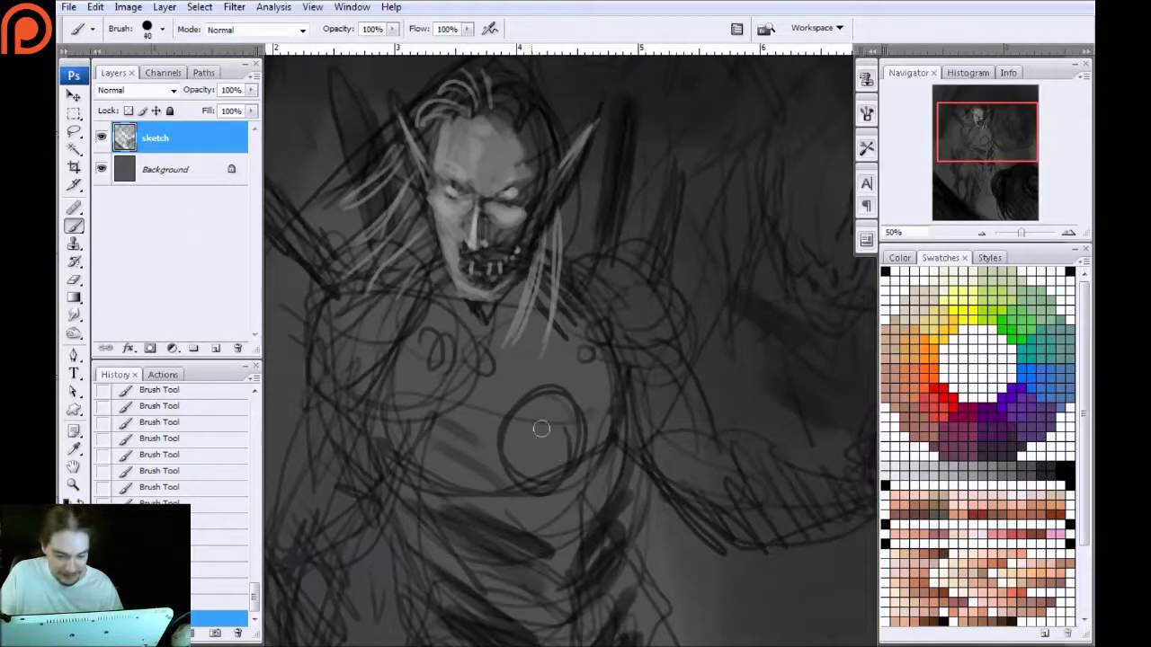
pyautogui.press(']')
pyautogui.press(']')
pyautogui.press(']')
pyautogui.press(']')
pyautogui.press(']')
pyautogui.press(']')
pyautogui.press(']')
pyautogui.press(']')
pyautogui.press(']')
pyautogui.moveTo(547, 433)
pyautogui.mouseDown()
pyautogui.moveTo(503, 396)
pyautogui.moveTo(542, 426)
pyautogui.mouseUp()
pyautogui.press('[')
pyautogui.press('[')
pyautogui.press('[')
pyautogui.press('[')
pyautogui.press('[')
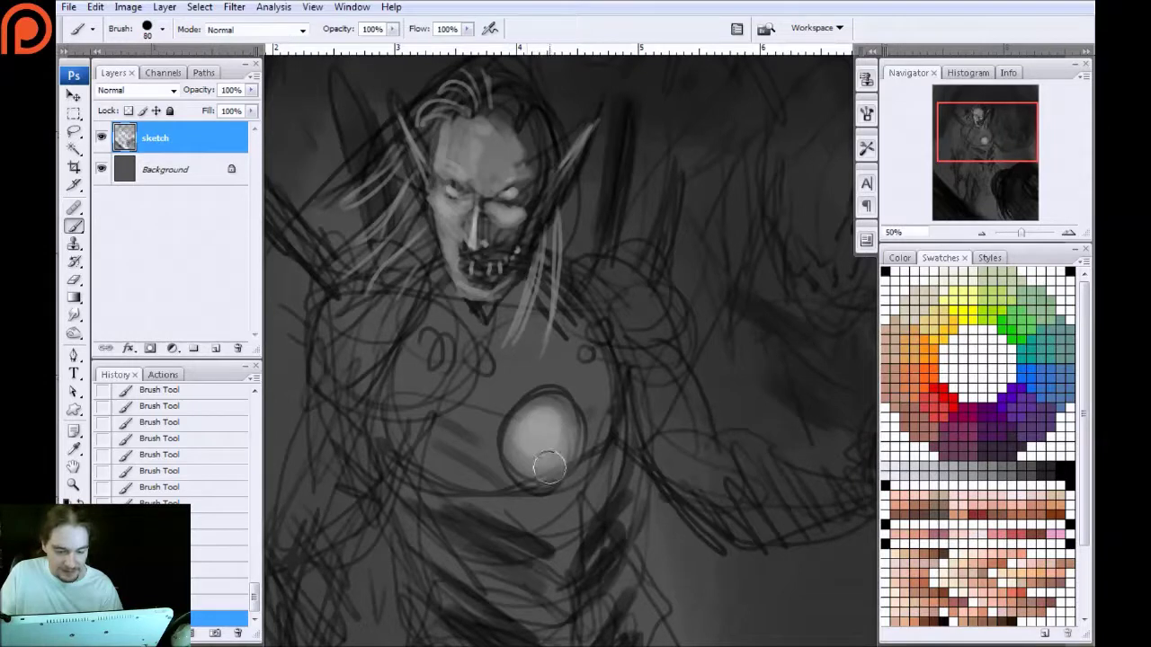
pyautogui.moveTo(549, 466); pyautogui.dragTo(526, 420)
# Dab four small light discs across the upper chest with the brush at 60, two on each side
pyautogui.click(478, 361)
pyautogui.click(437, 348)
pyautogui.click(581, 354)
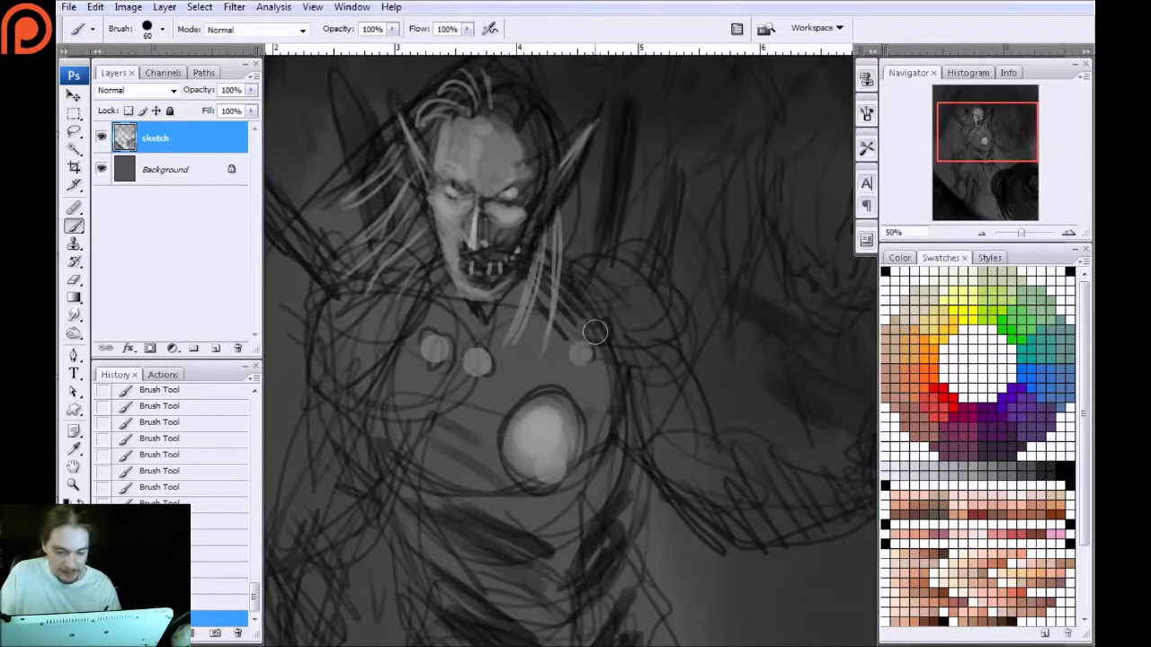
pyautogui.click(602, 333)
# Reduce the brush to 35 and paint short light diagonal strokes along the figure's lowered arm near the elbow
pyautogui.moveTo(338, 355); pyautogui.dragTo(433, 377)
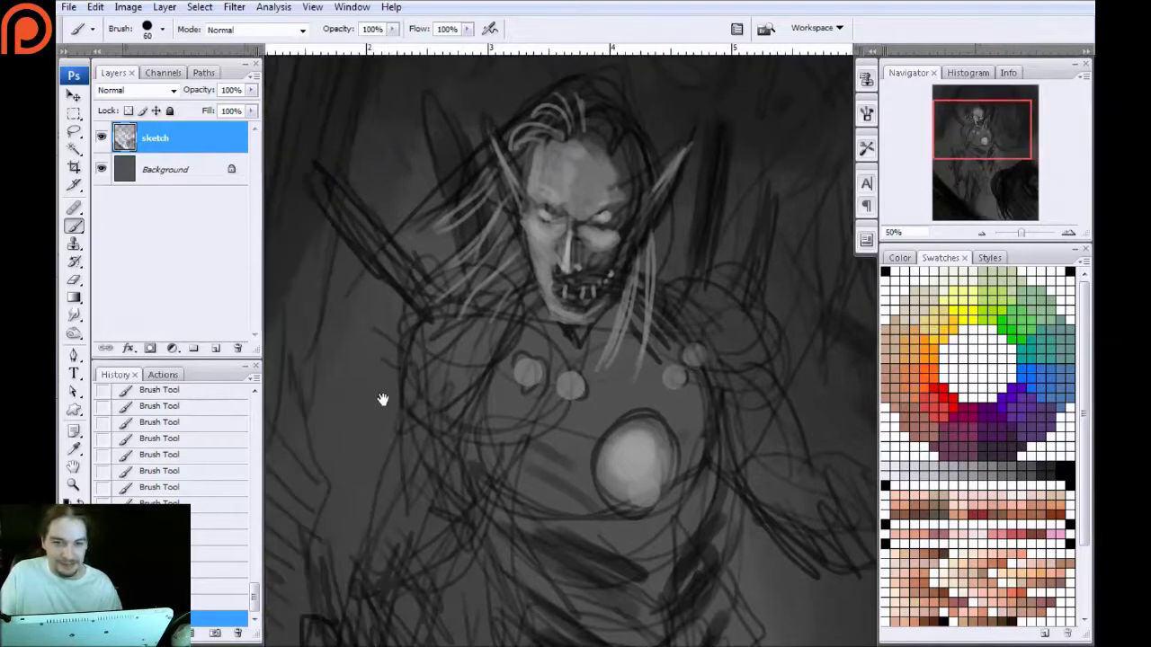
pyautogui.moveTo(378, 427); pyautogui.dragTo(386, 294)
pyautogui.press('[')
pyautogui.press('[')
pyautogui.press('[')
pyautogui.moveTo(444, 385); pyautogui.dragTo(428, 430)
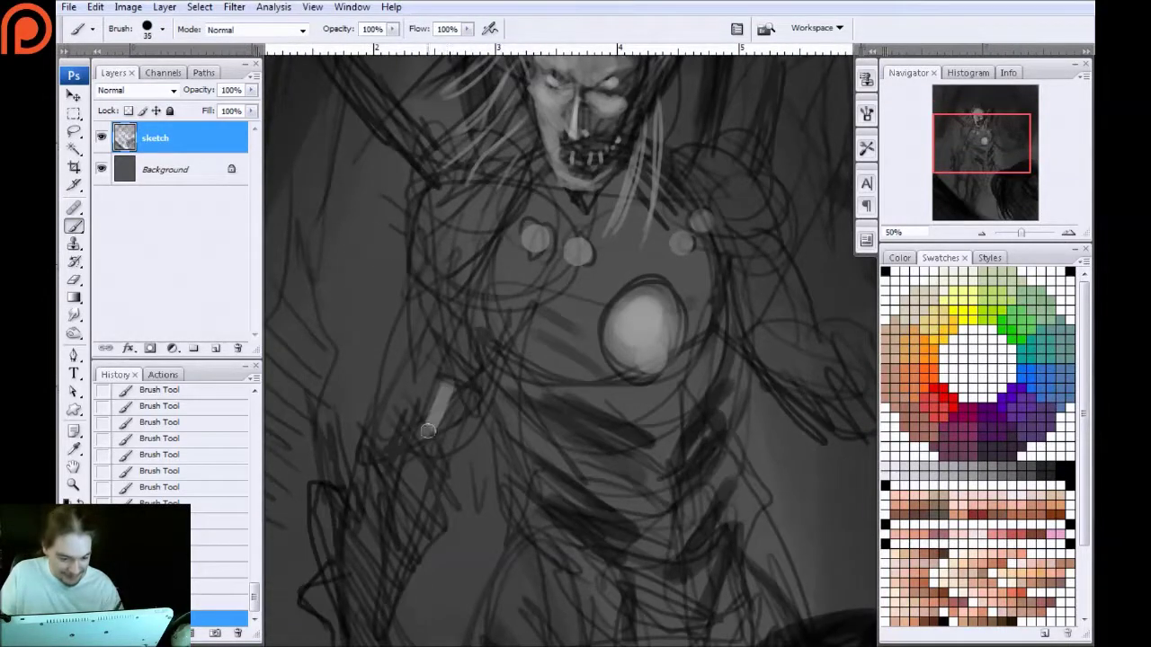
pyautogui.moveTo(462, 344)
pyautogui.mouseDown()
pyautogui.moveTo(433, 394)
pyautogui.moveTo(420, 370)
pyautogui.moveTo(392, 405)
pyautogui.mouseUp()
# Enlarge the brush and lighten the rounded shoulder and upper chest above the lowered arm
pyautogui.press(']')
pyautogui.press(']')
pyautogui.press(']')
pyautogui.press(']')
pyautogui.press(']')
pyautogui.press(']')
pyautogui.press(']')
pyautogui.press(']')
pyautogui.moveTo(511, 209)
pyautogui.mouseDown()
pyautogui.moveTo(472, 257)
pyautogui.moveTo(486, 208)
pyautogui.moveTo(477, 195)
pyautogui.moveTo(435, 265)
pyautogui.mouseUp()
# Paint columns of short light highlights down the ribs and abdomen, reducing the brush to 25 for the narrower marks
pyautogui.press('[')
pyautogui.press('[')
pyautogui.press('[')
pyautogui.press('[')
pyautogui.moveTo(553, 378)
pyautogui.mouseDown()
pyautogui.moveTo(596, 424)
pyautogui.moveTo(576, 434)
pyautogui.moveTo(598, 445)
pyautogui.moveTo(577, 459)
pyautogui.moveTo(599, 468)
pyautogui.moveTo(606, 520)
pyautogui.mouseUp()
pyautogui.press('[')
pyautogui.press('[')
pyautogui.press('[')
pyautogui.moveTo(641, 412)
pyautogui.mouseDown()
pyautogui.moveTo(662, 450)
pyautogui.moveTo(644, 445)
pyautogui.moveTo(656, 499)
pyautogui.mouseUp()
pyautogui.moveTo(703, 393)
pyautogui.mouseDown()
pyautogui.moveTo(690, 435)
pyautogui.moveTo(702, 392)
pyautogui.moveTo(689, 423)
pyautogui.moveTo(700, 433)
pyautogui.moveTo(701, 502)
pyautogui.mouseUp()
pyautogui.moveTo(526, 393); pyautogui.dragTo(497, 368)
# Enlarge the brush to 70 and paint mid-grey over the uppermost rib highlights beneath the chest oval
pyautogui.moveTo(538, 469); pyautogui.dragTo(419, 368)
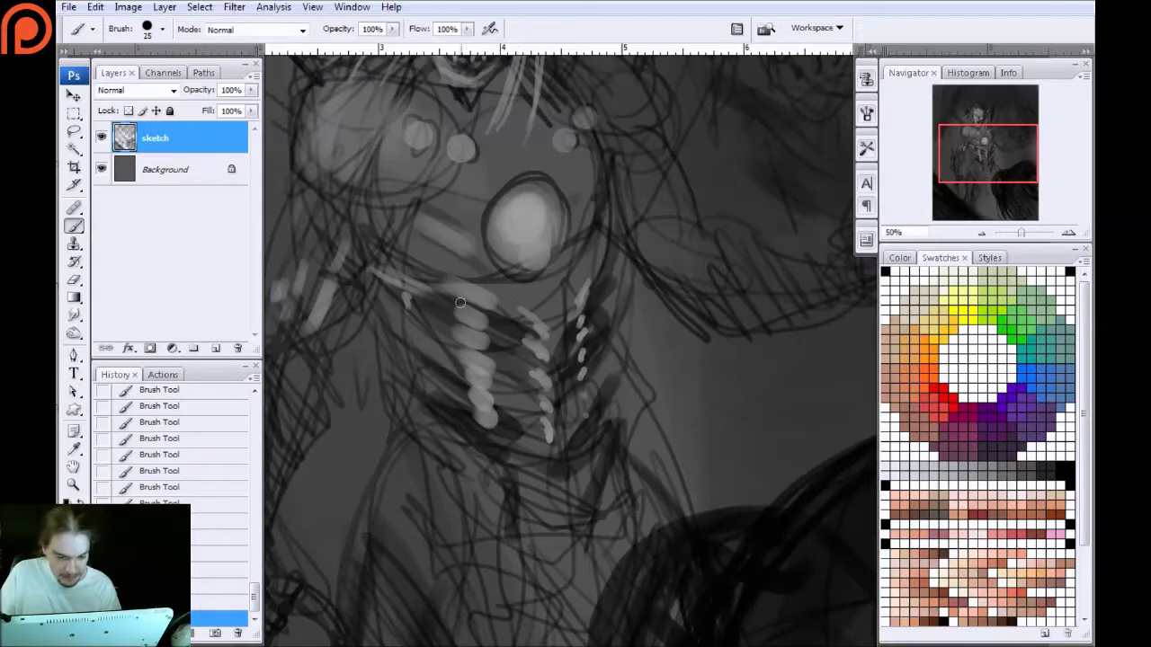
pyautogui.press(']')
pyautogui.press(']')
pyautogui.press(']')
pyautogui.moveTo(447, 291)
pyautogui.mouseDown()
pyautogui.moveTo(536, 341)
pyautogui.moveTo(558, 322)
pyautogui.mouseUp()
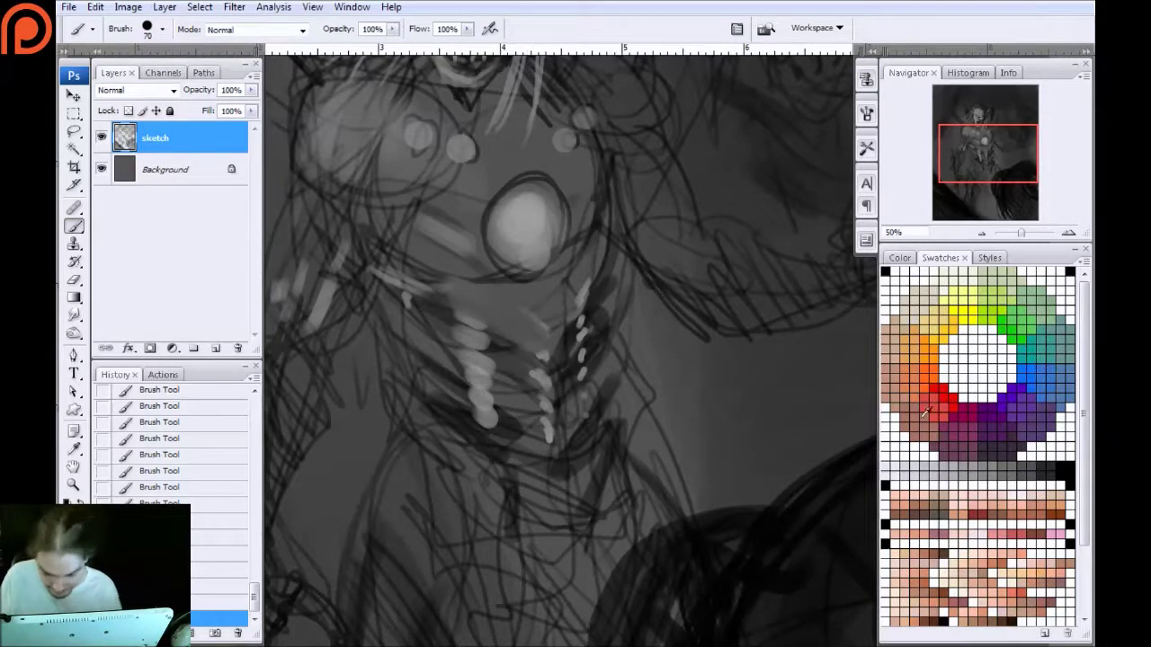
# Reduce the brush to 20 and paint light V-shaped rib bands across the upper abdomen beneath the chest oval
pyautogui.press('[')
pyautogui.press('[')
pyautogui.press('[')
pyautogui.press('[')
pyautogui.press('[')
pyautogui.press('[')
pyautogui.press('[')
pyautogui.moveTo(564, 289); pyautogui.dragTo(545, 315)
pyautogui.moveTo(510, 308)
pyautogui.mouseDown()
pyautogui.moveTo(529, 308)
pyautogui.moveTo(489, 296)
pyautogui.moveTo(540, 324)
pyautogui.mouseUp()
pyautogui.moveTo(540, 325)
pyautogui.mouseDown()
pyautogui.moveTo(496, 296)
pyautogui.moveTo(555, 355)
pyautogui.moveTo(575, 320)
pyautogui.moveTo(557, 346)
pyautogui.moveTo(523, 356)
pyautogui.moveTo(466, 320)
pyautogui.moveTo(533, 358)
pyautogui.moveTo(461, 315)
pyautogui.mouseUp()
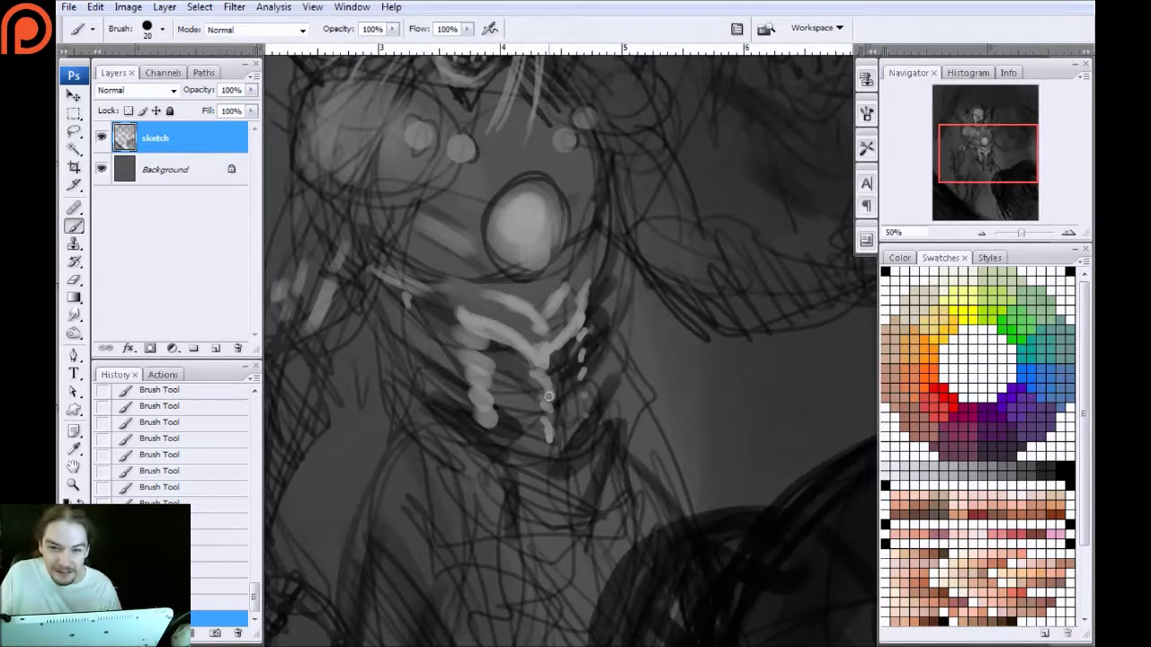
# Continue the light chevron rib bands down the lower abdomen, finishing with a size 15 brush
pyautogui.moveTo(540, 387); pyautogui.dragTo(448, 327)
pyautogui.moveTo(589, 353); pyautogui.dragTo(549, 397)
pyautogui.moveTo(392, 334)
pyautogui.mouseDown()
pyautogui.moveTo(492, 386)
pyautogui.moveTo(440, 362)
pyautogui.moveTo(526, 445)
pyautogui.mouseUp()
pyautogui.moveTo(496, 400); pyautogui.dragTo(519, 436)
pyautogui.moveTo(526, 437)
pyautogui.mouseDown()
pyautogui.moveTo(573, 446)
pyautogui.moveTo(578, 401)
pyautogui.mouseUp()
pyautogui.moveTo(557, 442)
pyautogui.mouseDown()
pyautogui.moveTo(608, 374)
pyautogui.moveTo(590, 387)
pyautogui.mouseUp()
pyautogui.moveTo(484, 412); pyautogui.dragTo(486, 418)
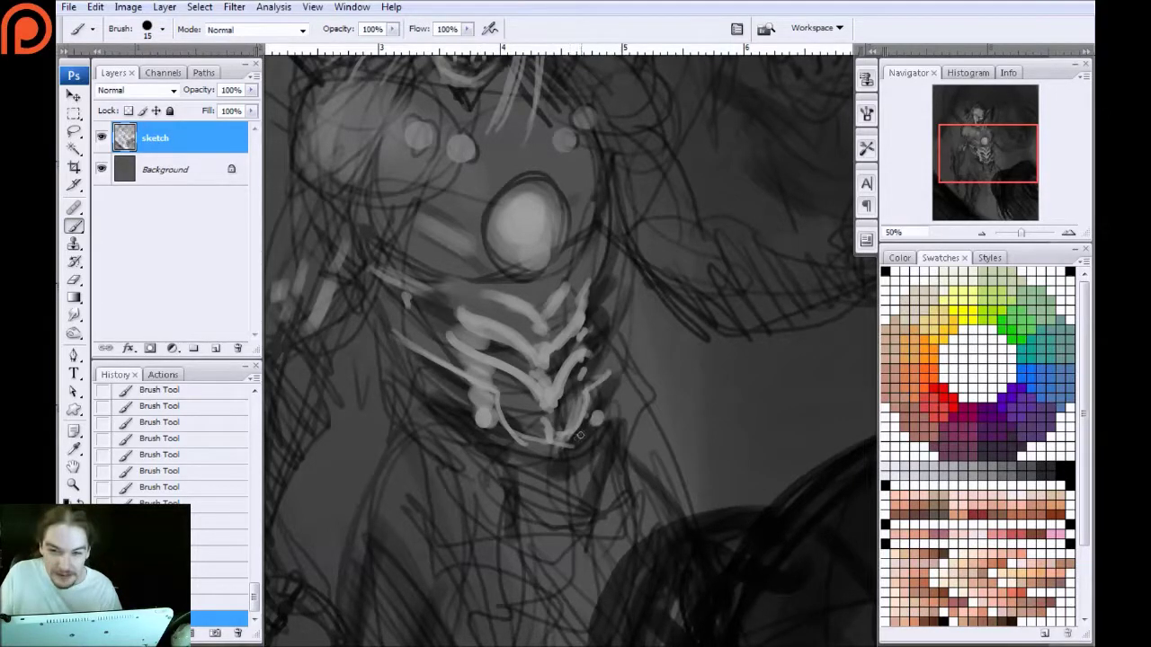
# Enlarge the brush to 25 and paint the light lower rim of the abdomen armour, extending up its side
pyautogui.moveTo(590, 442)
pyautogui.mouseDown()
pyautogui.moveTo(553, 475)
pyautogui.moveTo(531, 476)
pyautogui.mouseUp()
pyautogui.press(']')
pyautogui.press(']')
pyautogui.moveTo(556, 443)
pyautogui.mouseDown()
pyautogui.moveTo(528, 466)
pyautogui.moveTo(557, 451)
pyautogui.moveTo(538, 468)
pyautogui.moveTo(498, 419)
pyautogui.moveTo(490, 456)
pyautogui.moveTo(481, 425)
pyautogui.moveTo(501, 450)
pyautogui.moveTo(453, 391)
pyautogui.moveTo(492, 431)
pyautogui.moveTo(381, 333)
pyautogui.moveTo(476, 391)
pyautogui.mouseUp()
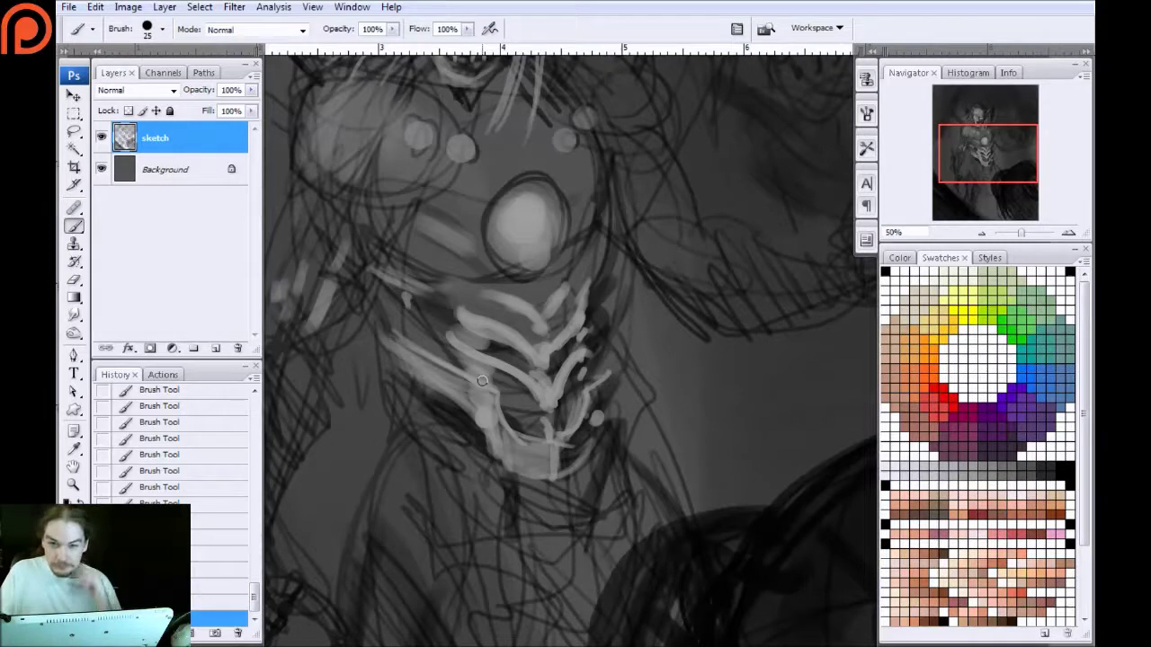
# Add narrow light rib strokes along the outer flank and down the abdomen with a size 15 brush
pyautogui.moveTo(388, 322)
pyautogui.mouseDown()
pyautogui.moveTo(419, 297)
pyautogui.moveTo(423, 264)
pyautogui.mouseUp()
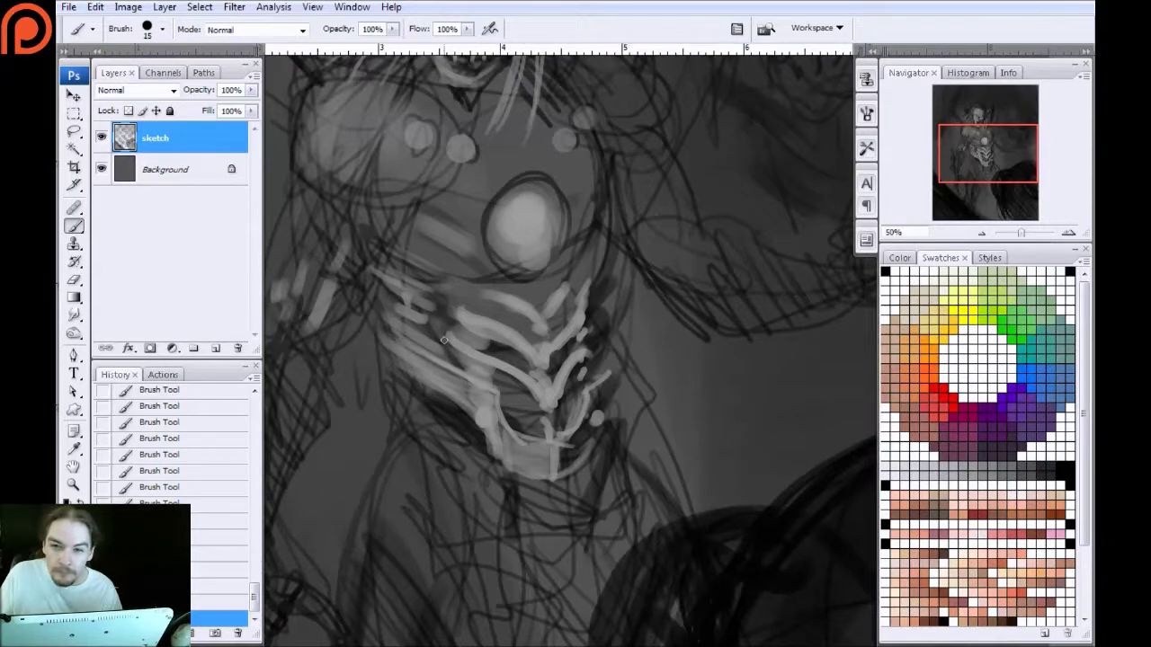
pyautogui.moveTo(376, 265)
pyautogui.mouseDown()
pyautogui.moveTo(430, 302)
pyautogui.moveTo(385, 298)
pyautogui.moveTo(425, 326)
pyautogui.moveTo(383, 321)
pyautogui.moveTo(430, 358)
pyautogui.mouseUp()
pyautogui.moveTo(396, 268); pyautogui.dragTo(489, 375)
pyautogui.moveTo(564, 300); pyautogui.dragTo(568, 428)
# Enlarge the brush and lay soft light strokes over the pelvis below the abdomen armour
pyautogui.moveTo(379, 380); pyautogui.dragTo(430, 237)
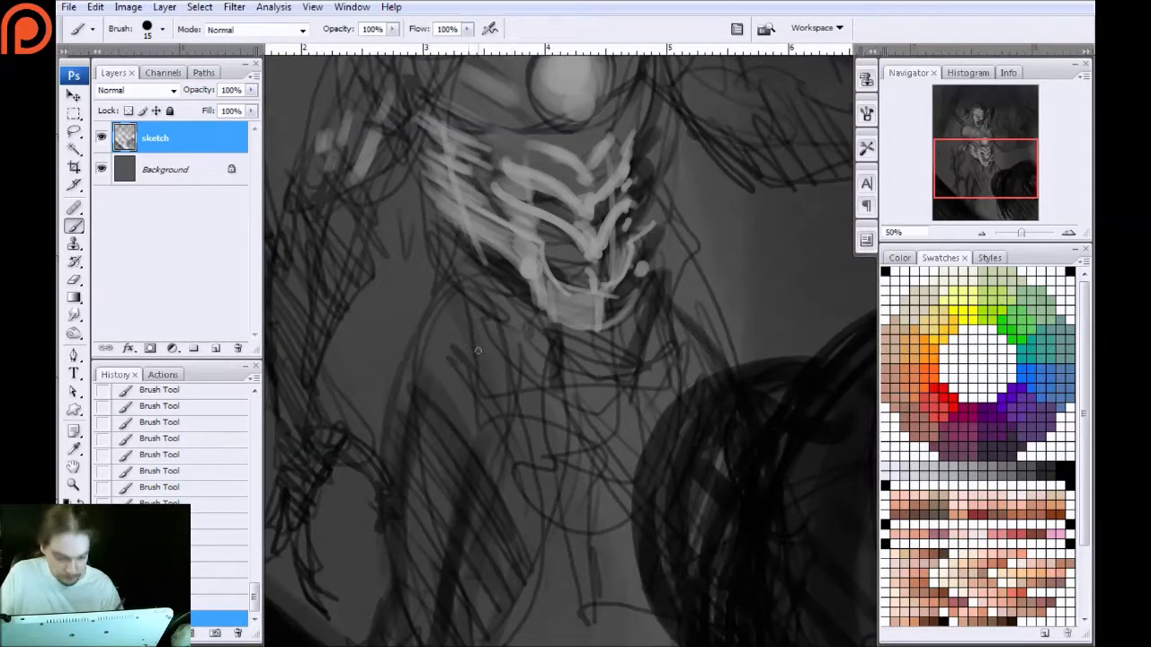
pyautogui.press(']')
pyautogui.moveTo(495, 298); pyautogui.dragTo(555, 394)
pyautogui.moveTo(469, 283); pyautogui.dragTo(557, 471)
pyautogui.moveTo(531, 367)
pyautogui.mouseDown()
pyautogui.moveTo(554, 493)
pyautogui.moveTo(582, 444)
pyautogui.mouseUp()
# Reduce the brush to 9 and outline the pointed upper edge of the leaf-shaped thigh plate in light grey
pyautogui.press('[')
pyautogui.press('[')
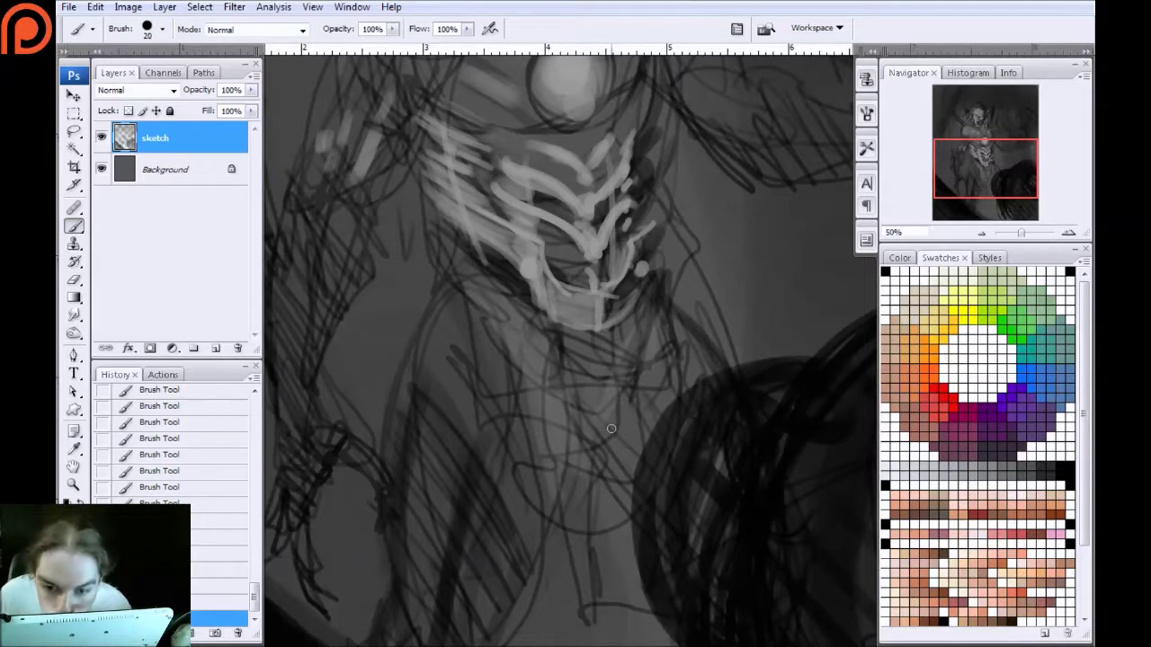
pyautogui.press('[')
pyautogui.press('[')
pyautogui.moveTo(518, 525)
pyautogui.mouseDown()
pyautogui.moveTo(437, 401)
pyautogui.moveTo(414, 468)
pyautogui.mouseUp()
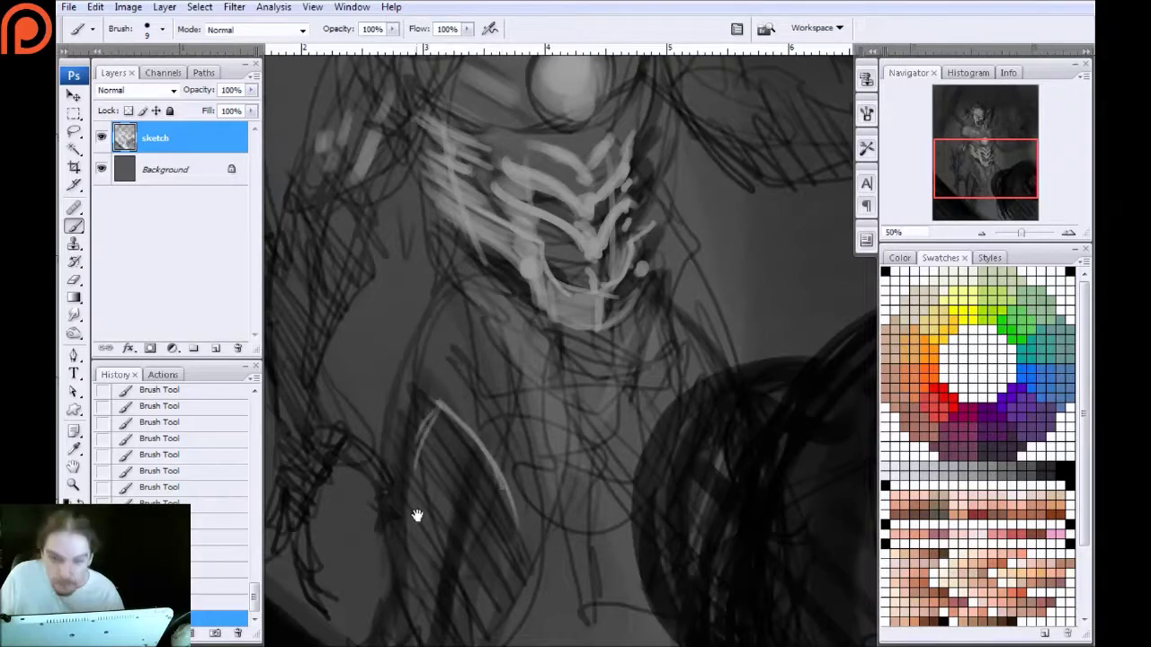
# Paint fine light lines inside the thigh plate, fanning down toward its lower tip
pyautogui.moveTo(413, 514); pyautogui.dragTo(444, 359)
pyautogui.moveTo(516, 425)
pyautogui.mouseDown()
pyautogui.moveTo(477, 340)
pyautogui.moveTo(433, 378)
pyautogui.mouseUp()
pyautogui.moveTo(497, 448); pyautogui.dragTo(471, 384)
pyautogui.moveTo(464, 377); pyautogui.dragTo(439, 420)
pyautogui.moveTo(488, 481)
pyautogui.mouseDown()
pyautogui.moveTo(470, 433)
pyautogui.moveTo(435, 455)
pyautogui.mouseUp()
pyautogui.moveTo(430, 451); pyautogui.dragTo(420, 409)
pyautogui.moveTo(468, 537); pyautogui.dragTo(440, 455)
pyautogui.moveTo(460, 502); pyautogui.dragTo(421, 441)
pyautogui.moveTo(425, 496); pyautogui.dragTo(420, 482)
pyautogui.moveTo(464, 521); pyautogui.dragTo(439, 460)
pyautogui.moveTo(454, 495); pyautogui.dragTo(431, 437)
pyautogui.moveTo(437, 518); pyautogui.dragTo(426, 456)
pyautogui.moveTo(433, 519)
pyautogui.mouseDown()
pyautogui.moveTo(423, 448)
pyautogui.moveTo(455, 474)
pyautogui.mouseUp()
# Enlarge the brush and build a broad light ridge down the thigh plate, then brighten its lower segments and edge
pyautogui.press(']')
pyautogui.moveTo(462, 417); pyautogui.dragTo(455, 475)
pyautogui.moveTo(465, 377); pyautogui.dragTo(461, 415)
pyautogui.moveTo(466, 339)
pyautogui.mouseDown()
pyautogui.moveTo(465, 376)
pyautogui.moveTo(449, 277)
pyautogui.moveTo(452, 464)
pyautogui.mouseUp()
pyautogui.moveTo(455, 396)
pyautogui.mouseDown()
pyautogui.moveTo(444, 458)
pyautogui.moveTo(493, 490)
pyautogui.mouseUp()
pyautogui.moveTo(514, 435); pyautogui.dragTo(505, 456)
pyautogui.moveTo(526, 387); pyautogui.dragTo(521, 403)
pyautogui.moveTo(496, 495); pyautogui.dragTo(490, 515)
pyautogui.moveTo(544, 440); pyautogui.dragTo(484, 546)
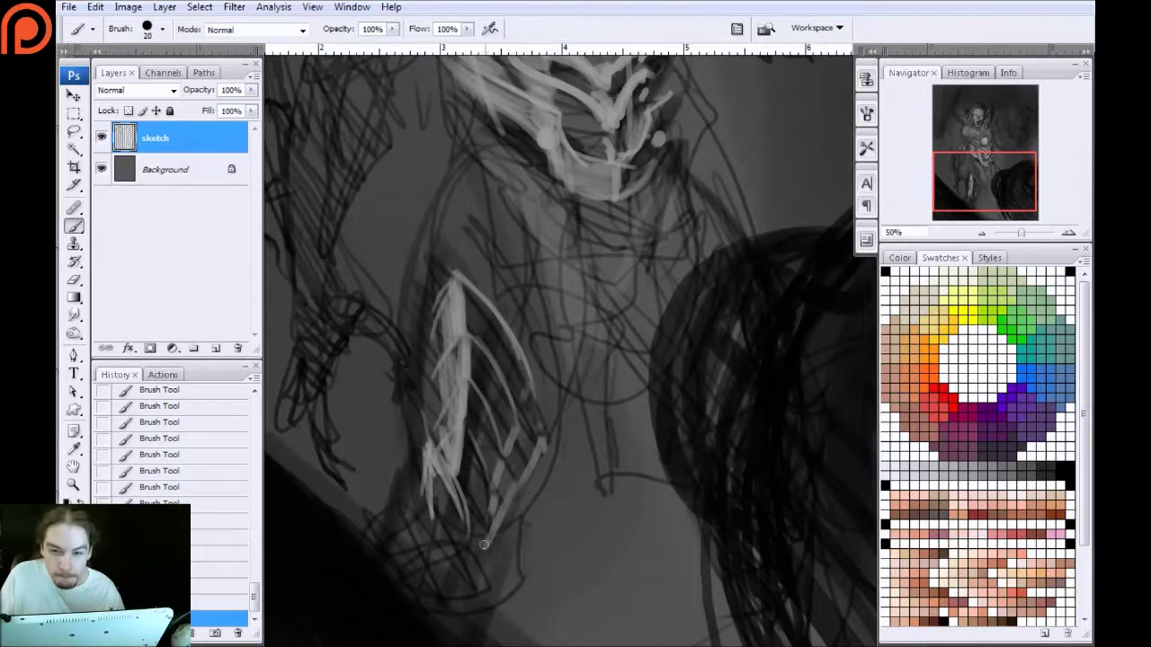
# Paint thin light strands along the outer side of the thigh plate, using a size 8 brush for the finest lines
pyautogui.moveTo(406, 505); pyautogui.dragTo(410, 398)
pyautogui.moveTo(414, 484); pyautogui.dragTo(396, 389)
pyautogui.moveTo(396, 429); pyautogui.dragTo(402, 500)
pyautogui.moveTo(397, 388)
pyautogui.mouseDown()
pyautogui.moveTo(400, 403)
pyautogui.moveTo(396, 381)
pyautogui.mouseUp()
pyautogui.moveTo(422, 267); pyautogui.dragTo(410, 353)
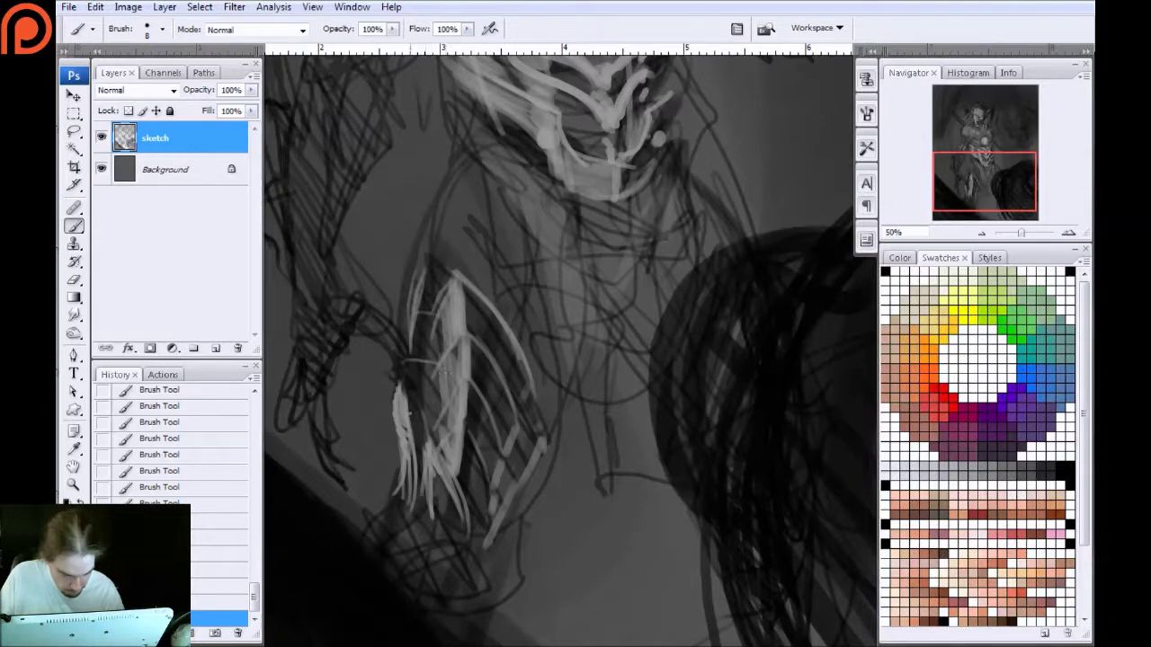
# Enlarge the brush to 20 and paint long light strokes down the forearm of the lowered arm
pyautogui.moveTo(370, 541); pyautogui.dragTo(415, 389)
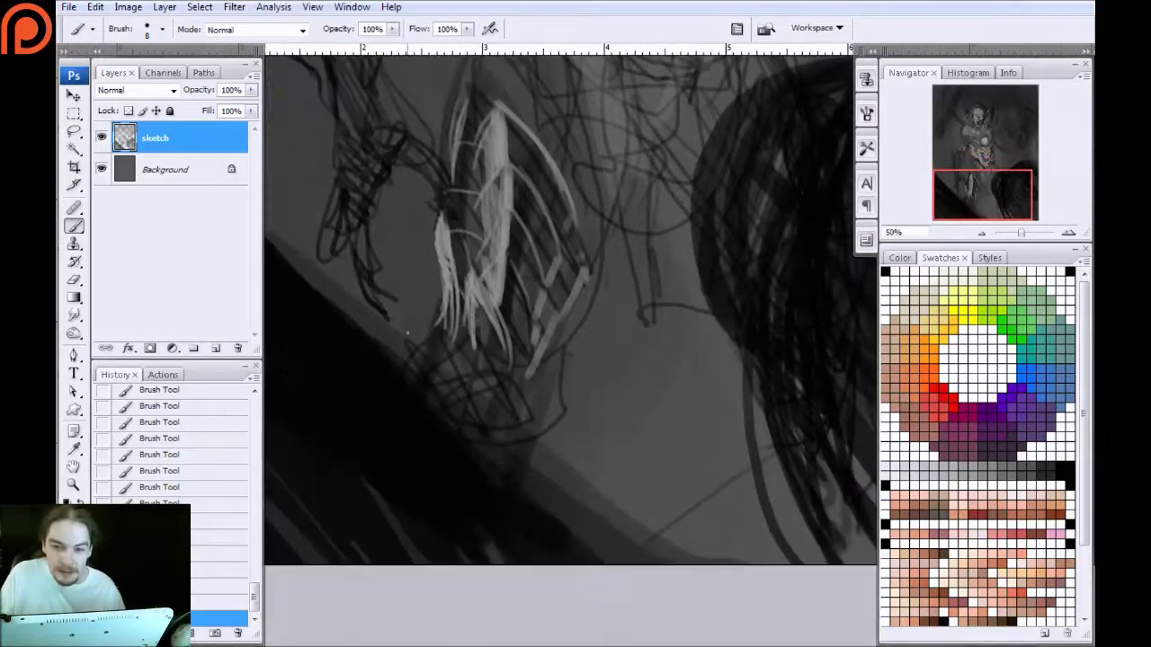
pyautogui.press(']')
pyautogui.press(']')
pyautogui.press(']')
pyautogui.moveTo(481, 302); pyautogui.dragTo(486, 386)
pyautogui.moveTo(353, 292); pyautogui.dragTo(401, 543)
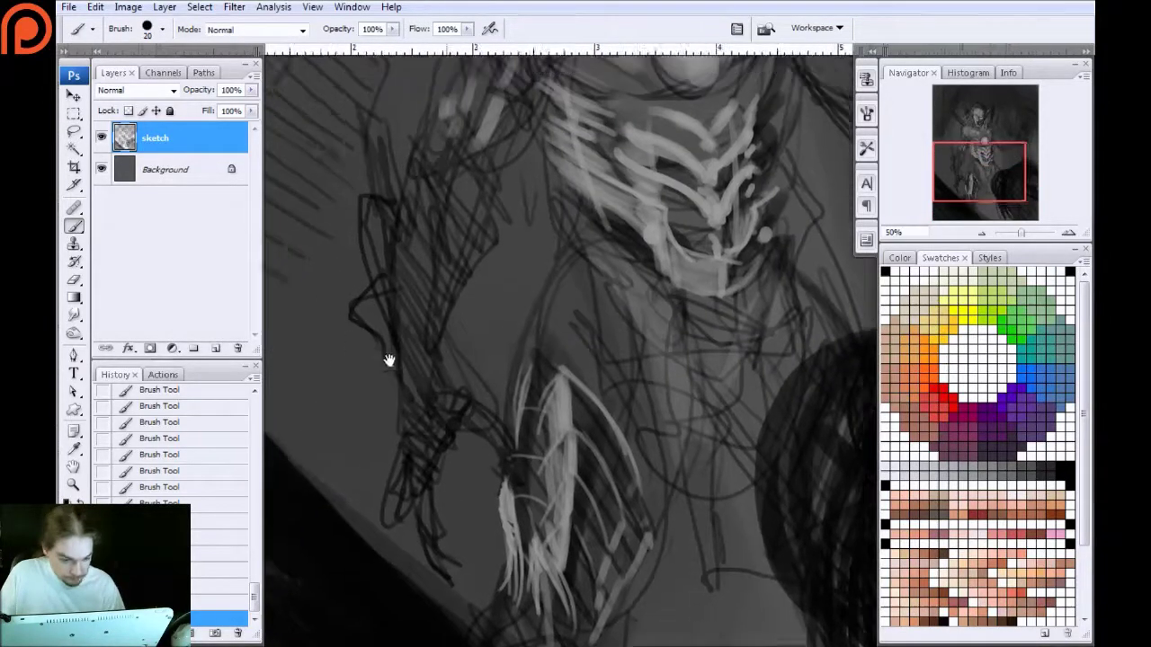
pyautogui.moveTo(279, 264); pyautogui.dragTo(331, 308)
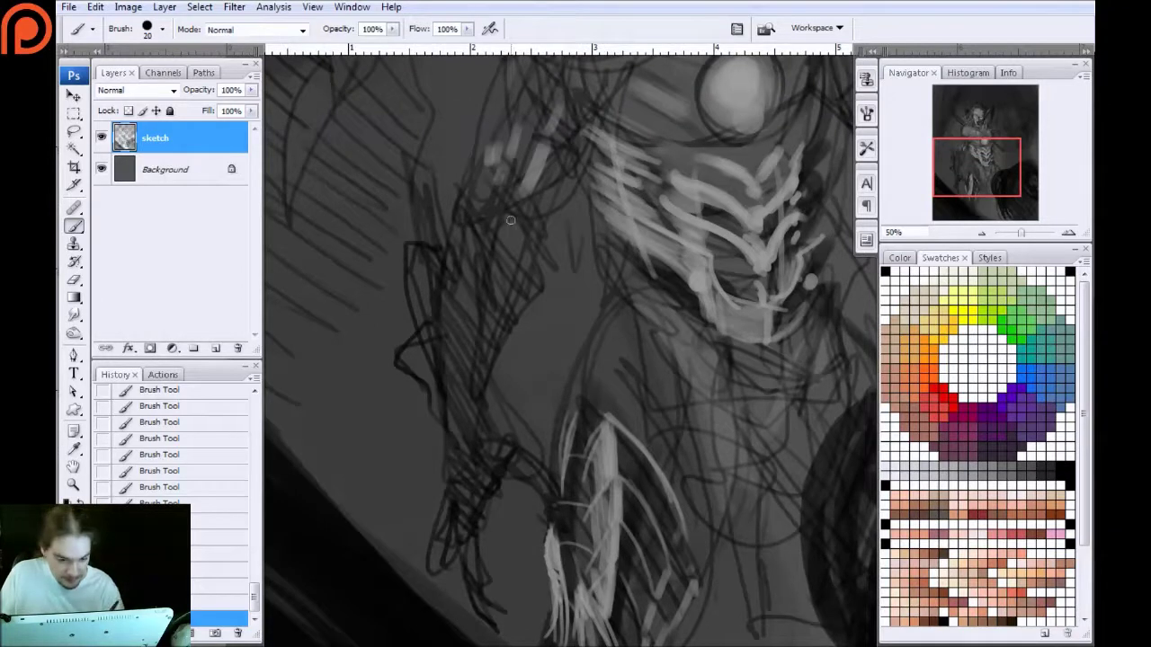
pyautogui.moveTo(510, 224); pyautogui.dragTo(485, 354)
pyautogui.press('[')
pyautogui.moveTo(476, 271)
pyautogui.mouseDown()
pyautogui.moveTo(460, 376)
pyautogui.moveTo(464, 332)
pyautogui.moveTo(446, 362)
pyautogui.mouseUp()
pyautogui.moveTo(452, 261); pyautogui.dragTo(438, 314)
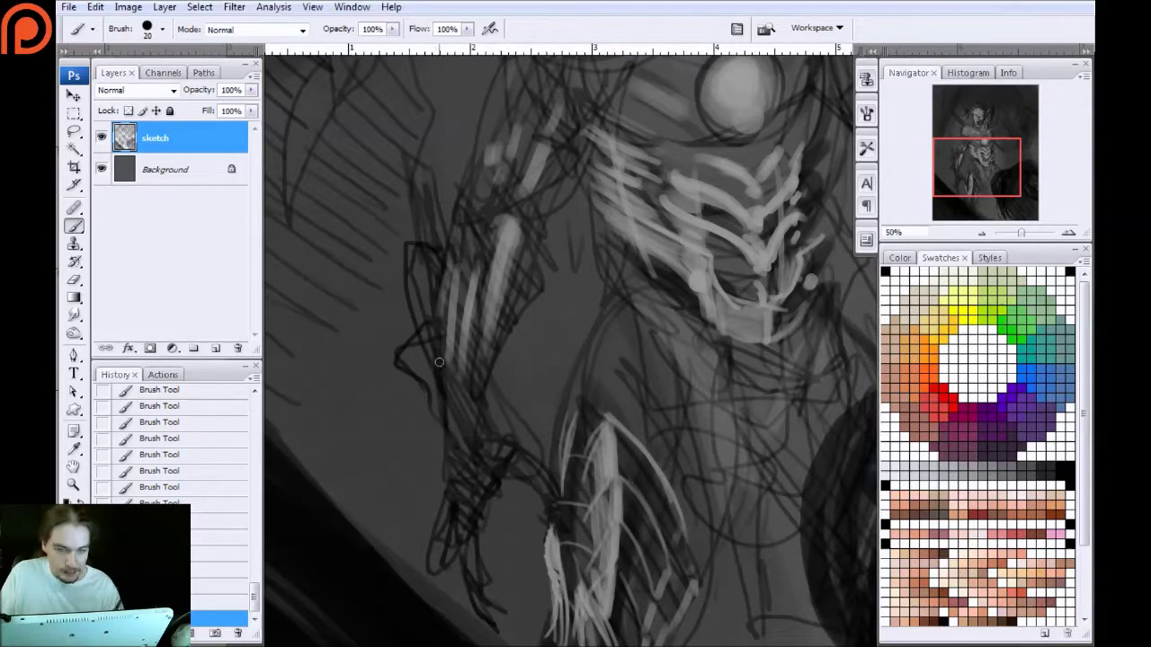
# Highlight the spiked outer edge of the lowered forearm and carry the light strokes down to the wrist
pyautogui.moveTo(427, 211); pyautogui.dragTo(437, 256)
pyautogui.moveTo(416, 163); pyautogui.dragTo(422, 294)
pyautogui.moveTo(415, 248)
pyautogui.mouseDown()
pyautogui.moveTo(433, 385)
pyautogui.moveTo(458, 452)
pyautogui.mouseUp()
pyautogui.moveTo(464, 383); pyautogui.dragTo(468, 455)
pyautogui.moveTo(463, 509)
pyautogui.mouseDown()
pyautogui.moveTo(447, 393)
pyautogui.moveTo(441, 416)
pyautogui.mouseUp()
# Reduce the brush to 15 and paint light strokes along the lowered hand's fingers and thumb
pyautogui.press('[')
pyautogui.moveTo(432, 336); pyautogui.dragTo(435, 419)
pyautogui.moveTo(485, 350)
pyautogui.mouseDown()
pyautogui.moveTo(531, 397)
pyautogui.moveTo(531, 439)
pyautogui.mouseUp()
pyautogui.moveTo(525, 387)
pyautogui.mouseDown()
pyautogui.moveTo(486, 358)
pyautogui.moveTo(514, 357)
pyautogui.mouseUp()
pyautogui.moveTo(493, 352)
pyautogui.mouseDown()
pyautogui.moveTo(421, 440)
pyautogui.moveTo(417, 478)
pyautogui.mouseUp()
pyautogui.moveTo(520, 282); pyautogui.dragTo(452, 313)
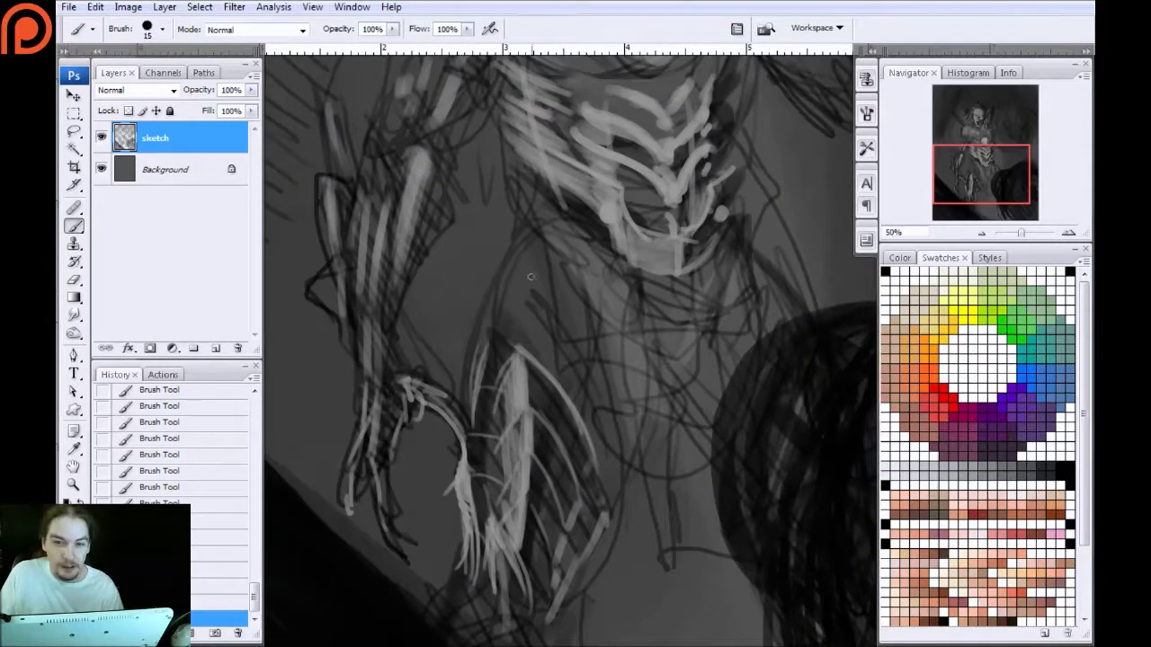
# Lighten the hip above the thigh plate and the central pelvis with broad strokes, using a size 30 brush
pyautogui.moveTo(536, 295); pyautogui.dragTo(490, 344)
pyautogui.moveTo(551, 253); pyautogui.dragTo(470, 360)
pyautogui.moveTo(572, 306)
pyautogui.mouseDown()
pyautogui.moveTo(526, 356)
pyautogui.moveTo(644, 471)
pyautogui.mouseUp()
pyautogui.moveTo(656, 317); pyautogui.dragTo(649, 512)
pyautogui.moveTo(551, 363); pyautogui.dragTo(325, 312)
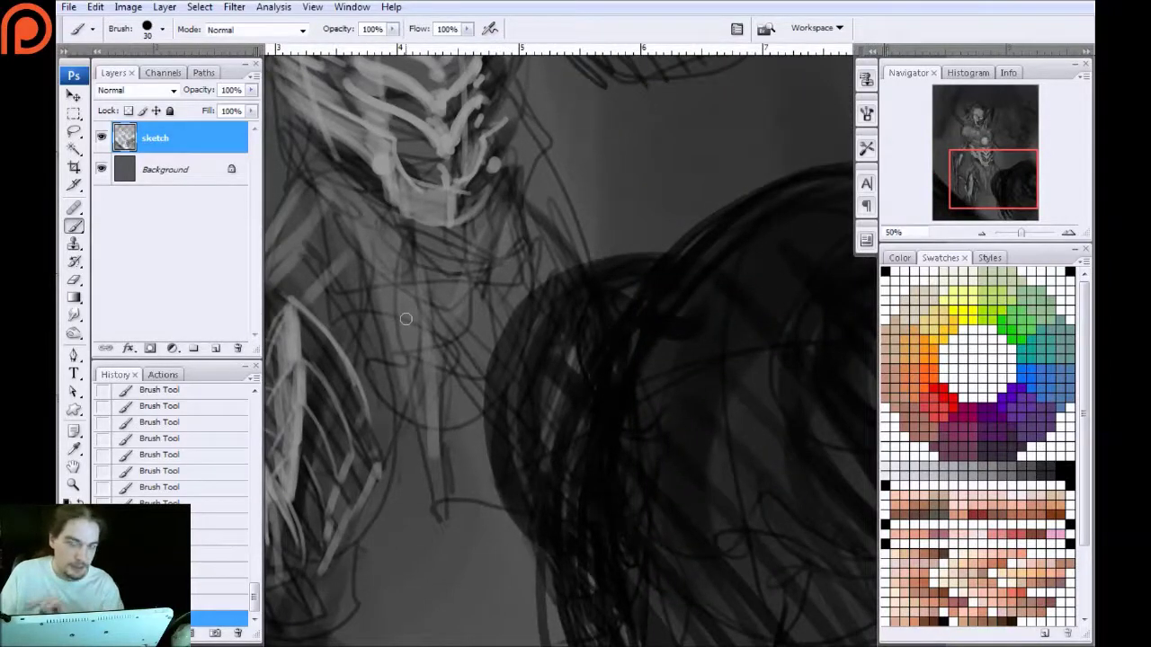
pyautogui.moveTo(400, 202); pyautogui.dragTo(463, 404)
# Paint short light collar strokes on both sides of the neck
pyautogui.moveTo(288, 218); pyautogui.dragTo(345, 428)
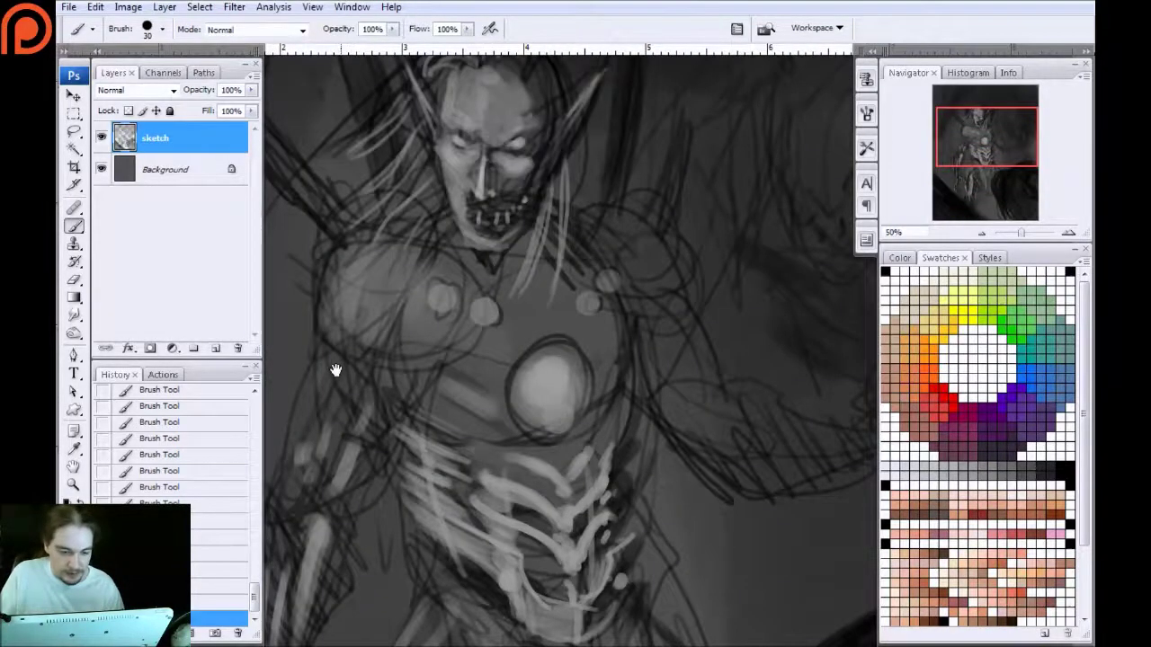
pyautogui.moveTo(333, 367); pyautogui.dragTo(385, 444)
pyautogui.moveTo(383, 297); pyautogui.dragTo(371, 394)
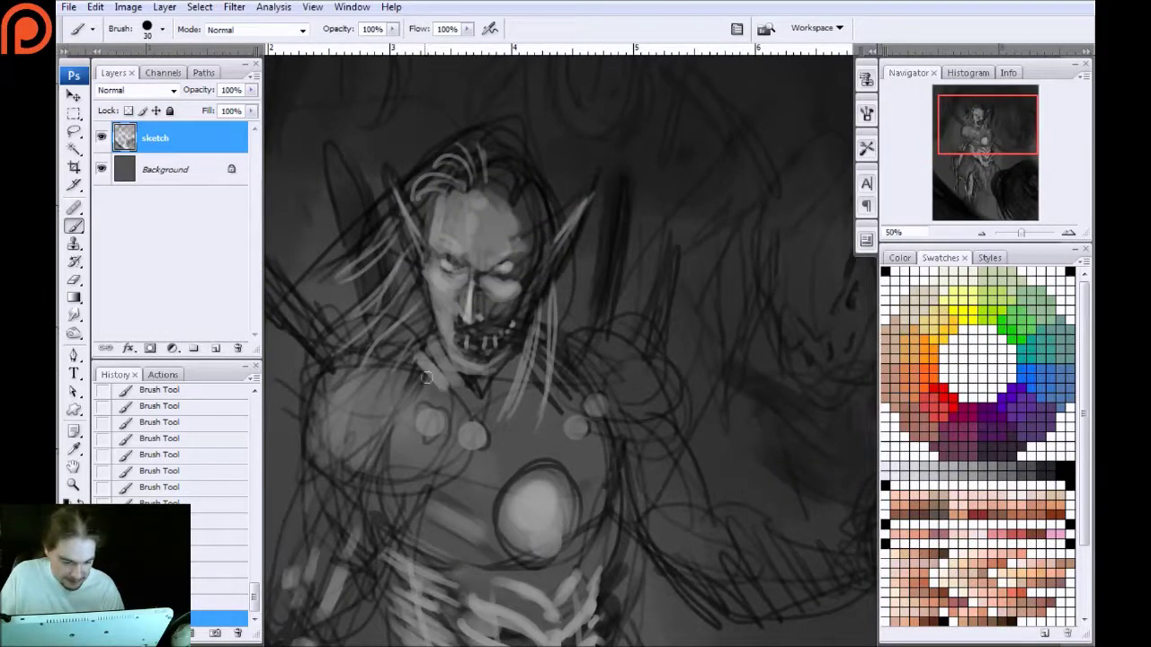
pyautogui.moveTo(396, 356); pyautogui.dragTo(422, 389)
pyautogui.moveTo(515, 385); pyautogui.dragTo(538, 338)
# Enlarge the brush to 60 and lighten the shoulder and upper arm of the outstretched arm
pyautogui.moveTo(570, 364)
pyautogui.mouseDown()
pyautogui.moveTo(404, 305)
pyautogui.moveTo(431, 296)
pyautogui.moveTo(509, 453)
pyautogui.moveTo(479, 415)
pyautogui.moveTo(518, 434)
pyautogui.mouseUp()
pyautogui.press(']')
pyautogui.press(']')
pyautogui.press(']')
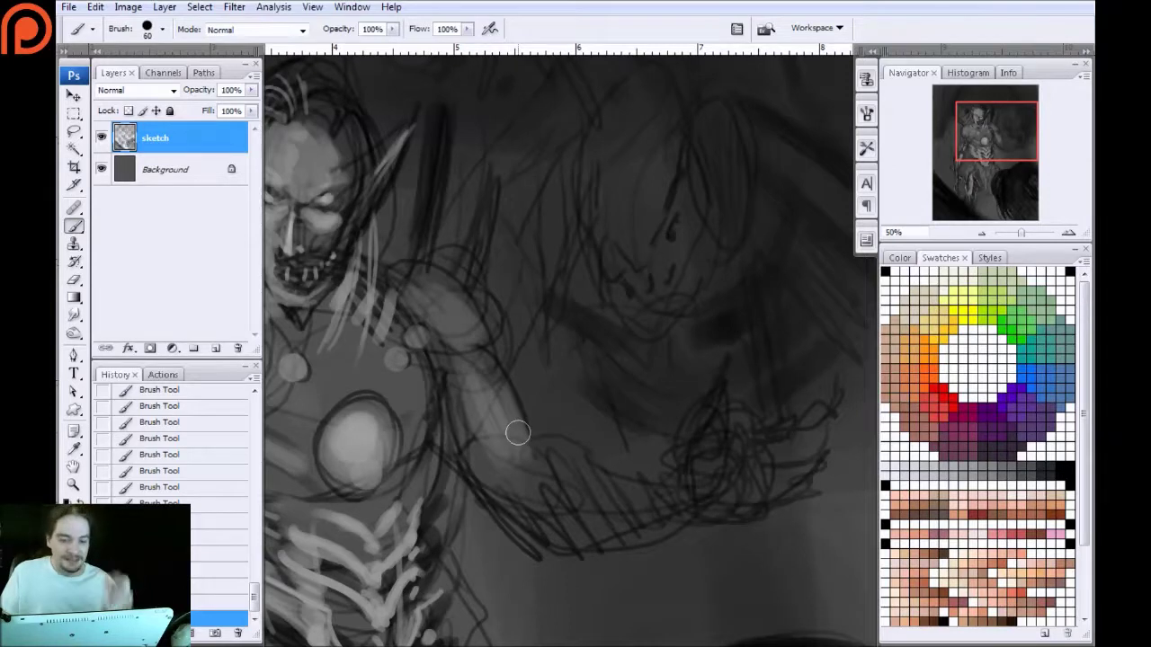
# Reduce the brush and paint light strokes around the elbow and along the forearm of the outstretched arm
pyautogui.moveTo(444, 365); pyautogui.dragTo(367, 275)
pyautogui.press('[')
pyautogui.press('[')
pyautogui.press('[')
pyautogui.press('[')
pyautogui.moveTo(452, 364); pyautogui.dragTo(463, 415)
pyautogui.moveTo(584, 399)
pyautogui.mouseDown()
pyautogui.moveTo(484, 381)
pyautogui.moveTo(463, 410)
pyautogui.mouseUp()
# Reduce the brush further and paint thin light strokes along the thumb and fingers of the outstretched hand
pyautogui.press('[')
pyautogui.press('[')
pyautogui.moveTo(612, 336)
pyautogui.mouseDown()
pyautogui.moveTo(595, 380)
pyautogui.moveTo(634, 268)
pyautogui.mouseUp()
pyautogui.press('[')
pyautogui.moveTo(616, 342); pyautogui.dragTo(633, 270)
pyautogui.moveTo(653, 336)
pyautogui.mouseDown()
pyautogui.moveTo(733, 293)
pyautogui.moveTo(673, 338)
pyautogui.mouseUp()
pyautogui.moveTo(743, 310)
pyautogui.mouseDown()
pyautogui.moveTo(666, 363)
pyautogui.moveTo(714, 357)
pyautogui.moveTo(670, 376)
pyautogui.moveTo(683, 389)
pyautogui.moveTo(710, 365)
pyautogui.mouseUp()
pyautogui.moveTo(709, 351)
pyautogui.mouseDown()
pyautogui.moveTo(684, 365)
pyautogui.moveTo(693, 349)
pyautogui.moveTo(663, 377)
pyautogui.mouseUp()
pyautogui.moveTo(673, 388)
pyautogui.mouseDown()
pyautogui.moveTo(607, 399)
pyautogui.moveTo(615, 386)
pyautogui.moveTo(605, 384)
pyautogui.moveTo(652, 376)
pyautogui.moveTo(639, 336)
pyautogui.mouseUp()
# Enlarge the brush to 30 and add light marks to the outstretched arm's hand and just above its elbow
pyautogui.press(']')
pyautogui.press(']')
pyautogui.press(']')
pyautogui.press(']')
pyautogui.click(630, 314)
pyautogui.moveTo(344, 331); pyautogui.dragTo(429, 300)
pyautogui.moveTo(509, 348); pyautogui.dragTo(477, 331)
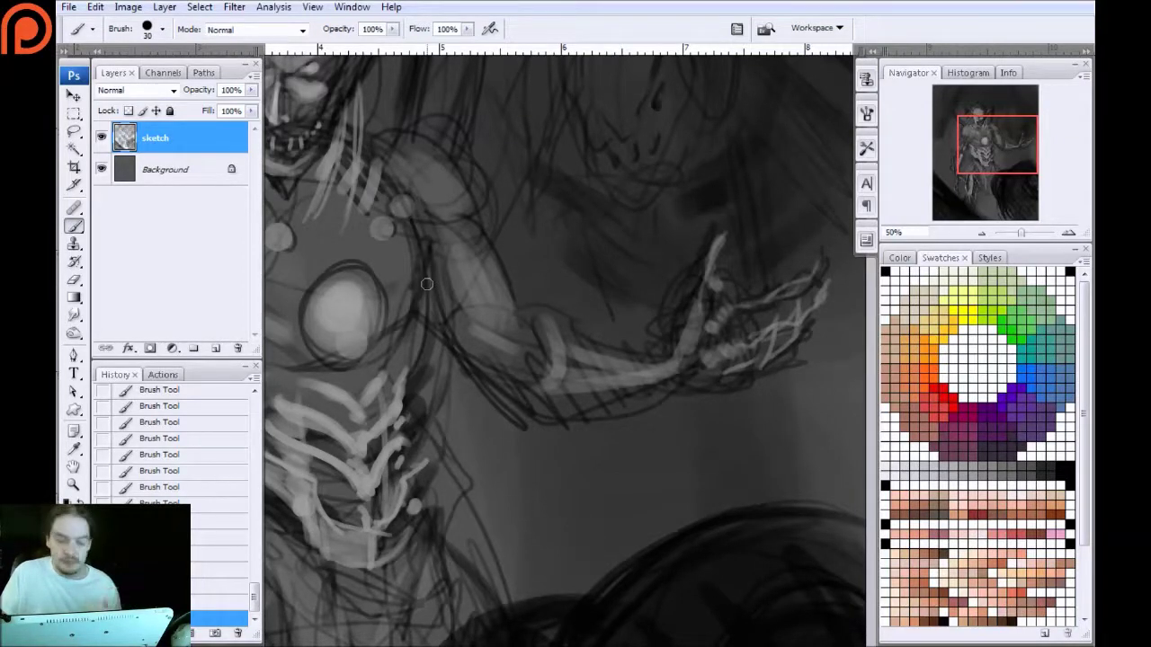
# Reduce the brush to 15 and paint light curved hair strands over the crown and down beside the face
pyautogui.moveTo(349, 365); pyautogui.dragTo(680, 383)
pyautogui.moveTo(385, 403); pyautogui.dragTo(421, 330)
pyautogui.moveTo(501, 147); pyautogui.dragTo(451, 389)
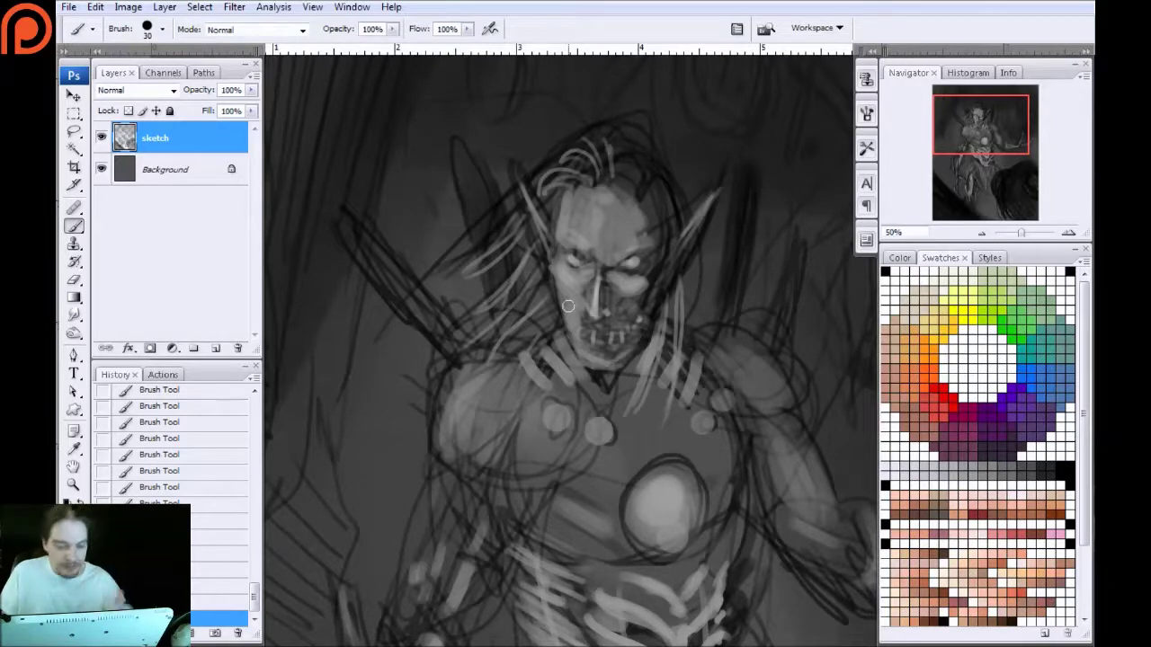
pyautogui.moveTo(434, 351); pyautogui.dragTo(394, 276)
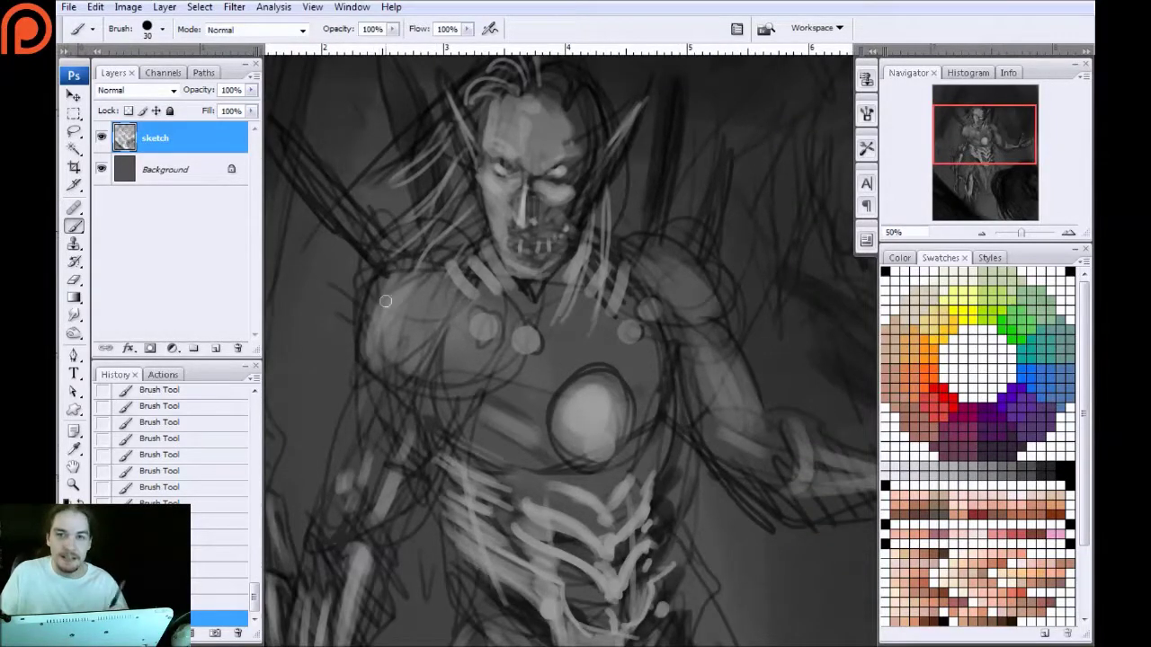
pyautogui.moveTo(446, 208); pyautogui.dragTo(405, 285)
pyautogui.press('[')
pyautogui.press('[')
pyautogui.press('[')
pyautogui.moveTo(540, 187)
pyautogui.mouseDown()
pyautogui.moveTo(558, 240)
pyautogui.moveTo(523, 171)
pyautogui.moveTo(575, 201)
pyautogui.moveTo(543, 169)
pyautogui.mouseUp()
pyautogui.moveTo(528, 167)
pyautogui.mouseDown()
pyautogui.moveTo(500, 133)
pyautogui.moveTo(442, 153)
pyautogui.mouseUp()
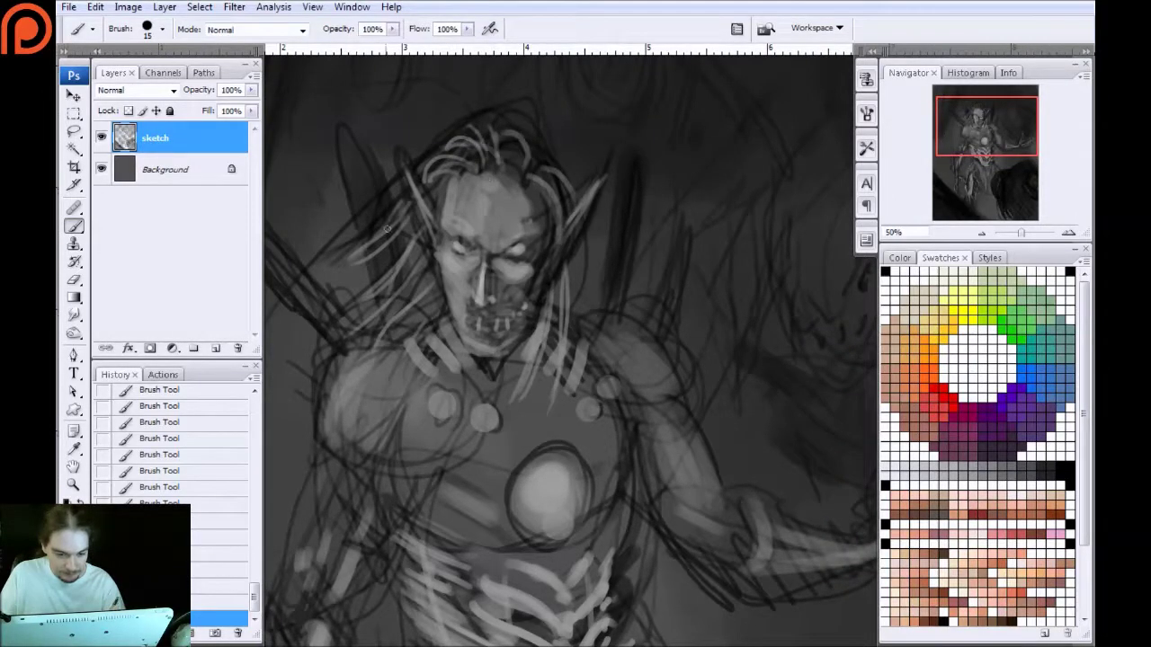
# Paint light streaks along the tall spikes rising behind both shoulders
pyautogui.moveTo(378, 274)
pyautogui.mouseDown()
pyautogui.moveTo(350, 162)
pyautogui.moveTo(377, 296)
pyautogui.moveTo(404, 302)
pyautogui.mouseUp()
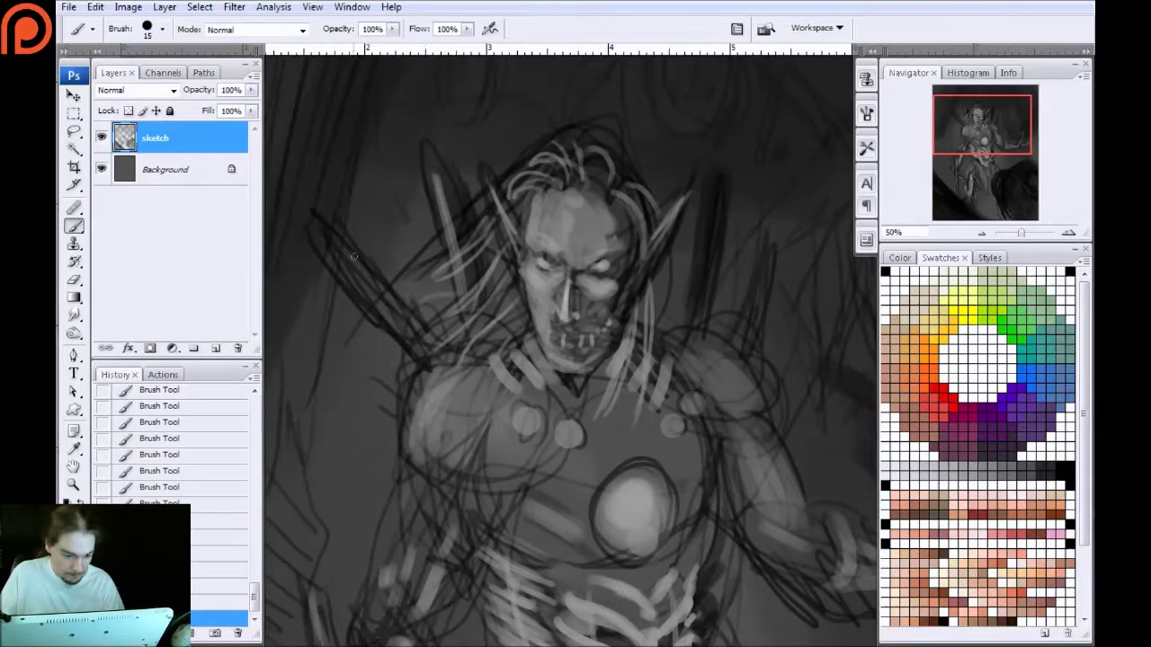
pyautogui.moveTo(378, 373); pyautogui.dragTo(313, 202)
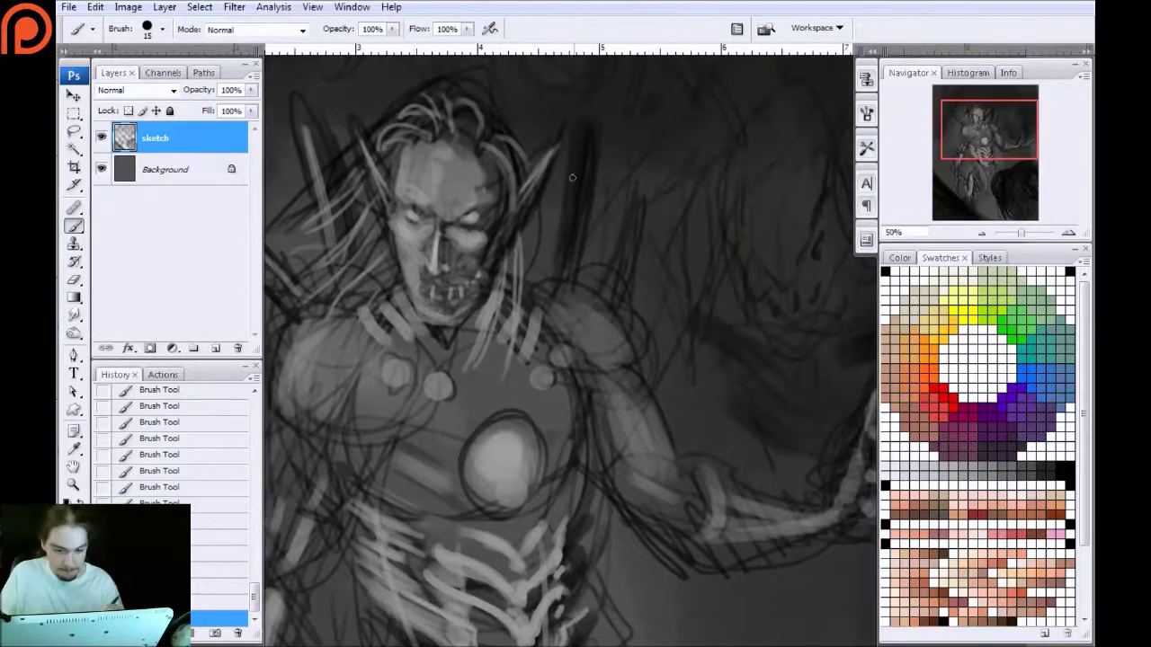
pyautogui.moveTo(293, 334)
pyautogui.mouseDown()
pyautogui.moveTo(351, 394)
pyautogui.moveTo(481, 403)
pyautogui.moveTo(293, 334)
pyautogui.mouseUp()
# Paint short light strokes around the rim of the chest oval
pyautogui.moveTo(510, 344); pyautogui.dragTo(479, 358)
pyautogui.moveTo(483, 402); pyautogui.dragTo(490, 427)
pyautogui.moveTo(529, 332); pyautogui.dragTo(554, 345)
pyautogui.moveTo(564, 393); pyautogui.dragTo(550, 425)
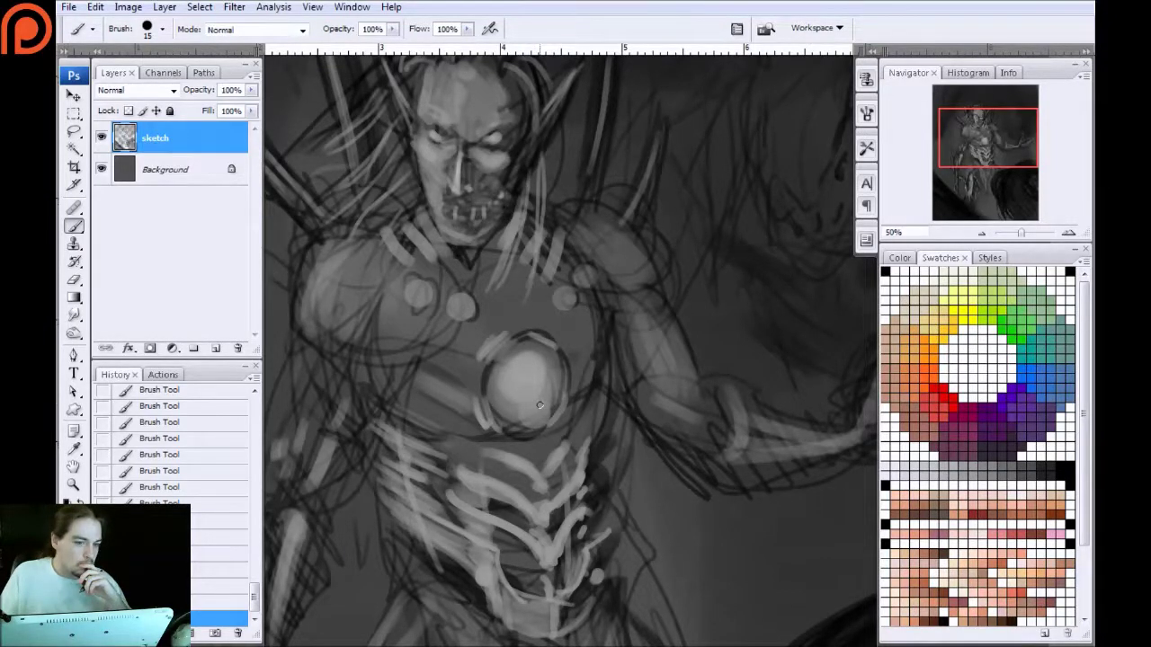
# Create a new layer above the sketch and draw dark contours around the nose with a size 6 brush
pyautogui.click(214, 348)
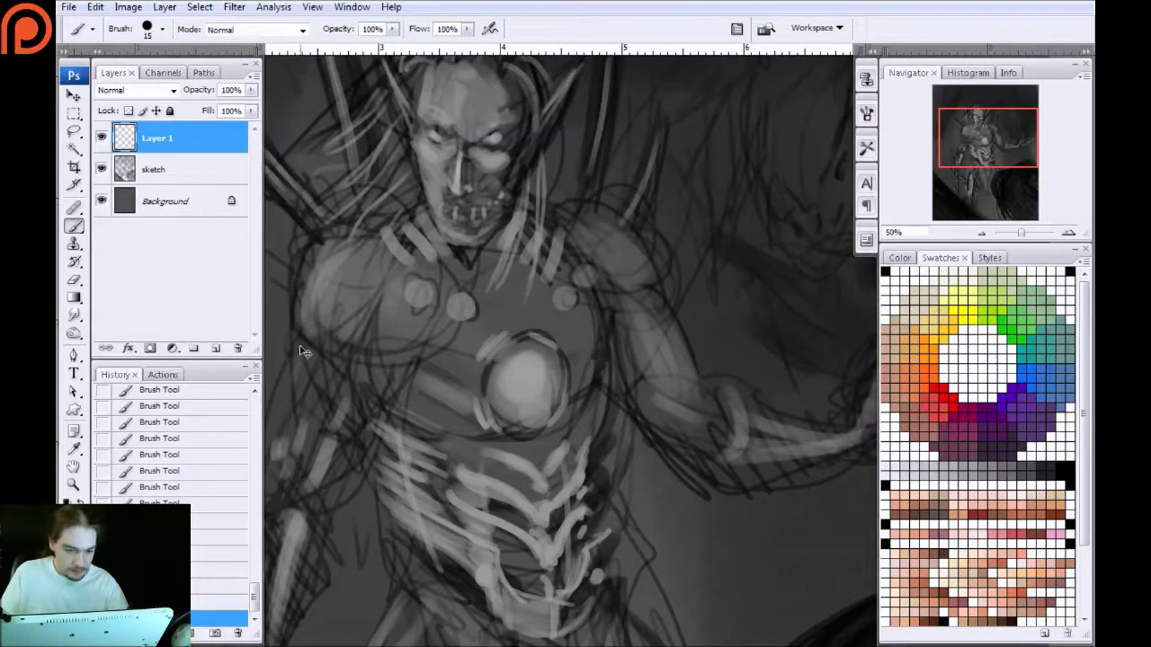
pyautogui.hotkey('ctrl', '+')
pyautogui.hotkey('ctrl', '+')
pyautogui.moveTo(332, 254); pyautogui.dragTo(438, 520)
pyautogui.moveTo(375, 288); pyautogui.dragTo(392, 410)
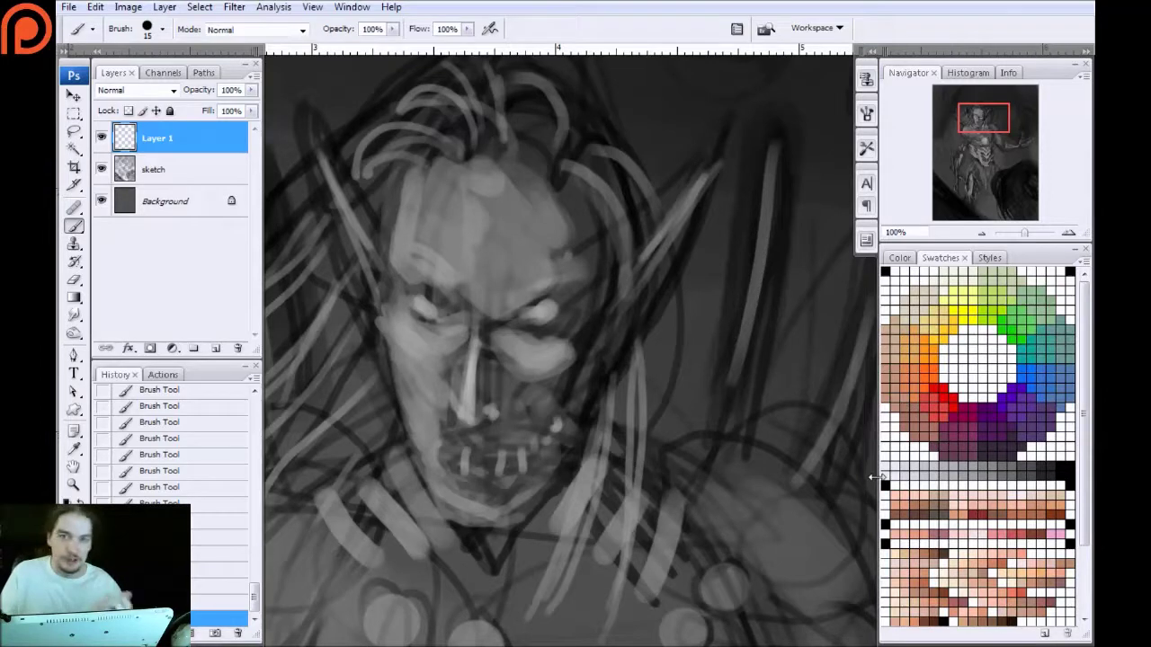
pyautogui.press('[')
pyautogui.press('[')
pyautogui.moveTo(489, 361)
pyautogui.mouseDown()
pyautogui.moveTo(483, 402)
pyautogui.moveTo(492, 329)
pyautogui.moveTo(495, 412)
pyautogui.moveTo(492, 383)
pyautogui.moveTo(476, 423)
pyautogui.moveTo(500, 410)
pyautogui.moveTo(494, 388)
pyautogui.moveTo(477, 428)
pyautogui.moveTo(499, 411)
pyautogui.moveTo(465, 421)
pyautogui.moveTo(490, 411)
pyautogui.moveTo(464, 417)
pyautogui.moveTo(454, 398)
pyautogui.moveTo(484, 426)
pyautogui.mouseUp()
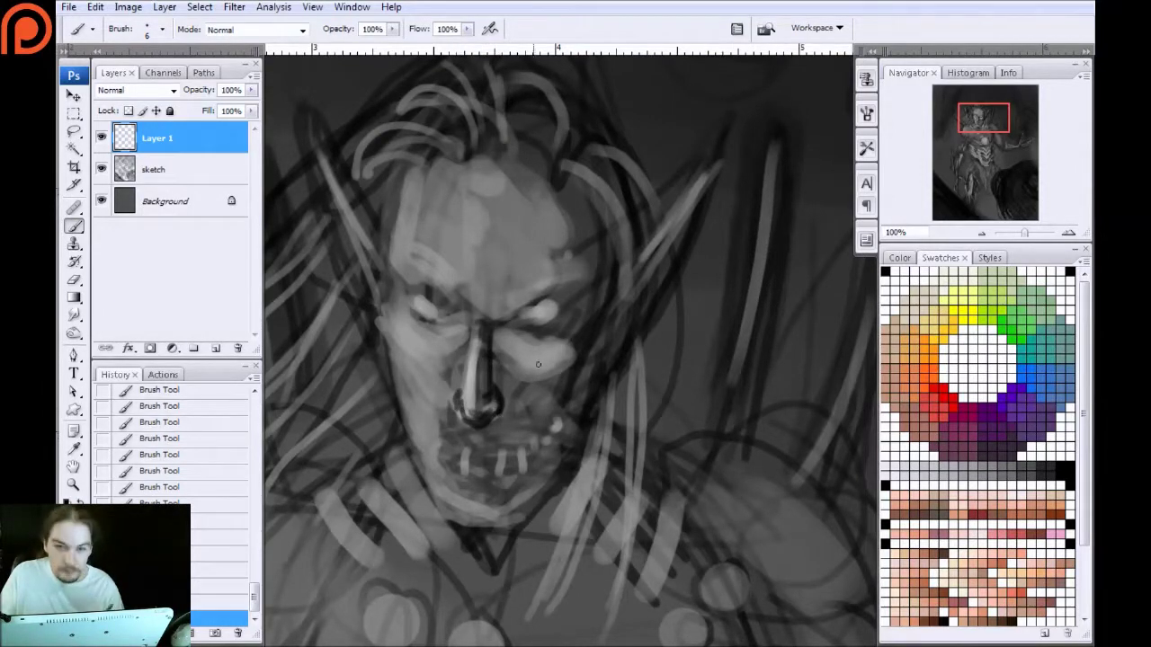
# Darken the cheek edge and eye contour with a size 10 brush, then define both brows with size 8
pyautogui.press(']')
pyautogui.press(']')
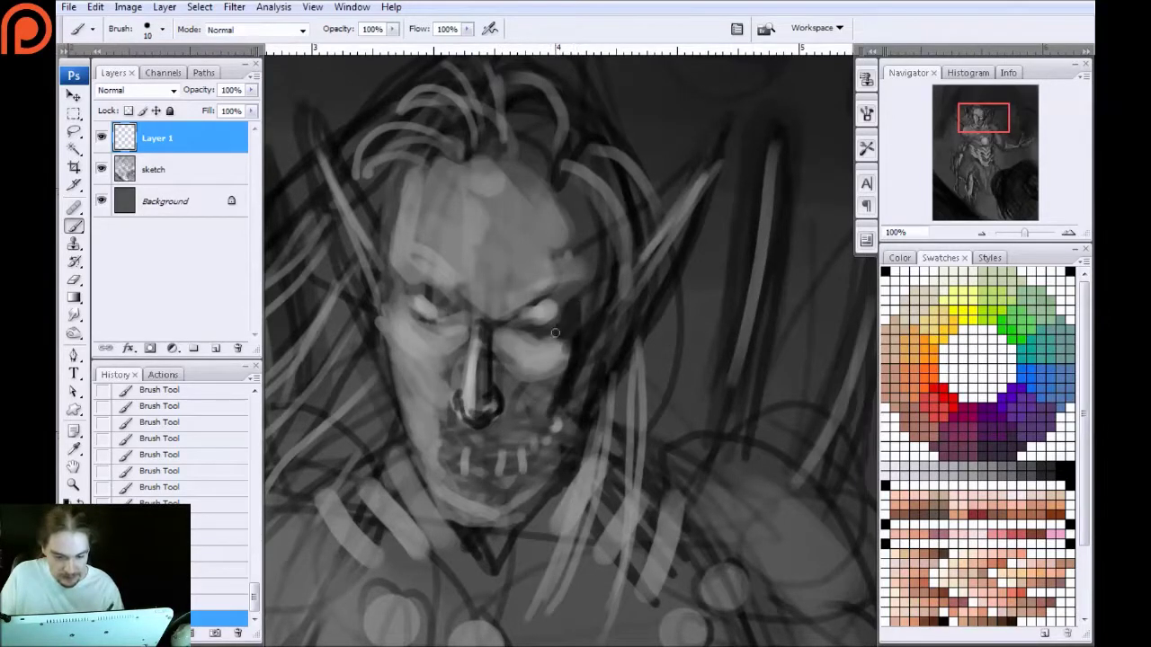
pyautogui.moveTo(556, 333)
pyautogui.mouseDown()
pyautogui.moveTo(523, 334)
pyautogui.moveTo(543, 333)
pyautogui.moveTo(562, 289)
pyautogui.moveTo(519, 326)
pyautogui.moveTo(543, 296)
pyautogui.moveTo(503, 322)
pyautogui.mouseUp()
pyautogui.press('[')
pyautogui.press('[')
pyautogui.moveTo(576, 284); pyautogui.dragTo(518, 321)
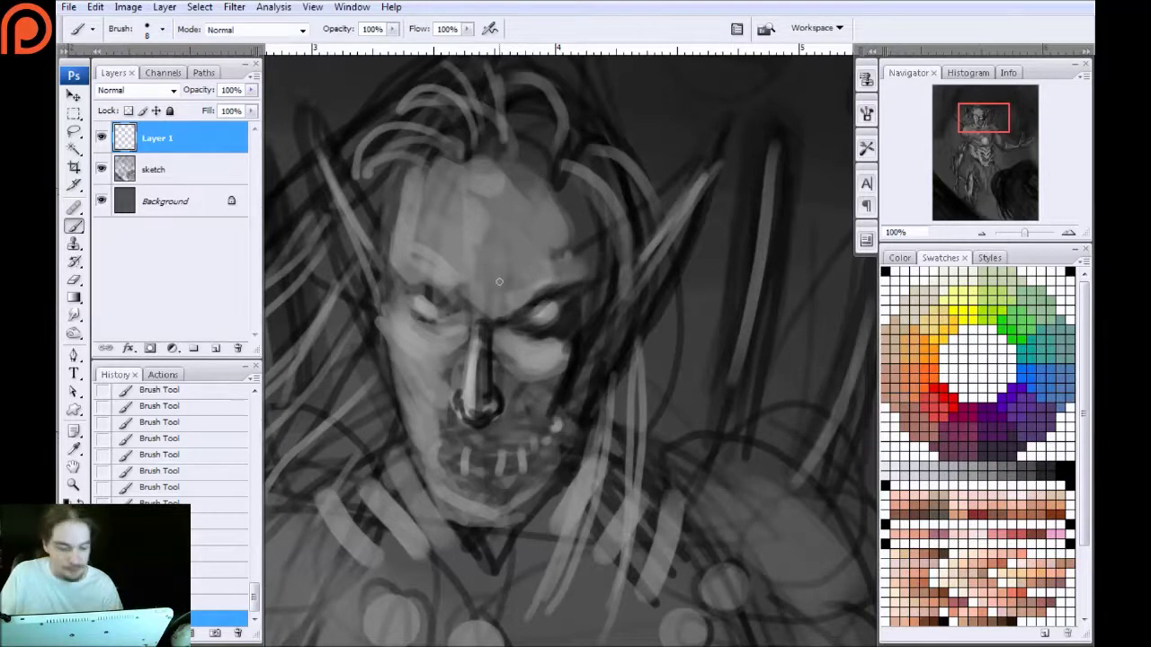
pyautogui.moveTo(451, 311)
pyautogui.mouseDown()
pyautogui.moveTo(427, 274)
pyautogui.moveTo(460, 320)
pyautogui.moveTo(448, 296)
pyautogui.moveTo(392, 261)
pyautogui.mouseUp()
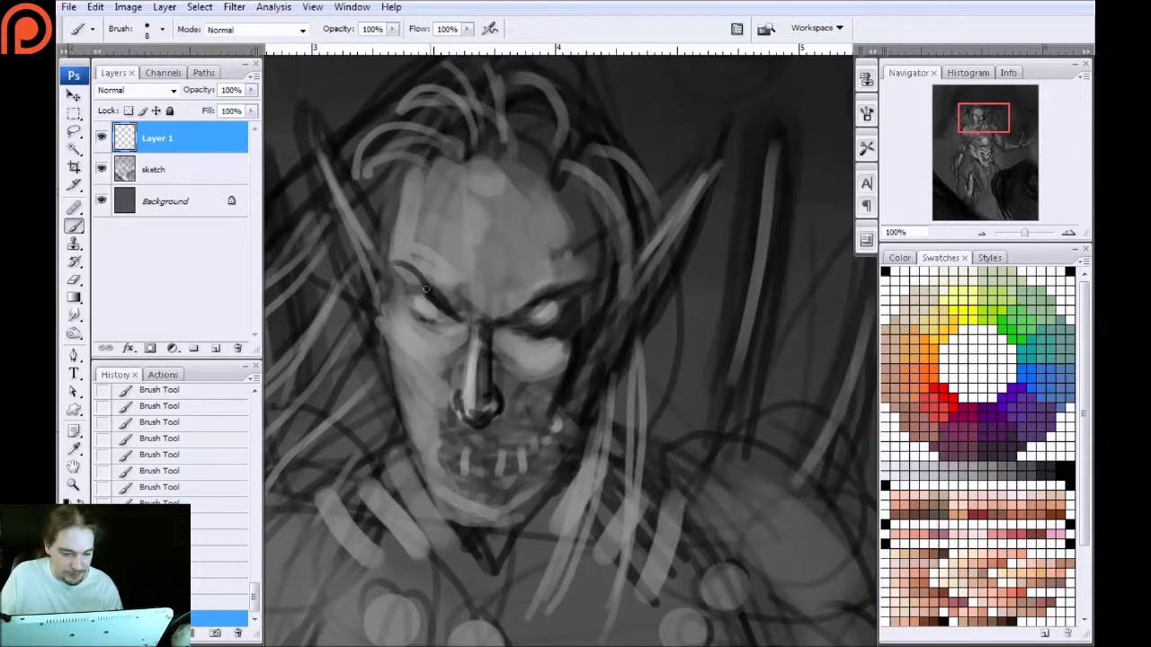
# Darken the contours around both eyes and along the temples and forehead edges with a size 8 brush
pyautogui.moveTo(454, 317)
pyautogui.mouseDown()
pyautogui.moveTo(416, 315)
pyautogui.moveTo(399, 274)
pyautogui.mouseUp()
pyautogui.moveTo(420, 322)
pyautogui.mouseDown()
pyautogui.moveTo(398, 305)
pyautogui.moveTo(463, 319)
pyautogui.moveTo(406, 324)
pyautogui.moveTo(437, 263)
pyautogui.mouseUp()
pyautogui.moveTo(468, 316); pyautogui.dragTo(439, 257)
pyautogui.moveTo(410, 164); pyautogui.dragTo(388, 259)
pyautogui.moveTo(595, 245); pyautogui.dragTo(585, 279)
pyautogui.moveTo(568, 210); pyautogui.dragTo(592, 271)
pyautogui.moveTo(581, 162); pyautogui.dragTo(575, 229)
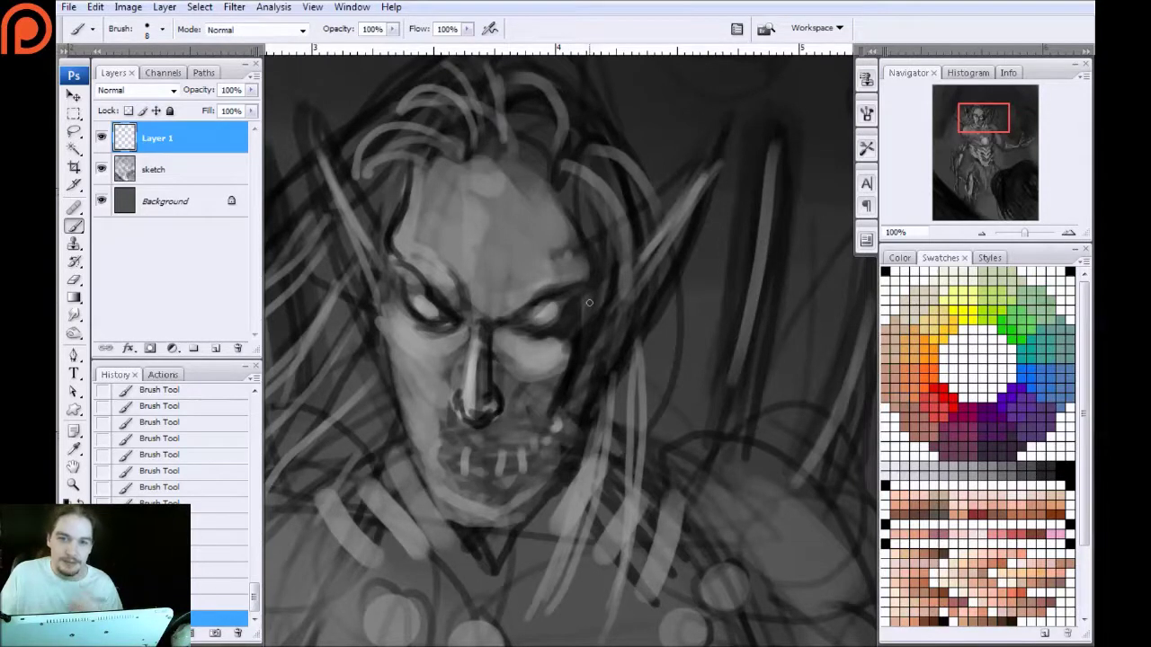
# Shade the shadowed side of the face from the temple down to the jaw and chin with a size 15 brush
pyautogui.press(']')
pyautogui.press(']')
pyautogui.press(']')
pyautogui.moveTo(594, 257)
pyautogui.mouseDown()
pyautogui.moveTo(579, 184)
pyautogui.moveTo(605, 253)
pyautogui.moveTo(597, 329)
pyautogui.moveTo(570, 303)
pyautogui.moveTo(585, 385)
pyautogui.moveTo(564, 360)
pyautogui.moveTo(572, 411)
pyautogui.moveTo(570, 428)
pyautogui.moveTo(555, 430)
pyautogui.moveTo(562, 458)
pyautogui.moveTo(536, 438)
pyautogui.moveTo(545, 474)
pyautogui.moveTo(523, 466)
pyautogui.moveTo(521, 497)
pyautogui.moveTo(559, 454)
pyautogui.moveTo(496, 541)
pyautogui.mouseUp()
pyautogui.moveTo(528, 458)
pyautogui.mouseDown()
pyautogui.moveTo(496, 475)
pyautogui.moveTo(492, 525)
pyautogui.moveTo(508, 515)
pyautogui.moveTo(465, 531)
pyautogui.mouseUp()
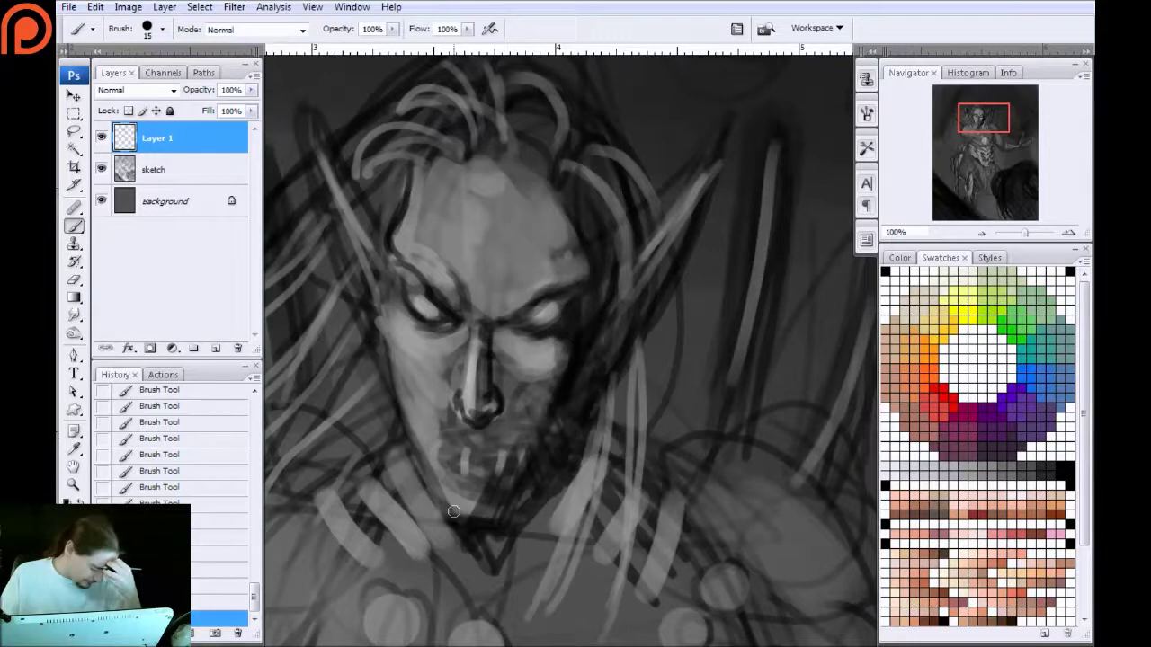
# Block in broad soft shadows beside the nose, under the eyes and down both cheeks with a size 40 brush
pyautogui.press(']')
pyautogui.press(']')
pyautogui.press(']')
pyautogui.moveTo(493, 333)
pyautogui.mouseDown()
pyautogui.moveTo(497, 426)
pyautogui.moveTo(502, 340)
pyautogui.moveTo(518, 447)
pyautogui.mouseUp()
pyautogui.moveTo(514, 343)
pyautogui.mouseDown()
pyautogui.moveTo(490, 319)
pyautogui.moveTo(544, 350)
pyautogui.moveTo(592, 351)
pyautogui.moveTo(538, 311)
pyautogui.mouseUp()
pyautogui.moveTo(388, 264)
pyautogui.mouseDown()
pyautogui.moveTo(412, 278)
pyautogui.moveTo(492, 370)
pyautogui.moveTo(454, 337)
pyautogui.moveTo(413, 395)
pyautogui.mouseUp()
pyautogui.moveTo(440, 360); pyautogui.dragTo(418, 396)
pyautogui.moveTo(423, 328); pyautogui.dragTo(373, 427)
pyautogui.moveTo(414, 355); pyautogui.dragTo(396, 458)
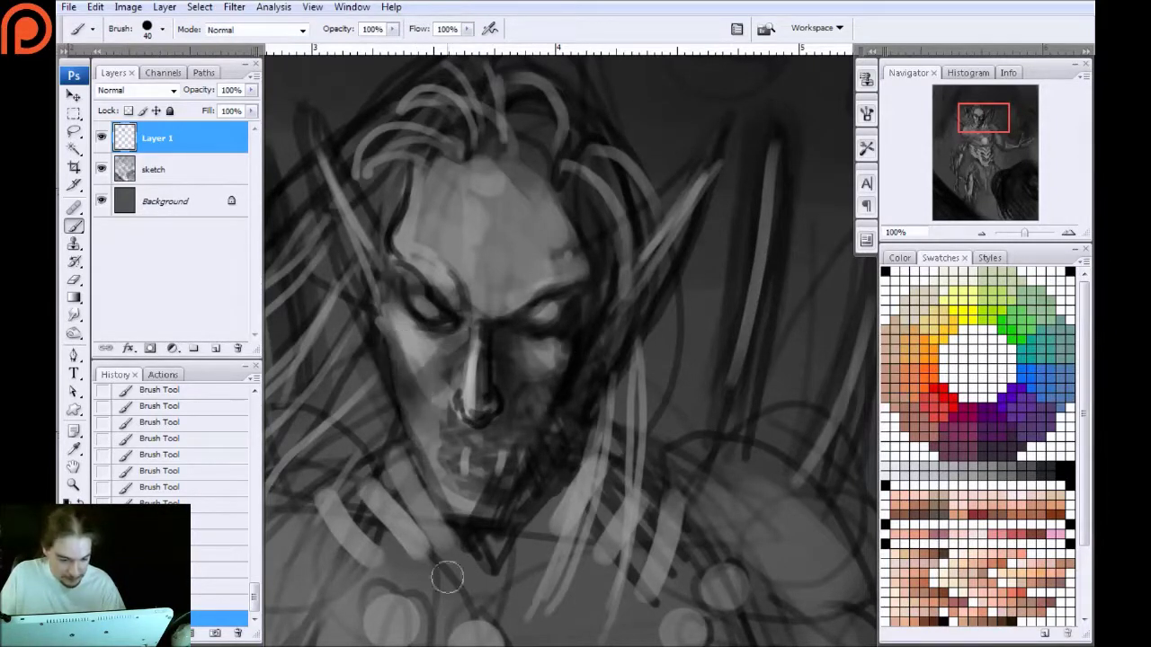
pyautogui.moveTo(324, 424); pyautogui.dragTo(346, 335)
# Paint bright highlights on both nostrils and along the nose bridge with a size 7 brush
pyautogui.press('[')
pyautogui.press('[')
pyautogui.press('[')
pyautogui.press('[')
pyautogui.press('[')
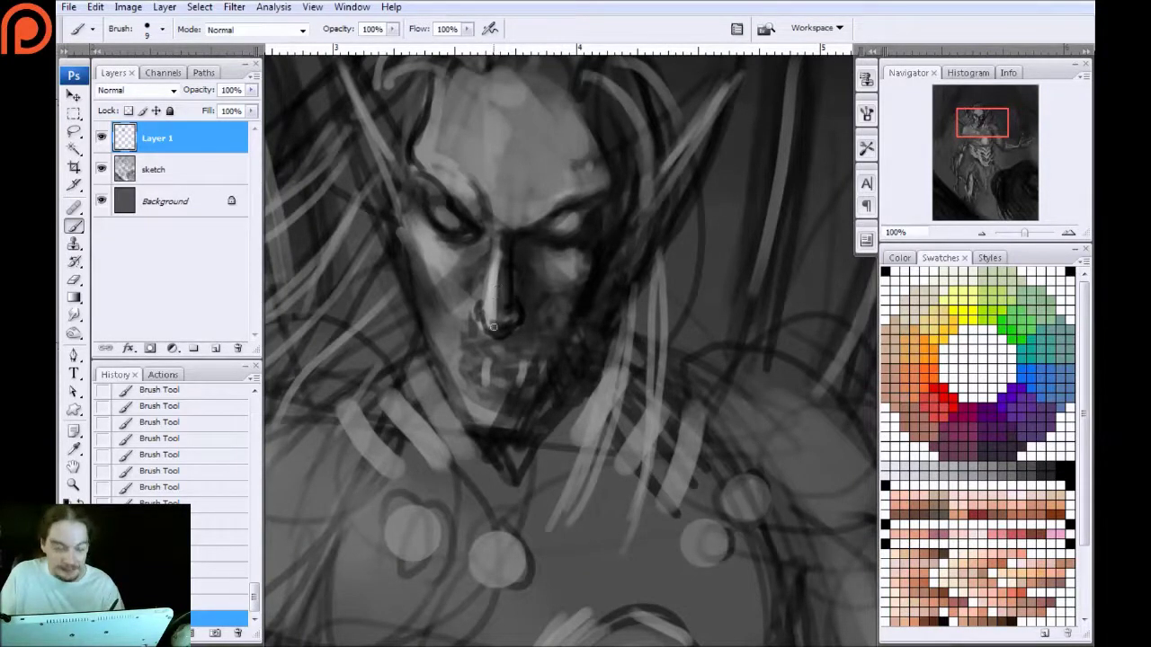
pyautogui.click(513, 312)
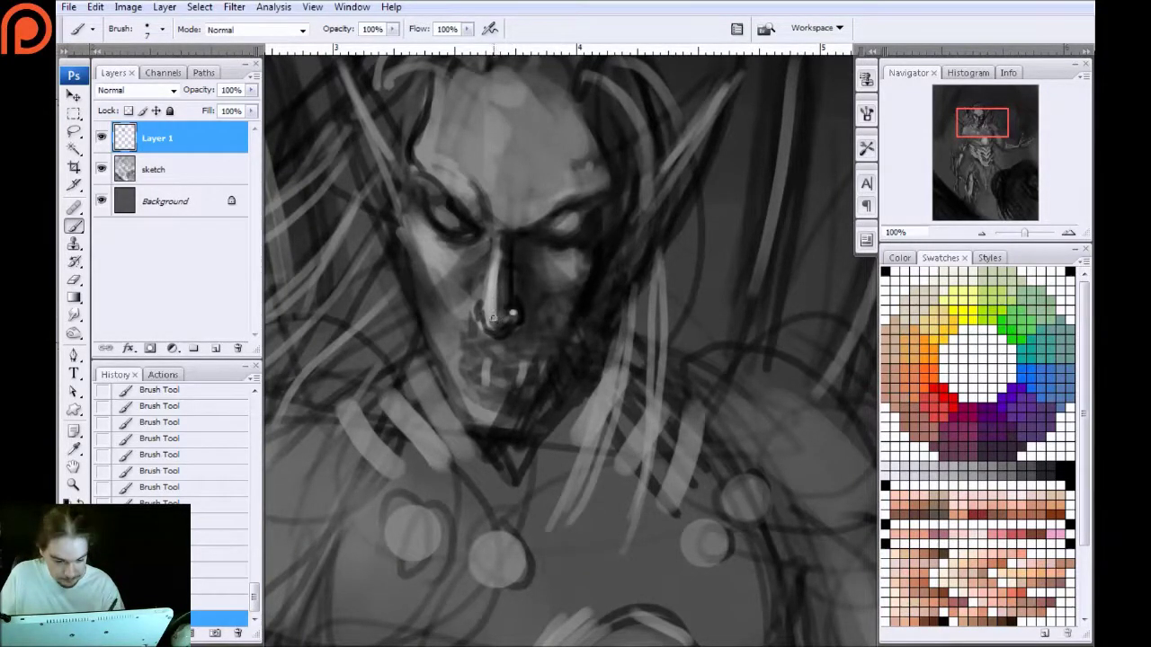
pyautogui.moveTo(493, 326); pyautogui.dragTo(495, 239)
pyautogui.moveTo(493, 286)
pyautogui.mouseDown()
pyautogui.moveTo(481, 321)
pyautogui.moveTo(491, 227)
pyautogui.mouseUp()
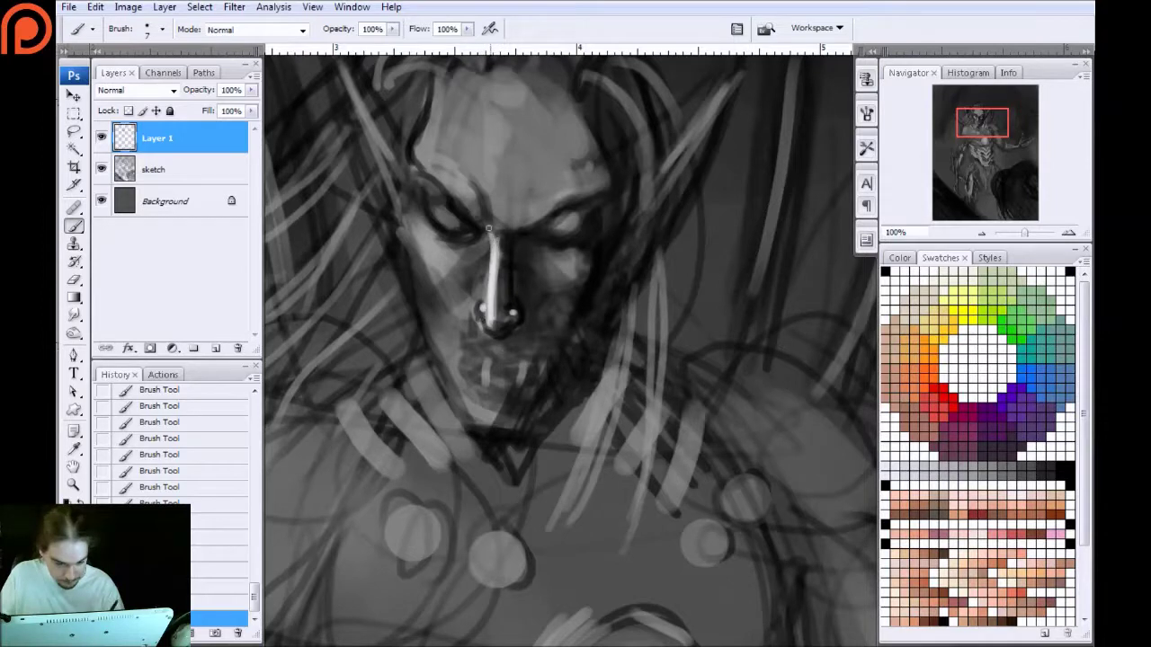
# Paint bright highlights on both brow ridges and fill both eyes with a white glow
pyautogui.press(']')
pyautogui.press(']')
pyautogui.moveTo(416, 159)
pyautogui.mouseDown()
pyautogui.moveTo(462, 192)
pyautogui.moveTo(440, 116)
pyautogui.moveTo(451, 77)
pyautogui.moveTo(432, 141)
pyautogui.mouseUp()
pyautogui.moveTo(543, 220)
pyautogui.mouseDown()
pyautogui.moveTo(556, 212)
pyautogui.moveTo(536, 206)
pyautogui.moveTo(558, 192)
pyautogui.moveTo(561, 169)
pyautogui.mouseUp()
pyautogui.press('[')
pyautogui.moveTo(568, 227); pyautogui.dragTo(565, 225)
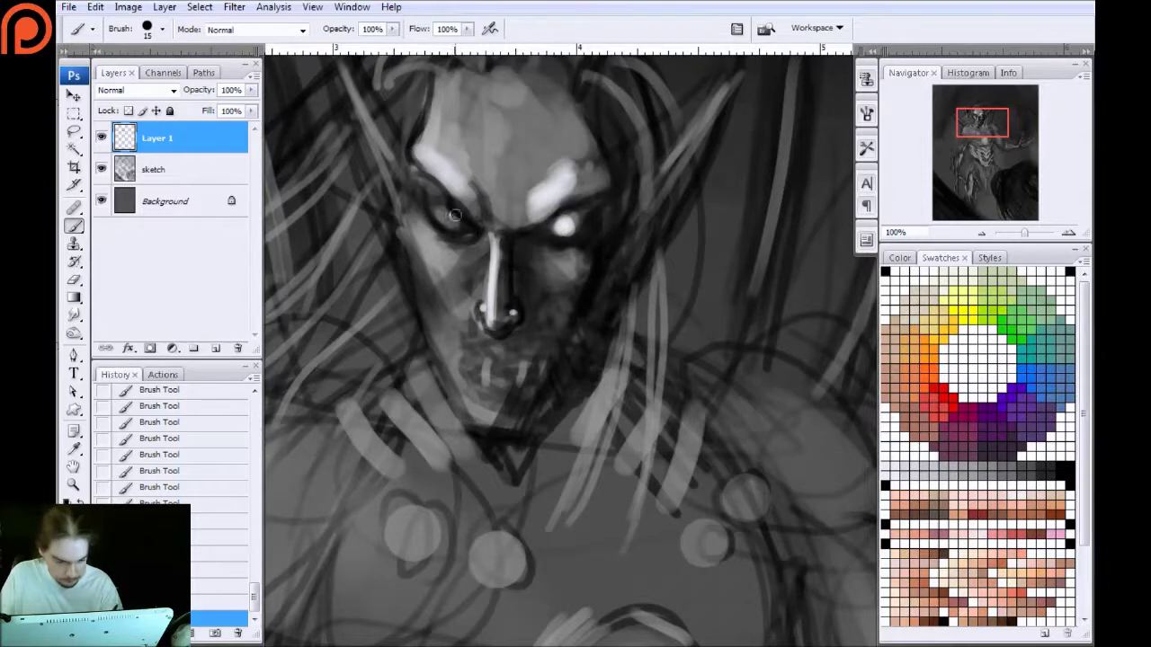
pyautogui.moveTo(449, 217)
pyautogui.mouseDown()
pyautogui.moveTo(432, 251)
pyautogui.moveTo(462, 287)
pyautogui.mouseUp()
# Lighten both cheekbones with a larger brush, extending the light down towards the mouth
pyautogui.press('[')
pyautogui.press(']')
pyautogui.press(']')
pyautogui.press(']')
pyautogui.moveTo(432, 243)
pyautogui.mouseDown()
pyautogui.moveTo(472, 263)
pyautogui.moveTo(449, 271)
pyautogui.moveTo(424, 261)
pyautogui.moveTo(438, 286)
pyautogui.moveTo(430, 251)
pyautogui.moveTo(439, 346)
pyautogui.mouseUp()
pyautogui.moveTo(517, 259)
pyautogui.mouseDown()
pyautogui.moveTo(559, 282)
pyautogui.moveTo(564, 263)
pyautogui.moveTo(576, 274)
pyautogui.moveTo(545, 295)
pyautogui.moveTo(541, 258)
pyautogui.moveTo(558, 333)
pyautogui.mouseUp()
# Add small light strokes along the upper lip below the nose with a brush between size 6 and 9
pyautogui.press('[')
pyautogui.press('[')
pyautogui.press('[')
pyautogui.press('[')
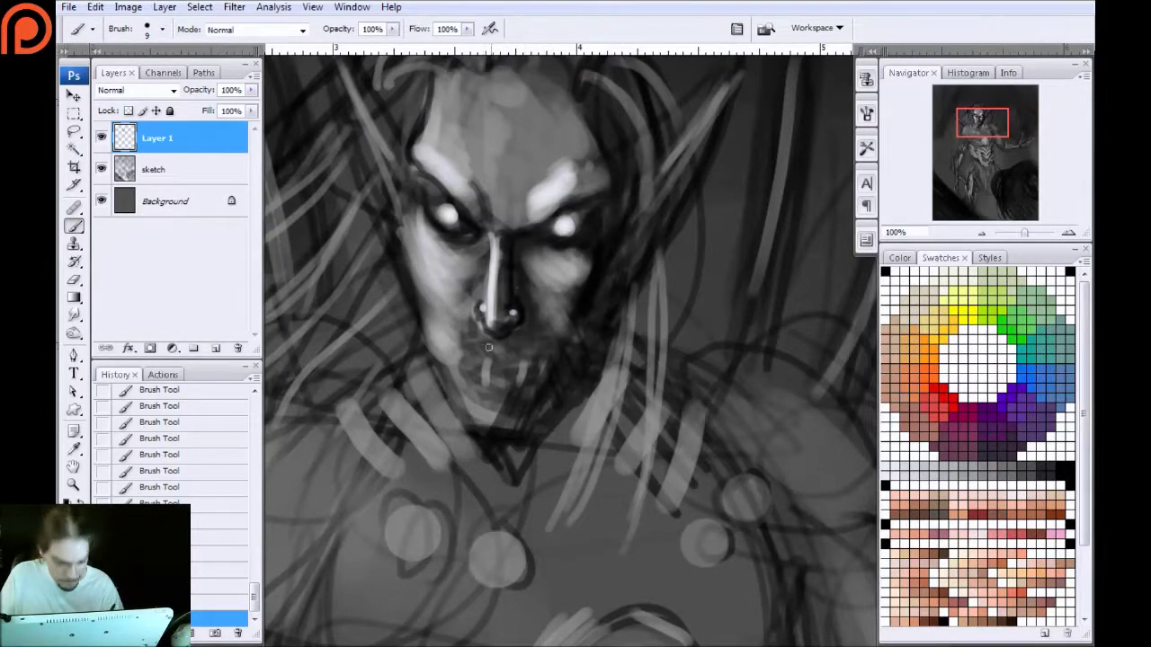
pyautogui.press('[')
pyautogui.moveTo(503, 344); pyautogui.dragTo(500, 346)
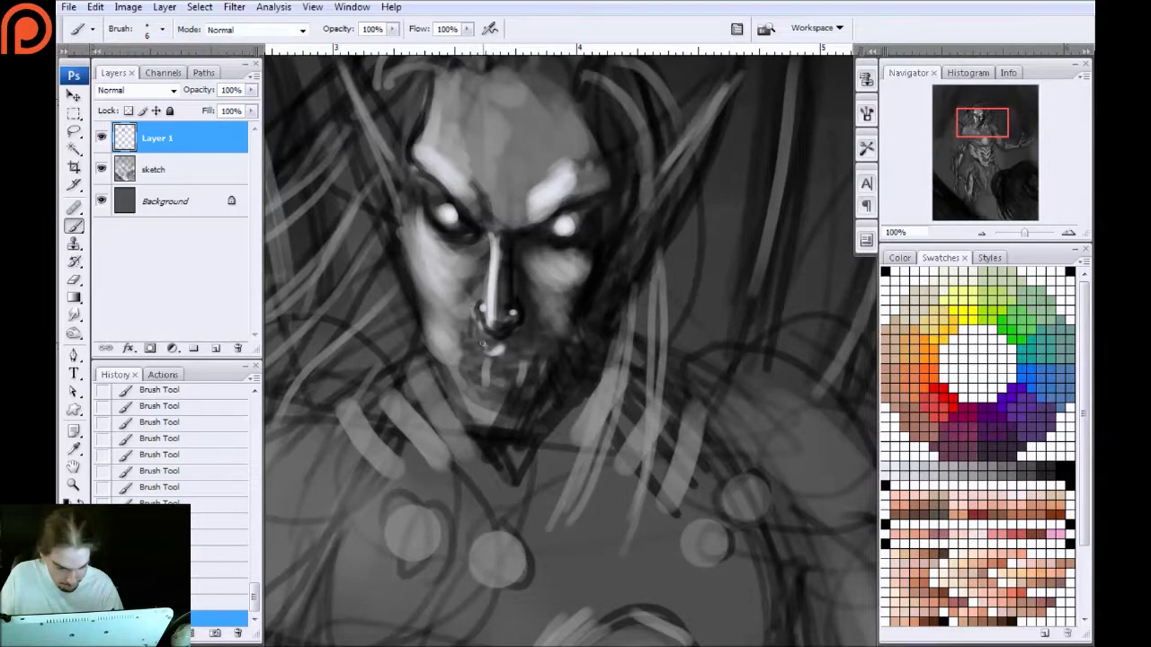
pyautogui.press(']')
pyautogui.moveTo(475, 347)
pyautogui.mouseDown()
pyautogui.moveTo(464, 341)
pyautogui.moveTo(486, 333)
pyautogui.moveTo(449, 352)
pyautogui.mouseUp()
pyautogui.press(']')
pyautogui.moveTo(463, 347)
pyautogui.mouseDown()
pyautogui.moveTo(484, 348)
pyautogui.moveTo(469, 338)
pyautogui.mouseUp()
pyautogui.press('[')
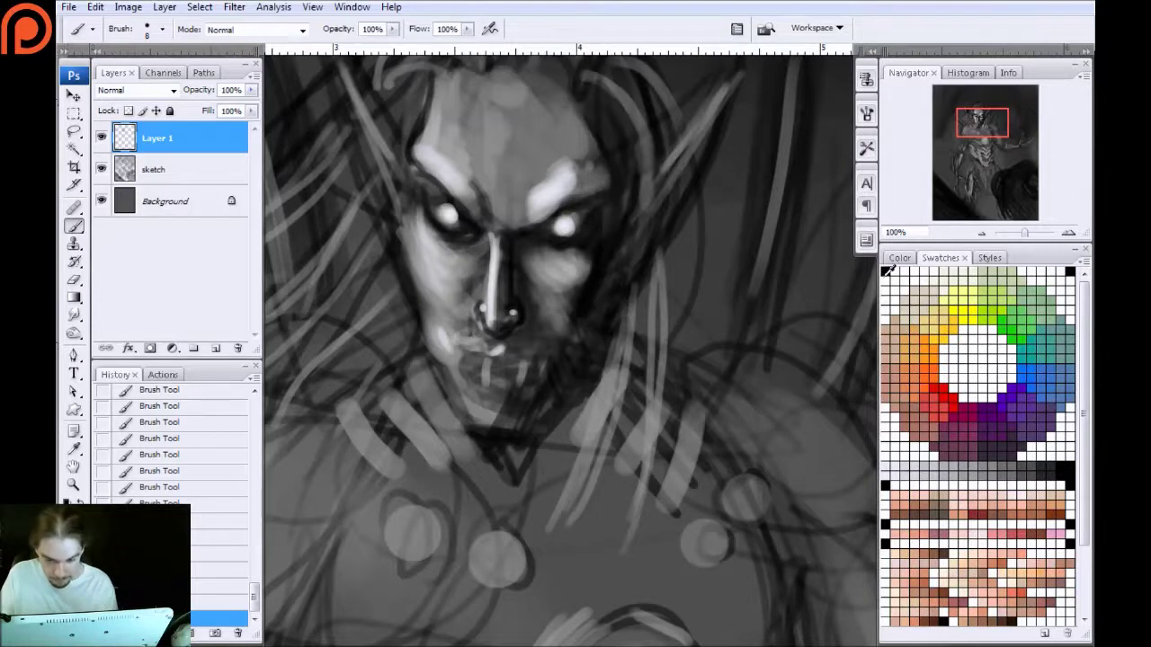
# Draw a thin dark grinning mouth line from one cheek to the other with a size 4 brush
pyautogui.press('[')
pyautogui.press('[')
pyautogui.press('[')
pyautogui.press('[')
pyautogui.press('[')
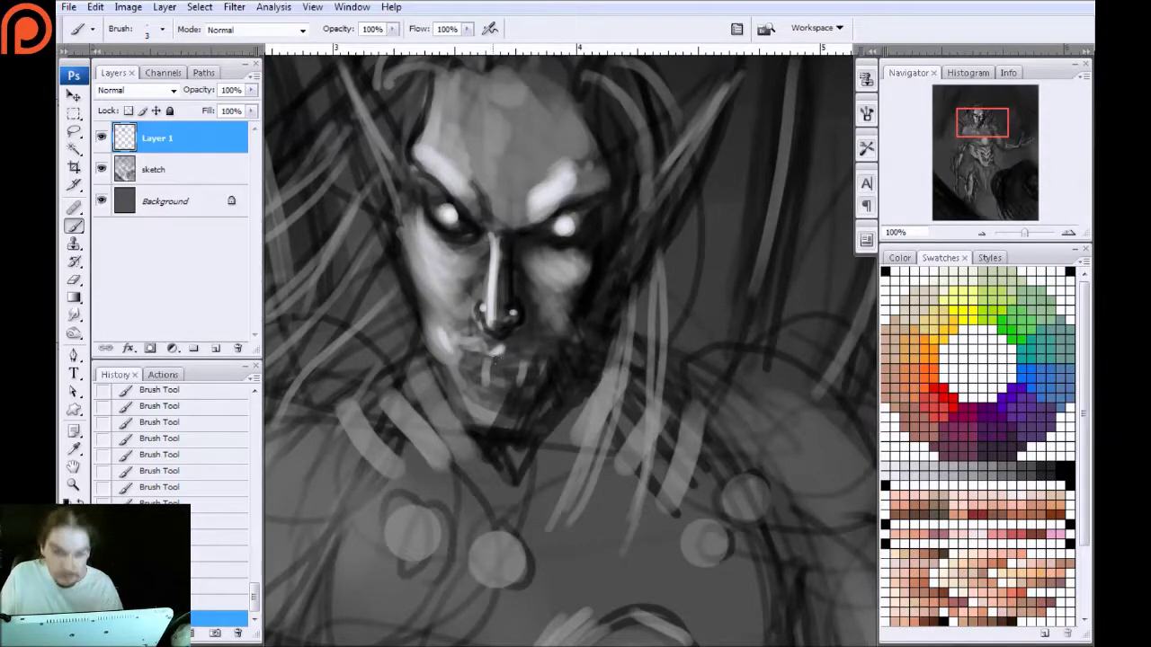
pyautogui.moveTo(494, 355); pyautogui.dragTo(468, 348)
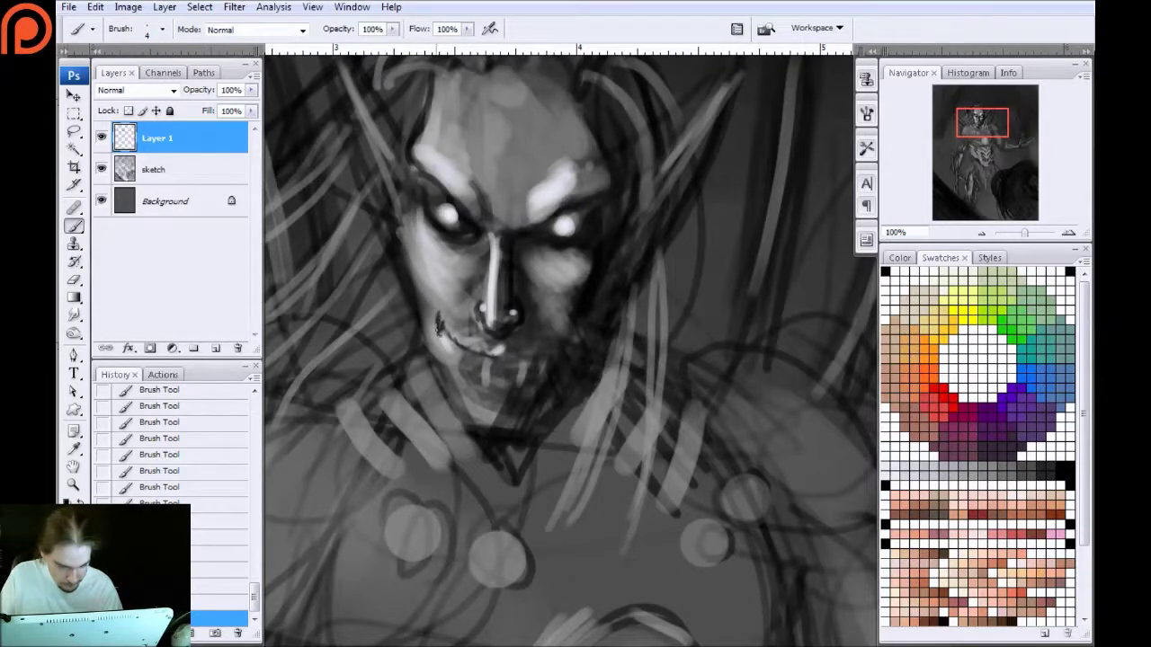
pyautogui.moveTo(500, 357)
pyautogui.mouseDown()
pyautogui.moveTo(566, 333)
pyautogui.moveTo(579, 340)
pyautogui.mouseUp()
pyautogui.moveTo(558, 322); pyautogui.dragTo(567, 337)
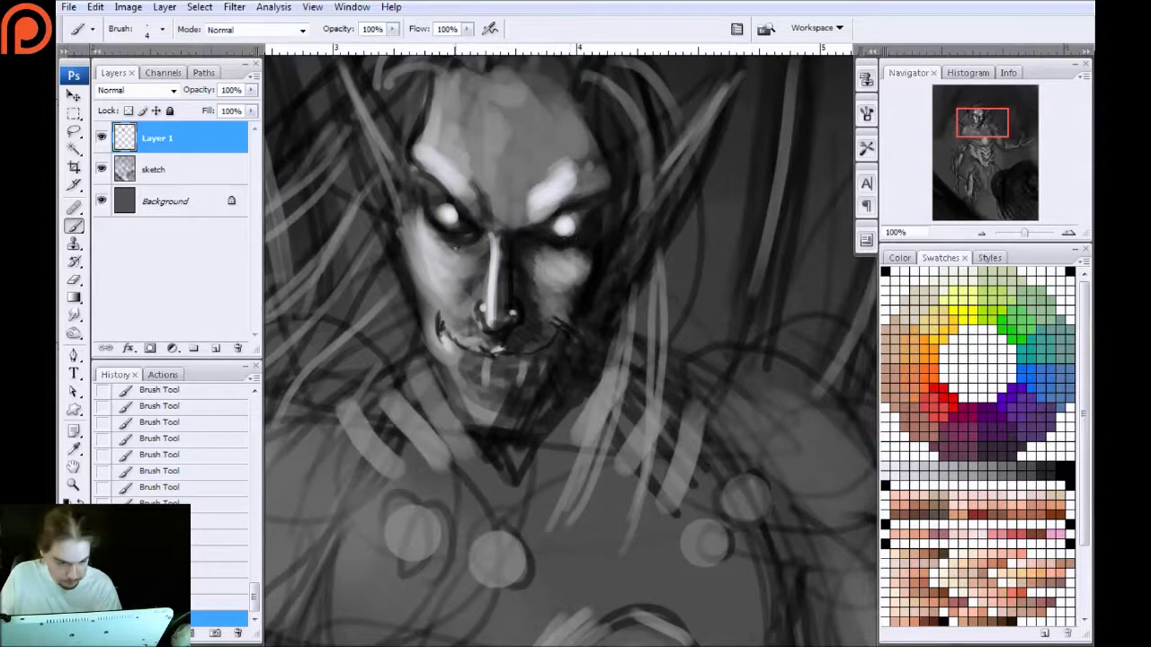
# Hatch fine dark wrinkles under both eyes and along the lit cheek's outer edge with a size 4 brush
pyautogui.moveTo(488, 235)
pyautogui.mouseDown()
pyautogui.moveTo(458, 238)
pyautogui.moveTo(469, 254)
pyautogui.moveTo(450, 247)
pyautogui.moveTo(452, 281)
pyautogui.mouseUp()
pyautogui.moveTo(543, 250); pyautogui.dragTo(569, 270)
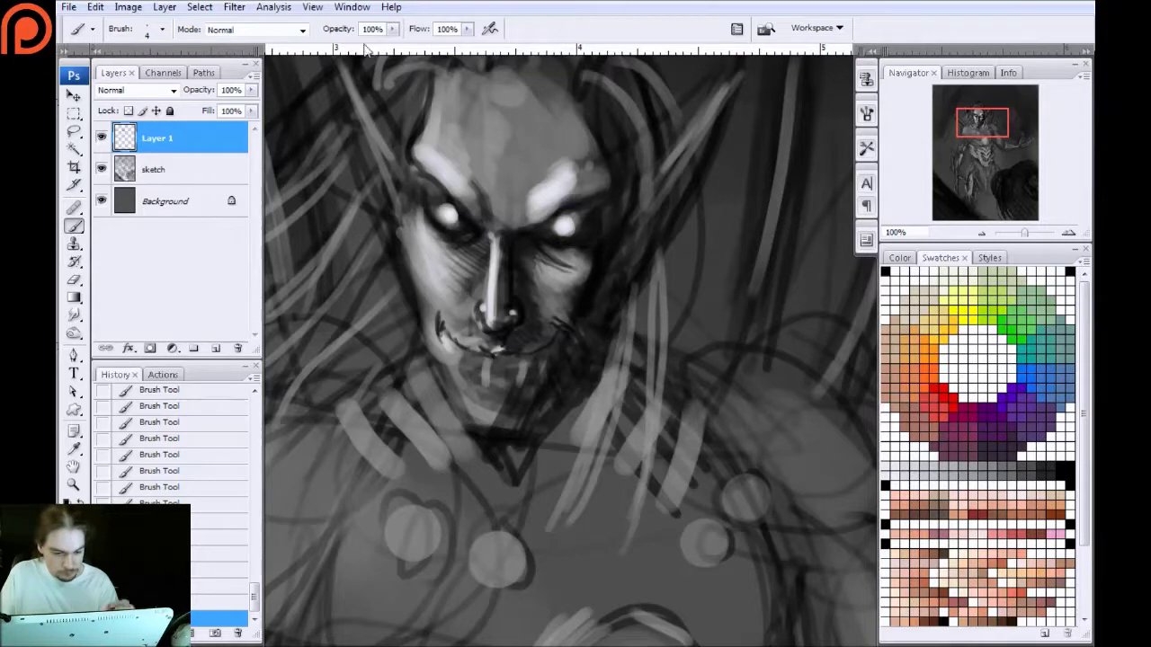
pyautogui.moveTo(421, 207)
pyautogui.mouseDown()
pyautogui.moveTo(425, 302)
pyautogui.moveTo(412, 200)
pyautogui.moveTo(429, 284)
pyautogui.moveTo(416, 234)
pyautogui.moveTo(402, 229)
pyautogui.moveTo(428, 331)
pyautogui.mouseUp()
pyautogui.moveTo(435, 266)
pyautogui.mouseDown()
pyautogui.moveTo(412, 313)
pyautogui.moveTo(419, 322)
pyautogui.mouseUp()
pyautogui.moveTo(412, 214); pyautogui.dragTo(408, 260)
pyautogui.moveTo(443, 168)
pyautogui.mouseDown()
pyautogui.moveTo(409, 178)
pyautogui.moveTo(426, 232)
pyautogui.mouseUp()
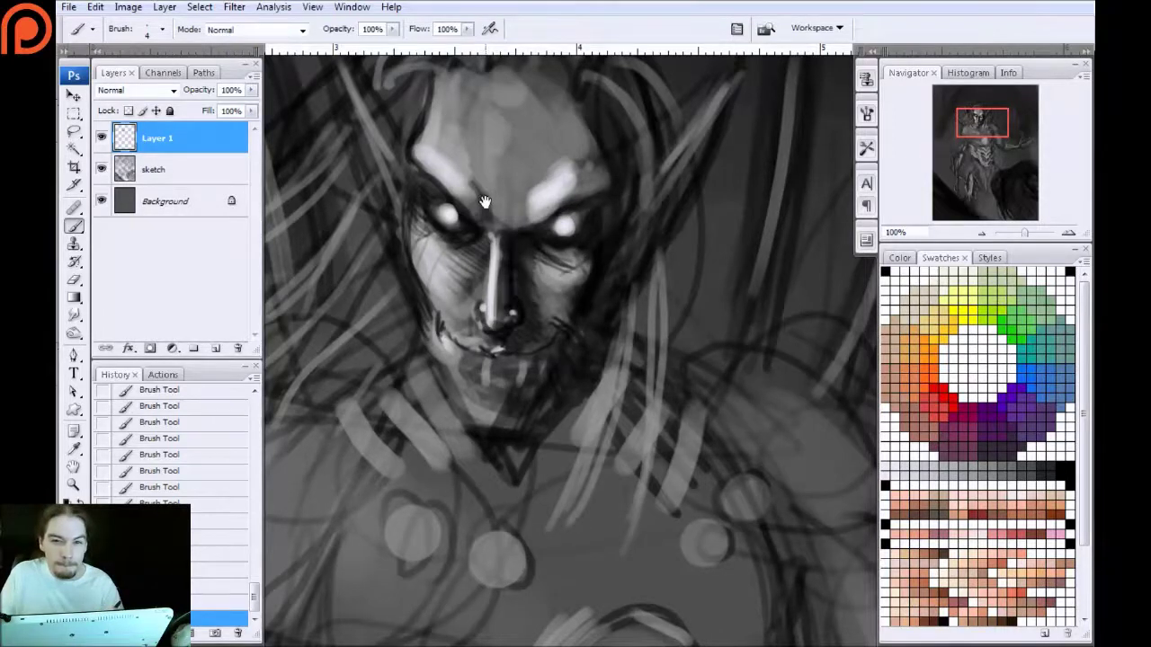
# Draw thin dark crease lines along both brows and around the lit eye
pyautogui.moveTo(485, 201); pyautogui.dragTo(482, 244)
pyautogui.moveTo(559, 212)
pyautogui.mouseDown()
pyautogui.moveTo(504, 238)
pyautogui.moveTo(425, 183)
pyautogui.mouseUp()
pyautogui.moveTo(435, 125); pyautogui.dragTo(426, 160)
pyautogui.moveTo(438, 205); pyautogui.dragTo(473, 222)
# Shade the forehead with vertical grey strokes using a brush of about size 20
pyautogui.press(']')
pyautogui.press(']')
pyautogui.press(']')
pyautogui.press(']')
pyautogui.press(']')
pyautogui.moveTo(457, 183); pyautogui.dragTo(464, 109)
pyautogui.press('[')
pyautogui.moveTo(576, 145); pyautogui.dragTo(576, 205)
pyautogui.press(']')
pyautogui.moveTo(572, 135); pyautogui.dragTo(566, 241)
pyautogui.moveTo(537, 126)
pyautogui.mouseDown()
pyautogui.moveTo(551, 235)
pyautogui.moveTo(529, 235)
pyautogui.moveTo(501, 205)
pyautogui.mouseUp()
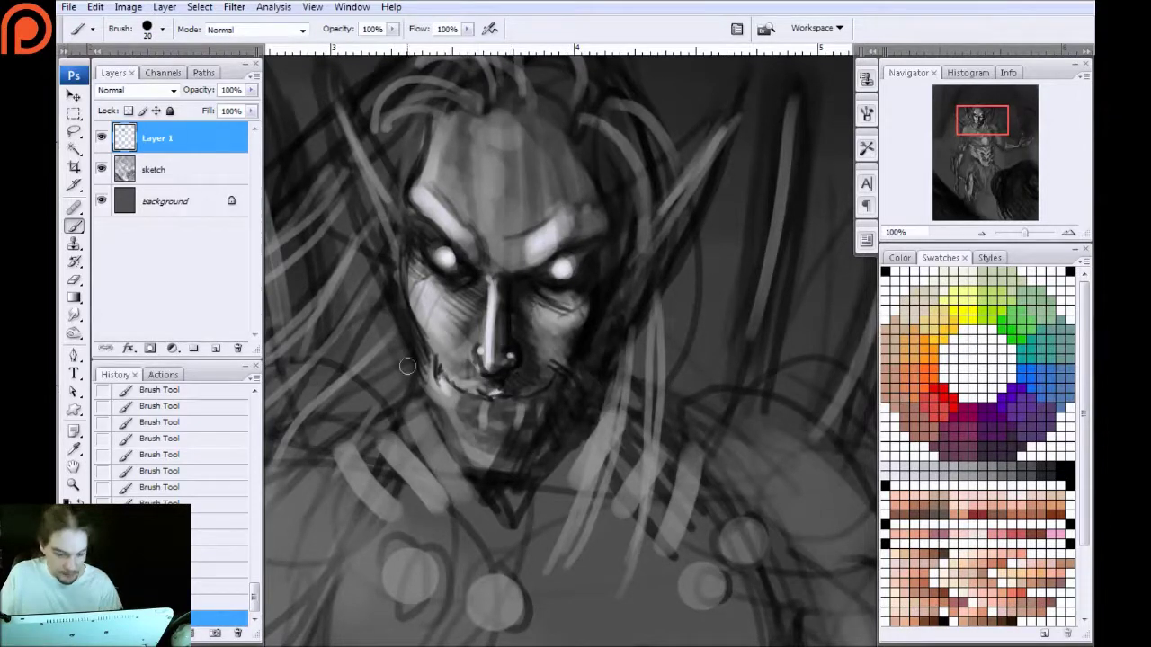
# Sketch a row of light teeth beneath the mouth line with a size 3 brush
pyautogui.press('[')
pyautogui.press('[')
pyautogui.press('[')
pyautogui.press('[')
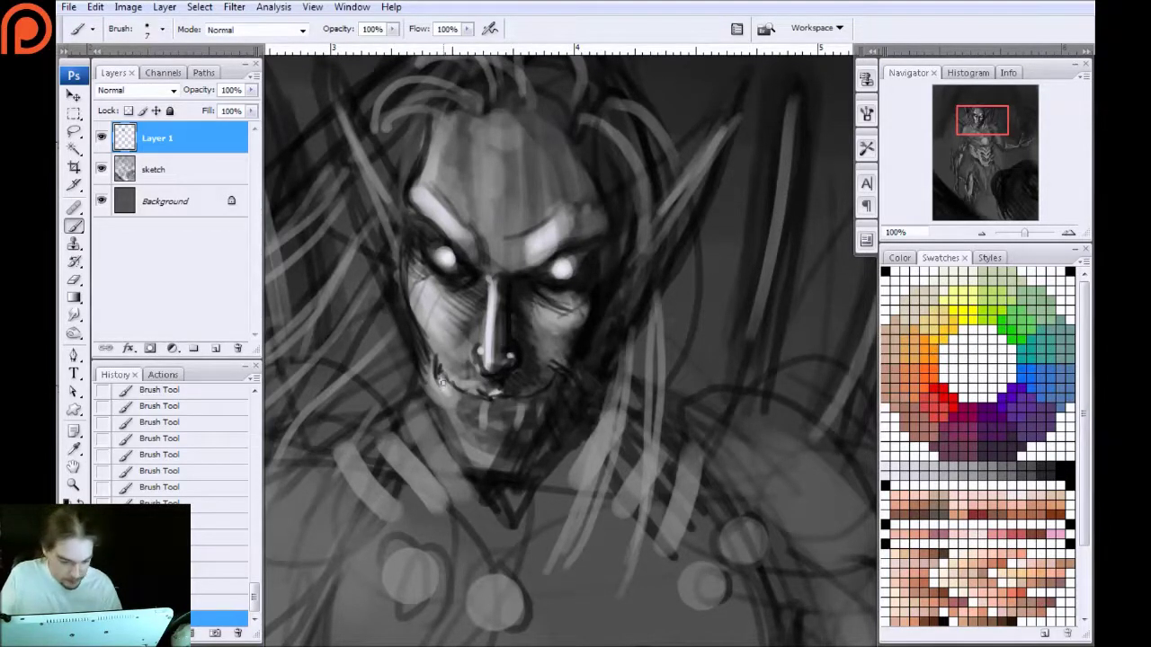
pyautogui.moveTo(453, 412)
pyautogui.mouseDown()
pyautogui.moveTo(460, 395)
pyautogui.moveTo(483, 421)
pyautogui.mouseUp()
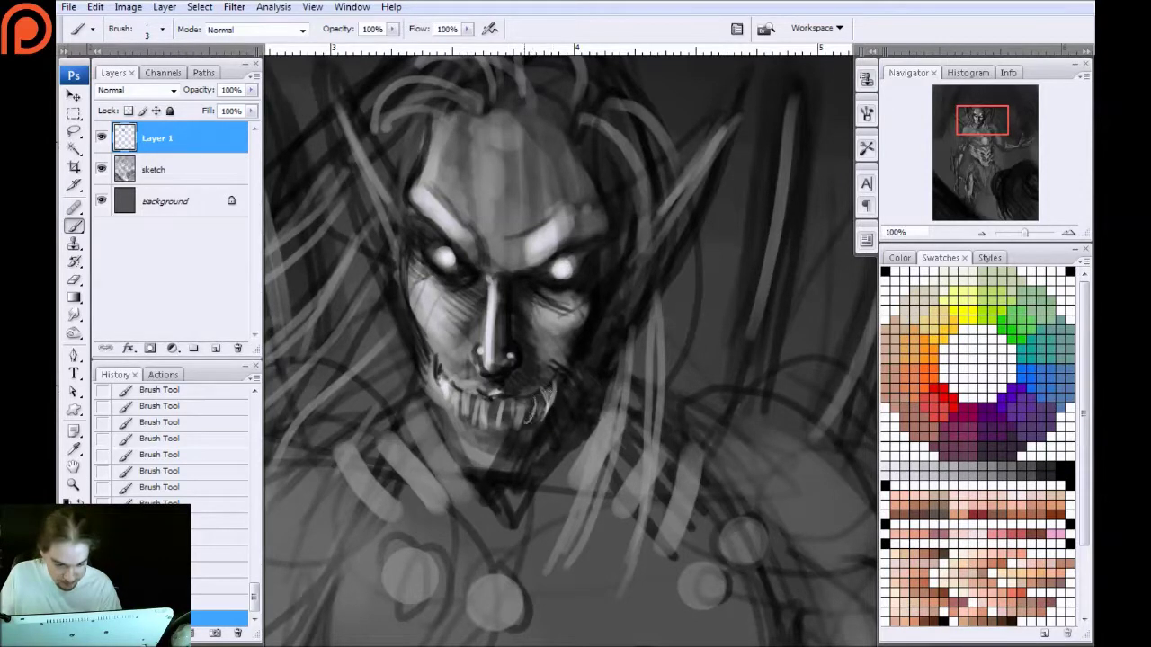
pyautogui.moveTo(526, 399)
pyautogui.mouseDown()
pyautogui.moveTo(521, 416)
pyautogui.moveTo(536, 415)
pyautogui.moveTo(514, 436)
pyautogui.mouseUp()
pyautogui.moveTo(510, 404)
pyautogui.mouseDown()
pyautogui.moveTo(506, 434)
pyautogui.moveTo(477, 429)
pyautogui.mouseUp()
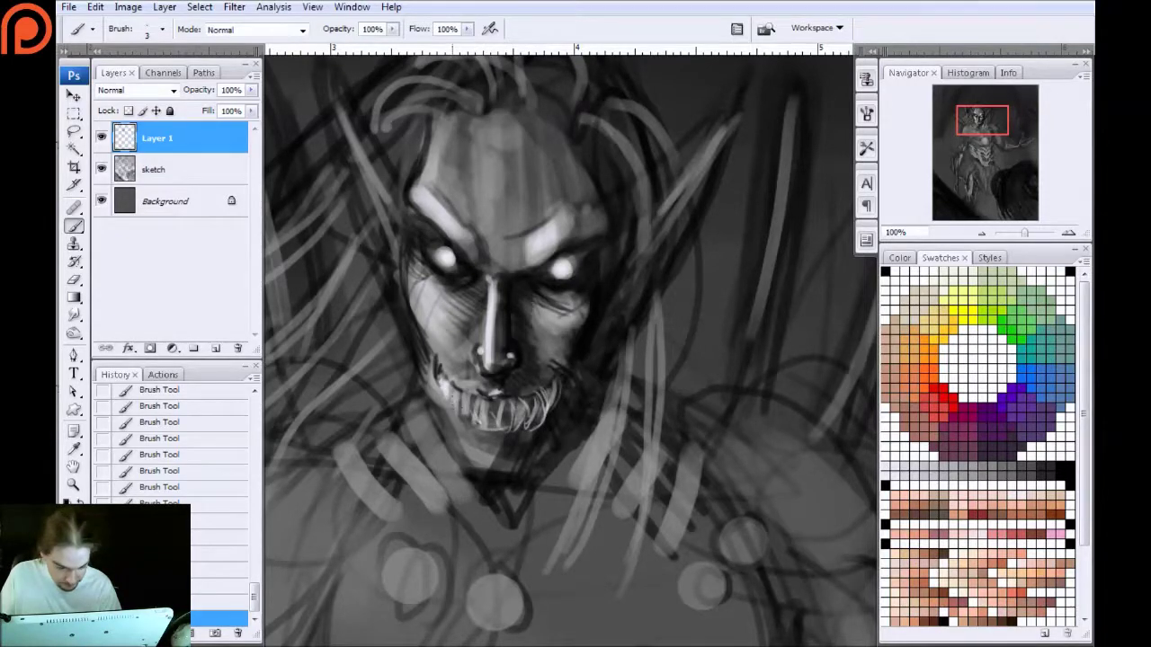
# Outline the upper teeth below the nose with thin dark pointed curves using a size 3 brush
pyautogui.hotkey('ctrl', '+')
pyautogui.moveTo(367, 431)
pyautogui.mouseDown()
pyautogui.moveTo(532, 316)
pyautogui.moveTo(444, 375)
pyautogui.moveTo(554, 410)
pyautogui.moveTo(544, 404)
pyautogui.moveTo(525, 450)
pyautogui.mouseUp()
pyautogui.press(']')
pyautogui.moveTo(514, 405)
pyautogui.mouseDown()
pyautogui.moveTo(525, 446)
pyautogui.moveTo(512, 430)
pyautogui.moveTo(525, 443)
pyautogui.moveTo(509, 452)
pyautogui.mouseUp()
pyautogui.press('[')
pyautogui.moveTo(506, 403); pyautogui.dragTo(489, 446)
pyautogui.moveTo(493, 393); pyautogui.dragTo(480, 435)
pyautogui.moveTo(494, 392)
pyautogui.mouseDown()
pyautogui.moveTo(475, 433)
pyautogui.moveTo(473, 389)
pyautogui.moveTo(455, 409)
pyautogui.moveTo(460, 421)
pyautogui.mouseUp()
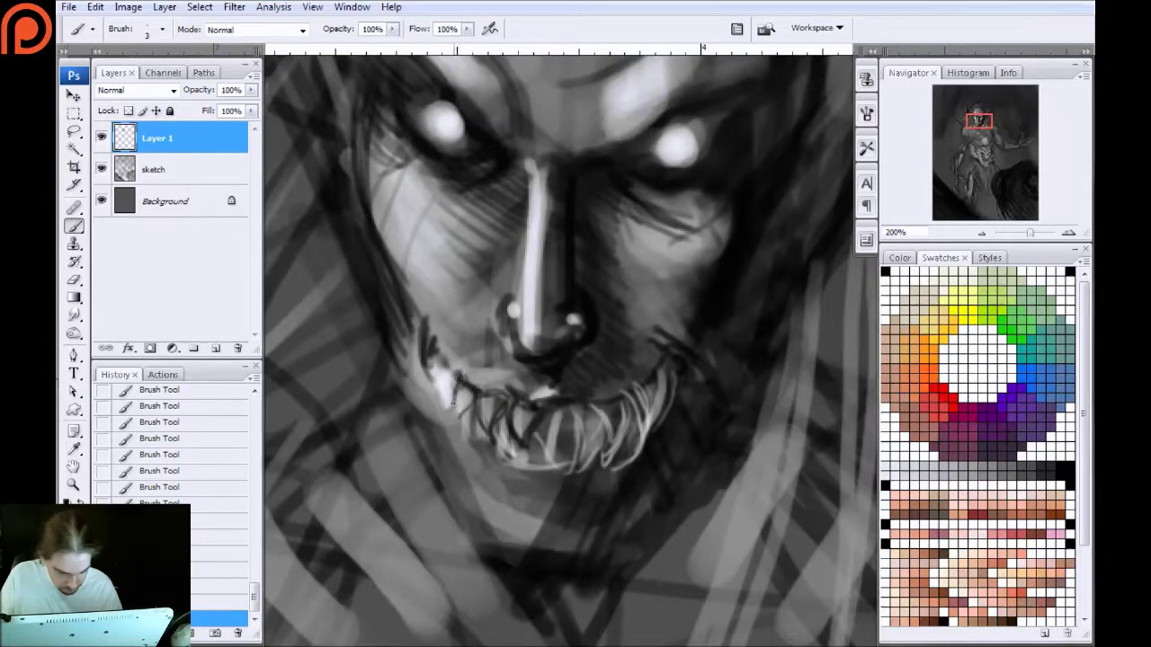
# Outline the fangs at the lit mouth corner and the lower row of teeth through the centre in dark strokes
pyautogui.moveTo(463, 376)
pyautogui.mouseDown()
pyautogui.moveTo(459, 418)
pyautogui.moveTo(457, 386)
pyautogui.moveTo(463, 418)
pyautogui.moveTo(478, 398)
pyautogui.moveTo(505, 450)
pyautogui.moveTo(434, 401)
pyautogui.mouseUp()
pyautogui.moveTo(428, 358); pyautogui.dragTo(433, 399)
pyautogui.moveTo(455, 351)
pyautogui.mouseDown()
pyautogui.moveTo(450, 417)
pyautogui.moveTo(499, 442)
pyautogui.moveTo(474, 327)
pyautogui.moveTo(483, 426)
pyautogui.moveTo(449, 433)
pyautogui.moveTo(443, 408)
pyautogui.moveTo(435, 440)
pyautogui.mouseUp()
pyautogui.moveTo(437, 397)
pyautogui.mouseDown()
pyautogui.moveTo(449, 442)
pyautogui.moveTo(436, 437)
pyautogui.moveTo(494, 462)
pyautogui.moveTo(464, 430)
pyautogui.moveTo(467, 465)
pyautogui.moveTo(469, 441)
pyautogui.moveTo(459, 455)
pyautogui.moveTo(493, 452)
pyautogui.moveTo(510, 478)
pyautogui.mouseUp()
pyautogui.moveTo(493, 438); pyautogui.dragTo(489, 482)
pyautogui.moveTo(546, 411)
pyautogui.mouseDown()
pyautogui.moveTo(554, 451)
pyautogui.moveTo(559, 440)
pyautogui.mouseUp()
pyautogui.moveTo(565, 401); pyautogui.dragTo(542, 476)
pyautogui.moveTo(540, 437); pyautogui.dragTo(532, 477)
pyautogui.moveTo(542, 449)
pyautogui.mouseDown()
pyautogui.moveTo(516, 476)
pyautogui.moveTo(545, 491)
pyautogui.mouseUp()
pyautogui.moveTo(521, 485); pyautogui.dragTo(552, 481)
pyautogui.moveTo(543, 442)
pyautogui.mouseDown()
pyautogui.moveTo(524, 488)
pyautogui.moveTo(594, 446)
pyautogui.moveTo(585, 462)
pyautogui.mouseUp()
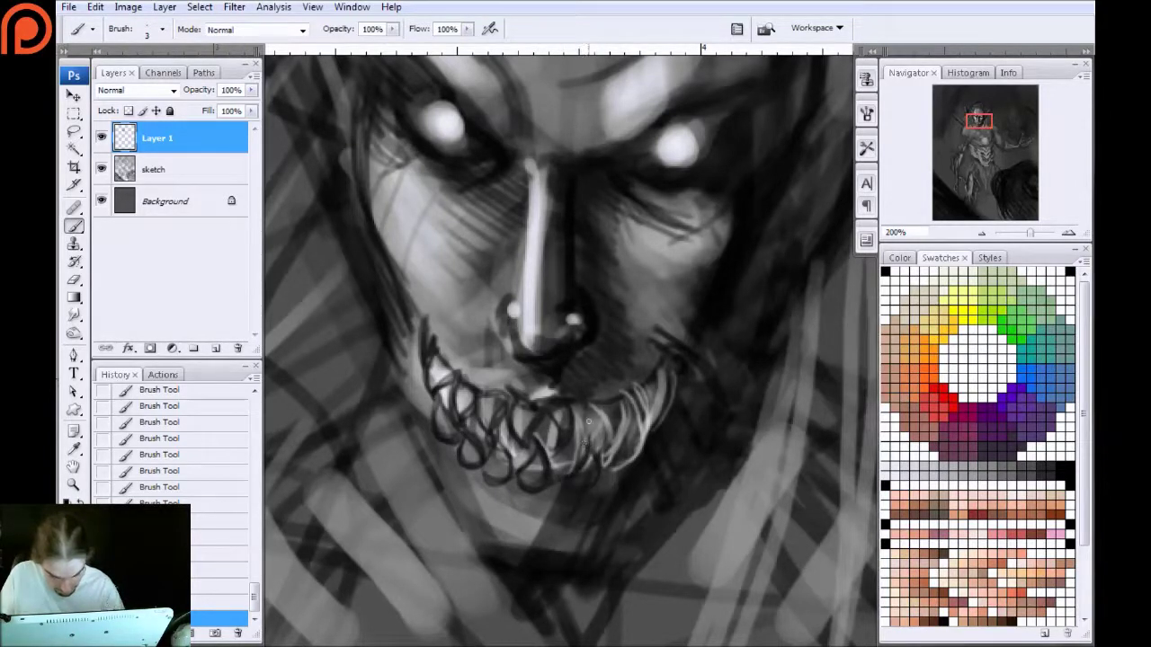
# Outline the remaining teeth towards the shadowed corner of the mouth in dark strokes
pyautogui.moveTo(605, 417)
pyautogui.mouseDown()
pyautogui.moveTo(595, 450)
pyautogui.moveTo(594, 287)
pyautogui.moveTo(620, 465)
pyautogui.moveTo(630, 441)
pyautogui.moveTo(606, 464)
pyautogui.mouseUp()
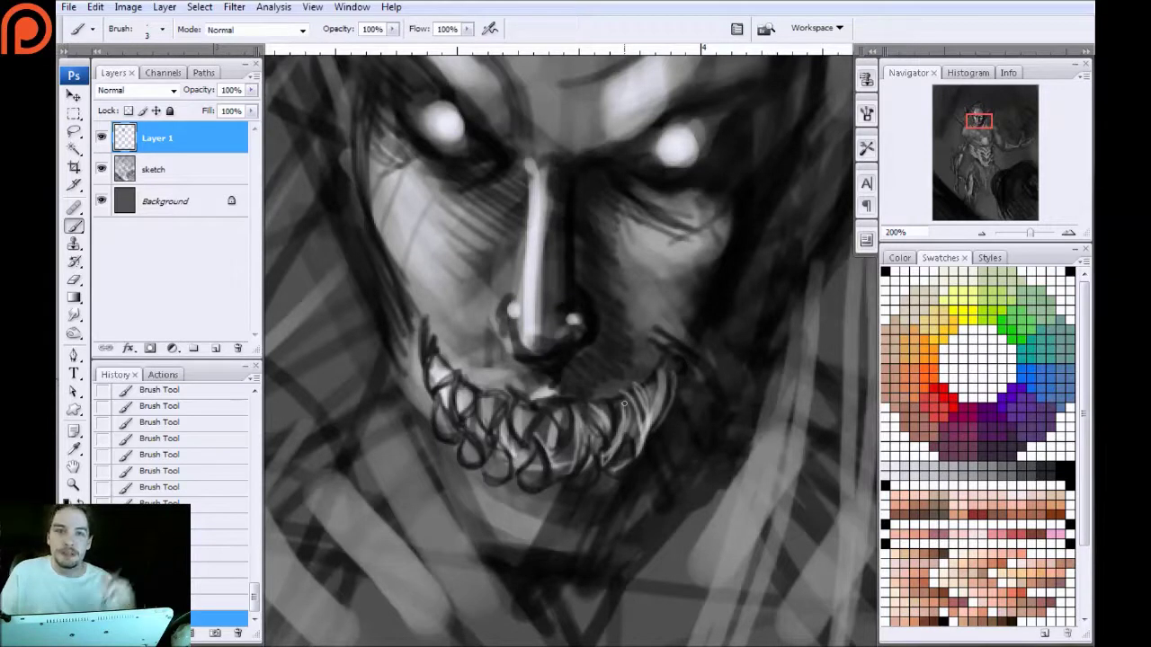
pyautogui.moveTo(629, 437)
pyautogui.mouseDown()
pyautogui.moveTo(647, 384)
pyautogui.moveTo(642, 428)
pyautogui.moveTo(632, 396)
pyautogui.mouseUp()
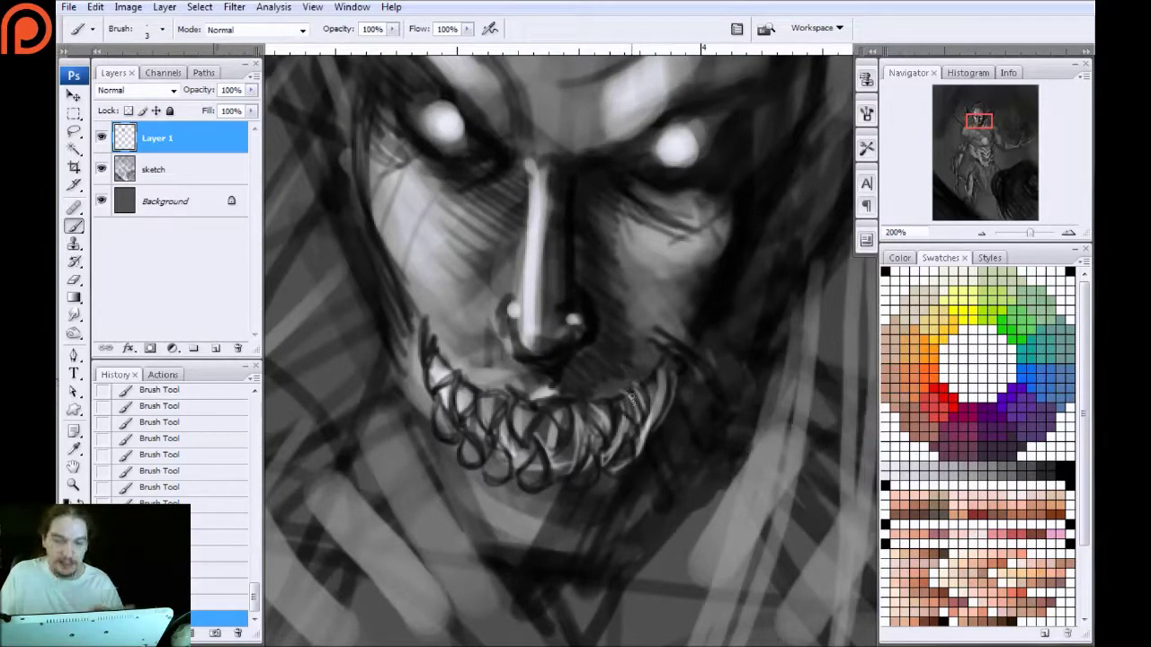
pyautogui.moveTo(662, 425)
pyautogui.mouseDown()
pyautogui.moveTo(653, 414)
pyautogui.moveTo(642, 445)
pyautogui.mouseUp()
pyautogui.moveTo(673, 386); pyautogui.dragTo(651, 419)
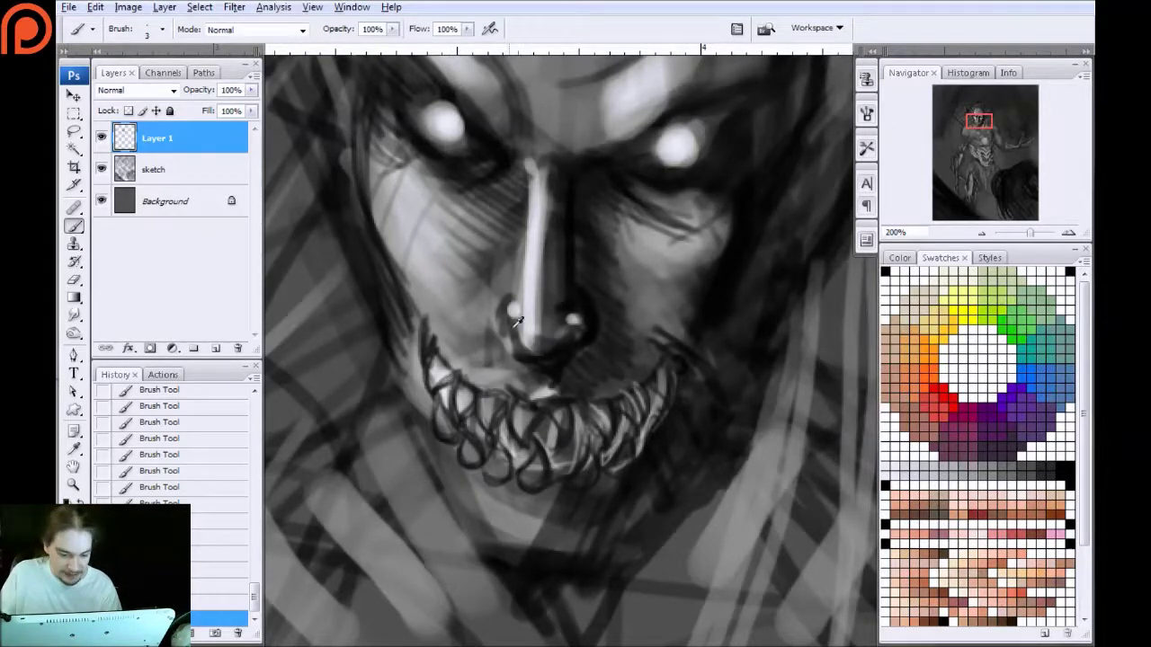
# Fill the upper and lower teeth with light highlights across the whole mouth using a size 4 brush
pyautogui.press(']')
pyautogui.press(']')
pyautogui.press(']')
pyautogui.moveTo(439, 363)
pyautogui.mouseDown()
pyautogui.moveTo(446, 379)
pyautogui.moveTo(432, 377)
pyautogui.moveTo(433, 358)
pyautogui.mouseUp()
pyautogui.moveTo(460, 401)
pyautogui.mouseDown()
pyautogui.moveTo(440, 420)
pyautogui.moveTo(445, 434)
pyautogui.moveTo(434, 413)
pyautogui.moveTo(466, 460)
pyautogui.moveTo(487, 407)
pyautogui.moveTo(492, 421)
pyautogui.moveTo(524, 419)
pyautogui.moveTo(486, 459)
pyautogui.moveTo(493, 447)
pyautogui.moveTo(501, 479)
pyautogui.moveTo(536, 477)
pyautogui.mouseUp()
pyautogui.moveTo(559, 411)
pyautogui.mouseDown()
pyautogui.moveTo(582, 469)
pyautogui.moveTo(590, 412)
pyautogui.moveTo(597, 433)
pyautogui.moveTo(620, 437)
pyautogui.moveTo(623, 394)
pyautogui.moveTo(644, 445)
pyautogui.moveTo(654, 382)
pyautogui.moveTo(676, 424)
pyautogui.moveTo(680, 397)
pyautogui.mouseUp()
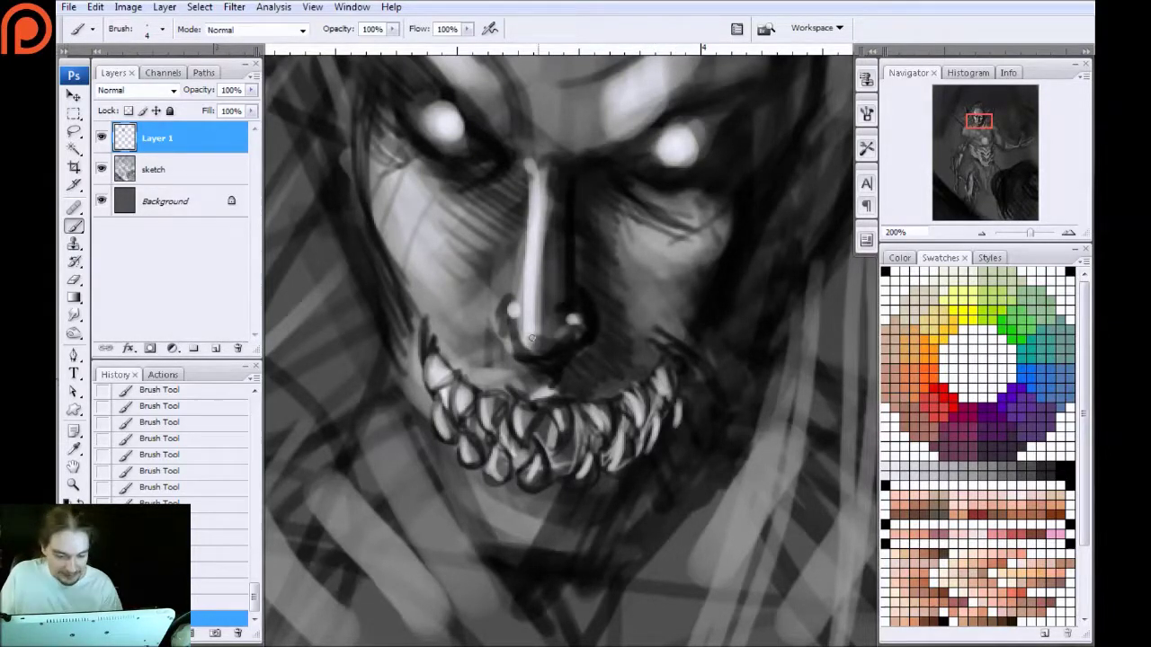
# Darken the gaps between the teeth and redefine the central fangs
pyautogui.moveTo(543, 423)
pyautogui.mouseDown()
pyautogui.moveTo(524, 463)
pyautogui.moveTo(506, 423)
pyautogui.moveTo(509, 461)
pyautogui.moveTo(443, 396)
pyautogui.mouseUp()
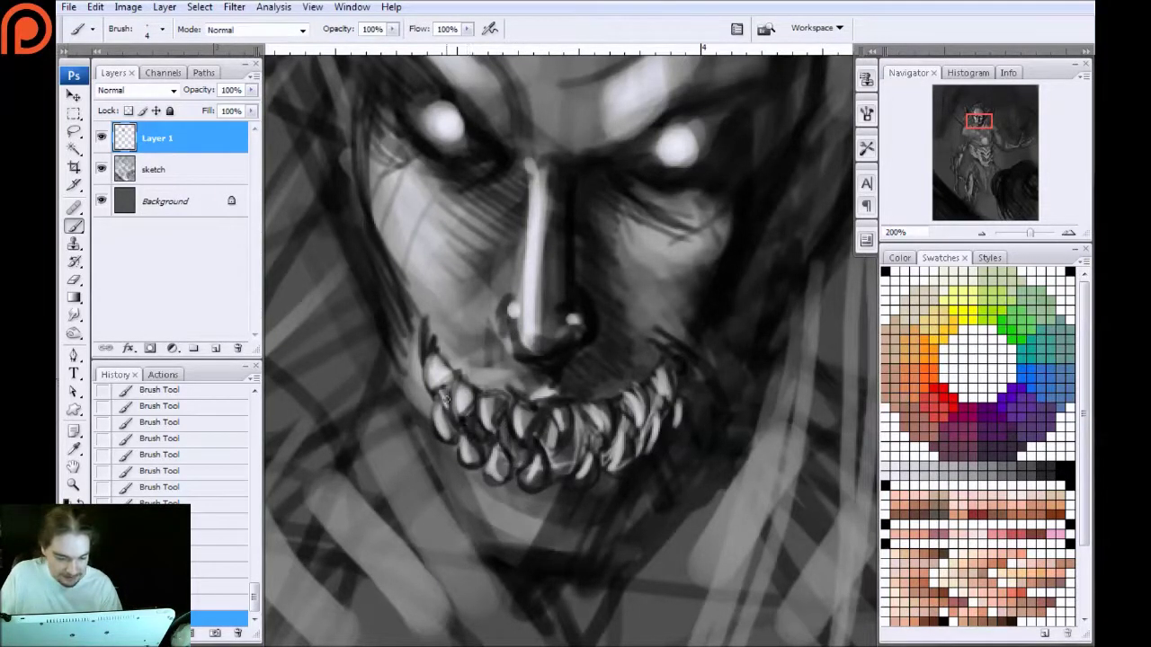
pyautogui.moveTo(527, 454)
pyautogui.mouseDown()
pyautogui.moveTo(554, 424)
pyautogui.moveTo(555, 463)
pyautogui.moveTo(552, 420)
pyautogui.moveTo(576, 416)
pyautogui.moveTo(585, 463)
pyautogui.moveTo(593, 432)
pyautogui.moveTo(598, 454)
pyautogui.moveTo(624, 430)
pyautogui.moveTo(634, 449)
pyautogui.moveTo(651, 432)
pyautogui.moveTo(647, 395)
pyautogui.moveTo(664, 418)
pyautogui.moveTo(680, 410)
pyautogui.mouseUp()
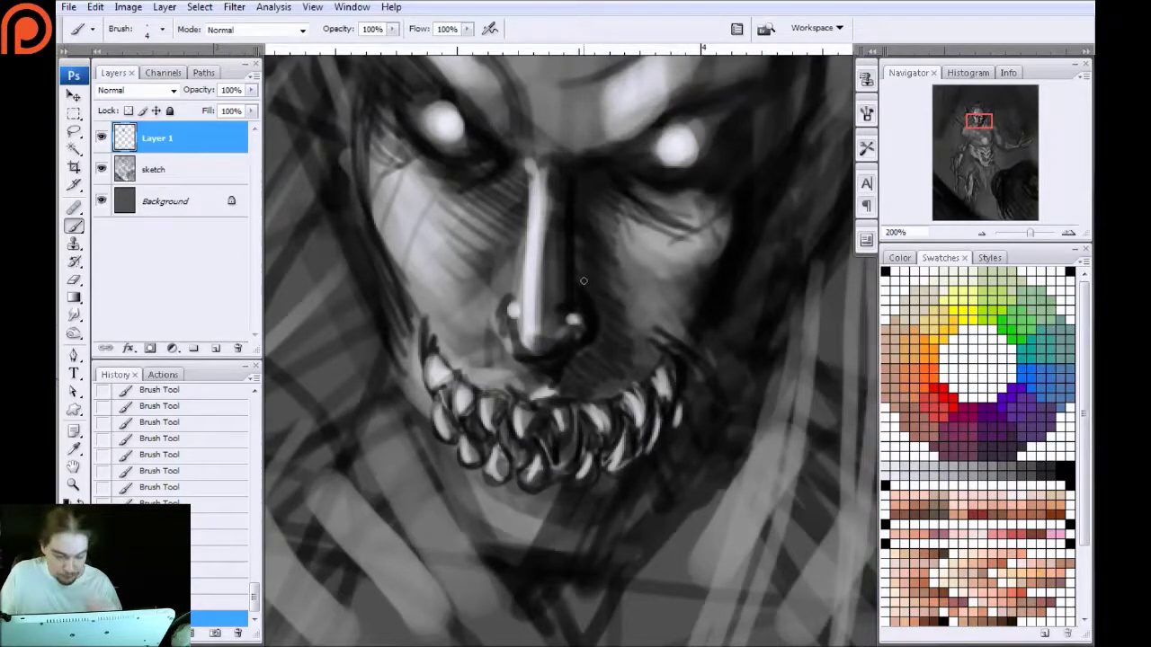
pyautogui.moveTo(573, 442)
pyautogui.mouseDown()
pyautogui.moveTo(542, 426)
pyautogui.moveTo(539, 455)
pyautogui.mouseUp()
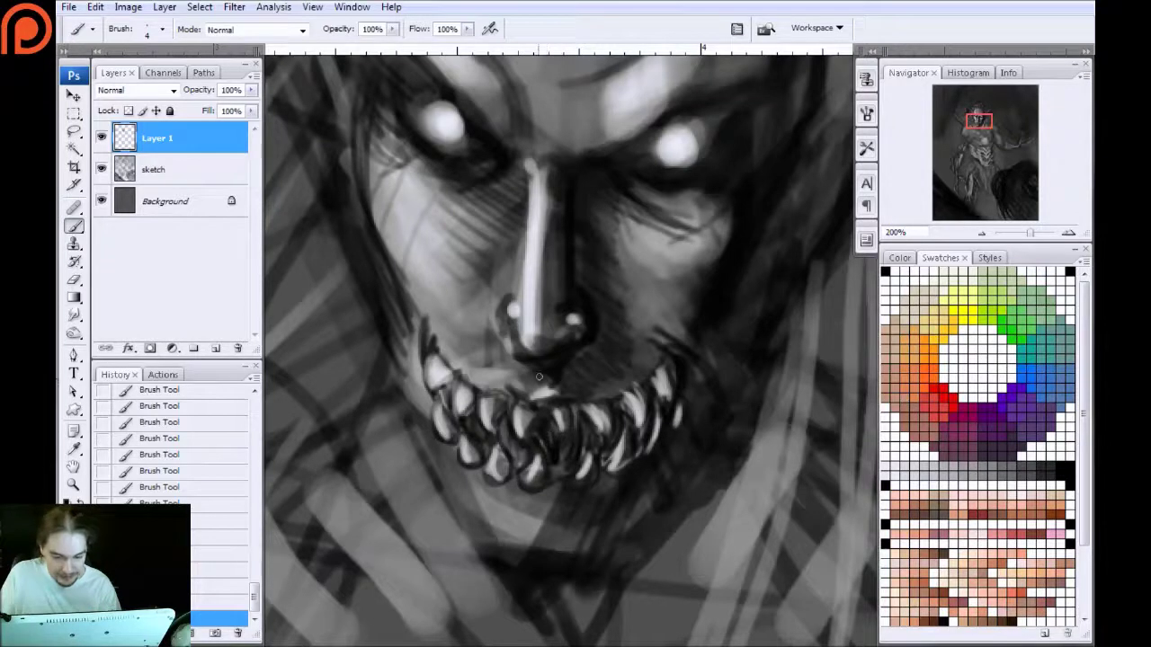
pyautogui.moveTo(549, 406); pyautogui.dragTo(554, 464)
pyautogui.moveTo(550, 423)
pyautogui.mouseDown()
pyautogui.moveTo(547, 406)
pyautogui.moveTo(555, 429)
pyautogui.moveTo(599, 448)
pyautogui.mouseUp()
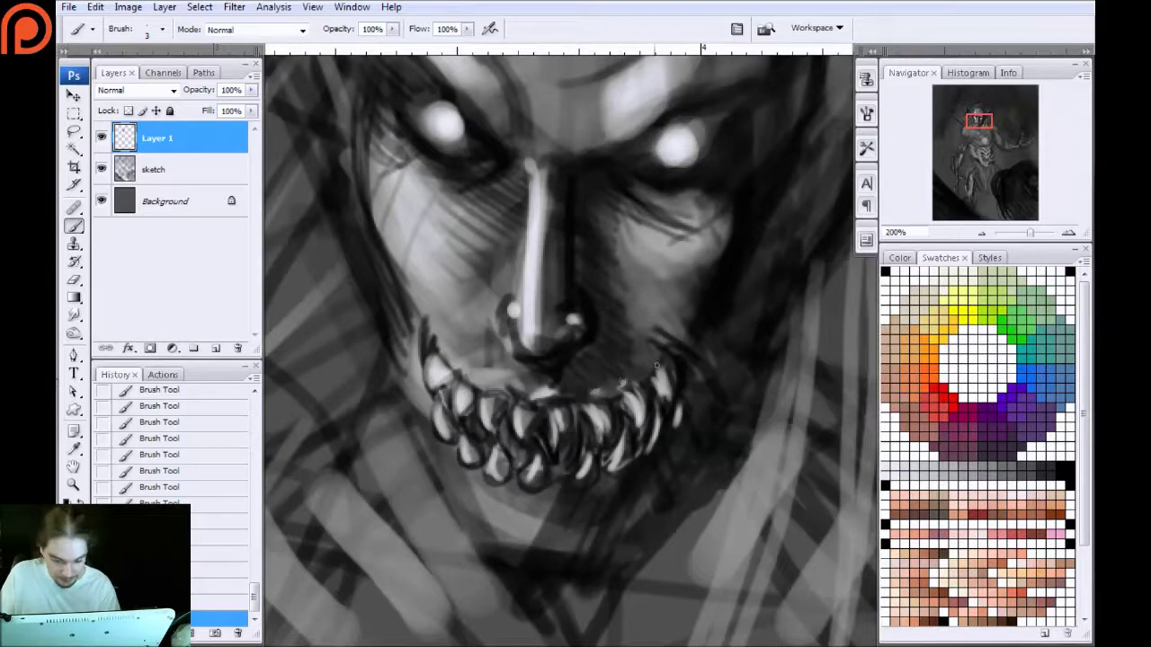
# Add thin light edges at both mouth corners and along the gum line under the lower teeth with size 3
pyautogui.moveTo(670, 343); pyautogui.dragTo(690, 355)
pyautogui.moveTo(430, 319); pyautogui.dragTo(414, 329)
pyautogui.moveTo(439, 424)
pyautogui.mouseDown()
pyautogui.moveTo(495, 472)
pyautogui.moveTo(531, 480)
pyautogui.moveTo(586, 478)
pyautogui.moveTo(580, 454)
pyautogui.mouseUp()
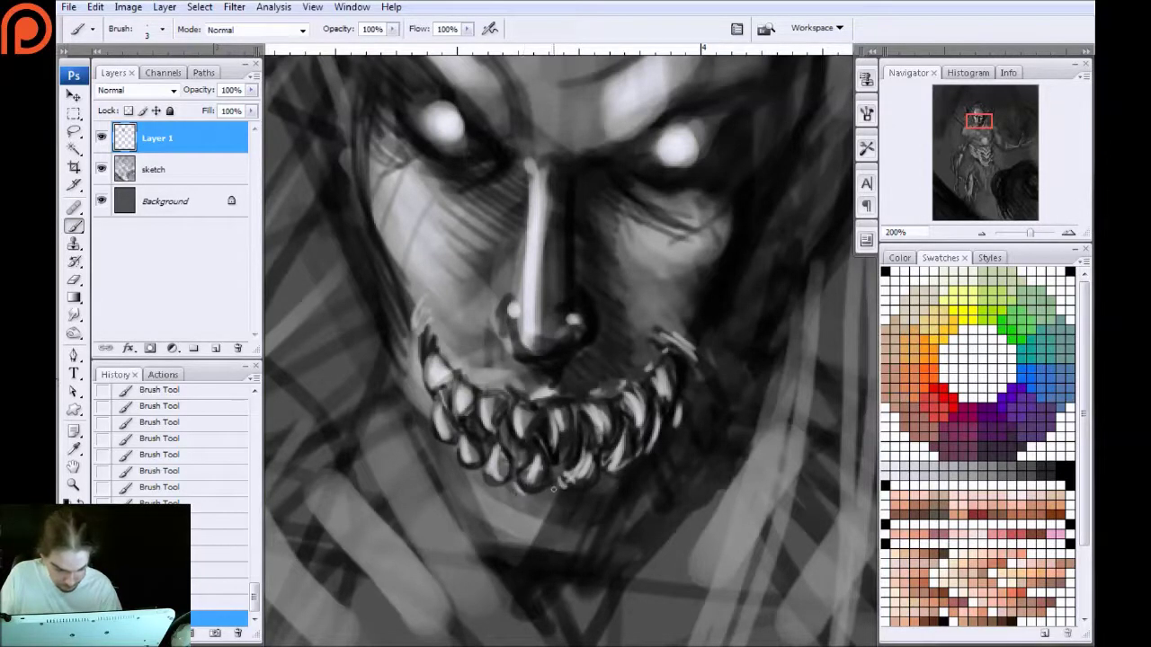
pyautogui.moveTo(551, 488); pyautogui.dragTo(545, 494)
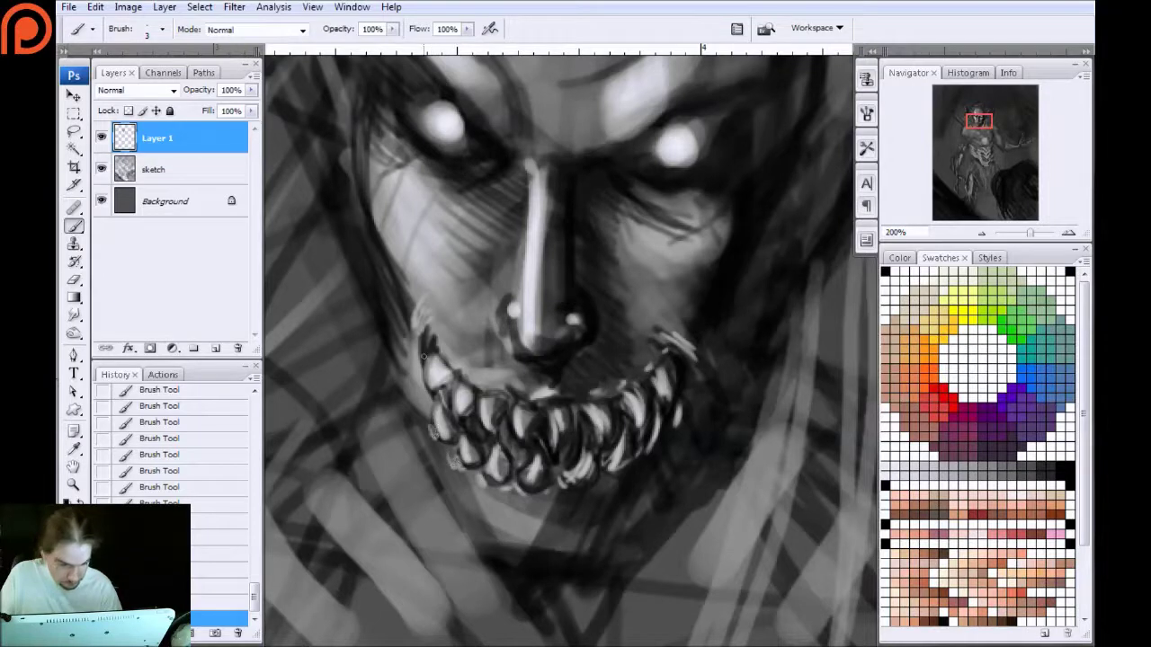
# Dab light gum bumps above the upper teeth and below the lower teeth with a size 5 brush
pyautogui.press(']')
pyautogui.moveTo(441, 348); pyautogui.dragTo(451, 338)
pyautogui.moveTo(466, 376)
pyautogui.mouseDown()
pyautogui.moveTo(476, 359)
pyautogui.moveTo(520, 394)
pyautogui.moveTo(548, 396)
pyautogui.moveTo(564, 367)
pyautogui.moveTo(587, 394)
pyautogui.moveTo(642, 376)
pyautogui.moveTo(661, 347)
pyautogui.mouseUp()
pyautogui.moveTo(645, 462)
pyautogui.mouseDown()
pyautogui.moveTo(655, 461)
pyautogui.moveTo(636, 457)
pyautogui.moveTo(619, 478)
pyautogui.mouseUp()
pyautogui.moveTo(565, 513)
pyautogui.mouseDown()
pyautogui.moveTo(572, 492)
pyautogui.moveTo(551, 442)
pyautogui.mouseUp()
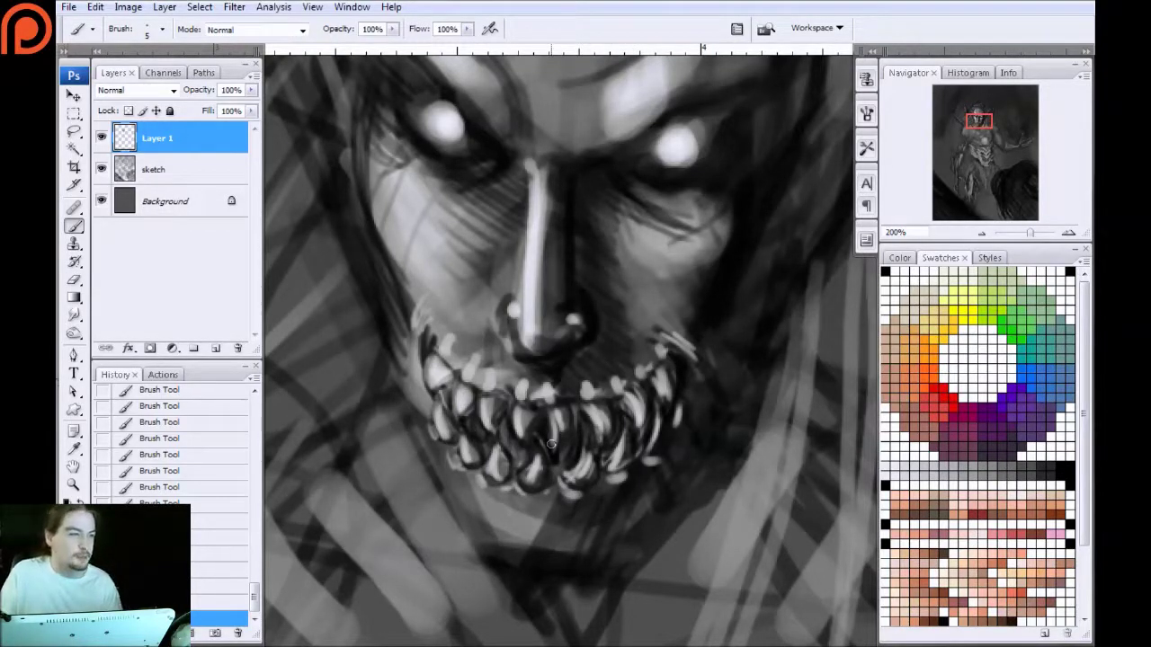
# Sample a dark tone beneath the nose and shade the nose bridge, nose tip and inner cheek with a size 20 brush
pyautogui.keyDown('alt'); pyautogui.click(559, 380); pyautogui.keyUp('alt')
pyautogui.press(']')
pyautogui.press(']')
pyautogui.press(']')
pyautogui.press(']')
pyautogui.press(']')
pyautogui.press(']')
pyautogui.press(']')
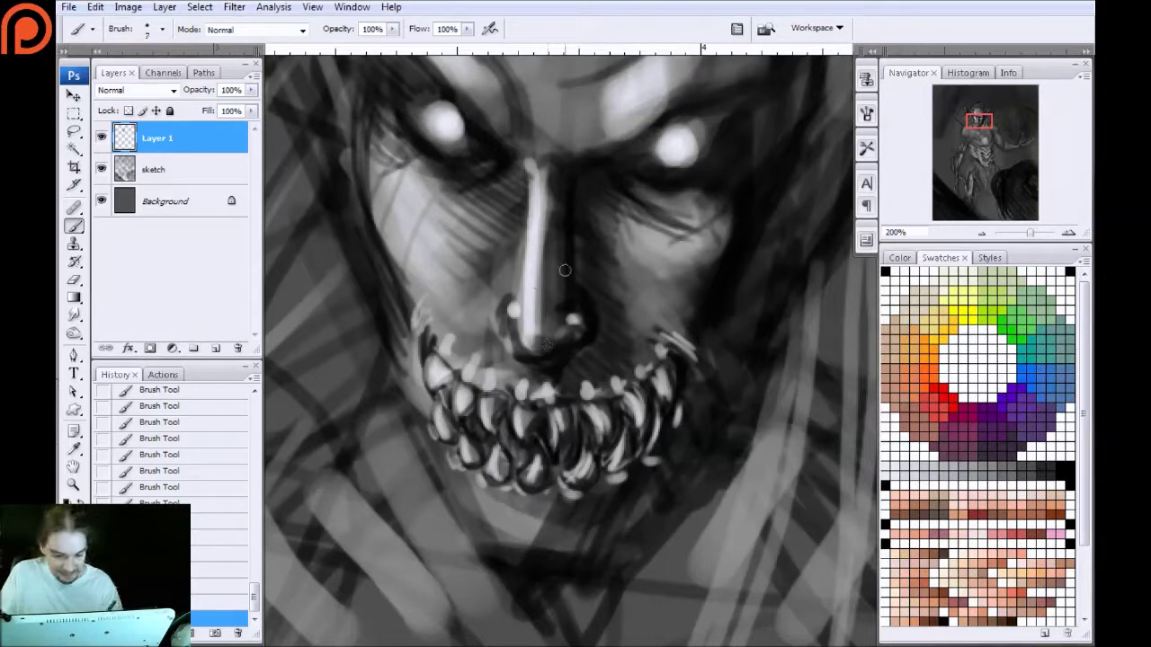
pyautogui.moveTo(564, 331); pyautogui.dragTo(554, 290)
pyautogui.moveTo(539, 166)
pyautogui.mouseDown()
pyautogui.moveTo(542, 185)
pyautogui.moveTo(532, 154)
pyautogui.moveTo(480, 279)
pyautogui.mouseUp()
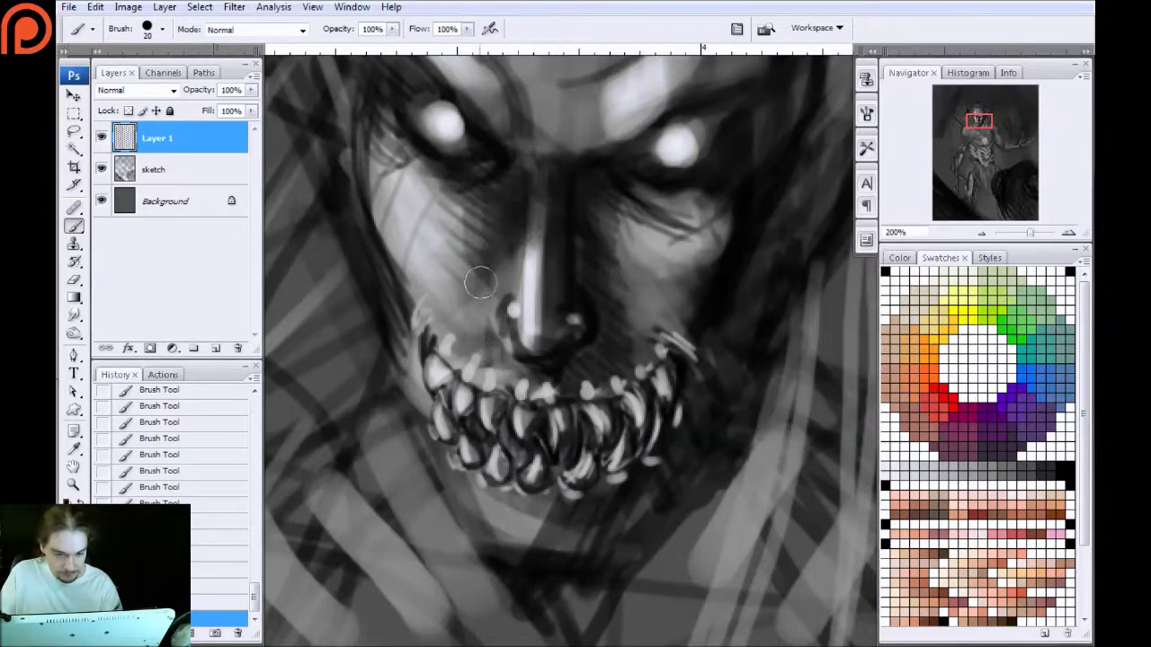
pyautogui.hotkey('ctrl', '-')
pyautogui.moveTo(437, 133); pyautogui.dragTo(389, 112)
pyautogui.moveTo(578, 323)
pyautogui.mouseDown()
pyautogui.moveTo(577, 358)
pyautogui.moveTo(549, 389)
pyautogui.mouseUp()
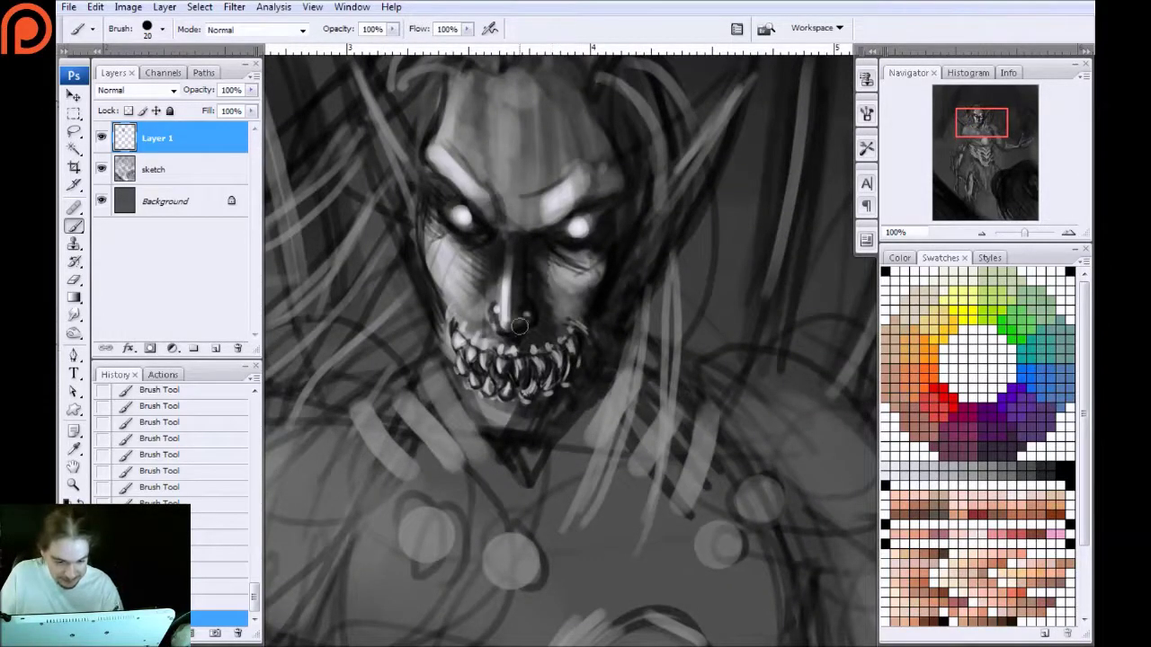
# Shade the right-hand ear and tone down the forehead with vertical strokes, enlarging the brush from 20 to 40
pyautogui.moveTo(726, 106)
pyautogui.mouseDown()
pyautogui.moveTo(676, 196)
pyautogui.moveTo(690, 194)
pyautogui.moveTo(665, 184)
pyautogui.mouseUp()
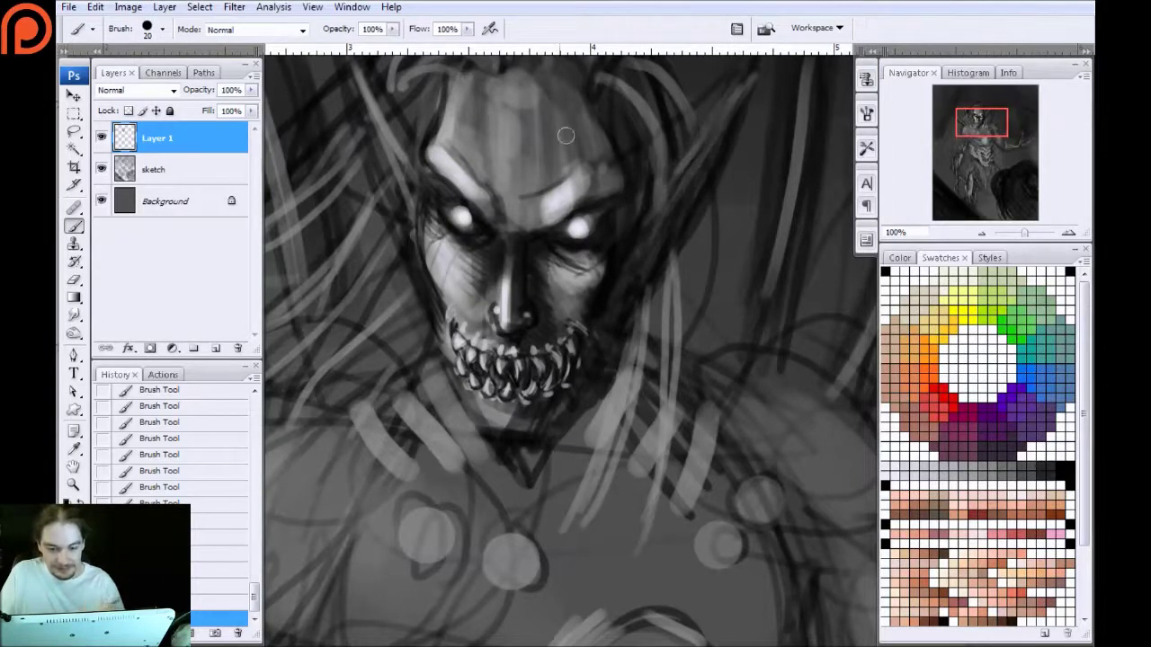
pyautogui.moveTo(560, 105); pyautogui.dragTo(562, 171)
pyautogui.moveTo(552, 141); pyautogui.dragTo(538, 223)
pyautogui.moveTo(520, 98); pyautogui.dragTo(509, 198)
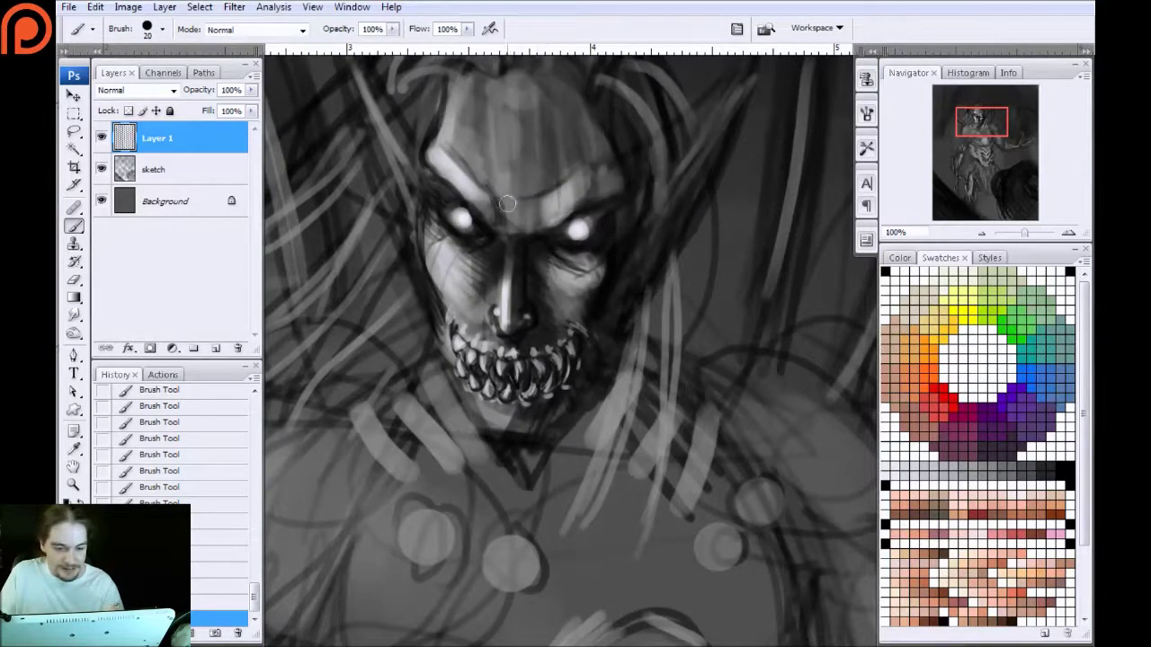
pyautogui.press(']')
pyautogui.press(']')
pyautogui.moveTo(524, 85); pyautogui.dragTo(494, 209)
pyautogui.moveTo(498, 104); pyautogui.dragTo(480, 202)
pyautogui.moveTo(482, 123); pyautogui.dragTo(465, 189)
pyautogui.moveTo(458, 83); pyautogui.dragTo(444, 165)
# Darken the cheeks, the sides of the nose and the left-hand mouth corner with a size 40 brush
pyautogui.moveTo(432, 241); pyautogui.dragTo(438, 290)
pyautogui.moveTo(431, 220)
pyautogui.mouseDown()
pyautogui.moveTo(470, 260)
pyautogui.moveTo(469, 301)
pyautogui.mouseUp()
pyautogui.moveTo(446, 236); pyautogui.dragTo(503, 313)
pyautogui.moveTo(502, 292)
pyautogui.mouseDown()
pyautogui.moveTo(501, 333)
pyautogui.moveTo(469, 384)
pyautogui.moveTo(431, 272)
pyautogui.moveTo(483, 319)
pyautogui.moveTo(496, 302)
pyautogui.moveTo(514, 312)
pyautogui.moveTo(572, 369)
pyautogui.moveTo(565, 339)
pyautogui.moveTo(506, 387)
pyautogui.moveTo(531, 356)
pyautogui.mouseUp()
pyautogui.moveTo(556, 297); pyautogui.dragTo(574, 252)
pyautogui.hotkey('ctrl', '-')
pyautogui.hotkey('ctrl', '-')
pyautogui.hotkey('ctrl', '-')
pyautogui.hotkey('ctrl', '+')
pyautogui.hotkey('ctrl', '+')
pyautogui.hotkey('ctrl', '+')
pyautogui.hotkey('ctrl', '+')
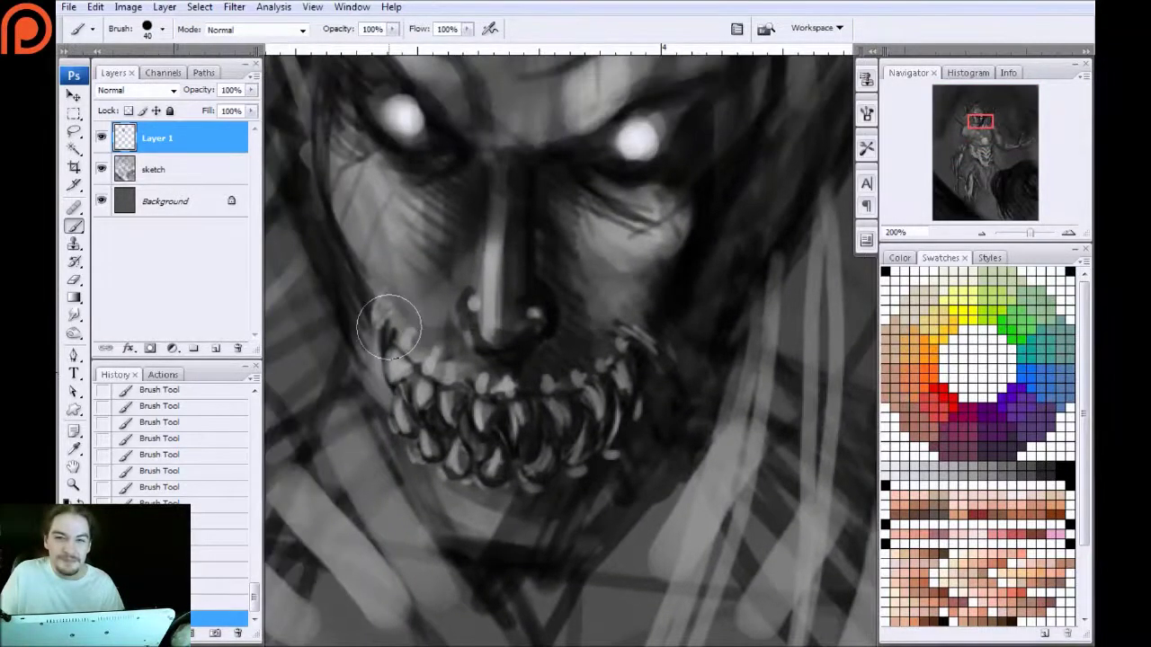
pyautogui.moveTo(366, 311); pyautogui.dragTo(381, 342)
# Outline the left-hand cheek, jawline and chin with thin dark strokes using a size 4 brush
pyautogui.press('[')
pyautogui.press('[')
pyautogui.press('[')
pyautogui.press('[')
pyautogui.press('[')
pyautogui.press('[')
pyautogui.press('[')
pyautogui.press('[')
pyautogui.press('[')
pyautogui.press('[')
pyautogui.moveTo(349, 167); pyautogui.dragTo(400, 338)
pyautogui.moveTo(349, 237)
pyautogui.mouseDown()
pyautogui.moveTo(422, 327)
pyautogui.moveTo(483, 320)
pyautogui.moveTo(461, 339)
pyautogui.moveTo(384, 318)
pyautogui.moveTo(405, 358)
pyautogui.mouseUp()
pyautogui.moveTo(363, 315); pyautogui.dragTo(408, 452)
pyautogui.moveTo(373, 355); pyautogui.dragTo(457, 566)
pyautogui.moveTo(406, 454); pyautogui.dragTo(462, 561)
pyautogui.moveTo(447, 532)
pyautogui.mouseDown()
pyautogui.moveTo(501, 565)
pyautogui.moveTo(480, 563)
pyautogui.mouseUp()
pyautogui.moveTo(566, 566); pyautogui.dragTo(436, 544)
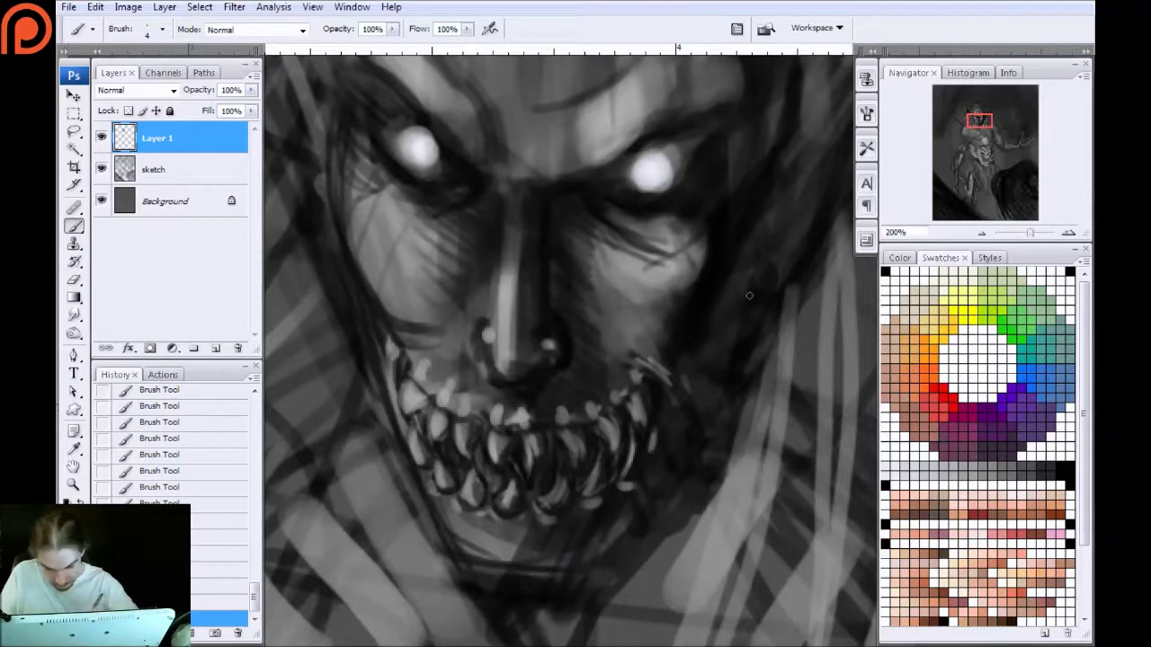
# Deepen the shadow along the right-hand cheek, temple and jaw, starting with a size 8 brush and enlarging it for the jaw
pyautogui.press(']')
pyautogui.press(']')
pyautogui.press(']')
pyautogui.moveTo(679, 310); pyautogui.dragTo(656, 333)
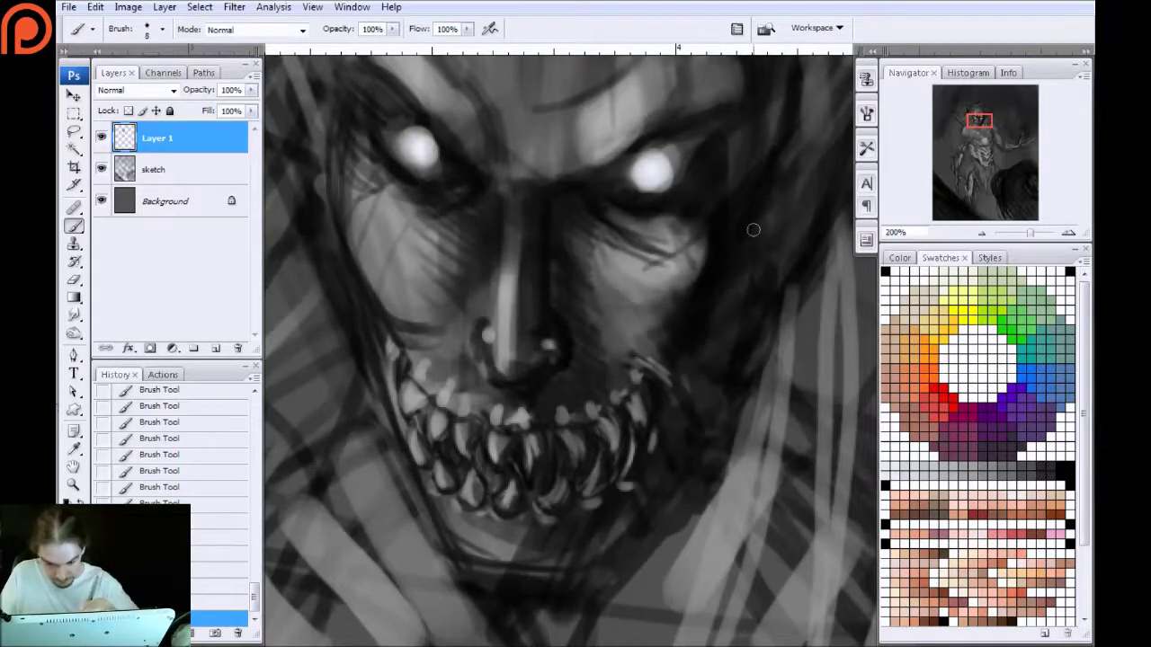
pyautogui.moveTo(696, 292); pyautogui.dragTo(658, 330)
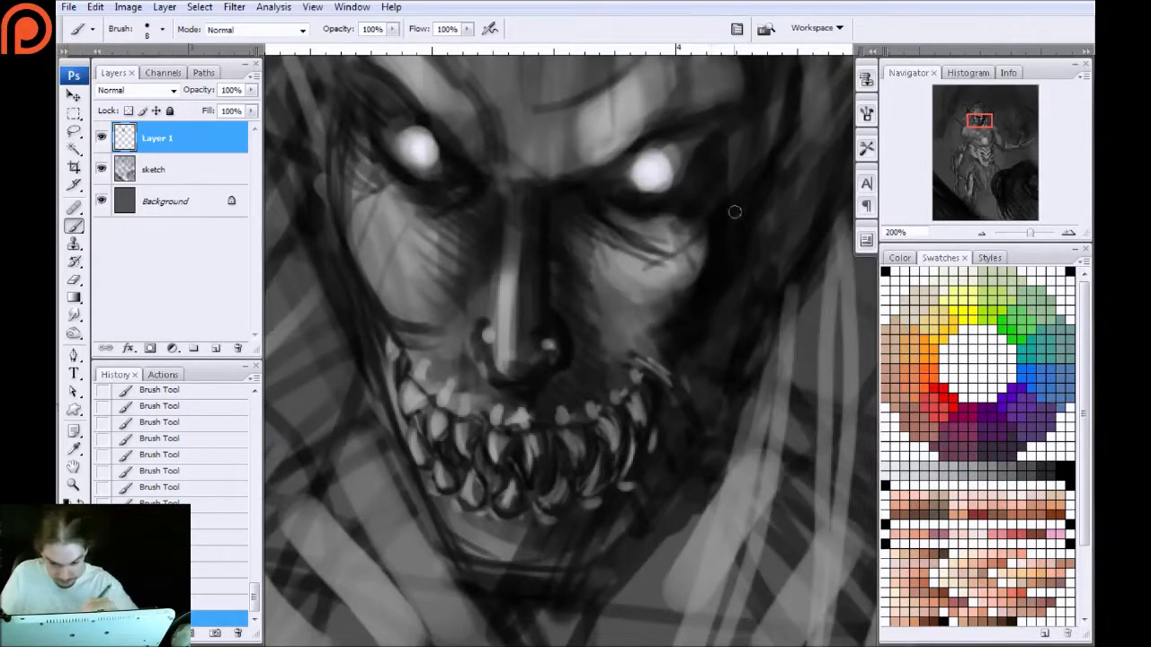
pyautogui.moveTo(737, 189)
pyautogui.mouseDown()
pyautogui.moveTo(716, 135)
pyautogui.moveTo(740, 166)
pyautogui.mouseUp()
pyautogui.press(']')
pyautogui.press(']')
pyautogui.press(']')
pyautogui.moveTo(733, 286); pyautogui.dragTo(685, 396)
pyautogui.moveTo(724, 306); pyautogui.dragTo(634, 538)
# Darken the fold above the right-hand mouth corner with size 6, and the nose bridge and area beneath the nose with size 9
pyautogui.press('[')
pyautogui.press('[')
pyautogui.press('[')
pyautogui.press('[')
pyautogui.moveTo(636, 359)
pyautogui.mouseDown()
pyautogui.moveTo(607, 340)
pyautogui.moveTo(673, 392)
pyautogui.moveTo(573, 347)
pyautogui.moveTo(660, 381)
pyautogui.moveTo(585, 324)
pyautogui.moveTo(599, 328)
pyautogui.moveTo(648, 384)
pyautogui.moveTo(555, 336)
pyautogui.moveTo(632, 364)
pyautogui.moveTo(588, 352)
pyautogui.moveTo(595, 390)
pyautogui.mouseUp()
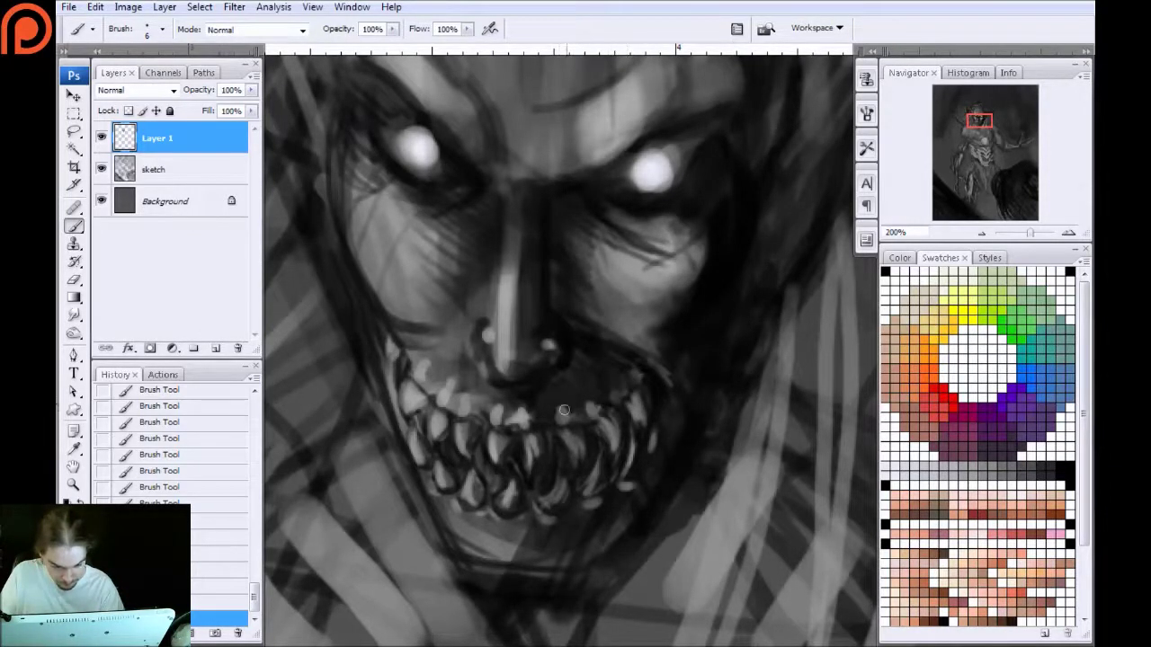
pyautogui.moveTo(521, 232)
pyautogui.mouseDown()
pyautogui.moveTo(514, 376)
pyautogui.moveTo(509, 266)
pyautogui.moveTo(495, 290)
pyautogui.mouseUp()
pyautogui.press(']')
pyautogui.press(']')
pyautogui.press(']')
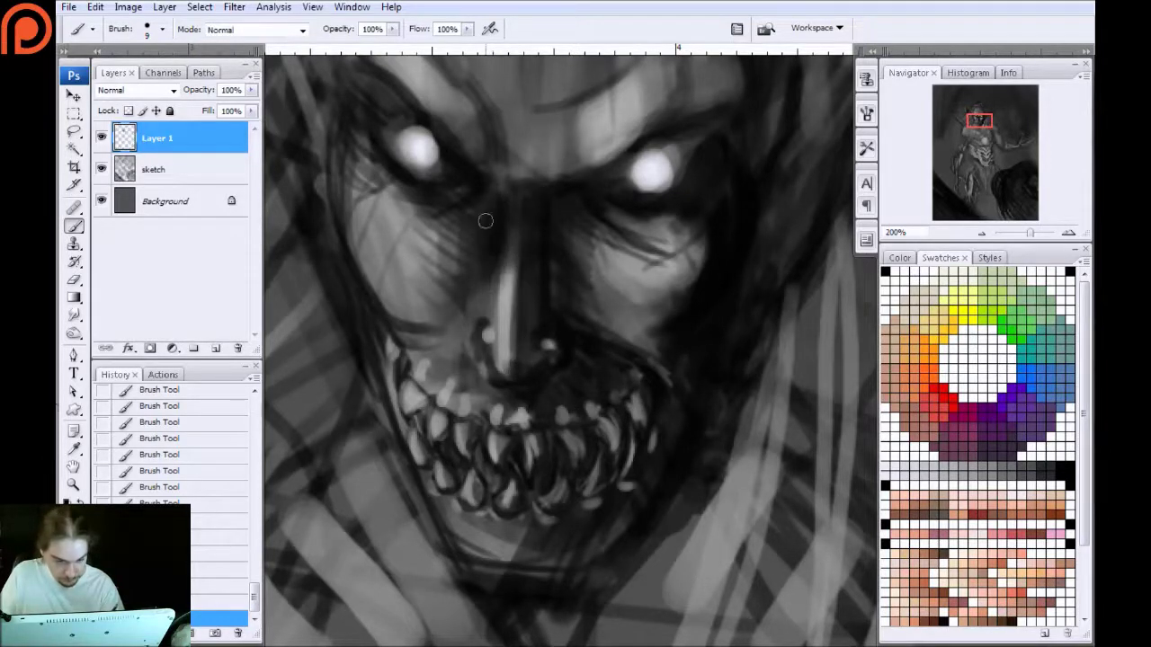
pyautogui.moveTo(486, 364); pyautogui.dragTo(502, 428)
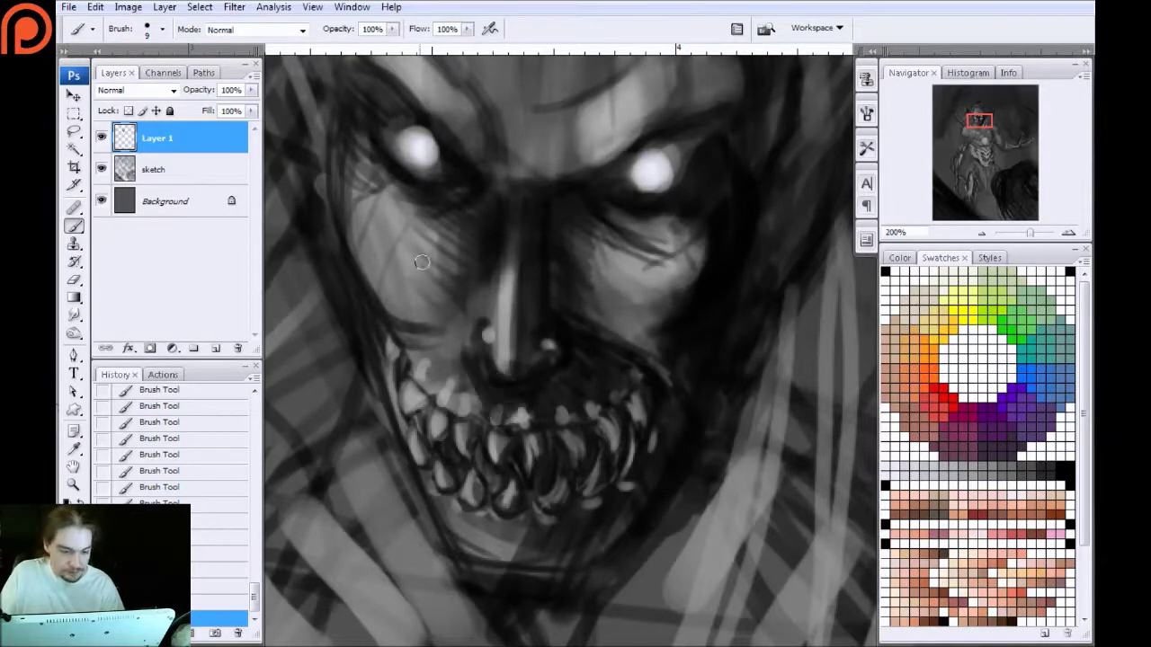
# Smooth the left-hand cheek with a size 30 brush, then brighten its edge, the under-eye area and the nose highlights with size 6
pyautogui.press(']')
pyautogui.press(']')
pyautogui.press(']')
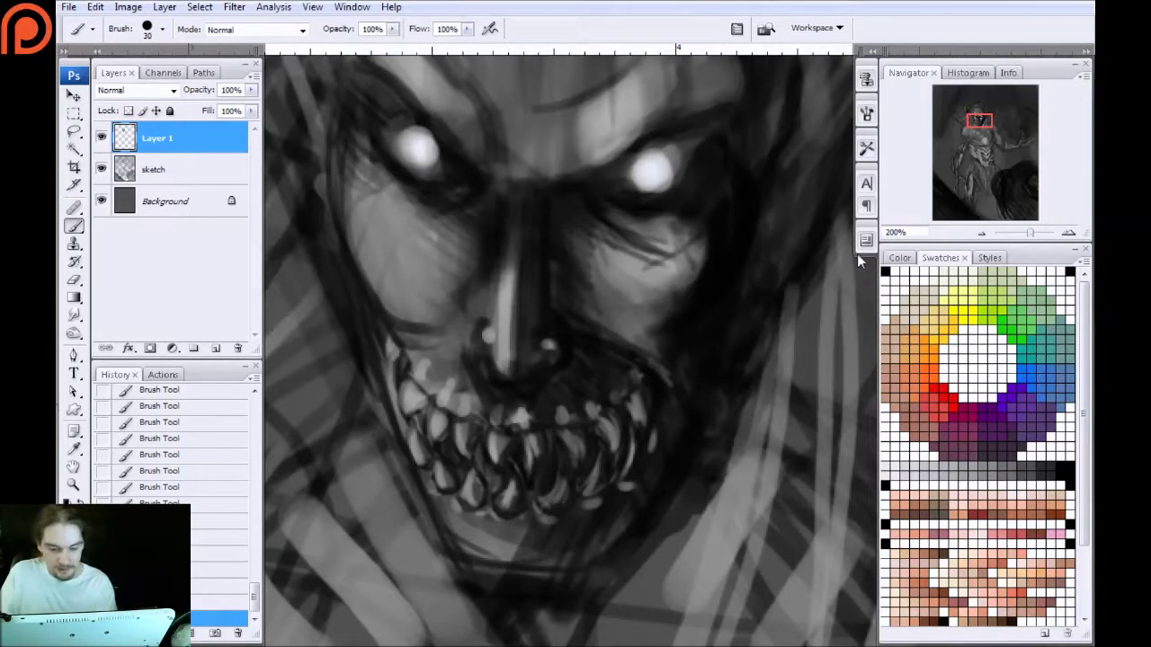
pyautogui.press('[')
pyautogui.press('[')
pyautogui.press('[')
pyautogui.press('[')
pyautogui.press('[')
pyautogui.press('[')
pyautogui.moveTo(405, 187)
pyautogui.mouseDown()
pyautogui.moveTo(381, 164)
pyautogui.moveTo(411, 199)
pyautogui.moveTo(364, 176)
pyautogui.moveTo(362, 270)
pyautogui.moveTo(426, 239)
pyautogui.mouseUp()
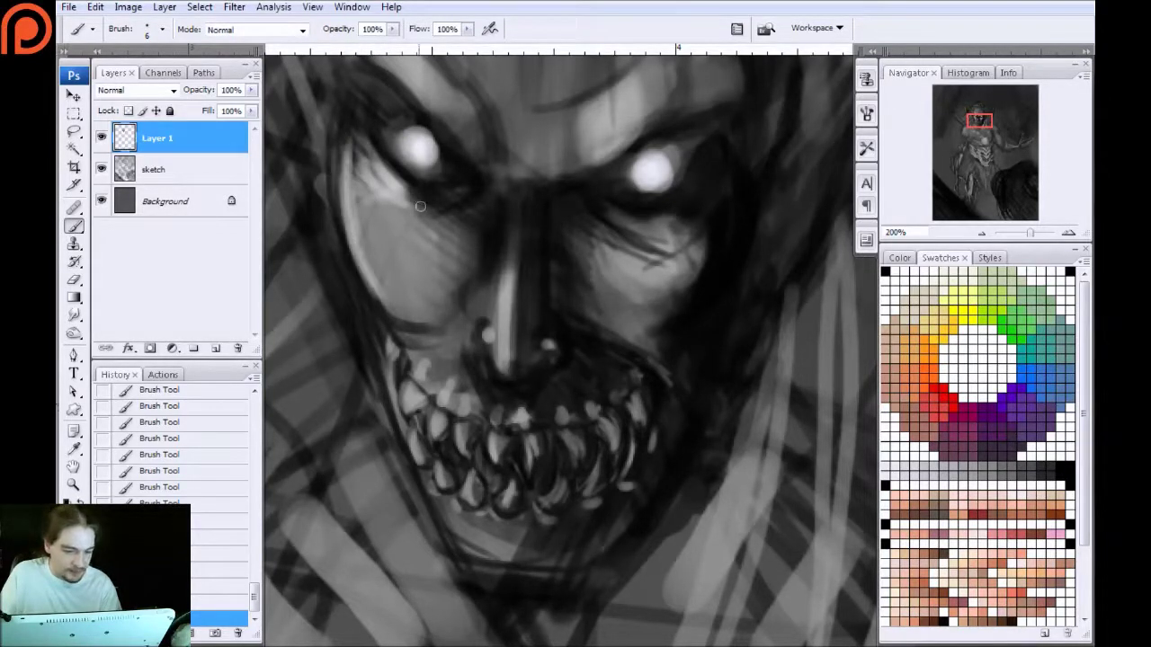
pyautogui.moveTo(509, 267); pyautogui.dragTo(503, 361)
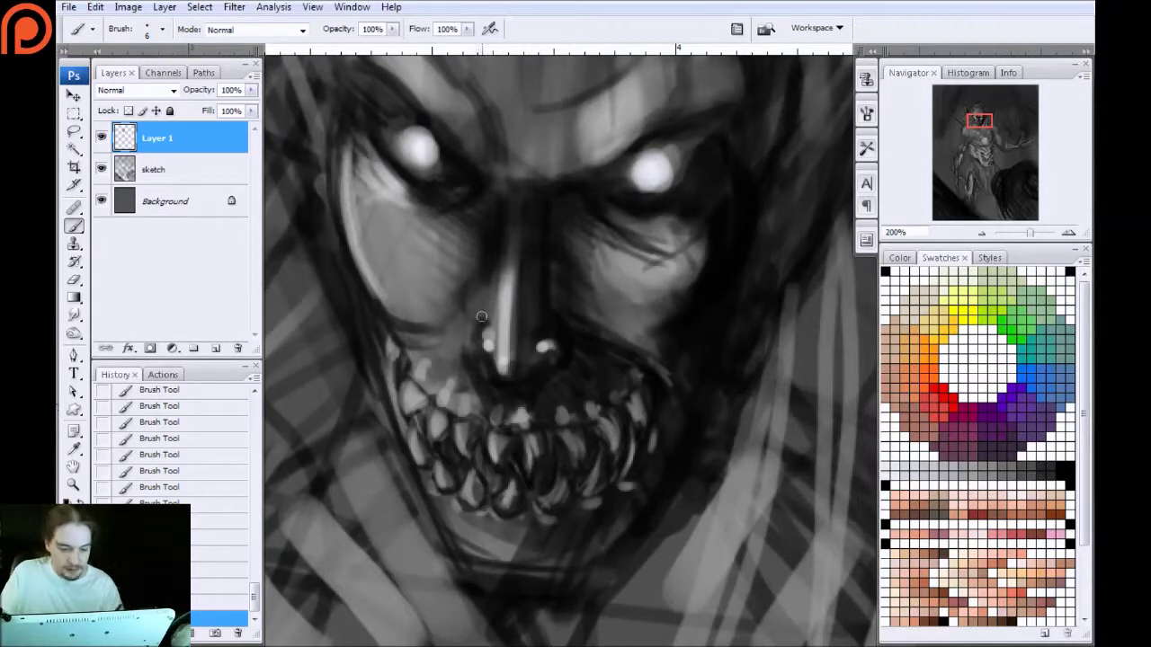
# Darken the left-hand inner cheek and paint over the nose bridge highlight with progressively larger dark strokes
pyautogui.moveTo(457, 315); pyautogui.dragTo(469, 256)
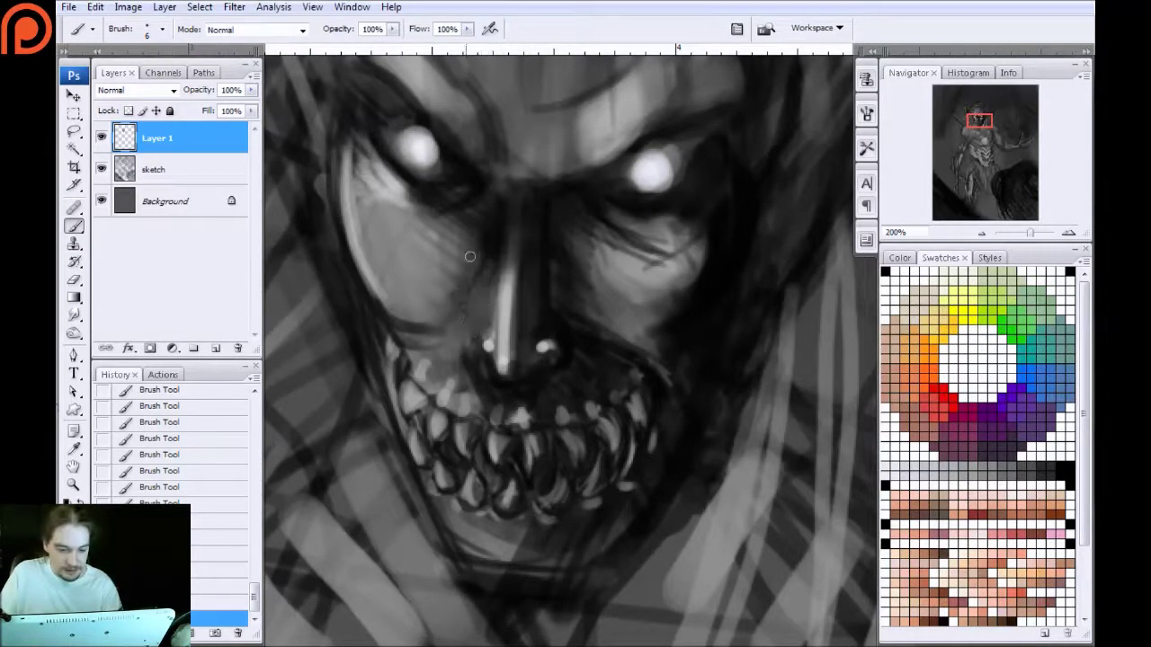
pyautogui.moveTo(459, 305)
pyautogui.mouseDown()
pyautogui.moveTo(482, 255)
pyautogui.moveTo(482, 291)
pyautogui.moveTo(462, 263)
pyautogui.moveTo(445, 268)
pyautogui.moveTo(470, 219)
pyautogui.moveTo(494, 203)
pyautogui.moveTo(463, 261)
pyautogui.moveTo(462, 231)
pyautogui.moveTo(436, 222)
pyautogui.mouseUp()
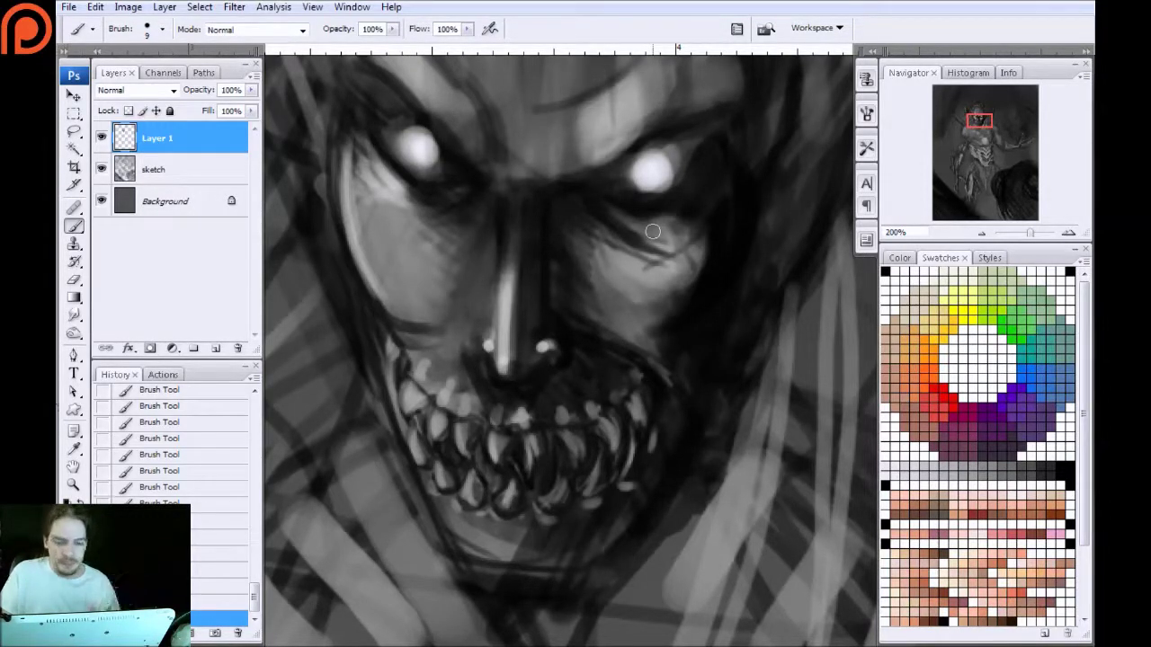
pyautogui.moveTo(517, 268)
pyautogui.mouseDown()
pyautogui.moveTo(501, 369)
pyautogui.moveTo(481, 351)
pyautogui.mouseUp()
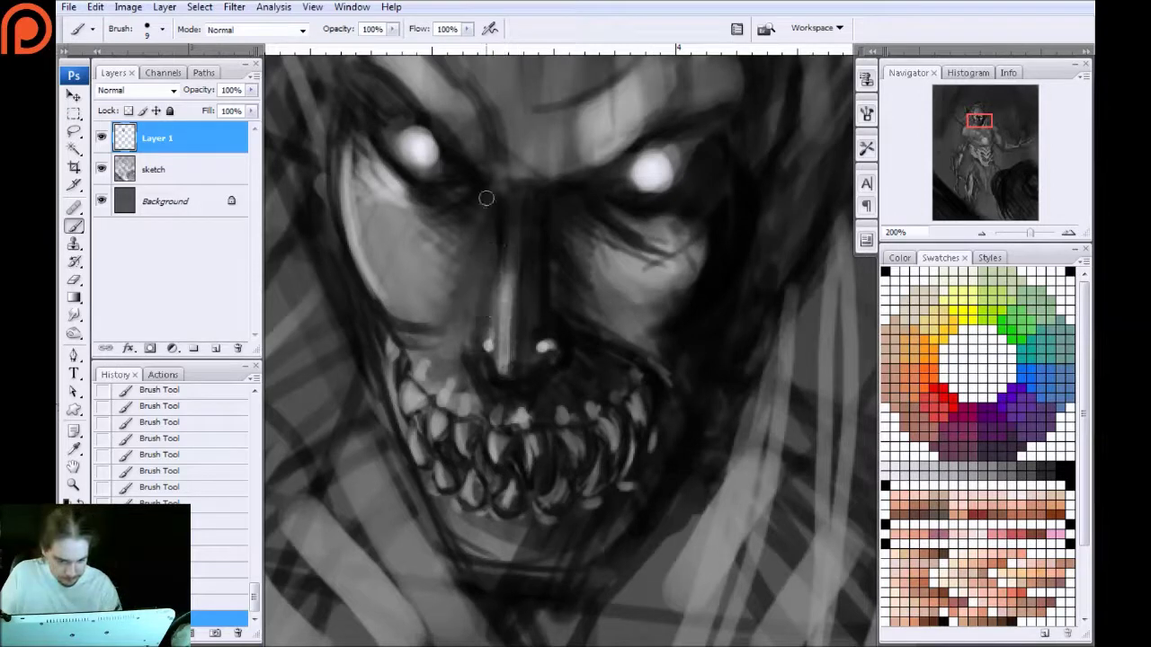
pyautogui.moveTo(476, 258); pyautogui.dragTo(442, 338)
pyautogui.press(']')
pyautogui.press(']')
pyautogui.press(']')
pyautogui.press(']')
pyautogui.moveTo(496, 236)
pyautogui.mouseDown()
pyautogui.moveTo(411, 288)
pyautogui.moveTo(404, 226)
pyautogui.moveTo(483, 257)
pyautogui.moveTo(536, 193)
pyautogui.mouseUp()
pyautogui.moveTo(480, 234); pyautogui.dragTo(499, 364)
pyautogui.moveTo(513, 211); pyautogui.dragTo(492, 367)
pyautogui.press('[')
pyautogui.press('[')
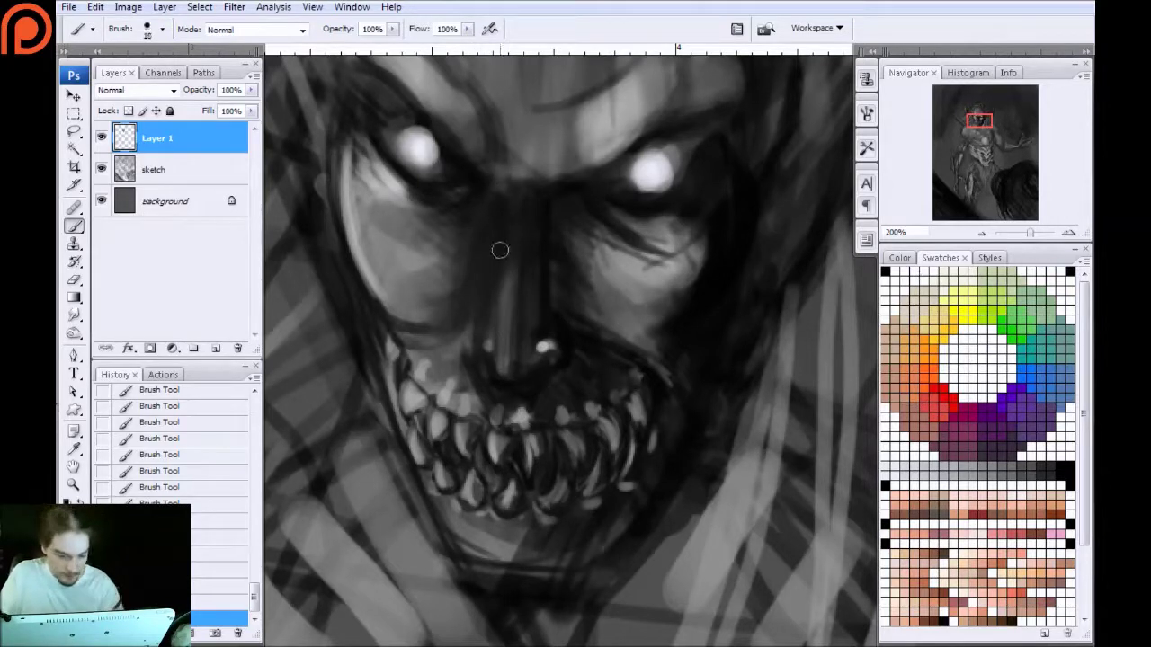
# Add thin light lines along both sides of the nose bridge, the nostrils, the nose's underside and beneath the right-hand eye
pyautogui.moveTo(508, 227)
pyautogui.mouseDown()
pyautogui.moveTo(495, 358)
pyautogui.moveTo(496, 345)
pyautogui.mouseUp()
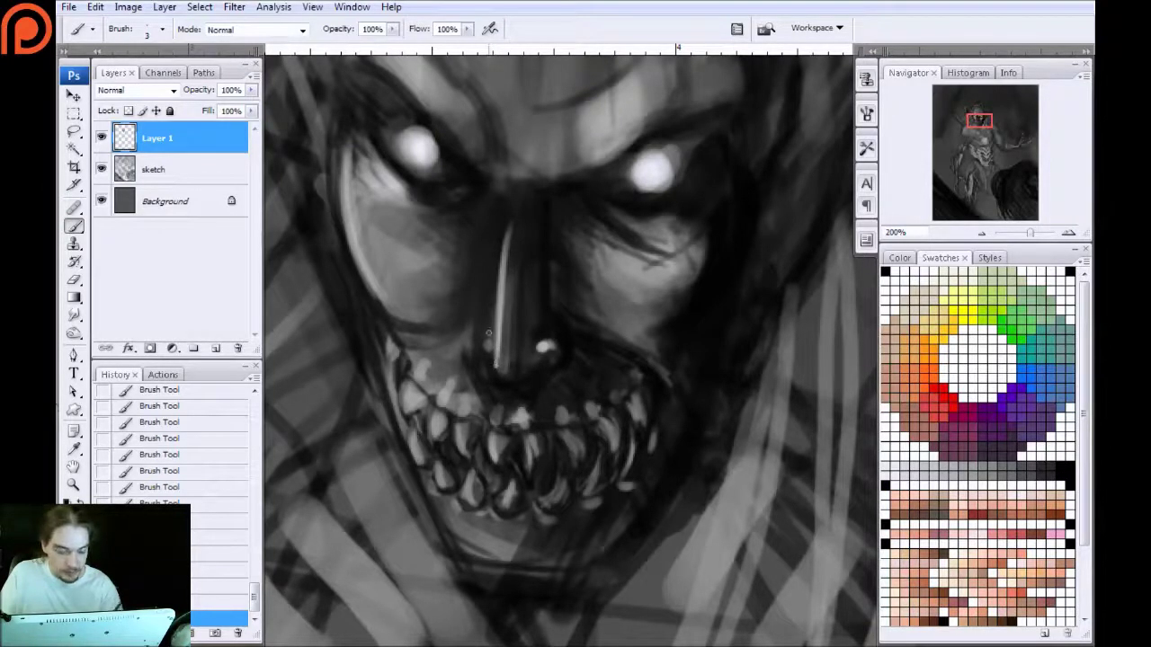
pyautogui.click(543, 345)
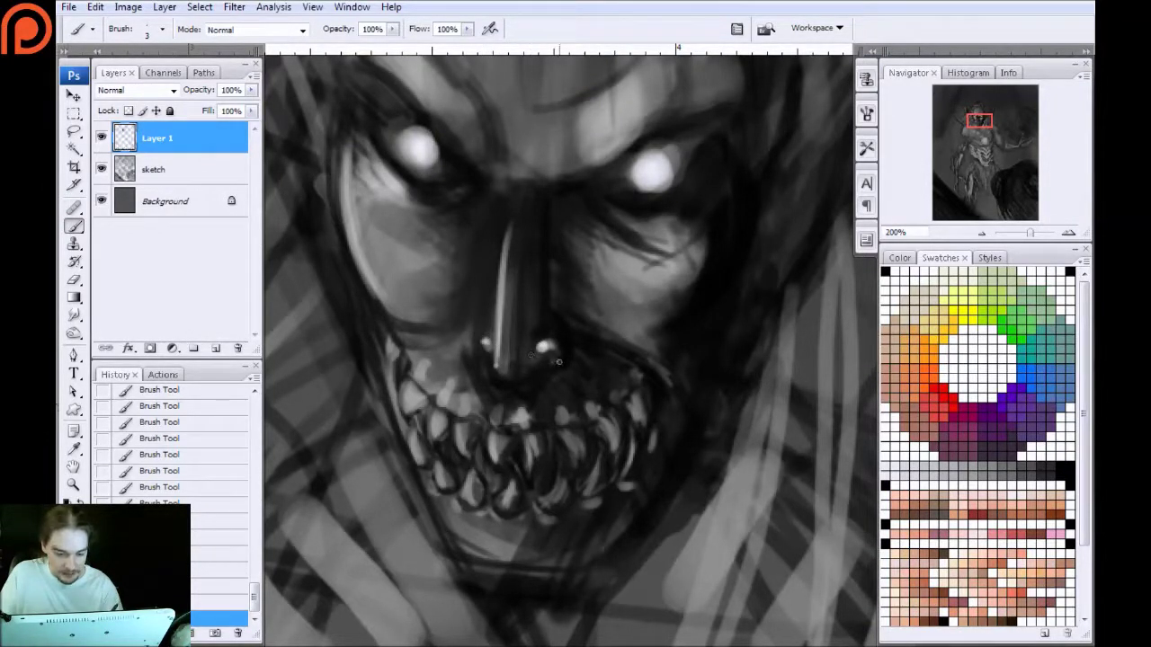
pyautogui.press(']')
pyautogui.press(']')
pyautogui.click(558, 361)
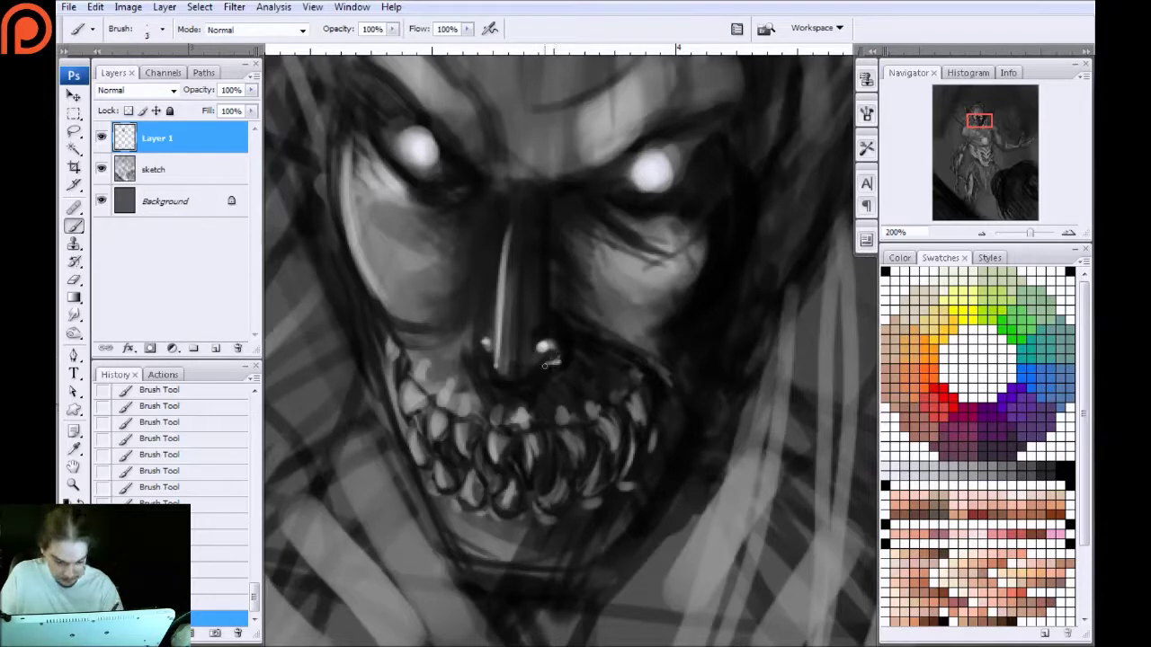
pyautogui.moveTo(507, 213); pyautogui.dragTo(497, 315)
pyautogui.moveTo(541, 231)
pyautogui.mouseDown()
pyautogui.moveTo(538, 300)
pyautogui.moveTo(541, 261)
pyautogui.mouseUp()
pyautogui.press('[')
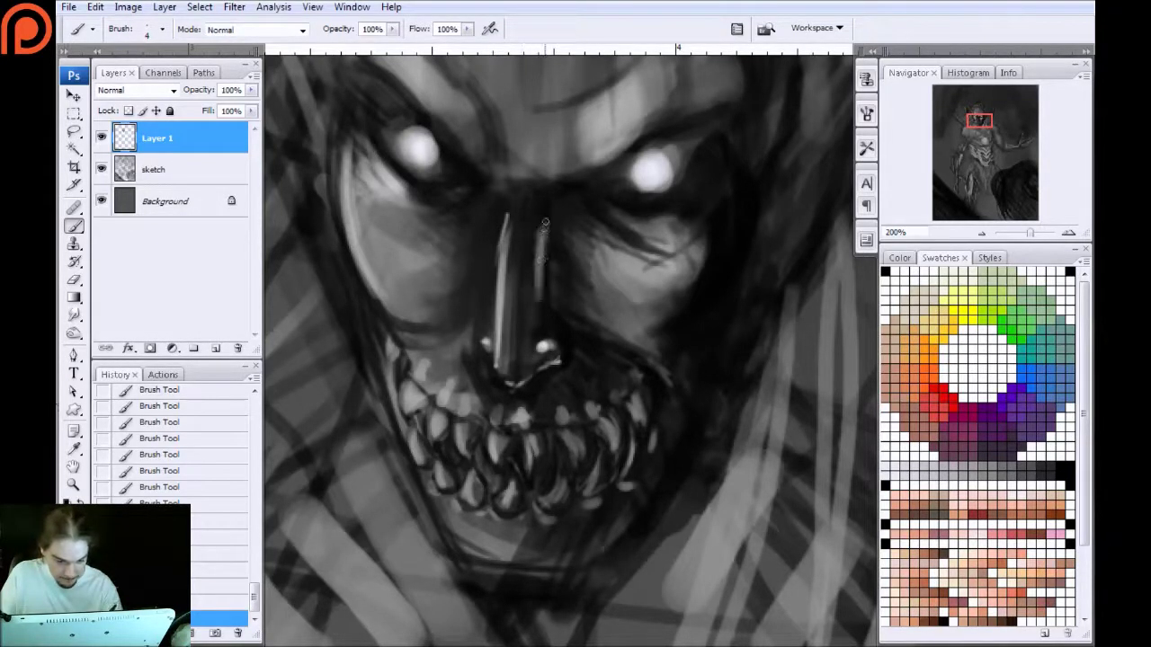
pyautogui.moveTo(565, 198)
pyautogui.mouseDown()
pyautogui.moveTo(594, 232)
pyautogui.moveTo(589, 212)
pyautogui.moveTo(623, 240)
pyautogui.moveTo(665, 256)
pyautogui.mouseUp()
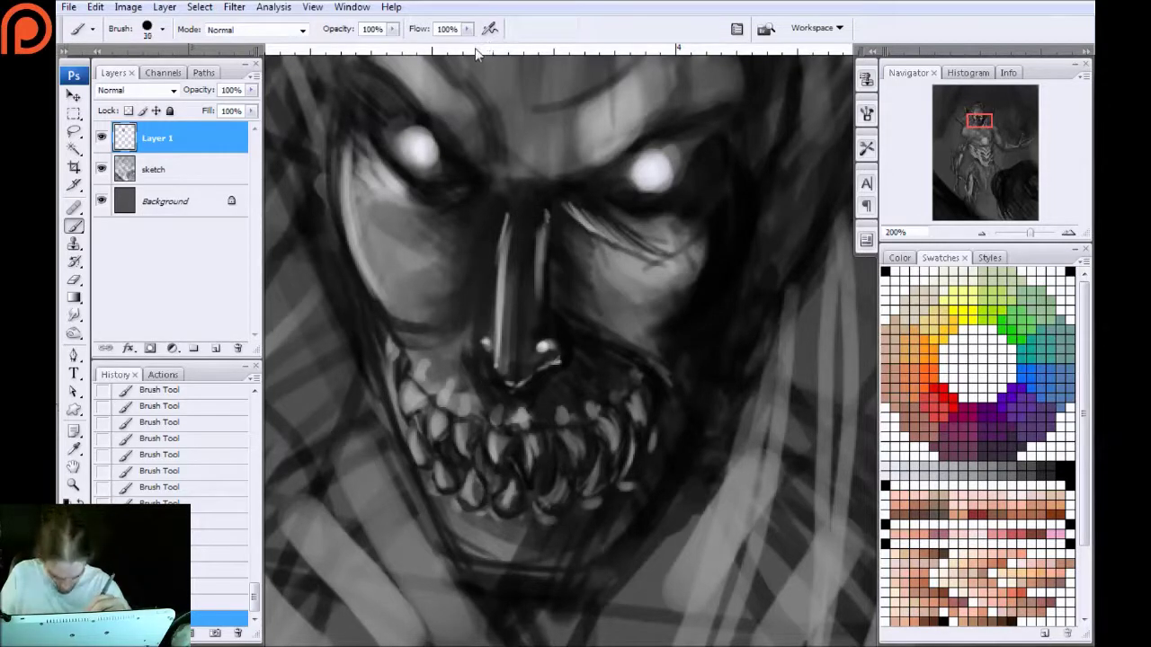
# Reshape both round glowing eyes into slanted, pointed white almond shapes with a small brush
pyautogui.press('[')
pyautogui.press('[')
pyautogui.press('[')
pyautogui.press('[')
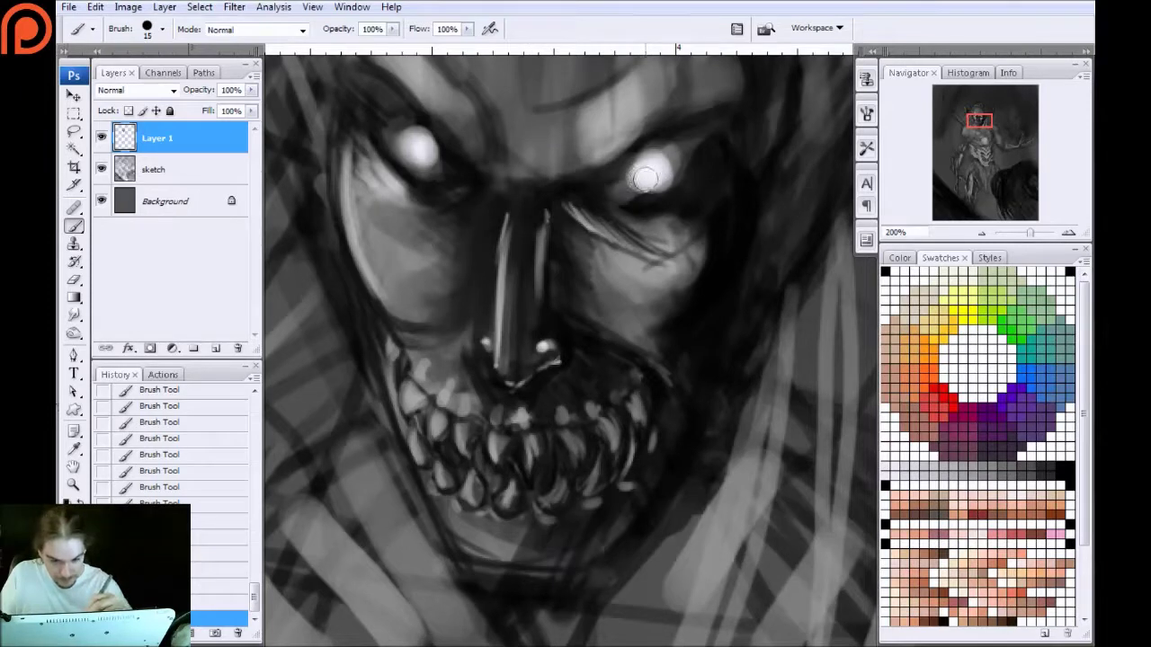
pyautogui.press('[')
pyautogui.press('[')
pyautogui.press('[')
pyautogui.press('[')
pyautogui.moveTo(619, 189)
pyautogui.mouseDown()
pyautogui.moveTo(680, 153)
pyautogui.moveTo(665, 180)
pyautogui.moveTo(597, 192)
pyautogui.mouseUp()
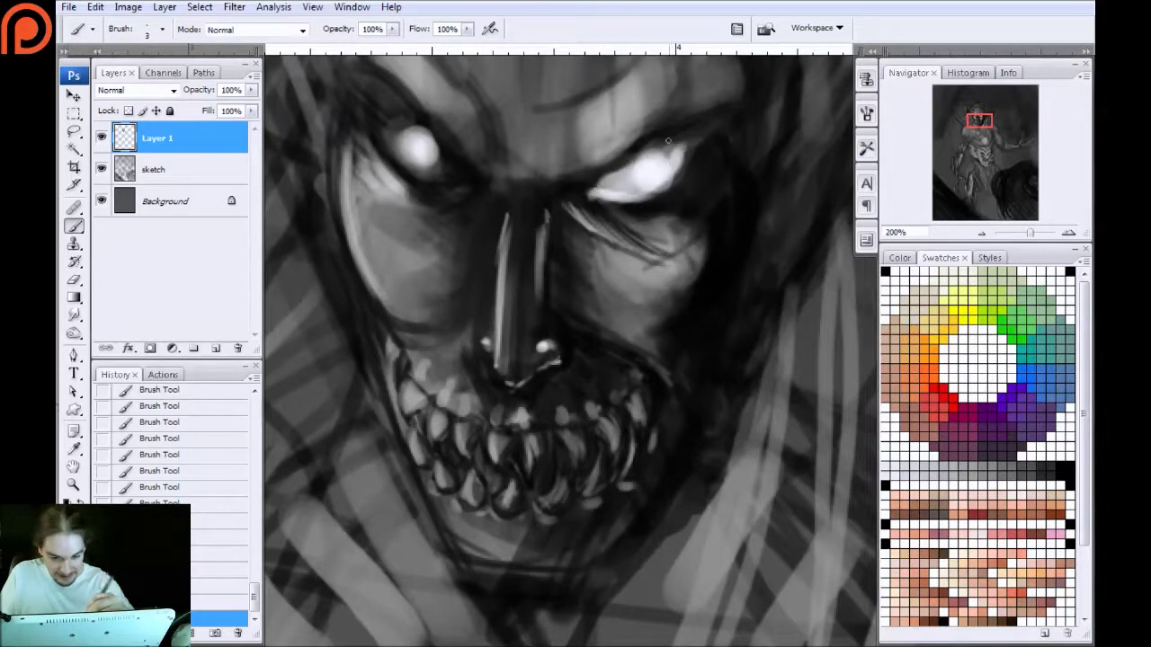
pyautogui.moveTo(667, 151)
pyautogui.mouseDown()
pyautogui.moveTo(616, 189)
pyautogui.moveTo(634, 191)
pyautogui.moveTo(674, 155)
pyautogui.mouseUp()
pyautogui.moveTo(457, 177); pyautogui.dragTo(384, 119)
pyautogui.moveTo(457, 184); pyautogui.dragTo(385, 124)
pyautogui.moveTo(438, 158)
pyautogui.mouseDown()
pyautogui.moveTo(440, 172)
pyautogui.moveTo(381, 126)
pyautogui.moveTo(432, 180)
pyautogui.moveTo(400, 158)
pyautogui.moveTo(463, 189)
pyautogui.moveTo(417, 170)
pyautogui.mouseUp()
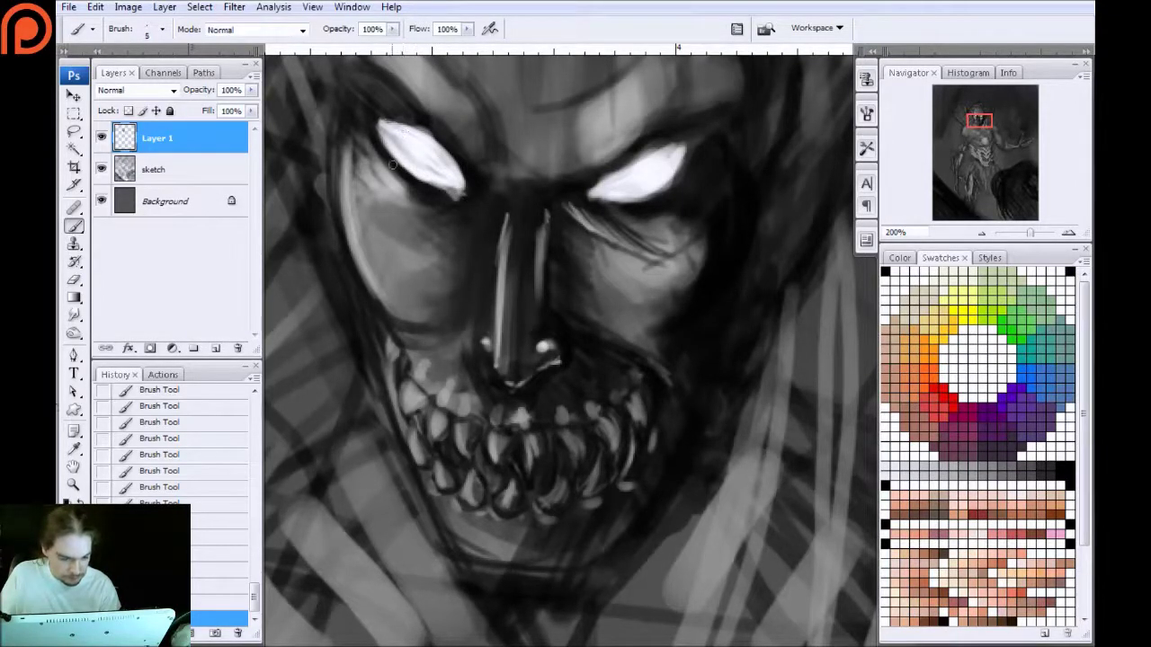
# Brighten the skin beneath the left-hand eye and add light strokes on both sides of the upper nose bridge
pyautogui.moveTo(369, 130)
pyautogui.mouseDown()
pyautogui.moveTo(411, 178)
pyautogui.moveTo(356, 149)
pyautogui.moveTo(385, 197)
pyautogui.mouseUp()
pyautogui.press(']')
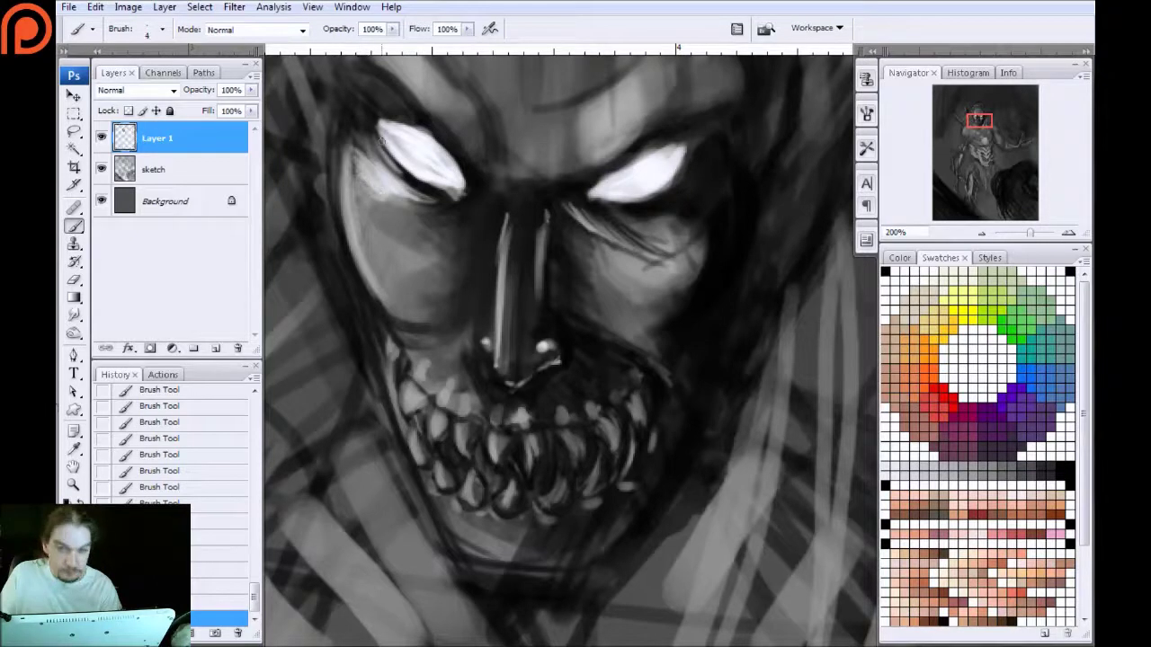
pyautogui.moveTo(502, 215)
pyautogui.mouseDown()
pyautogui.moveTo(496, 250)
pyautogui.moveTo(463, 216)
pyautogui.mouseUp()
pyautogui.moveTo(537, 223)
pyautogui.mouseDown()
pyautogui.moveTo(545, 245)
pyautogui.moveTo(549, 216)
pyautogui.moveTo(561, 242)
pyautogui.moveTo(575, 208)
pyautogui.mouseUp()
# Paint light edges along the underside of the right-hand brow and around the right-hand lower eyelid
pyautogui.moveTo(622, 159); pyautogui.dragTo(591, 195)
pyautogui.moveTo(680, 173)
pyautogui.mouseDown()
pyautogui.moveTo(701, 155)
pyautogui.moveTo(685, 159)
pyautogui.mouseUp()
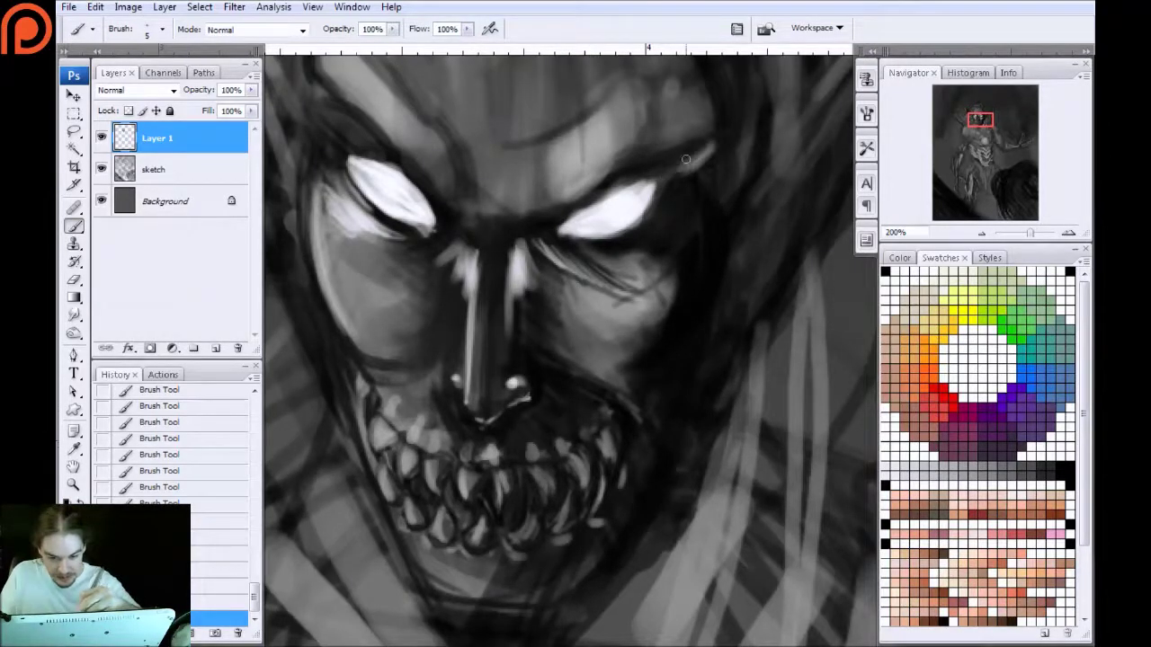
pyautogui.moveTo(524, 231); pyautogui.dragTo(586, 208)
pyautogui.press(']')
pyautogui.press(']')
pyautogui.moveTo(657, 254)
pyautogui.mouseDown()
pyautogui.moveTo(688, 226)
pyautogui.moveTo(657, 246)
pyautogui.moveTo(687, 208)
pyautogui.mouseUp()
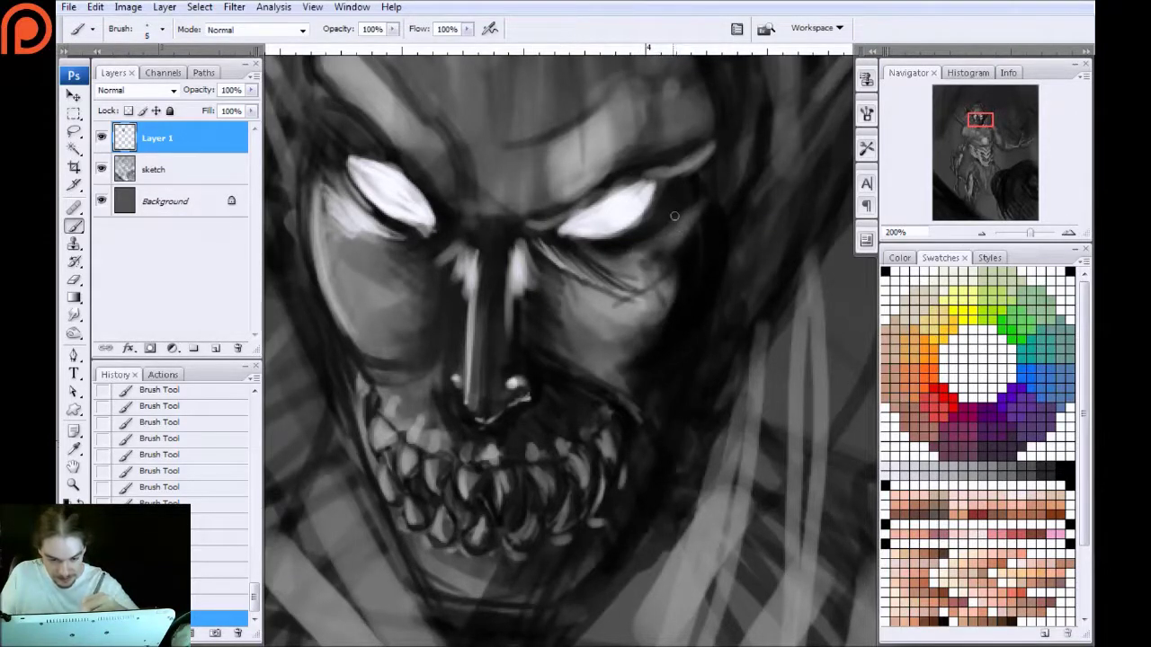
pyautogui.moveTo(659, 232)
pyautogui.mouseDown()
pyautogui.moveTo(676, 216)
pyautogui.moveTo(652, 236)
pyautogui.mouseUp()
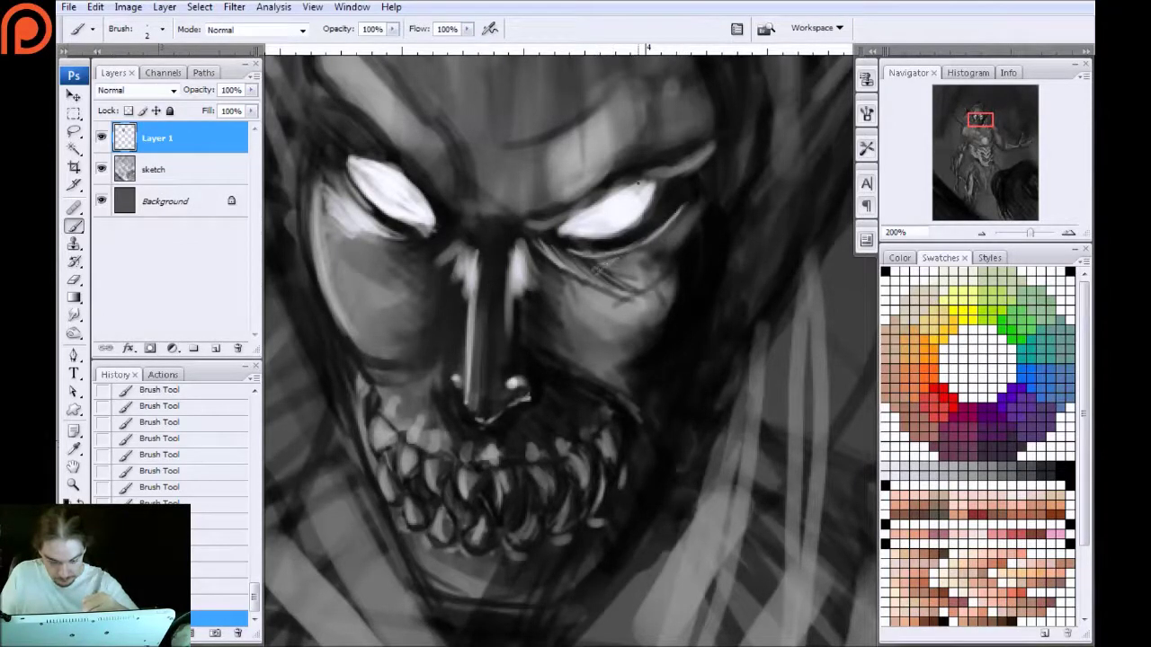
# Sharpen the dark edge under the left-hand brow with size 9 and tone down the right-hand brow with size 15
pyautogui.hotkey('ctrl', '-')
pyautogui.hotkey('ctrl', '-')
pyautogui.hotkey('ctrl', '+')
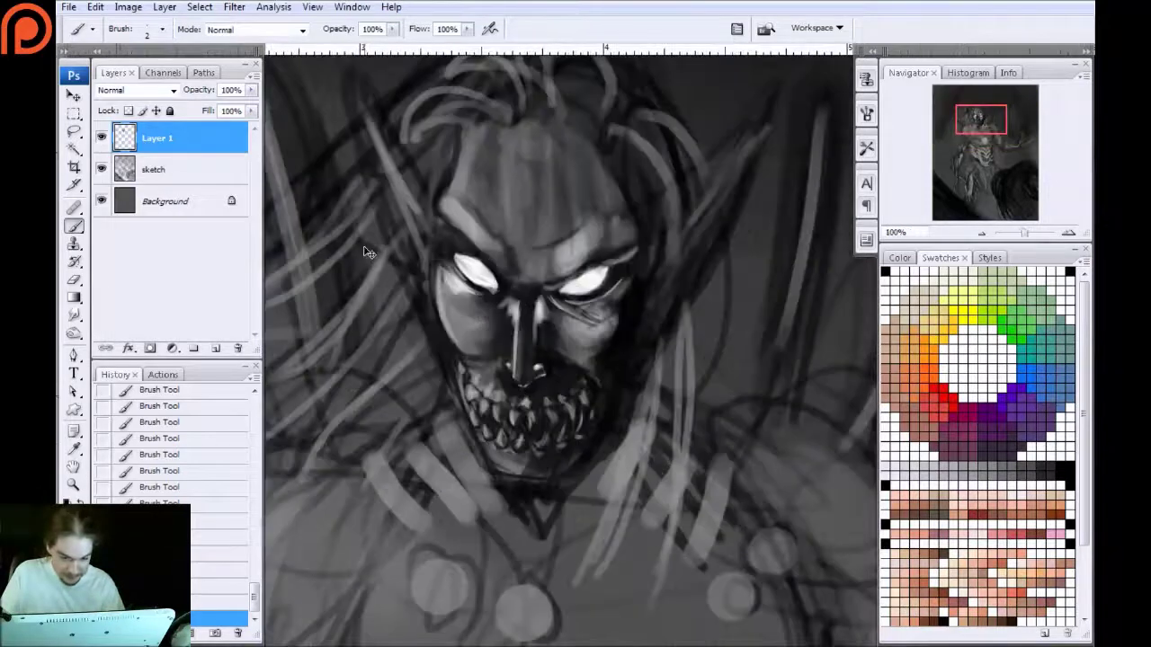
pyautogui.hotkey('ctrl', '-')
pyautogui.hotkey('ctrl', '-')
pyautogui.hotkey('ctrl', '+')
pyautogui.hotkey('ctrl', '+')
pyautogui.hotkey('ctrl', '+')
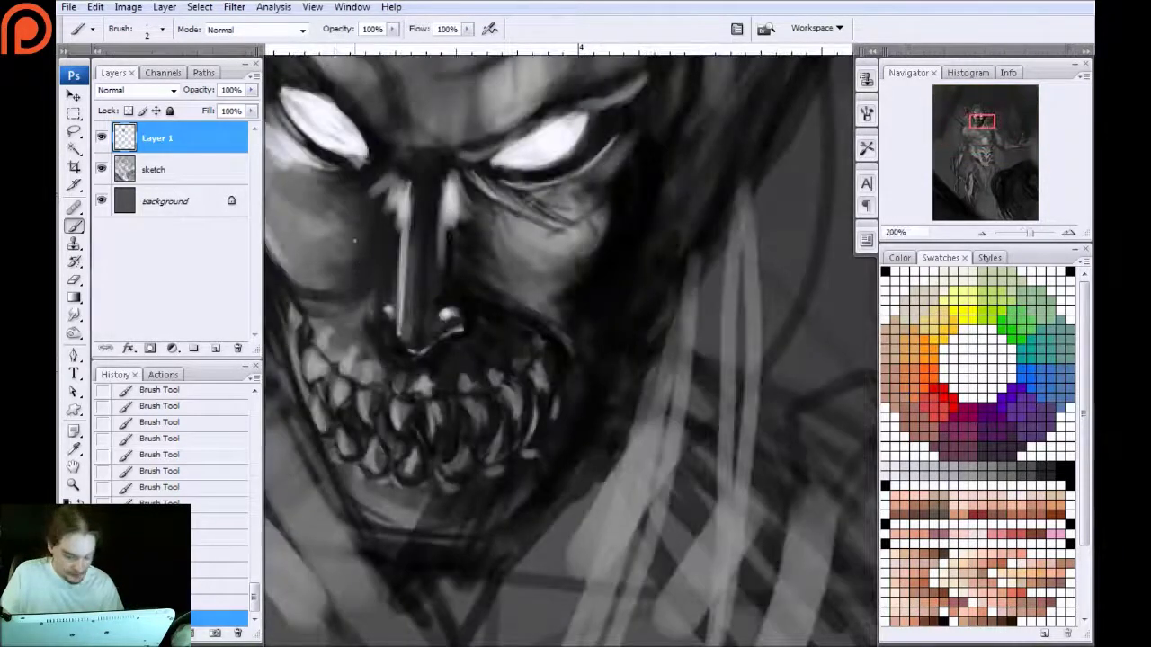
pyautogui.moveTo(338, 162); pyautogui.dragTo(409, 269)
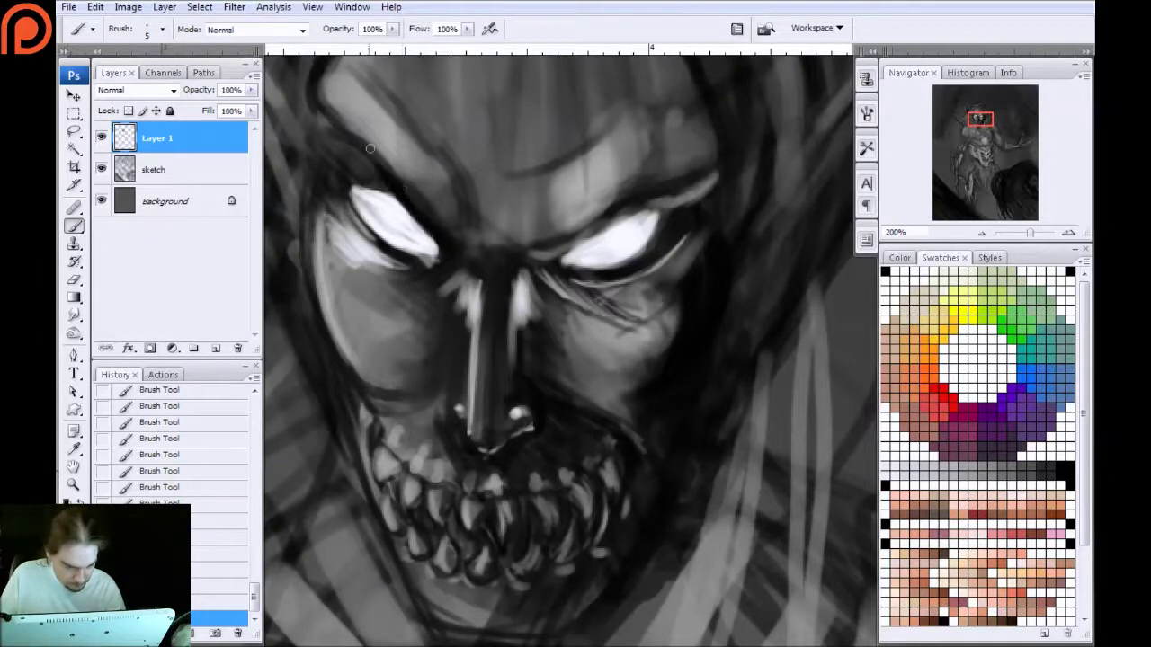
pyautogui.moveTo(371, 153)
pyautogui.mouseDown()
pyautogui.moveTo(427, 221)
pyautogui.moveTo(450, 211)
pyautogui.moveTo(418, 135)
pyautogui.moveTo(440, 185)
pyautogui.mouseUp()
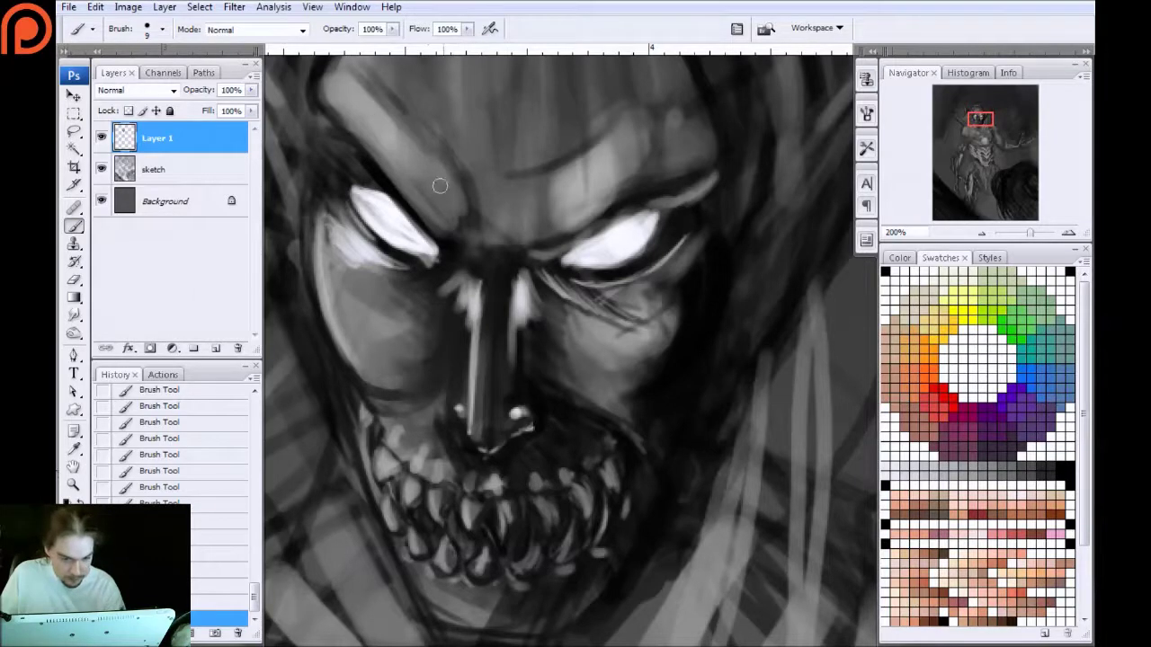
pyautogui.press(']')
pyautogui.press(']')
pyautogui.moveTo(629, 185); pyautogui.dragTo(563, 221)
# Examine how the refined face reads at full-figure scale, returning to a 100% view of the head and hair
pyautogui.hotkey('ctrl', '-')
pyautogui.hotkey('ctrl', '-')
pyautogui.hotkey('ctrl', '-')
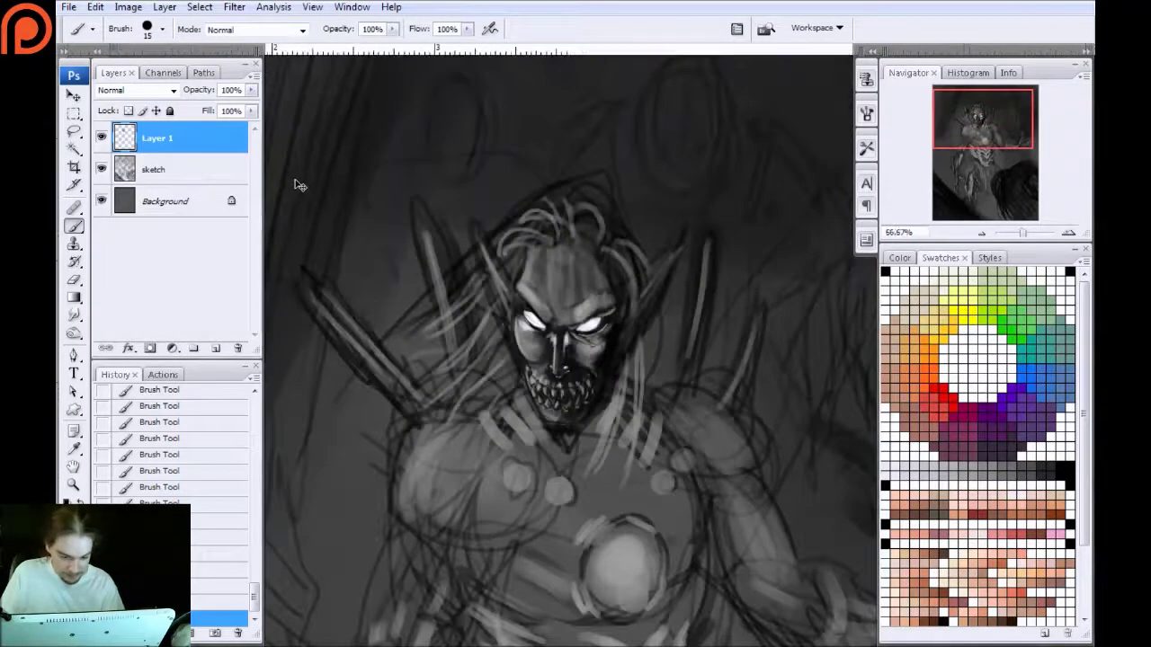
pyautogui.hotkey('ctrl', '+')
pyautogui.hotkey('ctrl', '-')
pyautogui.hotkey('ctrl', '-')
pyautogui.hotkey('ctrl', '-')
pyautogui.hotkey('ctrl', '-')
pyautogui.hotkey('ctrl', '+')
pyautogui.hotkey('ctrl', '+')
pyautogui.hotkey('ctrl', '+')
pyautogui.hotkey('ctrl', '+')
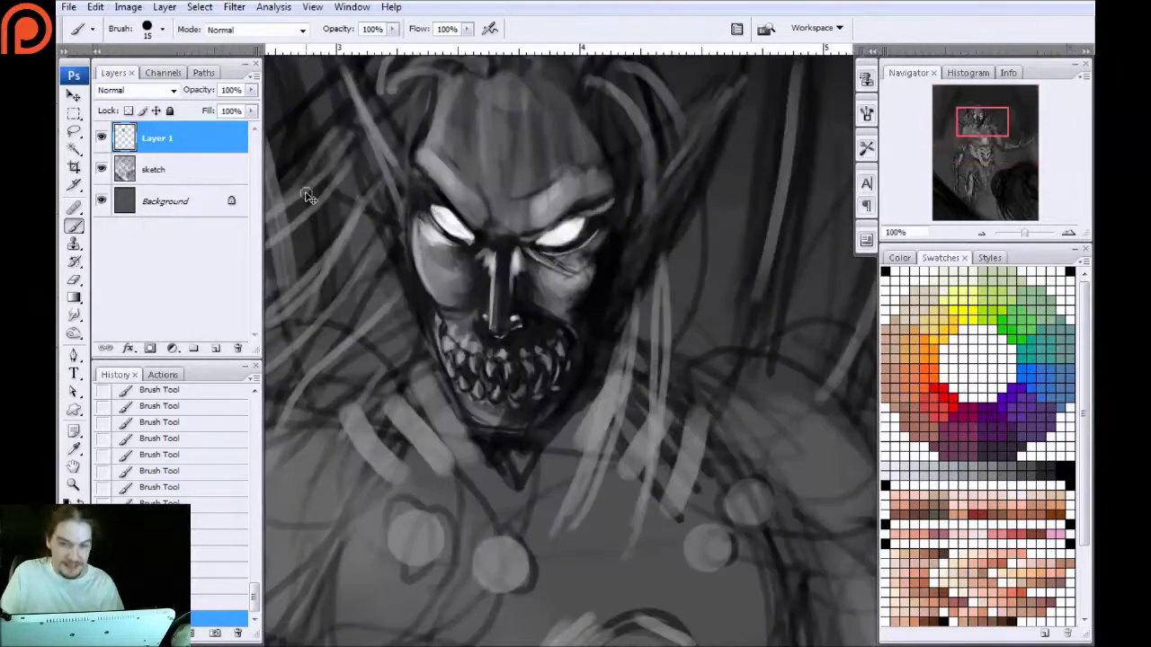
pyautogui.moveTo(334, 226); pyautogui.dragTo(336, 337)
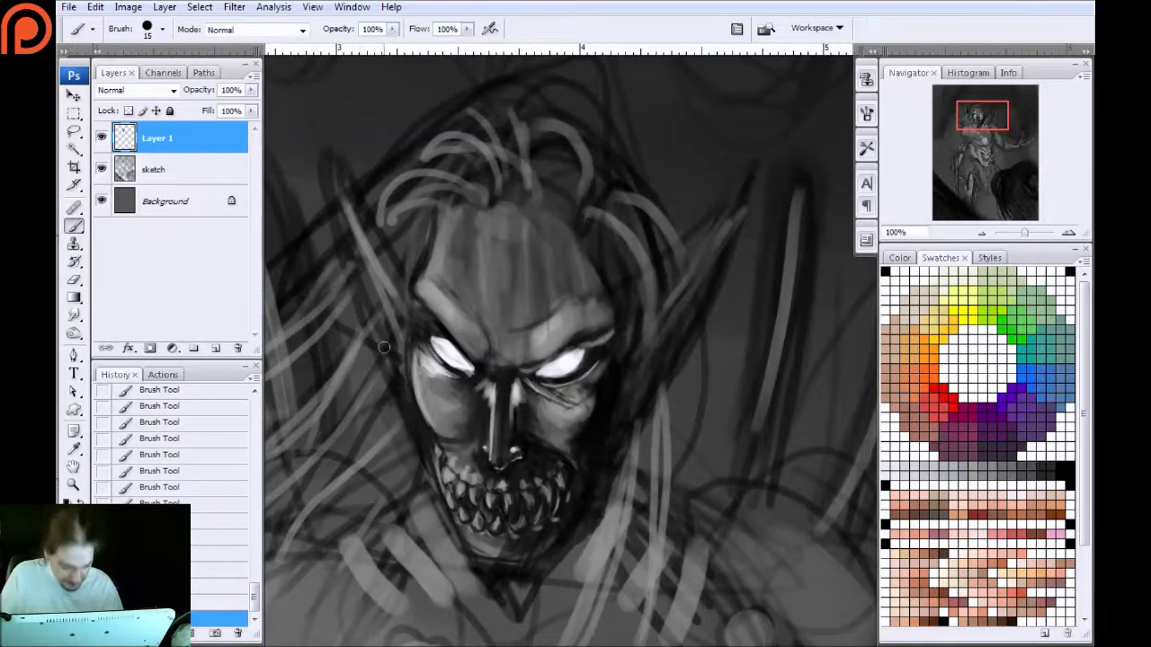
# Darken the forehead above the brows with broad size 45 brush strokes
pyautogui.hotkey('ctrl', '+')
pyautogui.moveTo(366, 445); pyautogui.dragTo(429, 296)
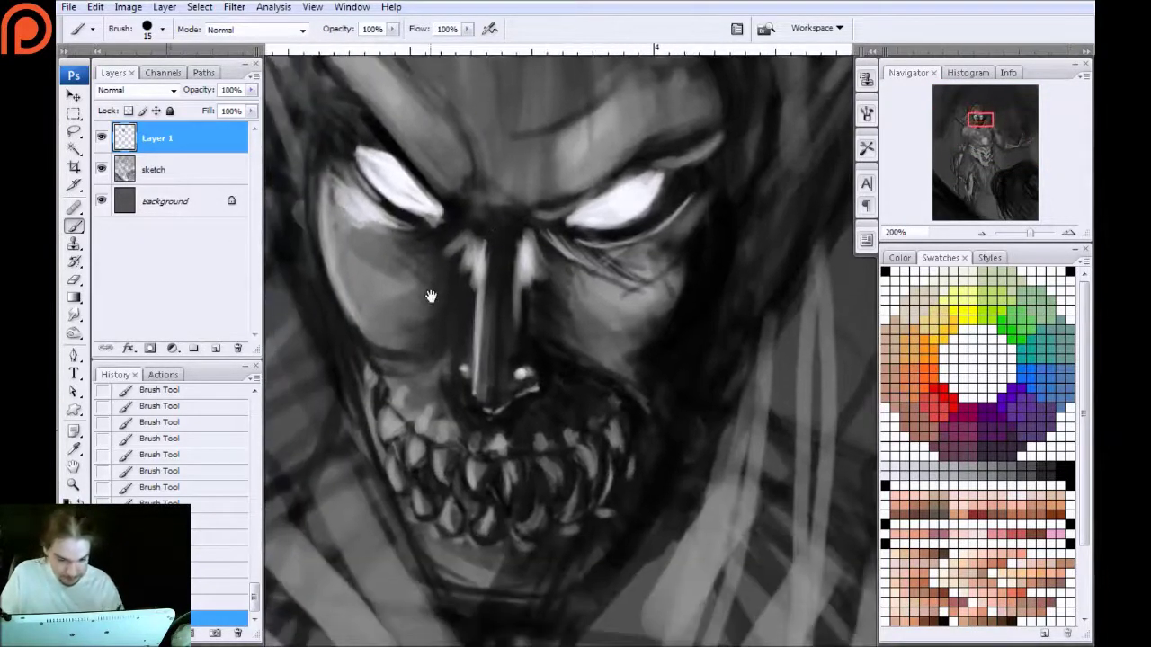
pyautogui.hotkey('ctrl', '-')
pyautogui.hotkey('ctrl', '-')
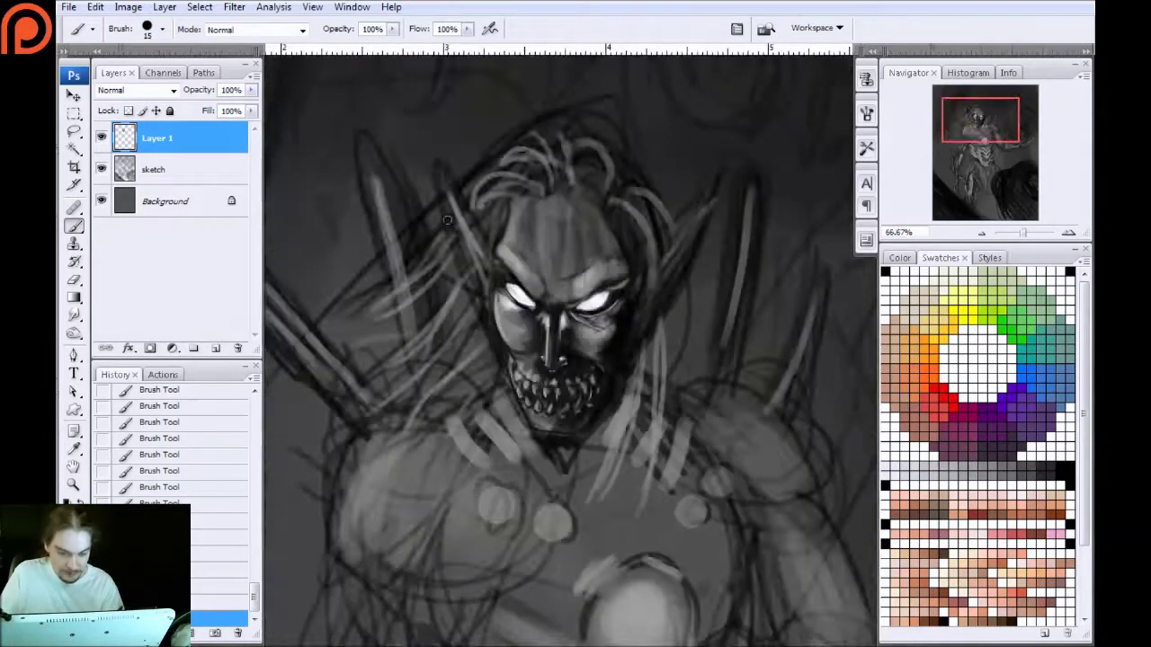
pyautogui.press(']')
pyautogui.press(']')
pyautogui.press(']')
pyautogui.moveTo(606, 230)
pyautogui.mouseDown()
pyautogui.moveTo(561, 302)
pyautogui.moveTo(561, 292)
pyautogui.mouseUp()
pyautogui.moveTo(575, 182)
pyautogui.mouseDown()
pyautogui.moveTo(545, 239)
pyautogui.moveTo(514, 216)
pyautogui.mouseUp()
pyautogui.moveTo(589, 201)
pyautogui.mouseDown()
pyautogui.moveTo(591, 252)
pyautogui.moveTo(559, 185)
pyautogui.moveTo(624, 199)
pyautogui.mouseUp()
# Shade the nose, mouth and teeth darker with the size 45 brush
pyautogui.hotkey('ctrl', '-')
pyautogui.hotkey('ctrl', '-')
pyautogui.moveTo(389, 330); pyautogui.dragTo(402, 179)
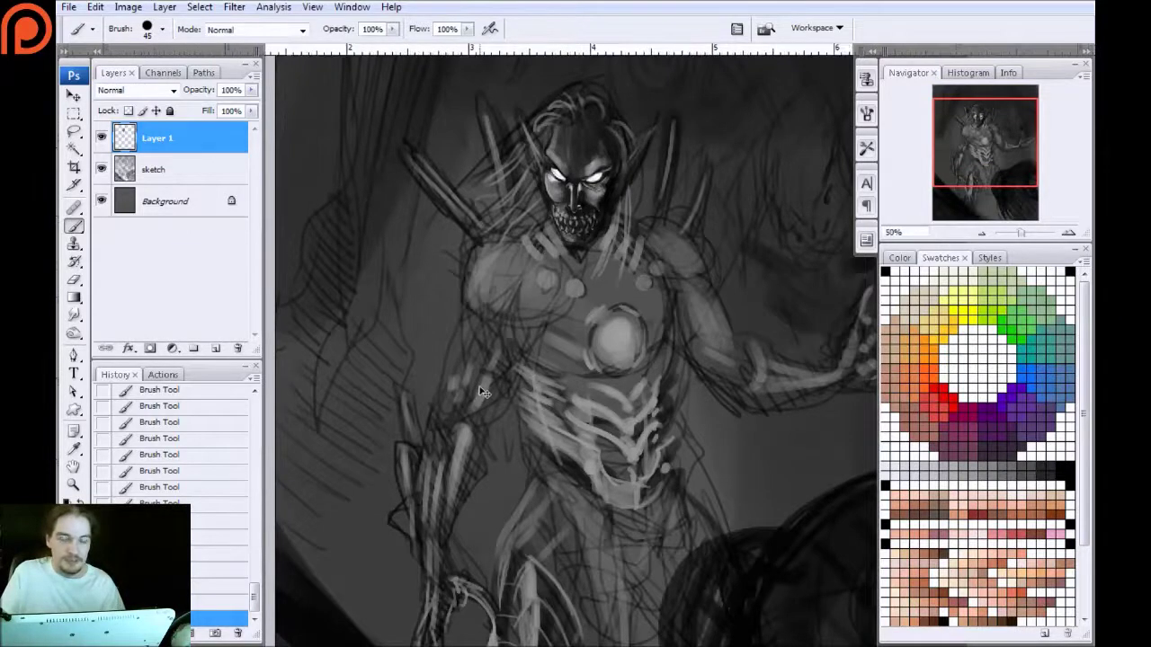
pyautogui.hotkey('ctrl', '+')
pyautogui.hotkey('ctrl', '+')
pyautogui.hotkey('ctrl', '+')
pyautogui.moveTo(402, 218); pyautogui.dragTo(431, 499)
pyautogui.moveTo(391, 303); pyautogui.dragTo(395, 363)
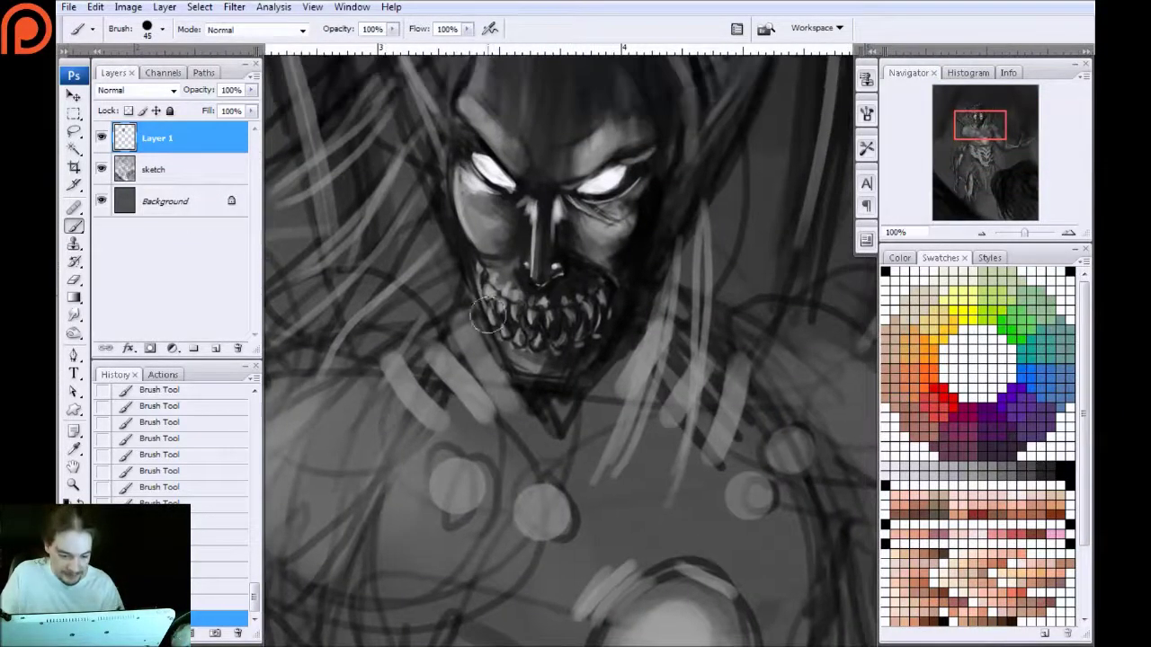
pyautogui.moveTo(594, 269); pyautogui.dragTo(563, 324)
pyautogui.moveTo(556, 207); pyautogui.dragTo(545, 333)
pyautogui.moveTo(552, 232)
pyautogui.mouseDown()
pyautogui.moveTo(541, 380)
pyautogui.moveTo(523, 336)
pyautogui.mouseUp()
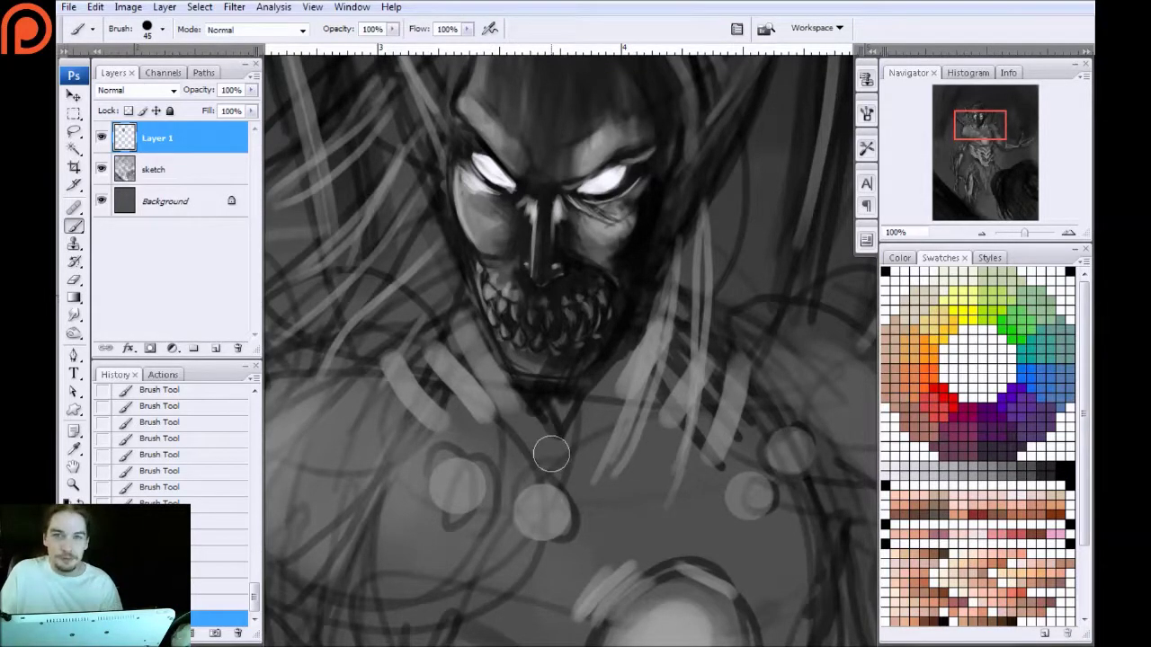
# Paint small bright highlights on both nostrils using a size 3 brush
pyautogui.hotkey('ctrl', '+')
pyautogui.hotkey('ctrl', '+')
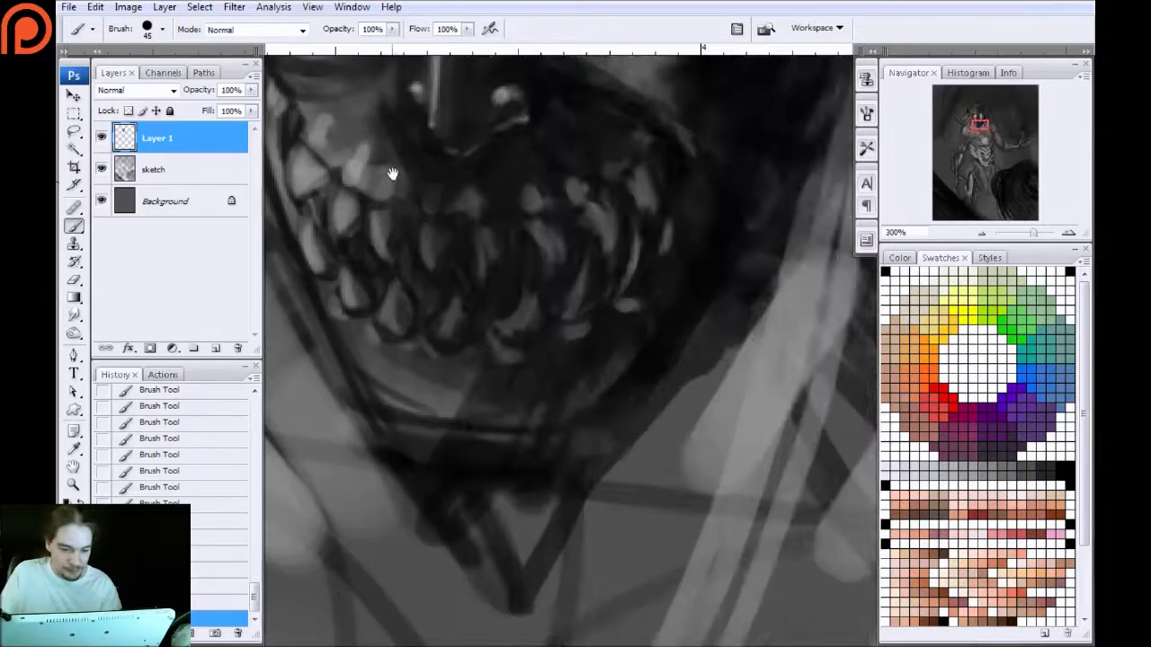
pyautogui.moveTo(393, 174); pyautogui.dragTo(444, 386)
pyautogui.press('[')
pyautogui.press('[')
pyautogui.press('[')
pyautogui.press('[')
pyautogui.press('[')
pyautogui.press('[')
pyautogui.press('[')
pyautogui.press('[')
pyautogui.press('[')
pyautogui.press('[')
pyautogui.press('[')
pyautogui.press('[')
pyautogui.press('[')
pyautogui.press('[')
pyautogui.press('[')
pyautogui.press('[')
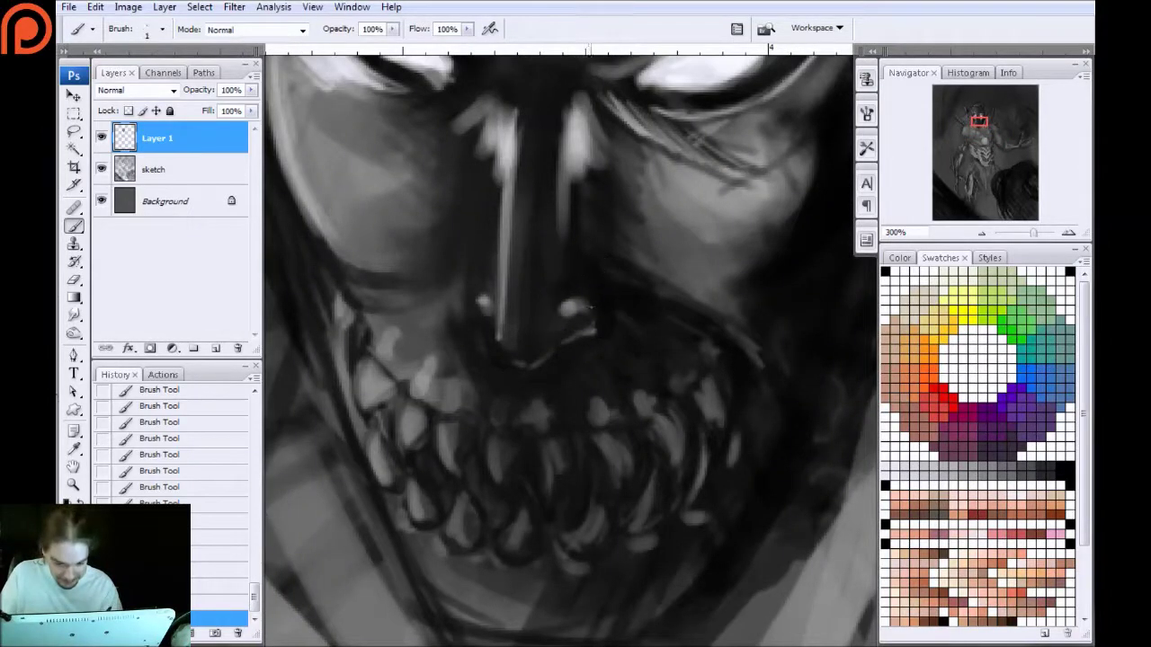
pyautogui.moveTo(597, 318); pyautogui.dragTo(581, 302)
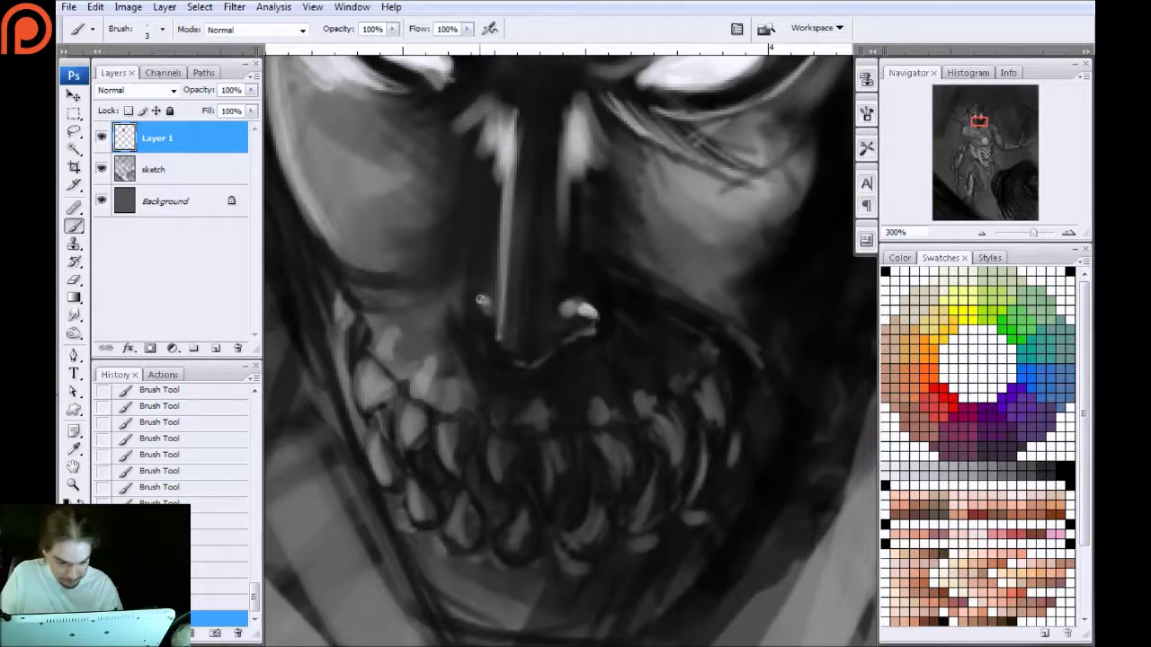
pyautogui.moveTo(496, 334); pyautogui.dragTo(505, 274)
# Extend the light plane down the right-hand side of the nose, then shade its ridge and left-hand side with a sampled dark tone
pyautogui.moveTo(576, 173); pyautogui.dragTo(568, 237)
pyautogui.press(']')
pyautogui.press(']')
pyautogui.press(']')
pyautogui.moveTo(581, 118); pyautogui.dragTo(577, 262)
pyautogui.moveTo(590, 178)
pyautogui.mouseDown()
pyautogui.moveTo(594, 228)
pyautogui.moveTo(662, 213)
pyautogui.mouseUp()
pyautogui.press(']')
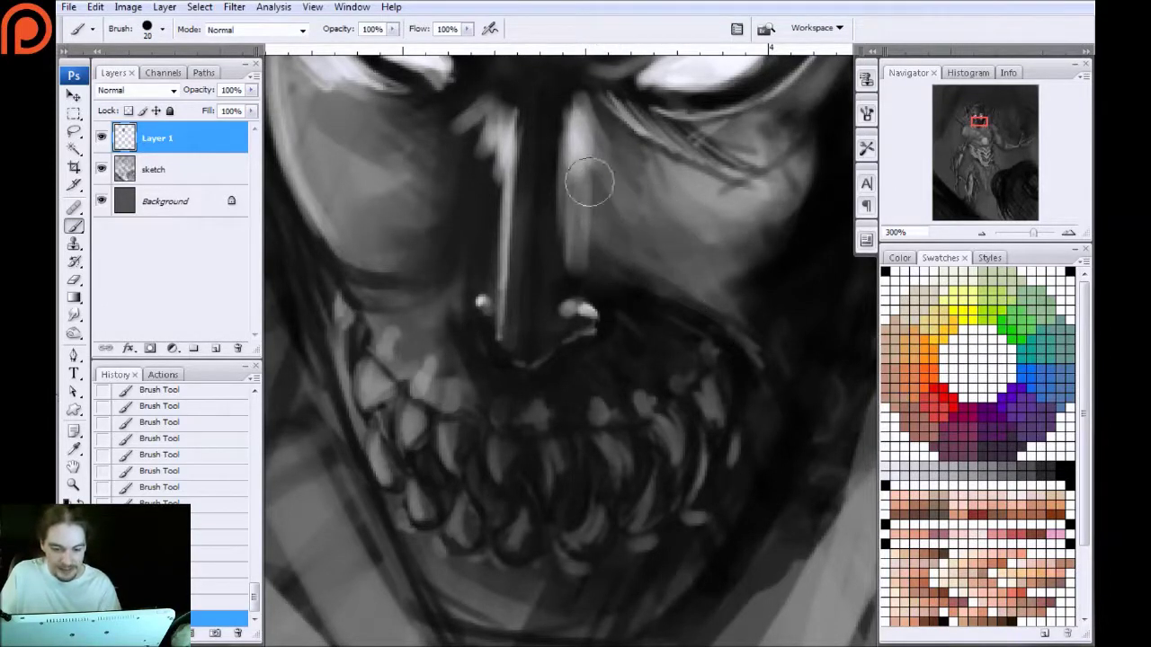
pyautogui.keyDown('alt'); pyautogui.click(555, 280); pyautogui.keyUp('alt')
pyautogui.moveTo(559, 220)
pyautogui.mouseDown()
pyautogui.moveTo(566, 276)
pyautogui.moveTo(548, 106)
pyautogui.moveTo(546, 270)
pyautogui.mouseUp()
pyautogui.moveTo(483, 148); pyautogui.dragTo(478, 264)
pyautogui.press('[')
pyautogui.moveTo(573, 225); pyautogui.dragTo(566, 369)
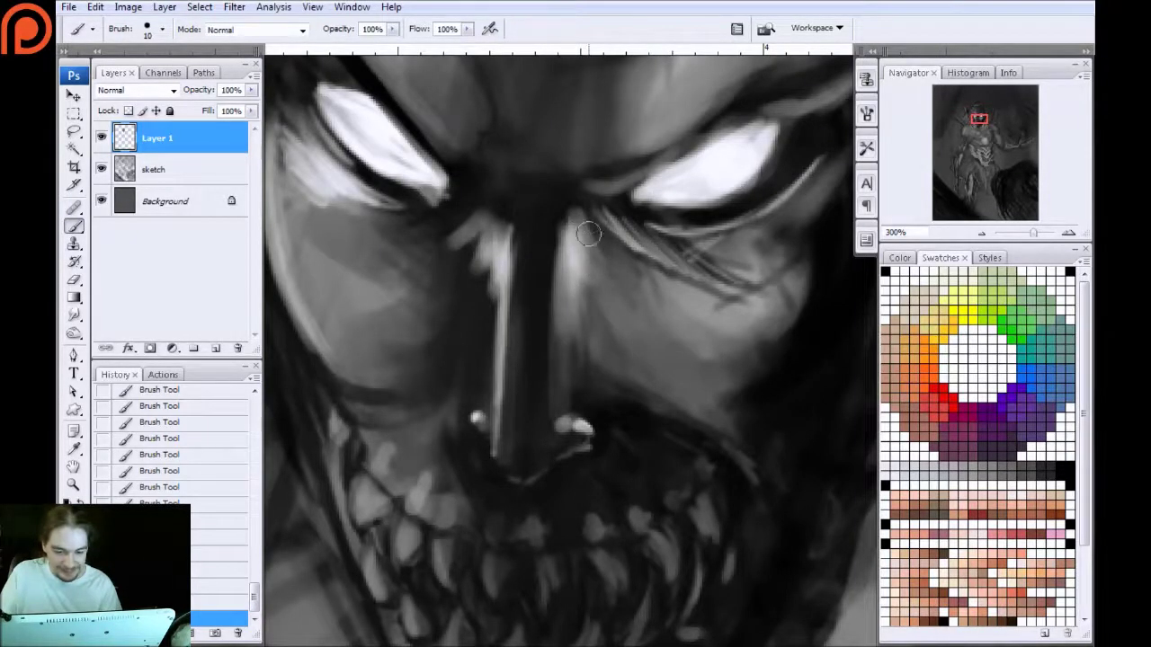
# Lighten and smooth the skin of both cheeks beneath the eyes with a size 25 brush
pyautogui.press(']')
pyautogui.press(']')
pyautogui.press(']')
pyautogui.moveTo(591, 226)
pyautogui.mouseDown()
pyautogui.moveTo(654, 270)
pyautogui.moveTo(711, 332)
pyautogui.mouseUp()
pyautogui.moveTo(390, 226)
pyautogui.mouseDown()
pyautogui.moveTo(404, 239)
pyautogui.moveTo(396, 270)
pyautogui.moveTo(319, 252)
pyautogui.moveTo(436, 291)
pyautogui.moveTo(524, 269)
pyautogui.mouseUp()
pyautogui.keyDown('alt'); pyautogui.click(398, 198); pyautogui.keyUp('alt')
pyautogui.moveTo(381, 205)
pyautogui.mouseDown()
pyautogui.moveTo(503, 287)
pyautogui.moveTo(385, 321)
pyautogui.moveTo(345, 243)
pyautogui.moveTo(380, 184)
pyautogui.moveTo(367, 239)
pyautogui.mouseUp()
pyautogui.moveTo(580, 350); pyautogui.dragTo(352, 341)
pyautogui.moveTo(624, 265)
pyautogui.mouseDown()
pyautogui.moveTo(502, 273)
pyautogui.moveTo(580, 278)
pyautogui.moveTo(669, 210)
pyautogui.moveTo(626, 290)
pyautogui.moveTo(681, 195)
pyautogui.moveTo(595, 329)
pyautogui.moveTo(692, 193)
pyautogui.mouseUp()
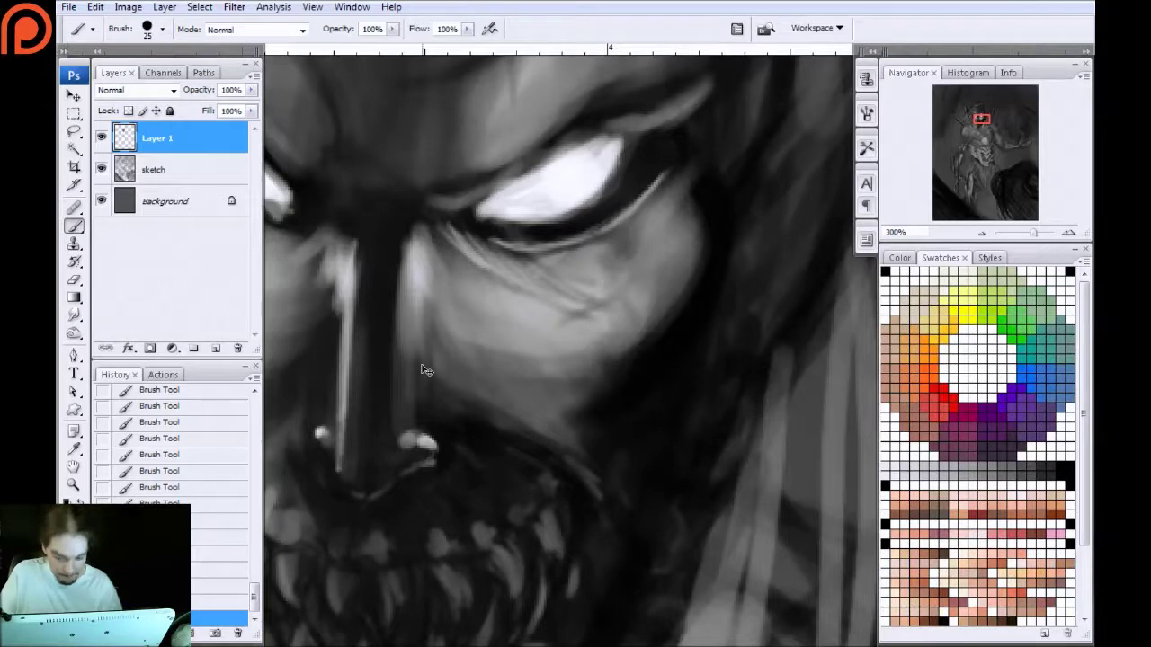
pyautogui.hotkey('ctrl', '-')
pyautogui.hotkey('ctrl', '-')
pyautogui.hotkey('ctrl', '-')
pyautogui.hotkey('ctrl', '+')
pyautogui.hotkey('ctrl', '+')
pyautogui.hotkey('ctrl', '+')
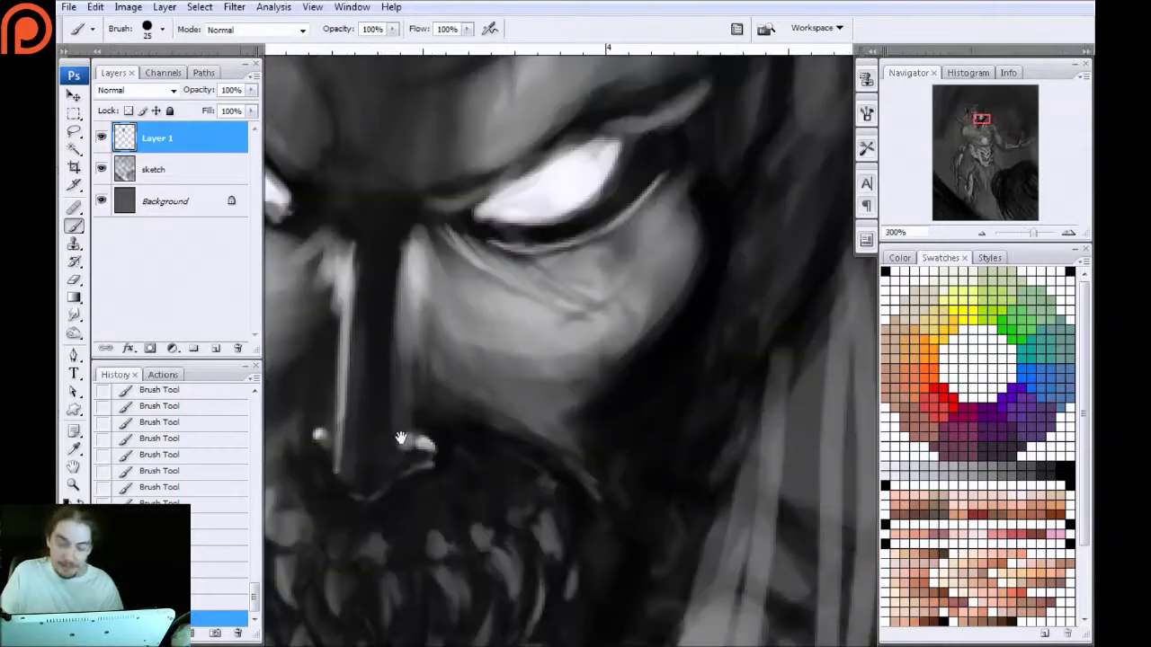
# Paint light edges along the right-hand upper lip fold and at both mouth corners with a size 3 brush
pyautogui.moveTo(401, 438); pyautogui.dragTo(530, 237)
pyautogui.press('[')
pyautogui.press('[')
pyautogui.press('[')
pyautogui.press('[')
pyautogui.press('[')
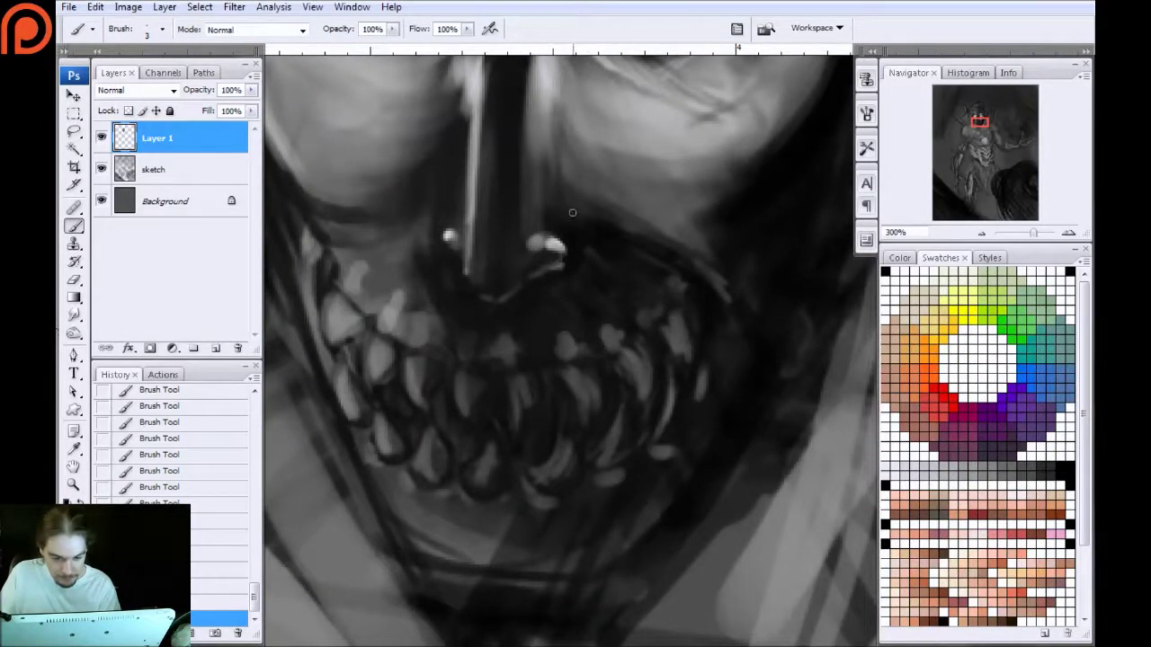
pyautogui.moveTo(612, 228); pyautogui.dragTo(665, 265)
pyautogui.moveTo(585, 192)
pyautogui.mouseDown()
pyautogui.moveTo(623, 244)
pyautogui.moveTo(688, 281)
pyautogui.mouseUp()
pyautogui.moveTo(594, 208)
pyautogui.mouseDown()
pyautogui.moveTo(690, 292)
pyautogui.moveTo(680, 268)
pyautogui.moveTo(717, 288)
pyautogui.moveTo(696, 250)
pyautogui.mouseUp()
pyautogui.moveTo(324, 203)
pyautogui.mouseDown()
pyautogui.moveTo(383, 209)
pyautogui.moveTo(381, 233)
pyautogui.moveTo(397, 234)
pyautogui.mouseUp()
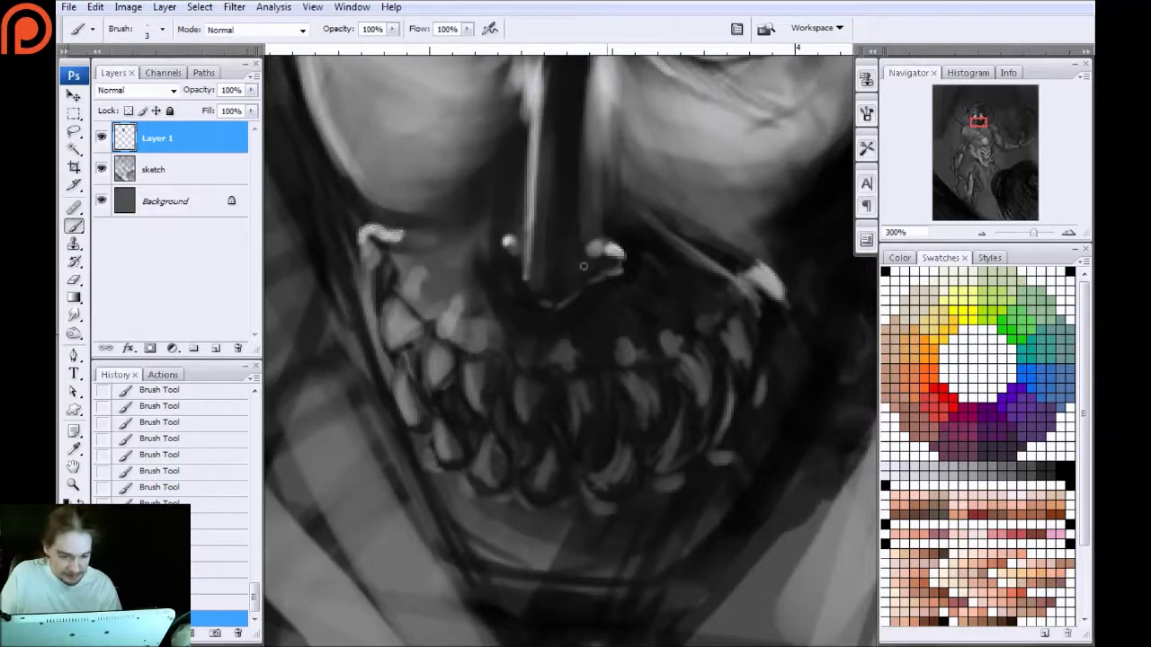
# Add bright highlights to the outermost right-hand fangs and rework the folds below the right-hand mouth corner
pyautogui.moveTo(715, 304); pyautogui.dragTo(747, 365)
pyautogui.moveTo(733, 322); pyautogui.dragTo(747, 367)
pyautogui.moveTo(680, 329)
pyautogui.mouseDown()
pyautogui.moveTo(676, 346)
pyautogui.moveTo(704, 398)
pyautogui.mouseUp()
pyautogui.moveTo(691, 349); pyautogui.dragTo(705, 396)
pyautogui.moveTo(674, 326); pyautogui.dragTo(681, 334)
pyautogui.moveTo(729, 378)
pyautogui.mouseDown()
pyautogui.moveTo(718, 434)
pyautogui.moveTo(718, 413)
pyautogui.mouseUp()
pyautogui.moveTo(766, 361); pyautogui.dragTo(758, 395)
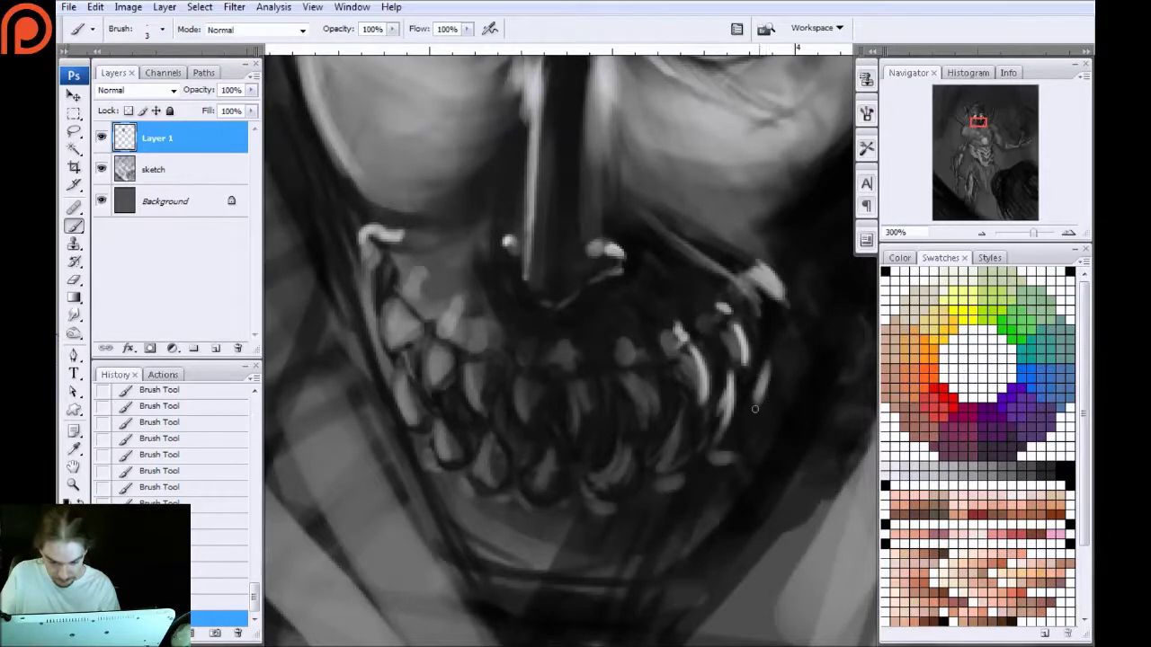
pyautogui.moveTo(757, 307); pyautogui.dragTo(772, 327)
pyautogui.moveTo(754, 293); pyautogui.dragTo(773, 320)
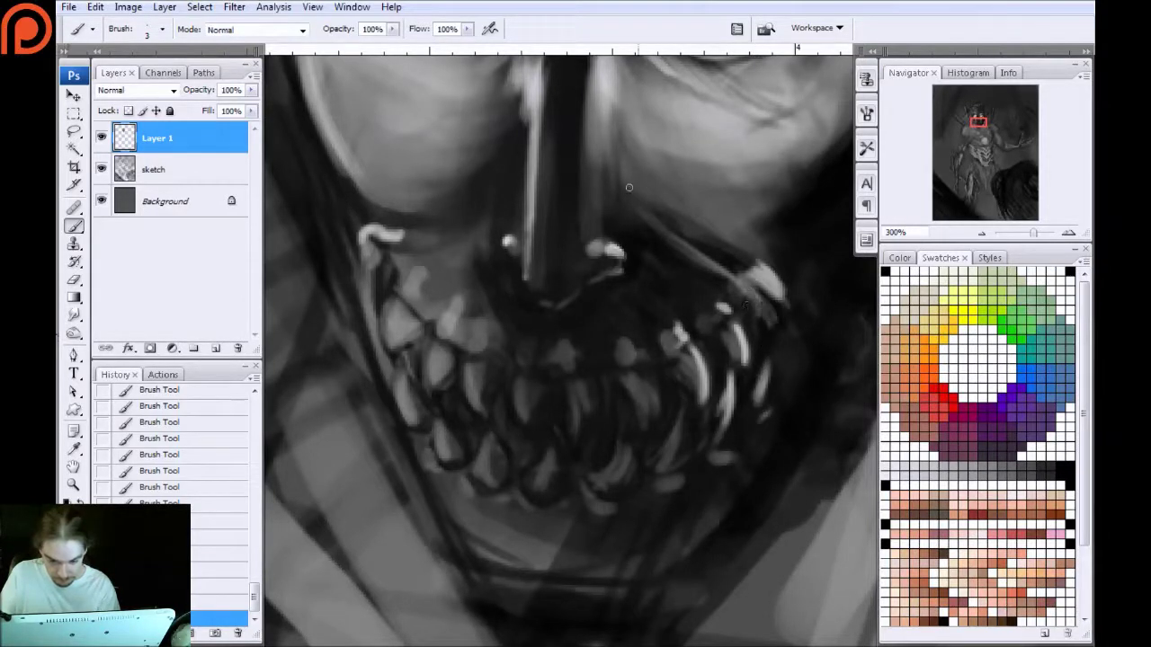
# Highlight the upper and lower fangs between the centre and right-hand side of the mouth
pyautogui.moveTo(638, 359); pyautogui.dragTo(671, 455)
pyautogui.moveTo(680, 403); pyautogui.dragTo(671, 466)
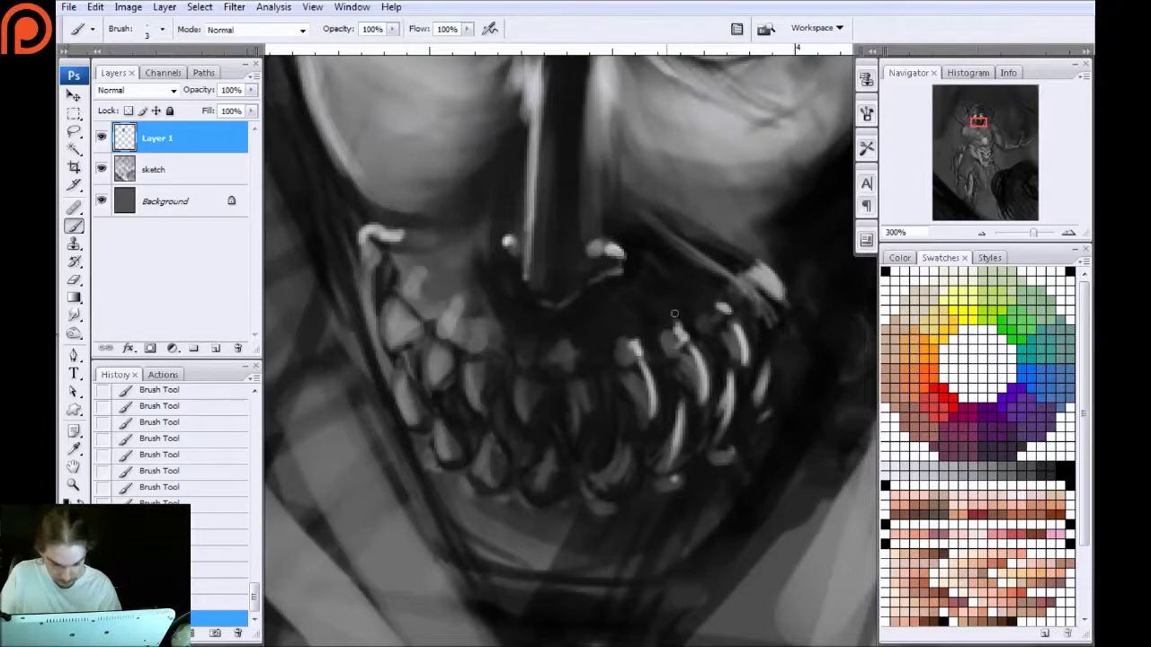
pyautogui.moveTo(585, 356)
pyautogui.mouseDown()
pyautogui.moveTo(583, 436)
pyautogui.moveTo(587, 361)
pyautogui.moveTo(616, 465)
pyautogui.moveTo(623, 440)
pyautogui.moveTo(615, 486)
pyautogui.mouseUp()
pyautogui.moveTo(626, 443); pyautogui.dragTo(625, 480)
pyautogui.moveTo(625, 439); pyautogui.dragTo(625, 478)
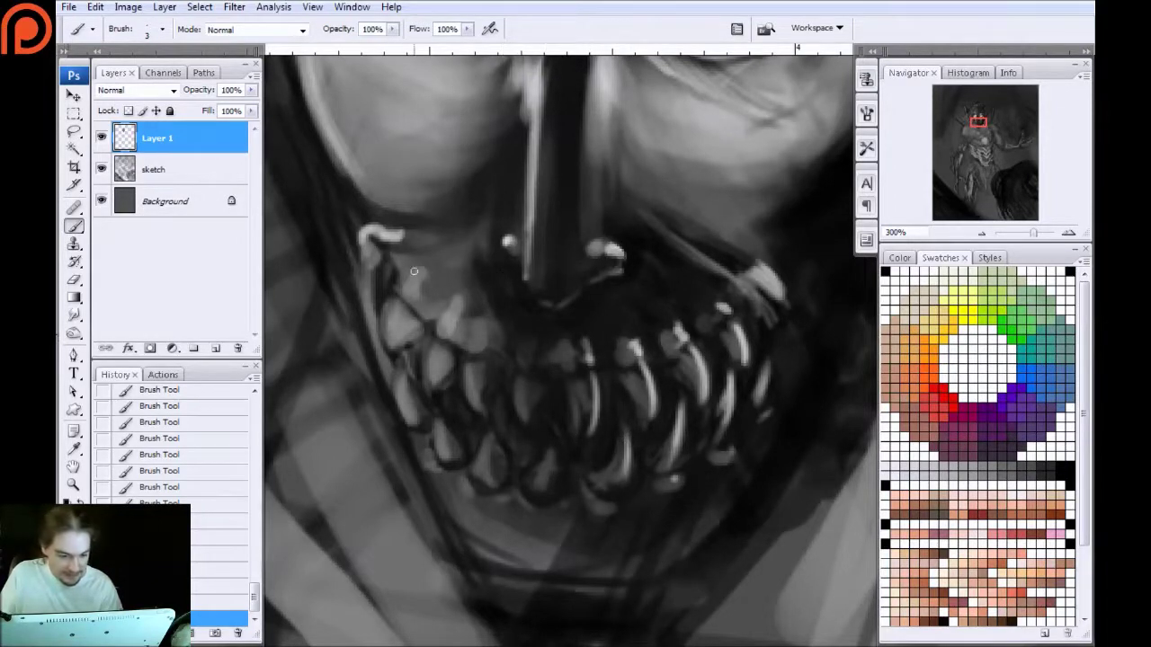
# Paint bright highlights down the upper and lower fangs on the left-hand side of the mouth
pyautogui.moveTo(398, 301); pyautogui.dragTo(402, 362)
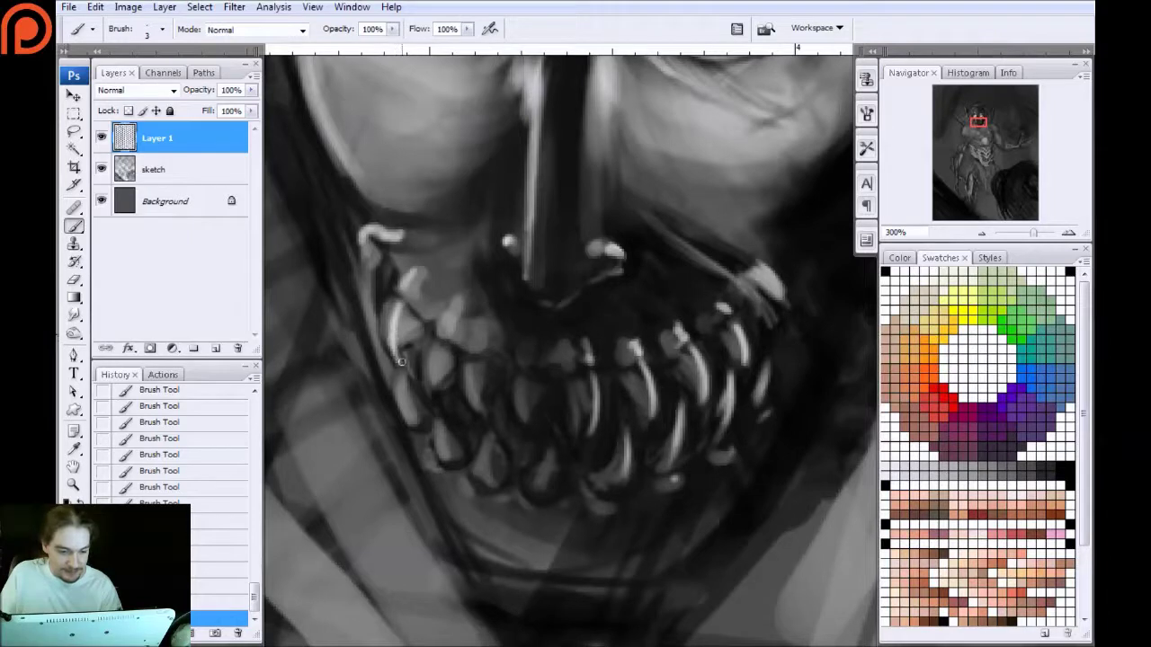
pyautogui.moveTo(447, 305); pyautogui.dragTo(433, 390)
pyautogui.moveTo(437, 343)
pyautogui.mouseDown()
pyautogui.moveTo(439, 383)
pyautogui.moveTo(478, 416)
pyautogui.mouseUp()
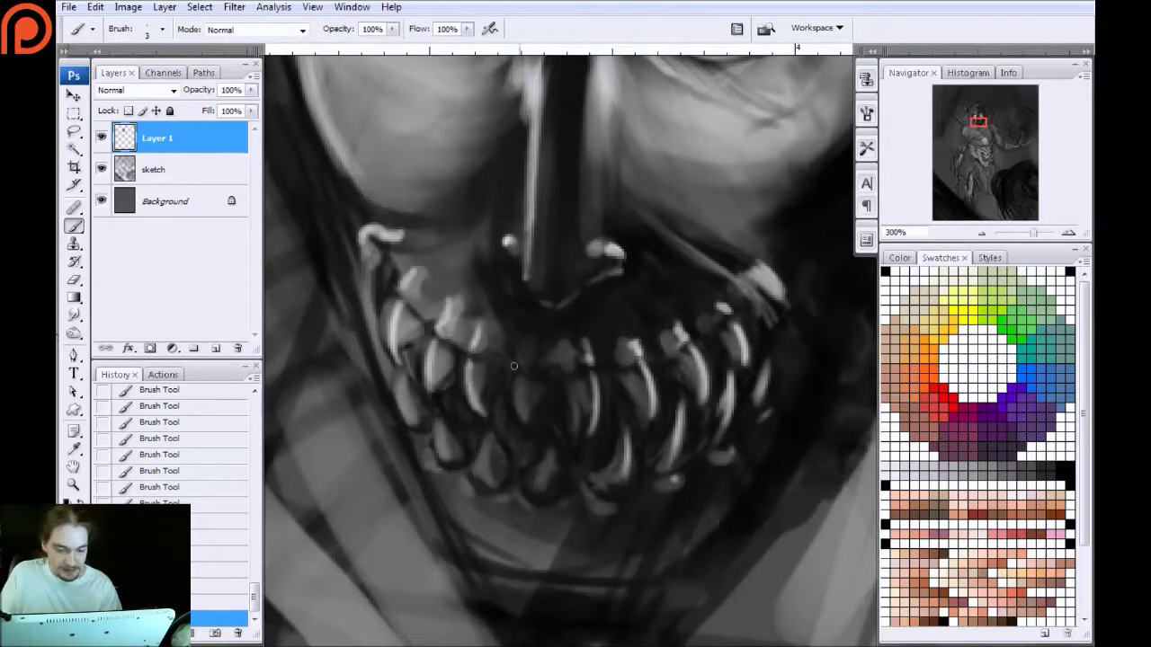
pyautogui.moveTo(512, 371); pyautogui.dragTo(525, 415)
pyautogui.moveTo(405, 372)
pyautogui.mouseDown()
pyautogui.moveTo(412, 426)
pyautogui.moveTo(437, 442)
pyautogui.mouseUp()
pyautogui.moveTo(398, 404); pyautogui.dragTo(413, 446)
# Redefine the left-hand mouth edge and darken the jaw line beside the teeth with a size 9 brush
pyautogui.moveTo(365, 260); pyautogui.dragTo(390, 364)
pyautogui.moveTo(343, 203); pyautogui.dragTo(354, 299)
pyautogui.press(']')
pyautogui.press(']')
pyautogui.press(']')
pyautogui.press(']')
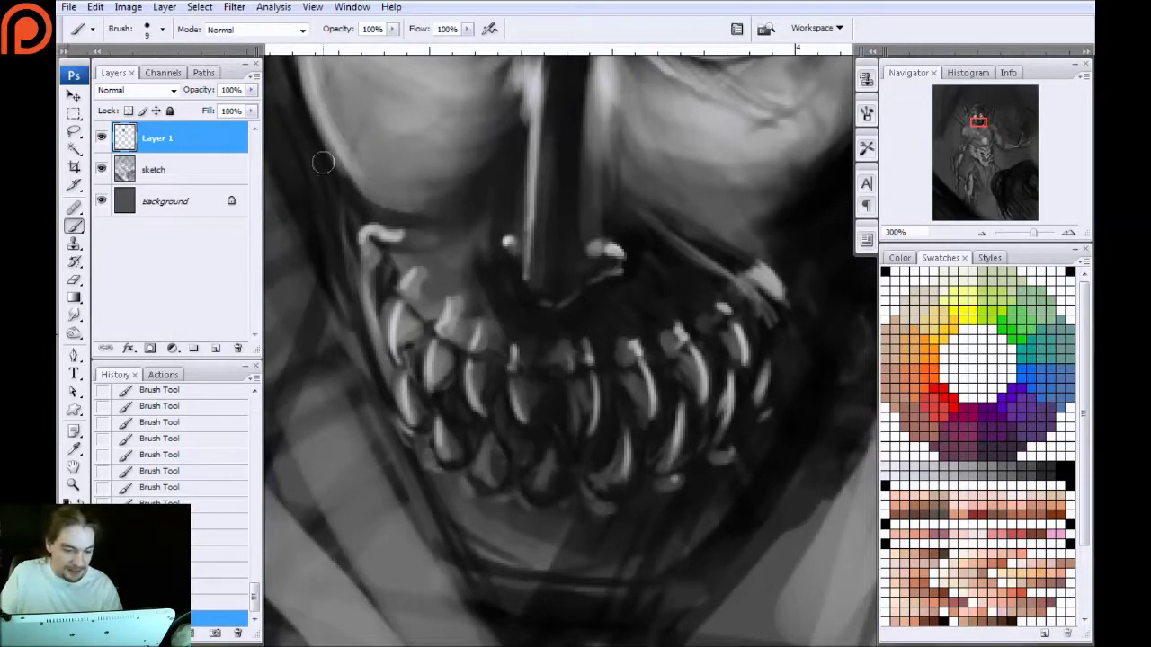
pyautogui.moveTo(346, 238); pyautogui.dragTo(409, 445)
pyautogui.moveTo(359, 279); pyautogui.dragTo(422, 459)
pyautogui.moveTo(395, 386); pyautogui.dragTo(436, 468)
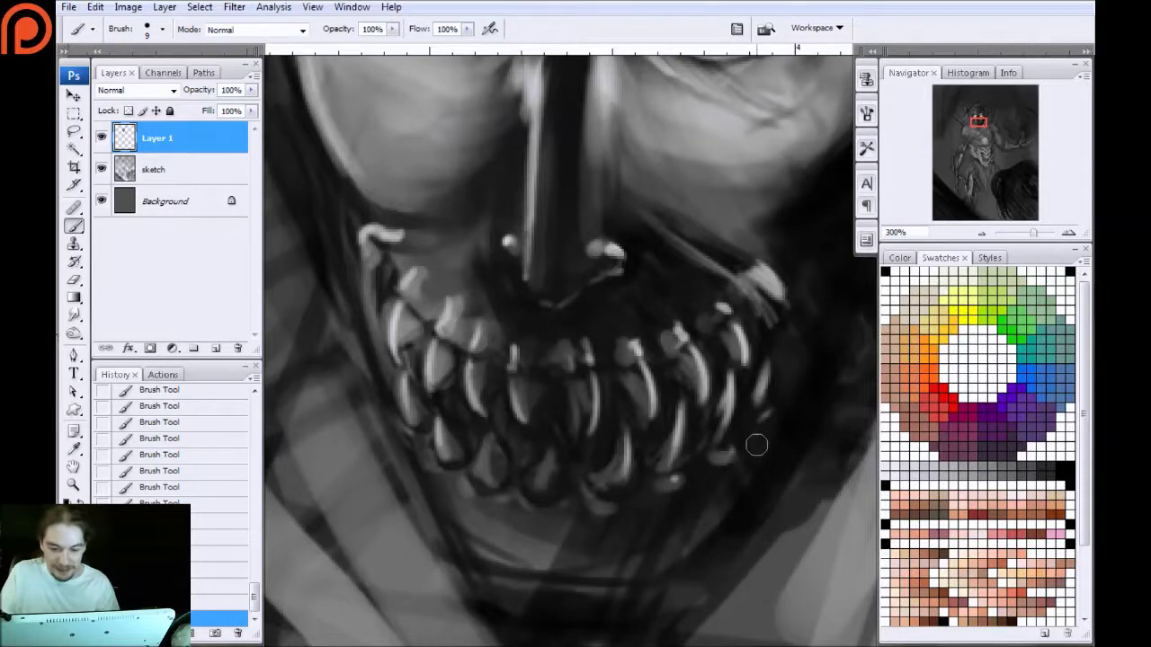
# Add fine highlights to the lower front fangs with a very small brush
pyautogui.press('[')
pyautogui.press('[')
pyautogui.press('[')
pyautogui.press('[')
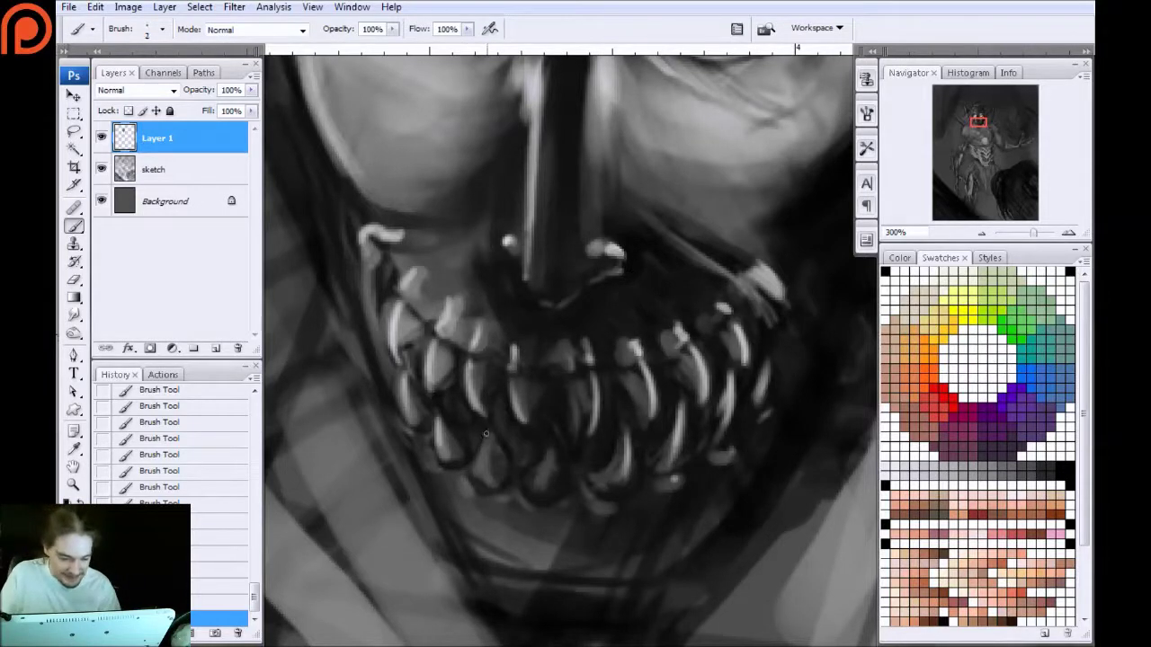
pyautogui.moveTo(490, 436); pyautogui.dragTo(479, 481)
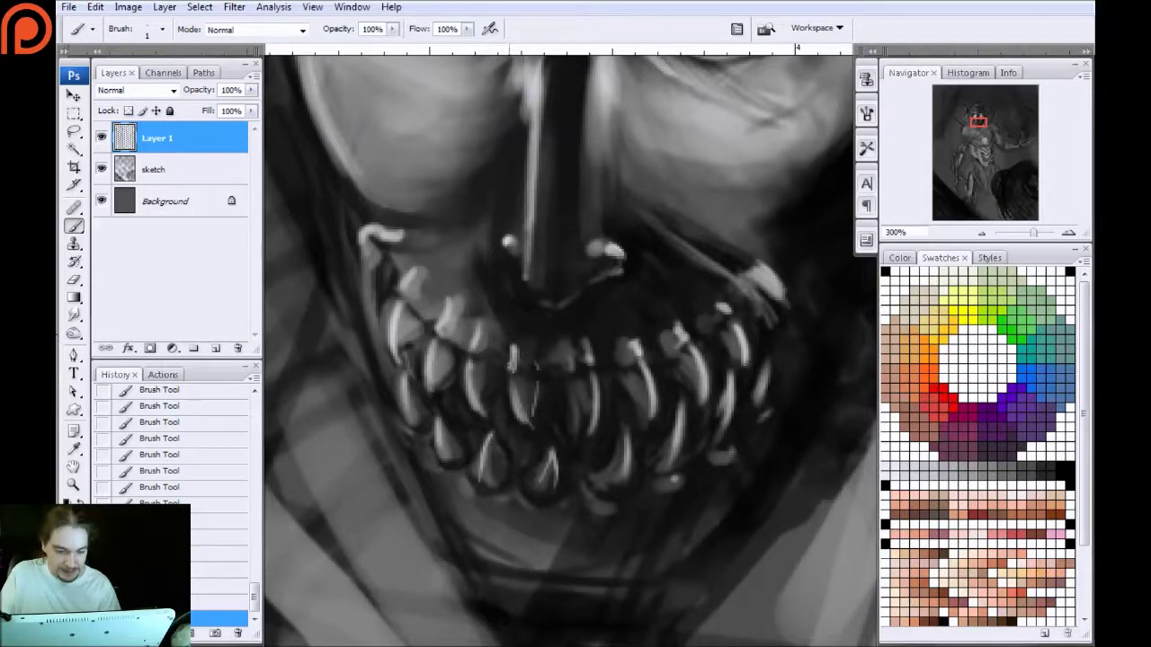
pyautogui.hotkey('ctrl', '-')
pyautogui.hotkey('ctrl', '-')
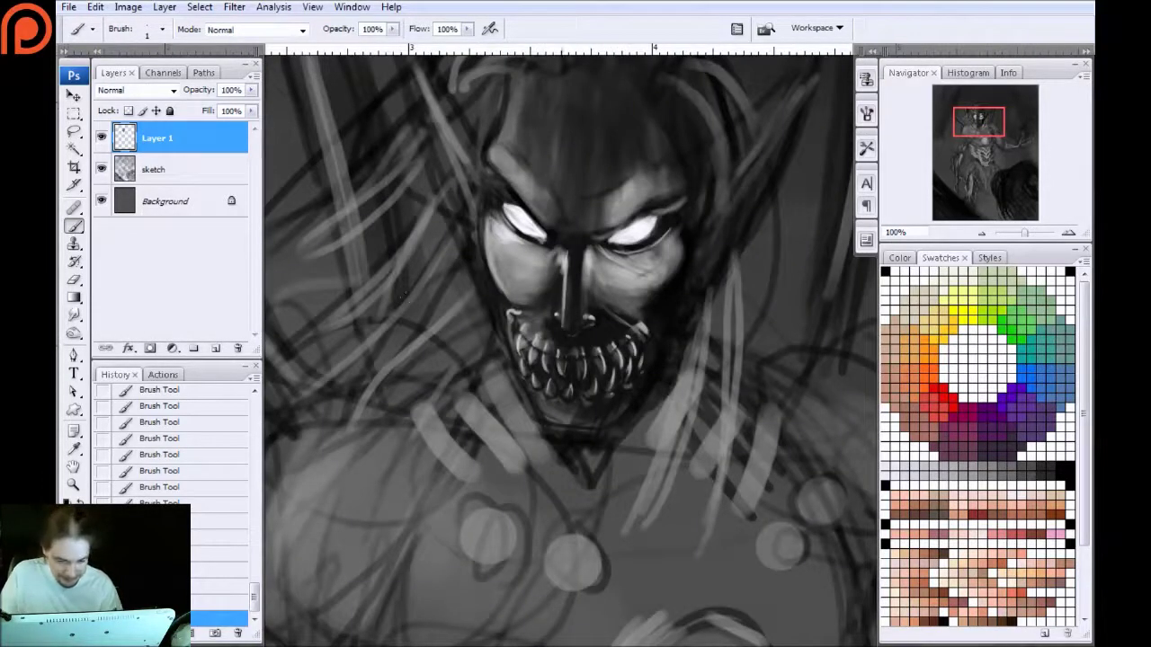
# Lighten the upper lip between the nose and the right-hand fangs with mid-grey size 9 strokes
pyautogui.hotkey('ctrl', '+')
pyautogui.hotkey('ctrl', '+')
pyautogui.hotkey('ctrl', '+')
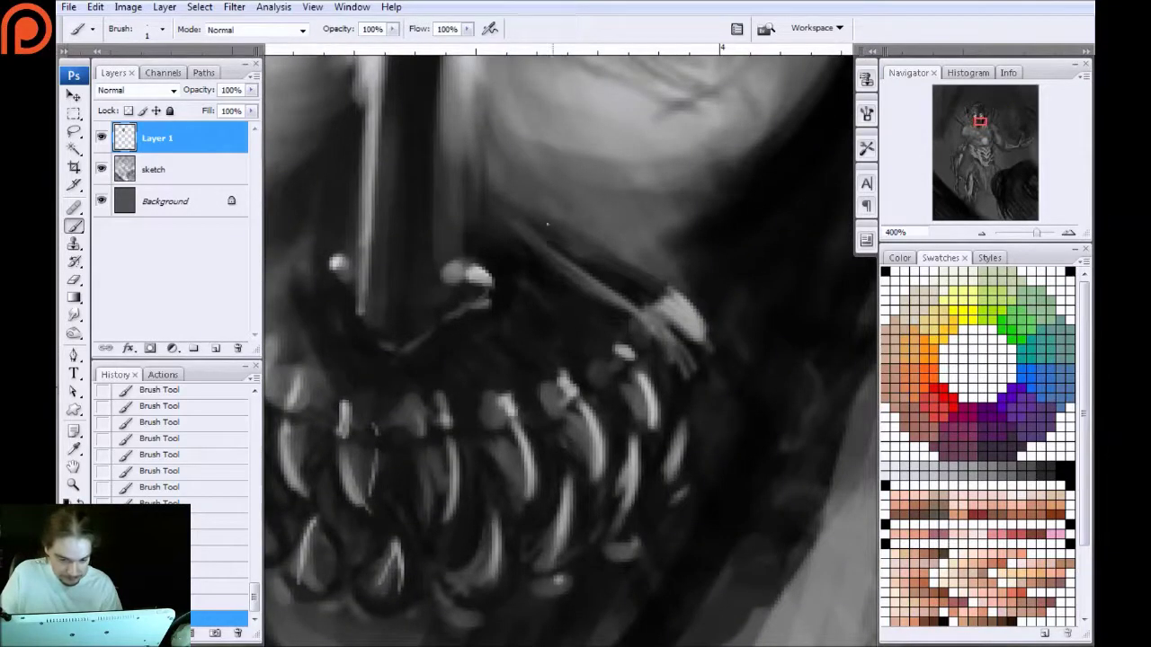
pyautogui.press(']')
pyautogui.press(']')
pyautogui.press(']')
pyautogui.press(']')
pyautogui.press(']')
pyautogui.moveTo(500, 284); pyautogui.dragTo(590, 327)
pyautogui.moveTo(498, 259); pyautogui.dragTo(626, 329)
pyautogui.moveTo(514, 241)
pyautogui.mouseDown()
pyautogui.moveTo(617, 331)
pyautogui.moveTo(476, 249)
pyautogui.moveTo(592, 358)
pyautogui.moveTo(524, 314)
pyautogui.moveTo(540, 341)
pyautogui.moveTo(473, 306)
pyautogui.mouseUp()
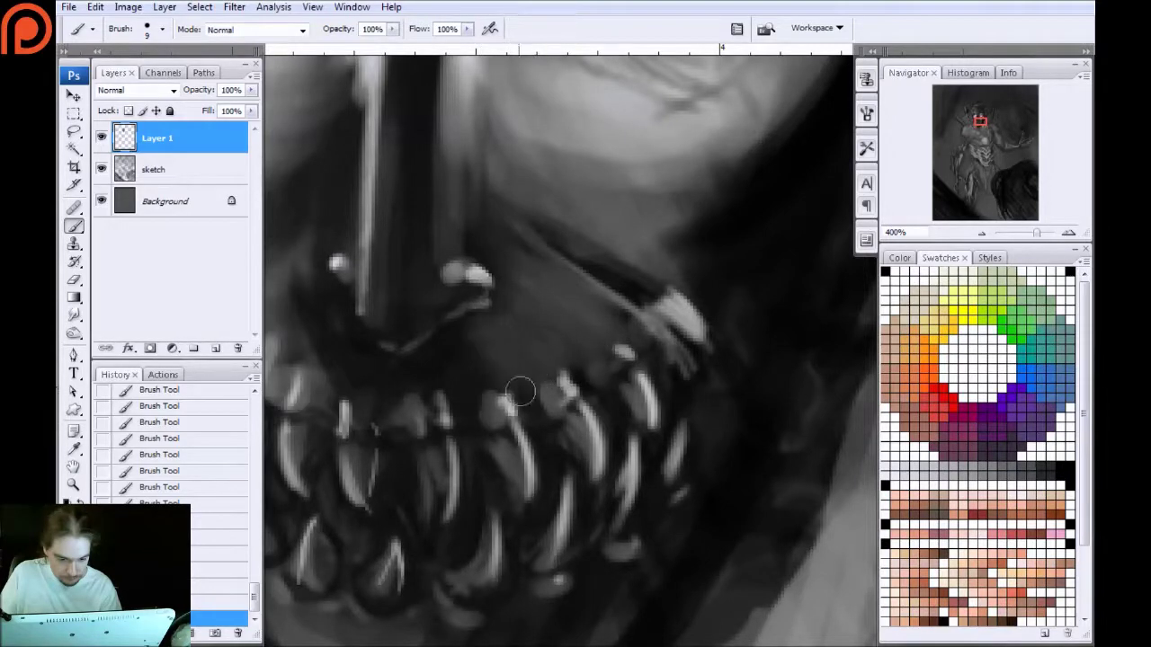
pyautogui.hotkey('ctrl', '-')
pyautogui.moveTo(601, 281); pyautogui.dragTo(627, 302)
pyautogui.moveTo(536, 230); pyautogui.dragTo(619, 303)
# Try a broad stroke of sampled light tone over the left-hand eye and undo it
pyautogui.hotkey('ctrl', '-')
pyautogui.hotkey('ctrl', '-')
pyautogui.hotkey('ctrl', '-')
pyautogui.press(']')
pyautogui.press(']')
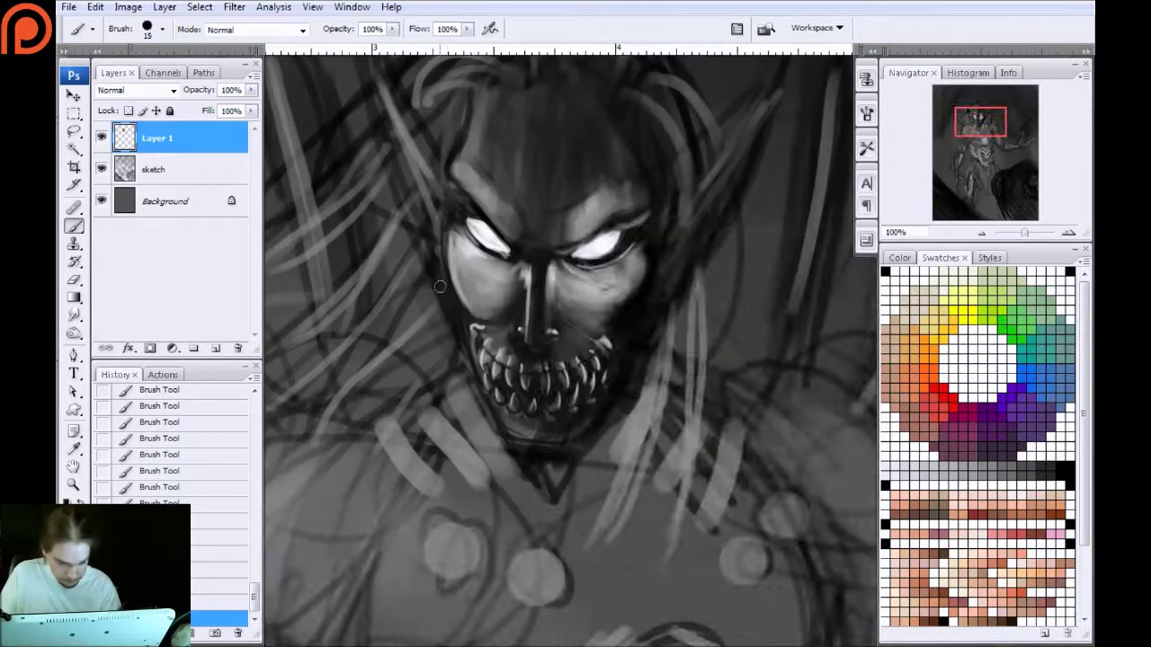
pyautogui.keyDown('alt'); pyautogui.click(486, 230); pyautogui.keyUp('alt')
pyautogui.press(']')
pyautogui.press(']')
pyautogui.press(']')
pyautogui.moveTo(494, 247)
pyautogui.mouseDown()
pyautogui.moveTo(466, 207)
pyautogui.moveTo(482, 233)
pyautogui.mouseUp()
pyautogui.hotkey('ctrl', 'z')
pyautogui.press('[')
pyautogui.press('[')
pyautogui.press('[')
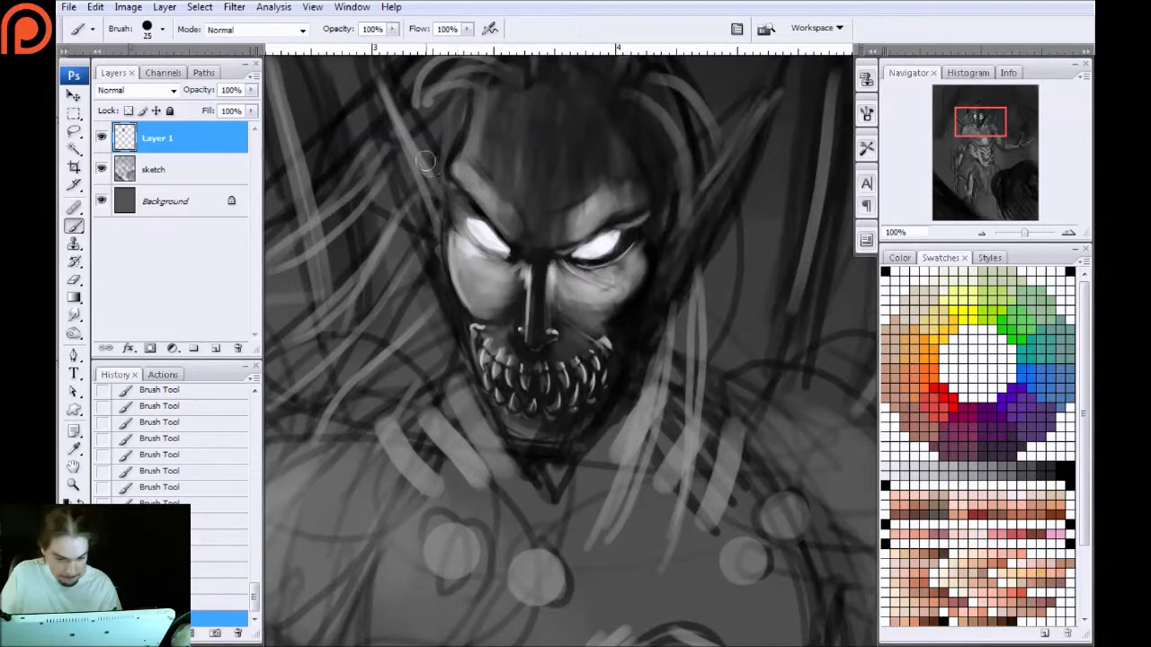
# Paint fine light details at the left-hand brow's outer end and the eye's inner corner with size 4
pyautogui.press('[')
pyautogui.press('[')
pyautogui.press('[')
pyautogui.press('[')
pyautogui.press('[')
pyautogui.press('[')
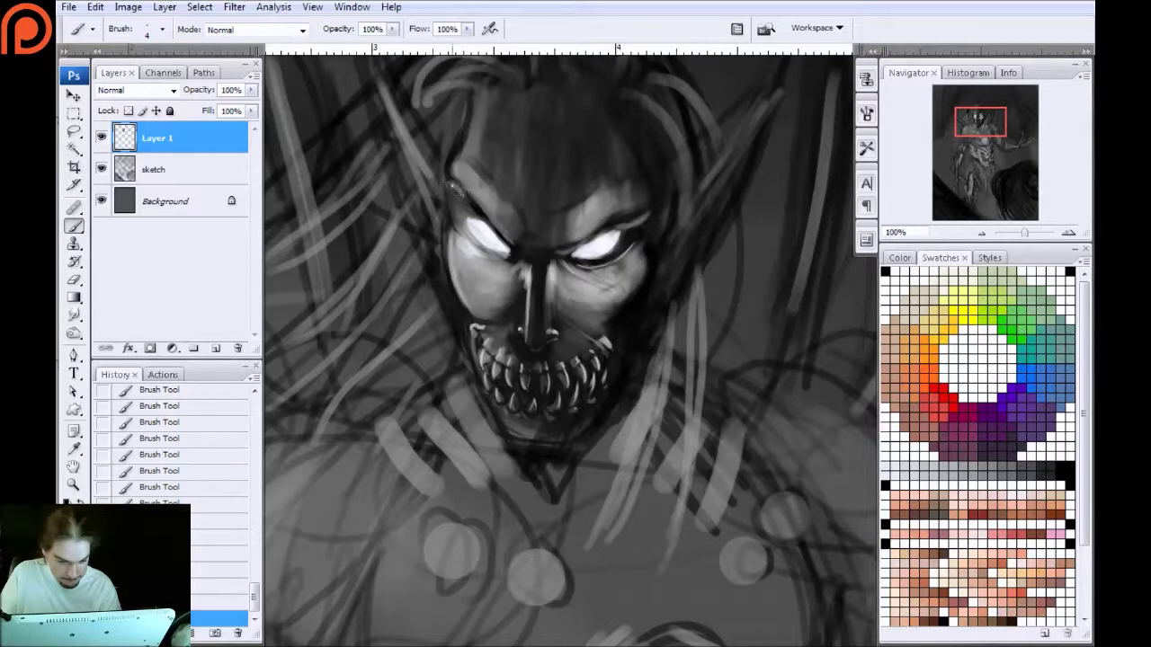
pyautogui.moveTo(454, 196); pyautogui.dragTo(456, 209)
pyautogui.moveTo(509, 263); pyautogui.dragTo(512, 262)
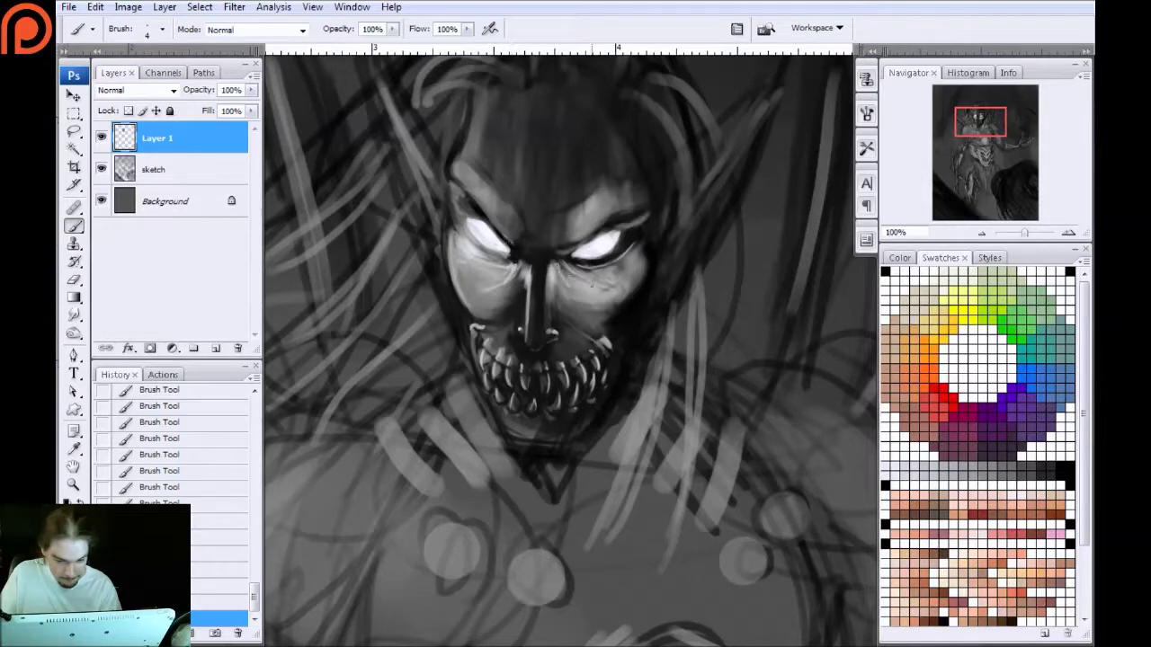
# Brighten the outer edge of the skin beneath the right-hand eye with a size 5 brush
pyautogui.press(']')
pyautogui.moveTo(634, 250); pyautogui.dragTo(635, 291)
pyautogui.press('[')
pyautogui.press('[')
pyautogui.press('[')
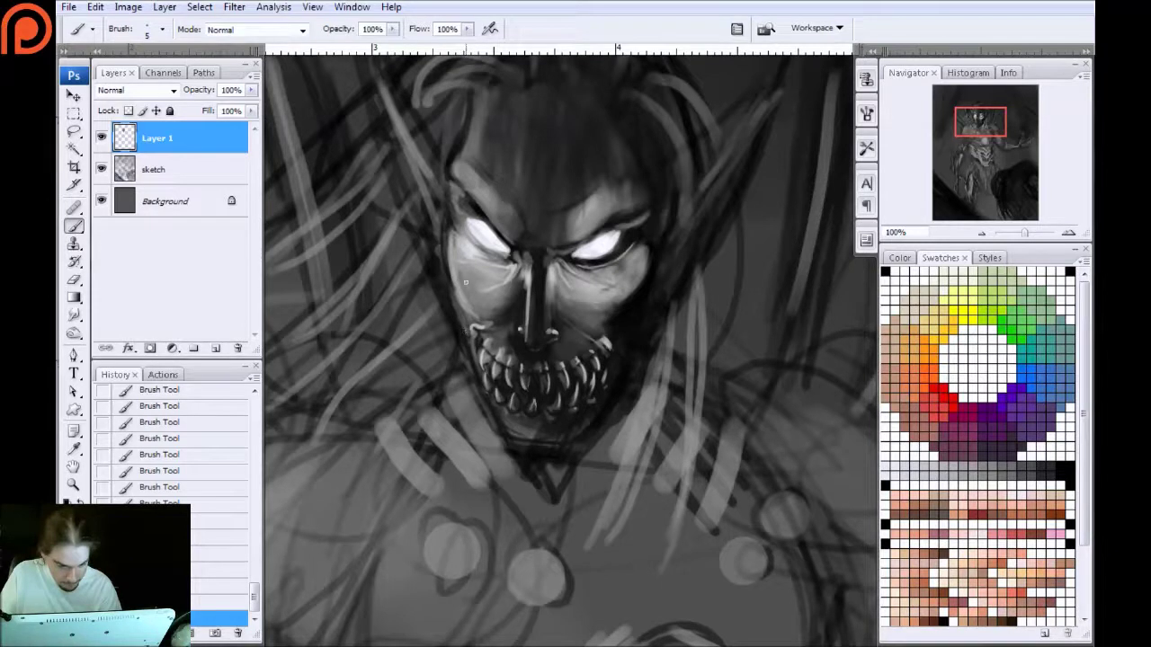
# Lighten the forehead between the hairline and brows with broad mid-grey strokes at brush sizes 40 and 30
pyautogui.press(']')
pyautogui.press(']')
pyautogui.press(']')
pyautogui.press(']')
pyautogui.press(']')
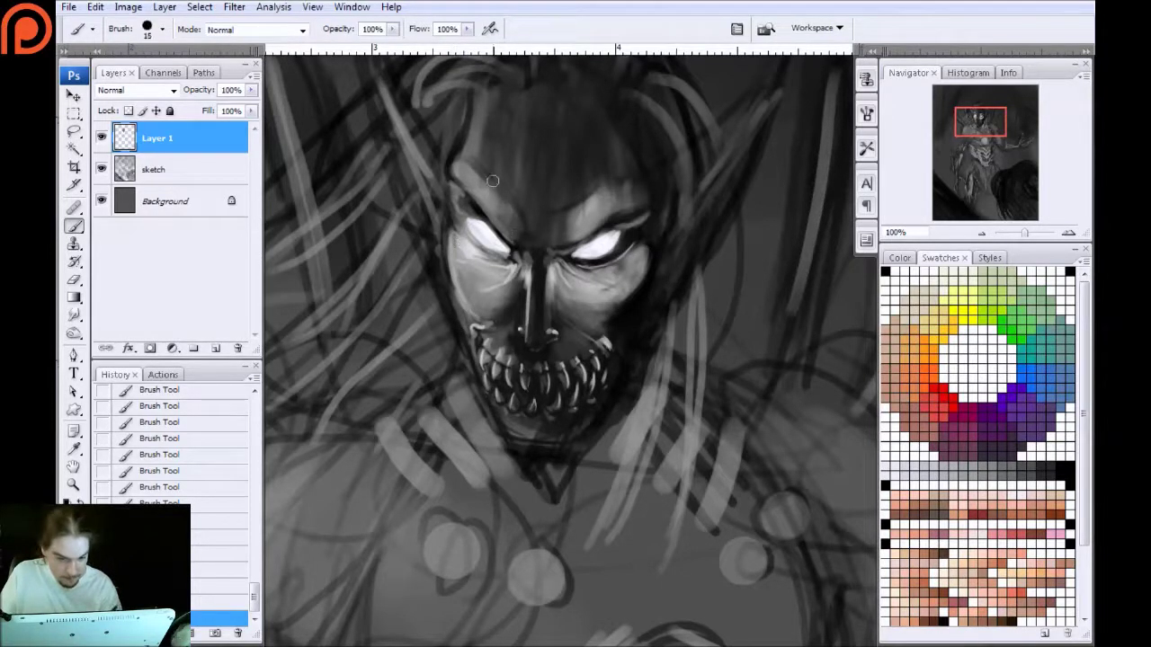
pyautogui.press(']')
pyautogui.press(']')
pyautogui.press(']')
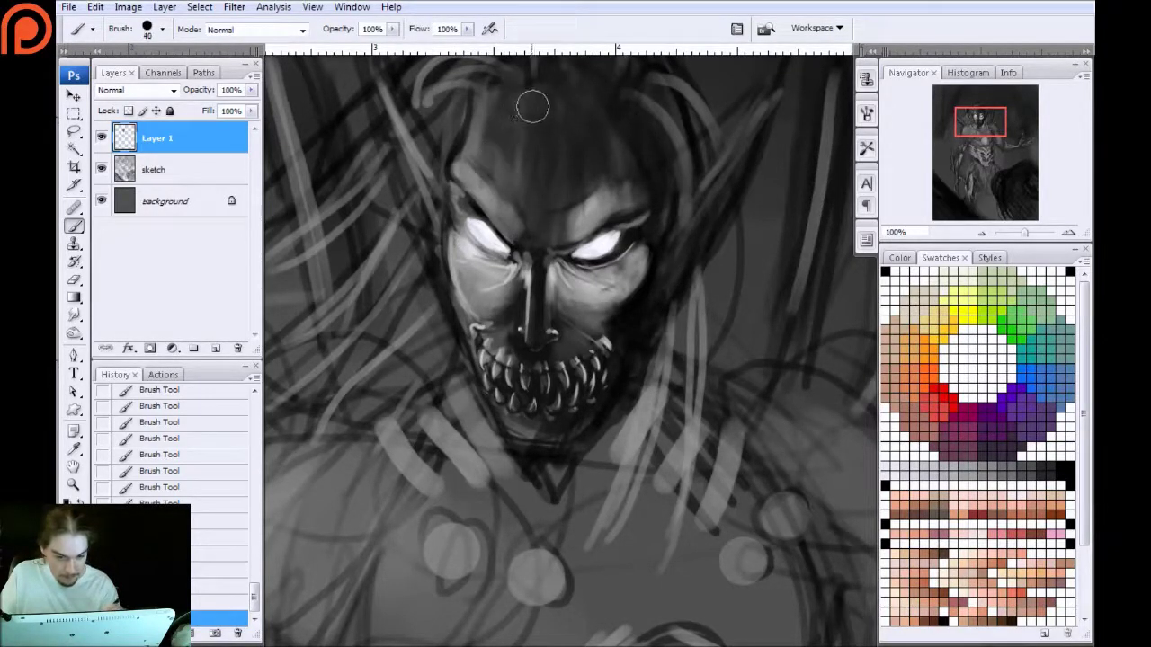
pyautogui.moveTo(523, 178)
pyautogui.mouseDown()
pyautogui.moveTo(548, 116)
pyautogui.moveTo(578, 139)
pyautogui.moveTo(567, 162)
pyautogui.mouseUp()
pyautogui.press('[')
pyautogui.press('[')
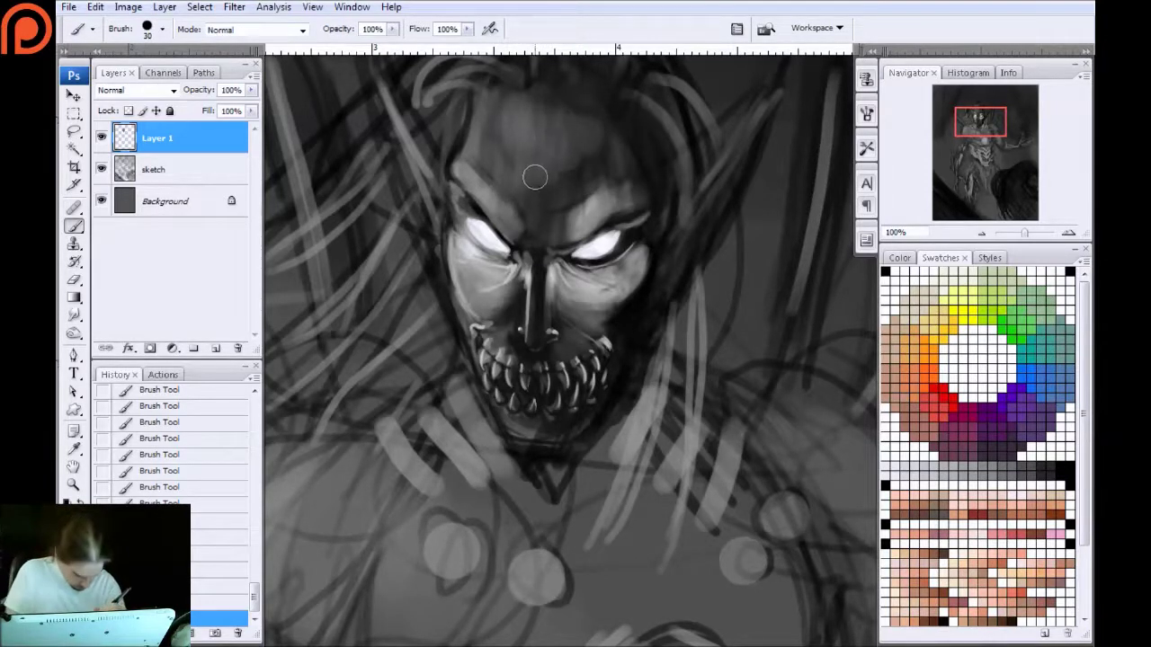
pyautogui.scroll(3, 521, 116)
pyautogui.moveTo(575, 175)
pyautogui.mouseDown()
pyautogui.moveTo(545, 198)
pyautogui.moveTo(508, 190)
pyautogui.moveTo(463, 162)
pyautogui.moveTo(472, 140)
pyautogui.moveTo(527, 239)
pyautogui.mouseUp()
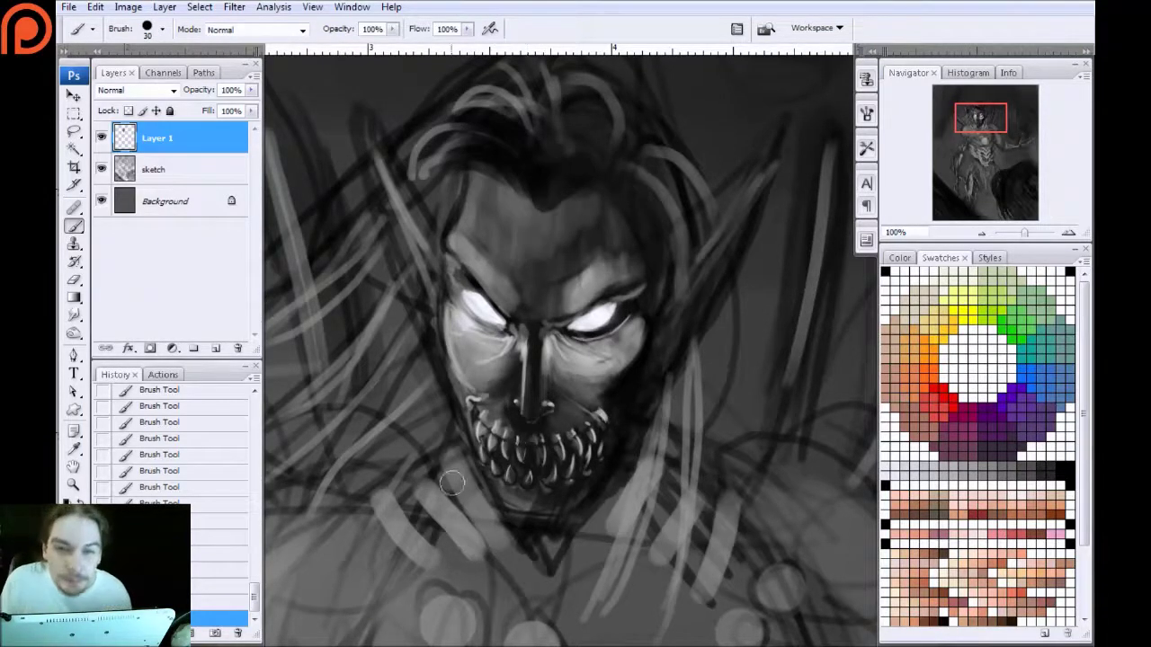
# Paint a row of dark dots along the hairline at size 15 and darken the hair beside the right-hand temple at size 20
pyautogui.press('[')
pyautogui.press('[')
pyautogui.press('[')
pyautogui.moveTo(529, 202); pyautogui.dragTo(482, 178)
pyautogui.moveTo(563, 190); pyautogui.dragTo(595, 191)
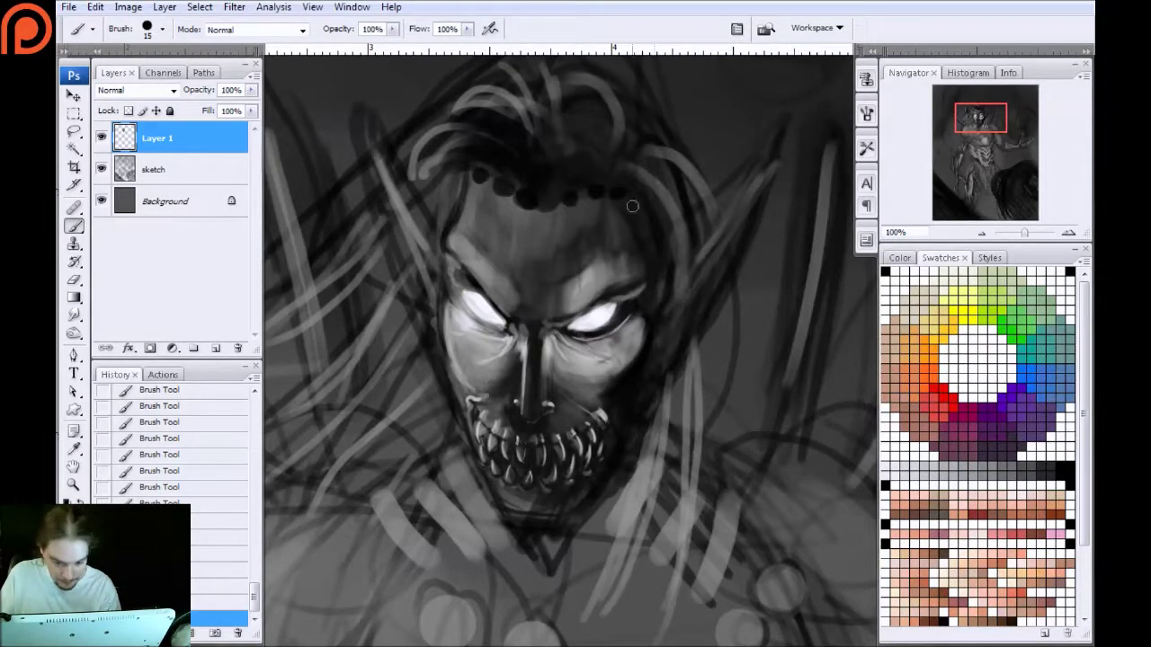
pyautogui.moveTo(665, 236); pyautogui.dragTo(667, 268)
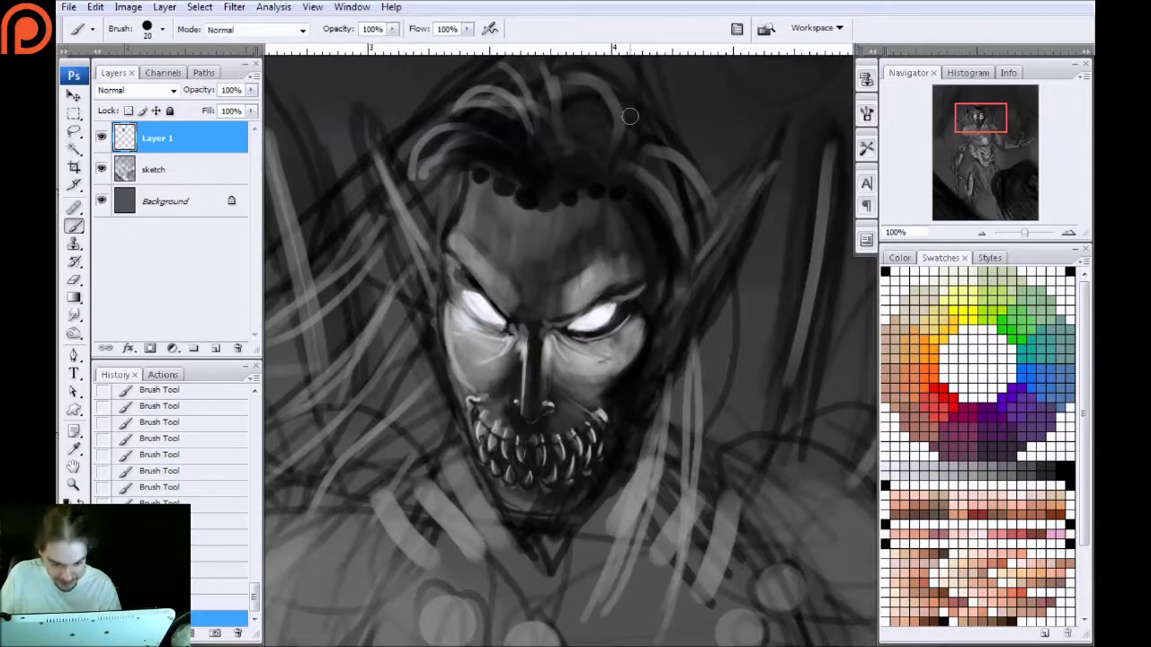
# Block in both pointed ears with near-black strokes using a size 10 brush
pyautogui.press('[')
pyautogui.moveTo(752, 194)
pyautogui.mouseDown()
pyautogui.moveTo(685, 266)
pyautogui.moveTo(773, 167)
pyautogui.moveTo(668, 347)
pyautogui.mouseUp()
pyautogui.moveTo(747, 243)
pyautogui.mouseDown()
pyautogui.moveTo(741, 217)
pyautogui.moveTo(672, 306)
pyautogui.mouseUp()
pyautogui.moveTo(414, 237)
pyautogui.mouseDown()
pyautogui.moveTo(434, 274)
pyautogui.moveTo(405, 234)
pyautogui.moveTo(429, 312)
pyautogui.moveTo(395, 235)
pyautogui.moveTo(432, 263)
pyautogui.moveTo(382, 196)
pyautogui.moveTo(412, 274)
pyautogui.mouseUp()
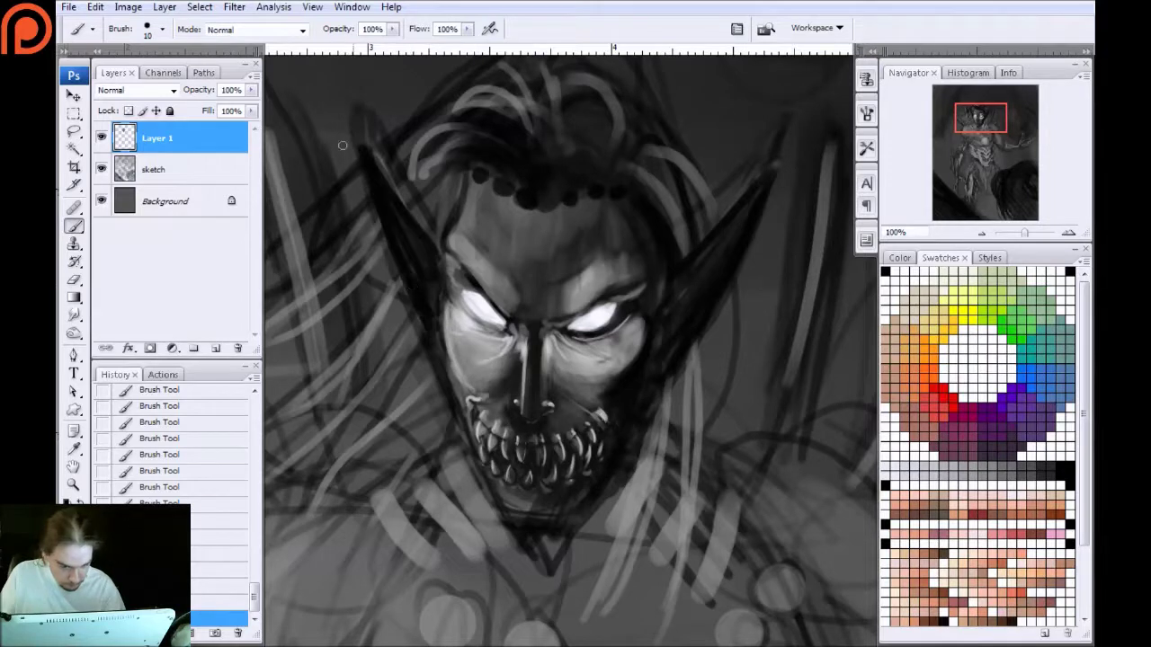
# Darken the chin below the fangs and reinforce the nose shadow with a size 20 brush
pyautogui.press(']')
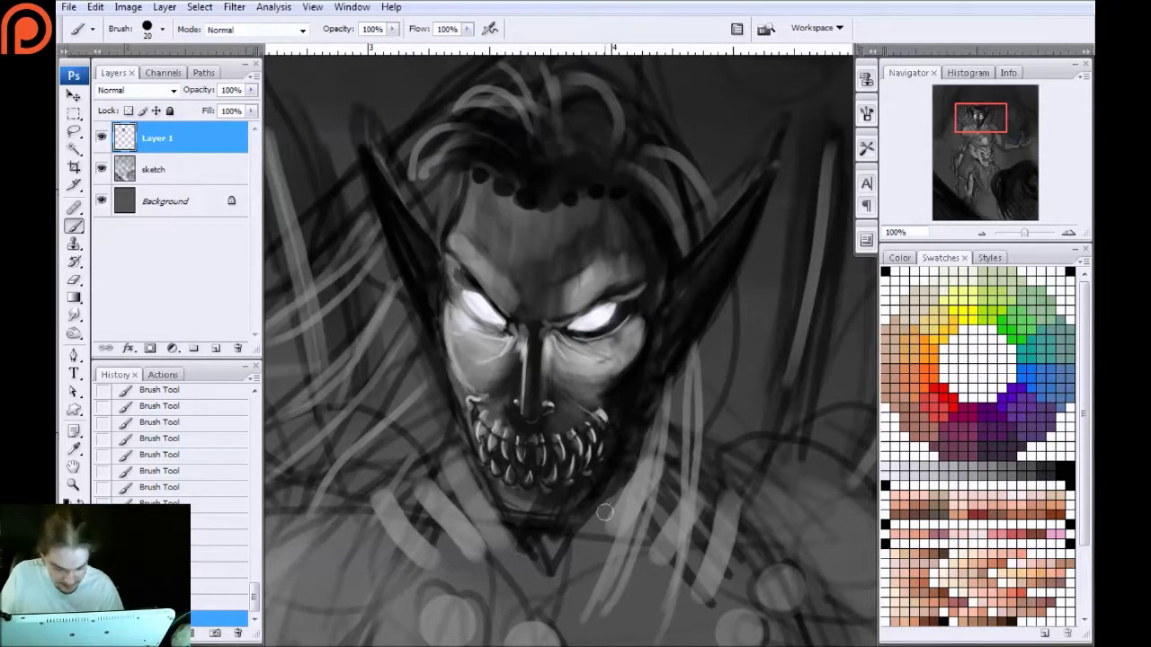
pyautogui.moveTo(536, 496)
pyautogui.mouseDown()
pyautogui.moveTo(520, 503)
pyautogui.moveTo(528, 495)
pyautogui.moveTo(544, 514)
pyautogui.moveTo(532, 484)
pyautogui.mouseUp()
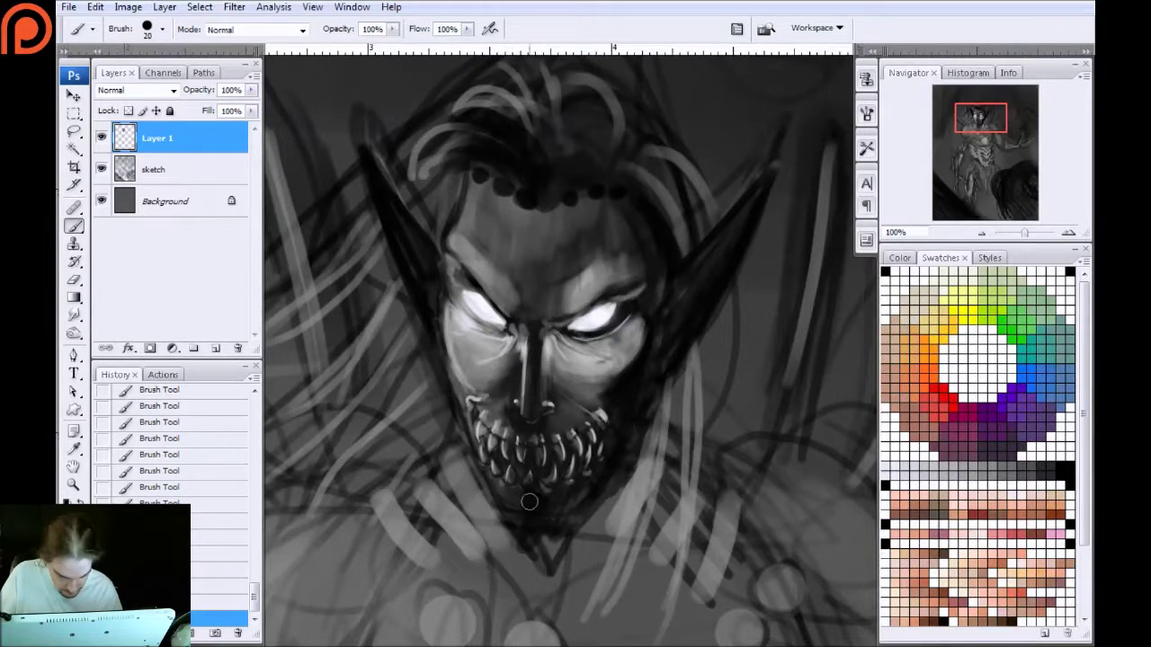
pyautogui.moveTo(528, 342); pyautogui.dragTo(527, 399)
# Darken the grey hair strands above the right-hand ear with a size 35 brush
pyautogui.press(']')
pyautogui.press(']')
pyautogui.press(']')
pyautogui.moveTo(651, 244)
pyautogui.mouseDown()
pyautogui.moveTo(668, 236)
pyautogui.moveTo(653, 169)
pyautogui.moveTo(683, 189)
pyautogui.mouseUp()
# Paint two long black hair locks falling from the right-hand ear to the chest with a size 20 brush
pyautogui.press('space')
pyautogui.moveTo(594, 150); pyautogui.dragTo(588, 157)
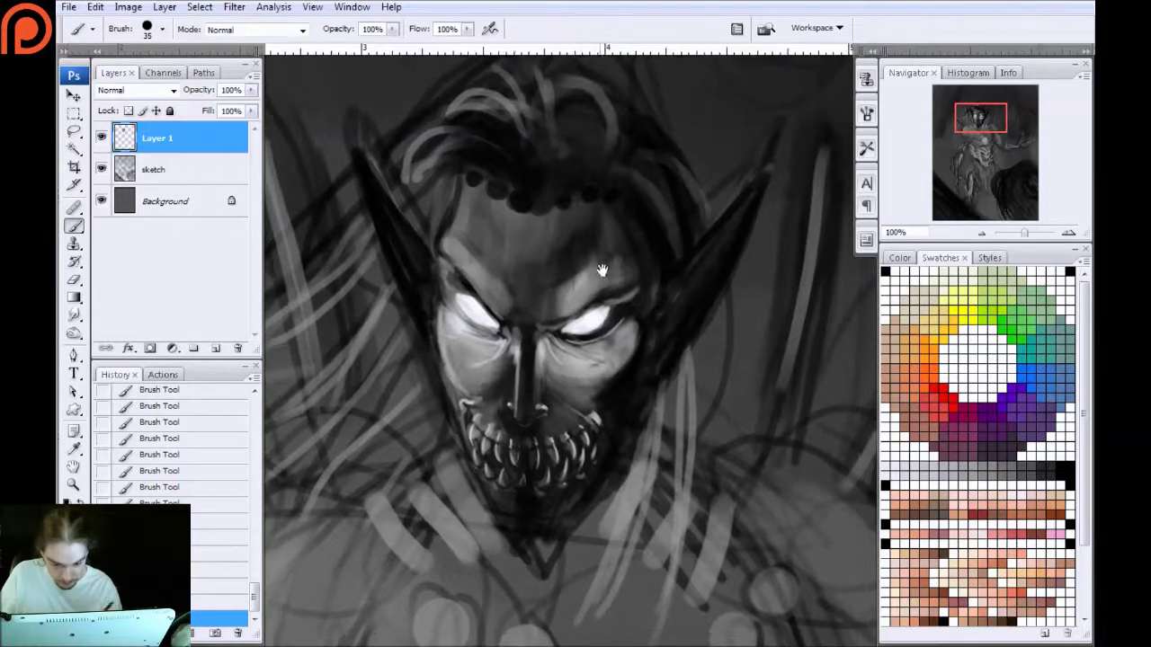
pyautogui.moveTo(606, 272); pyautogui.dragTo(550, 124)
pyautogui.press('[')
pyautogui.press('[')
pyautogui.press('[')
pyautogui.moveTo(613, 232); pyautogui.dragTo(516, 509)
pyautogui.moveTo(609, 273)
pyautogui.mouseDown()
pyautogui.moveTo(530, 478)
pyautogui.moveTo(506, 504)
pyautogui.moveTo(624, 221)
pyautogui.moveTo(582, 497)
pyautogui.moveTo(630, 206)
pyautogui.moveTo(604, 236)
pyautogui.mouseUp()
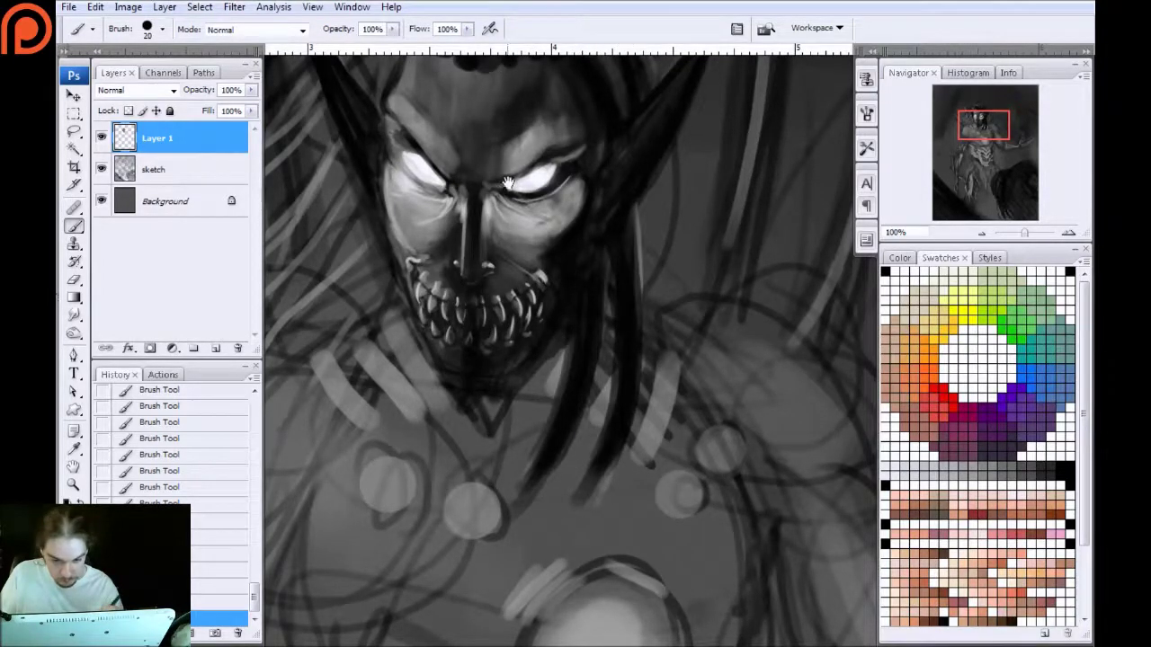
# Lighten the upper side of the right-hand ear from tip to base with grey size 10 strokes
pyautogui.moveTo(513, 184); pyautogui.dragTo(479, 318)
pyautogui.press('[')
pyautogui.press('[')
pyautogui.press('[')
pyautogui.press('[')
pyautogui.press(']')
pyautogui.press(']')
pyautogui.moveTo(683, 165); pyautogui.dragTo(582, 293)
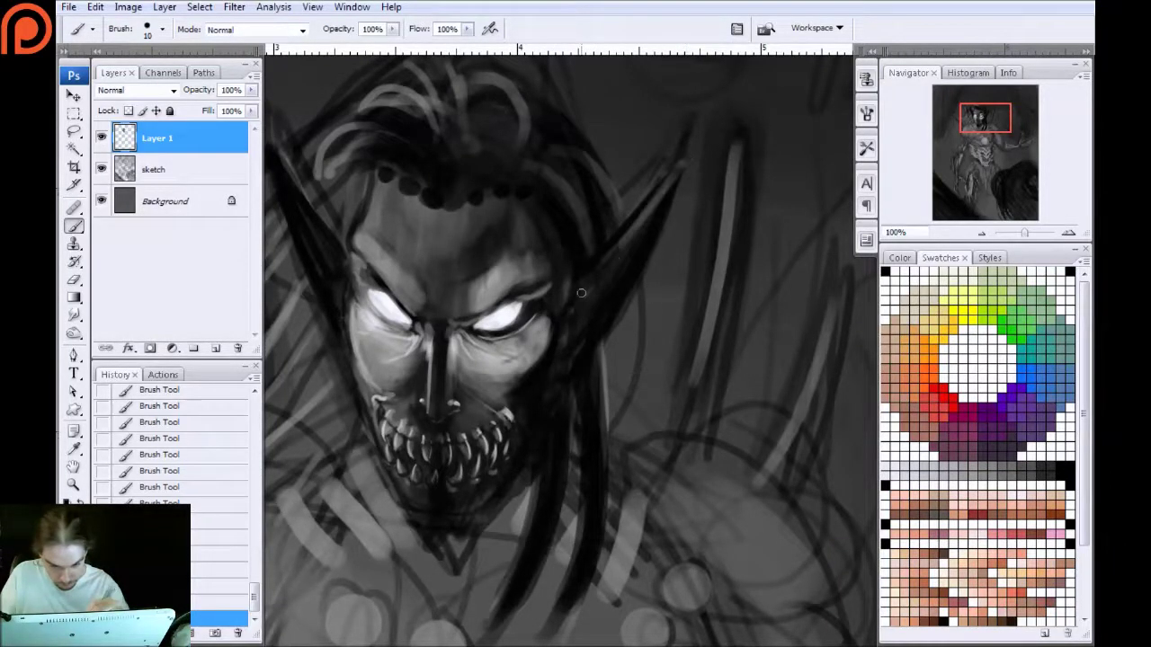
pyautogui.moveTo(654, 199); pyautogui.dragTo(625, 246)
pyautogui.moveTo(674, 171); pyautogui.dragTo(556, 341)
# Define the right-hand ear's lower edge and inner folds with fine grey strokes at size 6
pyautogui.press('[')
pyautogui.press('[')
pyautogui.press('[')
pyautogui.press('[')
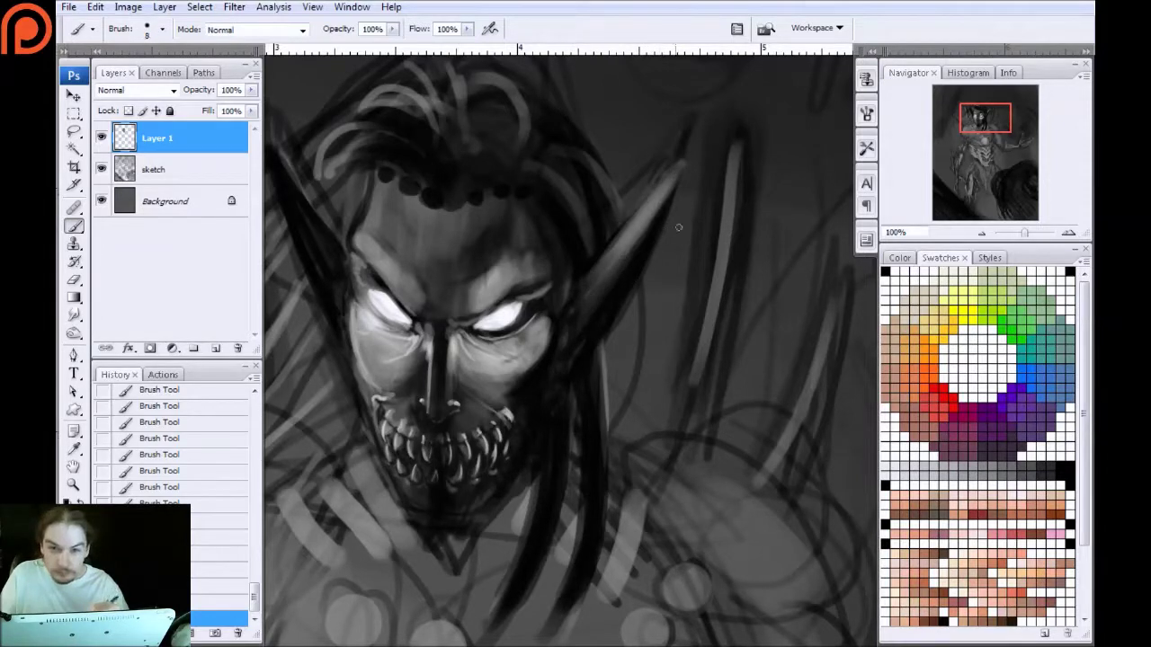
pyautogui.moveTo(670, 189)
pyautogui.mouseDown()
pyautogui.moveTo(597, 340)
pyautogui.moveTo(610, 318)
pyautogui.mouseUp()
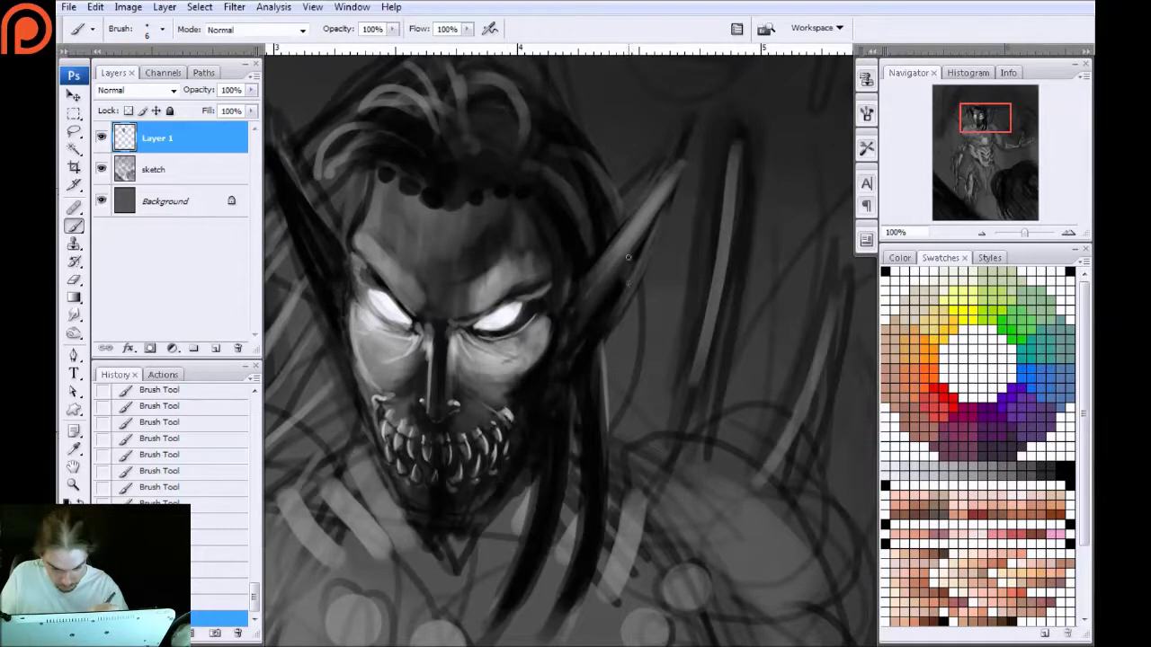
pyautogui.moveTo(618, 305); pyautogui.dragTo(620, 282)
pyautogui.moveTo(611, 279); pyautogui.dragTo(580, 333)
pyautogui.moveTo(669, 196)
pyautogui.mouseDown()
pyautogui.moveTo(616, 294)
pyautogui.moveTo(671, 183)
pyautogui.moveTo(596, 341)
pyautogui.mouseUp()
pyautogui.moveTo(592, 284); pyautogui.dragTo(572, 315)
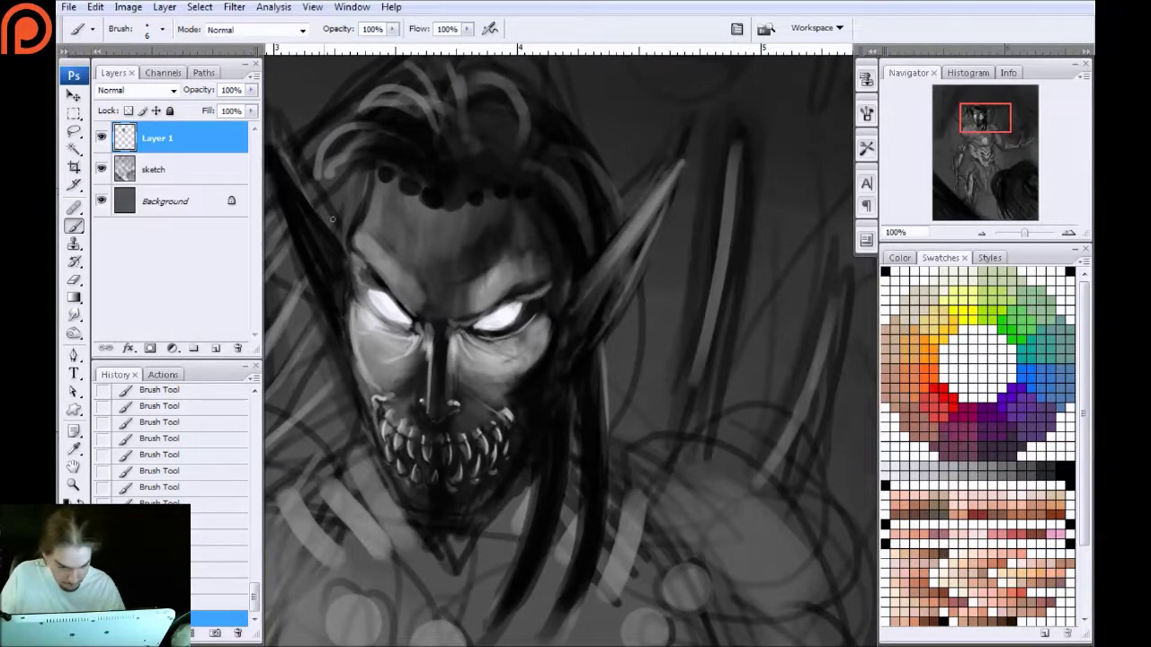
# Deepen the shadow and hair around the right-hand temple, enlarging the brush from size 9 to 20
pyautogui.moveTo(330, 214); pyautogui.dragTo(341, 214)
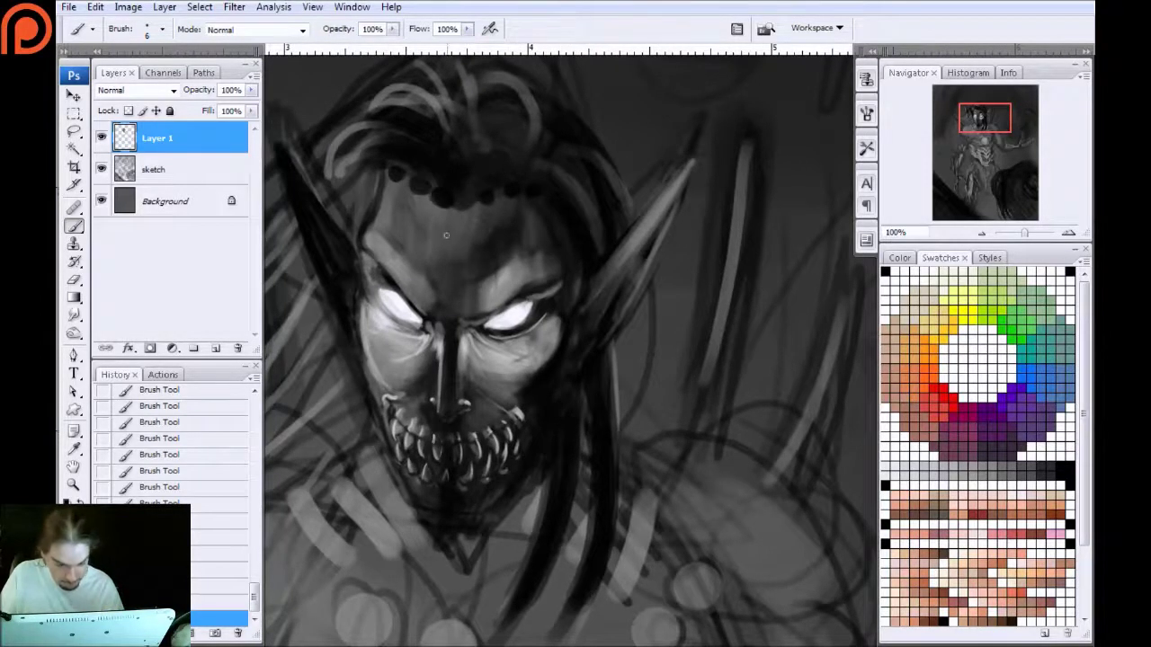
pyautogui.moveTo(444, 235); pyautogui.dragTo(543, 258)
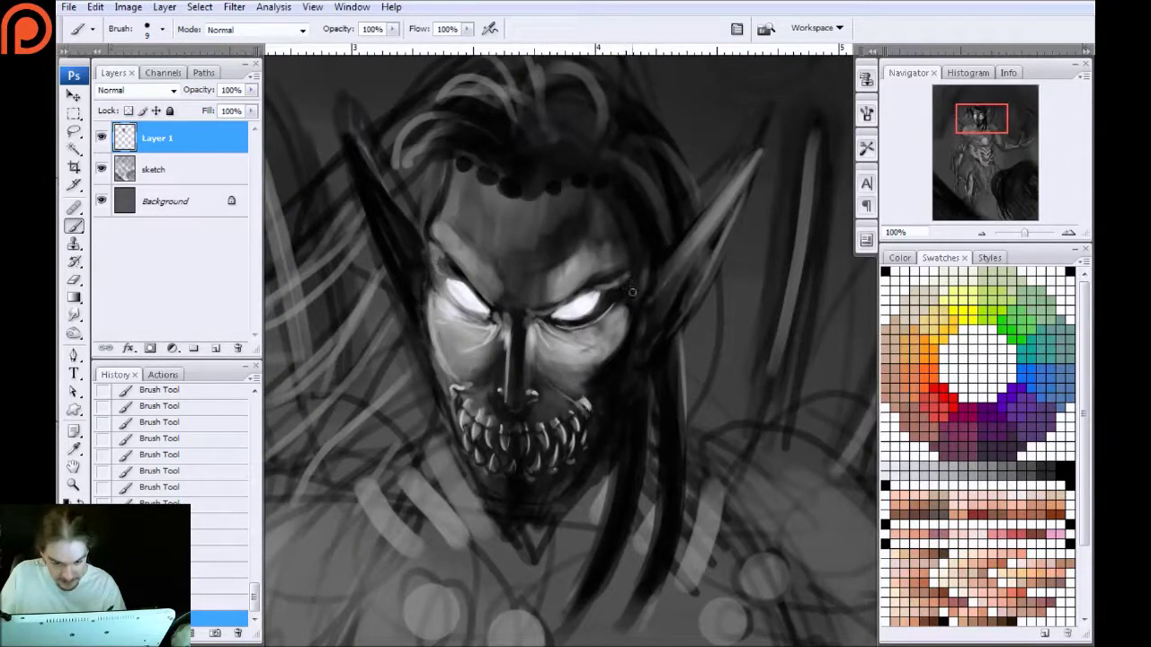
pyautogui.press(']')
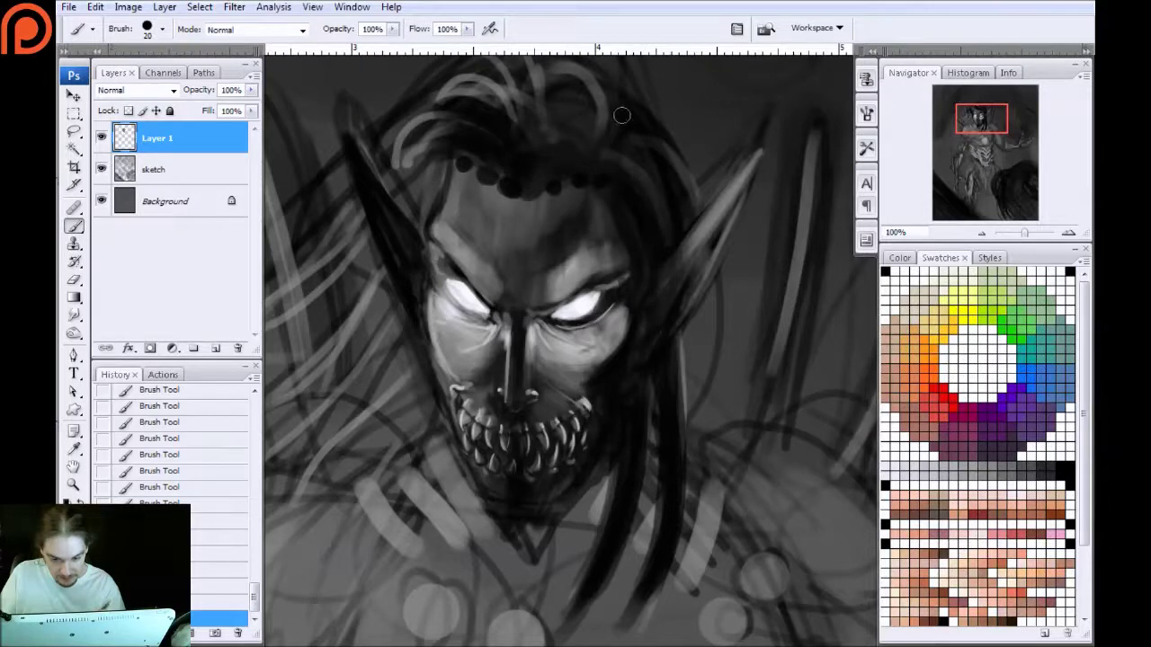
# Lay a grey size 10 stroke along the left-hand ear from its tip towards the brow
pyautogui.hotkey('ctrl', '-')
pyautogui.hotkey('ctrl', '-')
pyautogui.hotkey('ctrl', '-')
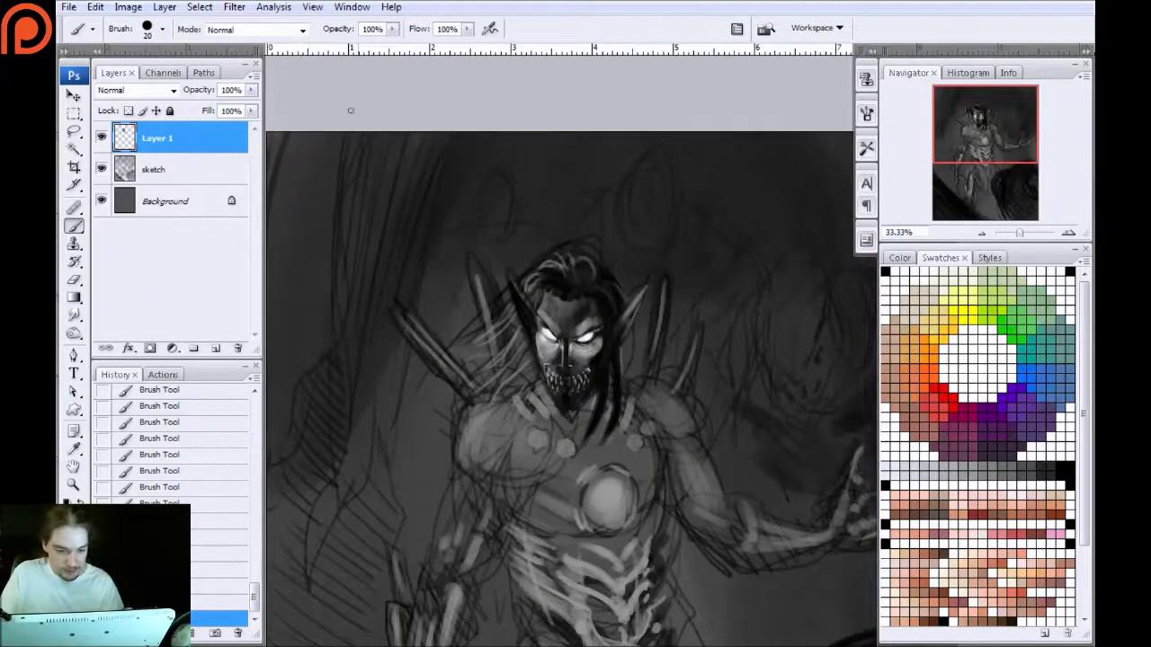
pyautogui.hotkey('ctrl', '+')
pyautogui.hotkey('ctrl', '+')
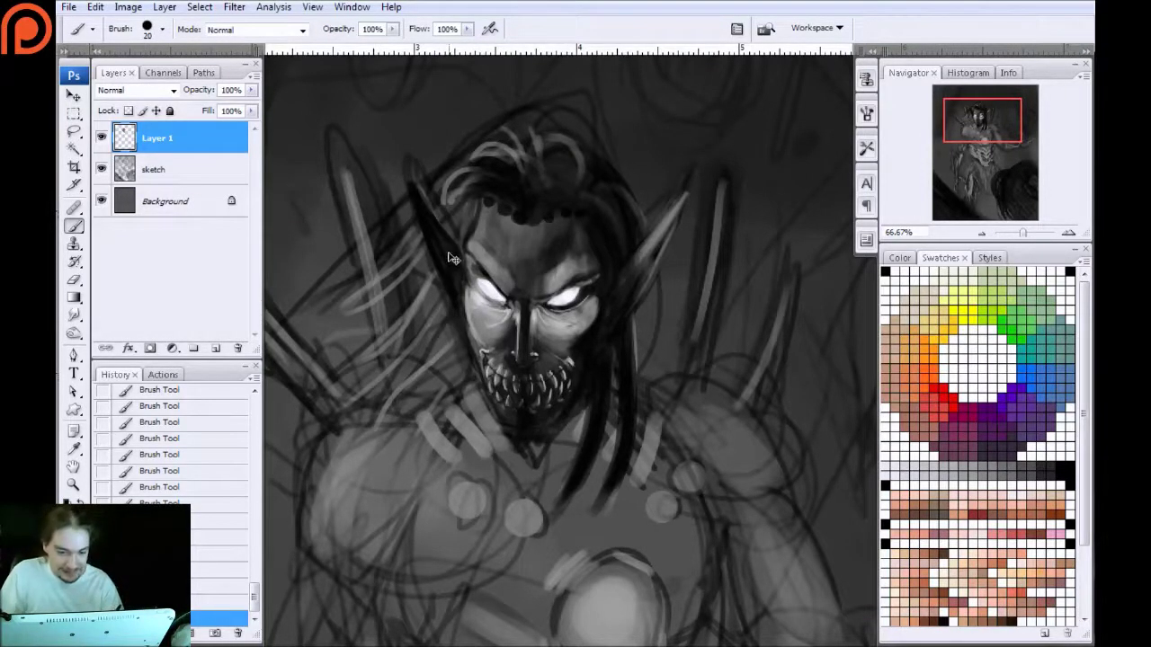
pyautogui.hotkey('ctrl', '+')
pyautogui.moveTo(368, 251); pyautogui.dragTo(396, 265)
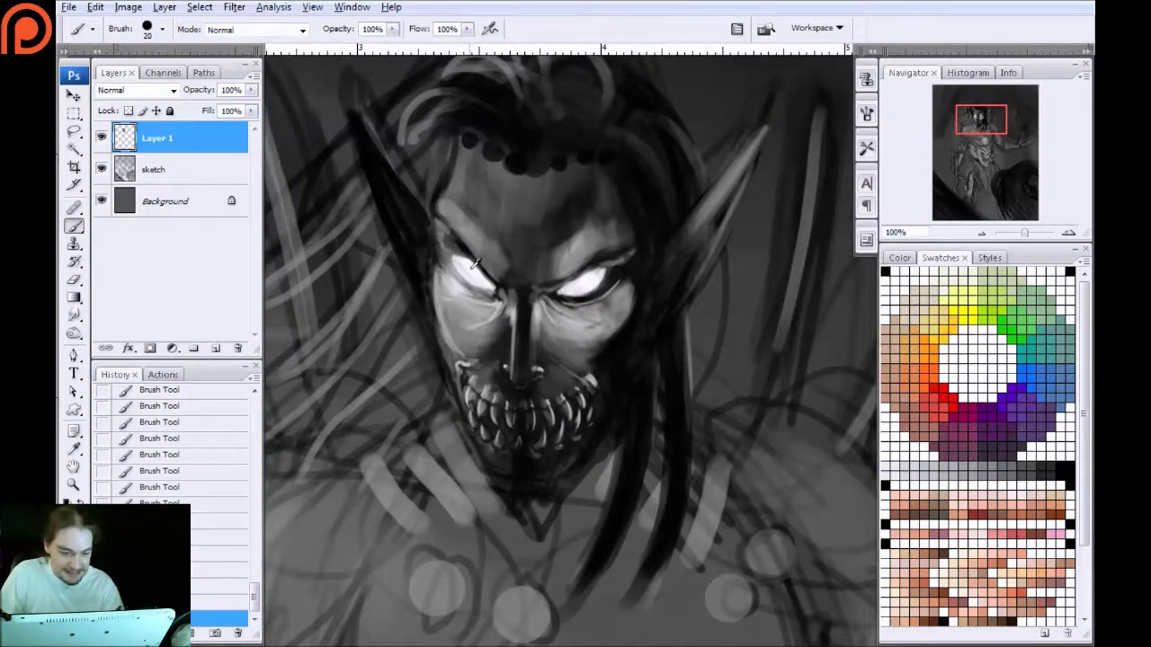
pyautogui.press('[')
pyautogui.press('[')
pyautogui.press('[')
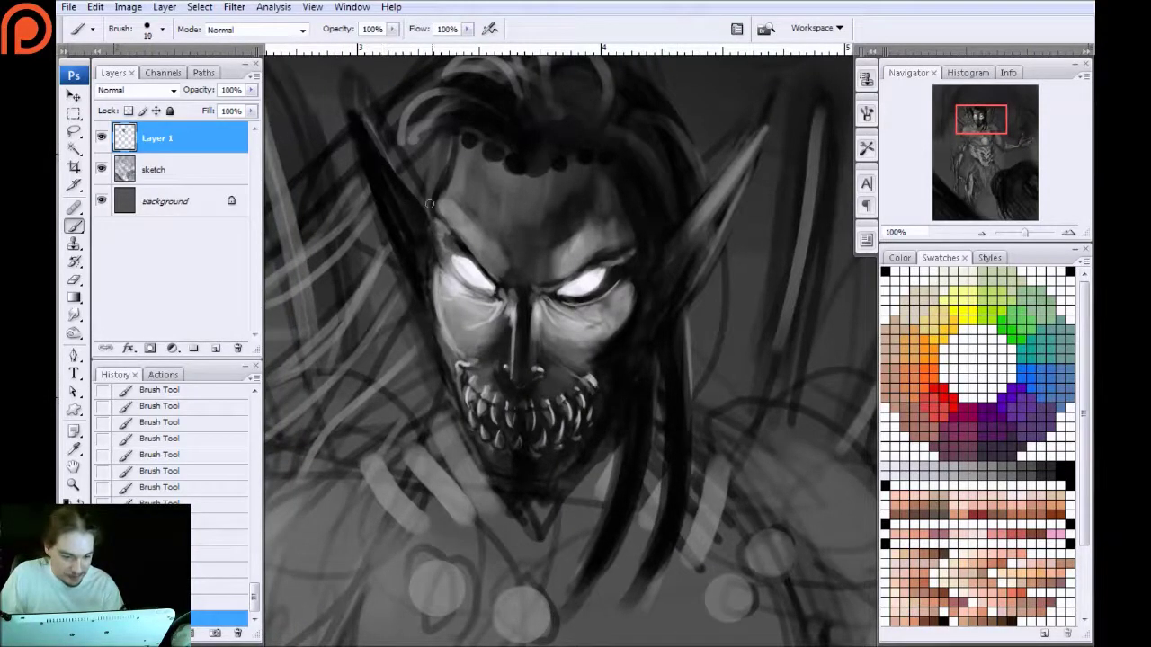
pyautogui.moveTo(362, 137); pyautogui.dragTo(420, 221)
# Extend the grey shading down the left-hand ear's length with finer strokes, finishing at size 10
pyautogui.press(']')
pyautogui.press('[')
pyautogui.press('[')
pyautogui.moveTo(367, 128)
pyautogui.mouseDown()
pyautogui.moveTo(409, 240)
pyautogui.moveTo(365, 131)
pyautogui.moveTo(399, 245)
pyautogui.moveTo(357, 121)
pyautogui.moveTo(405, 269)
pyautogui.moveTo(359, 116)
pyautogui.moveTo(422, 301)
pyautogui.mouseUp()
pyautogui.press(']')
pyautogui.moveTo(388, 173); pyautogui.dragTo(427, 277)
# Examine how the lightened ears and face read against the whole upper body
pyautogui.hotkey('ctrl', '-')
pyautogui.hotkey('ctrl', '-')
pyautogui.hotkey('ctrl', '-')
pyautogui.hotkey('ctrl', '-')
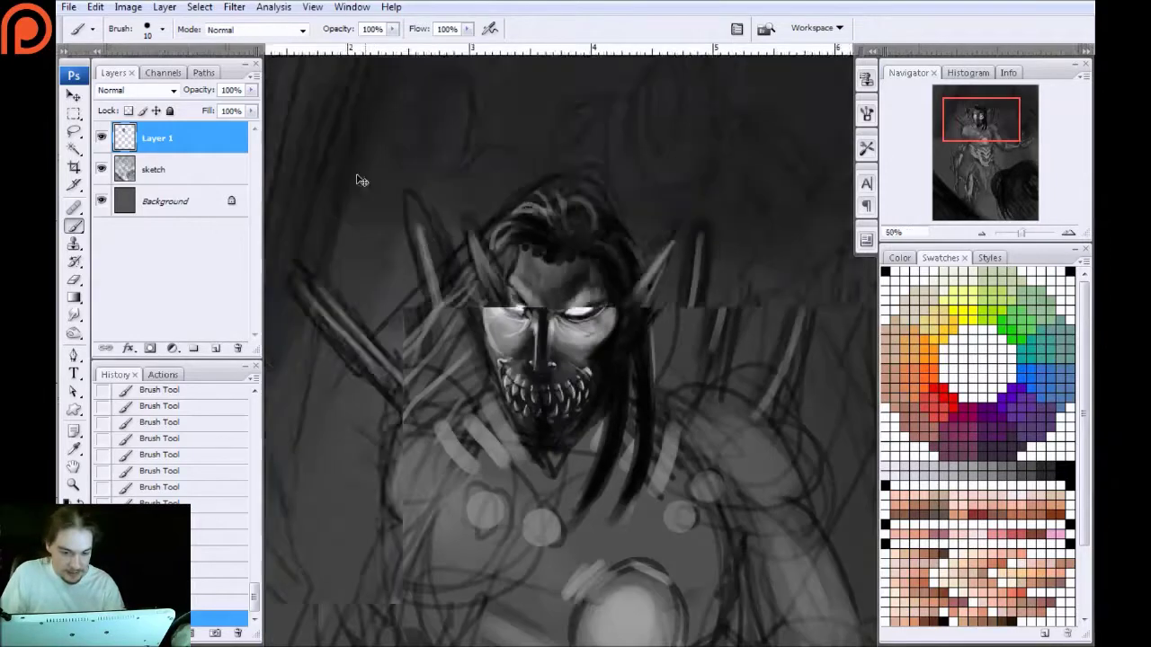
pyautogui.hotkey('ctrl', '+')
pyautogui.hotkey('ctrl', '+')
pyautogui.hotkey('ctrl', '+')
pyautogui.hotkey('ctrl', '+')
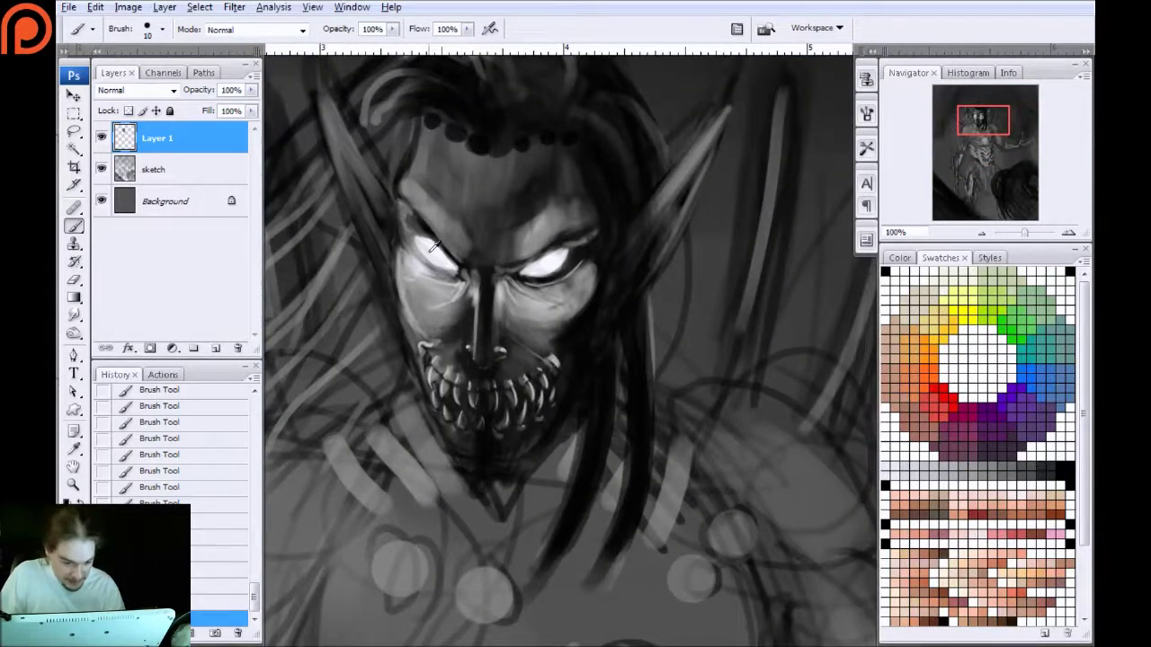
# Touch up the left-hand eye's outer corner with its sampled light tone using a size 10 brush
pyautogui.keyDown('alt'); pyautogui.click(430, 252); pyautogui.keyUp('alt')
pyautogui.moveTo(406, 221); pyautogui.dragTo(414, 227)
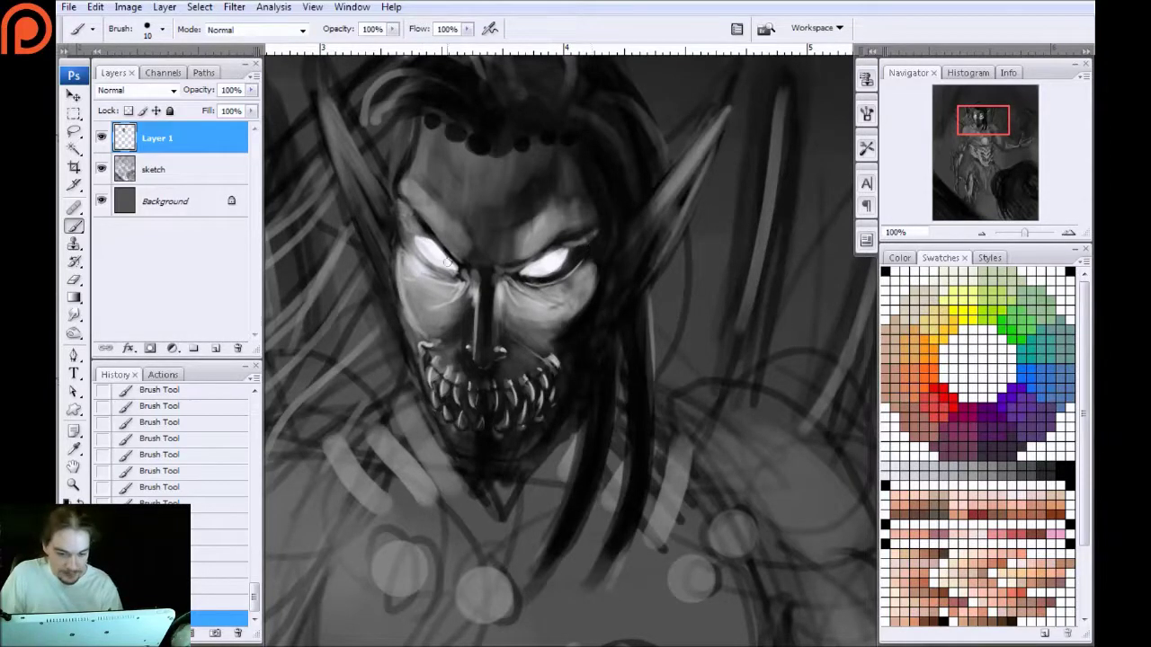
pyautogui.press(']')
pyautogui.press(']')
pyautogui.press(']')
pyautogui.press(']')
pyautogui.press(']')
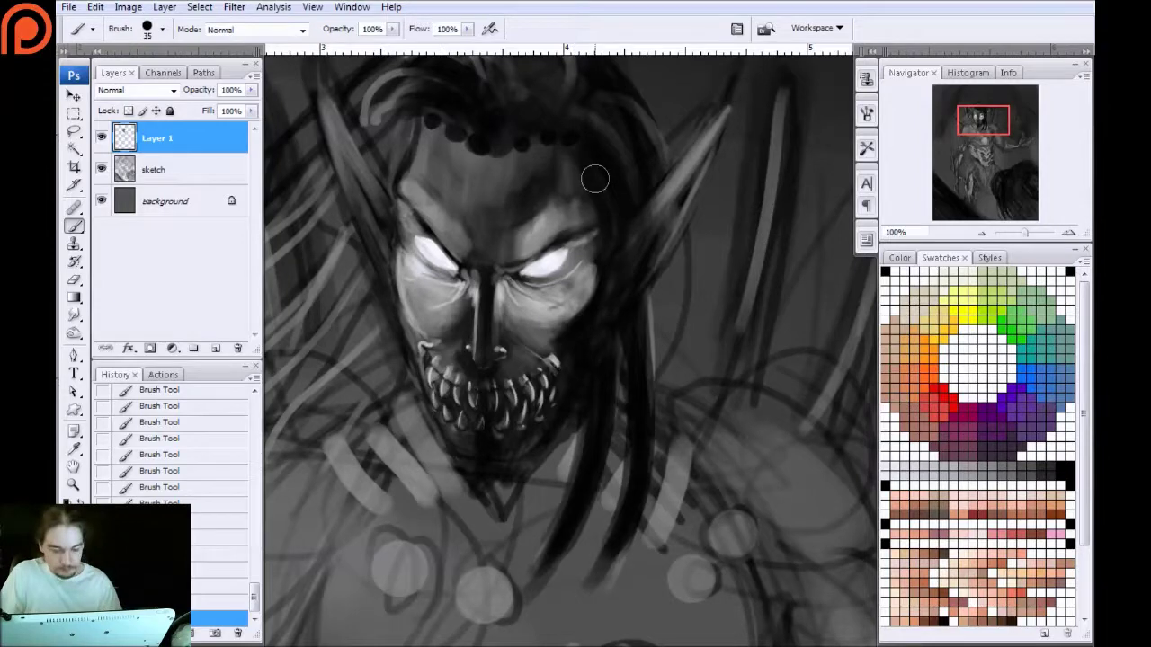
pyautogui.press('[')
pyautogui.press('[')
pyautogui.press('[')
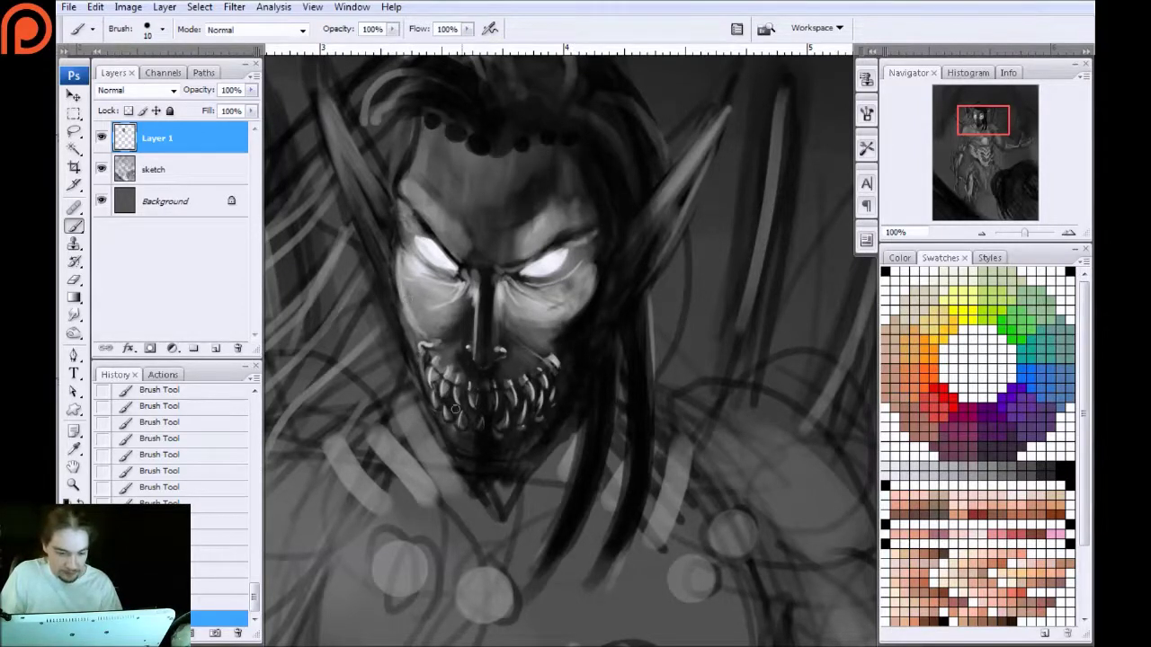
# Paint thin light highlights down the two long hair locks beside the right-hand jaw with a size 5 brush
pyautogui.moveTo(357, 427)
pyautogui.mouseDown()
pyautogui.moveTo(419, 386)
pyautogui.moveTo(493, 296)
pyautogui.mouseUp()
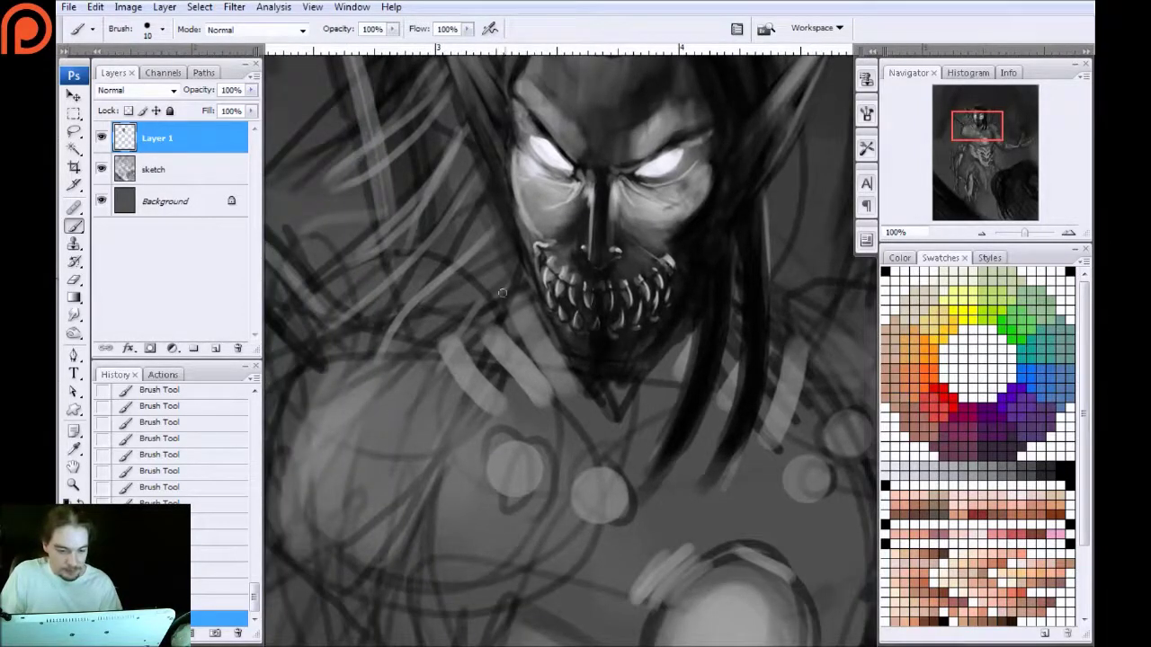
pyautogui.press('[')
pyautogui.press('[')
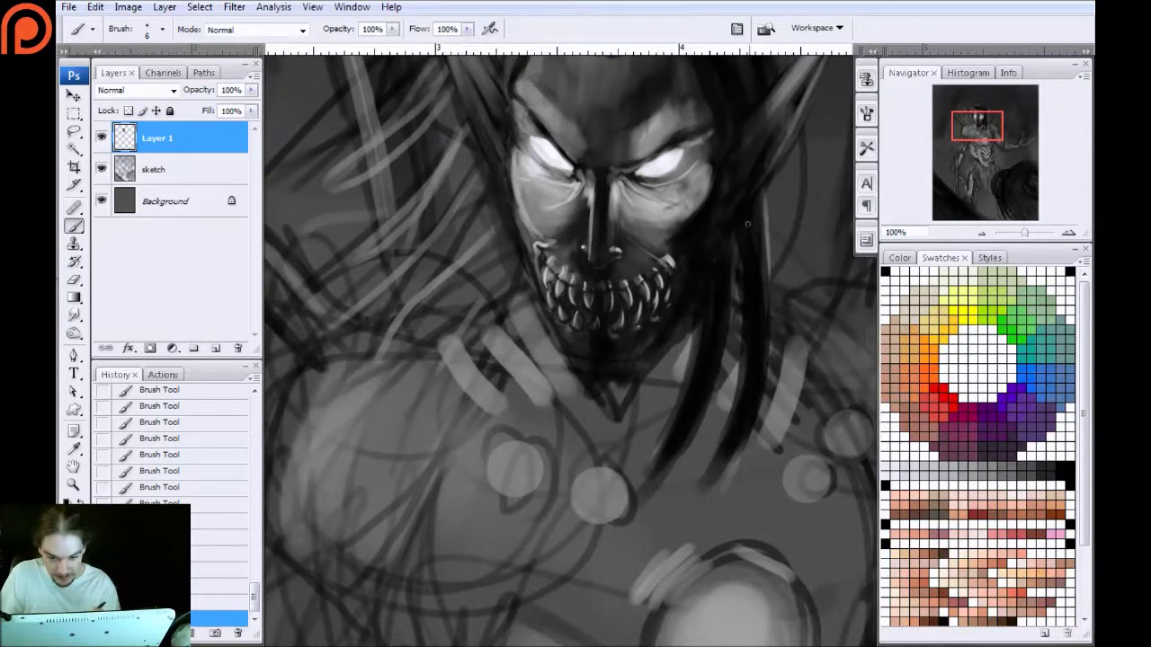
pyautogui.press('[')
pyautogui.moveTo(751, 225); pyautogui.dragTo(752, 406)
pyautogui.moveTo(757, 288); pyautogui.dragTo(746, 420)
pyautogui.moveTo(754, 253); pyautogui.dragTo(762, 352)
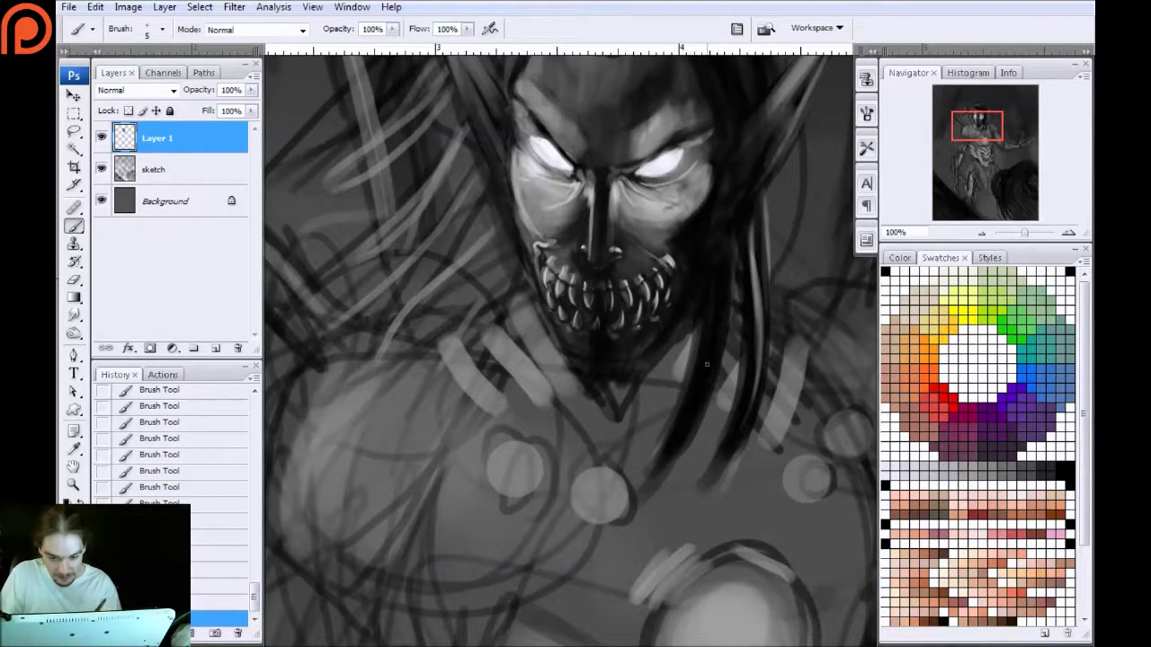
pyautogui.moveTo(716, 302)
pyautogui.mouseDown()
pyautogui.moveTo(675, 419)
pyautogui.moveTo(719, 270)
pyautogui.moveTo(679, 416)
pyautogui.moveTo(723, 278)
pyautogui.moveTo(680, 416)
pyautogui.mouseUp()
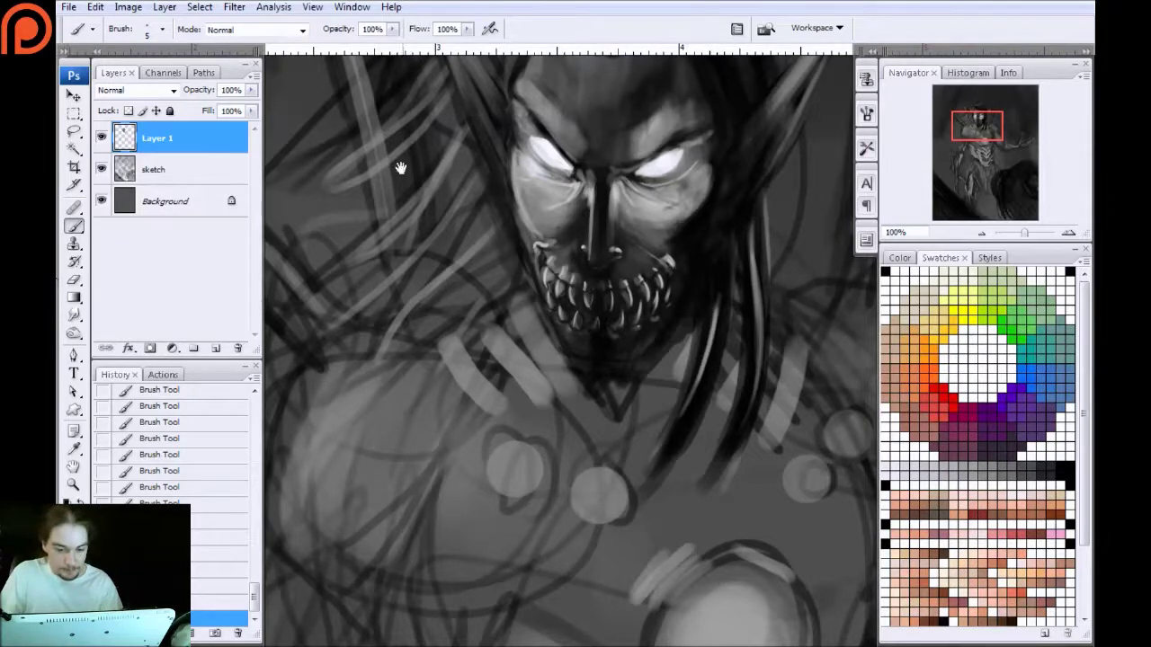
# Pick up the dark tone beside the right-hand ear's base and enlarge the brush to size 20
pyautogui.moveTo(401, 168); pyautogui.dragTo(343, 249)
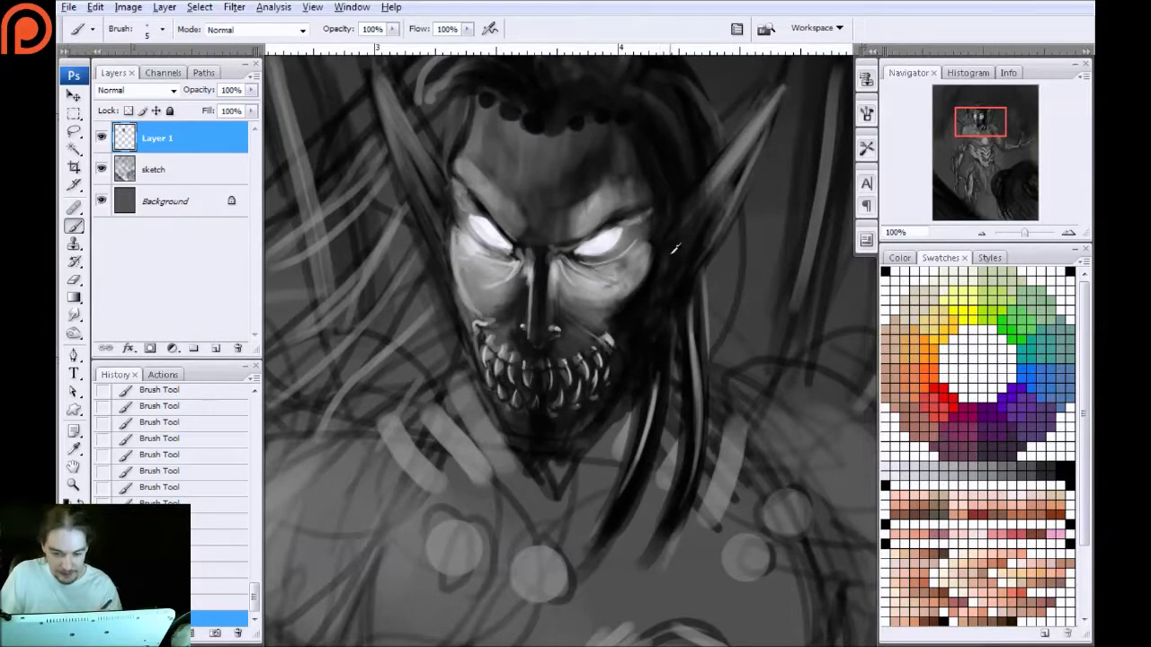
pyautogui.press(']')
pyautogui.press(']')
pyautogui.press(']')
pyautogui.press(']')
pyautogui.press(']')
pyautogui.press(']')
pyautogui.press(']')
pyautogui.press(']')
pyautogui.press(']')
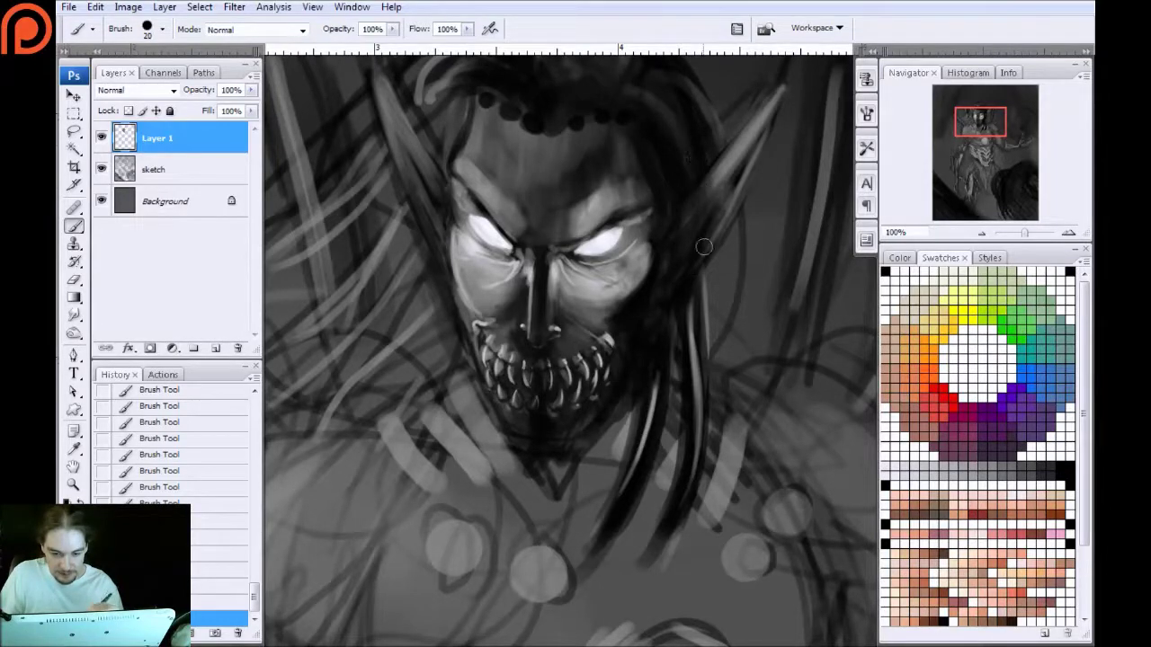
# Examine the highlighted hair locks and face in relation to the upper body
pyautogui.hotkey('ctrl', '-')
pyautogui.hotkey('ctrl', '-')
pyautogui.hotkey('ctrl', '-')
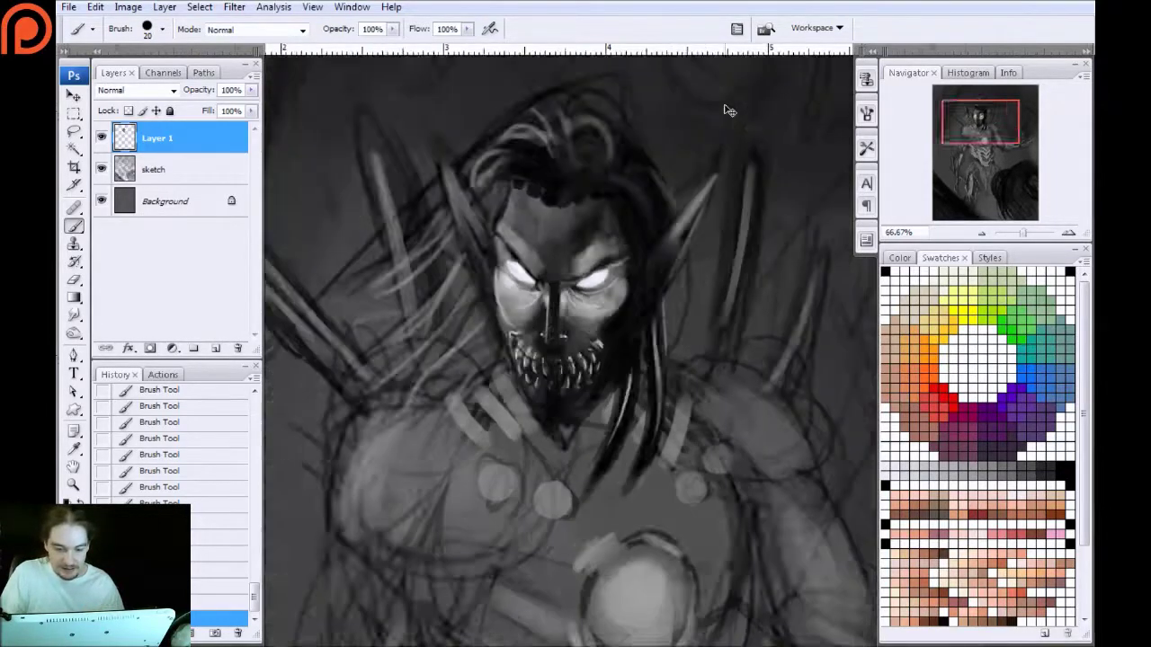
pyautogui.hotkey('ctrl', '+')
pyautogui.hotkey('ctrl', '+')
pyautogui.hotkey('ctrl', '+')
pyautogui.moveTo(360, 301); pyautogui.dragTo(397, 367)
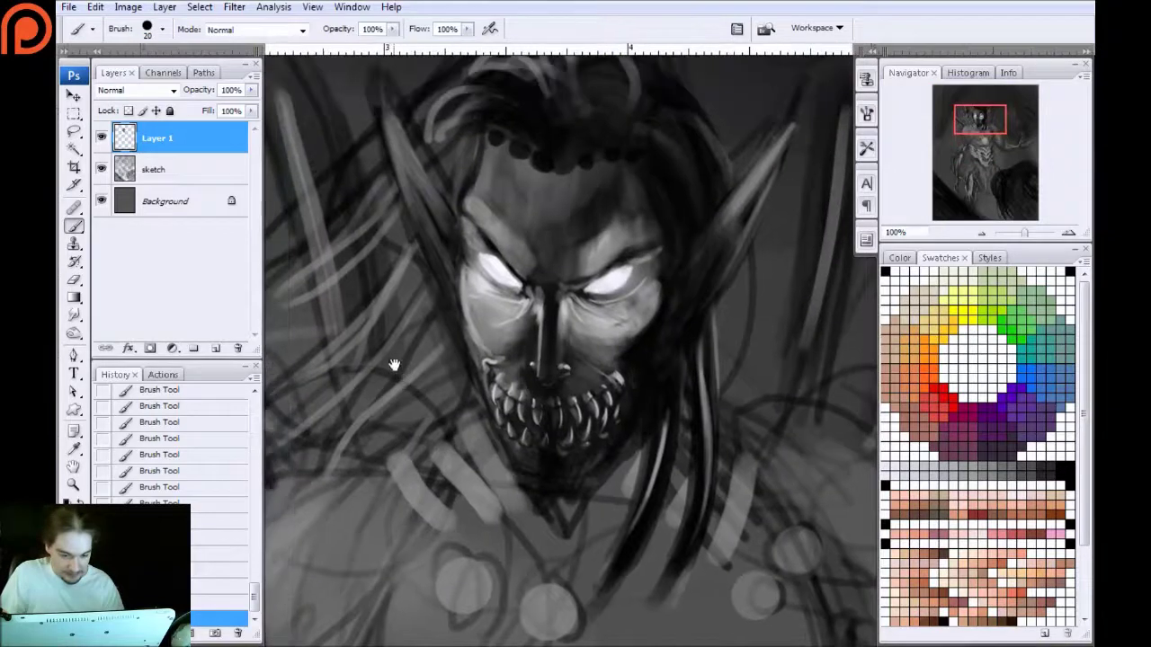
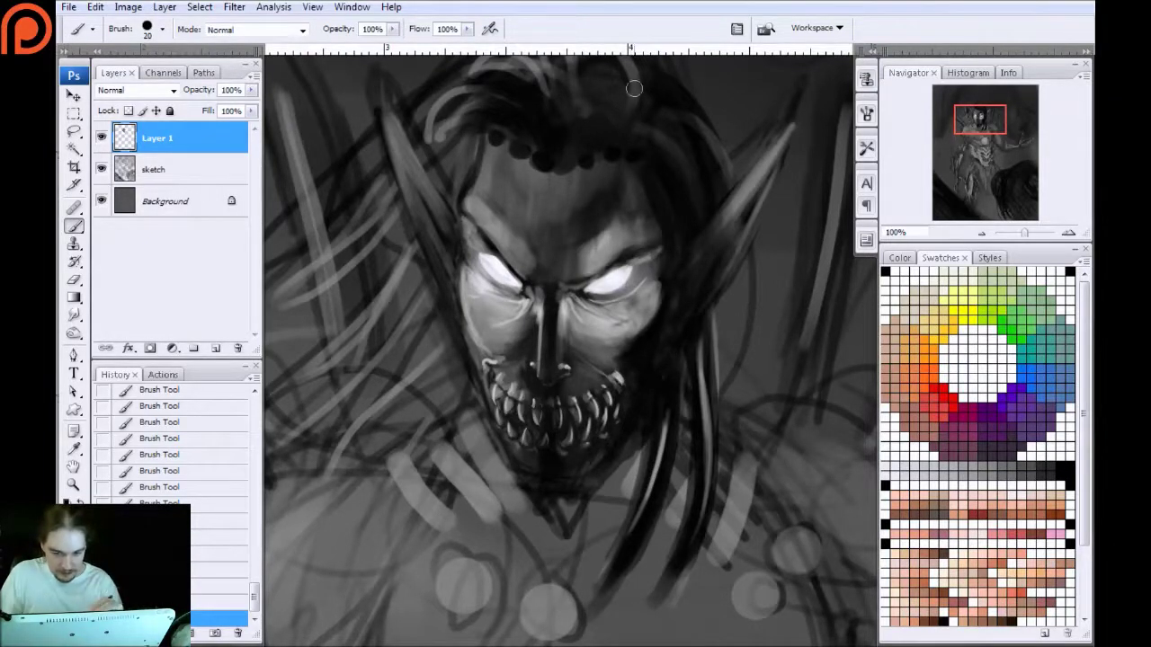
# Paint thin light highlights down the left-hand ear with a small brush of size 6 or less
pyautogui.moveTo(385, 161); pyautogui.dragTo(453, 249)
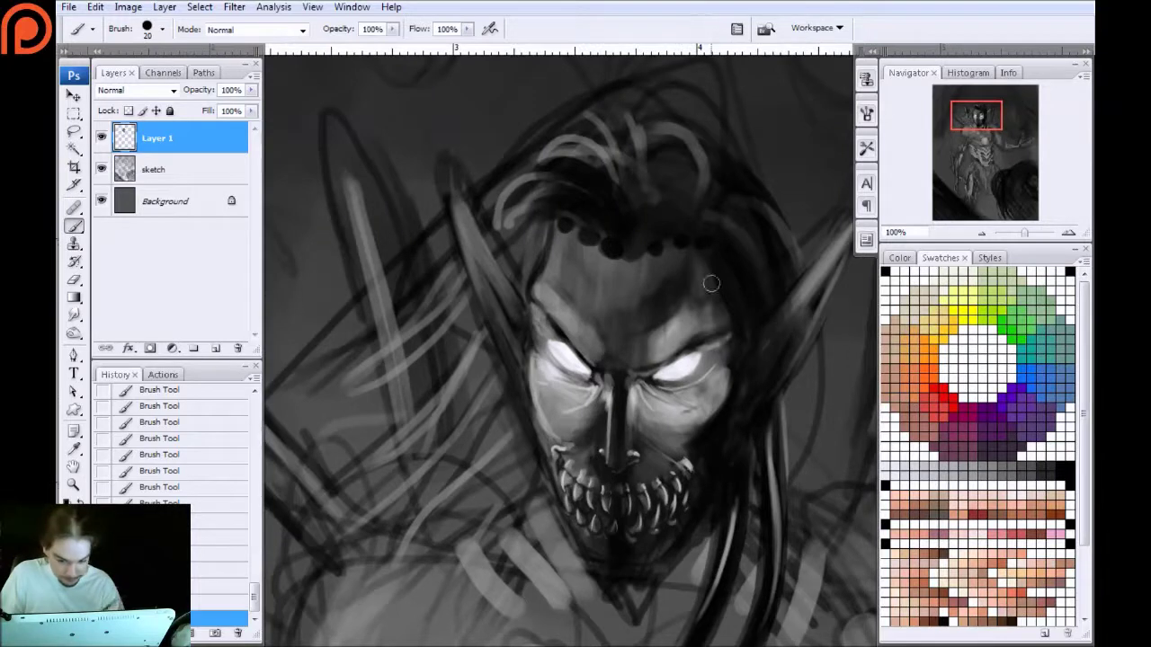
pyautogui.press('[')
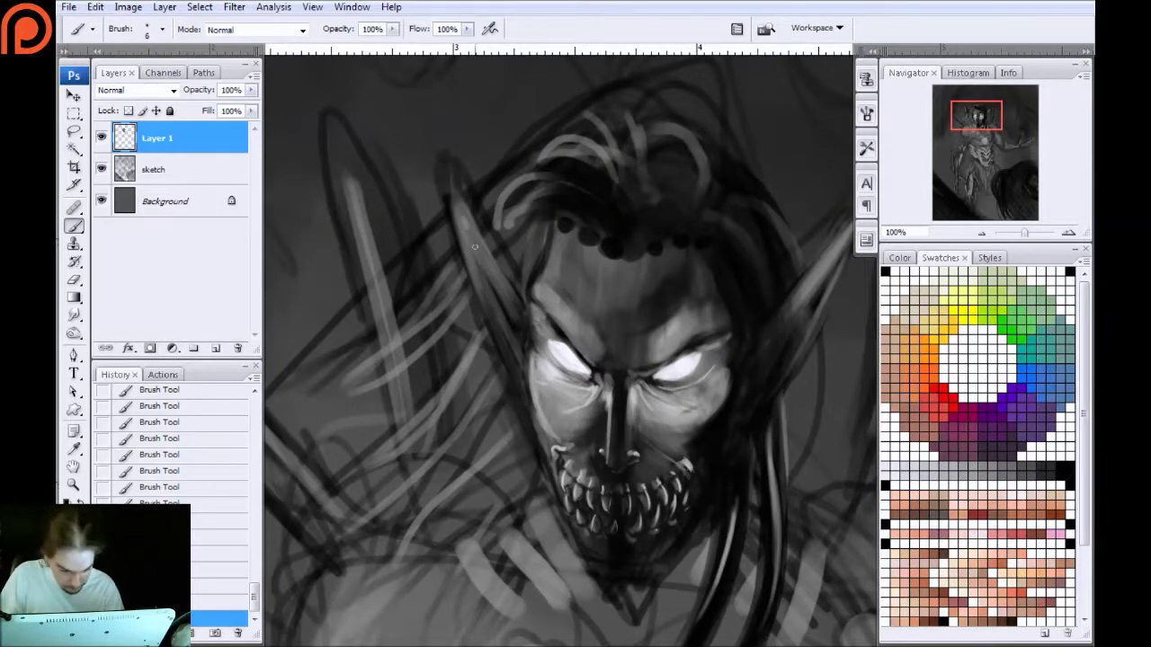
pyautogui.moveTo(469, 237); pyautogui.dragTo(518, 316)
pyautogui.moveTo(468, 251); pyautogui.dragTo(492, 321)
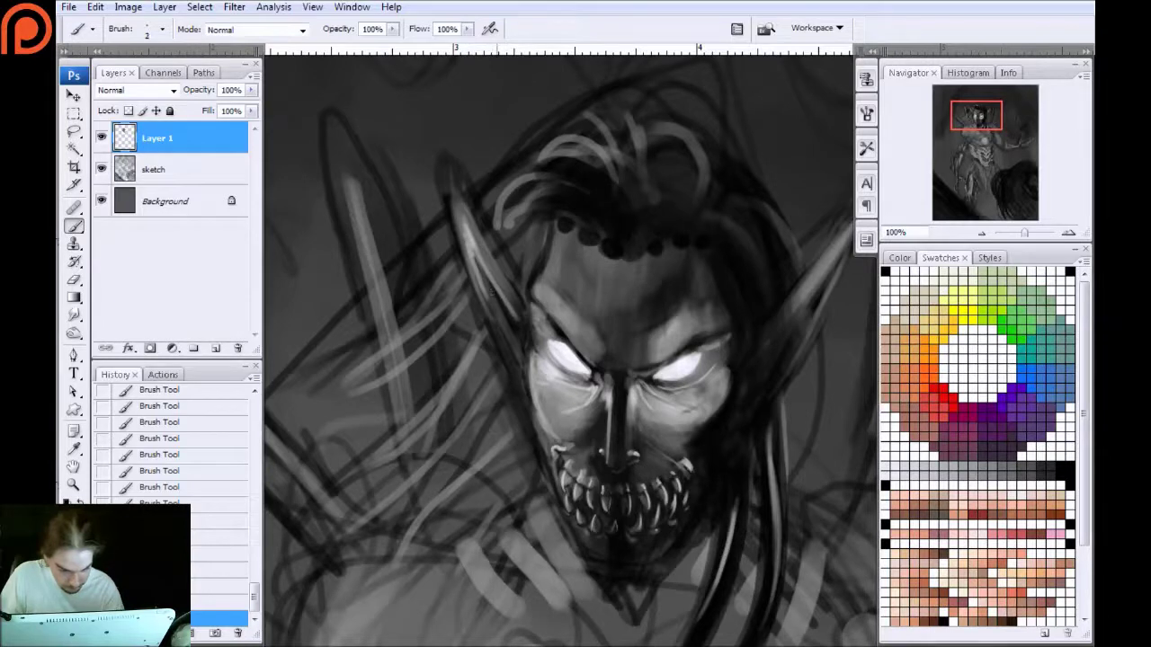
# Darken the left-hand ear's lower outer edge with a size 7 brush and add a dark accent inside it at size 5
pyautogui.press(']')
pyautogui.press(']')
pyautogui.press(']')
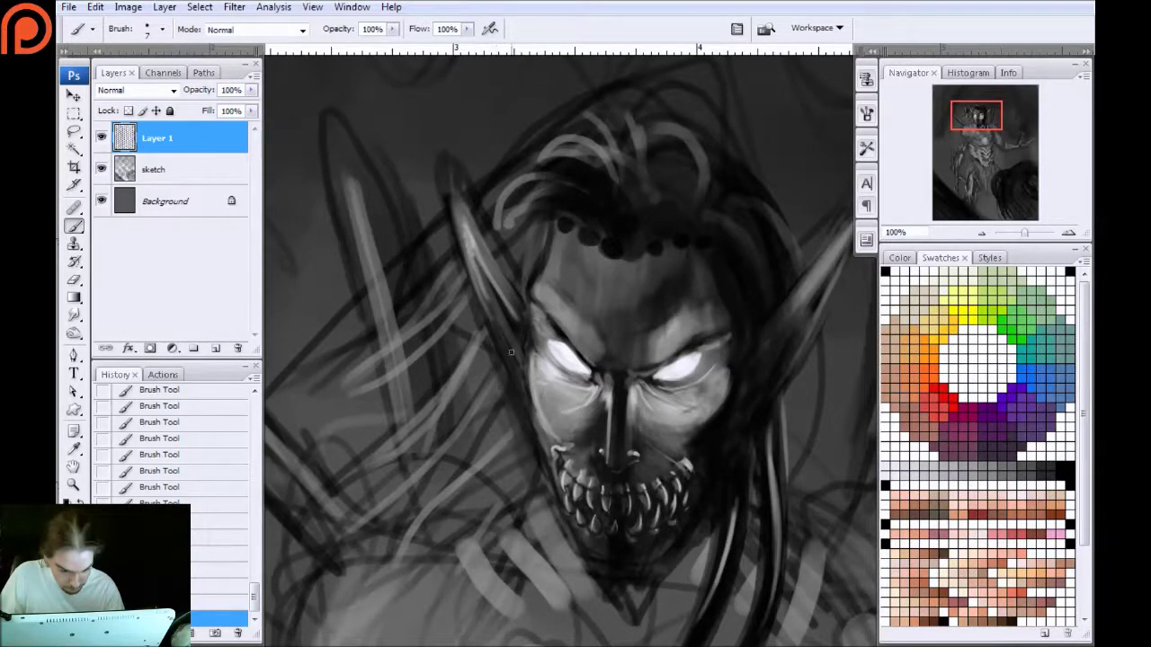
pyautogui.moveTo(474, 248); pyautogui.dragTo(508, 351)
pyautogui.moveTo(479, 294); pyautogui.dragTo(526, 387)
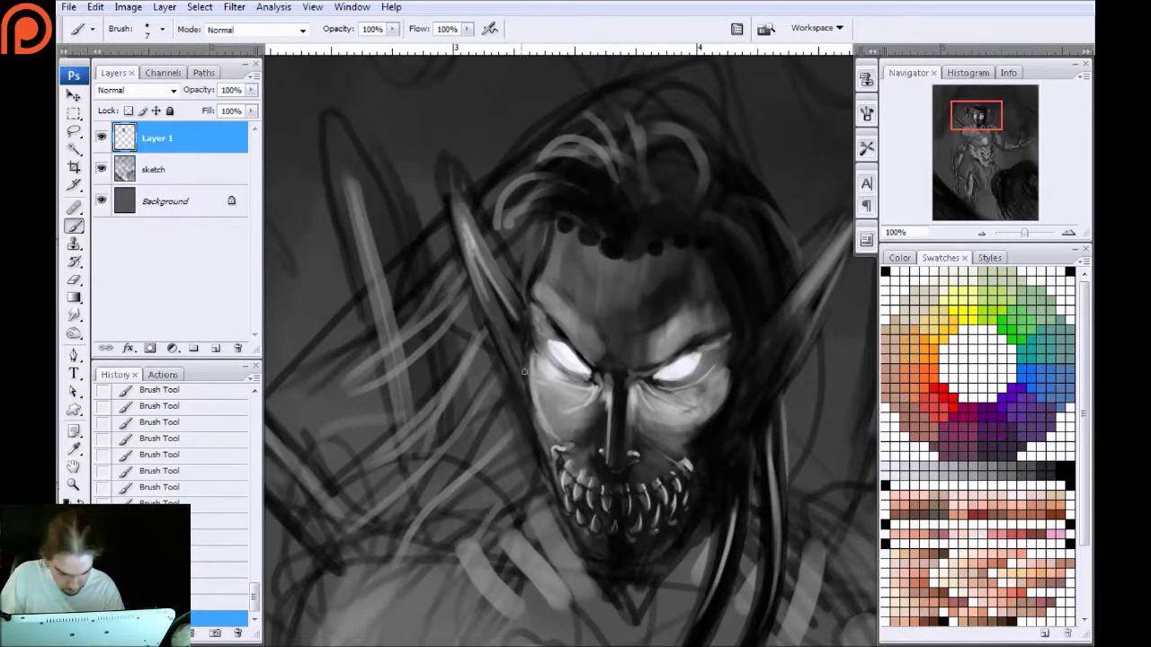
pyautogui.moveTo(508, 320); pyautogui.dragTo(519, 344)
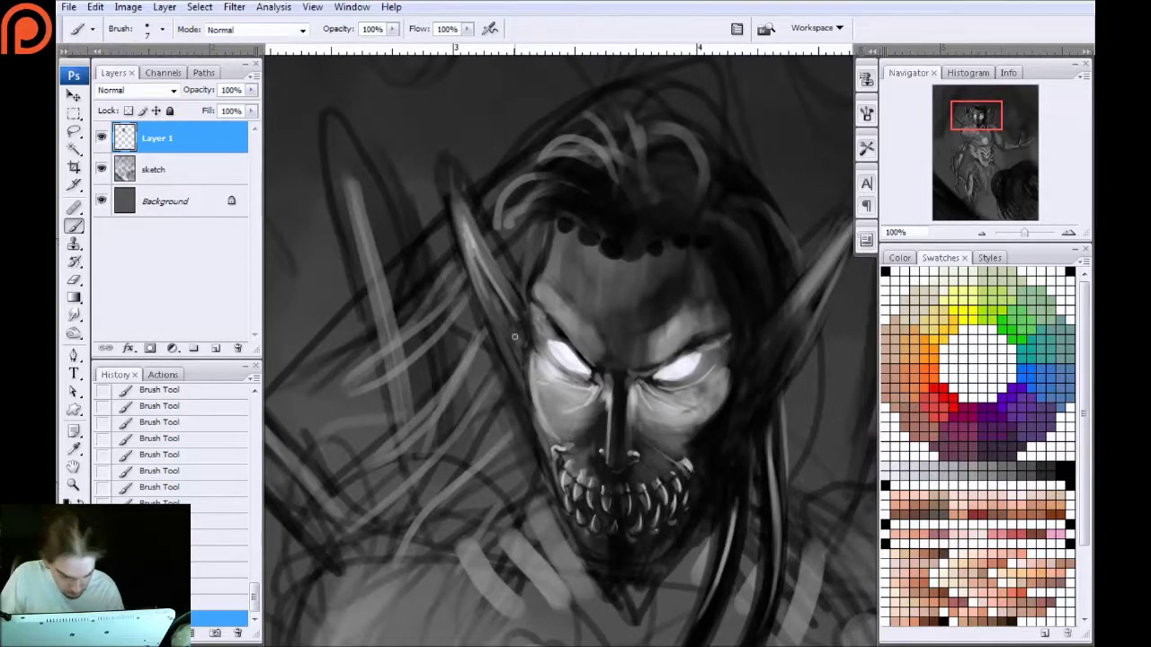
pyautogui.press('[')
pyautogui.press('[')
pyautogui.moveTo(491, 296); pyautogui.dragTo(499, 308)
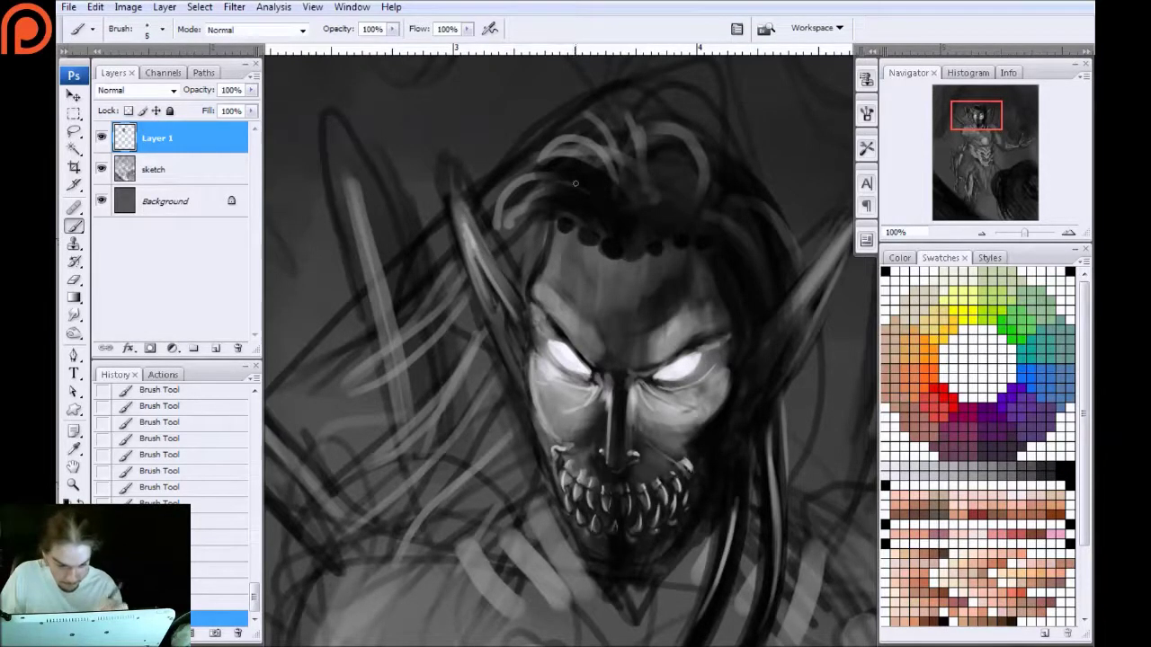
# Cover the light hair strands between the left-hand ear and the forehead with dark paint using a size 15 brush
pyautogui.press(']')
pyautogui.press(']')
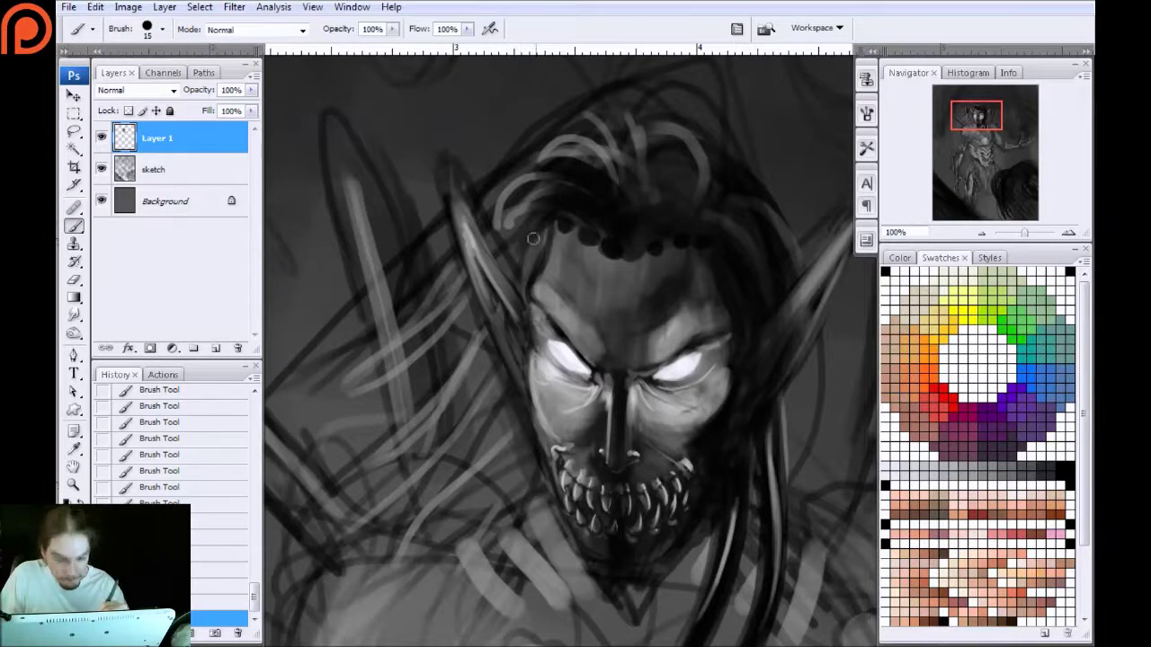
pyautogui.moveTo(539, 244)
pyautogui.mouseDown()
pyautogui.moveTo(520, 290)
pyautogui.moveTo(512, 255)
pyautogui.mouseUp()
pyautogui.moveTo(559, 191)
pyautogui.mouseDown()
pyautogui.moveTo(508, 239)
pyautogui.moveTo(503, 169)
pyautogui.moveTo(463, 199)
pyautogui.moveTo(487, 243)
pyautogui.moveTo(469, 218)
pyautogui.mouseUp()
pyautogui.press('[')
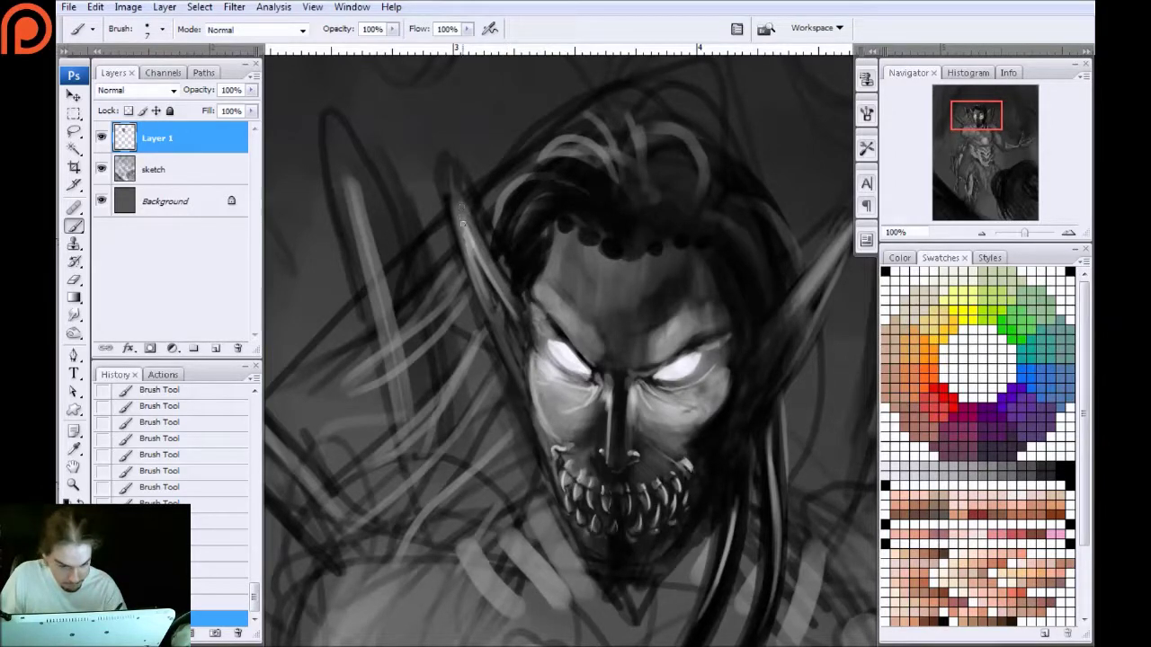
# Paint over the light strands on the crown with near-black using a much larger brush to form a solid hair mass
pyautogui.hotkey('ctrl', '-')
pyautogui.hotkey('ctrl', '-')
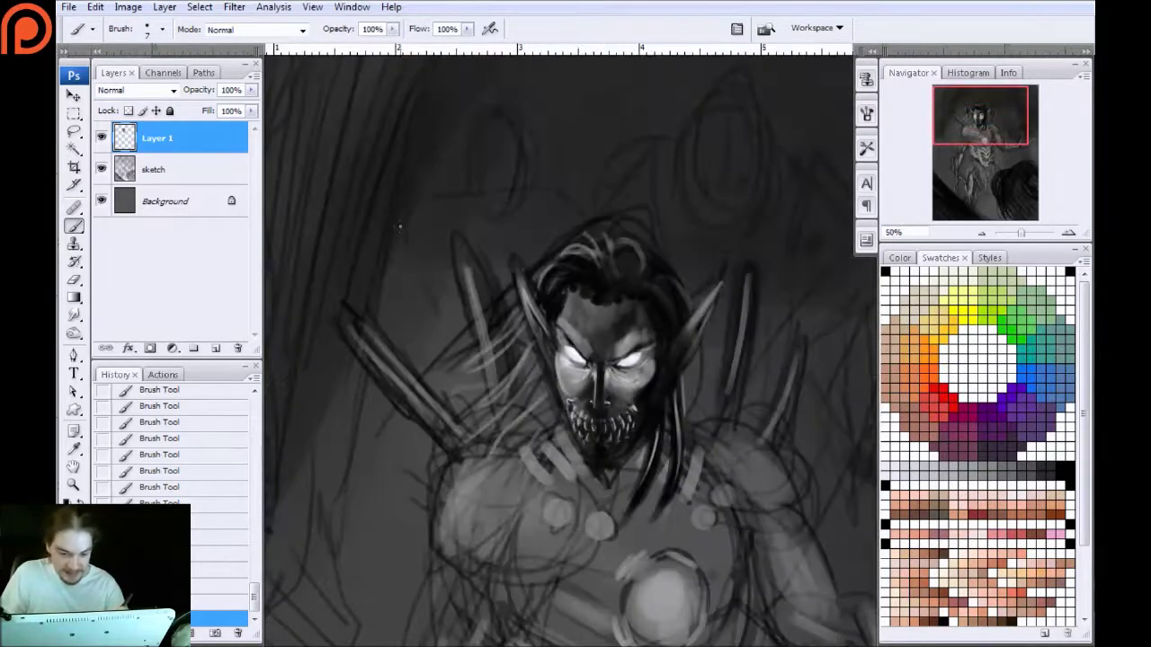
pyautogui.hotkey('ctrl', '+')
pyautogui.hotkey('ctrl', '+')
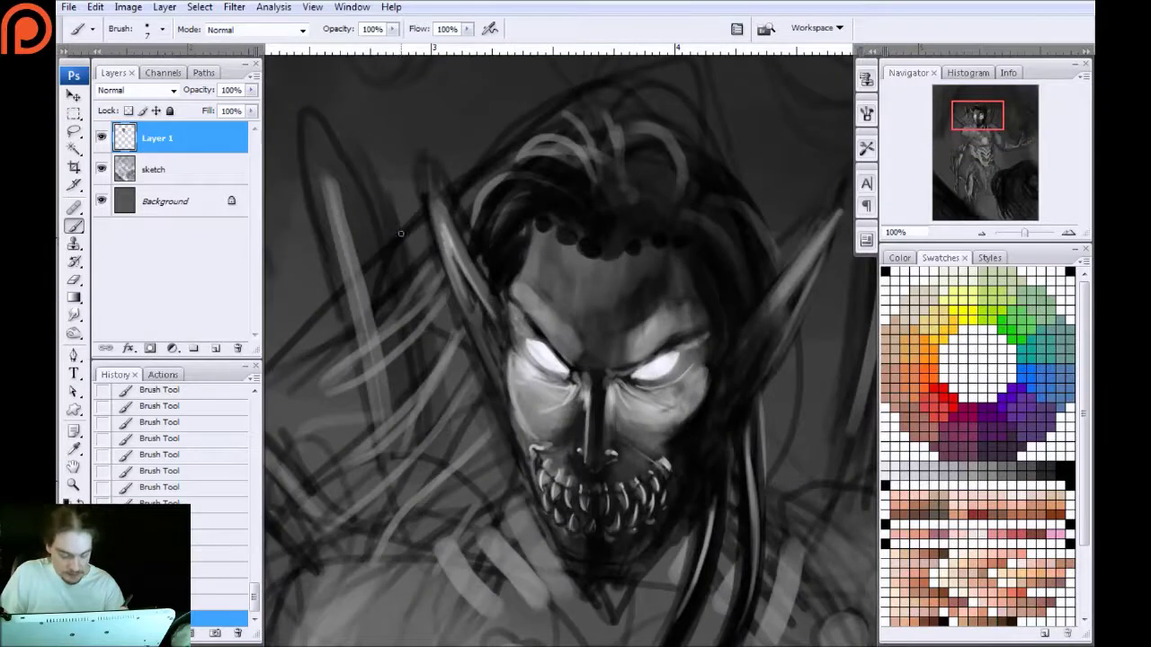
pyautogui.press('g')
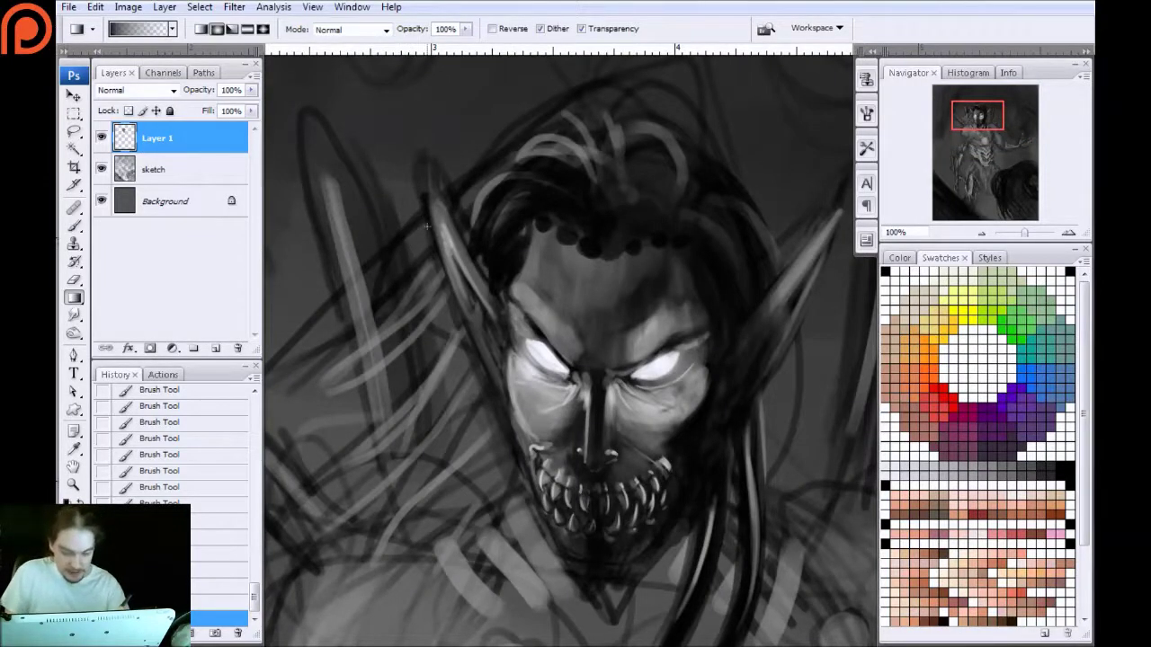
pyautogui.press('b')
pyautogui.press(']')
pyautogui.press(']')
pyautogui.press(']')
pyautogui.press(']')
pyautogui.press(']')
pyautogui.press(']')
pyautogui.press(']')
pyautogui.moveTo(524, 234); pyautogui.dragTo(495, 244)
pyautogui.moveTo(529, 188)
pyautogui.mouseDown()
pyautogui.moveTo(499, 265)
pyautogui.moveTo(522, 179)
pyautogui.moveTo(510, 179)
pyautogui.moveTo(484, 214)
pyautogui.moveTo(545, 213)
pyautogui.moveTo(545, 197)
pyautogui.moveTo(576, 214)
pyautogui.moveTo(535, 169)
pyautogui.moveTo(597, 192)
pyautogui.moveTo(540, 191)
pyautogui.moveTo(622, 204)
pyautogui.moveTo(550, 147)
pyautogui.moveTo(604, 206)
pyautogui.moveTo(625, 130)
pyautogui.moveTo(669, 88)
pyautogui.moveTo(622, 132)
pyautogui.moveTo(624, 166)
pyautogui.moveTo(696, 221)
pyautogui.moveTo(637, 197)
pyautogui.moveTo(725, 221)
pyautogui.moveTo(690, 159)
pyautogui.moveTo(764, 270)
pyautogui.moveTo(658, 159)
pyautogui.moveTo(734, 270)
pyautogui.moveTo(658, 151)
pyautogui.moveTo(740, 226)
pyautogui.moveTo(644, 190)
pyautogui.moveTo(707, 158)
pyautogui.moveTo(633, 176)
pyautogui.moveTo(607, 119)
pyautogui.moveTo(550, 138)
pyautogui.moveTo(601, 165)
pyautogui.moveTo(540, 185)
pyautogui.moveTo(554, 166)
pyautogui.moveTo(506, 193)
pyautogui.moveTo(524, 159)
pyautogui.moveTo(480, 206)
pyautogui.mouseUp()
pyautogui.moveTo(383, 330); pyautogui.dragTo(452, 162)
pyautogui.moveTo(410, 201); pyautogui.dragTo(540, 310)
# Paint a dark hair lock sweeping outward behind the left-hand ear at size 30, tapering its tip with a size 5 brush
pyautogui.press('[')
pyautogui.press('[')
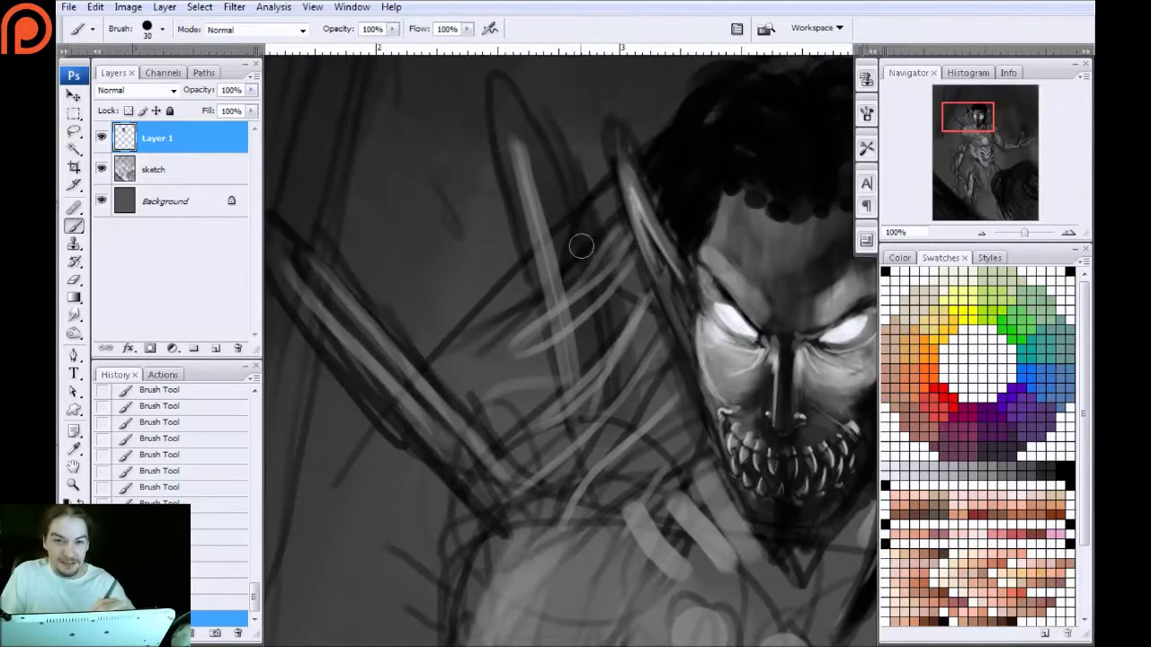
pyautogui.moveTo(611, 211); pyautogui.dragTo(552, 268)
pyautogui.moveTo(585, 232)
pyautogui.mouseDown()
pyautogui.moveTo(520, 306)
pyautogui.moveTo(482, 316)
pyautogui.moveTo(549, 289)
pyautogui.mouseUp()
pyautogui.press('[')
pyautogui.press('[')
pyautogui.moveTo(440, 314)
pyautogui.mouseDown()
pyautogui.moveTo(521, 295)
pyautogui.moveTo(479, 292)
pyautogui.moveTo(429, 313)
pyautogui.mouseUp()
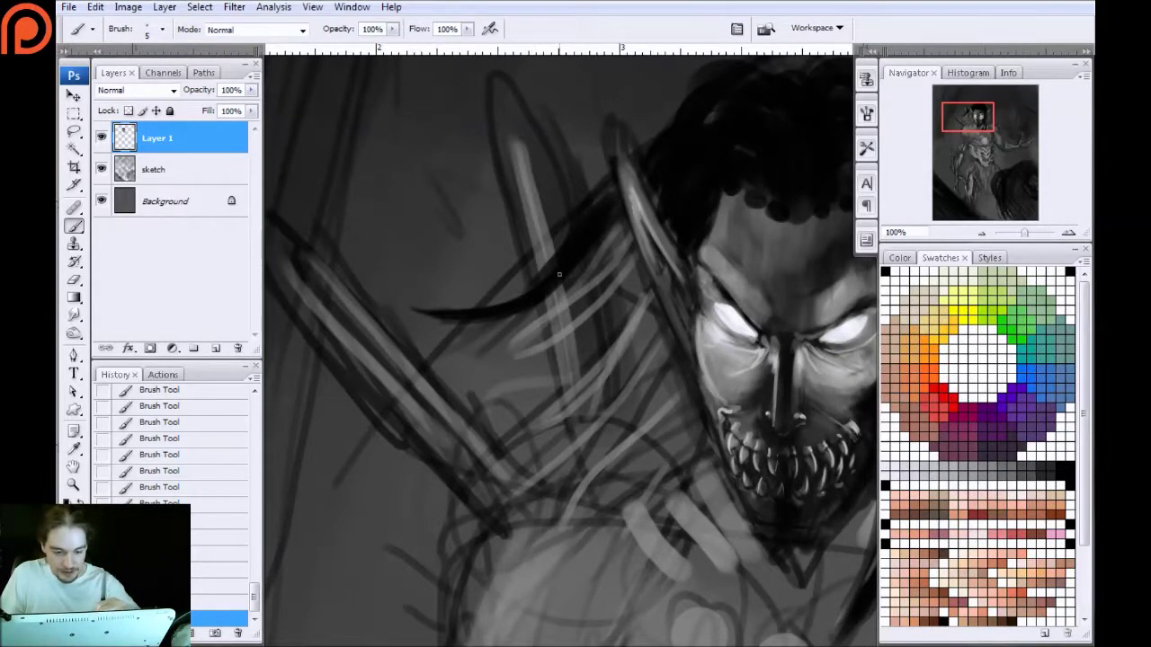
# Add a second curved, pointed dark lock below the first one behind the left-hand ear with a size 10 brush
pyautogui.moveTo(618, 220)
pyautogui.mouseDown()
pyautogui.moveTo(571, 311)
pyautogui.moveTo(609, 242)
pyautogui.moveTo(580, 297)
pyautogui.mouseUp()
pyautogui.press(']')
pyautogui.press(']')
pyautogui.press(']')
pyautogui.moveTo(607, 192); pyautogui.dragTo(562, 280)
pyautogui.moveTo(620, 221)
pyautogui.mouseDown()
pyautogui.moveTo(557, 355)
pyautogui.moveTo(519, 380)
pyautogui.mouseUp()
pyautogui.moveTo(580, 317); pyautogui.dragTo(496, 384)
pyautogui.moveTo(599, 256); pyautogui.dragTo(464, 381)
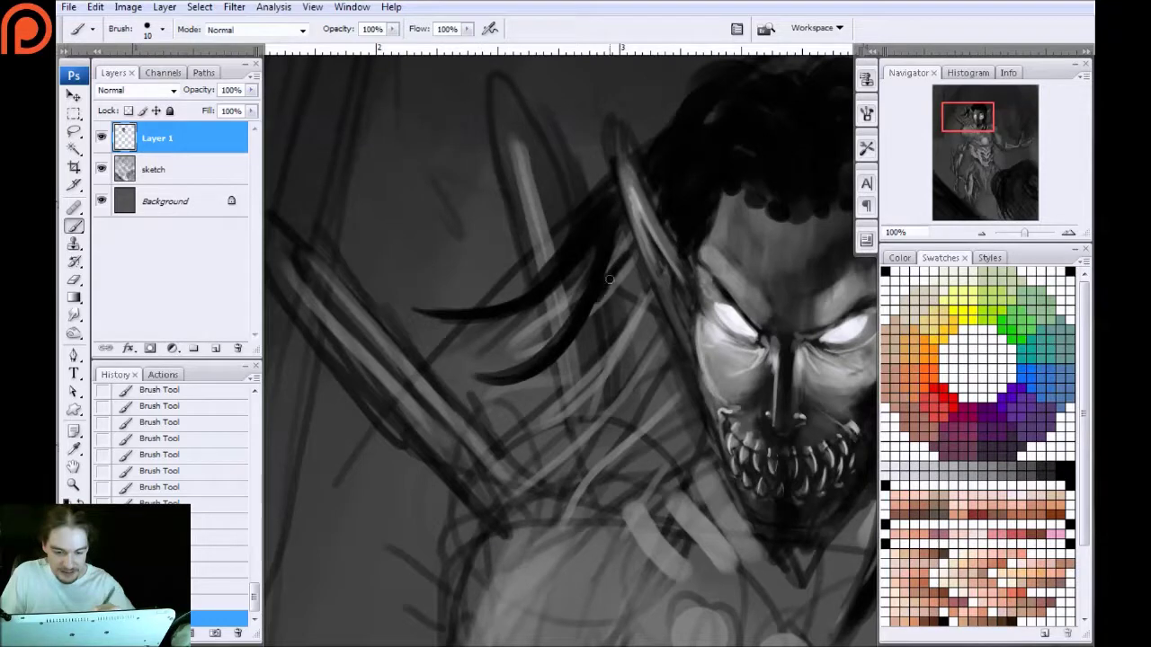
# Paint longer dark locks hanging from behind the left-hand ear down to the shoulder with a size 20 brush
pyautogui.press(']')
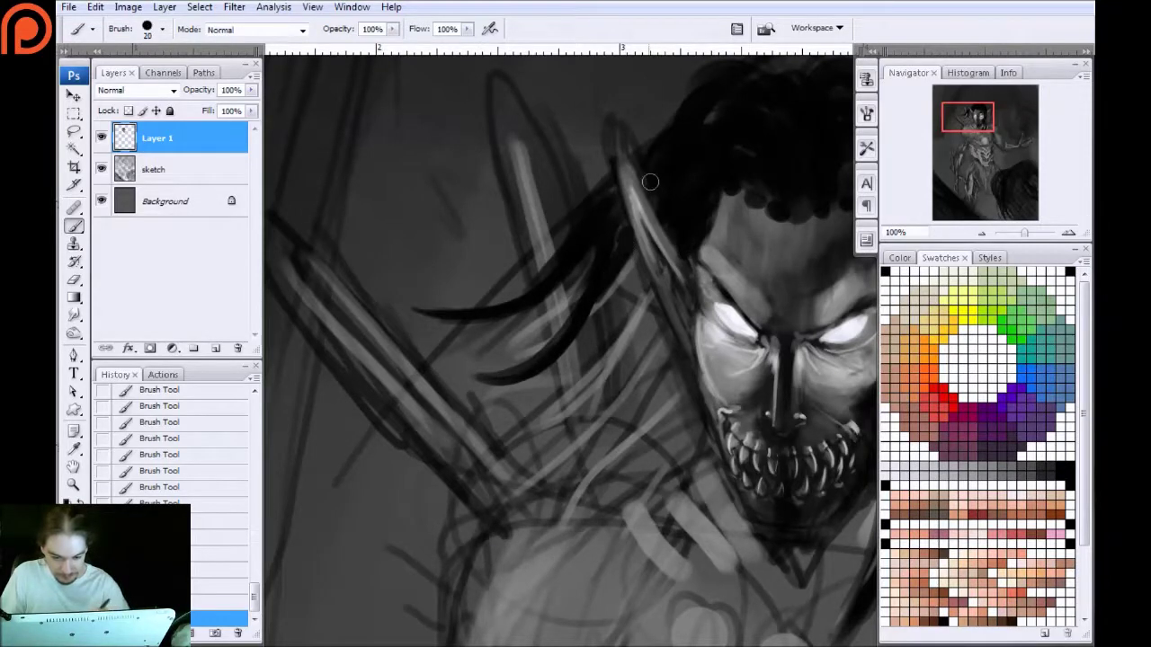
pyautogui.moveTo(621, 262)
pyautogui.mouseDown()
pyautogui.moveTo(601, 318)
pyautogui.moveTo(620, 302)
pyautogui.moveTo(562, 454)
pyautogui.mouseUp()
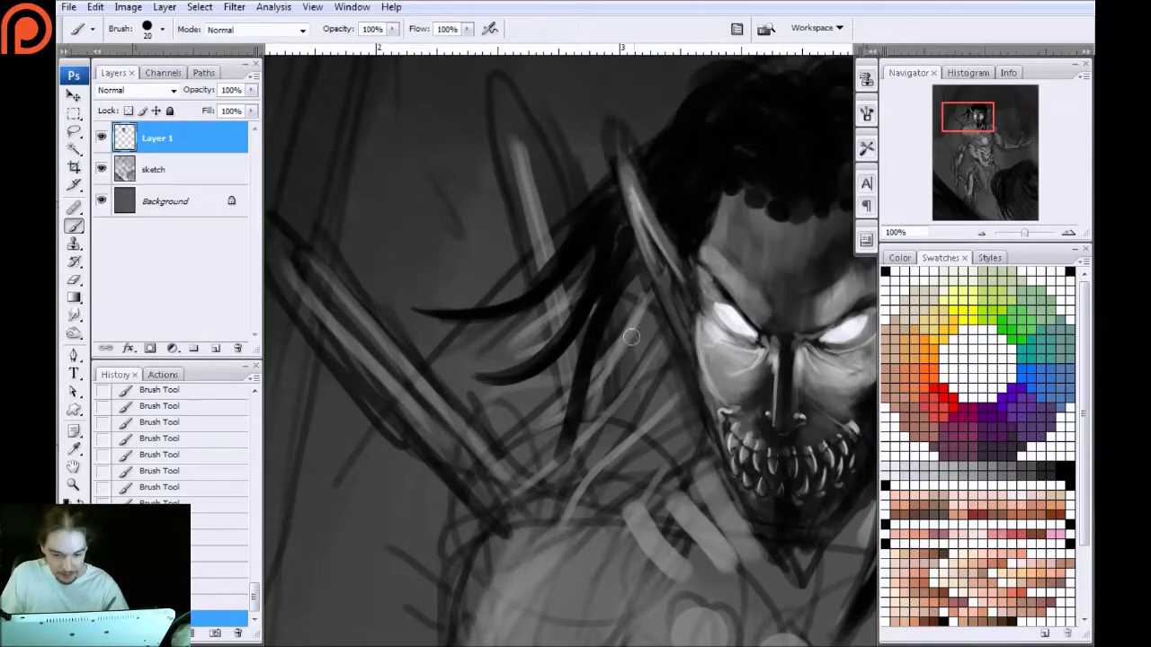
pyautogui.moveTo(651, 314); pyautogui.dragTo(545, 546)
pyautogui.moveTo(639, 396)
pyautogui.mouseDown()
pyautogui.moveTo(542, 543)
pyautogui.moveTo(588, 496)
pyautogui.moveTo(662, 313)
pyautogui.moveTo(565, 519)
pyautogui.mouseUp()
pyautogui.moveTo(666, 337)
pyautogui.mouseDown()
pyautogui.moveTo(634, 404)
pyautogui.moveTo(660, 332)
pyautogui.moveTo(539, 550)
pyautogui.moveTo(527, 548)
pyautogui.moveTo(656, 331)
pyautogui.mouseUp()
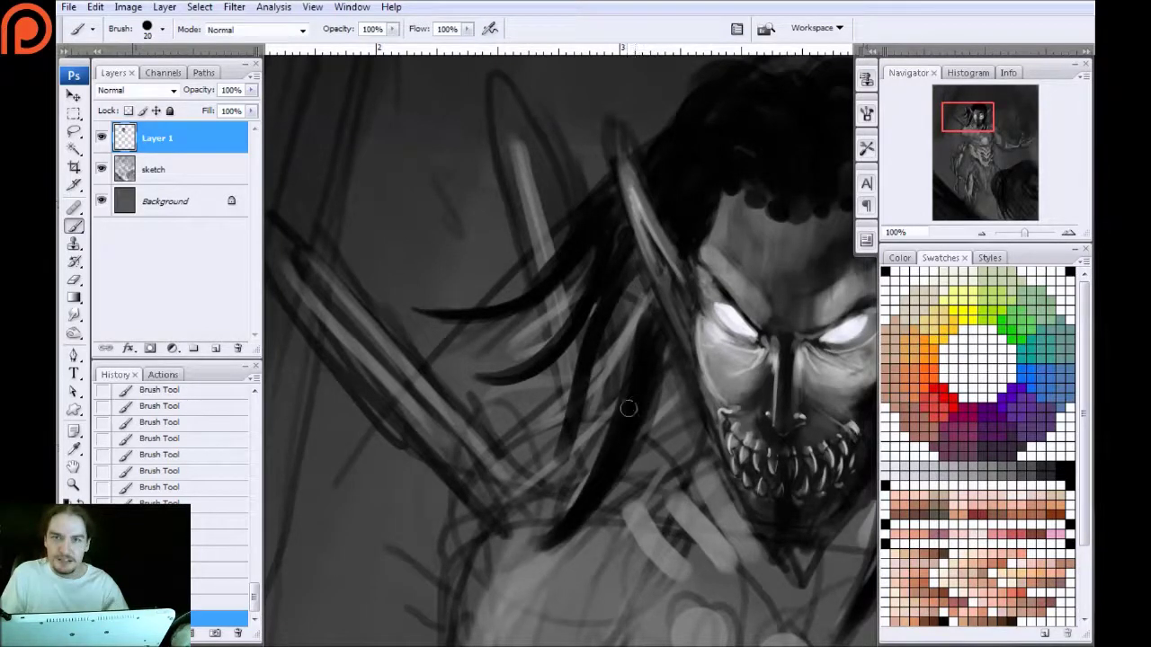
# Fill the gap between the left-hand jaw and shoulder with more hanging dark locks at size 20
pyautogui.moveTo(628, 407); pyautogui.dragTo(523, 302)
pyautogui.moveTo(568, 266); pyautogui.dragTo(525, 424)
pyautogui.moveTo(573, 239); pyautogui.dragTo(489, 453)
pyautogui.moveTo(556, 269)
pyautogui.mouseDown()
pyautogui.moveTo(487, 451)
pyautogui.moveTo(500, 432)
pyautogui.mouseUp()
pyautogui.moveTo(575, 290)
pyautogui.mouseDown()
pyautogui.moveTo(541, 426)
pyautogui.moveTo(548, 462)
pyautogui.mouseUp()
pyautogui.moveTo(586, 336); pyautogui.dragTo(545, 465)
pyautogui.moveTo(572, 270)
pyautogui.mouseDown()
pyautogui.moveTo(525, 478)
pyautogui.moveTo(561, 372)
pyautogui.mouseUp()
# Thicken the hair roots behind the left-hand ear and sweep further dark strands toward the shoulder, finishing with a size 10 brush
pyautogui.moveTo(527, 171); pyautogui.dragTo(493, 313)
pyautogui.moveTo(522, 149); pyautogui.dragTo(497, 283)
pyautogui.moveTo(541, 171)
pyautogui.mouseDown()
pyautogui.moveTo(520, 225)
pyautogui.moveTo(403, 357)
pyautogui.mouseUp()
pyautogui.moveTo(484, 228)
pyautogui.mouseDown()
pyautogui.moveTo(388, 358)
pyautogui.moveTo(360, 340)
pyautogui.mouseUp()
pyautogui.press('[')
pyautogui.moveTo(476, 317); pyautogui.dragTo(470, 343)
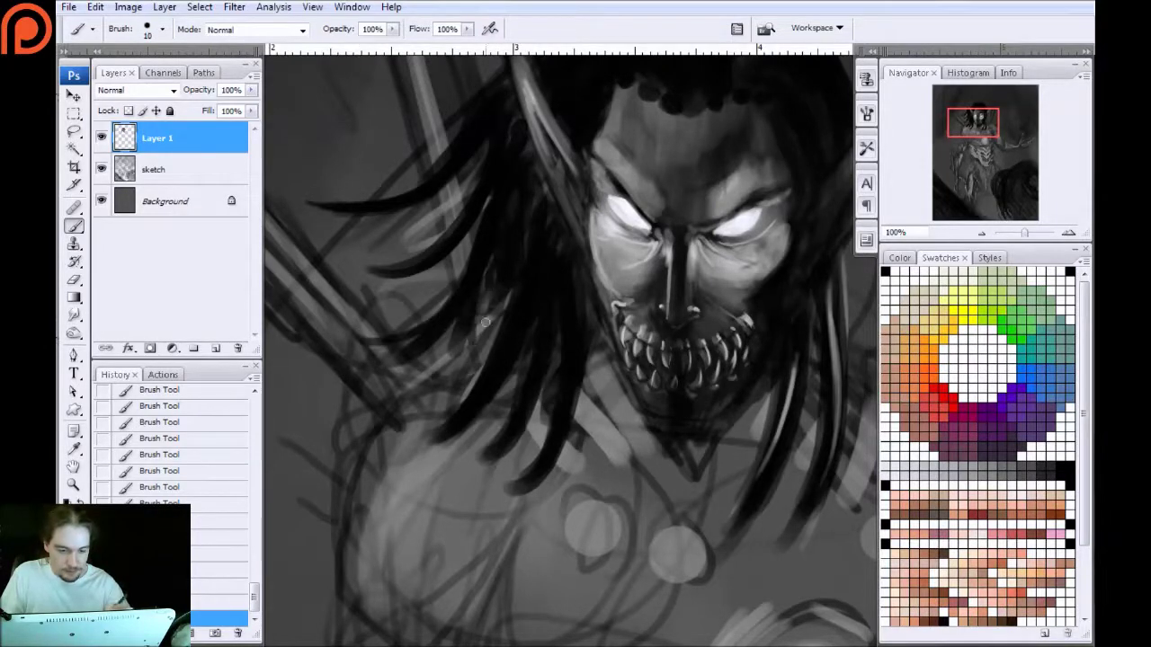
pyautogui.moveTo(492, 261); pyautogui.dragTo(472, 370)
# Solidify the dark hair mass just below the left-hand ear with a size 30 brush
pyautogui.press(']')
pyautogui.press(']')
pyautogui.moveTo(510, 125); pyautogui.dragTo(547, 231)
pyautogui.moveTo(535, 144); pyautogui.dragTo(542, 246)
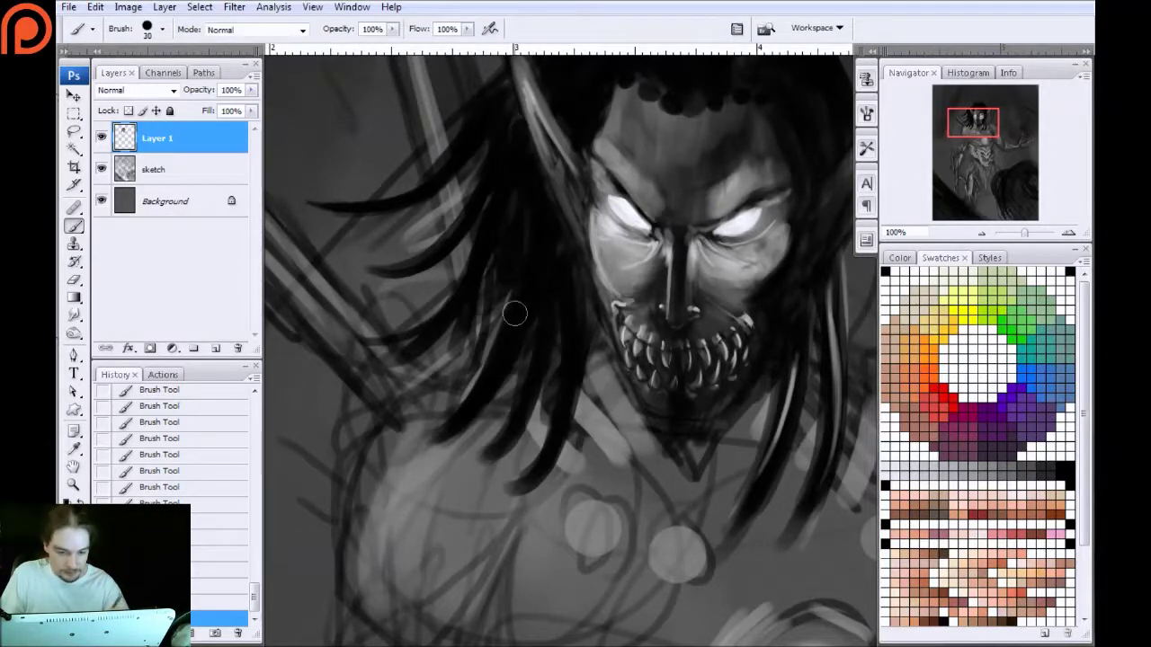
# Paint dark hair down beside the right-hand jaw toward the shoulder with a size 20 brush
pyautogui.scroll(3, 513, 167)
pyautogui.hotkey('ctrl', '-')
pyautogui.hotkey('ctrl', '-')
pyautogui.hotkey('ctrl', '-')
pyautogui.moveTo(475, 276); pyautogui.dragTo(288, 173)
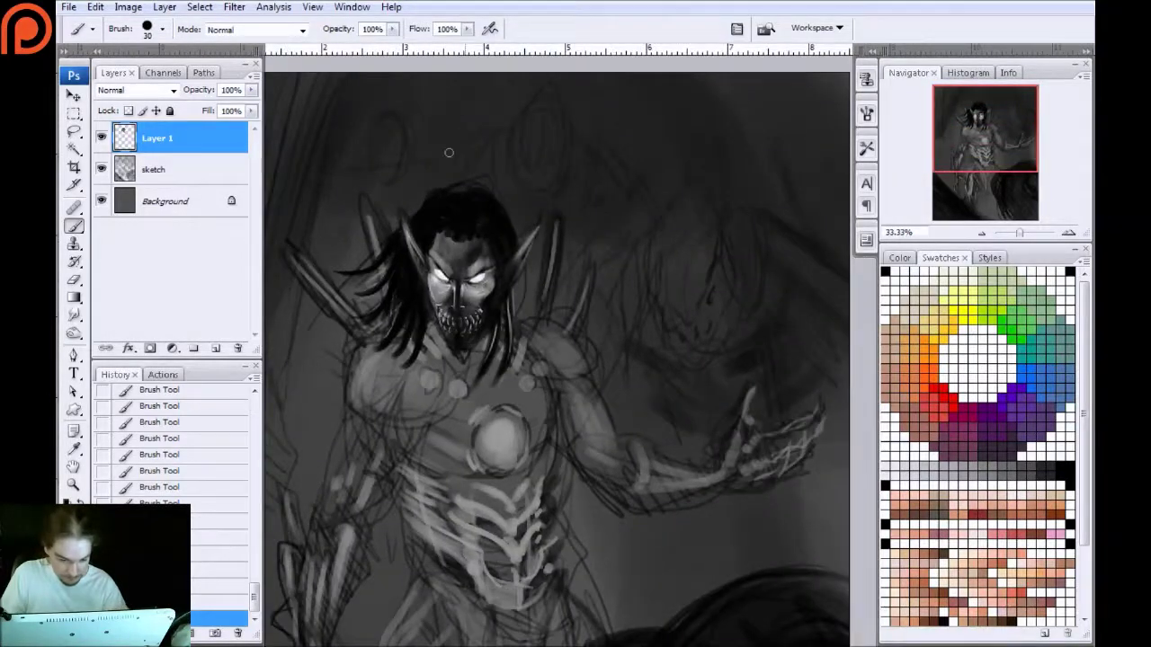
pyautogui.press('[')
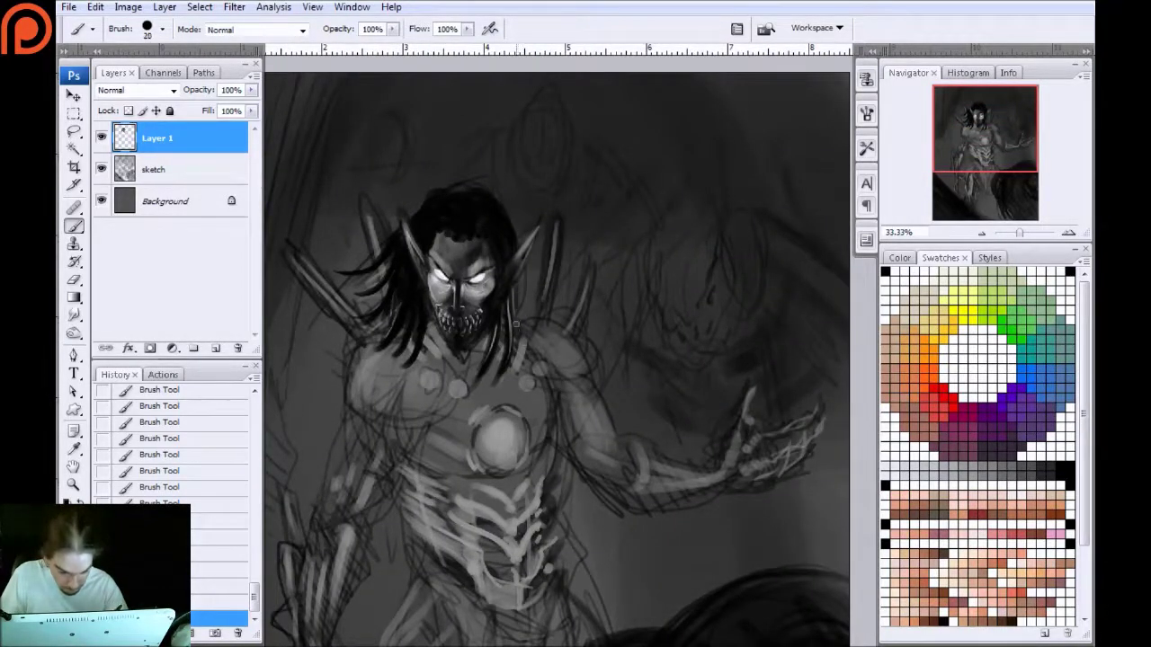
pyautogui.moveTo(521, 286); pyautogui.dragTo(514, 362)
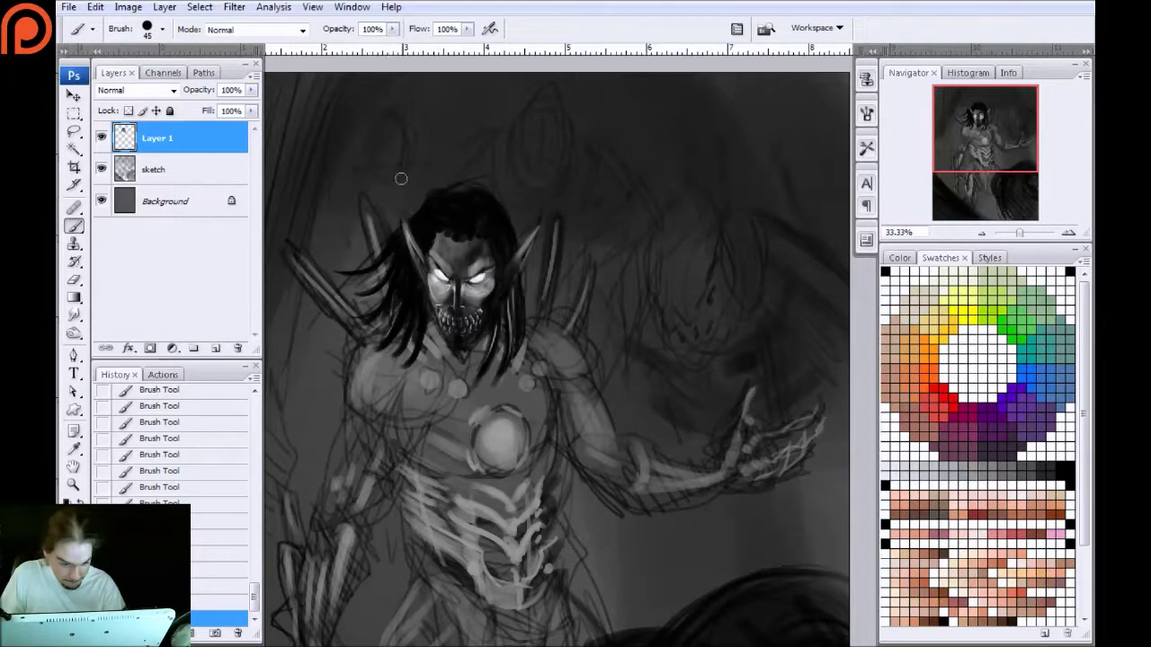
# Darken the background around the head and behind the right-hand shoulder with broad strokes, enlarging the brush from 45 up to 250
pyautogui.press(']')
pyautogui.press(']')
pyautogui.press(']')
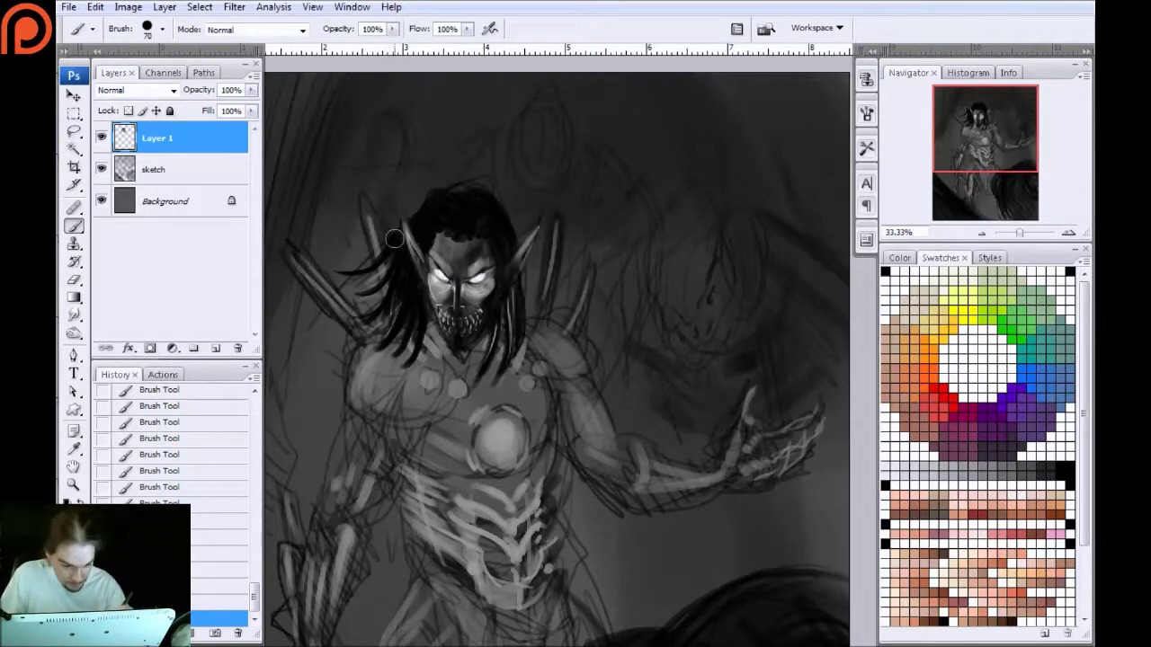
pyautogui.press(']')
pyautogui.press(']')
pyautogui.press(']')
pyautogui.press(']')
pyautogui.press(']')
pyautogui.press(']')
pyautogui.press(']')
pyautogui.press(']')
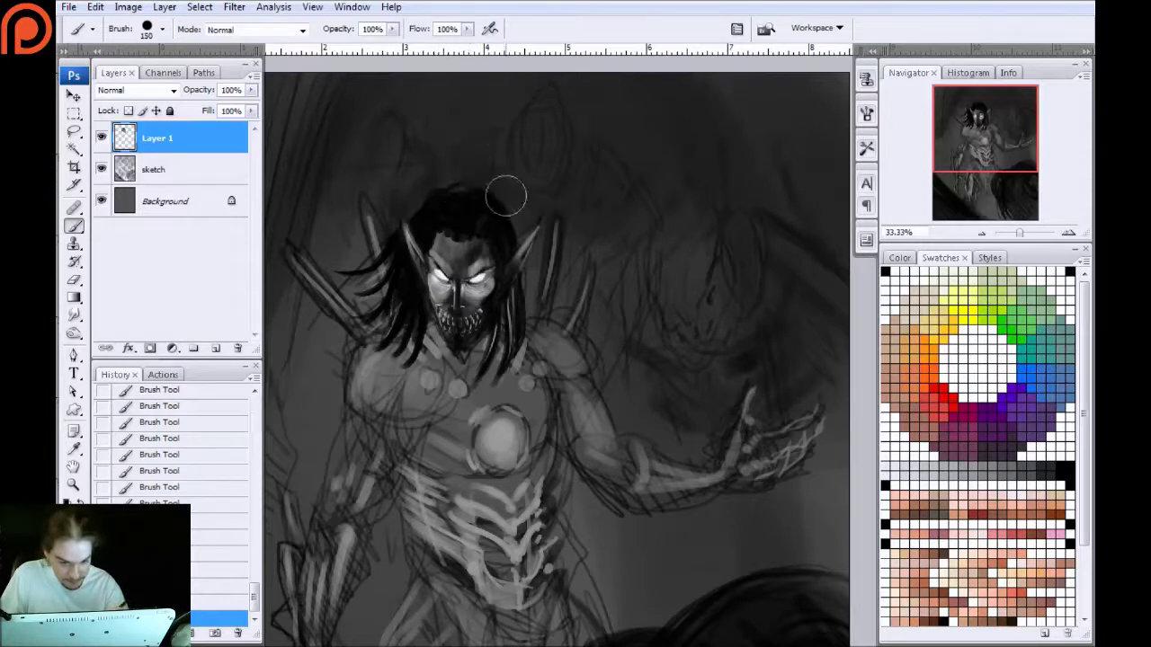
pyautogui.moveTo(520, 119); pyautogui.dragTo(545, 313)
pyautogui.moveTo(570, 172); pyautogui.dragTo(597, 327)
pyautogui.moveTo(541, 93)
pyautogui.mouseDown()
pyautogui.moveTo(636, 361)
pyautogui.moveTo(474, 107)
pyautogui.mouseUp()
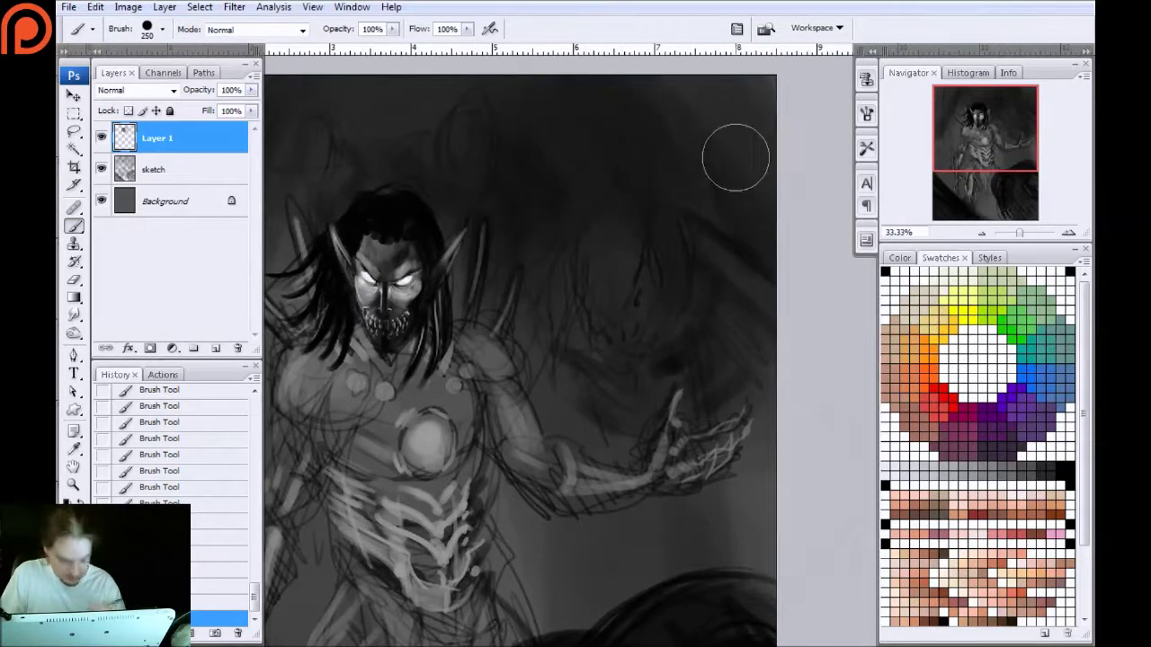
# Switch to full-screen view and darken the background in the painting's upper right area with the size 250 brush
pyautogui.press('f')
pyautogui.moveTo(506, 268); pyautogui.dragTo(540, 296)
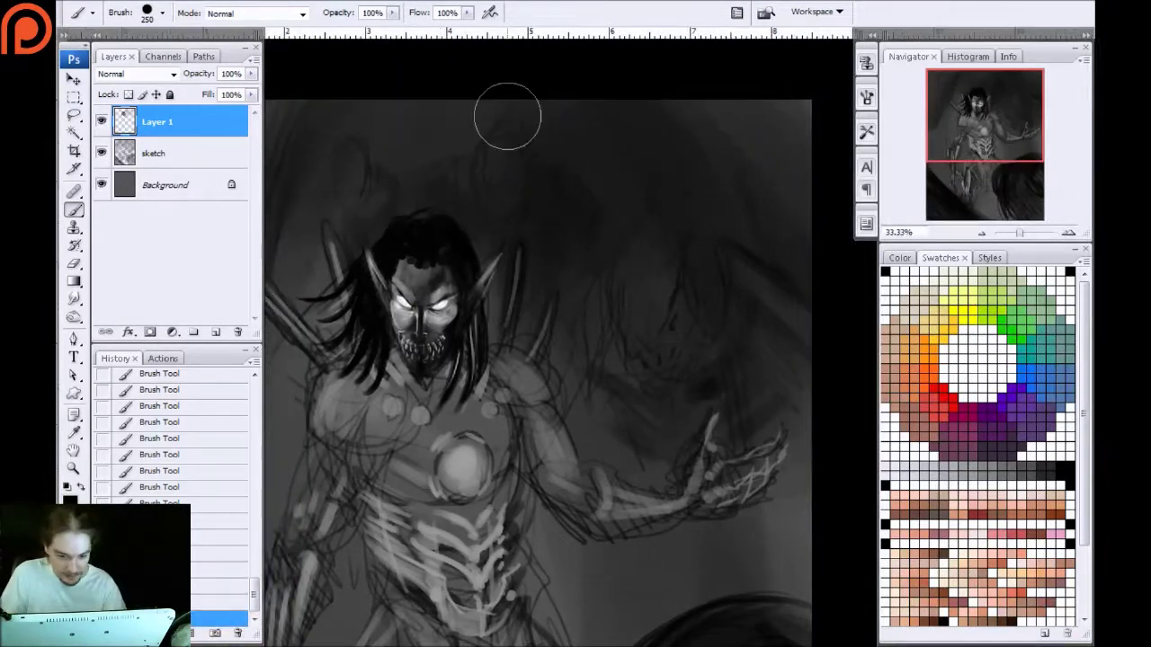
pyautogui.moveTo(748, 252)
pyautogui.mouseDown()
pyautogui.moveTo(739, 130)
pyautogui.moveTo(758, 97)
pyautogui.mouseUp()
pyautogui.moveTo(678, 248); pyautogui.dragTo(610, 239)
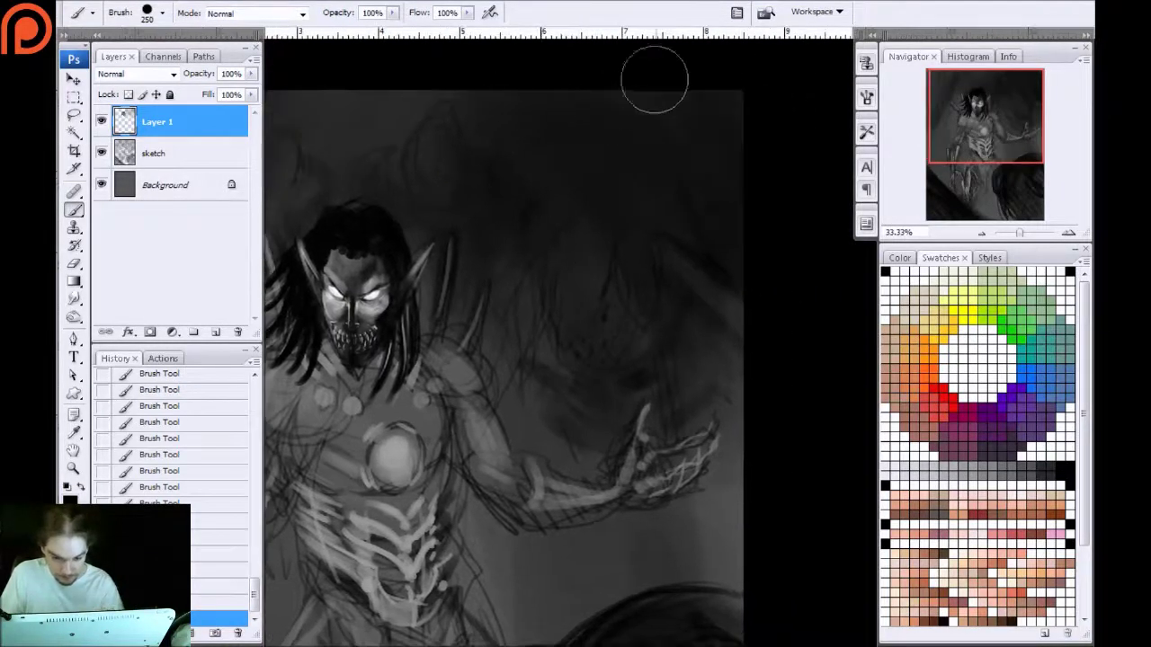
# Block in the large rounded foreground form at the painting's lower right with near-black using the size 250 brush
pyautogui.moveTo(643, 477); pyautogui.dragTo(629, 143)
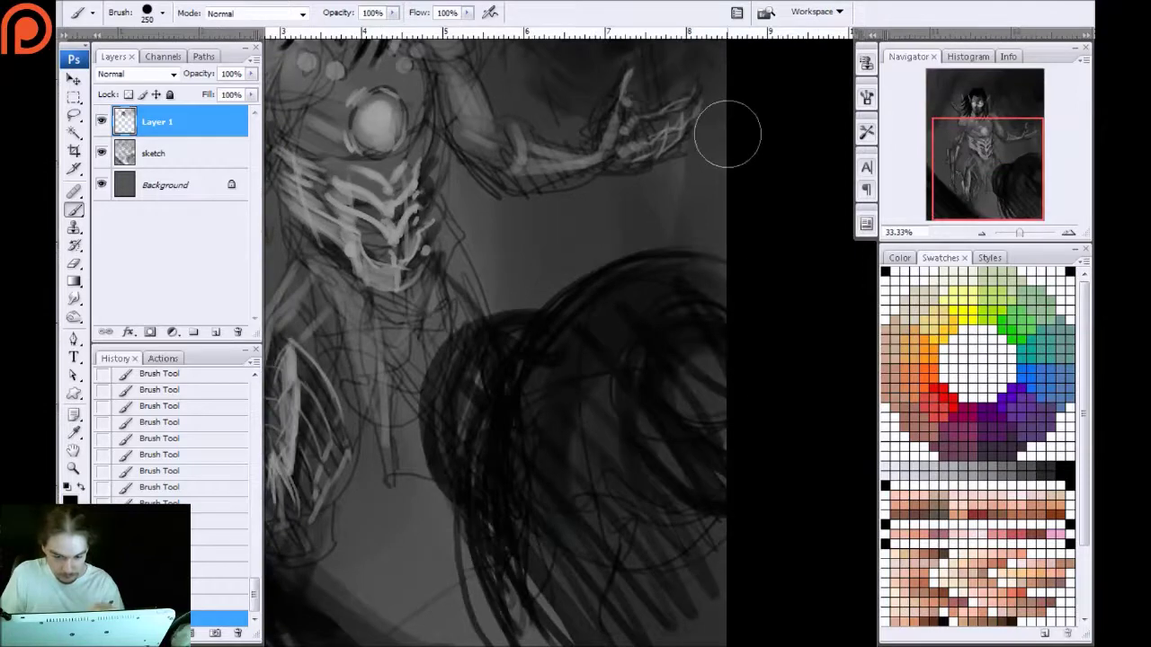
pyautogui.moveTo(680, 392); pyautogui.dragTo(691, 250)
pyautogui.moveTo(736, 414)
pyautogui.mouseDown()
pyautogui.moveTo(674, 272)
pyautogui.moveTo(710, 180)
pyautogui.moveTo(632, 180)
pyautogui.moveTo(596, 301)
pyautogui.moveTo(598, 219)
pyautogui.moveTo(570, 206)
pyautogui.moveTo(490, 318)
pyautogui.moveTo(506, 339)
pyautogui.moveTo(543, 521)
pyautogui.mouseUp()
# Cover the diagonal foreground slope at the painting's lower left with near-black, giving it a clean upper edge
pyautogui.moveTo(399, 405); pyautogui.dragTo(642, 368)
pyautogui.moveTo(376, 311); pyautogui.dragTo(486, 343)
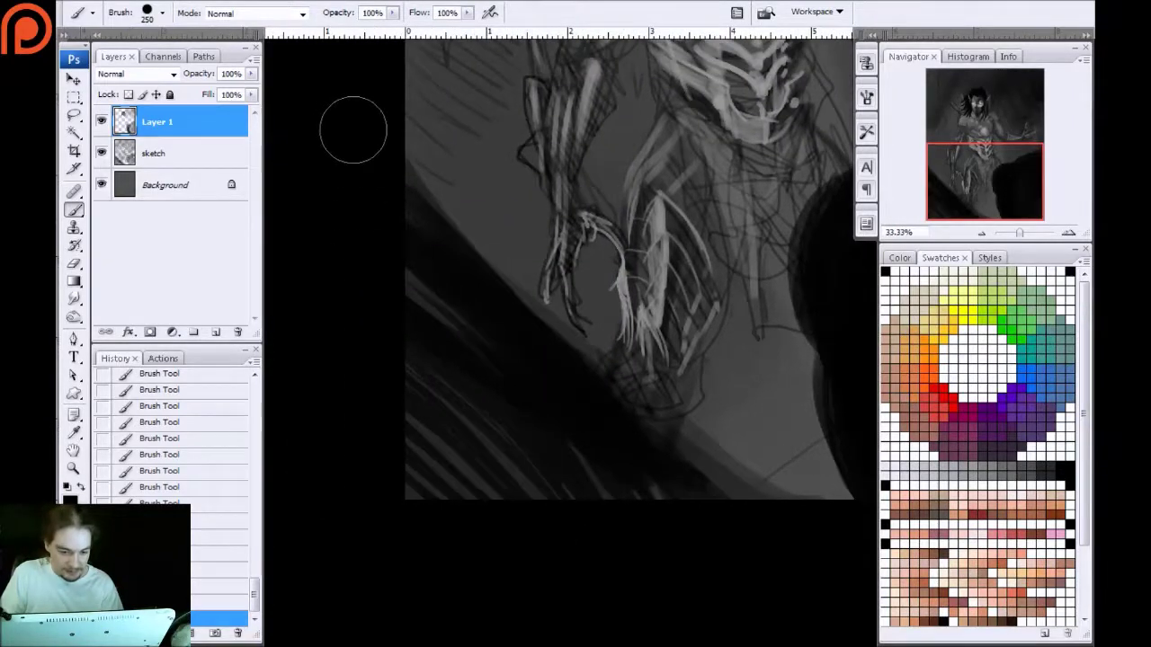
pyautogui.moveTo(349, 126); pyautogui.dragTo(791, 620)
pyautogui.moveTo(423, 281)
pyautogui.mouseDown()
pyautogui.moveTo(588, 423)
pyautogui.moveTo(611, 467)
pyautogui.mouseUp()
pyautogui.moveTo(459, 321)
pyautogui.mouseDown()
pyautogui.moveTo(424, 462)
pyautogui.moveTo(381, 429)
pyautogui.mouseUp()
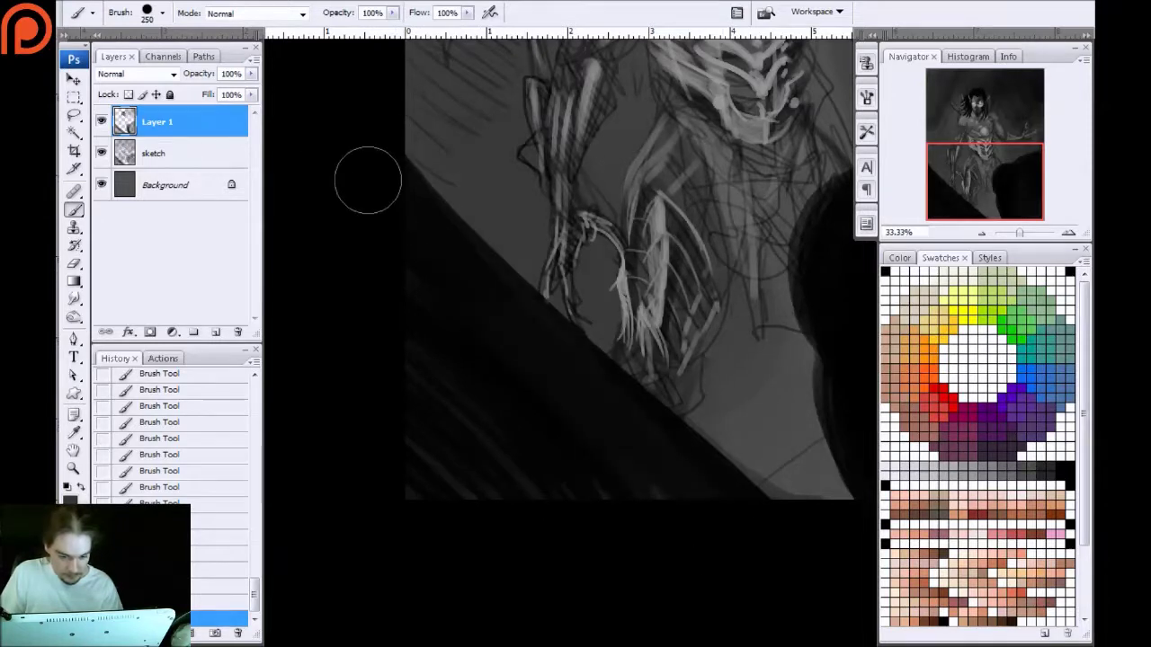
# Blend dark grey diagonal strokes across the lower-left foreground slope with the size 250 brush to even out its streaks
pyautogui.moveTo(365, 175); pyautogui.dragTo(511, 416)
pyautogui.moveTo(369, 287); pyautogui.dragTo(518, 441)
pyautogui.moveTo(308, 302); pyautogui.dragTo(583, 576)
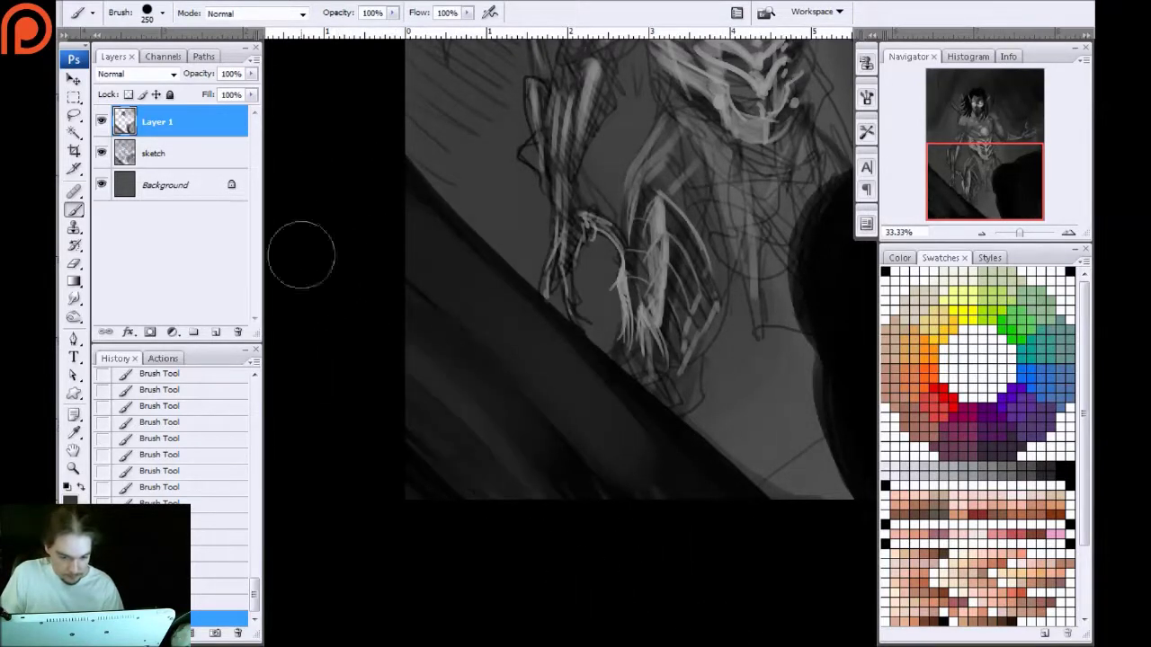
pyautogui.moveTo(398, 192); pyautogui.dragTo(579, 448)
pyautogui.moveTo(376, 171); pyautogui.dragTo(769, 563)
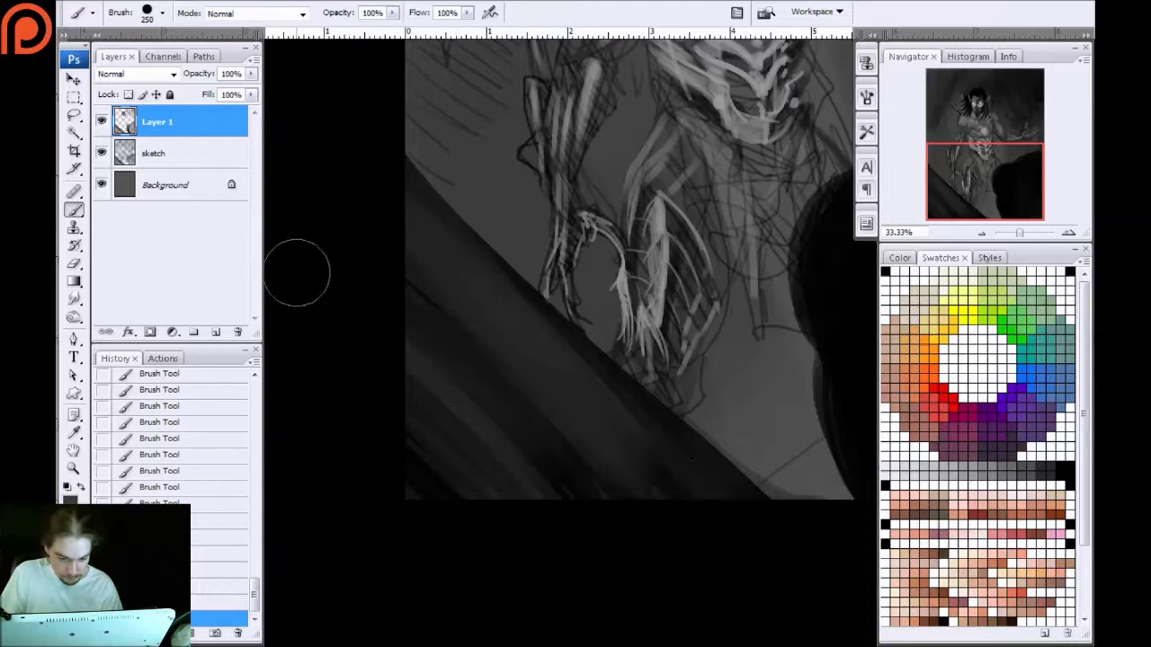
pyautogui.moveTo(296, 272); pyautogui.dragTo(838, 632)
pyautogui.moveTo(354, 373)
pyautogui.mouseDown()
pyautogui.moveTo(350, 426)
pyautogui.moveTo(525, 601)
pyautogui.mouseUp()
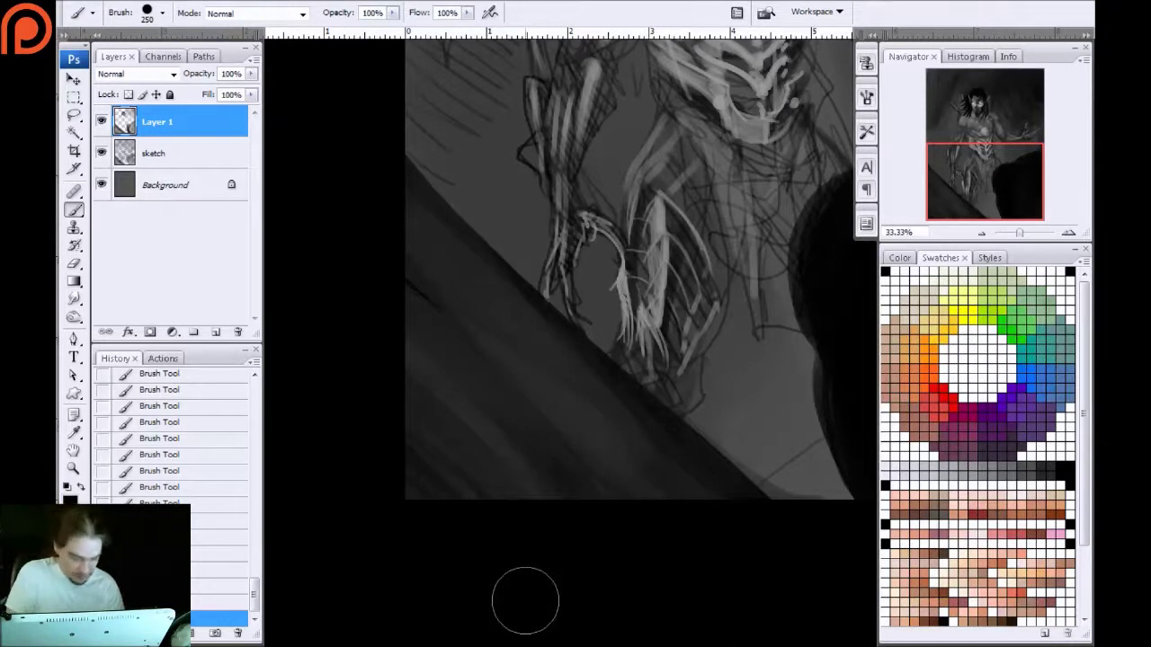
# Darken the underside of the lower-left foreground slope with near-black diagonal strokes using the size 250 brush
pyautogui.moveTo(365, 324); pyautogui.dragTo(698, 617)
pyautogui.moveTo(372, 208); pyautogui.dragTo(773, 634)
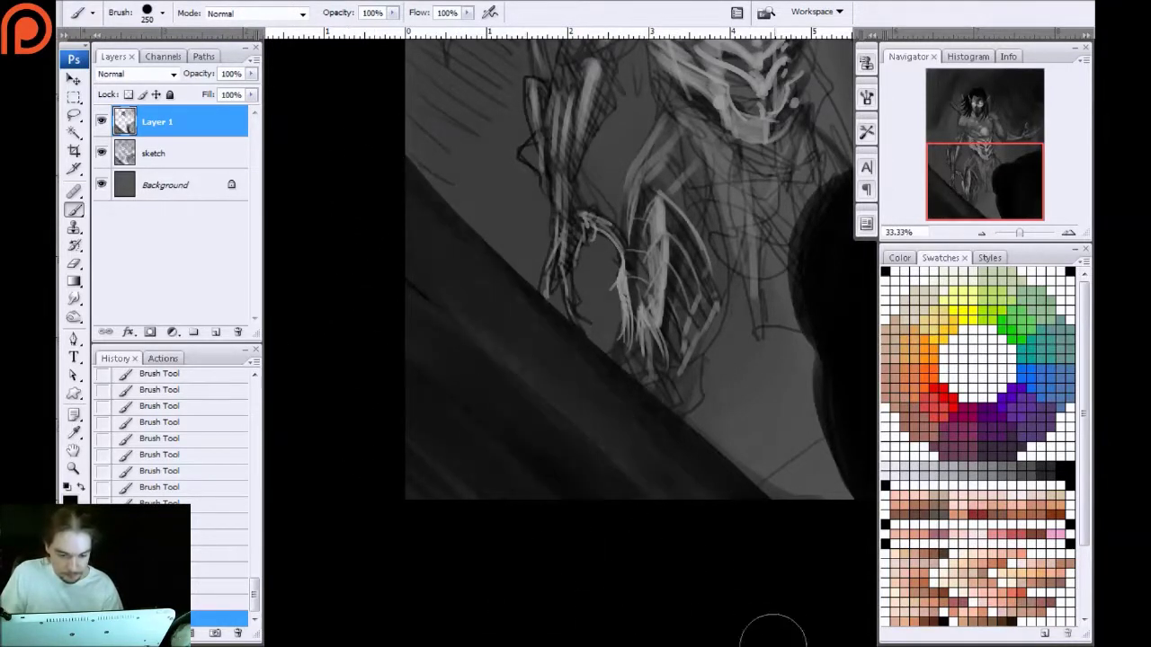
pyautogui.moveTo(406, 333); pyautogui.dragTo(513, 513)
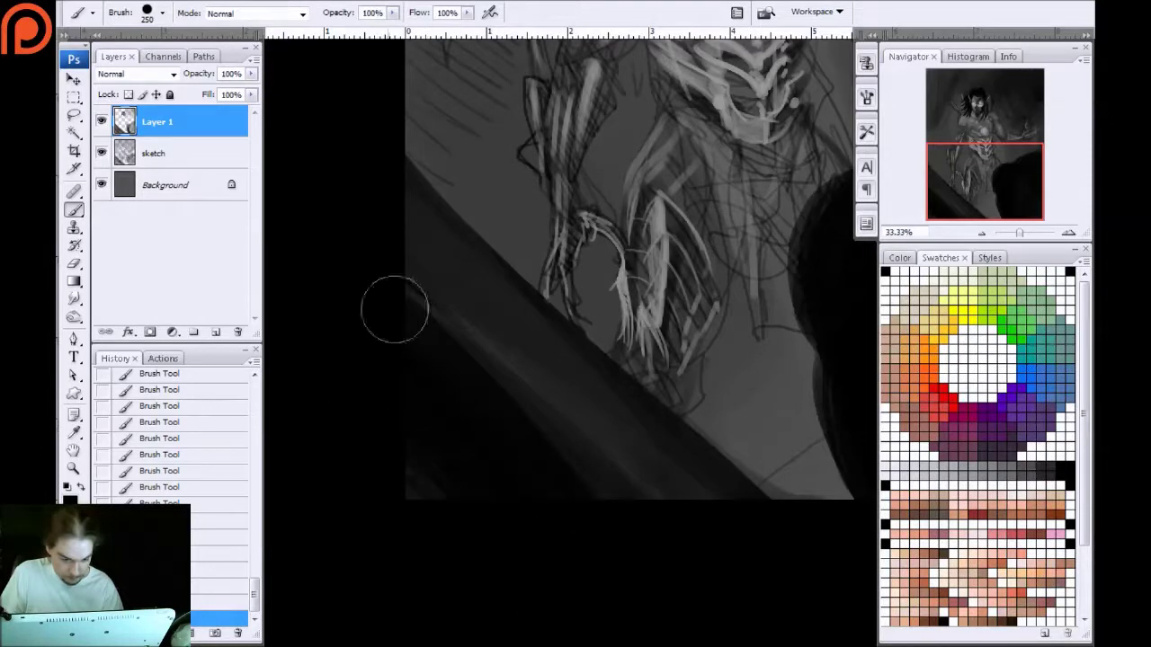
pyautogui.moveTo(402, 270); pyautogui.dragTo(740, 617)
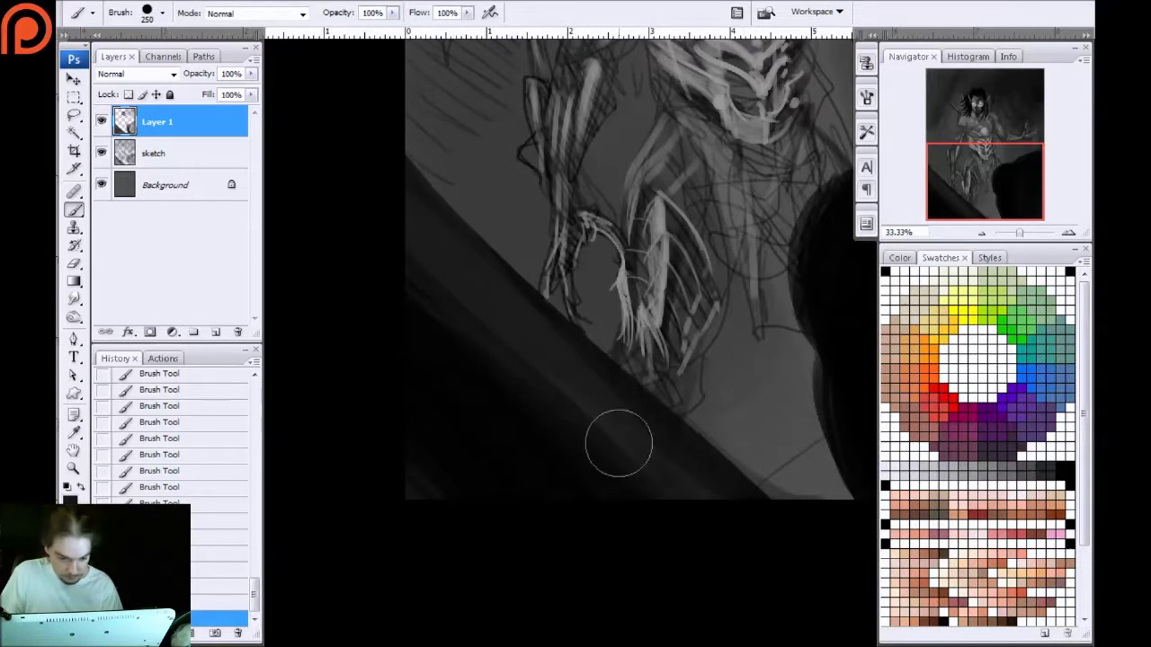
# Paint lighter grey diagonal bands along the middle of the lower-left slope with the size 150 brush
pyautogui.moveTo(370, 327)
pyautogui.mouseDown()
pyautogui.moveTo(411, 396)
pyautogui.moveTo(353, 247)
pyautogui.moveTo(295, 153)
pyautogui.mouseUp()
pyautogui.moveTo(360, 383); pyautogui.dragTo(655, 624)
pyautogui.moveTo(301, 336)
pyautogui.mouseDown()
pyautogui.moveTo(278, 282)
pyautogui.moveTo(514, 431)
pyautogui.moveTo(665, 580)
pyautogui.mouseUp()
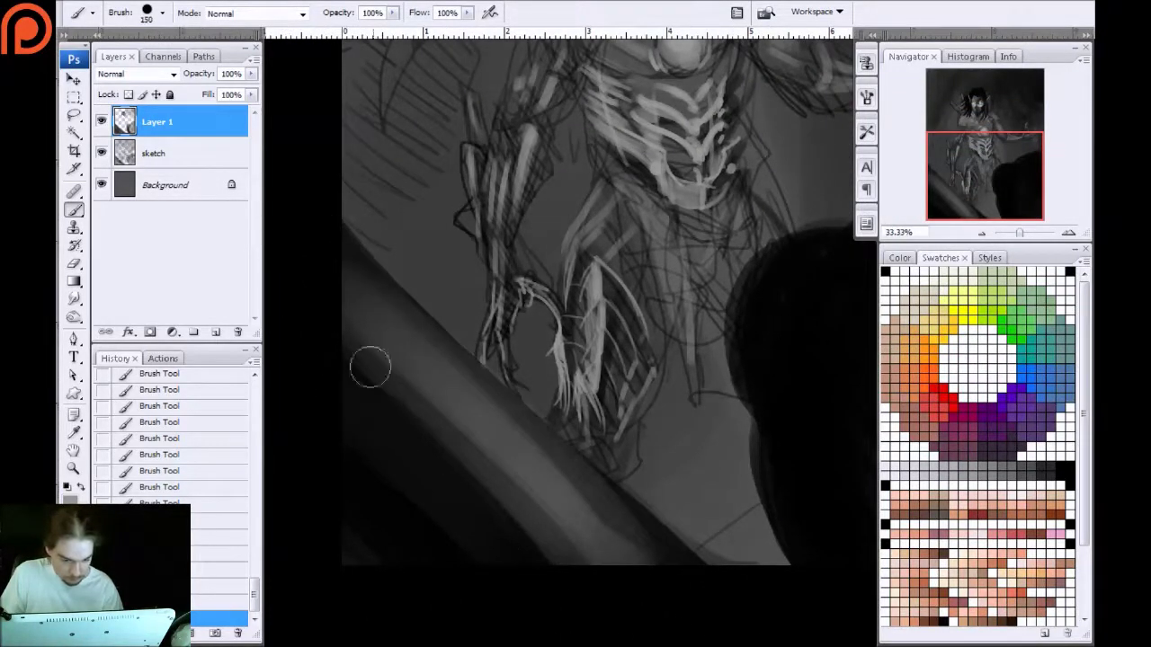
pyautogui.moveTo(349, 379); pyautogui.dragTo(611, 638)
pyautogui.moveTo(299, 333); pyautogui.dragTo(577, 624)
pyautogui.moveTo(378, 395); pyautogui.dragTo(650, 640)
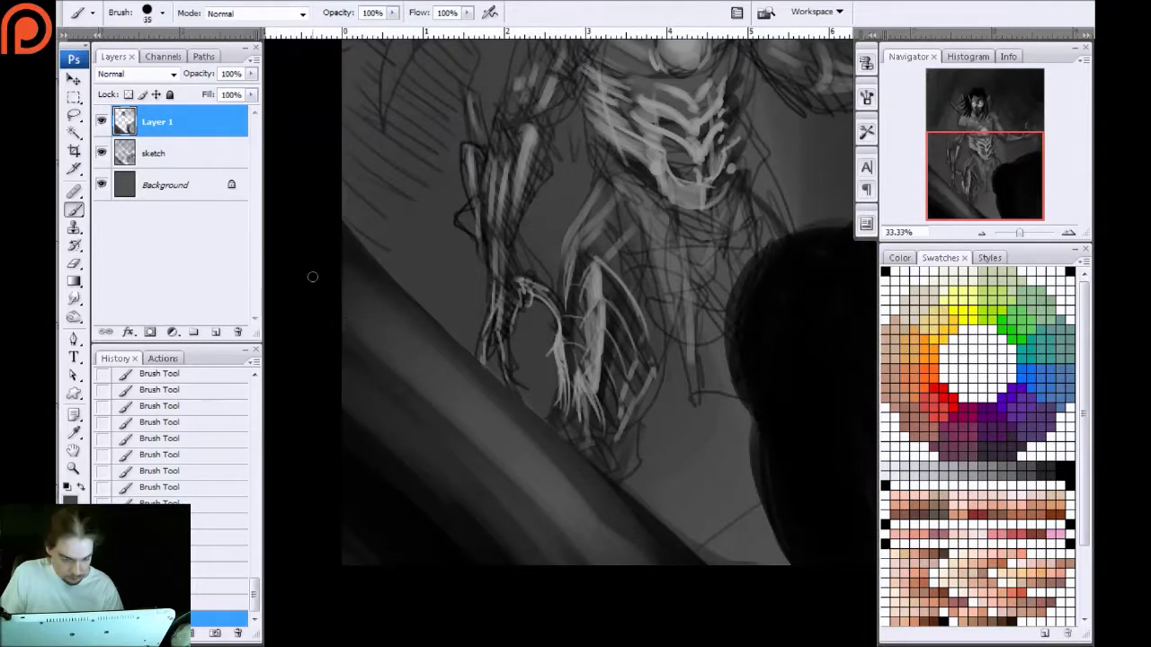
# Add thin grey diagonal streaks across the lower-left slope and its black underside with the size 30 brush
pyautogui.scroll(-2, 472, 412)
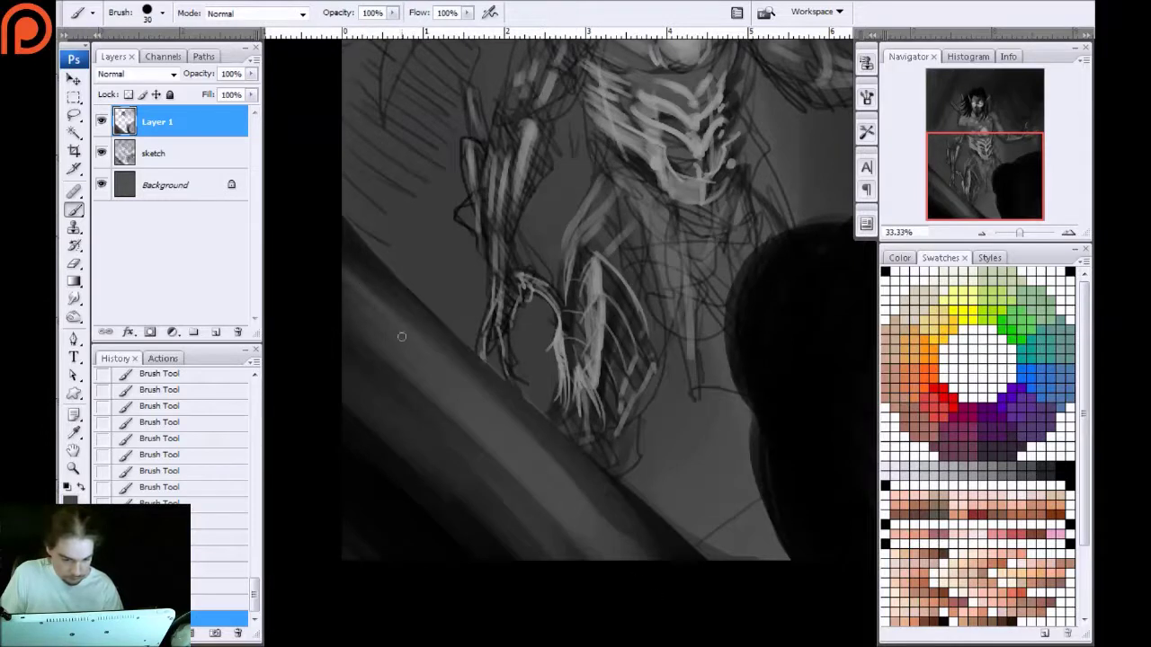
pyautogui.moveTo(350, 333); pyautogui.dragTo(585, 629)
pyautogui.moveTo(367, 361); pyautogui.dragTo(576, 639)
pyautogui.moveTo(290, 294); pyautogui.dragTo(580, 629)
pyautogui.moveTo(289, 363)
pyautogui.mouseDown()
pyautogui.moveTo(530, 583)
pyautogui.moveTo(539, 609)
pyautogui.mouseUp()
pyautogui.moveTo(311, 399); pyautogui.dragTo(502, 591)
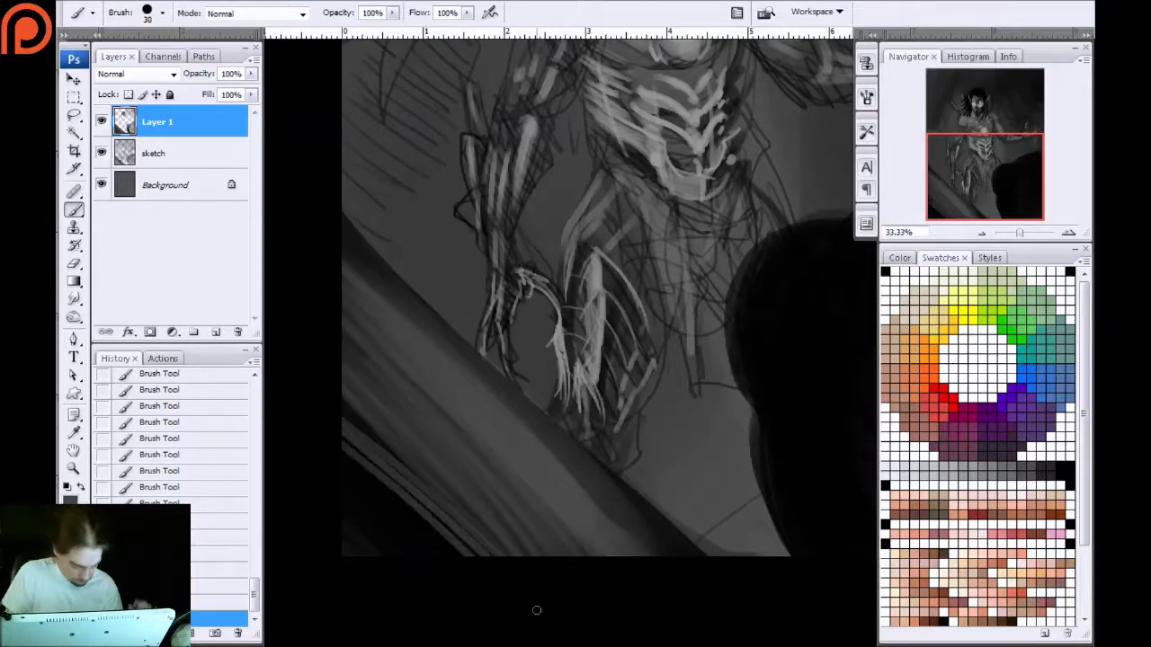
# Layer near-black diagonal strokes along the slope's upper edge and over its grey streaks with the size 80 brush
pyautogui.moveTo(328, 227); pyautogui.dragTo(720, 626)
pyautogui.press(']')
pyautogui.press(']')
pyautogui.moveTo(319, 221)
pyautogui.mouseDown()
pyautogui.moveTo(660, 571)
pyautogui.moveTo(635, 545)
pyautogui.mouseUp()
pyautogui.moveTo(346, 275)
pyautogui.mouseDown()
pyautogui.moveTo(612, 544)
pyautogui.moveTo(560, 537)
pyautogui.mouseUp()
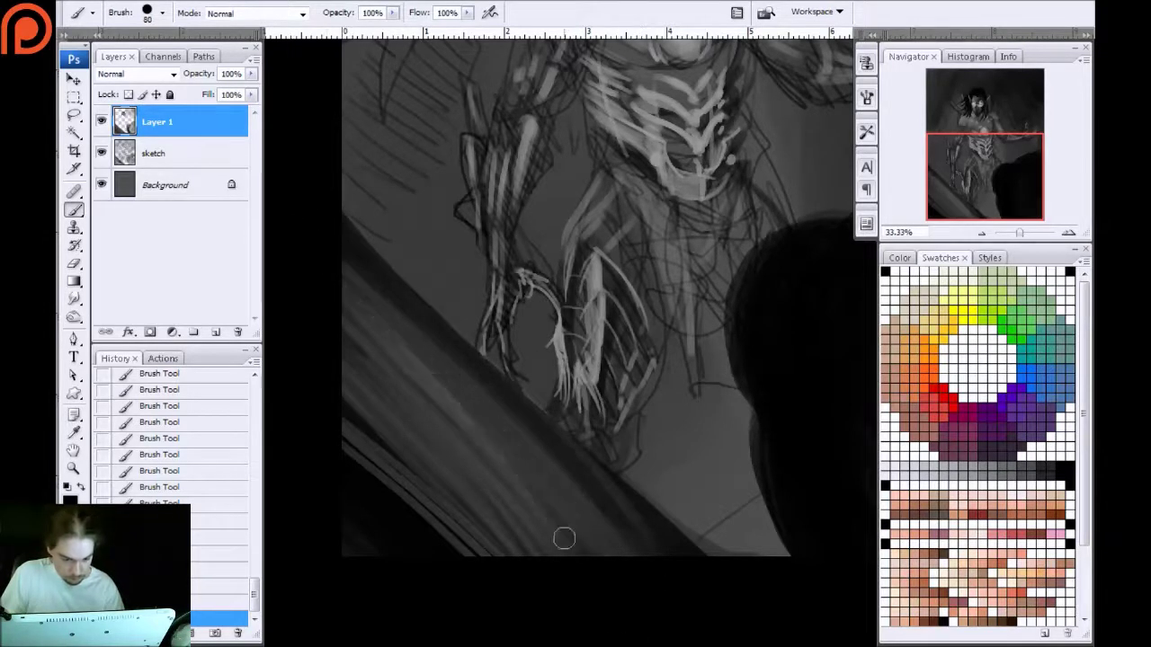
pyautogui.moveTo(292, 243); pyautogui.dragTo(560, 570)
pyautogui.moveTo(309, 279); pyautogui.dragTo(558, 552)
pyautogui.moveTo(272, 231); pyautogui.dragTo(524, 599)
pyautogui.moveTo(324, 374); pyautogui.dragTo(485, 553)
pyautogui.moveTo(311, 406); pyautogui.dragTo(462, 545)
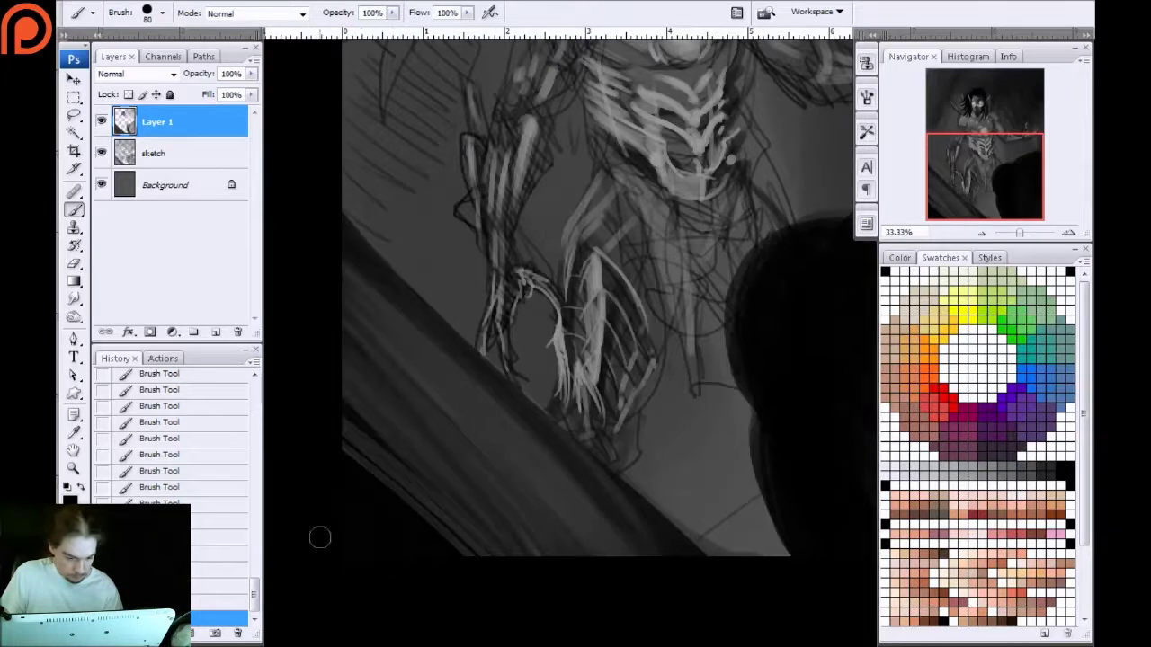
# Soften and darken the streaked lower-left slope with broad near-black strokes using the size 250 brush
pyautogui.press(']')
pyautogui.press(']')
pyautogui.press(']')
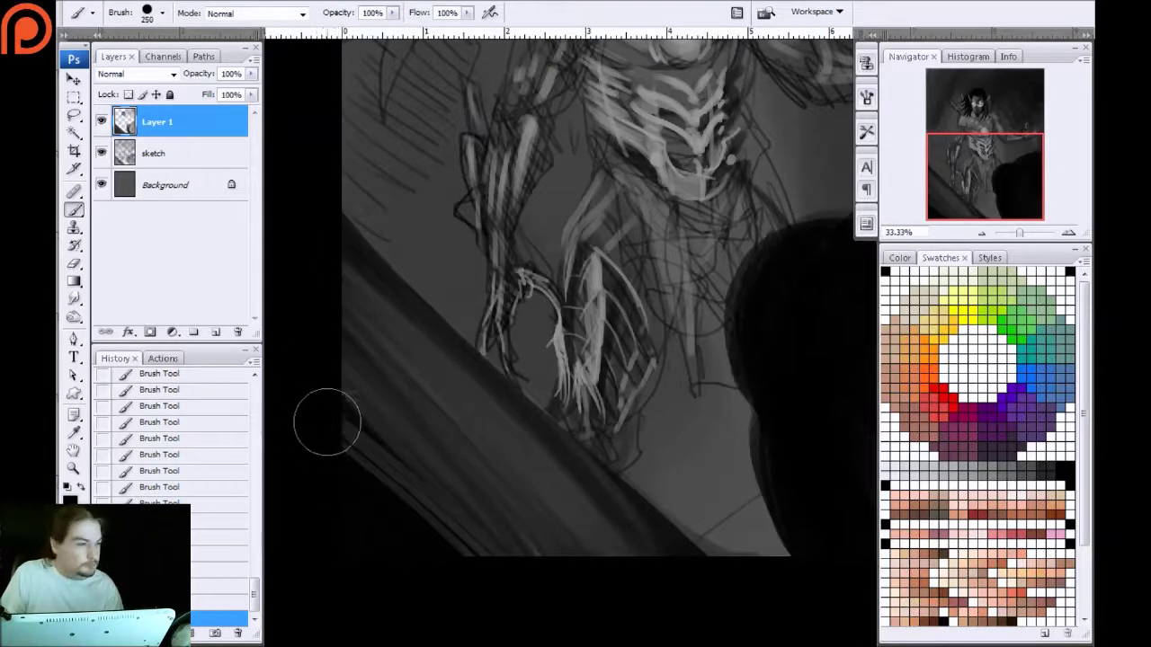
pyautogui.moveTo(599, 623)
pyautogui.mouseDown()
pyautogui.moveTo(403, 393)
pyautogui.moveTo(598, 623)
pyautogui.mouseUp()
pyautogui.moveTo(311, 243); pyautogui.dragTo(711, 630)
pyautogui.moveTo(284, 336); pyautogui.dragTo(573, 617)
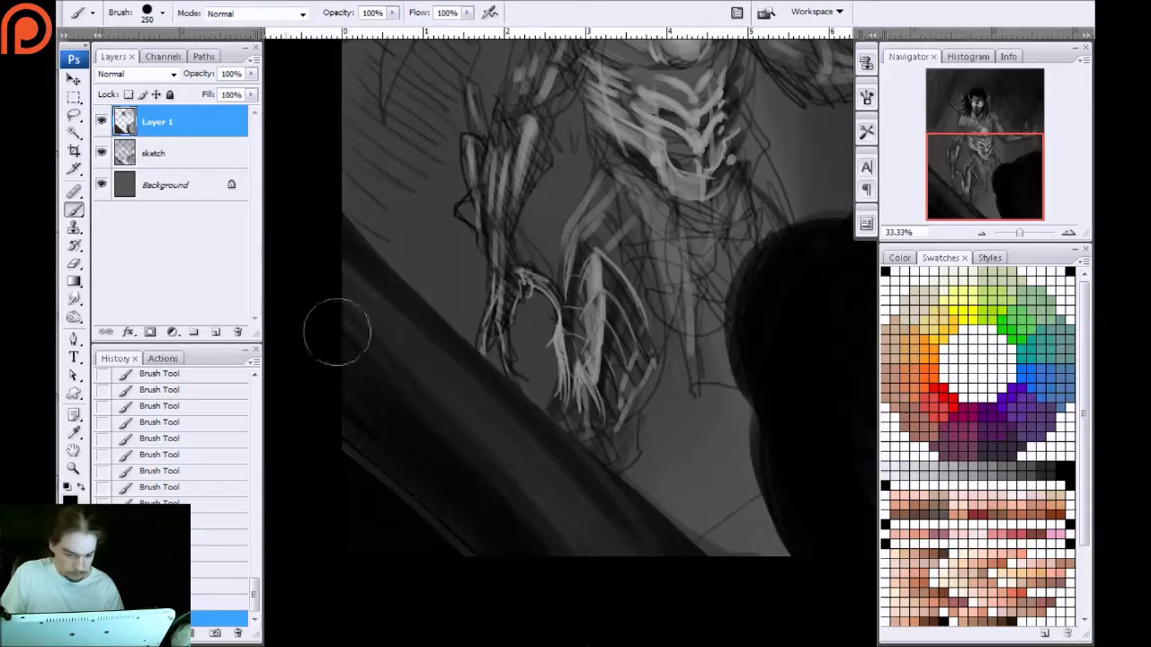
pyautogui.moveTo(344, 187)
pyautogui.mouseDown()
pyautogui.moveTo(411, 420)
pyautogui.moveTo(334, 179)
pyautogui.mouseUp()
# Enlarge the brush to size 500 and darken the surroundings of the figure and the lower-right foreground form
pyautogui.hotkey('ctrl', '-')
pyautogui.hotkey('ctrl', '-')
pyautogui.moveTo(586, 574)
pyautogui.mouseDown()
pyautogui.moveTo(609, 491)
pyautogui.moveTo(583, 491)
pyautogui.moveTo(549, 516)
pyautogui.moveTo(423, 392)
pyautogui.moveTo(440, 297)
pyautogui.moveTo(437, 165)
pyautogui.moveTo(415, 128)
pyautogui.moveTo(547, 109)
pyautogui.moveTo(554, 129)
pyautogui.moveTo(503, 142)
pyautogui.moveTo(506, 124)
pyautogui.moveTo(472, 192)
pyautogui.moveTo(473, 257)
pyautogui.moveTo(441, 380)
pyautogui.moveTo(519, 438)
pyautogui.moveTo(612, 570)
pyautogui.mouseUp()
pyautogui.press(']')
pyautogui.press(']')
pyautogui.press(']')
pyautogui.moveTo(729, 323); pyautogui.dragTo(655, 419)
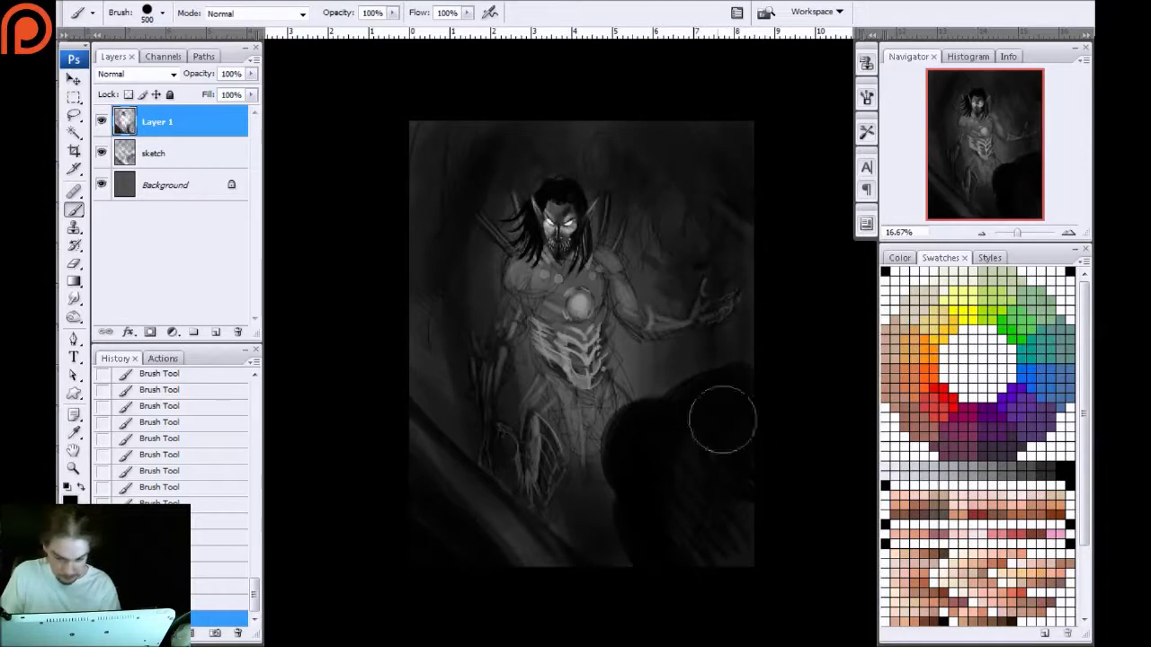
# Darken the background and the figure's torso and legs with soft black strokes from the 500 px brush on Layer 1
pyautogui.moveTo(660, 308); pyautogui.dragTo(620, 395)
pyautogui.moveTo(568, 463); pyautogui.dragTo(557, 540)
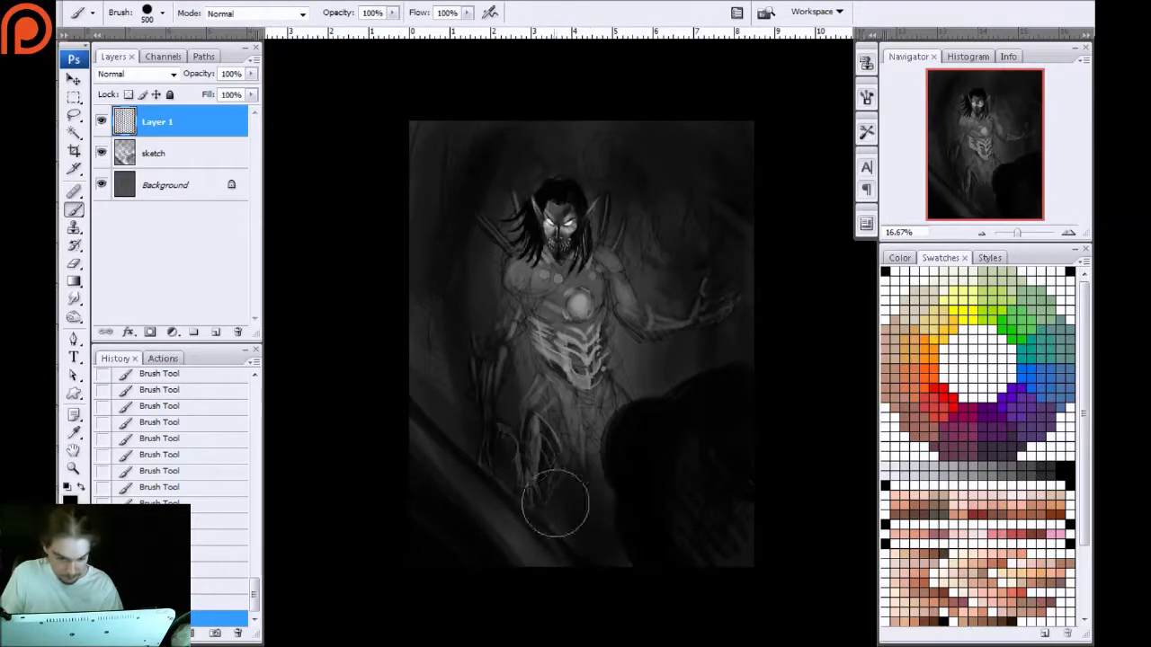
pyautogui.moveTo(413, 352); pyautogui.dragTo(449, 423)
pyautogui.moveTo(577, 462)
pyautogui.mouseDown()
pyautogui.moveTo(616, 347)
pyautogui.moveTo(531, 411)
pyautogui.moveTo(590, 452)
pyautogui.mouseUp()
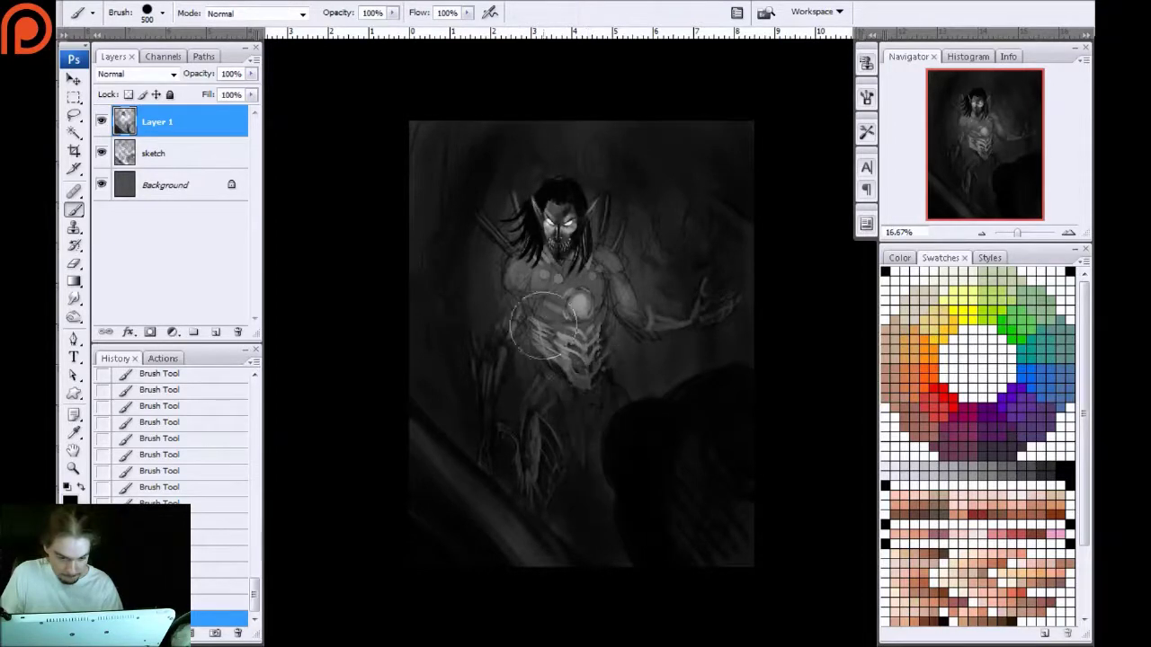
pyautogui.moveTo(542, 327); pyautogui.dragTo(597, 364)
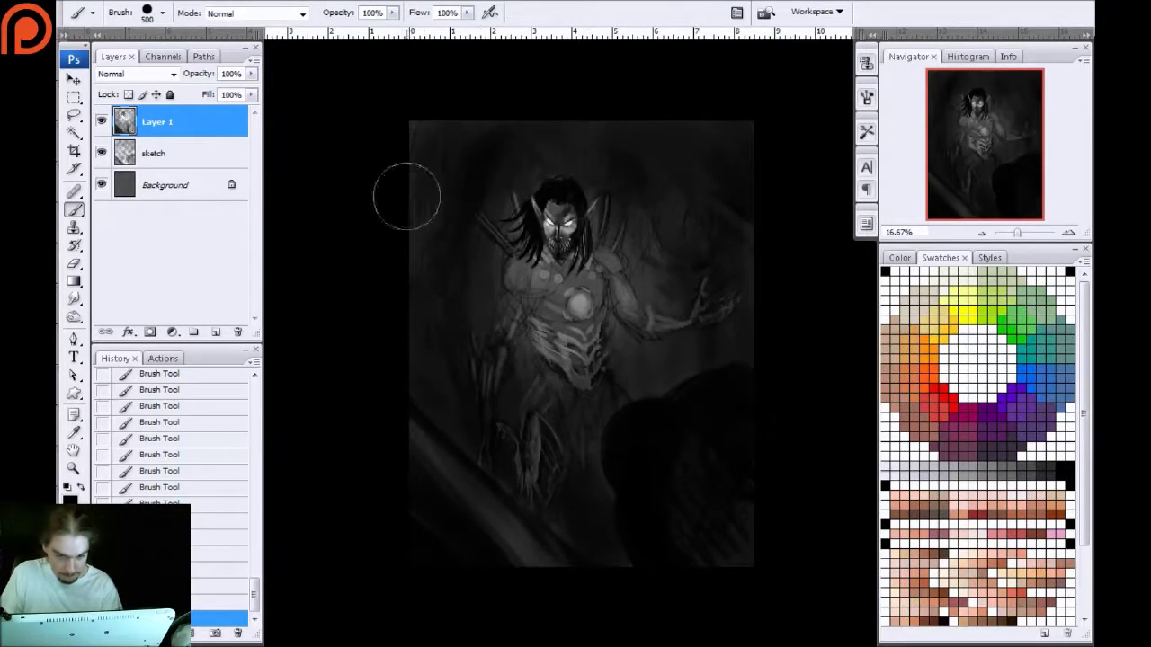
# Shade the torso, arms, legs and the canvas's lower area darker with the 500 px brush, and save the file
pyautogui.hotkey('ctrl', '+')
pyautogui.hotkey('ctrl', '+')
pyautogui.hotkey('ctrl', '+')
pyautogui.scroll(5, 367, 388)
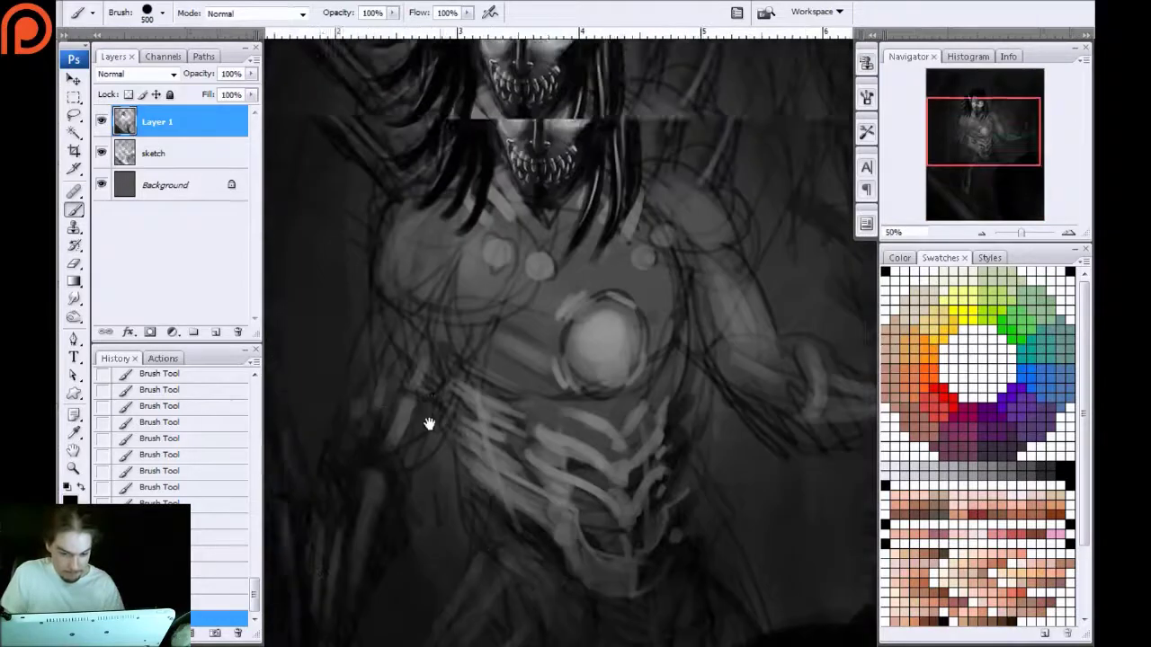
pyautogui.moveTo(702, 441); pyautogui.dragTo(619, 308)
pyautogui.moveTo(682, 183); pyautogui.dragTo(574, 131)
pyautogui.moveTo(485, 401); pyautogui.dragTo(665, 337)
pyautogui.moveTo(405, 236); pyautogui.dragTo(516, 446)
pyautogui.moveTo(454, 339); pyautogui.dragTo(613, 459)
pyautogui.moveTo(525, 249); pyautogui.dragTo(552, 252)
pyautogui.moveTo(628, 320); pyautogui.dragTo(687, 331)
pyautogui.moveTo(690, 376); pyautogui.dragTo(689, 455)
pyautogui.moveTo(428, 392)
pyautogui.mouseDown()
pyautogui.moveTo(480, 187)
pyautogui.moveTo(566, 326)
pyautogui.moveTo(576, 320)
pyautogui.mouseUp()
pyautogui.moveTo(614, 472); pyautogui.dragTo(422, 227)
pyautogui.moveTo(742, 541); pyautogui.dragTo(509, 428)
pyautogui.moveTo(642, 586); pyautogui.dragTo(548, 447)
pyautogui.moveTo(669, 630); pyautogui.dragTo(482, 502)
pyautogui.moveTo(754, 433); pyautogui.dragTo(643, 446)
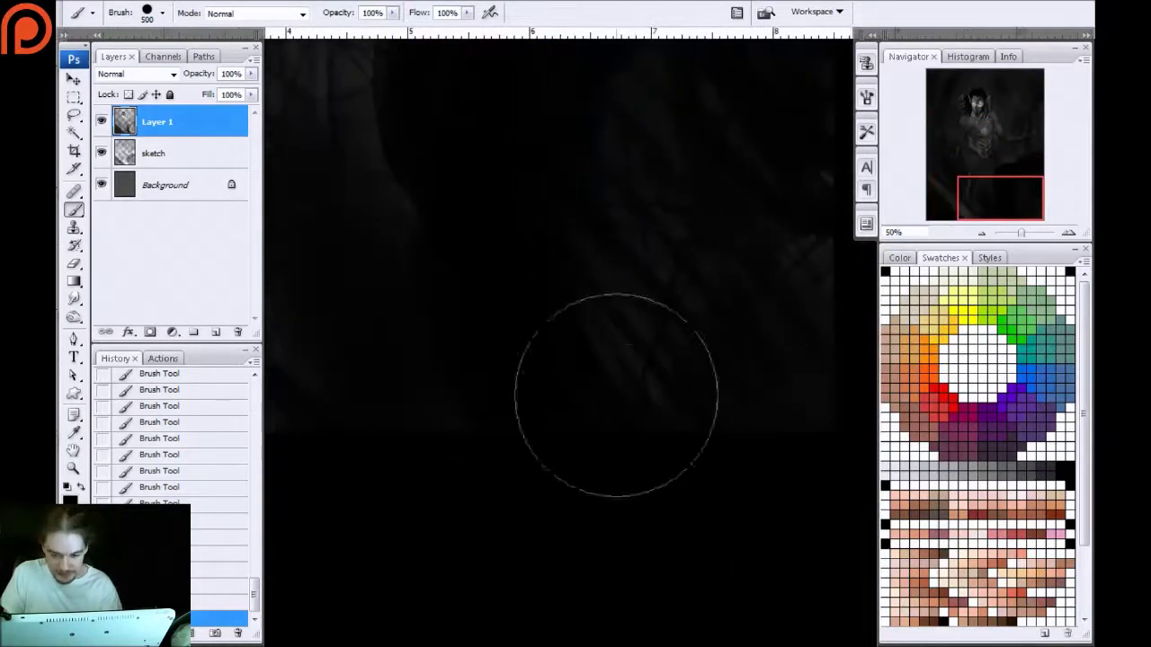
pyautogui.moveTo(480, 203); pyautogui.dragTo(606, 532)
pyautogui.moveTo(349, 207); pyautogui.dragTo(485, 416)
pyautogui.moveTo(378, 142)
pyautogui.mouseDown()
pyautogui.moveTo(450, 361)
pyautogui.moveTo(432, 428)
pyautogui.mouseUp()
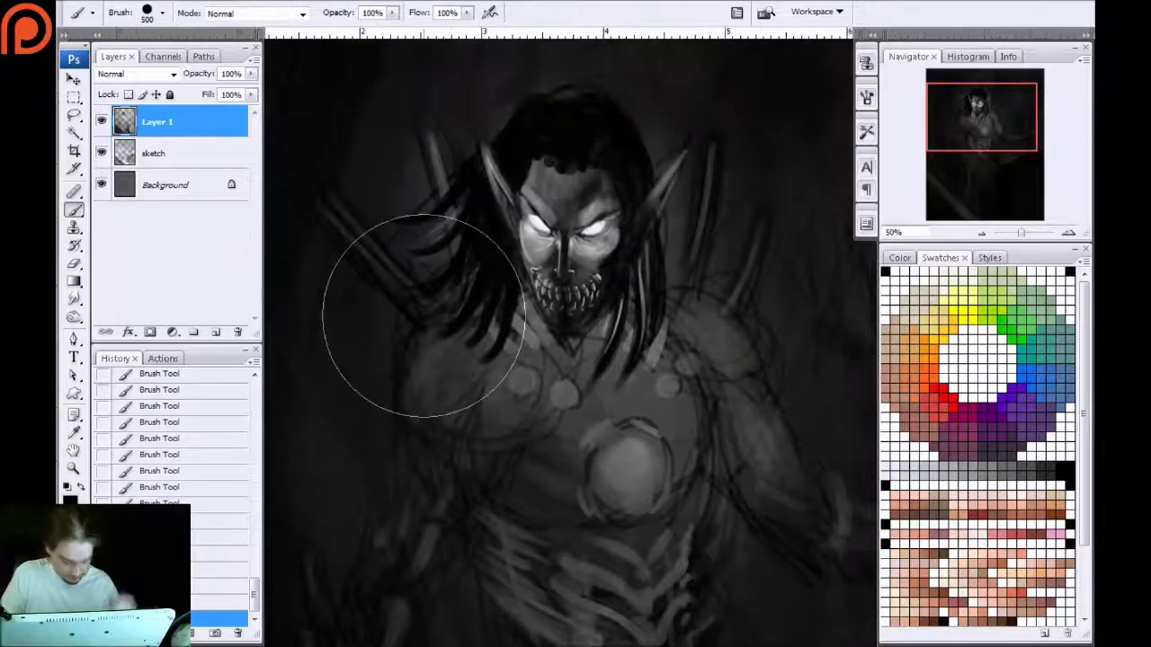
pyautogui.hotkey('ctrl', 's')
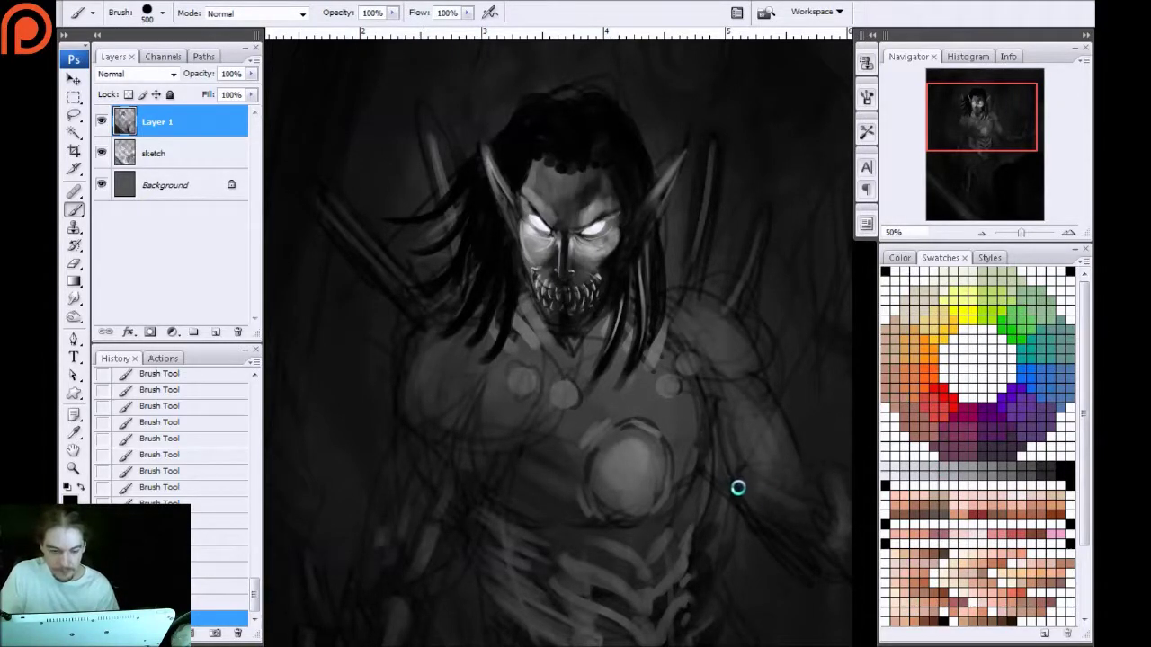
pyautogui.hotkey('ctrl', 's')
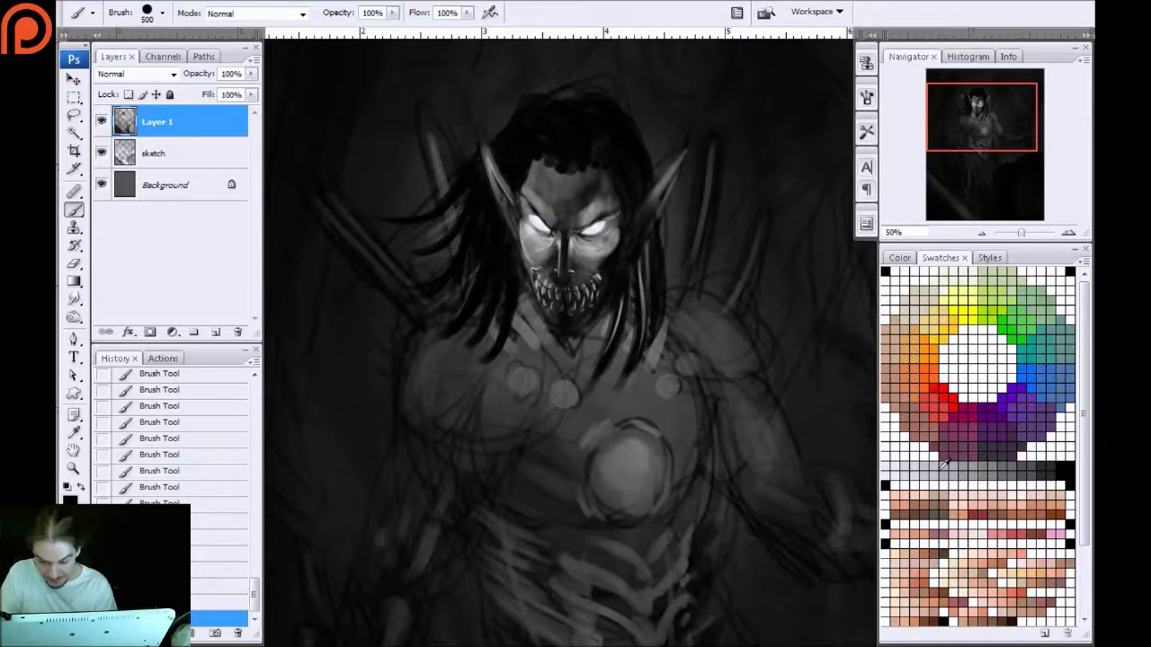
# Paint thin light strands into the dark hair hanging on the left side of the face, using a fine 3 to 7 px brush
pyautogui.press('[')
pyautogui.press('[')
pyautogui.press('[')
pyautogui.press('[')
pyautogui.press('[')
pyautogui.press('[')
pyautogui.press('[')
pyautogui.press('[')
pyautogui.press('[')
pyautogui.press('[')
pyautogui.press('[')
pyautogui.press('[')
pyautogui.press('[')
pyautogui.press('[')
pyautogui.press('[')
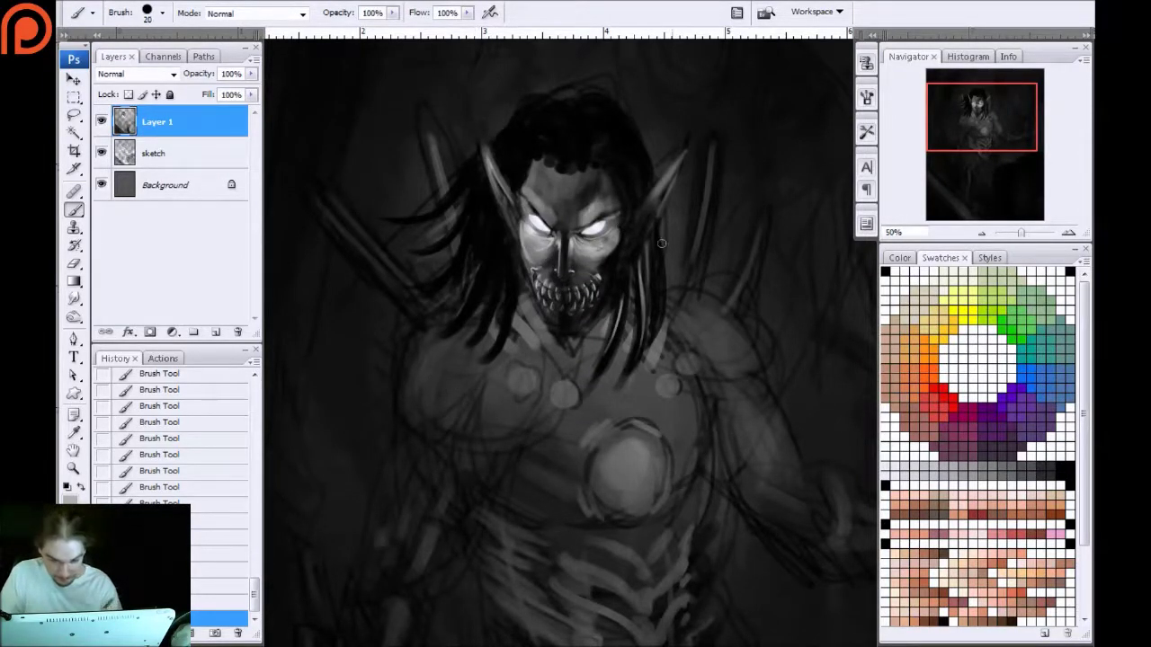
pyautogui.hotkey('ctrl', '+')
pyautogui.hotkey('ctrl', '+')
pyautogui.moveTo(385, 218); pyautogui.dragTo(427, 319)
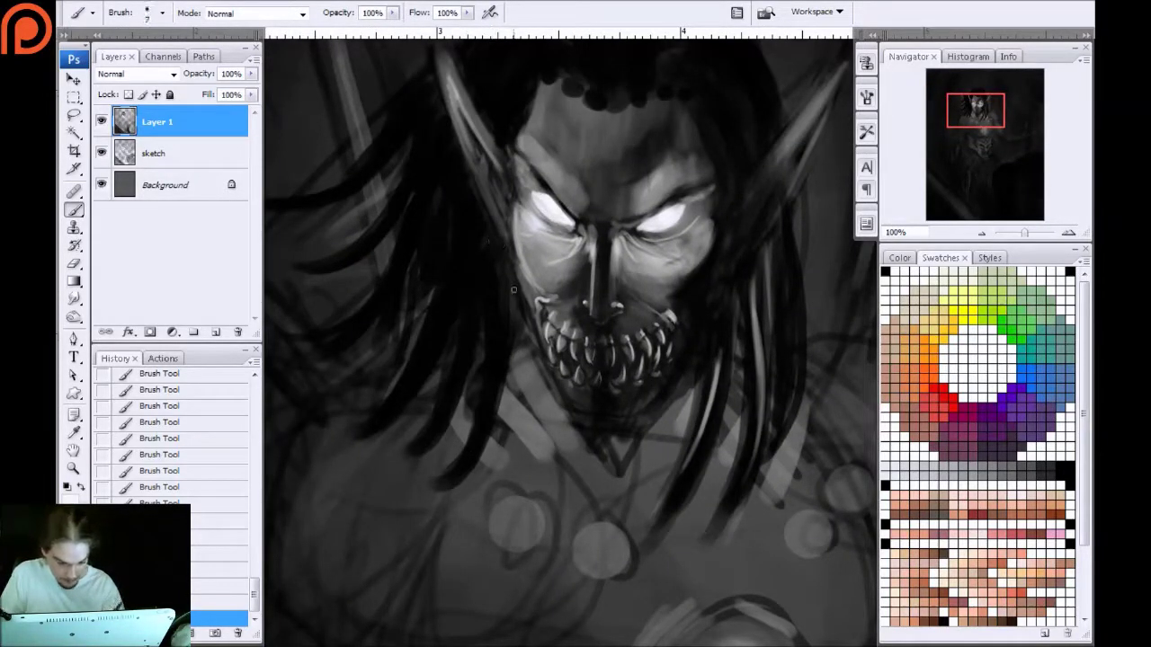
pyautogui.moveTo(511, 312); pyautogui.dragTo(472, 447)
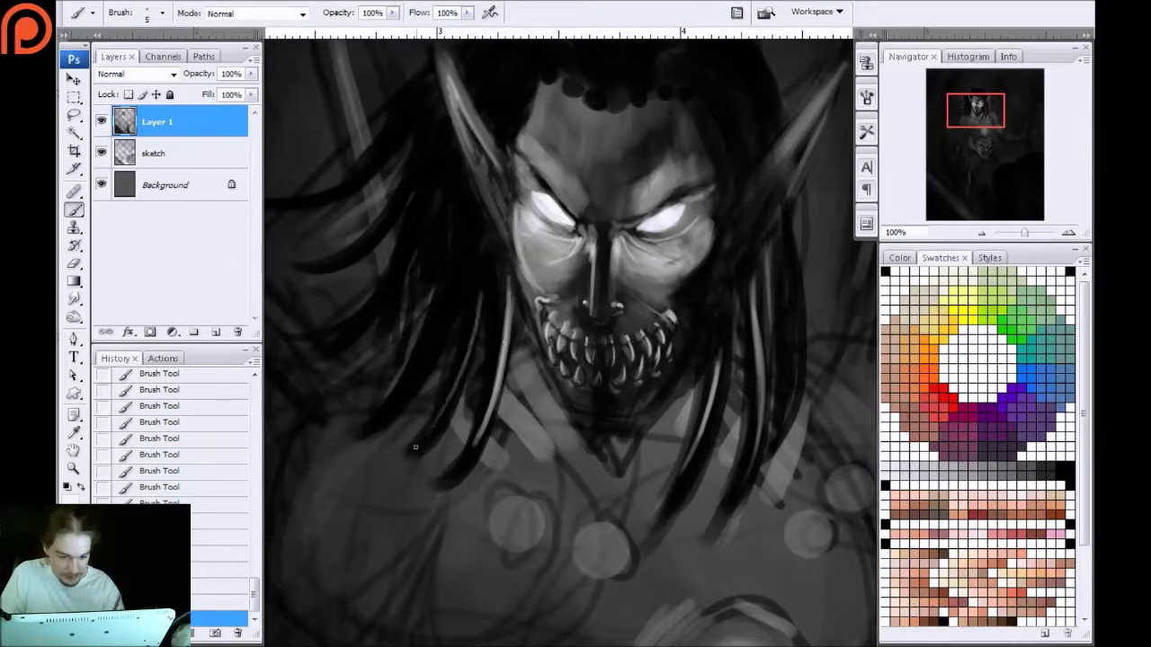
pyautogui.moveTo(485, 257); pyautogui.dragTo(461, 369)
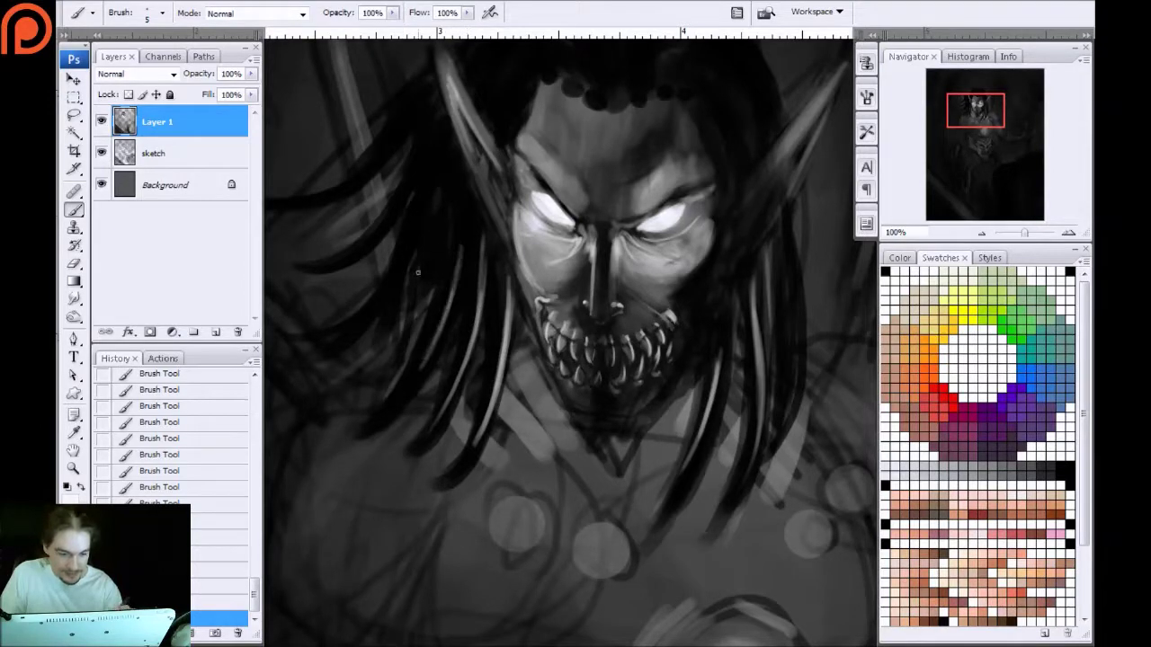
pyautogui.moveTo(435, 176); pyautogui.dragTo(395, 347)
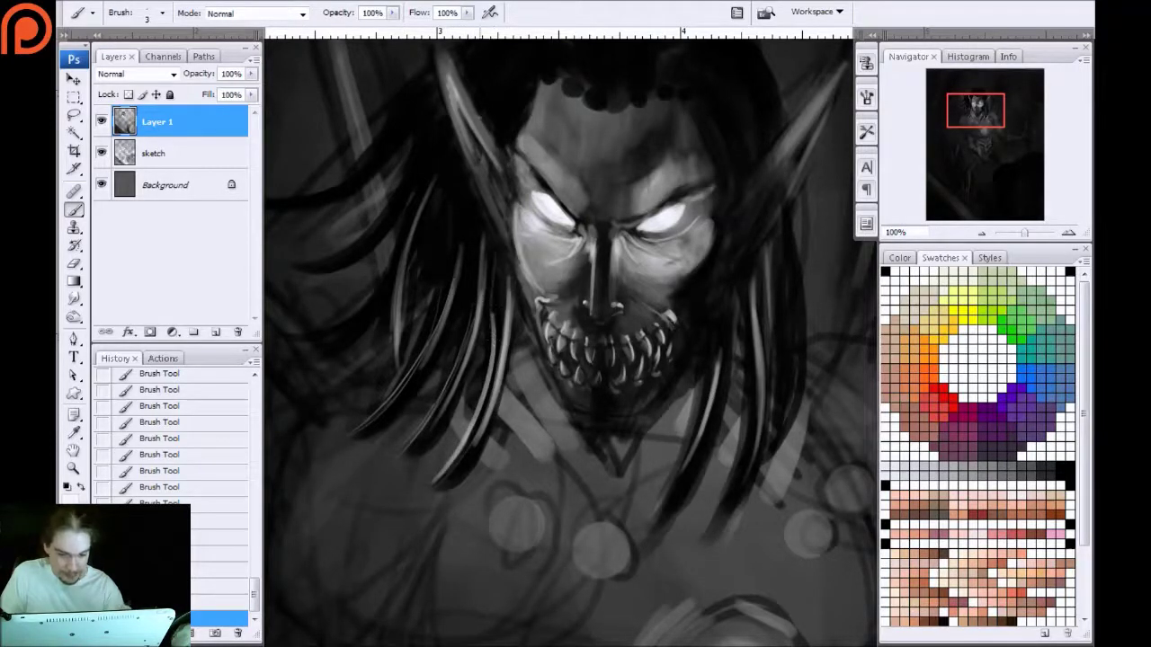
pyautogui.click(193, 487)
pyautogui.click(482, 378)
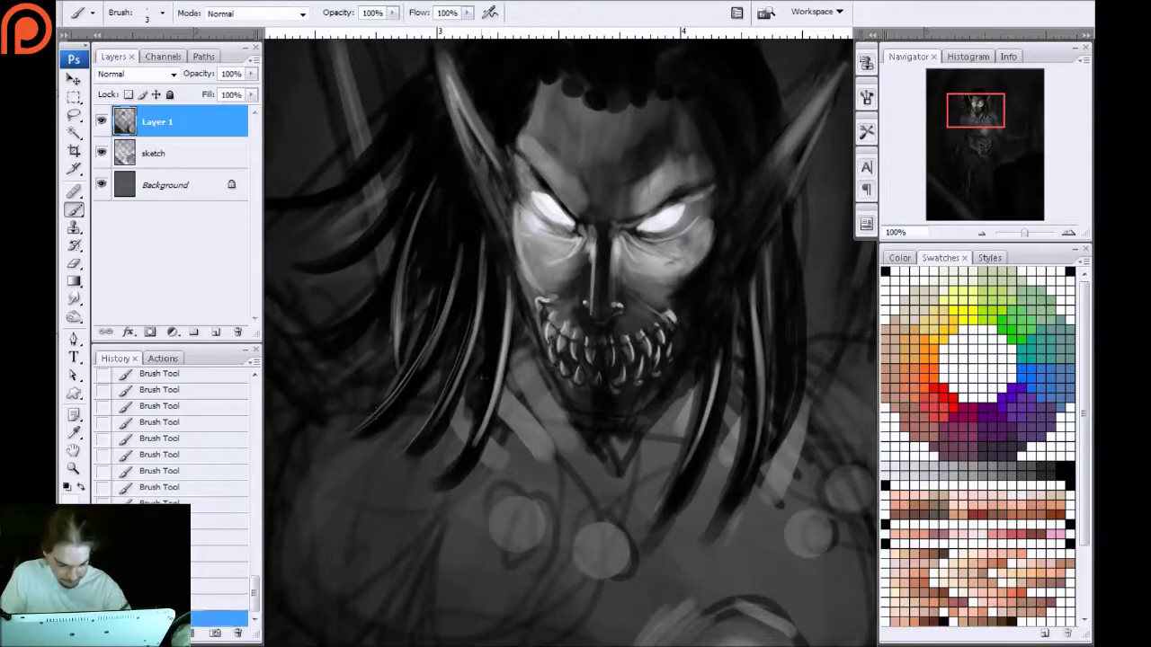
# Brighten the small round orbs on the upper chest with light dabs, using brush sizes of 25 and 60 px
pyautogui.moveTo(469, 412)
pyautogui.mouseDown()
pyautogui.moveTo(423, 374)
pyautogui.moveTo(408, 276)
pyautogui.moveTo(353, 263)
pyautogui.mouseUp()
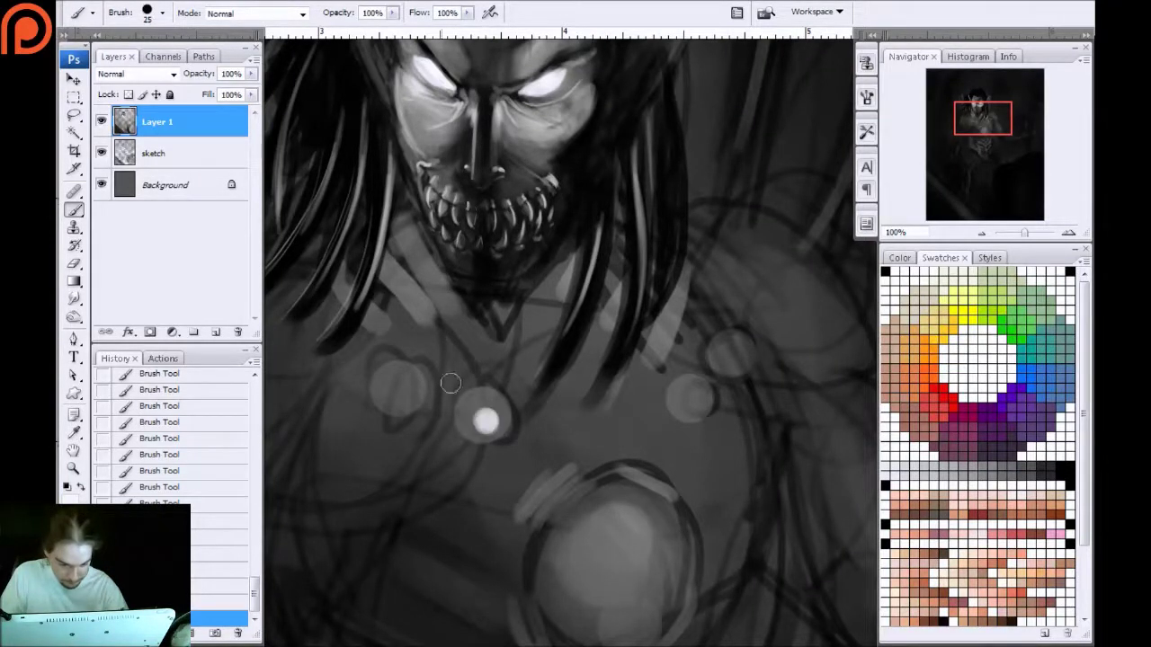
pyautogui.moveTo(406, 391); pyautogui.dragTo(401, 369)
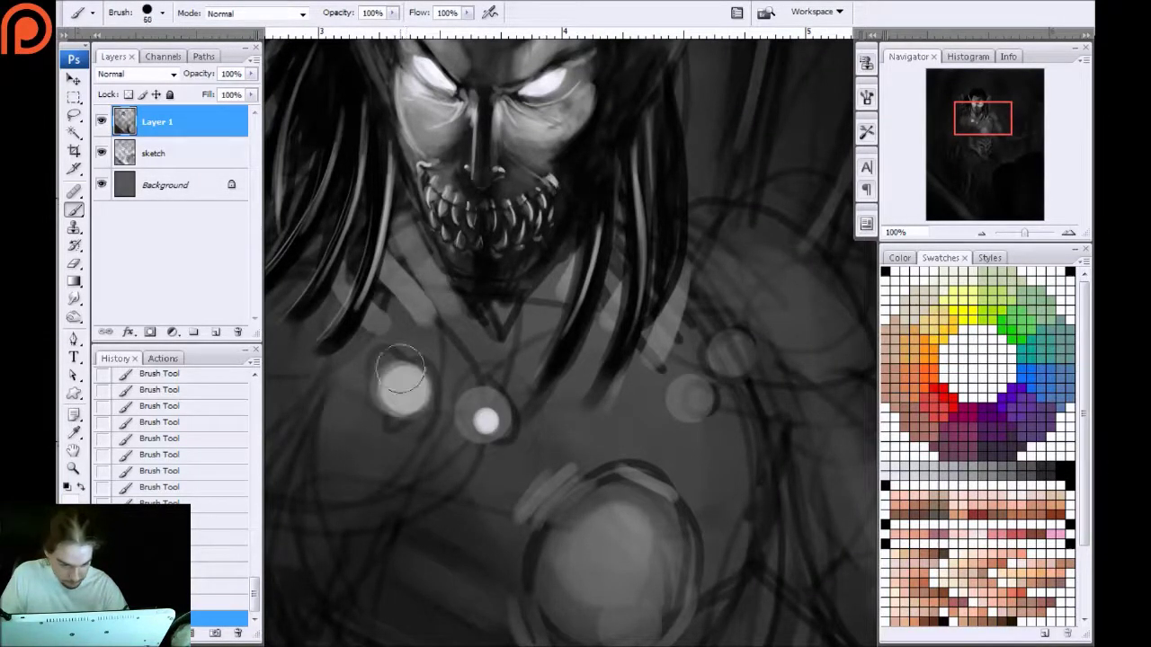
pyautogui.click(727, 357)
# Build up the large orb in the middle of the chest with layered light dabs and a near-white core, using brushes up to about 125 px
pyautogui.moveTo(467, 468); pyautogui.dragTo(448, 261)
pyautogui.press(']')
pyautogui.press(']')
pyautogui.press(']')
pyautogui.press(']')
pyautogui.press(']')
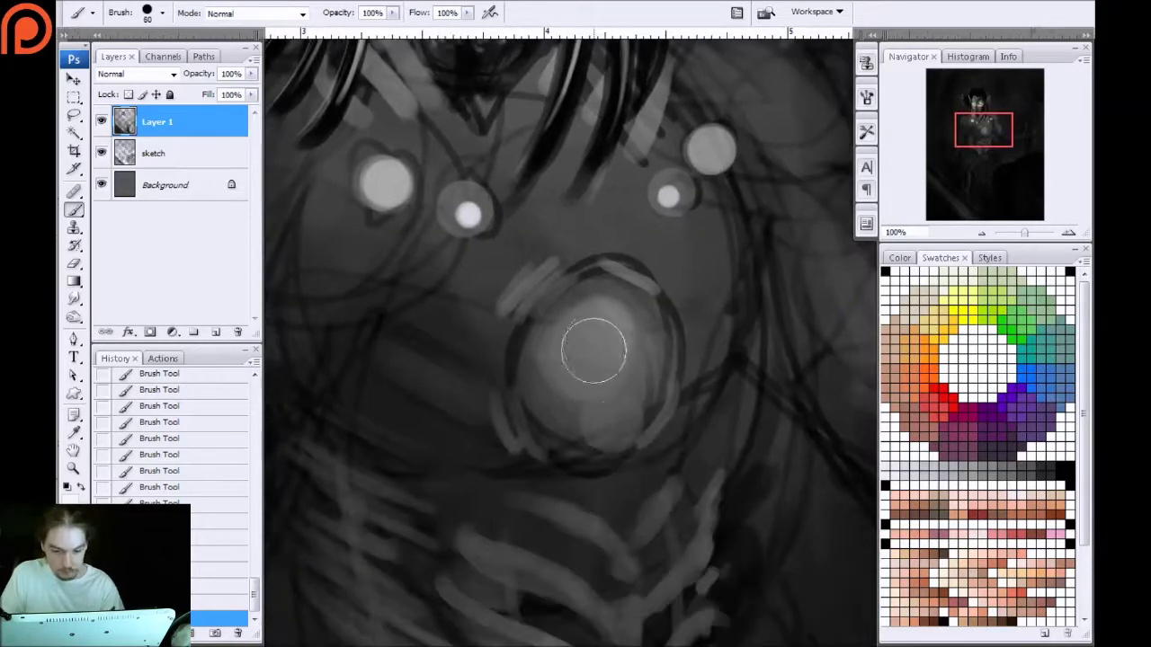
pyautogui.press(']')
pyautogui.press(']')
pyautogui.press(']')
pyautogui.moveTo(596, 369); pyautogui.dragTo(598, 372)
pyautogui.press('[')
pyautogui.press('[')
pyautogui.press('[')
pyautogui.click(593, 351)
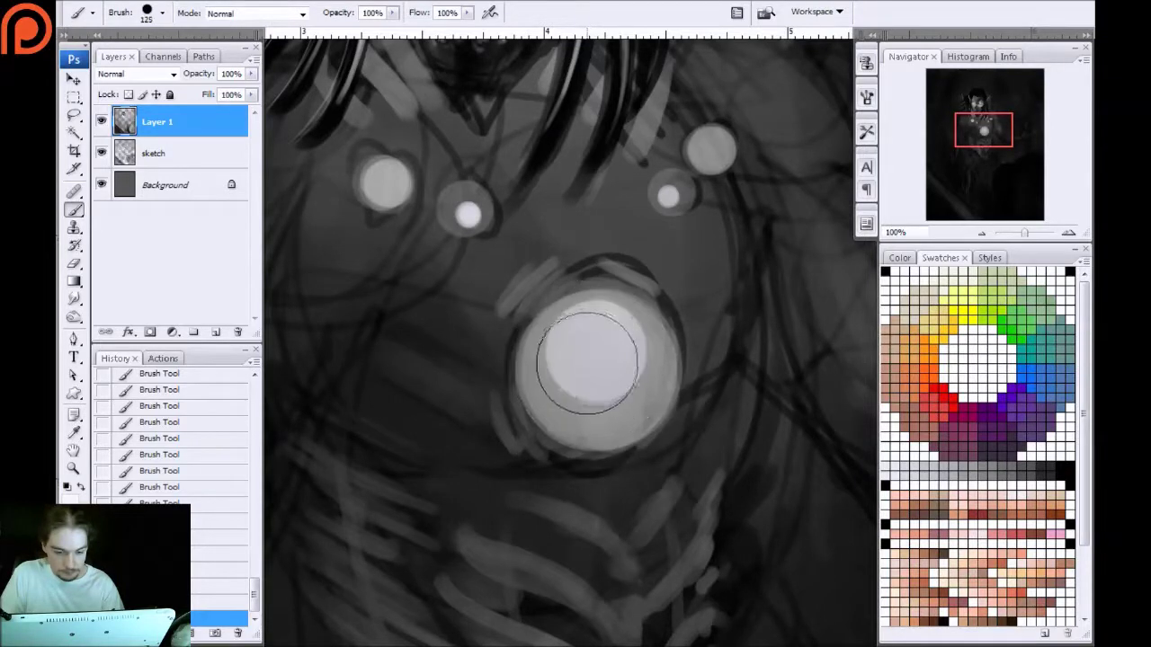
pyautogui.moveTo(579, 375); pyautogui.dragTo(594, 374)
pyautogui.moveTo(468, 409); pyautogui.dragTo(443, 337)
pyautogui.click(567, 301)
# Paint light glowing orbs on both sides of the lower abdomen with a 35 px brush
pyautogui.moveTo(442, 442); pyautogui.dragTo(410, 291)
pyautogui.press('[')
pyautogui.press('[')
pyautogui.press('[')
pyautogui.press('[')
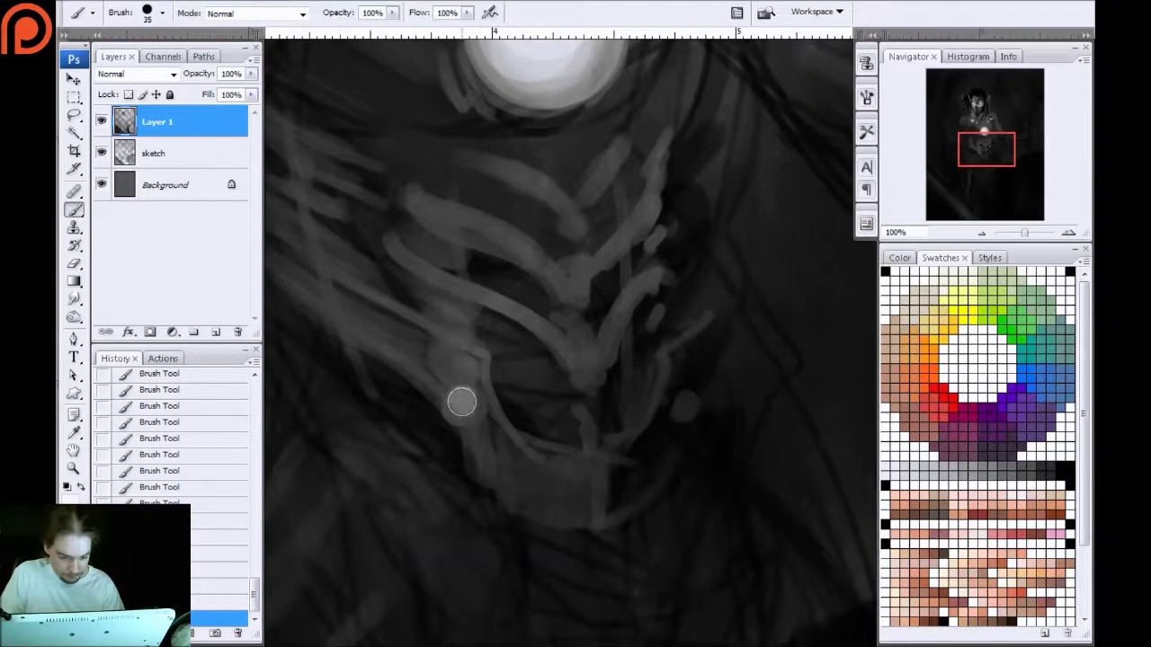
pyautogui.moveTo(360, 308); pyautogui.dragTo(420, 393)
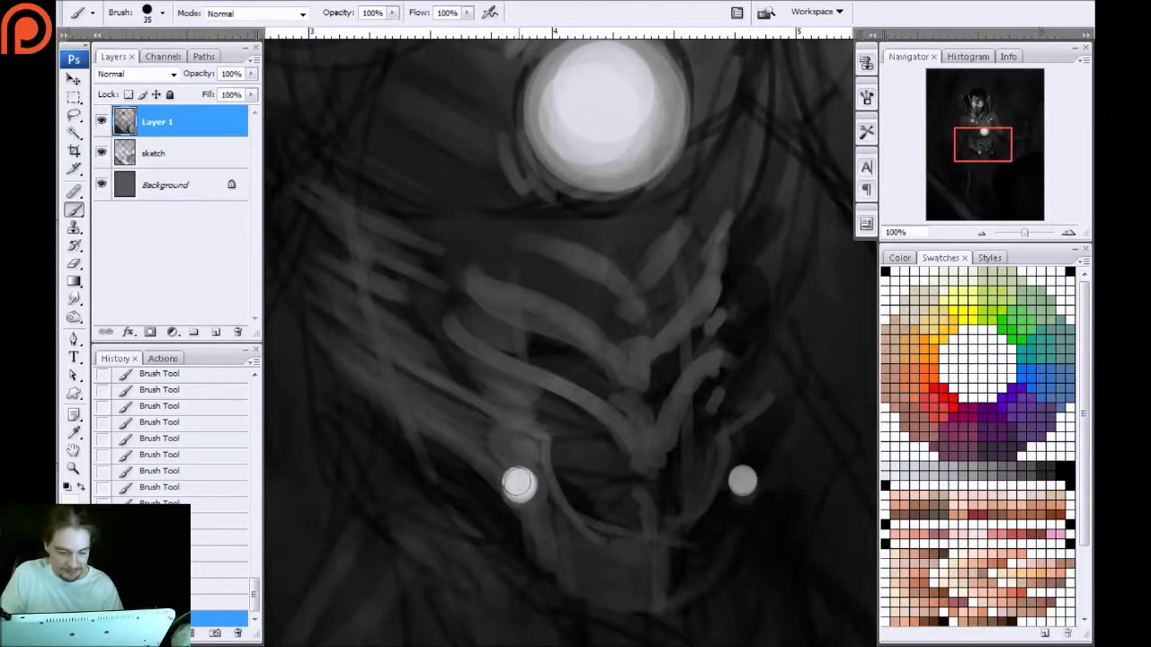
pyautogui.moveTo(663, 430); pyautogui.dragTo(522, 340)
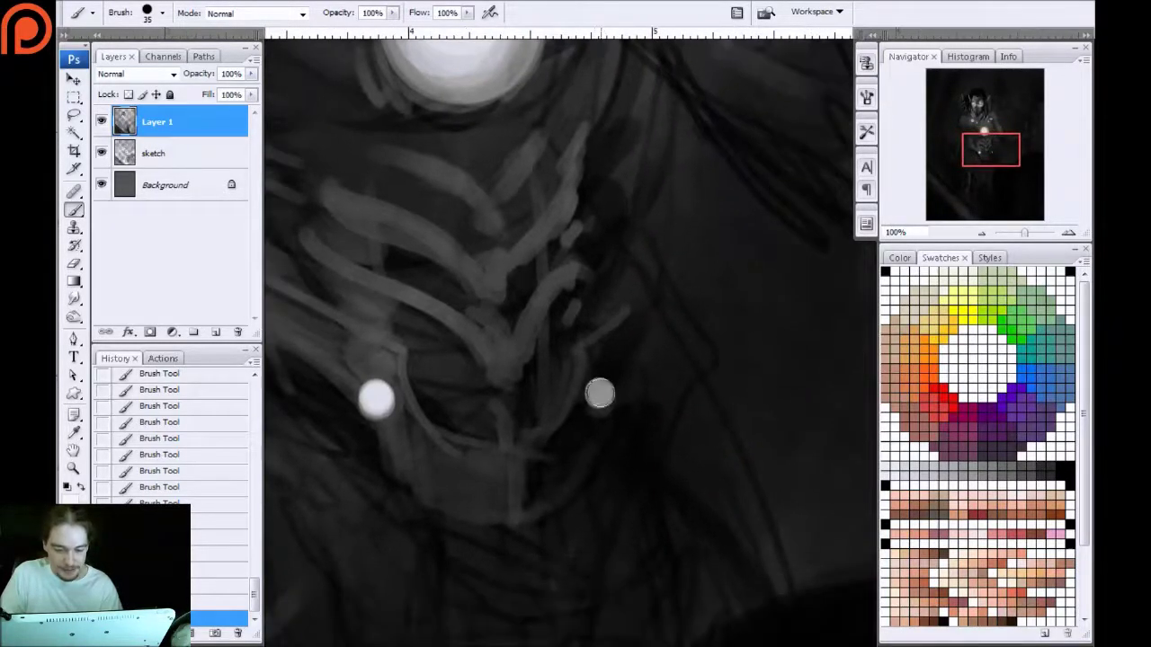
# Paint light edge highlights and small notches along the upright spike behind the hair, using a fine 4 to 6 px brush
pyautogui.moveTo(317, 373); pyautogui.dragTo(434, 495)
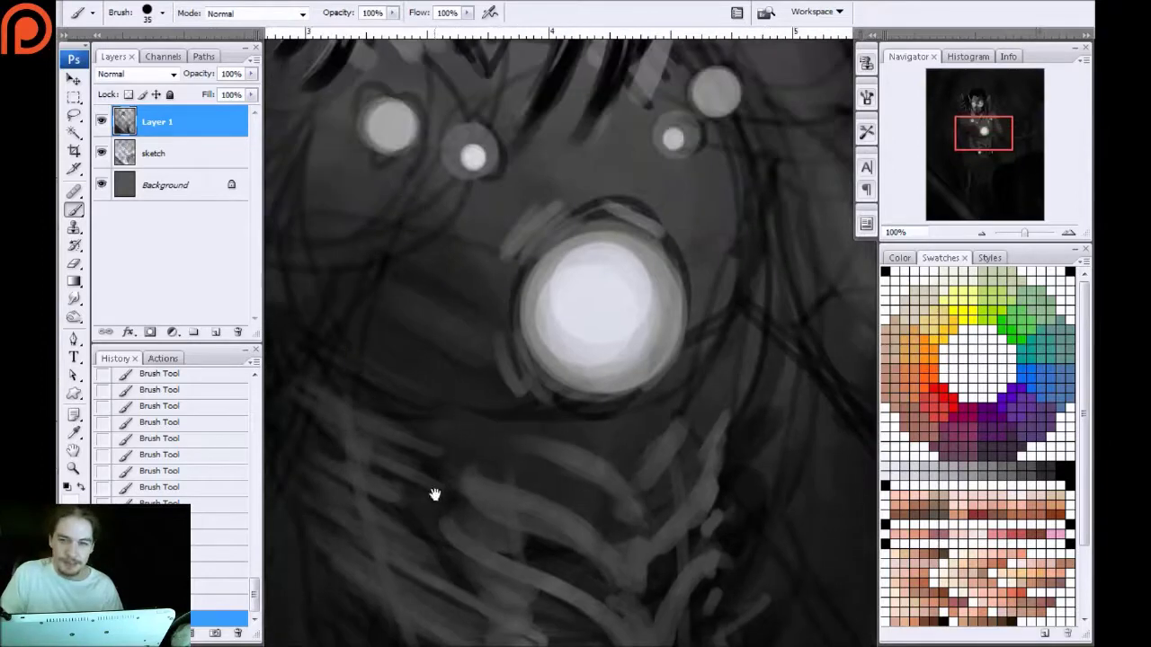
pyautogui.moveTo(351, 253); pyautogui.dragTo(435, 414)
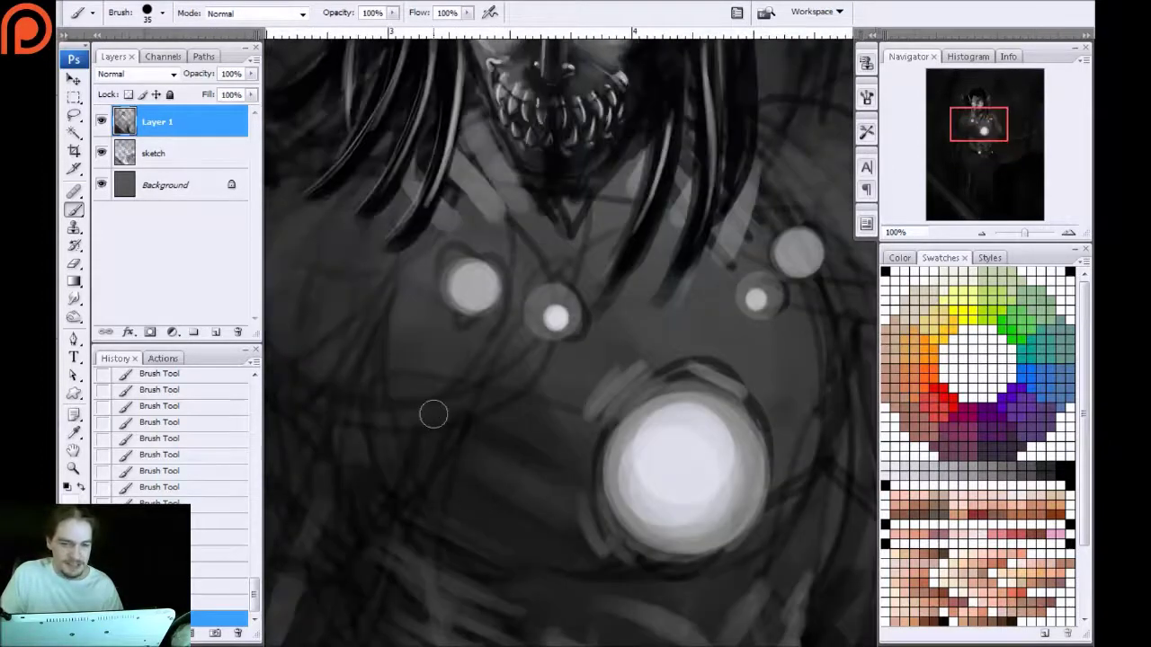
pyautogui.moveTo(363, 232)
pyautogui.mouseDown()
pyautogui.moveTo(409, 406)
pyautogui.moveTo(463, 372)
pyautogui.moveTo(386, 357)
pyautogui.moveTo(438, 417)
pyautogui.mouseUp()
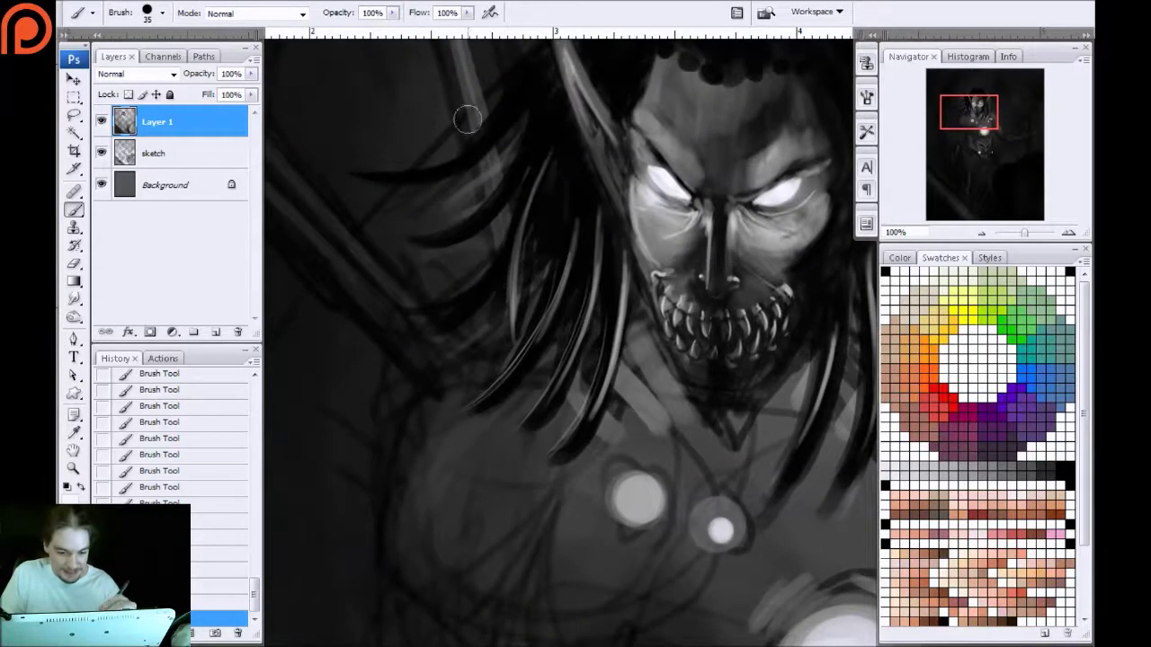
pyautogui.moveTo(466, 119); pyautogui.dragTo(452, 244)
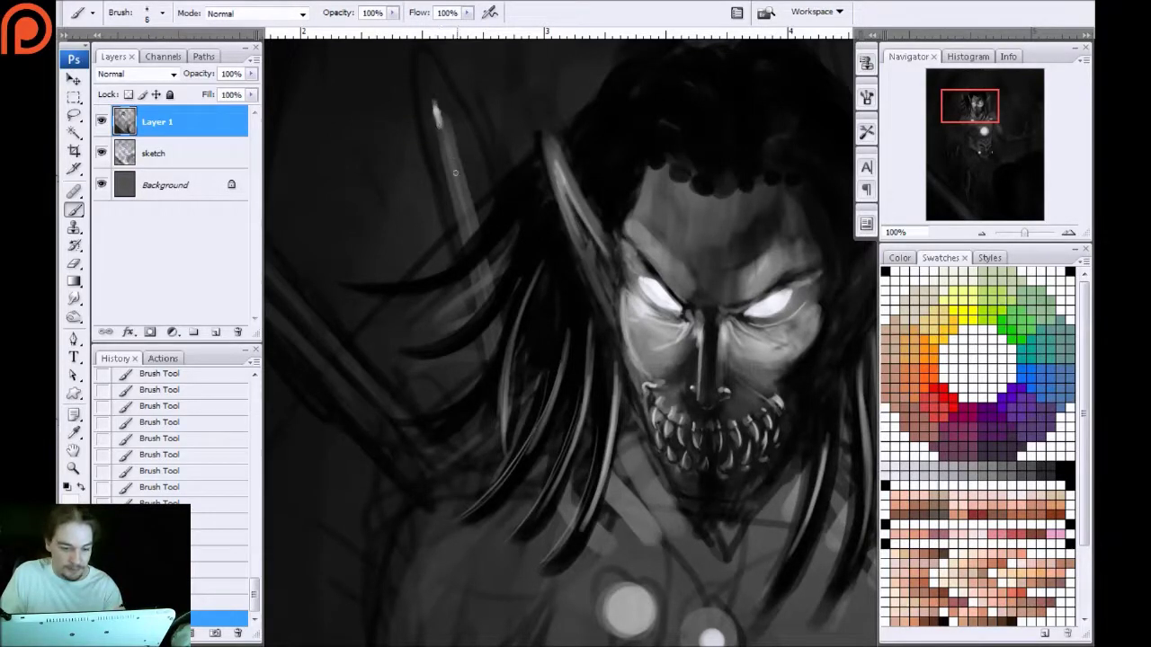
pyautogui.moveTo(454, 179); pyautogui.dragTo(459, 193)
pyautogui.moveTo(441, 126); pyautogui.dragTo(459, 193)
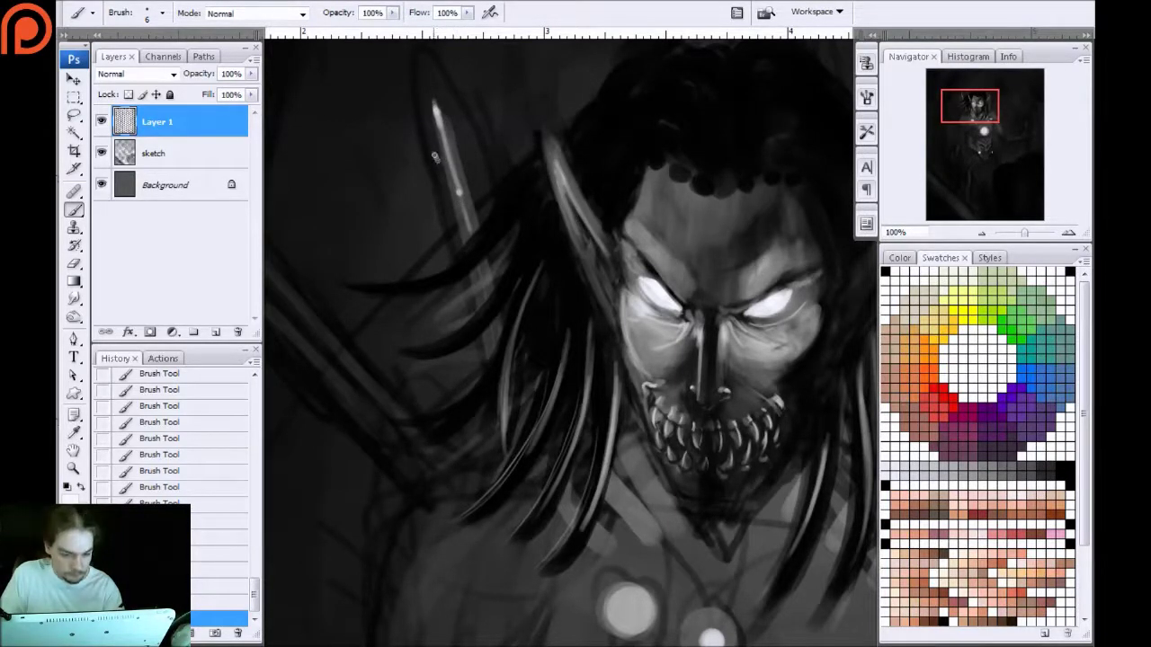
pyautogui.moveTo(440, 167); pyautogui.dragTo(450, 224)
pyautogui.press('[')
pyautogui.moveTo(418, 128)
pyautogui.mouseDown()
pyautogui.moveTo(457, 256)
pyautogui.moveTo(421, 95)
pyautogui.moveTo(462, 251)
pyautogui.moveTo(422, 101)
pyautogui.moveTo(443, 185)
pyautogui.moveTo(434, 97)
pyautogui.mouseUp()
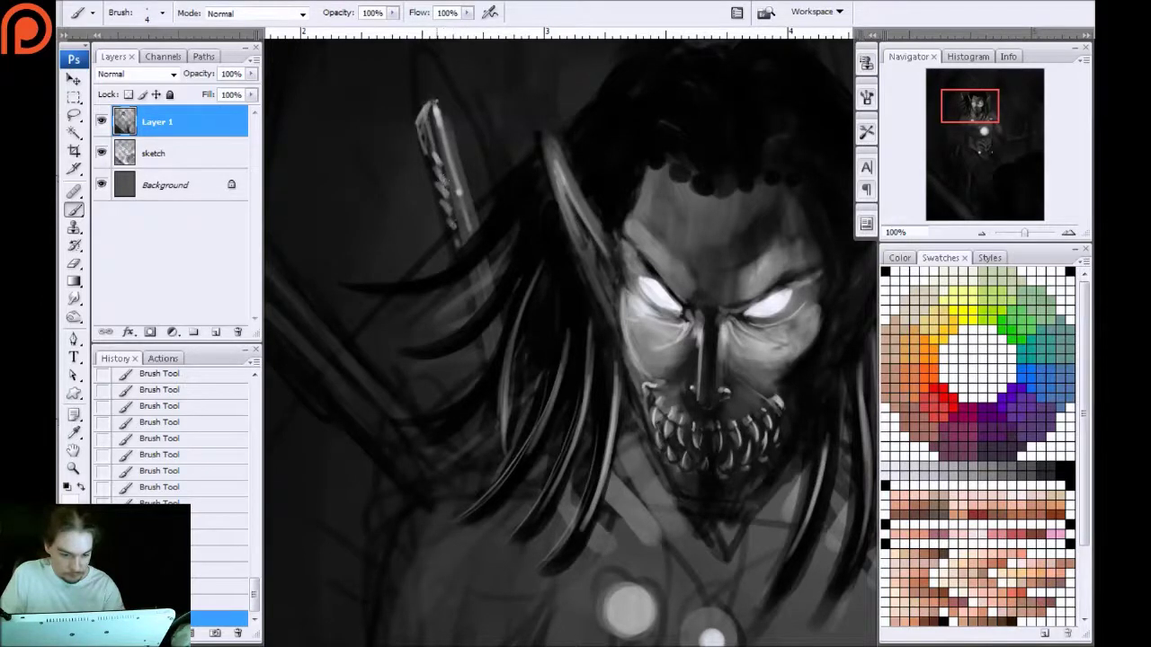
pyautogui.moveTo(460, 182); pyautogui.dragTo(475, 223)
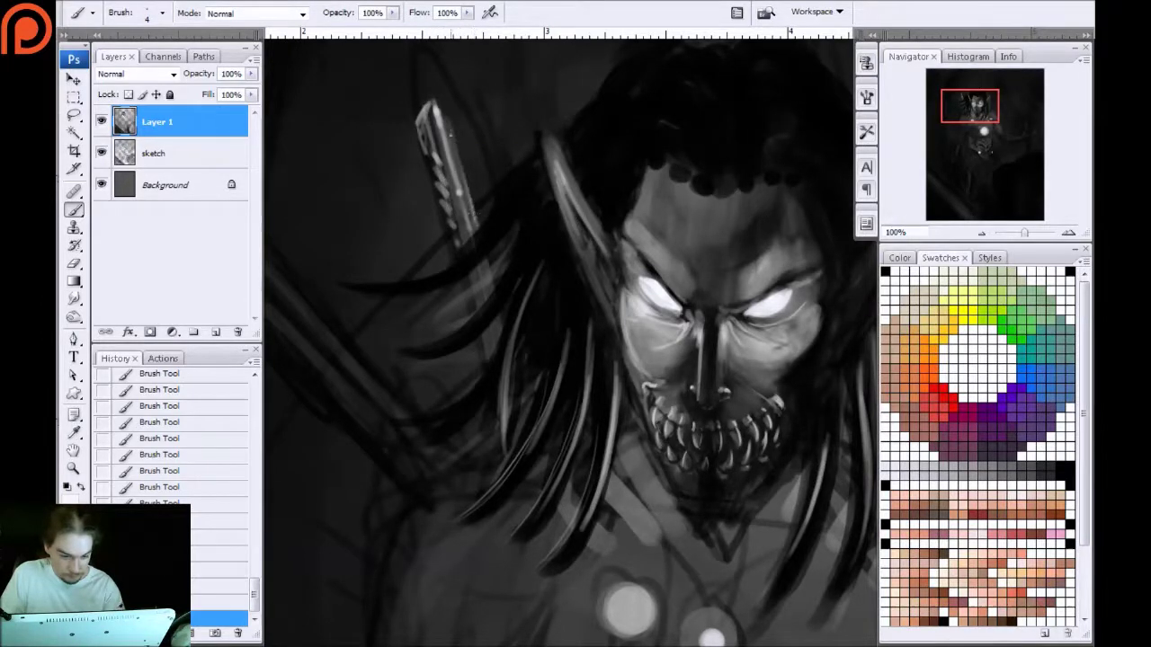
# Darken the inner surface and edges of the upright spike with fine black strokes, using a 4 to 6 px brush
pyautogui.press('x')
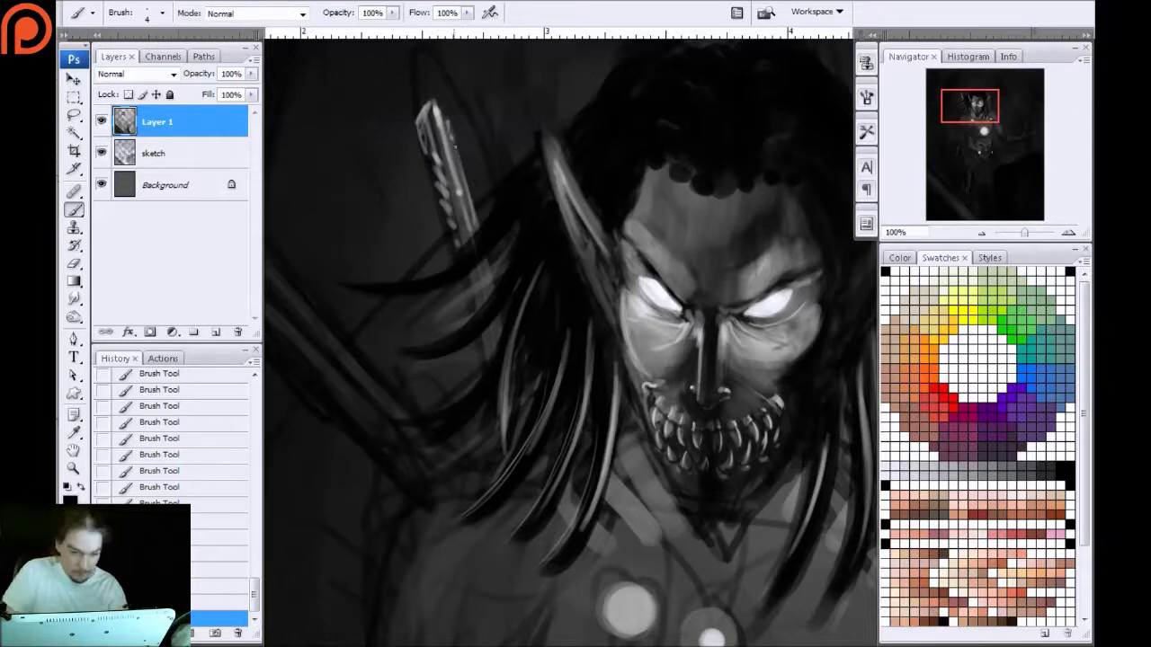
pyautogui.moveTo(448, 135); pyautogui.dragTo(475, 223)
pyautogui.press(']')
pyautogui.moveTo(451, 162)
pyautogui.mouseDown()
pyautogui.moveTo(461, 194)
pyautogui.moveTo(447, 200)
pyautogui.mouseUp()
pyautogui.moveTo(417, 121); pyautogui.dragTo(449, 227)
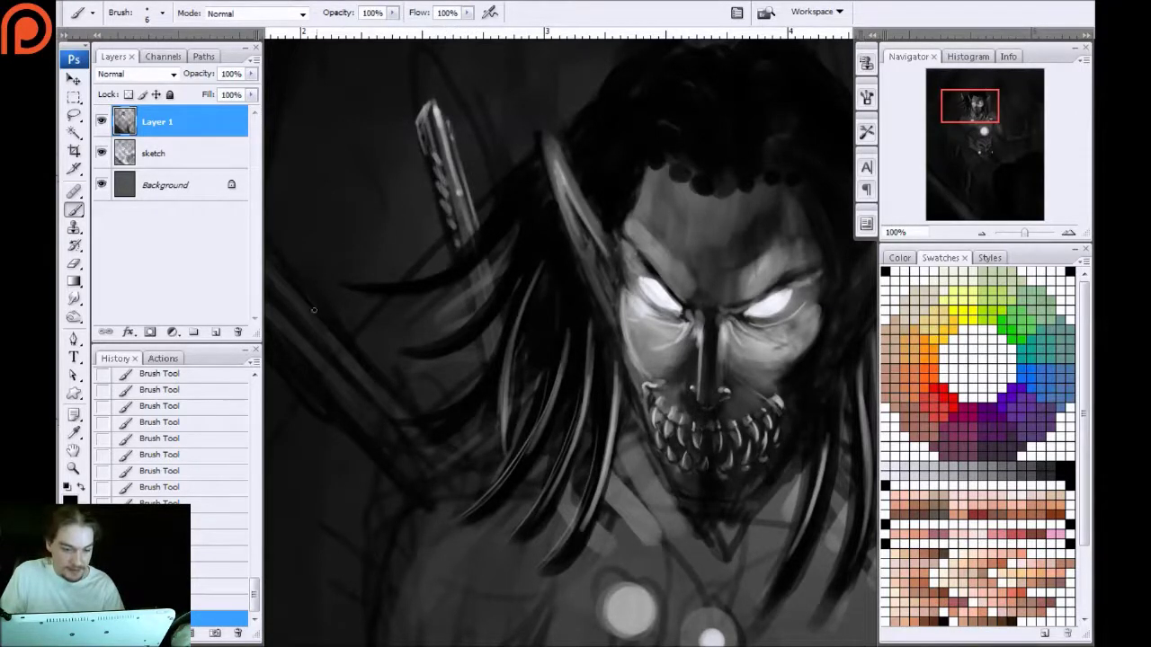
# Paint light edge highlights and a bright tip along the slanted outer spike with a fine 5 px brush
pyautogui.press(']')
pyautogui.keyDown('space'); pyautogui.moveTo(296, 320); pyautogui.dragTo(400, 301); pyautogui.keyUp('space')
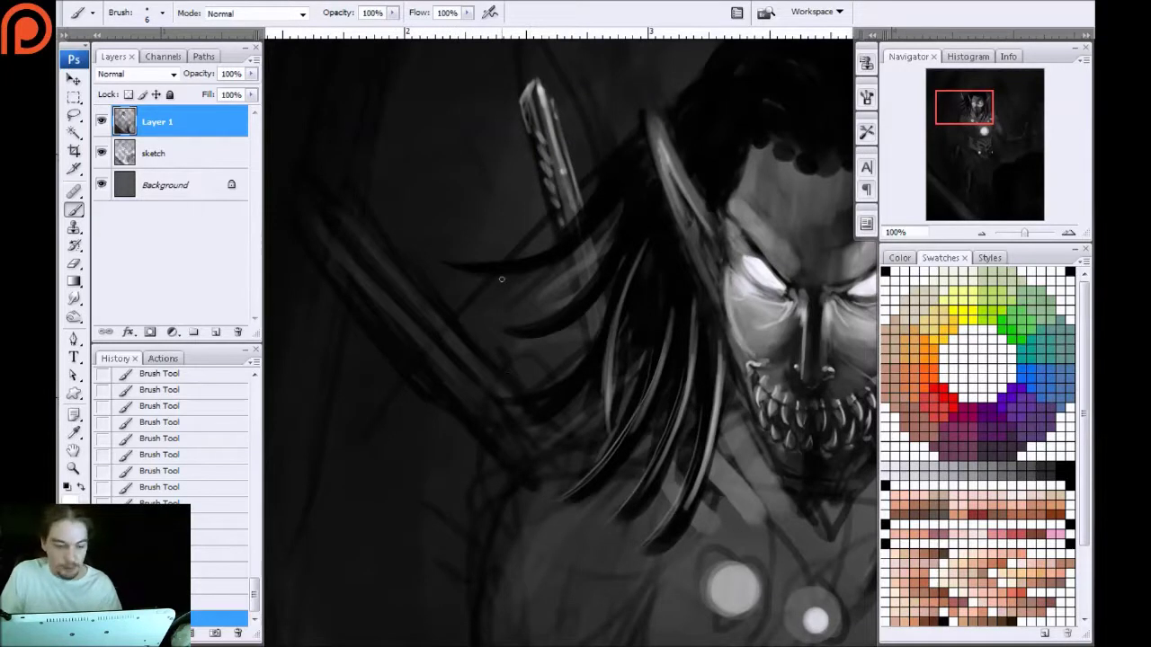
pyautogui.moveTo(332, 209)
pyautogui.mouseDown()
pyautogui.moveTo(409, 293)
pyautogui.moveTo(328, 206)
pyautogui.moveTo(426, 311)
pyautogui.mouseUp()
pyautogui.moveTo(355, 234)
pyautogui.mouseDown()
pyautogui.moveTo(426, 311)
pyautogui.moveTo(415, 304)
pyautogui.mouseUp()
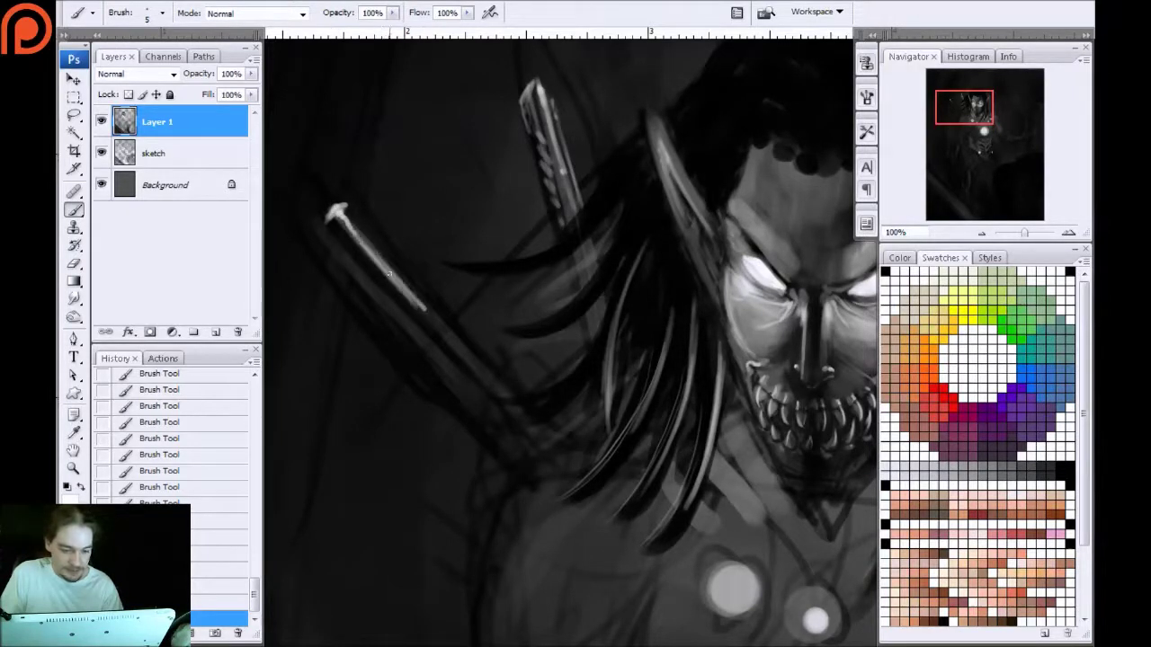
pyautogui.moveTo(349, 221); pyautogui.dragTo(385, 259)
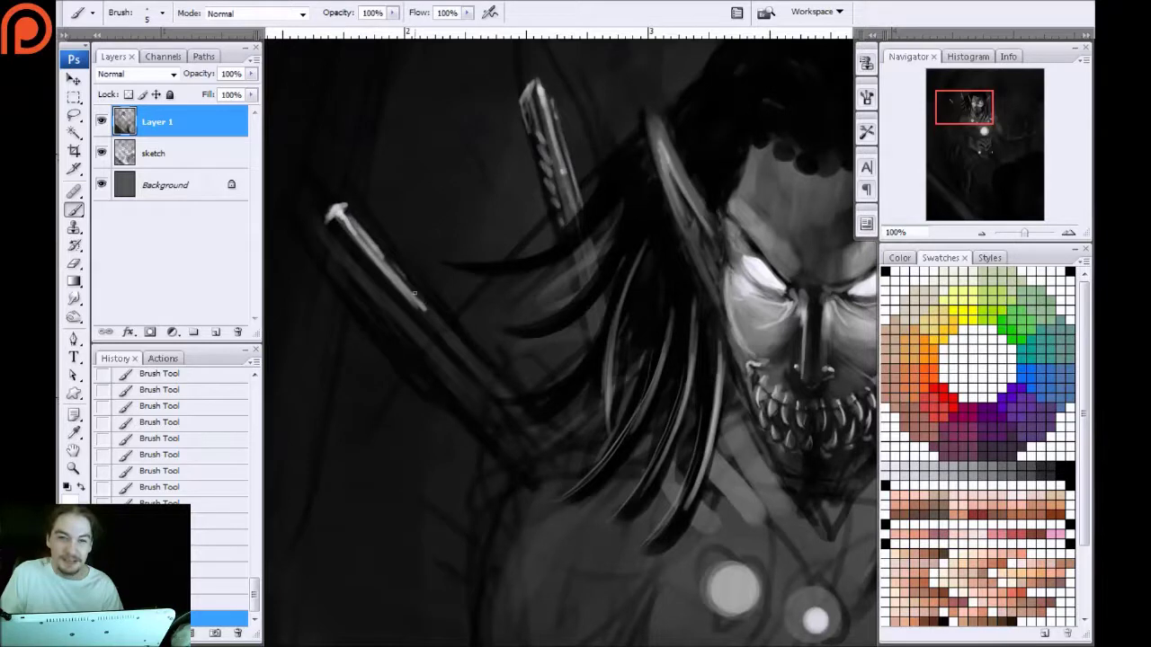
pyautogui.moveTo(439, 329)
pyautogui.mouseDown()
pyautogui.moveTo(367, 265)
pyautogui.moveTo(386, 295)
pyautogui.moveTo(329, 250)
pyautogui.mouseUp()
pyautogui.moveTo(391, 307); pyautogui.dragTo(341, 278)
pyautogui.moveTo(323, 230); pyautogui.dragTo(327, 244)
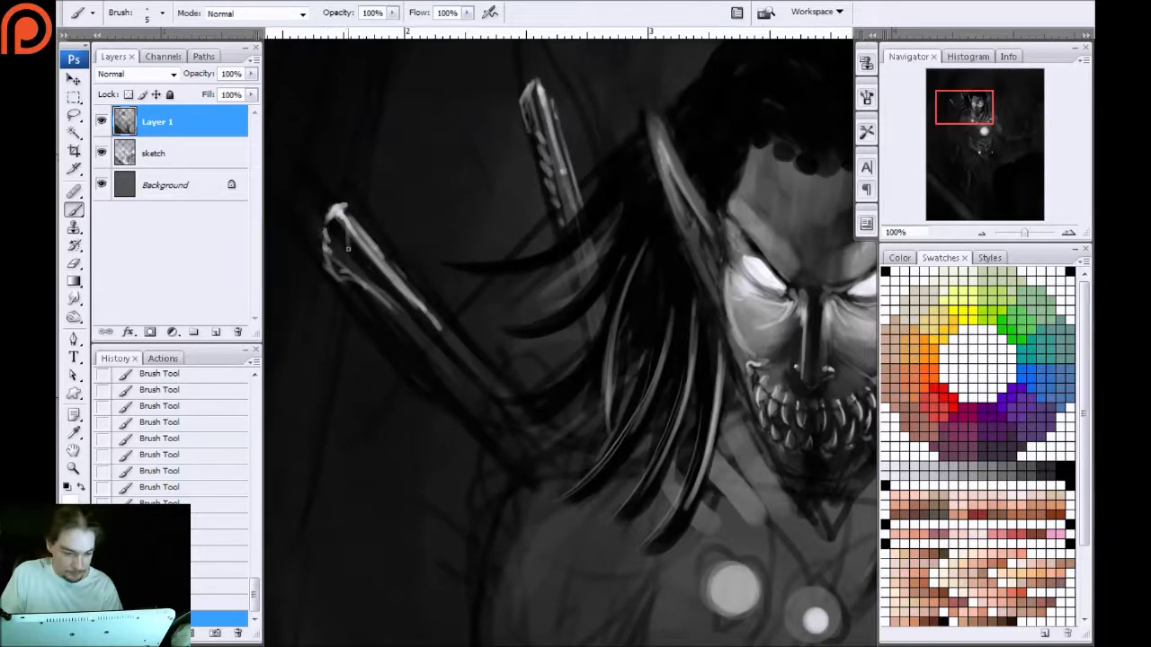
pyautogui.moveTo(377, 298); pyautogui.dragTo(385, 312)
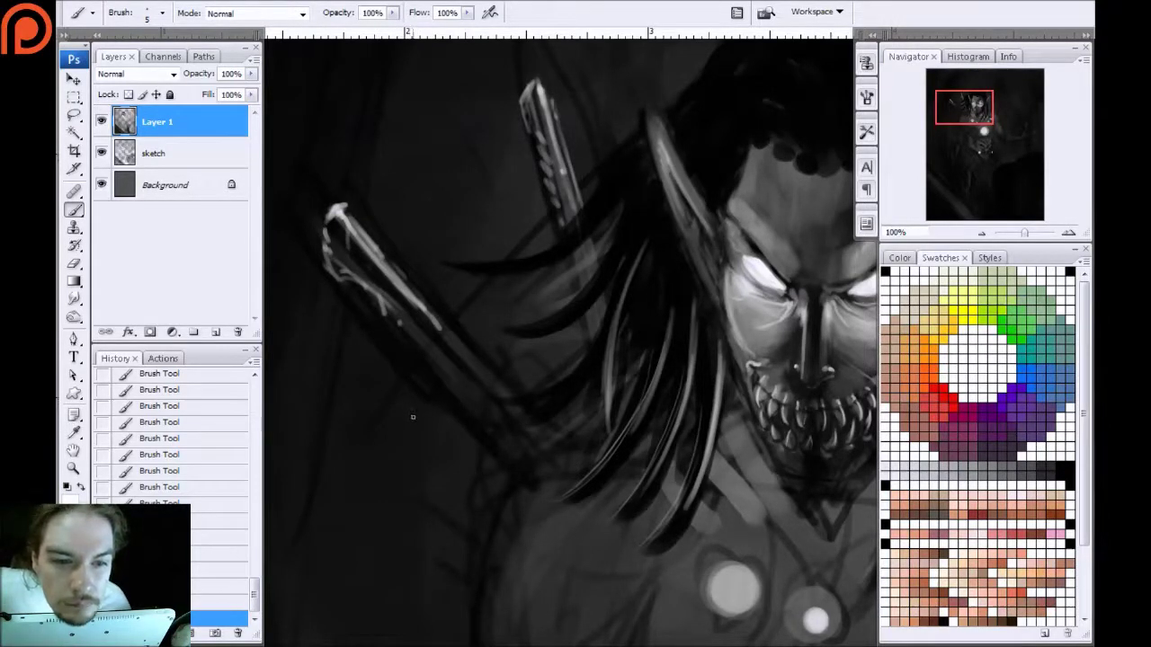
# Sharpen the tips and edges of the long hair locks beside the slanted spike with thin light strokes, using a 2 px brush
pyautogui.moveTo(411, 424); pyautogui.dragTo(407, 177)
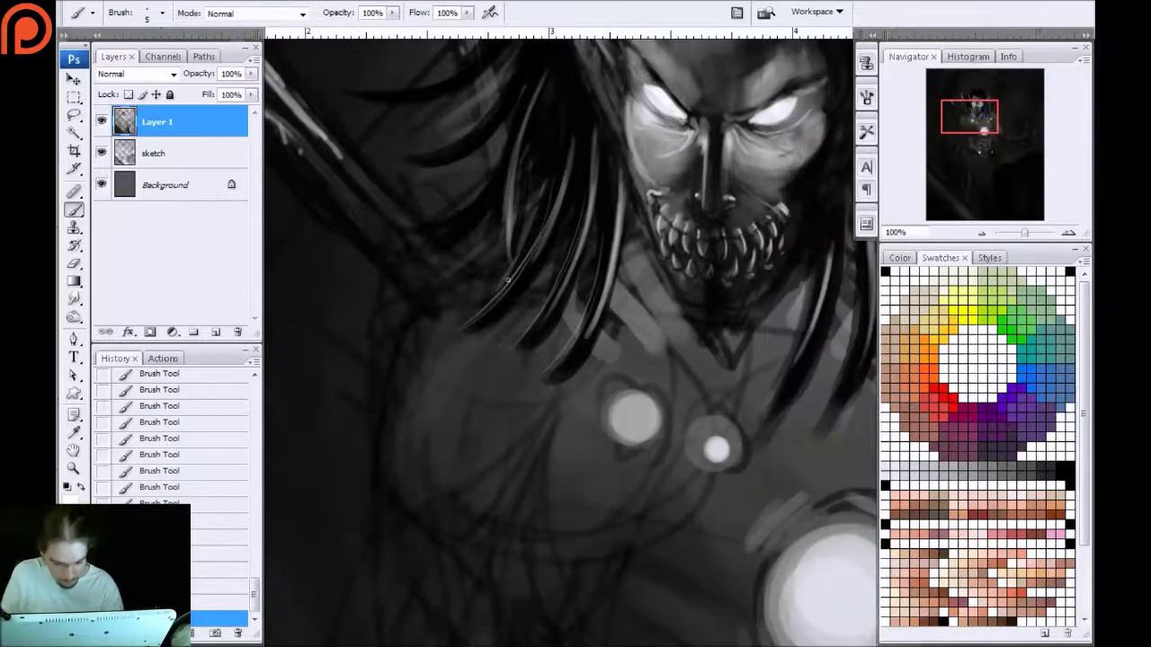
pyautogui.press('[')
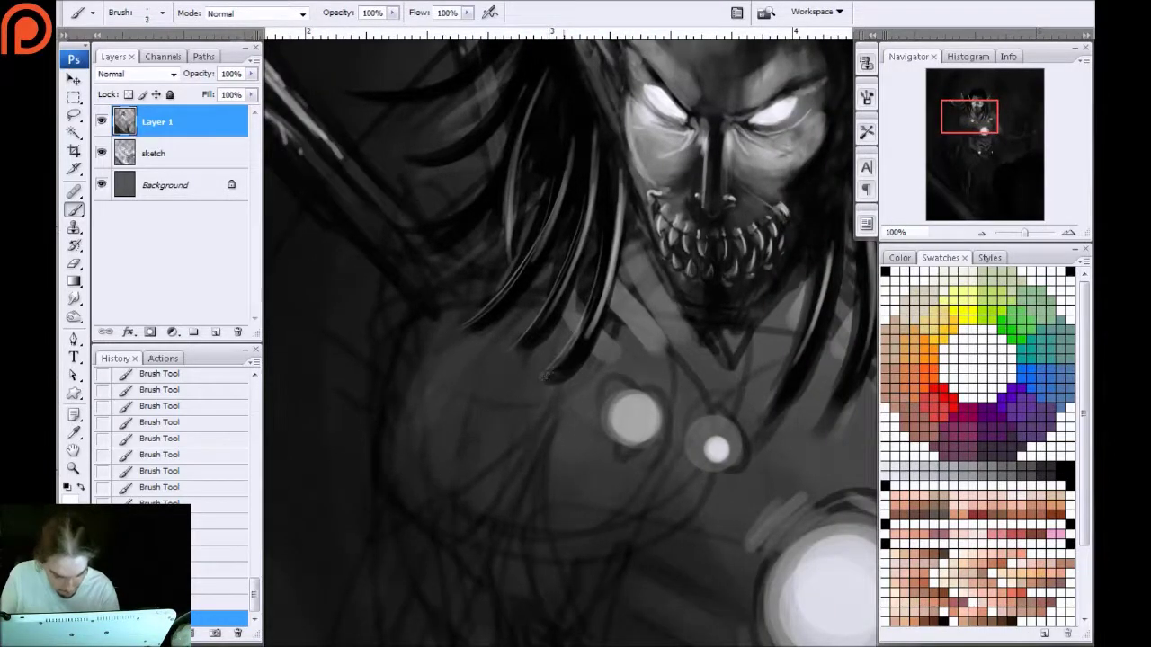
pyautogui.moveTo(586, 356); pyautogui.dragTo(568, 378)
pyautogui.moveTo(592, 322); pyautogui.dragTo(572, 360)
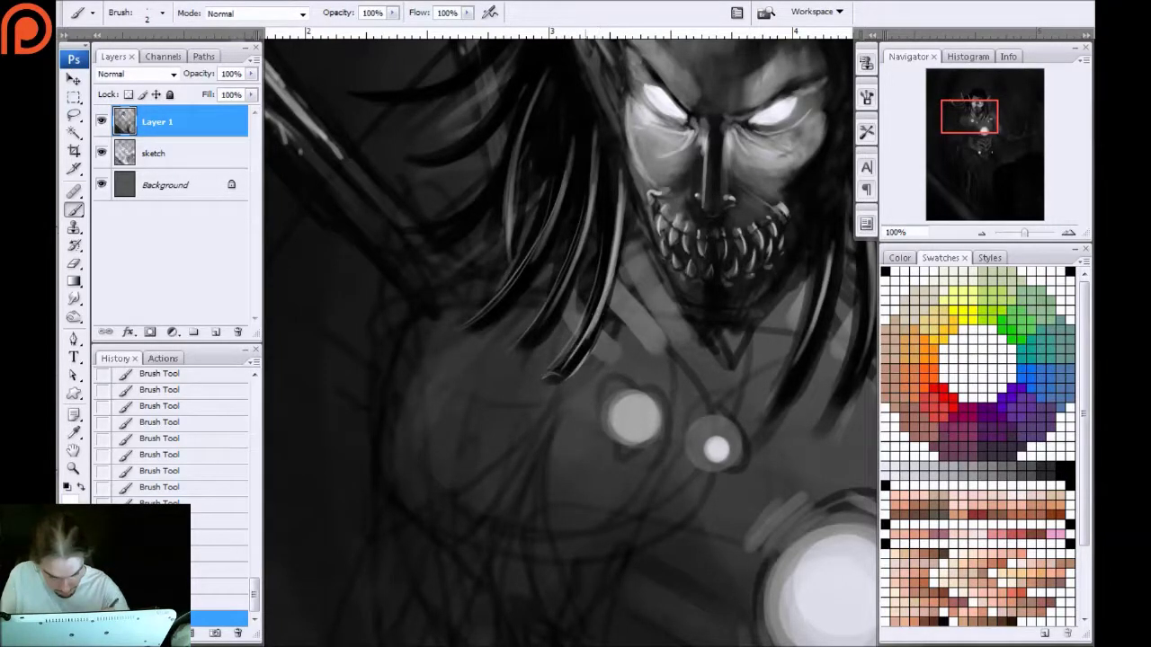
pyautogui.moveTo(594, 290); pyautogui.dragTo(568, 351)
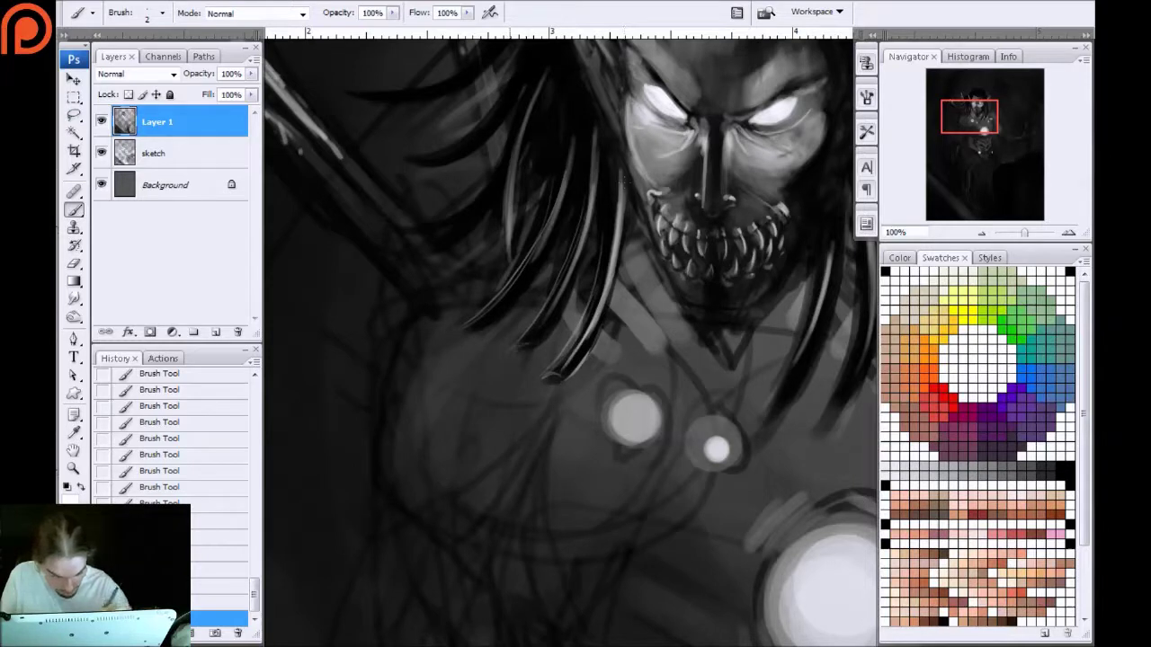
pyautogui.moveTo(566, 301); pyautogui.dragTo(532, 348)
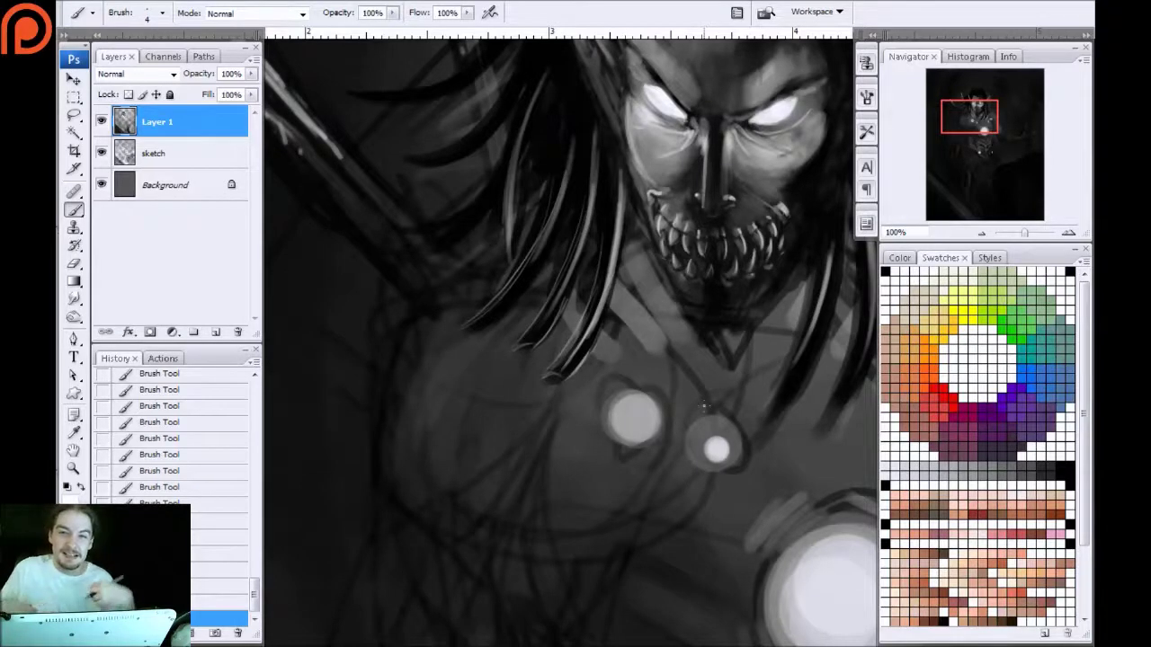
# Dab a small bright orb on each side of the large chest orb with a 15 px brush
pyautogui.press(']')
pyautogui.press(']')
pyautogui.press(']')
pyautogui.press(']')
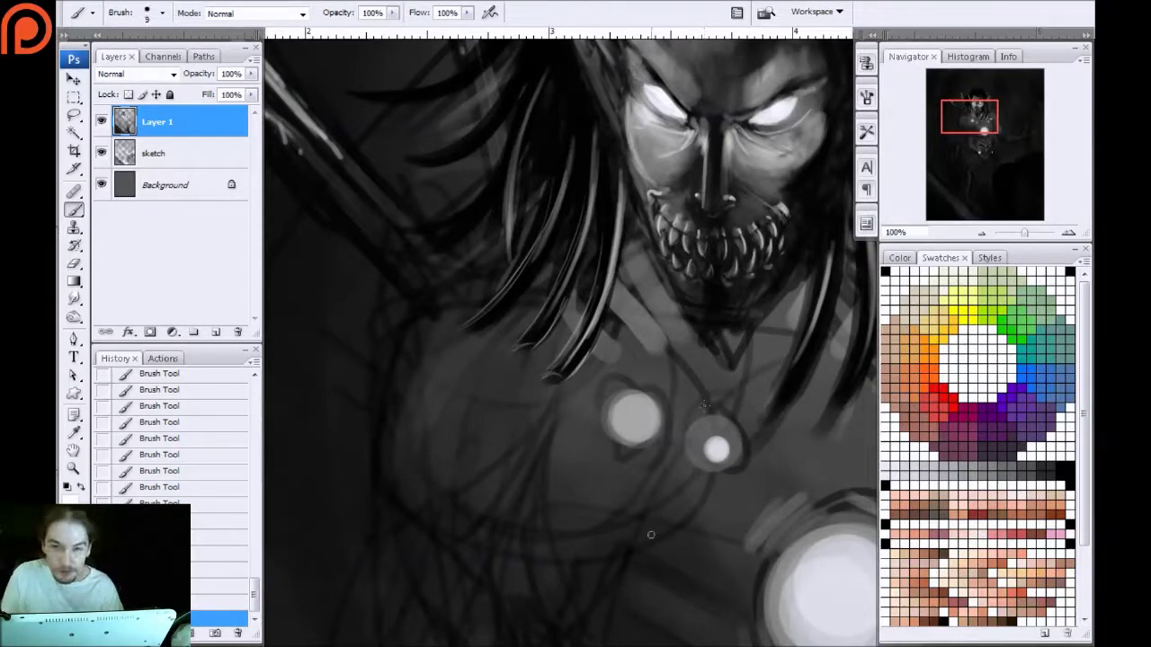
pyautogui.moveTo(606, 527); pyautogui.dragTo(564, 451)
pyautogui.press(']')
pyautogui.click(560, 439)
pyautogui.click(560, 439)
pyautogui.click(560, 439)
pyautogui.moveTo(445, 347); pyautogui.dragTo(362, 341)
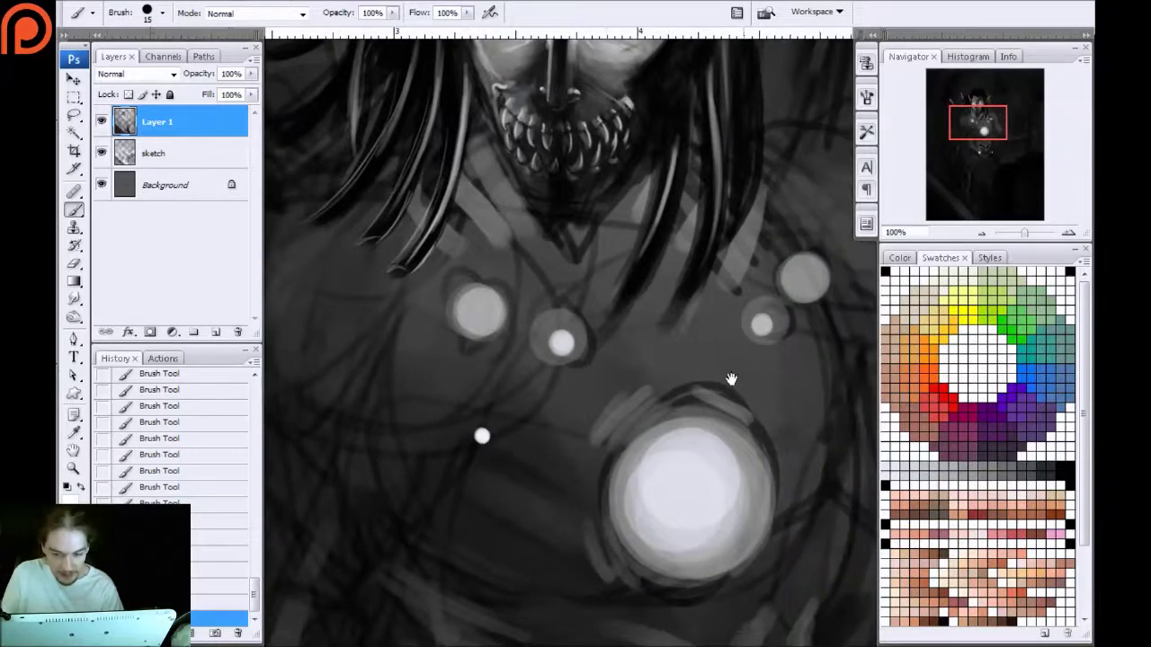
pyautogui.moveTo(657, 347); pyautogui.dragTo(544, 335)
pyautogui.click(739, 360)
pyautogui.click(739, 361)
# Paint a light highlight along the hanging hair lock next to the chin, on the shadowed side of the face, with a 5 px brush
pyautogui.moveTo(374, 359); pyautogui.dragTo(455, 445)
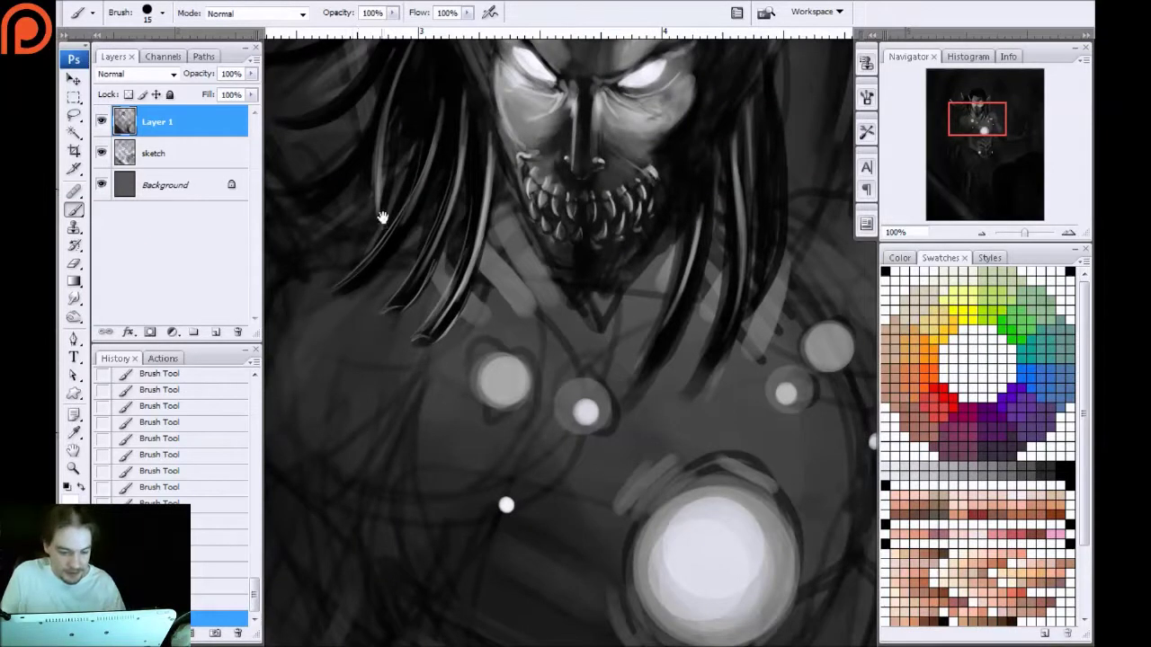
pyautogui.moveTo(314, 287); pyautogui.dragTo(334, 311)
pyautogui.moveTo(489, 271); pyautogui.dragTo(399, 227)
pyautogui.press('[')
pyautogui.press('[')
pyautogui.press('[')
pyautogui.press('[')
pyautogui.press('[')
pyautogui.press('[')
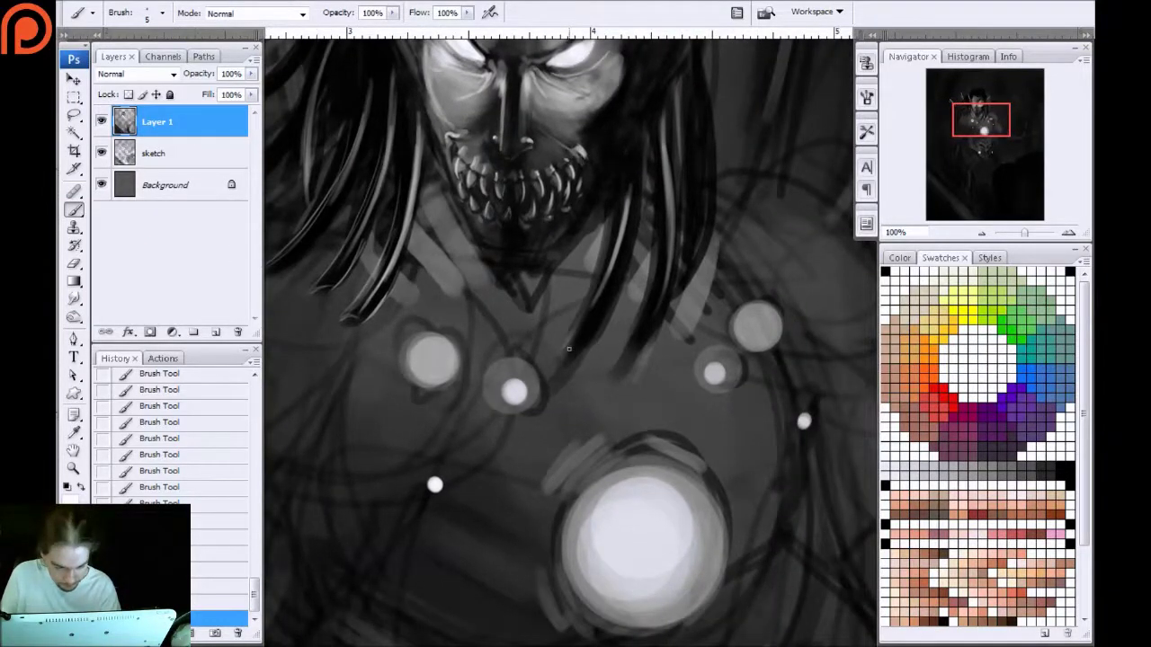
pyautogui.moveTo(570, 349)
pyautogui.mouseDown()
pyautogui.moveTo(592, 352)
pyautogui.moveTo(579, 354)
pyautogui.moveTo(631, 169)
pyautogui.mouseUp()
# Add fine light strokes along the outer hair locks on the shadowed side of the face, using a 2 to 4 px brush
pyautogui.press(']')
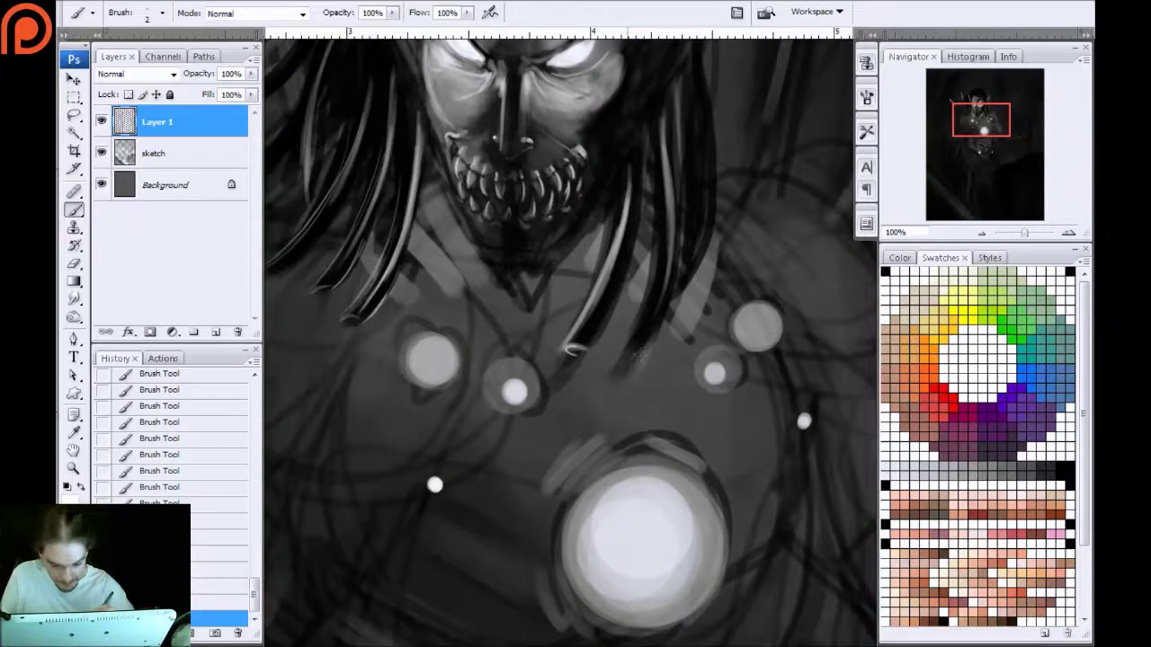
pyautogui.moveTo(653, 342); pyautogui.dragTo(674, 256)
pyautogui.moveTo(642, 363); pyautogui.dragTo(674, 238)
pyautogui.moveTo(640, 360); pyautogui.dragTo(657, 331)
pyautogui.moveTo(659, 208)
pyautogui.mouseDown()
pyautogui.moveTo(656, 121)
pyautogui.moveTo(664, 236)
pyautogui.mouseUp()
pyautogui.moveTo(656, 144); pyautogui.dragTo(657, 278)
pyautogui.moveTo(643, 322)
pyautogui.mouseDown()
pyautogui.moveTo(662, 213)
pyautogui.moveTo(703, 142)
pyautogui.mouseUp()
pyautogui.moveTo(697, 244); pyautogui.dragTo(694, 102)
pyautogui.moveTo(690, 265)
pyautogui.mouseDown()
pyautogui.moveTo(701, 124)
pyautogui.moveTo(692, 216)
pyautogui.mouseUp()
pyautogui.moveTo(682, 291); pyautogui.dragTo(707, 213)
pyautogui.moveTo(703, 262)
pyautogui.mouseDown()
pyautogui.moveTo(701, 90)
pyautogui.moveTo(696, 117)
pyautogui.mouseUp()
pyautogui.moveTo(647, 344)
pyautogui.mouseDown()
pyautogui.moveTo(669, 270)
pyautogui.moveTo(645, 299)
pyautogui.mouseUp()
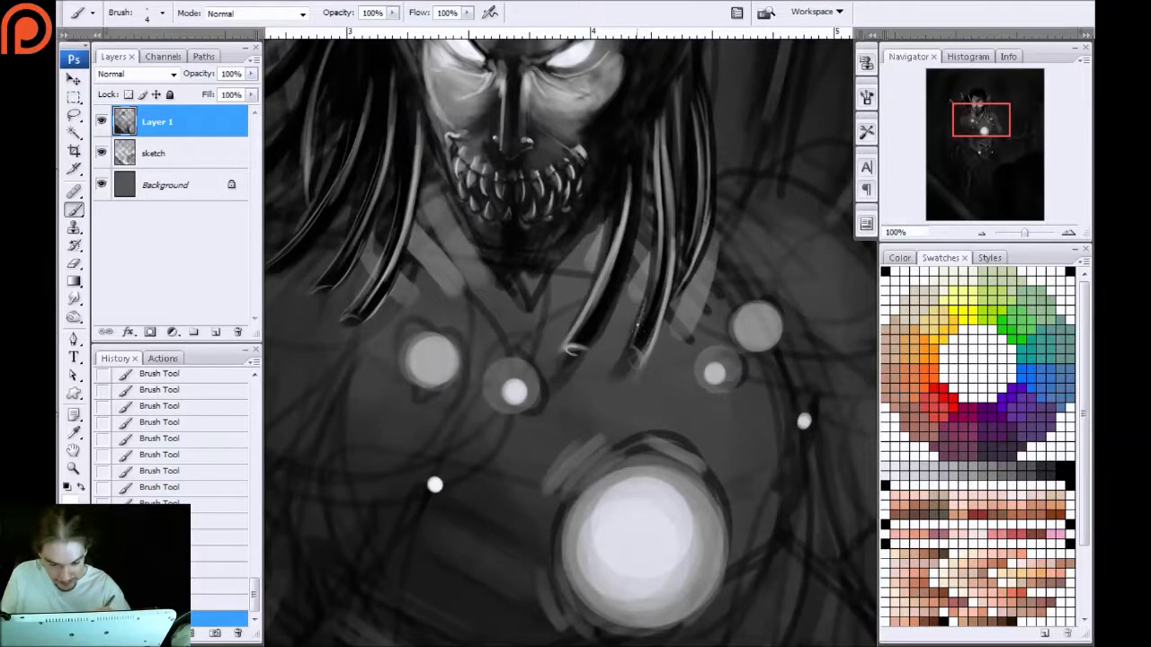
# Brighten the cores of the small upper-chest orbs with white dabs, enlarging the brush up to 30 px
pyautogui.moveTo(713, 376); pyautogui.dragTo(715, 377)
pyautogui.press(']')
pyautogui.press(']')
pyautogui.press(']')
pyautogui.press(']')
pyautogui.press(']')
pyautogui.press(']')
pyautogui.moveTo(755, 331); pyautogui.dragTo(755, 323)
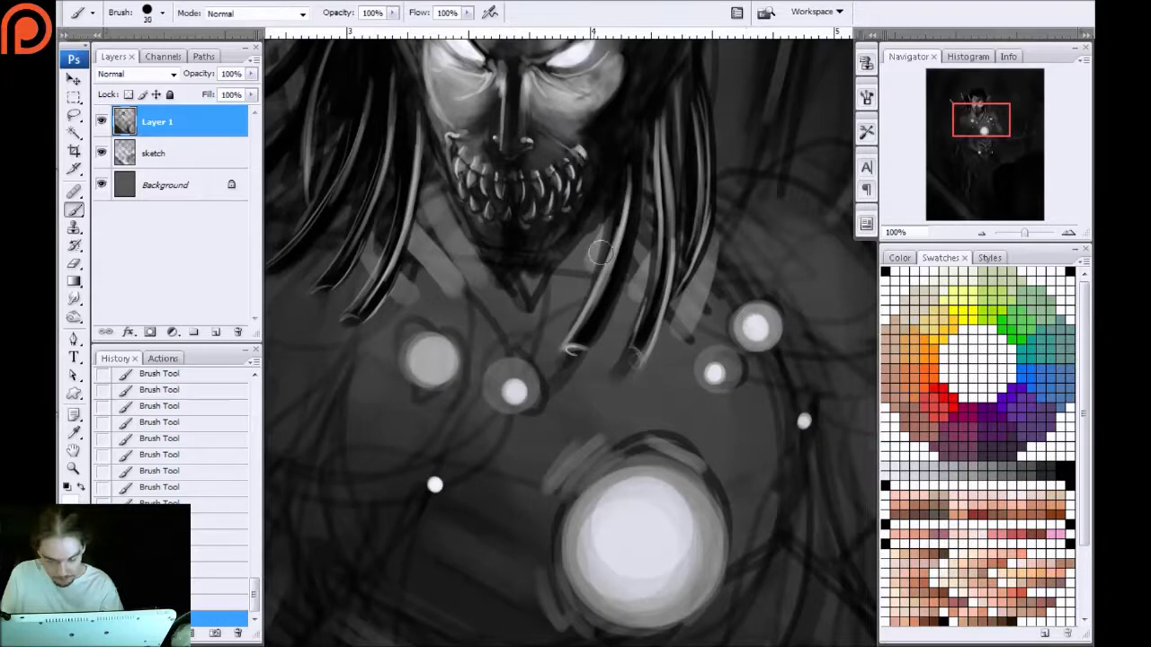
pyautogui.press(']')
pyautogui.click(435, 361)
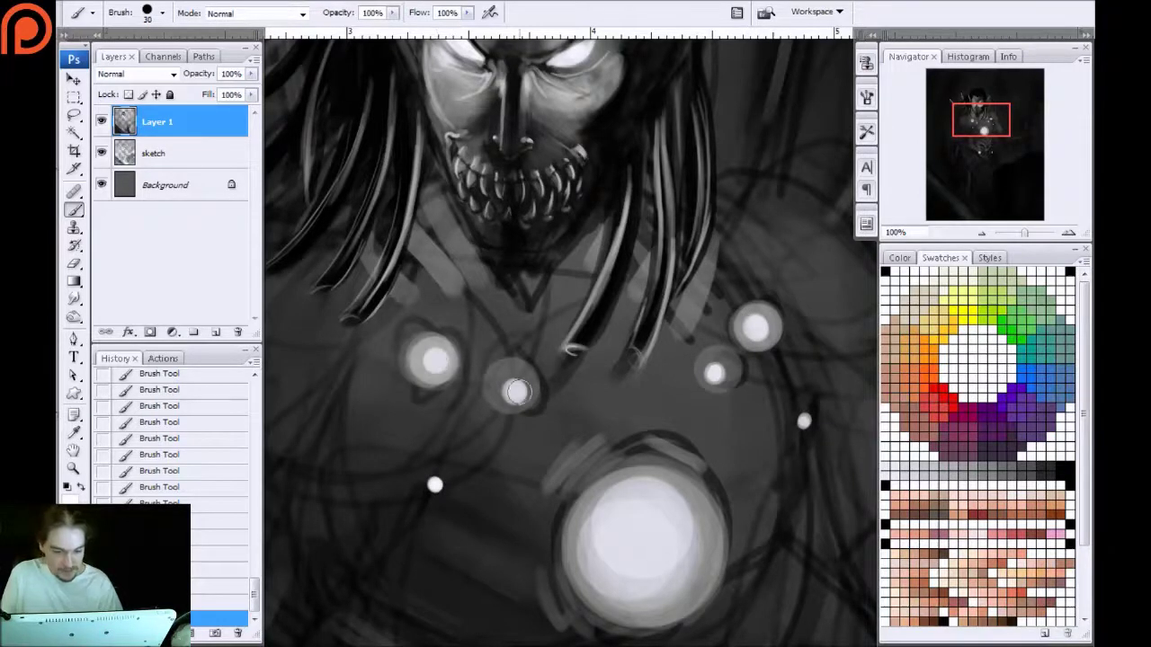
# Extend the light highlights down the slanted spike to its base and touch up the upright spike's lower end between the hair locks
pyautogui.moveTo(361, 323); pyautogui.dragTo(465, 339)
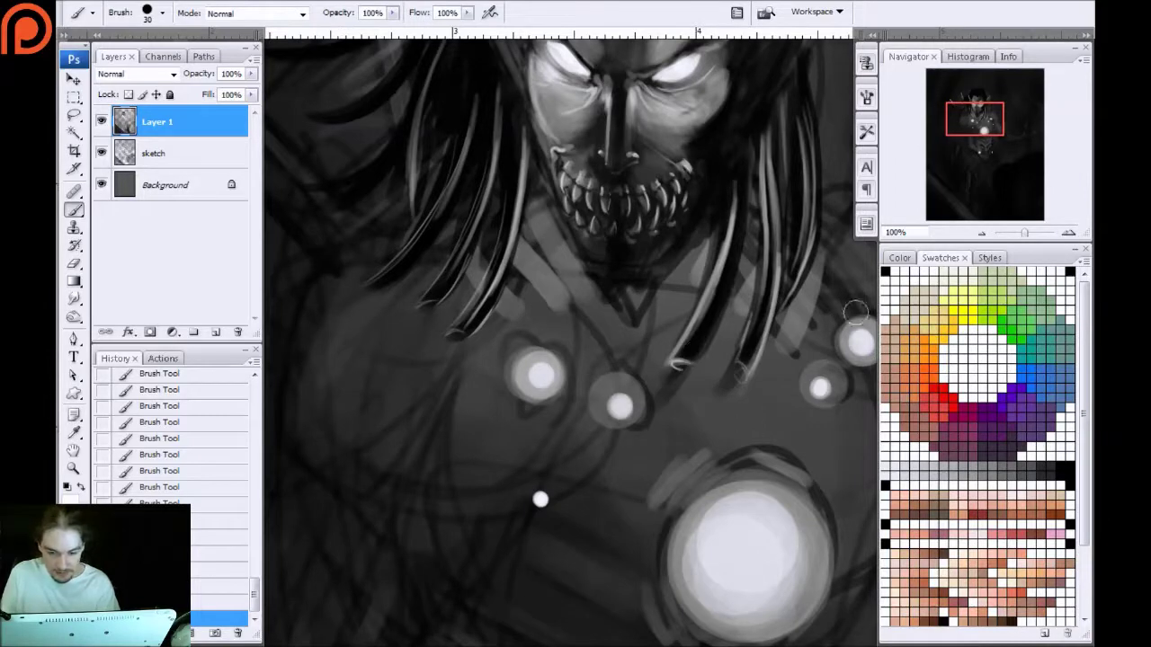
pyautogui.moveTo(606, 383); pyautogui.dragTo(657, 545)
pyautogui.moveTo(438, 317); pyautogui.dragTo(528, 330)
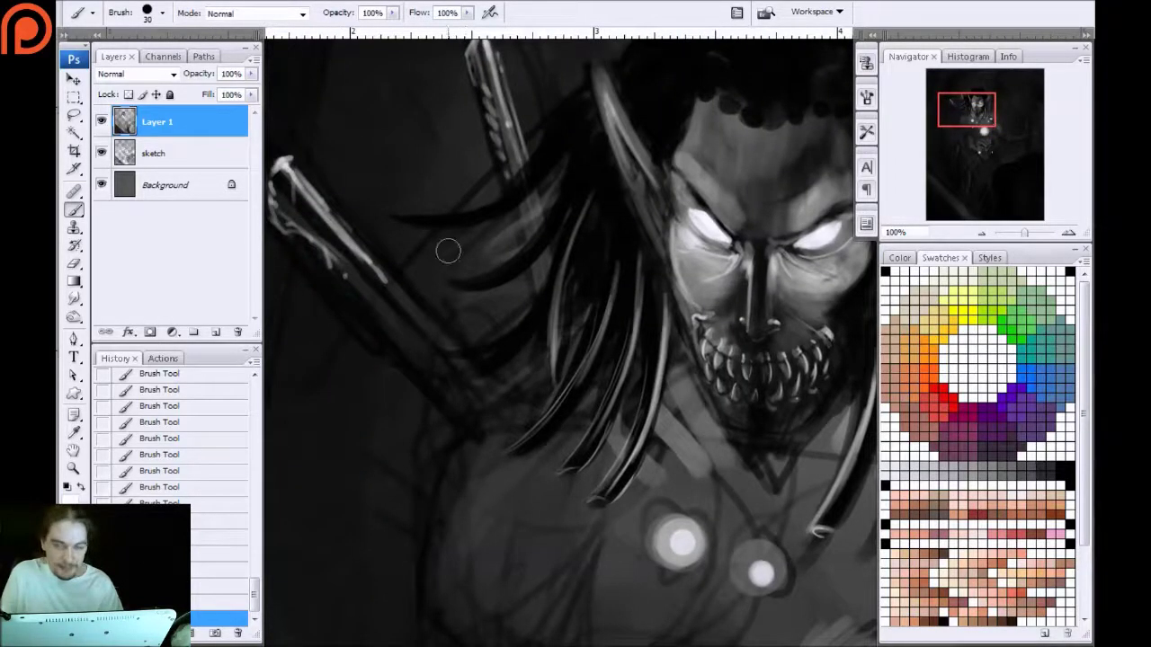
pyautogui.press('[')
pyautogui.press('[')
pyautogui.press('[')
pyautogui.press('[')
pyautogui.press('[')
pyautogui.moveTo(539, 250); pyautogui.dragTo(545, 270)
pyautogui.moveTo(387, 286); pyautogui.dragTo(468, 370)
pyautogui.moveTo(342, 238)
pyautogui.mouseDown()
pyautogui.moveTo(447, 353)
pyautogui.moveTo(363, 275)
pyautogui.mouseUp()
pyautogui.moveTo(419, 338); pyautogui.dragTo(334, 266)
pyautogui.moveTo(401, 340); pyautogui.dragTo(368, 303)
# Refine the slanted spike's lower edge with thin parallel light lines and small notches, using a 3 px brush
pyautogui.press('[')
pyautogui.press('[')
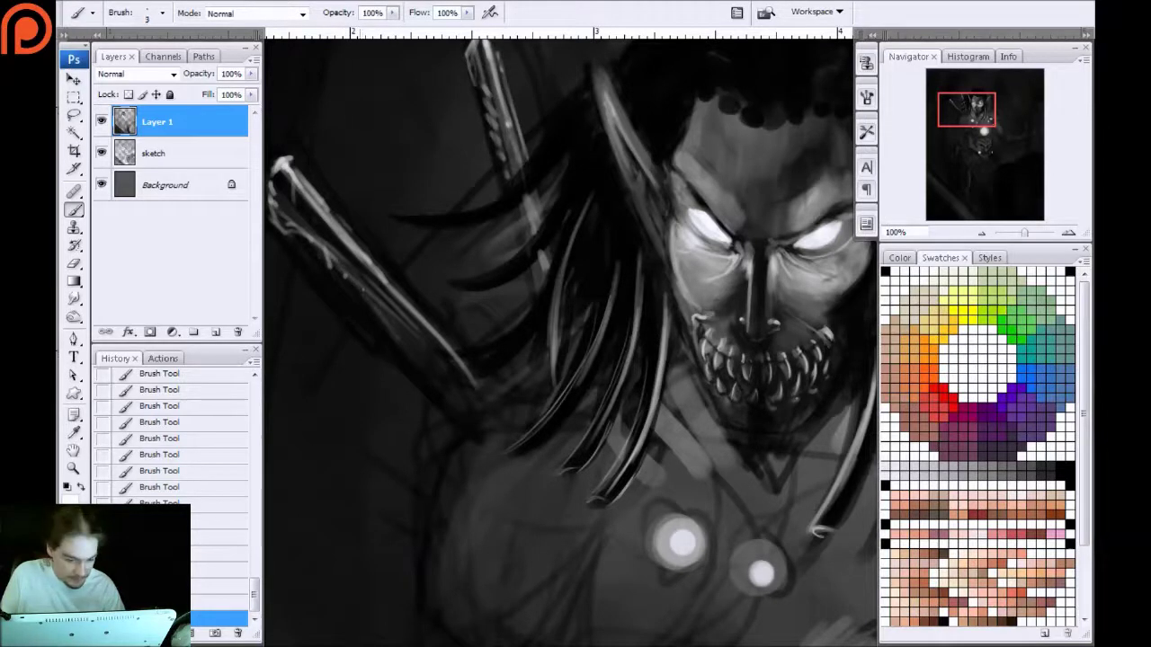
pyautogui.moveTo(439, 367); pyautogui.dragTo(367, 292)
pyautogui.moveTo(416, 339); pyautogui.dragTo(349, 294)
pyautogui.press(']')
pyautogui.press(']')
pyautogui.press(']')
pyautogui.press(']')
pyautogui.press(']')
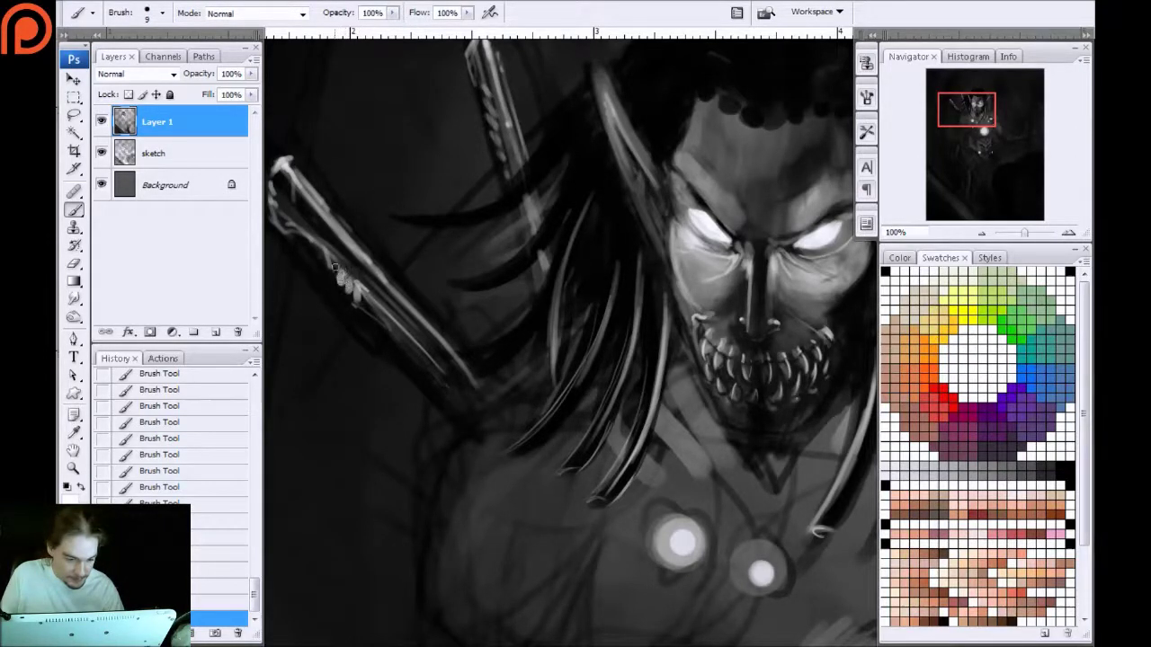
# Paint a light inner edge along the lower half of the tall spike behind the shadowed-side ear, with a 6 px brush
pyautogui.hotkey('ctrl', '-')
pyautogui.hotkey('ctrl', '-')
pyautogui.hotkey('ctrl', '-')
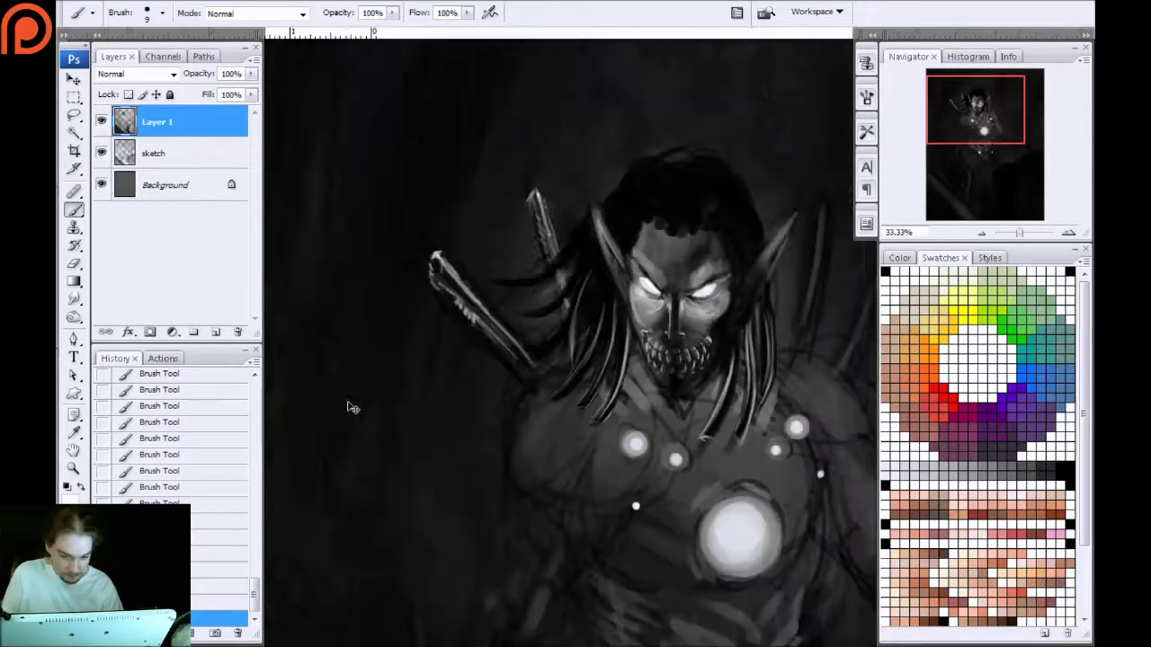
pyautogui.hotkey('ctrl', '+')
pyautogui.hotkey('ctrl', '+')
pyautogui.hotkey('ctrl', '+')
pyautogui.moveTo(566, 349); pyautogui.dragTo(274, 433)
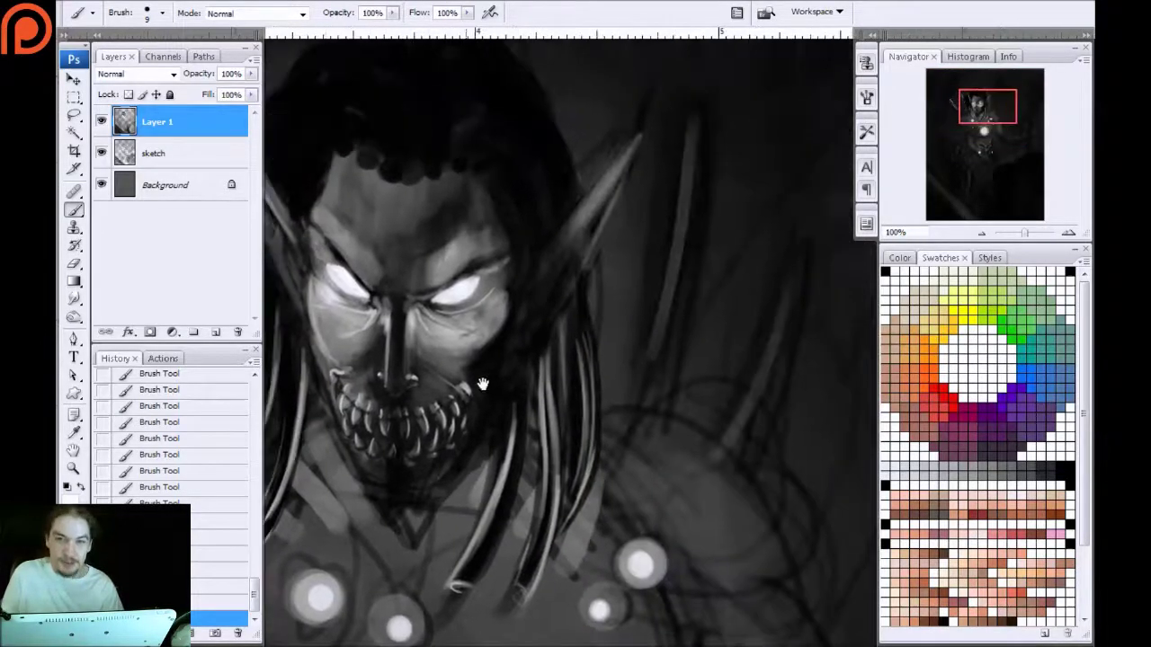
pyautogui.moveTo(483, 385); pyautogui.dragTo(419, 447)
pyautogui.press('[')
pyautogui.press('[')
pyautogui.press('[')
pyautogui.press('[')
pyautogui.press('[')
pyautogui.moveTo(560, 452); pyautogui.dragTo(588, 404)
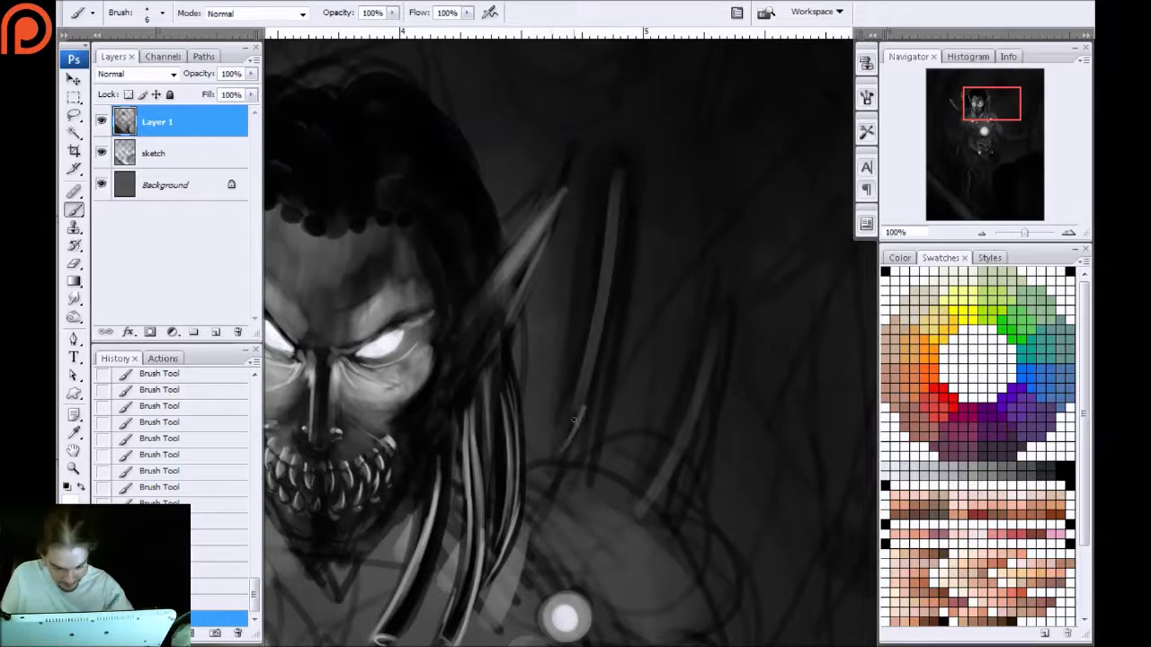
pyautogui.moveTo(540, 467)
pyautogui.mouseDown()
pyautogui.moveTo(595, 369)
pyautogui.moveTo(586, 399)
pyautogui.moveTo(602, 339)
pyautogui.mouseUp()
pyautogui.moveTo(561, 443)
pyautogui.mouseDown()
pyautogui.moveTo(602, 334)
pyautogui.moveTo(589, 279)
pyautogui.moveTo(597, 372)
pyautogui.mouseUp()
# Add short light cross ridges up the tall spike and extend its edge highlight toward the tip, using a 7 px brush
pyautogui.press(']')
pyautogui.press(']')
pyautogui.press(']')
pyautogui.moveTo(583, 358)
pyautogui.mouseDown()
pyautogui.moveTo(598, 360)
pyautogui.moveTo(599, 347)
pyautogui.mouseUp()
pyautogui.moveTo(584, 332)
pyautogui.mouseDown()
pyautogui.moveTo(598, 333)
pyautogui.moveTo(596, 318)
pyautogui.mouseUp()
pyautogui.moveTo(587, 302); pyautogui.dragTo(597, 304)
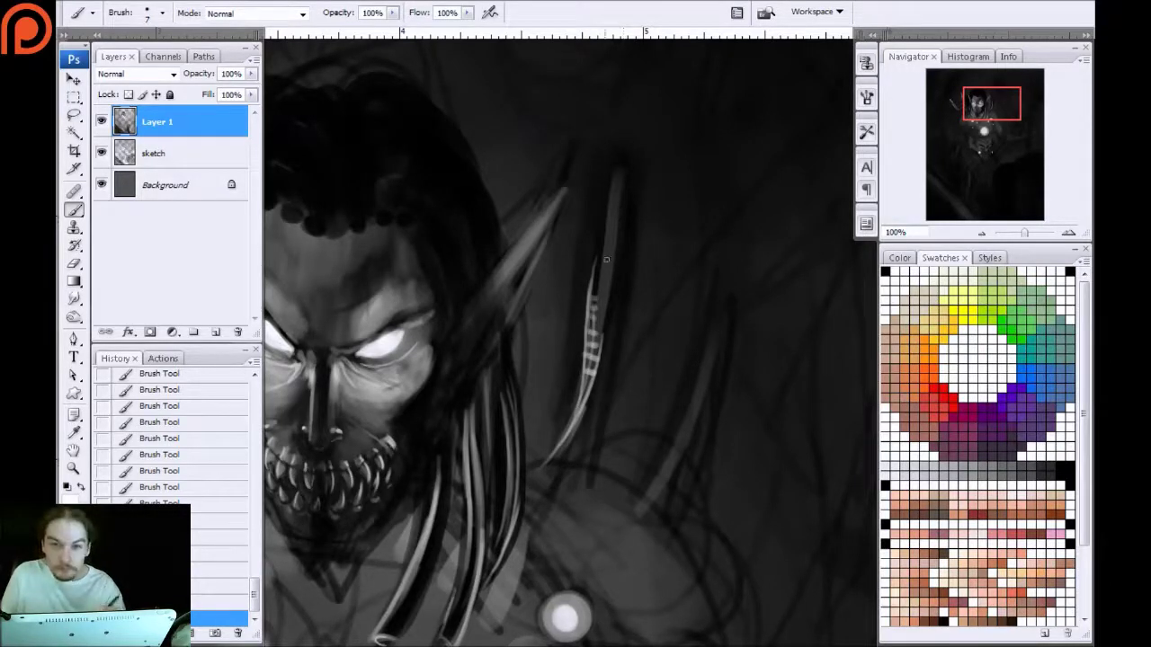
pyautogui.moveTo(590, 280)
pyautogui.mouseDown()
pyautogui.moveTo(603, 290)
pyautogui.moveTo(588, 266)
pyautogui.moveTo(601, 243)
pyautogui.moveTo(592, 227)
pyautogui.moveTo(611, 187)
pyautogui.mouseUp()
# Outline the tall spike's tip and outer edge with thin light strokes, using a smaller brush
pyautogui.press('[')
pyautogui.press('[')
pyautogui.press('[')
pyautogui.moveTo(623, 282); pyautogui.dragTo(637, 223)
pyautogui.moveTo(630, 171)
pyautogui.mouseDown()
pyautogui.moveTo(629, 219)
pyautogui.moveTo(629, 176)
pyautogui.mouseUp()
pyautogui.moveTo(626, 231)
pyautogui.mouseDown()
pyautogui.moveTo(620, 157)
pyautogui.moveTo(597, 239)
pyautogui.mouseUp()
# Cover the tall spike's upper half with bright cross ridges and run thin light edge lines down to its base
pyautogui.press(']')
pyautogui.press(']')
pyautogui.press(']')
pyautogui.moveTo(620, 162); pyautogui.dragTo(592, 256)
pyautogui.moveTo(604, 180)
pyautogui.mouseDown()
pyautogui.moveTo(582, 269)
pyautogui.moveTo(593, 218)
pyautogui.mouseUp()
pyautogui.moveTo(583, 306); pyautogui.dragTo(574, 387)
pyautogui.press('[')
pyautogui.press('[')
pyautogui.moveTo(577, 332); pyautogui.dragTo(550, 458)
pyautogui.moveTo(591, 422)
pyautogui.mouseDown()
pyautogui.moveTo(581, 465)
pyautogui.moveTo(588, 448)
pyautogui.mouseUp()
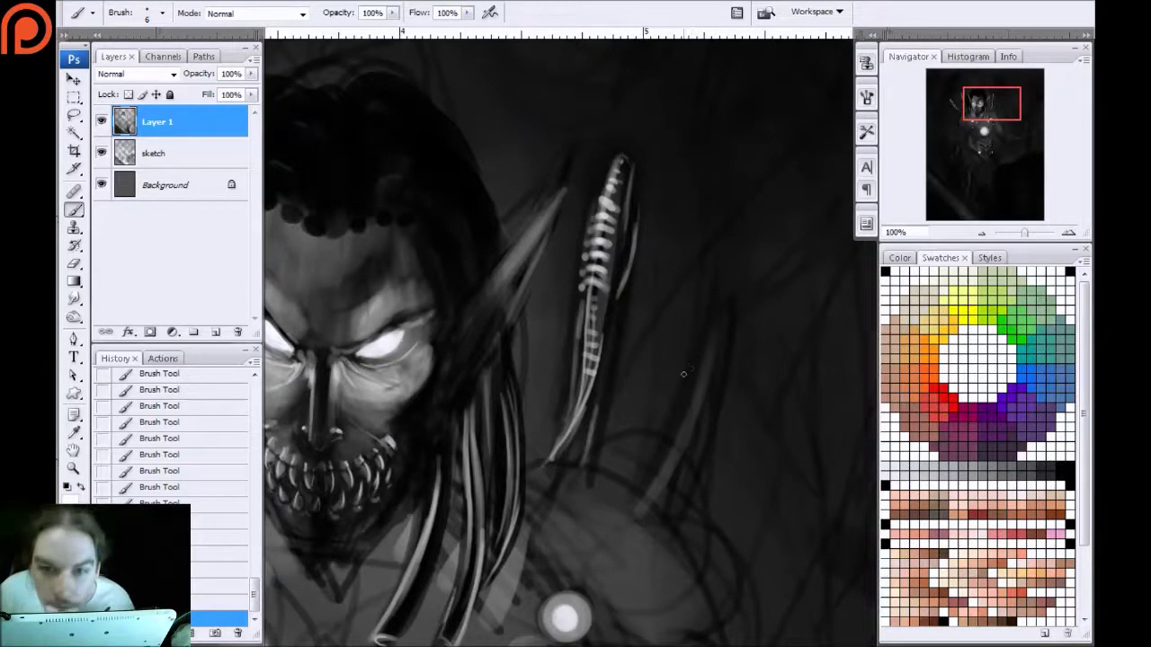
# Paint the shorter outer spike's light inner edge, rounded tip and a row of small dots along its upper outer edge
pyautogui.moveTo(681, 426); pyautogui.dragTo(649, 491)
pyautogui.moveTo(694, 372); pyautogui.dragTo(647, 491)
pyautogui.moveTo(696, 397); pyautogui.dragTo(685, 415)
pyautogui.moveTo(693, 374); pyautogui.dragTo(680, 435)
pyautogui.moveTo(705, 396)
pyautogui.mouseDown()
pyautogui.moveTo(721, 297)
pyautogui.moveTo(710, 340)
pyautogui.mouseUp()
pyautogui.moveTo(724, 295); pyautogui.dragTo(708, 356)
pyautogui.click(725, 330)
pyautogui.moveTo(730, 308); pyautogui.dragTo(720, 358)
# Dot highlights down the shorter spike's lower half, strengthen its inner edge, and add a thin light stroke for a small spike between the two
pyautogui.moveTo(698, 406); pyautogui.dragTo(671, 503)
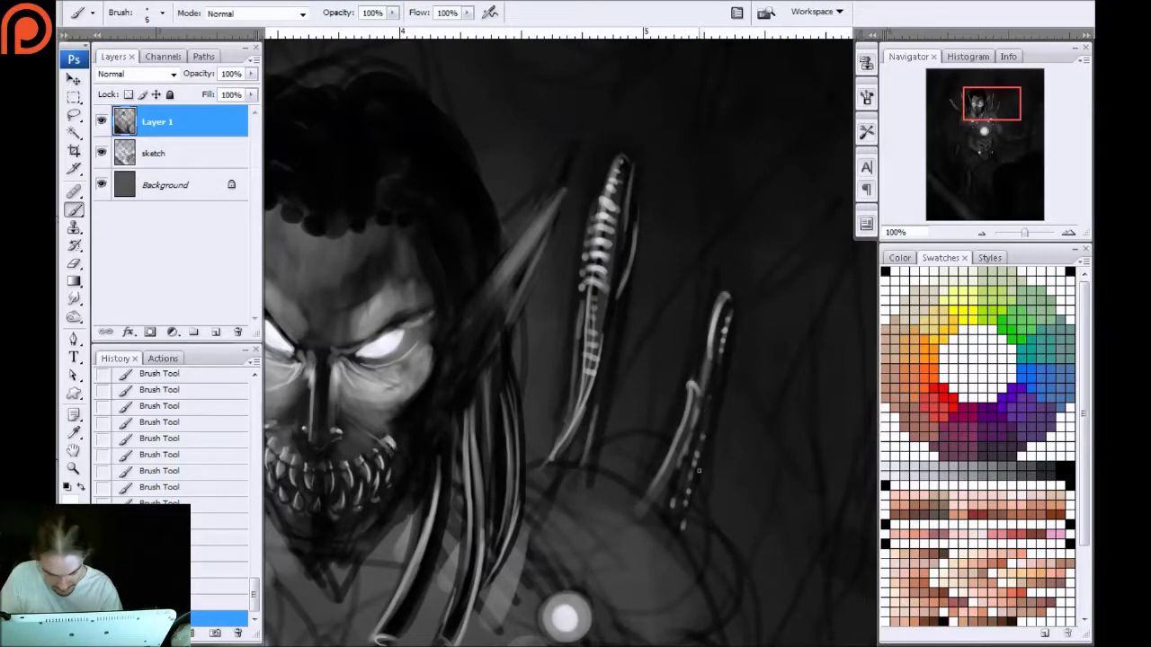
pyautogui.moveTo(698, 427); pyautogui.dragTo(680, 540)
pyautogui.moveTo(682, 421); pyautogui.dragTo(648, 494)
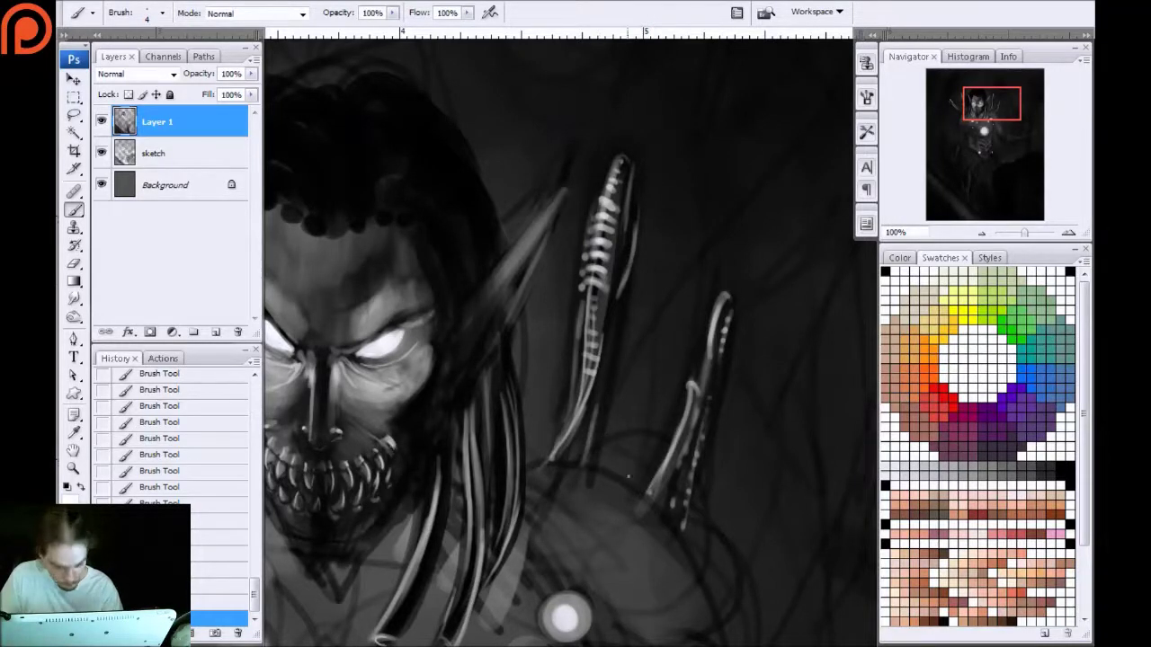
pyautogui.moveTo(642, 404); pyautogui.dragTo(627, 467)
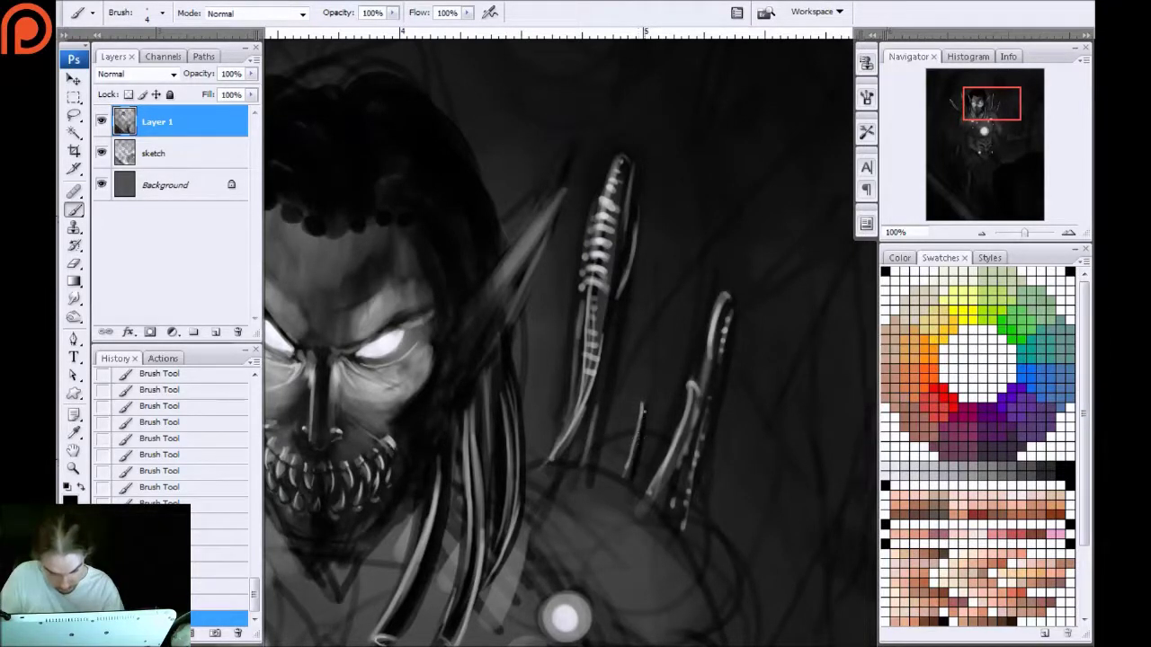
# Darken the background between the ear, the hair and the tall shoulder spike with black, enlarging the brush to 45 px
pyautogui.press(']')
pyautogui.press(']')
pyautogui.press(']')
pyautogui.press(']')
pyautogui.press(']')
pyautogui.press(']')
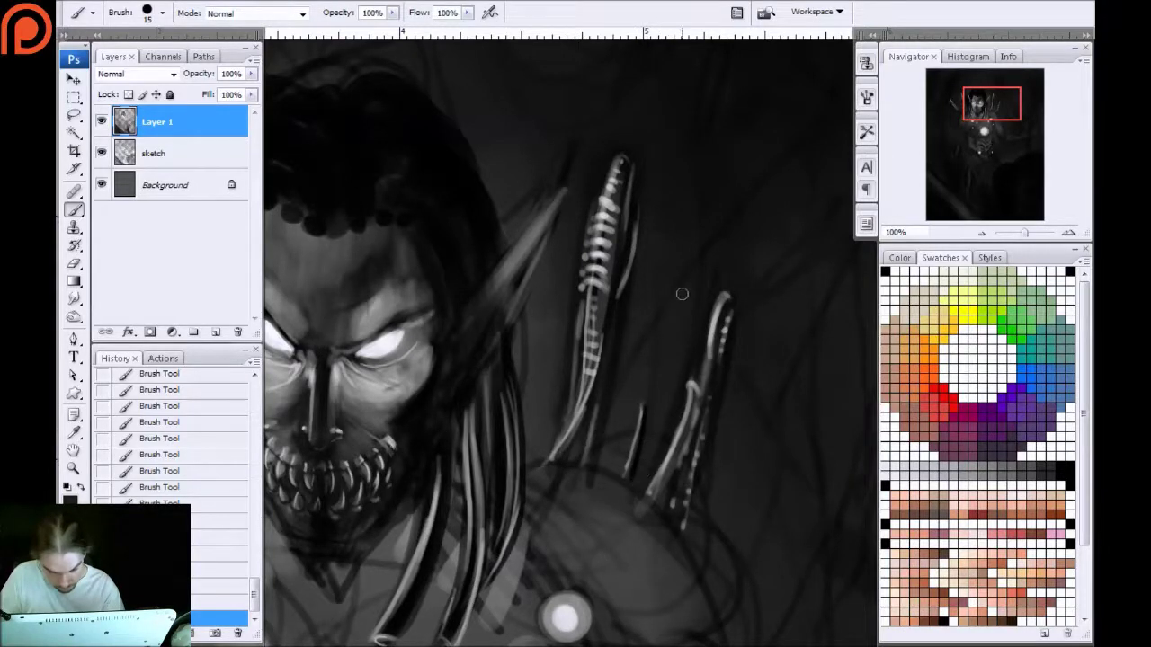
pyautogui.press(']')
pyautogui.press(']')
pyautogui.press(']')
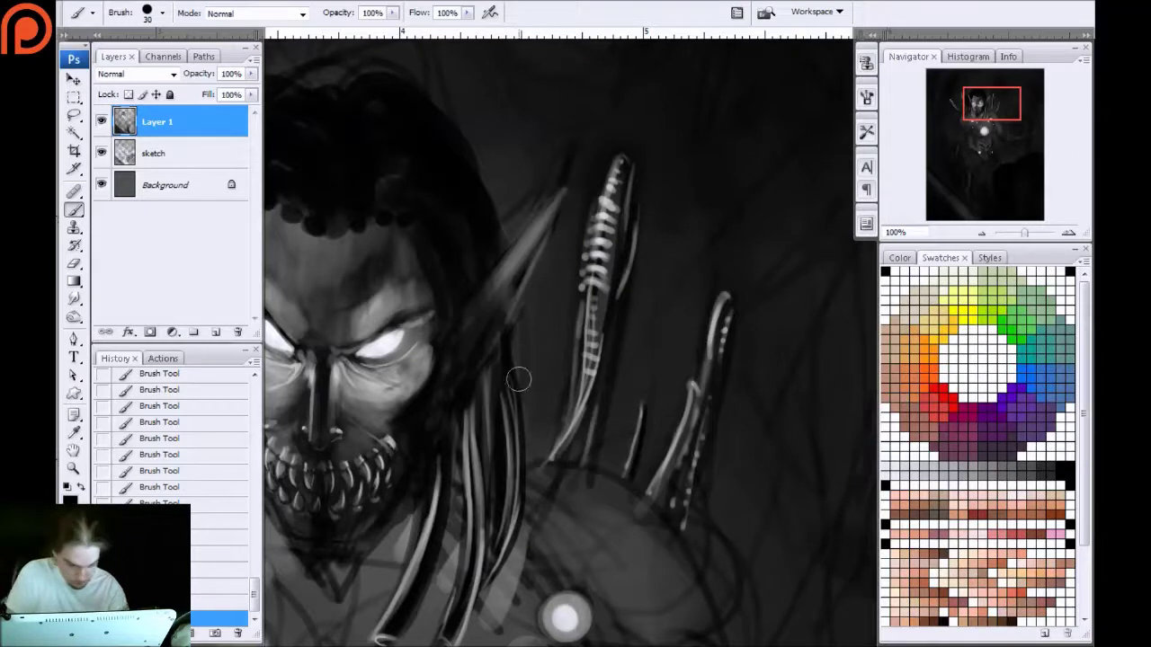
pyautogui.press(']')
pyautogui.press(']')
pyautogui.press(']')
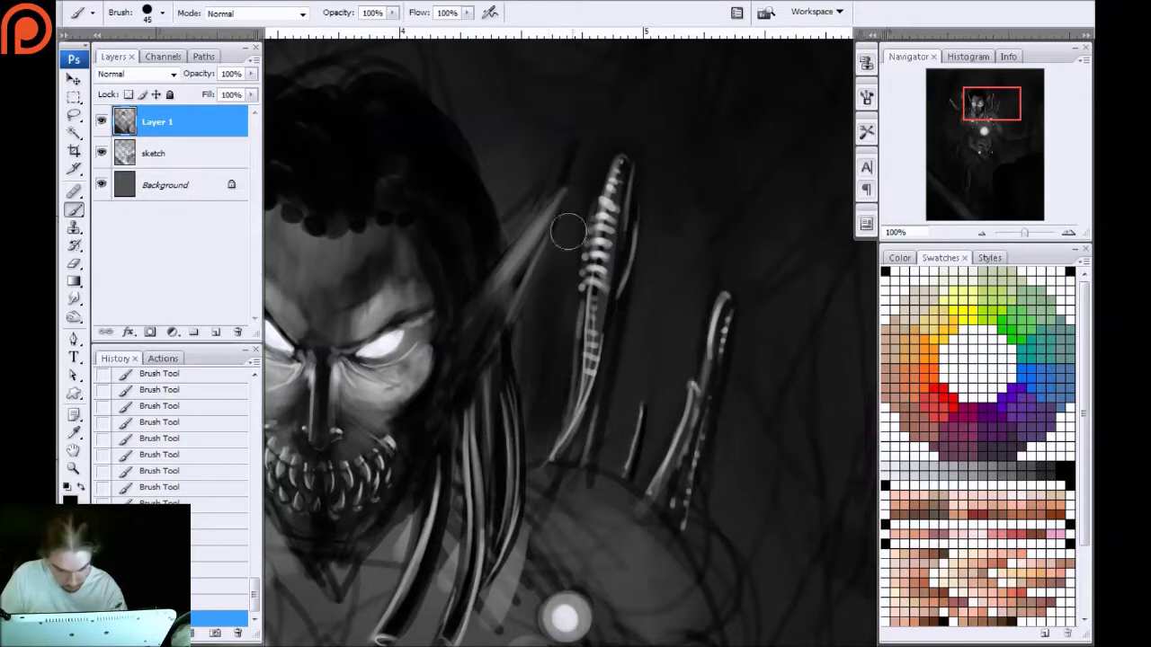
pyautogui.moveTo(422, 110); pyautogui.dragTo(470, 167)
pyautogui.moveTo(577, 231); pyautogui.dragTo(434, 114)
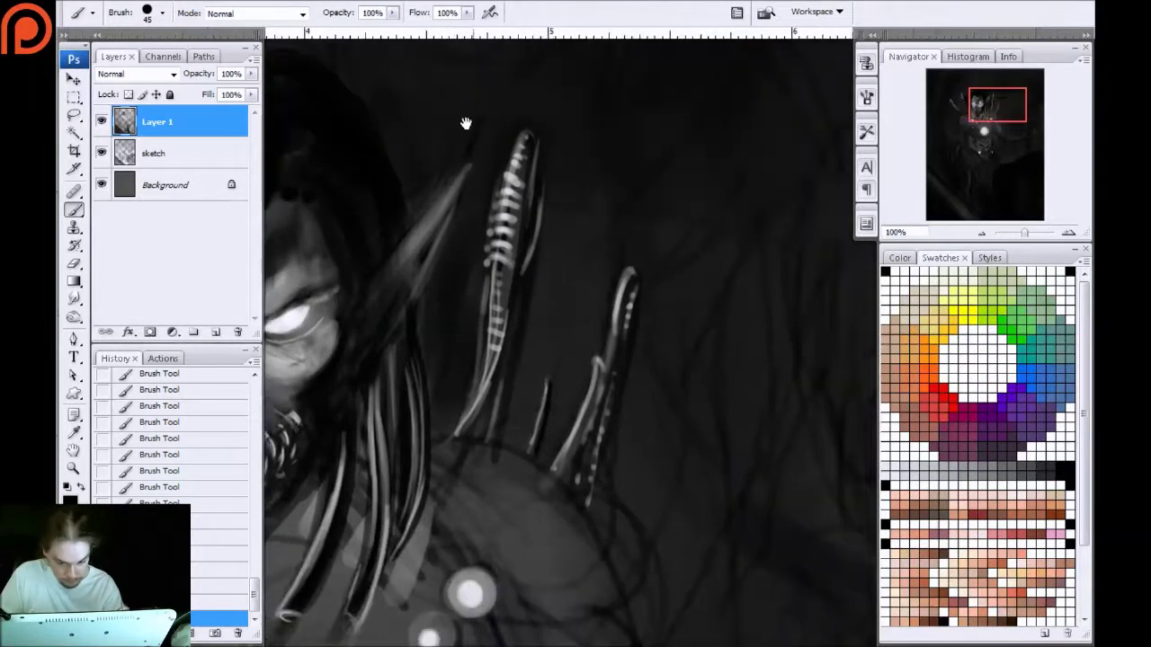
# Deepen the shadows around the shorter shoulder spikes and along the shoulder's outer edge, enlarging the brush to 70 px
pyautogui.moveTo(564, 408); pyautogui.dragTo(593, 349)
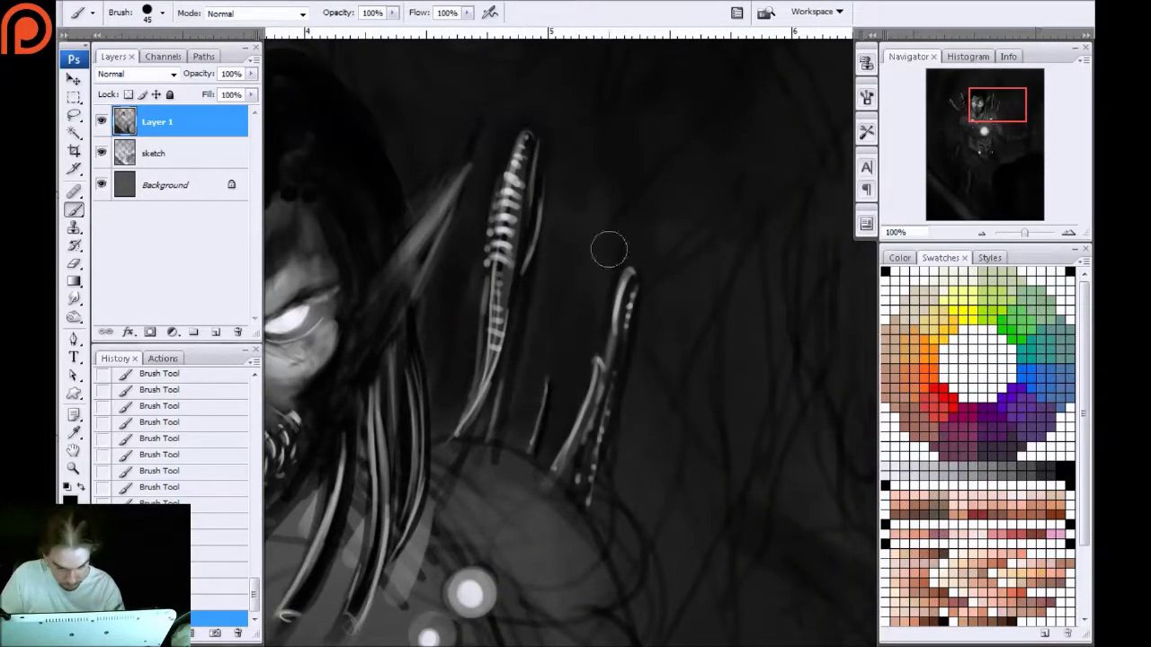
pyautogui.moveTo(607, 516); pyautogui.dragTo(580, 331)
pyautogui.press(']')
pyautogui.press(']')
pyautogui.press(']')
pyautogui.moveTo(605, 215)
pyautogui.mouseDown()
pyautogui.moveTo(602, 336)
pyautogui.moveTo(631, 440)
pyautogui.mouseUp()
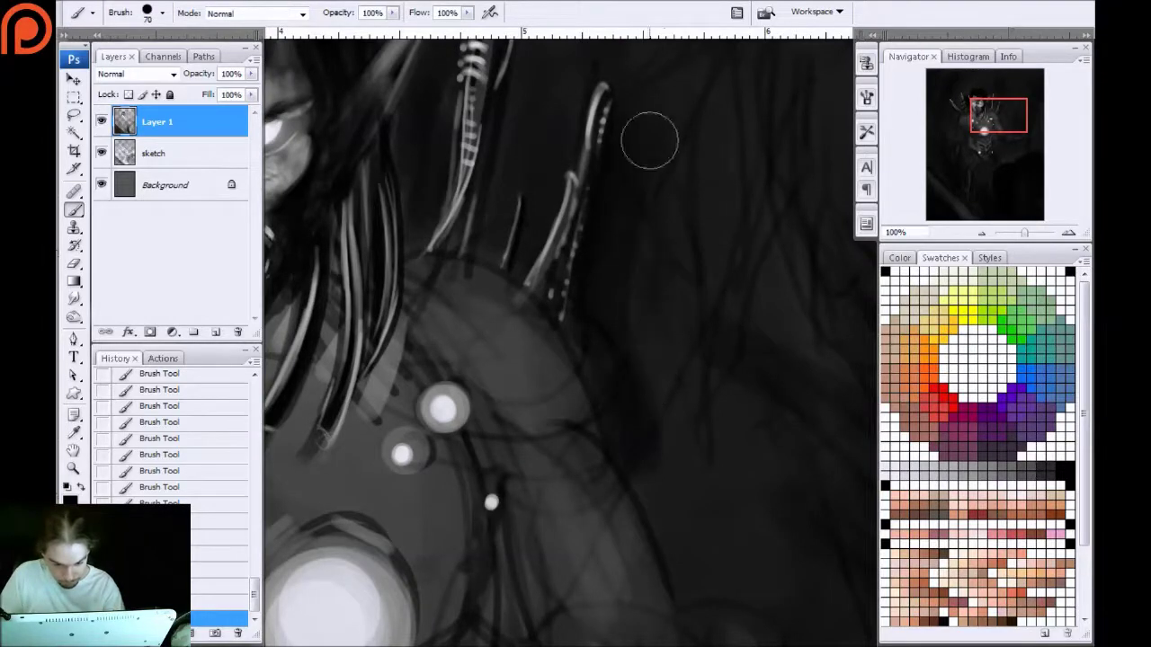
pyautogui.moveTo(581, 297); pyautogui.dragTo(457, 308)
pyautogui.hotkey('ctrl', '-')
pyautogui.hotkey('ctrl', '-')
pyautogui.hotkey('ctrl', '-')
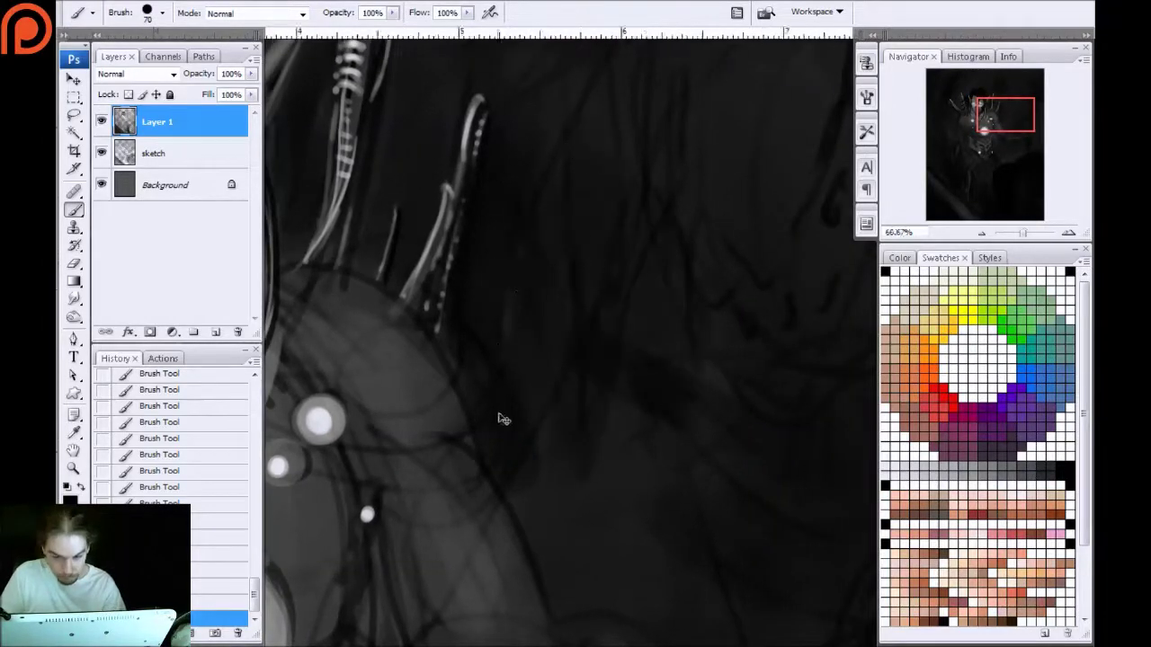
# Examine the whole figure, the spikes on both shoulders and the dark background around the head
pyautogui.moveTo(406, 289); pyautogui.dragTo(502, 287)
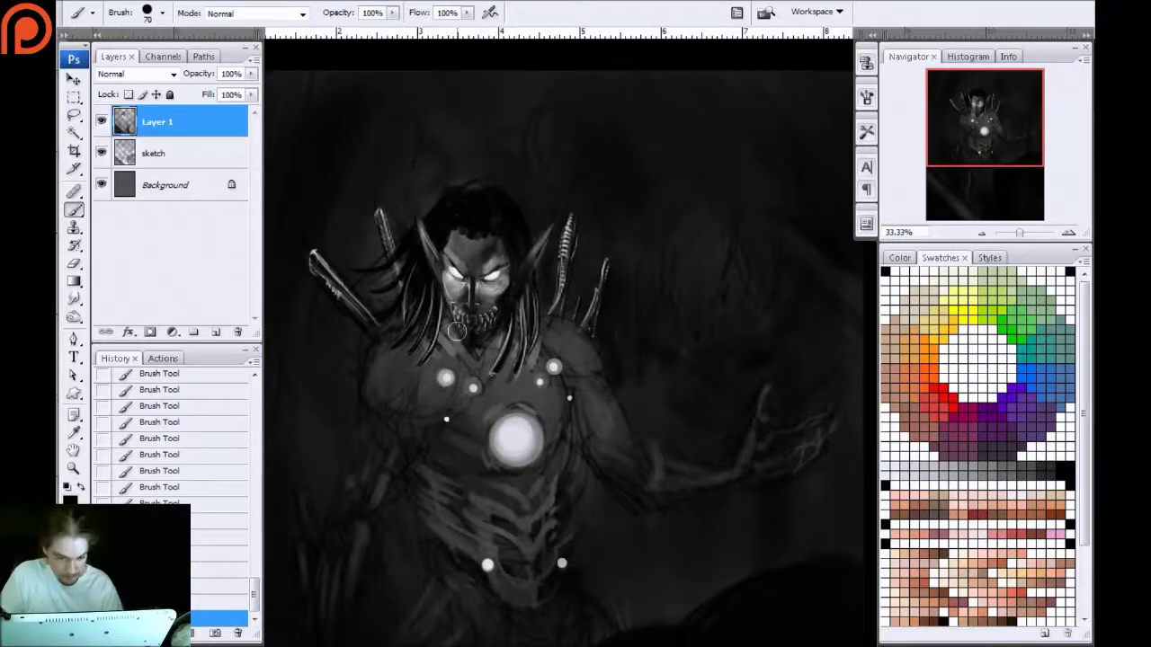
pyautogui.scroll(1, 326, 391)
pyautogui.scroll(2, 339, 434)
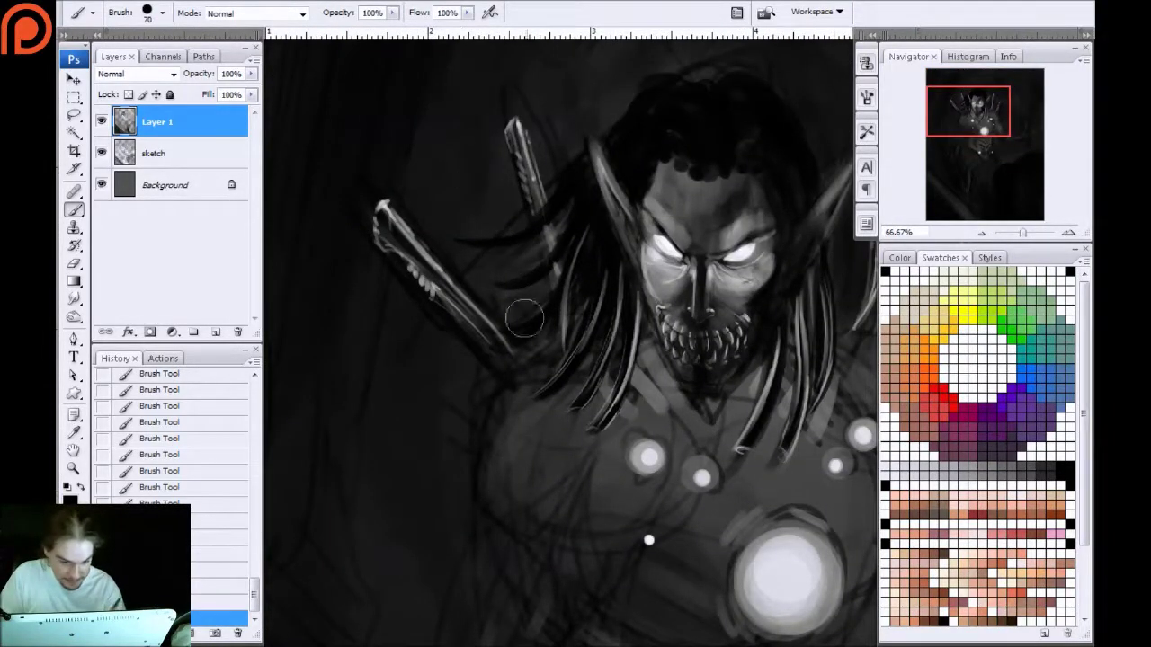
pyautogui.moveTo(571, 95); pyautogui.dragTo(567, 189)
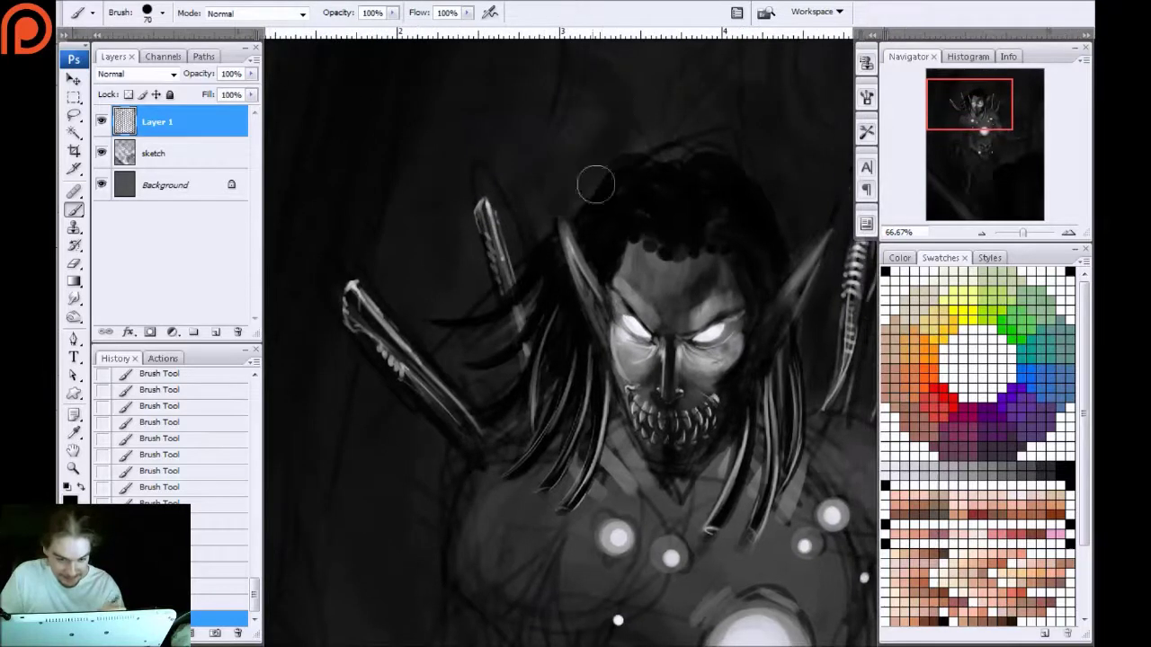
pyautogui.moveTo(631, 166); pyautogui.dragTo(562, 229)
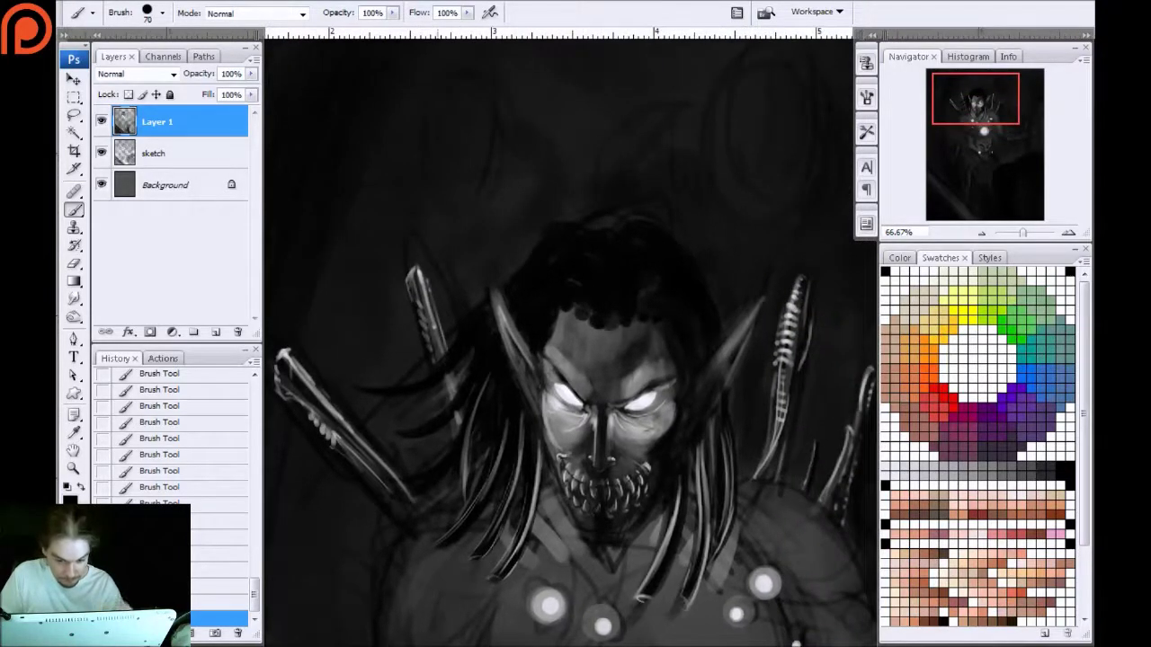
pyautogui.hotkey('ctrl', '+')
pyautogui.hotkey('ctrl', '+')
pyautogui.hotkey('ctrl', '+')
pyautogui.hotkey('ctrl', '-')
pyautogui.hotkey('ctrl', '-')
pyautogui.scroll(-1, 407, 336)
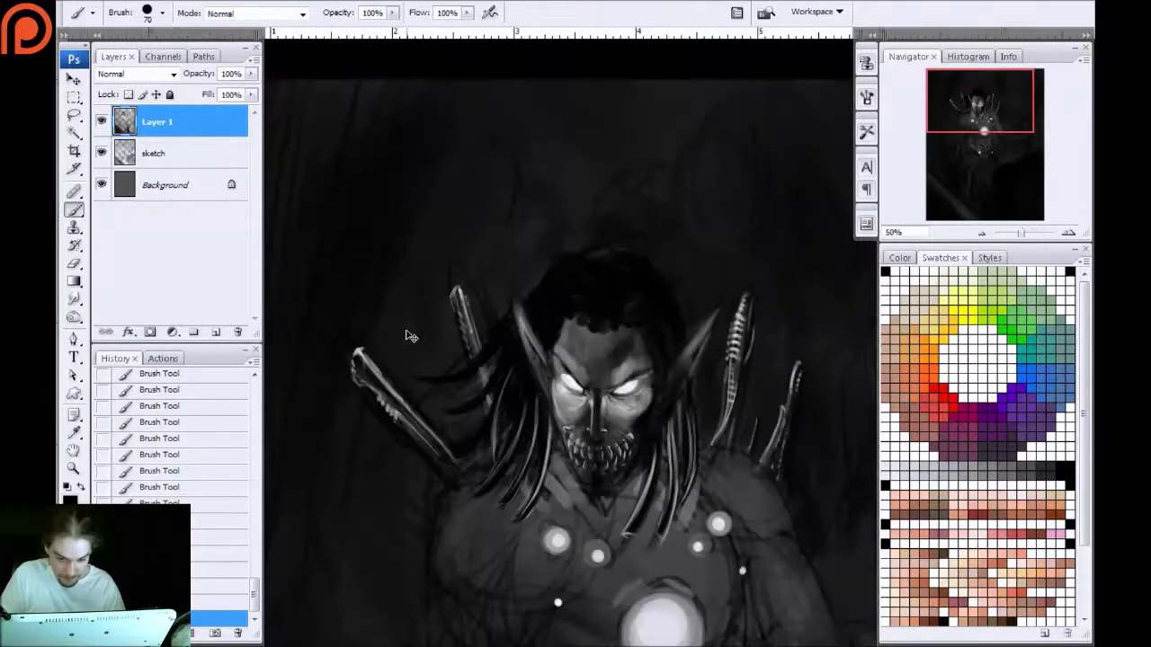
# Fill the painting layer with white and undo the fill
pyautogui.hotkey('ctrl', 'BackSpace')
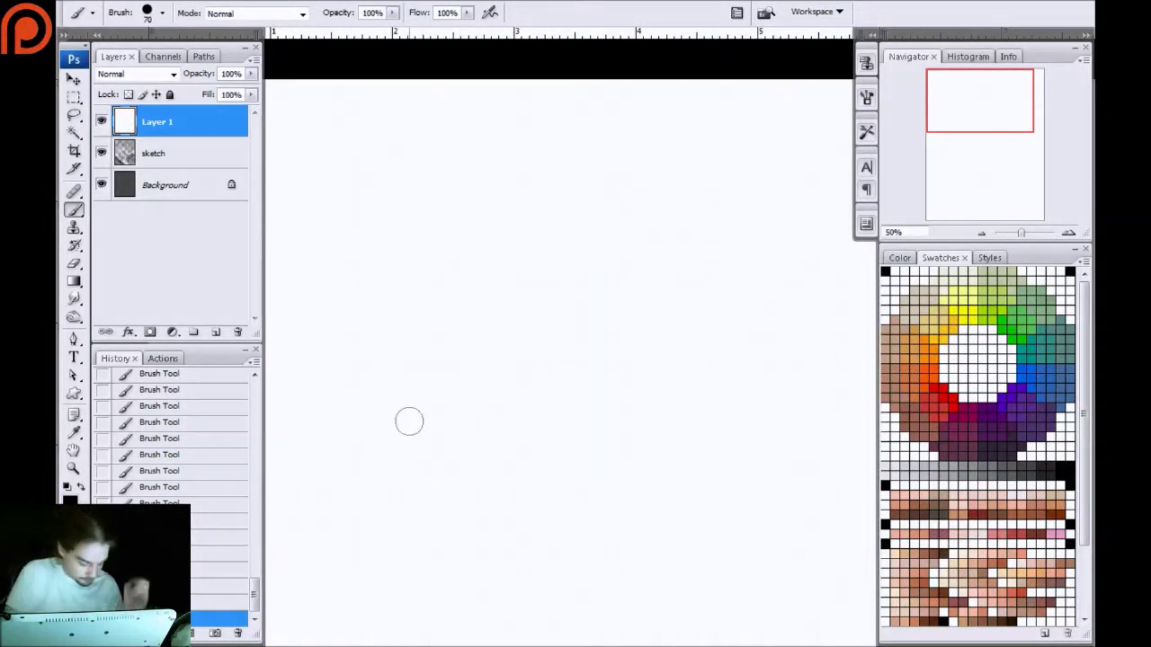
pyautogui.hotkey('ctrl', 'z')
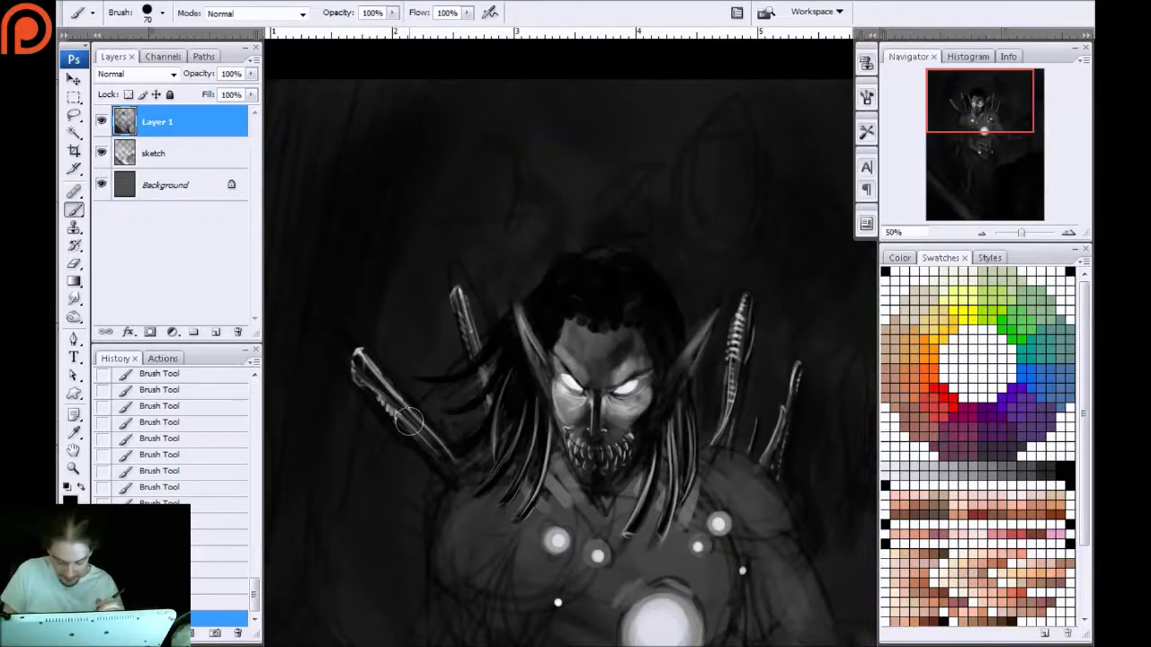
# Paint the first thin curved light highlights on the hair above the left side of the forehead, using a 5 px brush
pyautogui.hotkey('ctrl', '+')
pyautogui.hotkey('ctrl', '+')
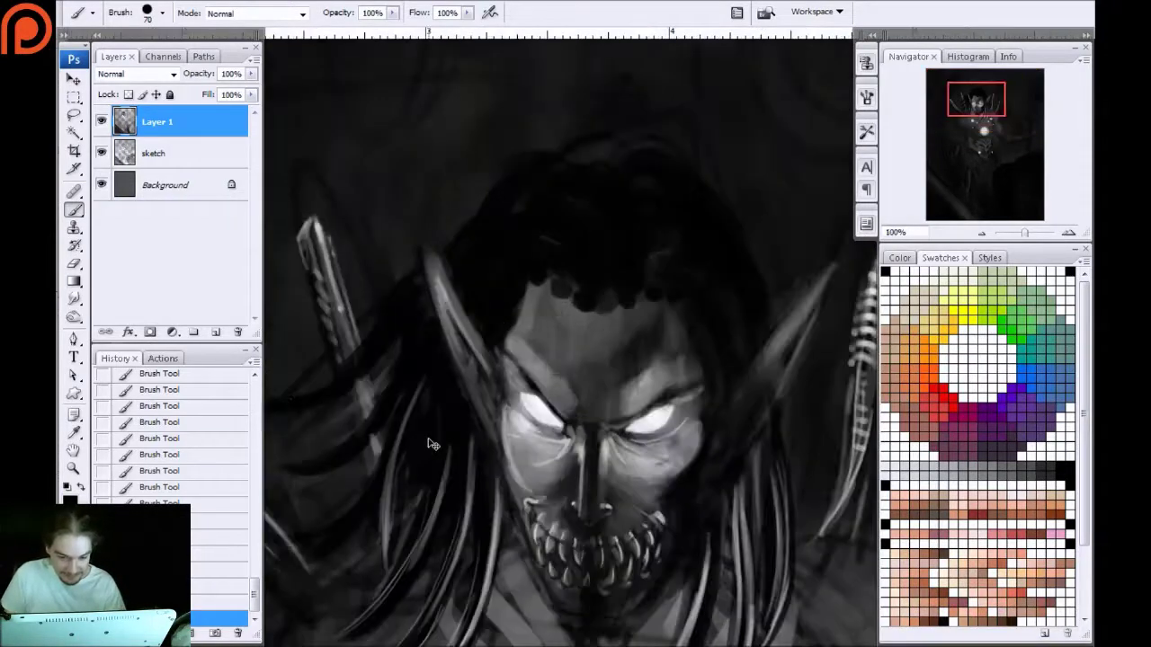
pyautogui.press('space')
pyautogui.moveTo(450, 326); pyautogui.dragTo(350, 255)
pyautogui.press('[')
pyautogui.press('[')
pyautogui.press('[')
pyautogui.press('[')
pyautogui.press('[')
pyautogui.press('[')
pyautogui.press('[')
pyautogui.press('[')
pyautogui.press('[')
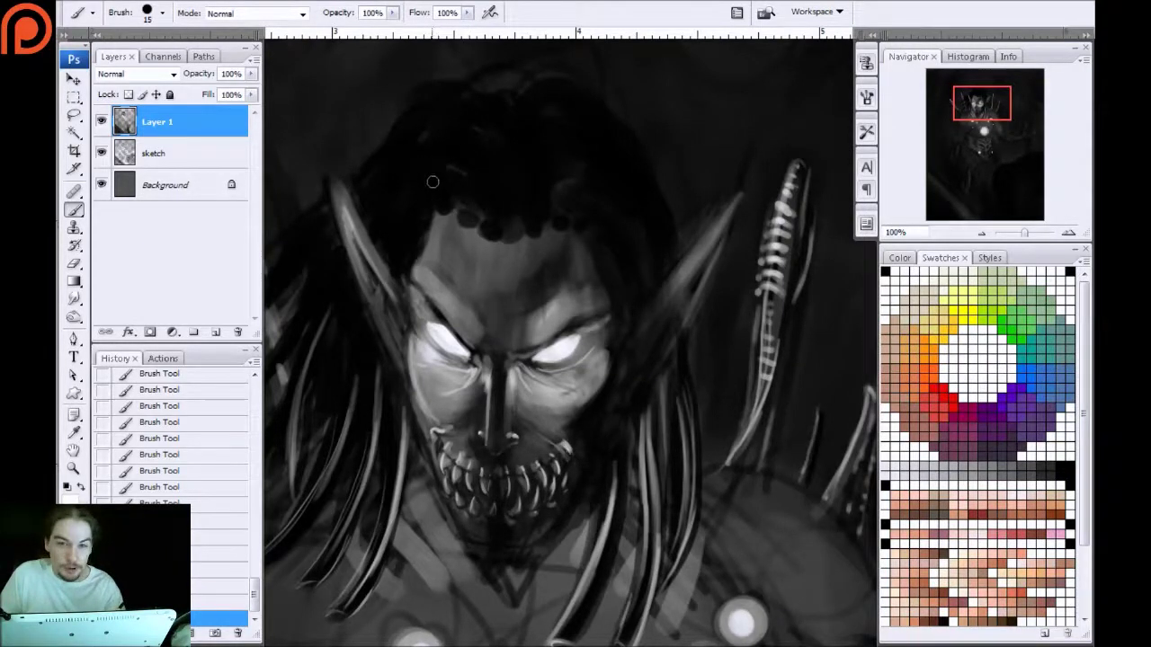
pyautogui.press('[')
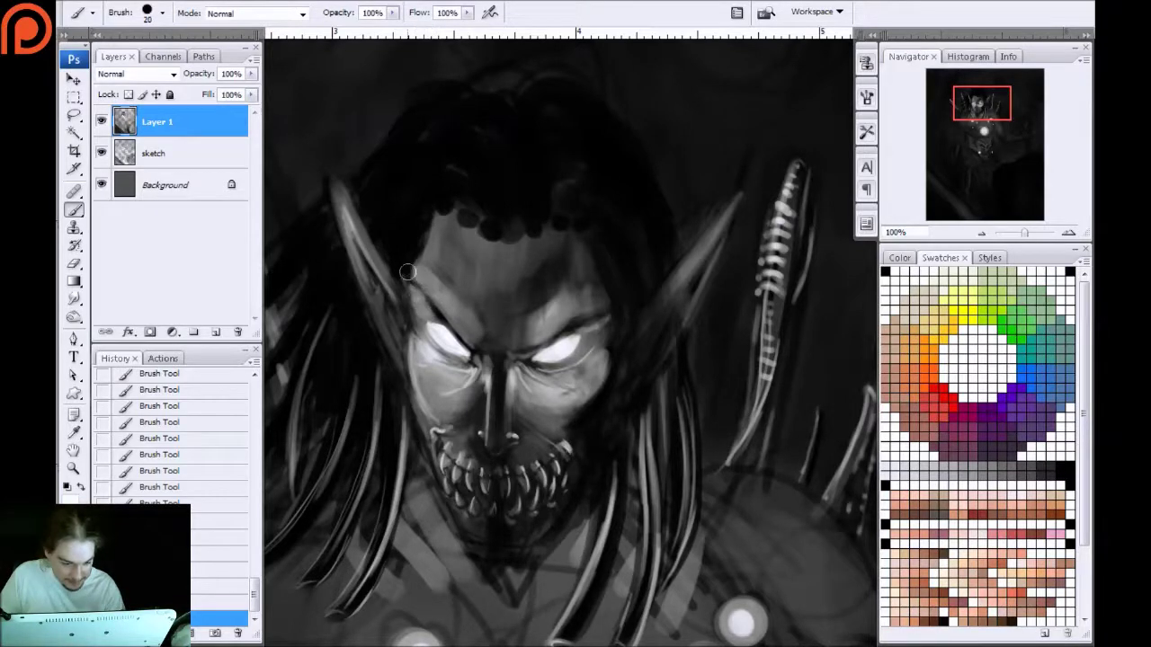
pyautogui.press('[')
pyautogui.press('[')
pyautogui.press('[')
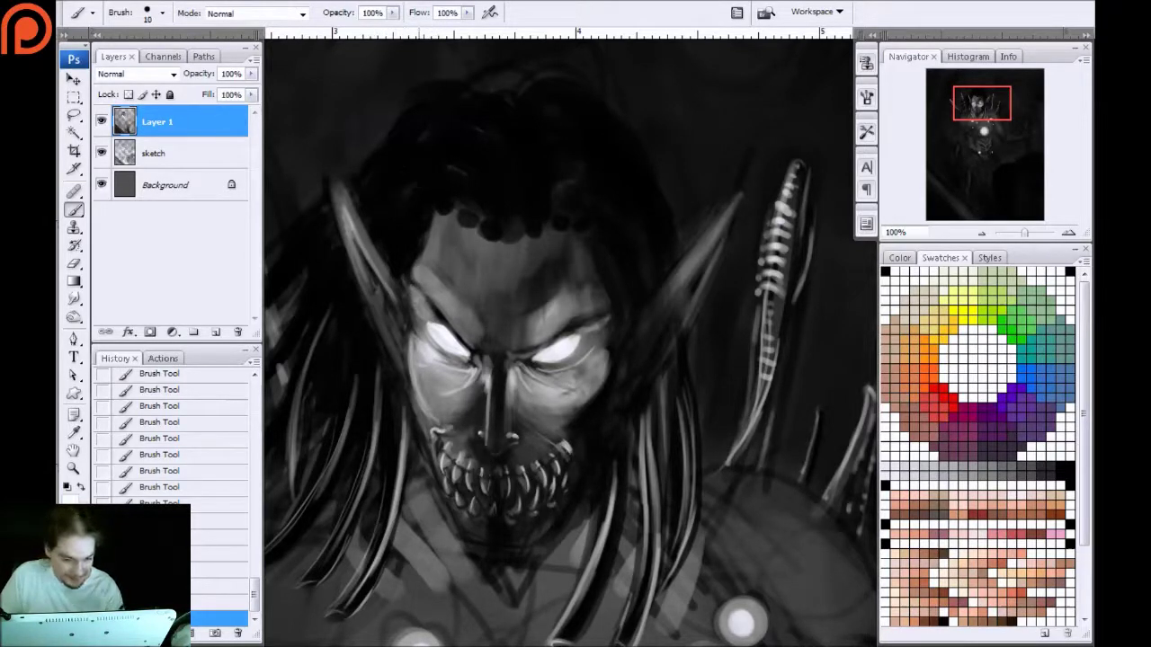
pyautogui.press('[')
pyautogui.press('[')
pyautogui.moveTo(393, 210)
pyautogui.mouseDown()
pyautogui.moveTo(430, 175)
pyautogui.moveTo(386, 232)
pyautogui.moveTo(428, 186)
pyautogui.moveTo(401, 200)
pyautogui.moveTo(412, 186)
pyautogui.moveTo(386, 225)
pyautogui.moveTo(441, 177)
pyautogui.moveTo(387, 213)
pyautogui.moveTo(411, 161)
pyautogui.moveTo(470, 194)
pyautogui.moveTo(421, 148)
pyautogui.mouseUp()
pyautogui.moveTo(473, 187)
pyautogui.mouseDown()
pyautogui.moveTo(449, 157)
pyautogui.moveTo(413, 145)
pyautogui.mouseUp()
pyautogui.moveTo(469, 217)
pyautogui.mouseDown()
pyautogui.moveTo(454, 167)
pyautogui.moveTo(433, 153)
pyautogui.mouseUp()
pyautogui.moveTo(490, 221); pyautogui.dragTo(483, 169)
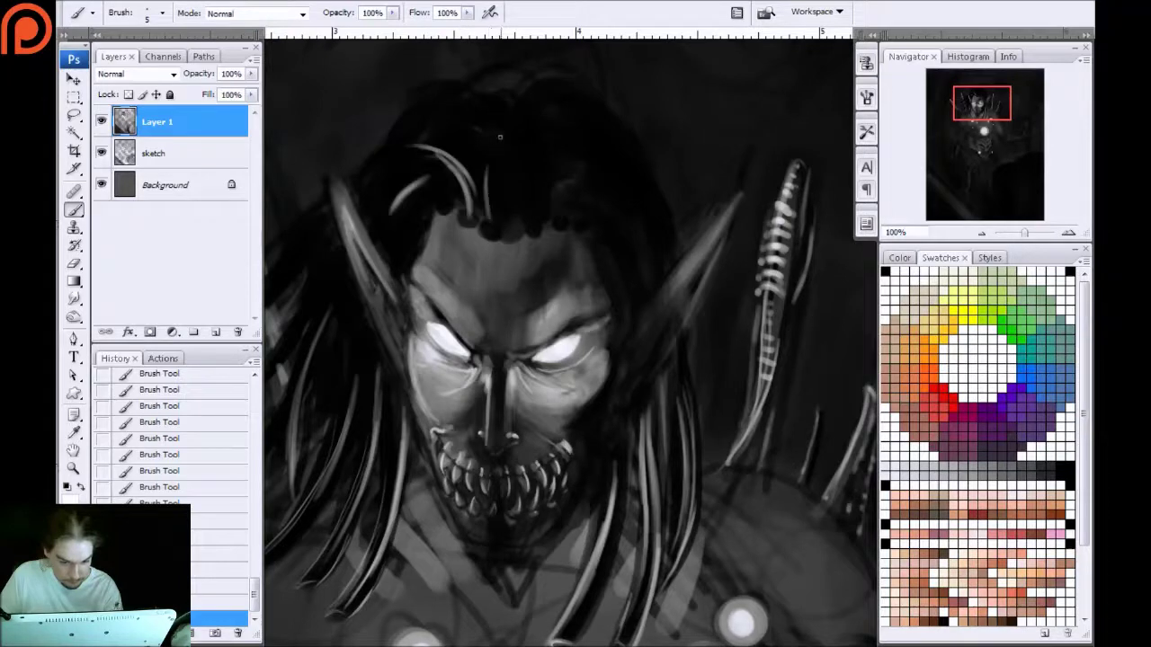
# Extend the thin light strand highlights over the crown, the centre of the hair and down to the left temple
pyautogui.moveTo(510, 101); pyautogui.dragTo(485, 194)
pyautogui.moveTo(417, 111); pyautogui.dragTo(469, 140)
pyautogui.moveTo(395, 131)
pyautogui.mouseDown()
pyautogui.moveTo(470, 111)
pyautogui.moveTo(479, 121)
pyautogui.moveTo(449, 91)
pyautogui.moveTo(474, 129)
pyautogui.moveTo(441, 86)
pyautogui.mouseUp()
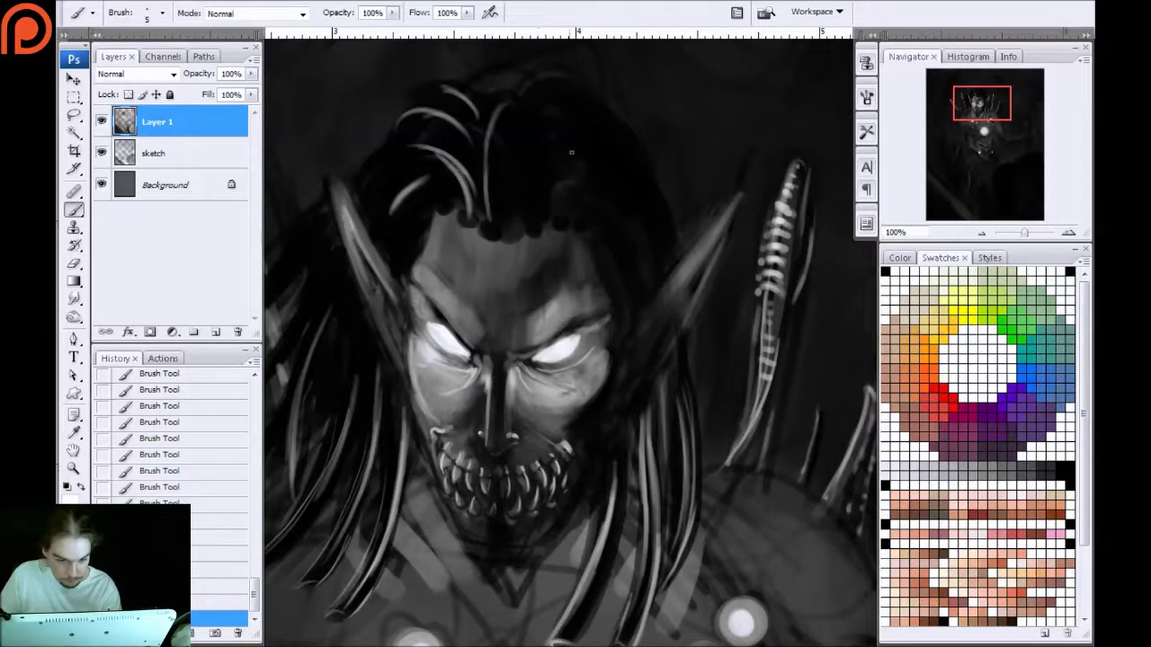
pyautogui.moveTo(556, 115)
pyautogui.mouseDown()
pyautogui.moveTo(514, 176)
pyautogui.moveTo(513, 201)
pyautogui.mouseUp()
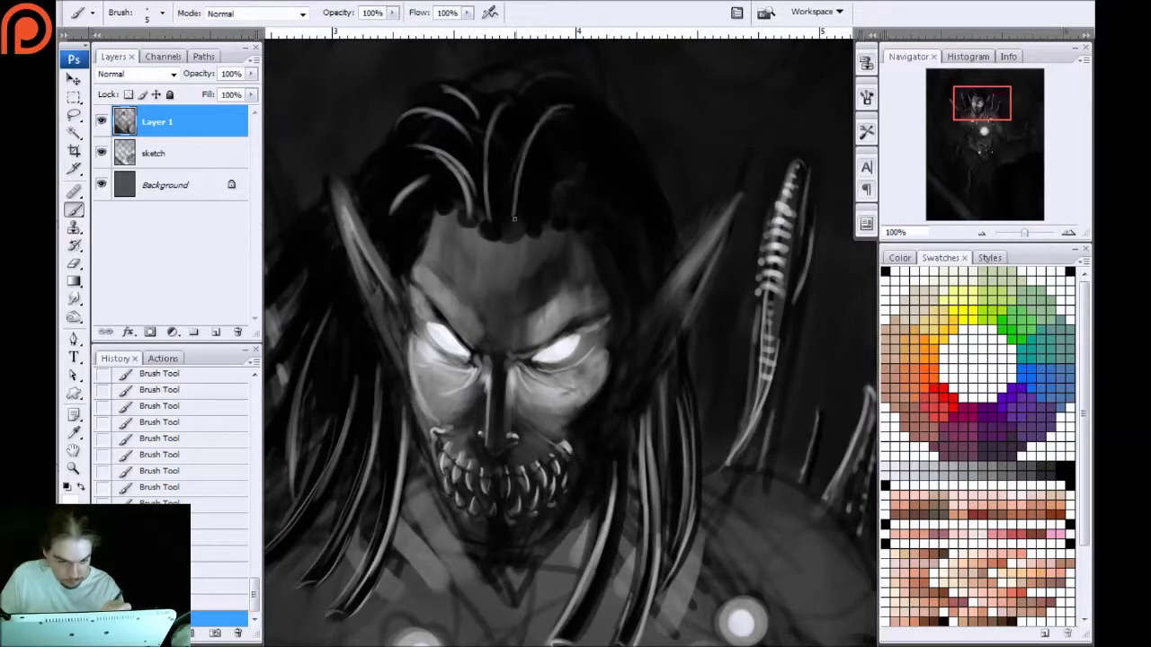
pyautogui.moveTo(550, 120); pyautogui.dragTo(514, 217)
pyautogui.moveTo(529, 152); pyautogui.dragTo(516, 191)
pyautogui.moveTo(424, 167)
pyautogui.mouseDown()
pyautogui.moveTo(382, 178)
pyautogui.moveTo(351, 180)
pyautogui.mouseUp()
pyautogui.moveTo(432, 206); pyautogui.dragTo(393, 267)
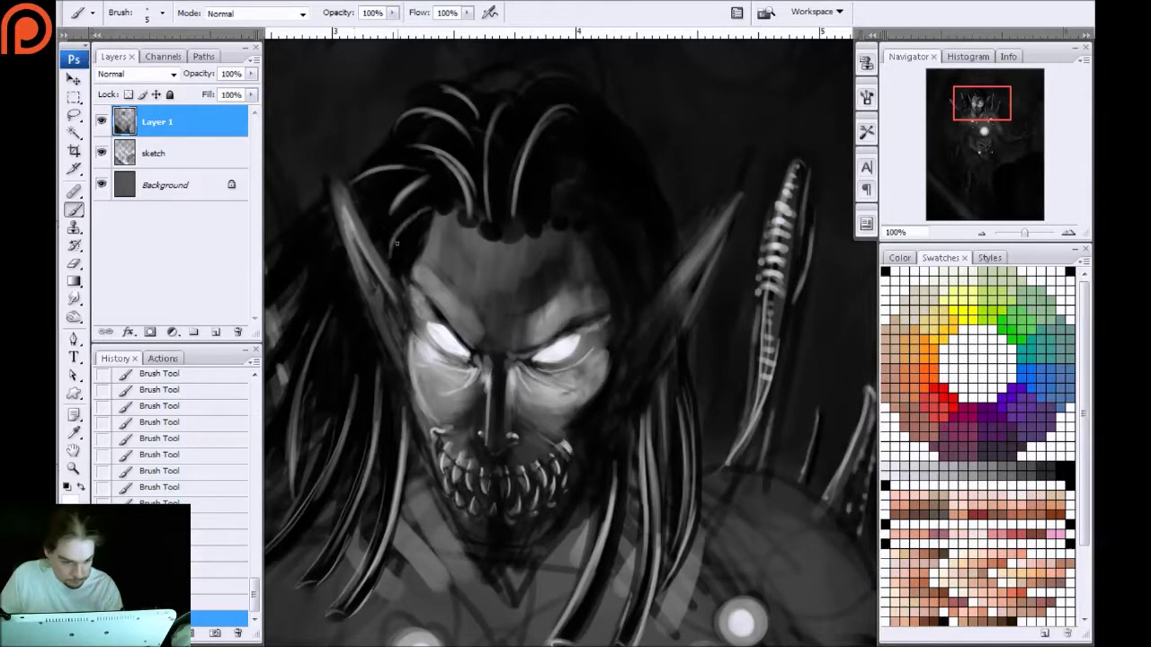
# Paint curved light highlights on the strands along the right side of the head, from the temple up to the crown
pyautogui.moveTo(545, 214)
pyautogui.mouseDown()
pyautogui.moveTo(615, 190)
pyautogui.moveTo(642, 248)
pyautogui.mouseUp()
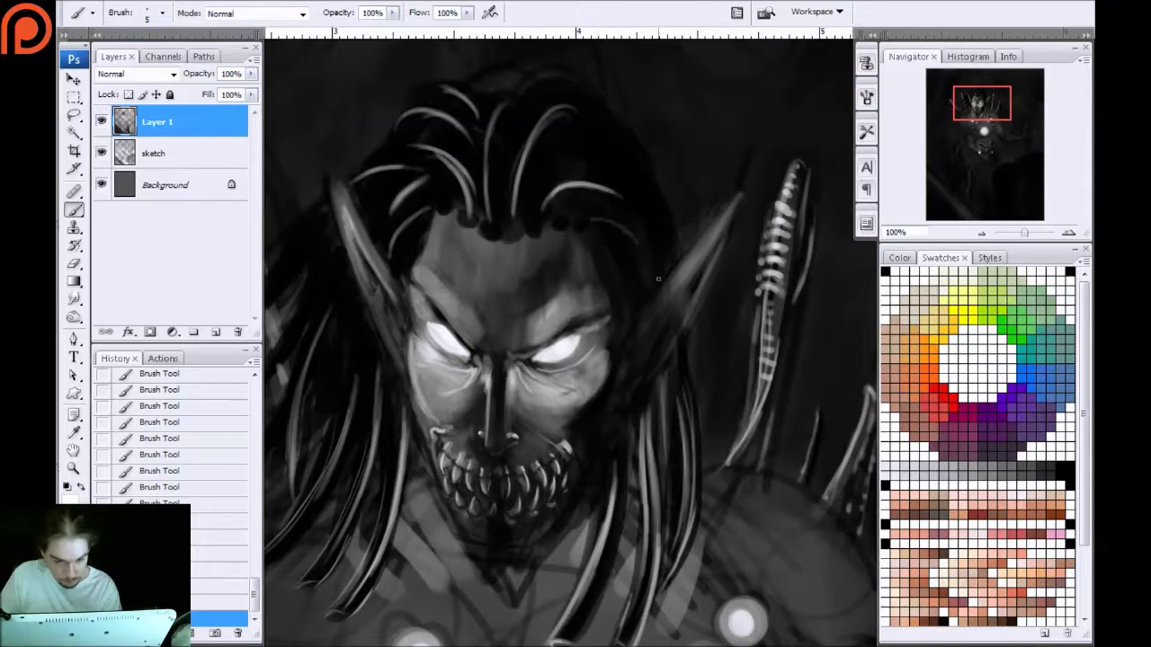
pyautogui.moveTo(579, 223); pyautogui.dragTo(660, 268)
pyautogui.moveTo(617, 232); pyautogui.dragTo(656, 261)
pyautogui.moveTo(629, 164)
pyautogui.mouseDown()
pyautogui.moveTo(572, 155)
pyautogui.moveTo(646, 170)
pyautogui.mouseUp()
pyautogui.moveTo(577, 151)
pyautogui.mouseDown()
pyautogui.moveTo(646, 178)
pyautogui.moveTo(618, 124)
pyautogui.mouseUp()
pyautogui.moveTo(554, 88); pyautogui.dragTo(527, 115)
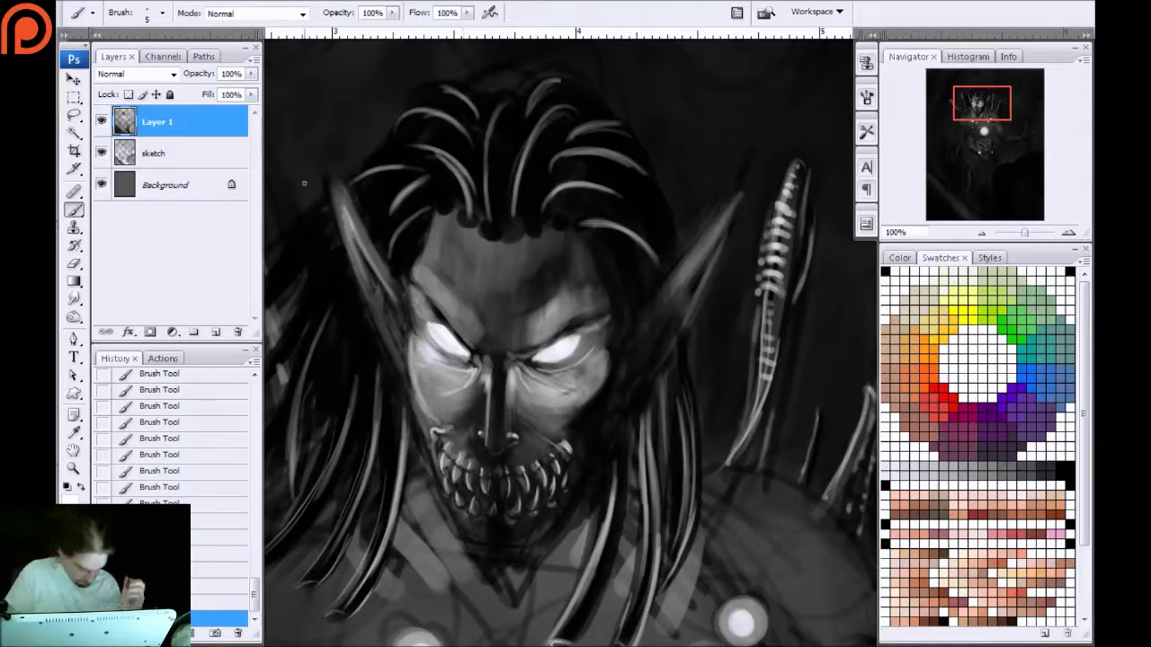
# Add fine cross ticks to the lowest hair strand by the right temple, using a 3 px brush
pyautogui.press('[')
pyautogui.press('[')
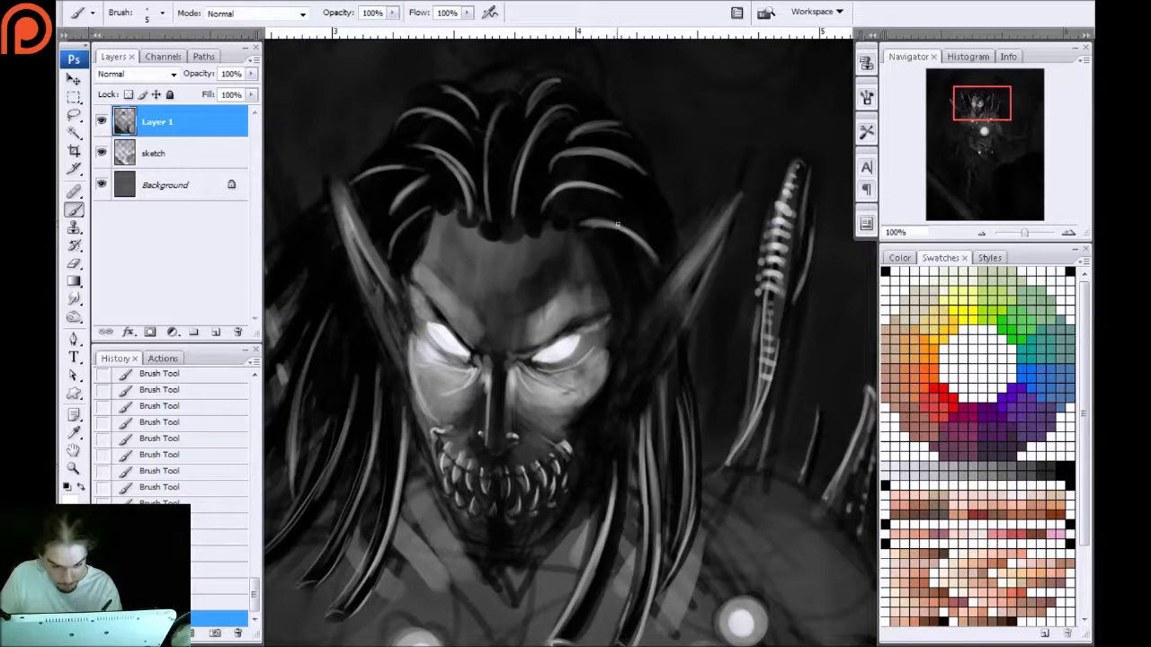
pyautogui.moveTo(619, 225); pyautogui.dragTo(611, 241)
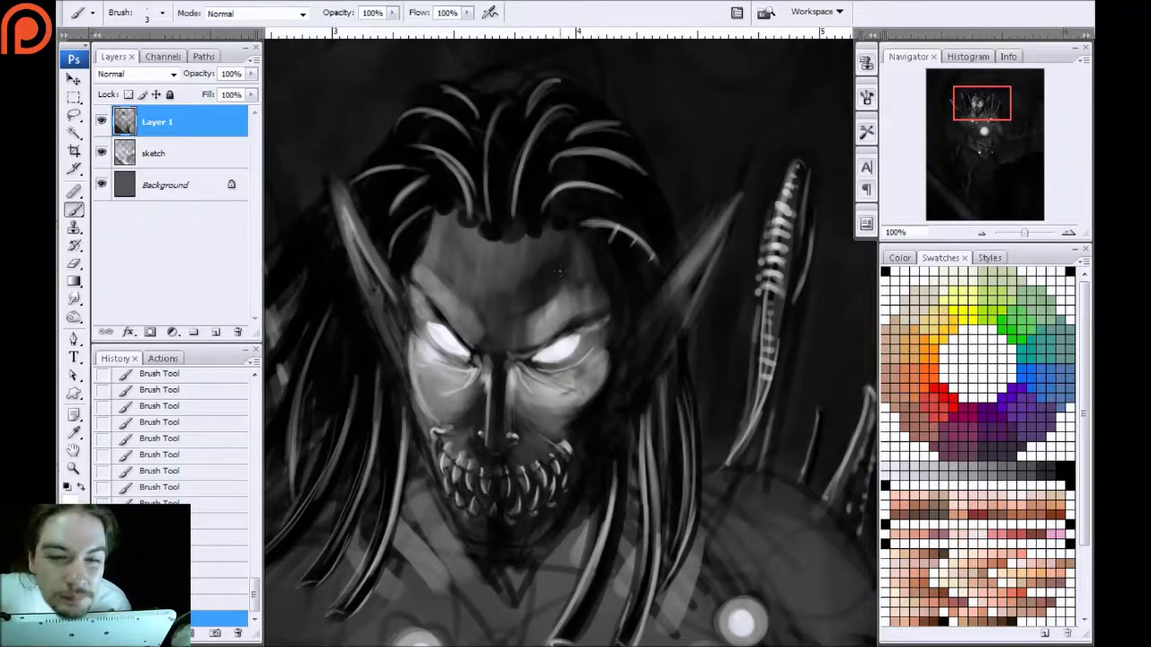
pyautogui.moveTo(601, 223); pyautogui.dragTo(618, 230)
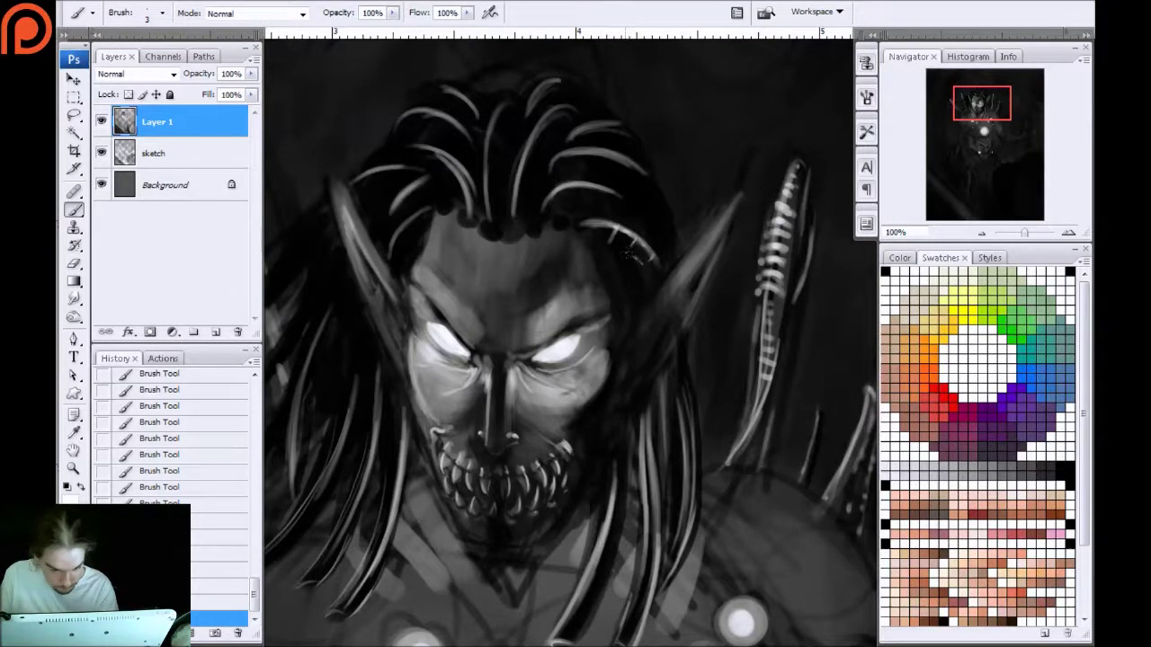
pyautogui.moveTo(641, 286); pyautogui.dragTo(628, 273)
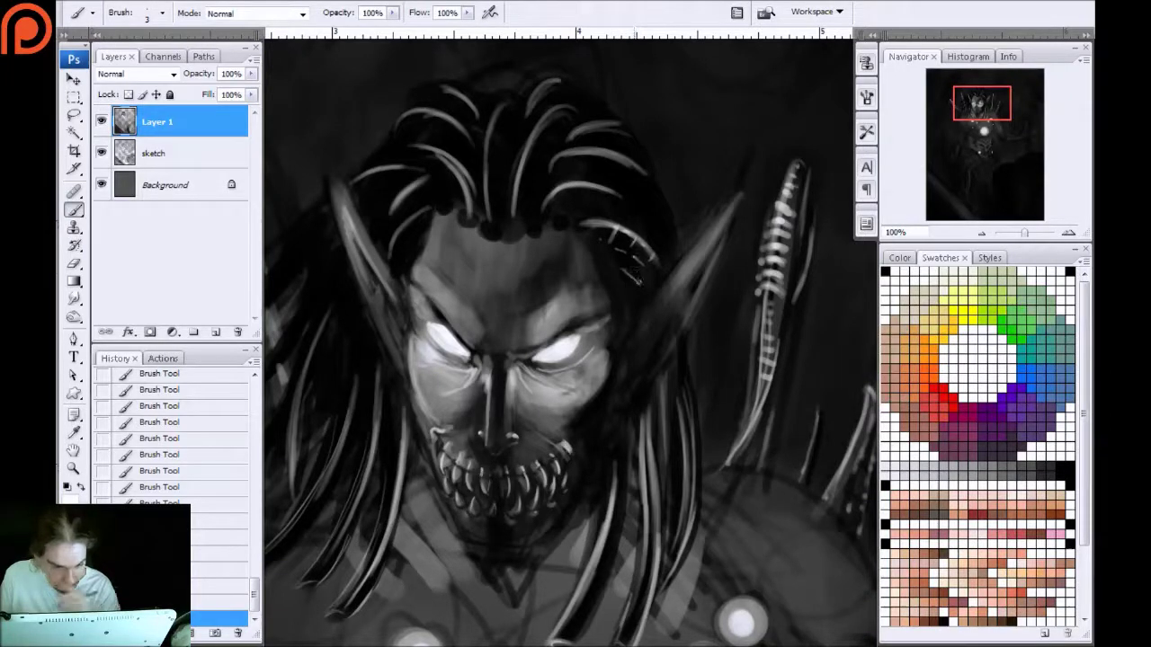
# Add small light cross ticks along the remaining right-side strands and the two central strands of the hair
pyautogui.moveTo(572, 221)
pyautogui.mouseDown()
pyautogui.moveTo(603, 214)
pyautogui.moveTo(551, 200)
pyautogui.moveTo(567, 190)
pyautogui.moveTo(543, 217)
pyautogui.mouseUp()
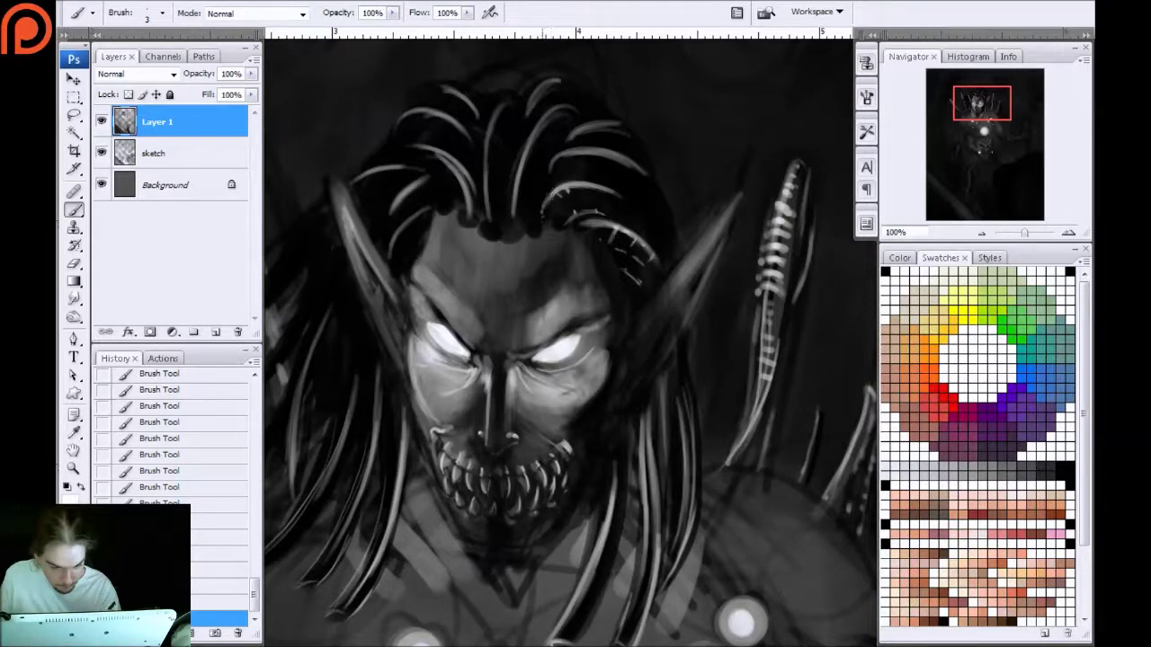
pyautogui.moveTo(614, 153)
pyautogui.mouseDown()
pyautogui.moveTo(570, 153)
pyautogui.moveTo(600, 165)
pyautogui.mouseUp()
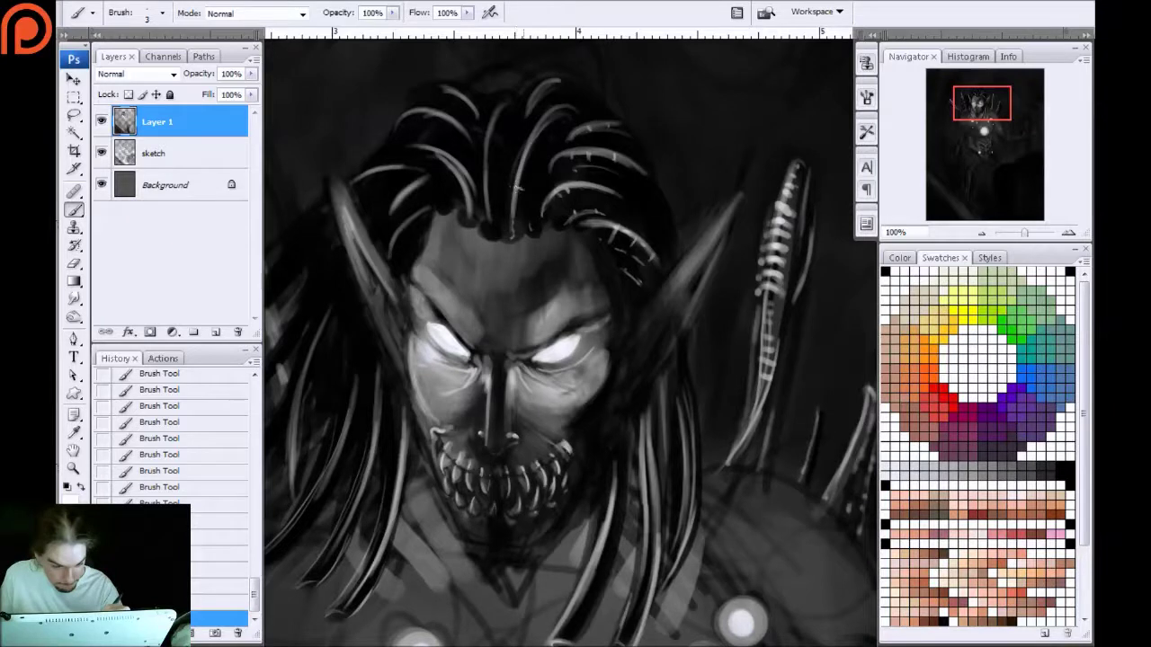
pyautogui.moveTo(534, 149)
pyautogui.mouseDown()
pyautogui.moveTo(538, 131)
pyautogui.moveTo(486, 171)
pyautogui.mouseUp()
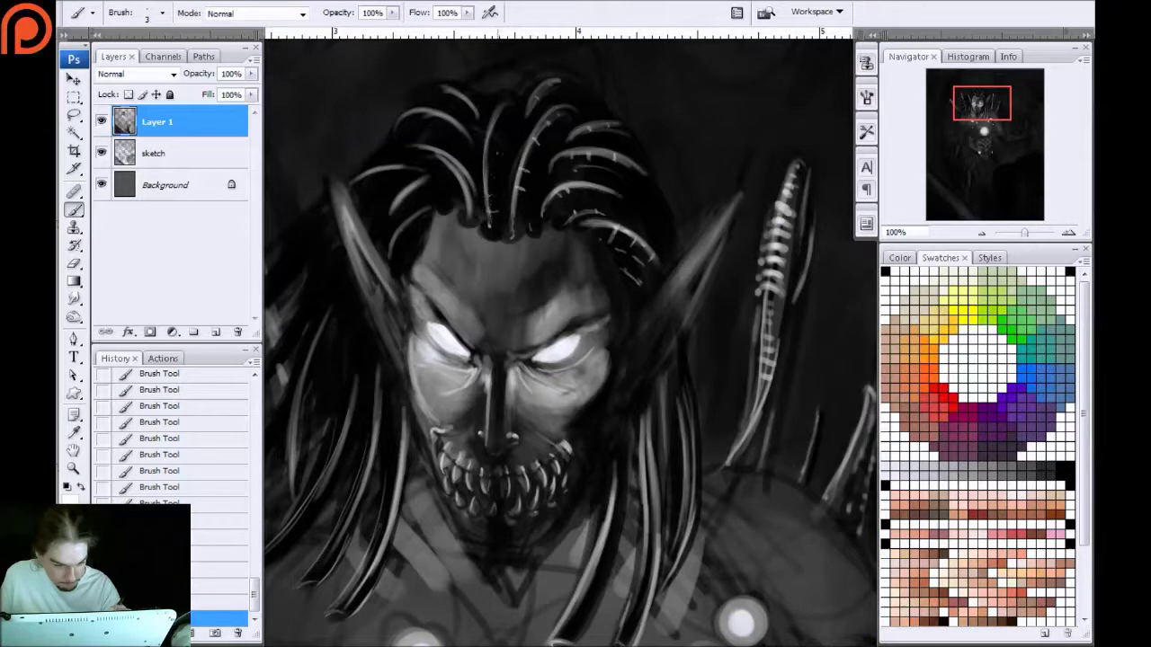
pyautogui.moveTo(489, 144); pyautogui.dragTo(500, 145)
# Add small light cross ticks along the strands on the left side of the head, from the crown to the temple
pyautogui.moveTo(470, 102); pyautogui.dragTo(424, 103)
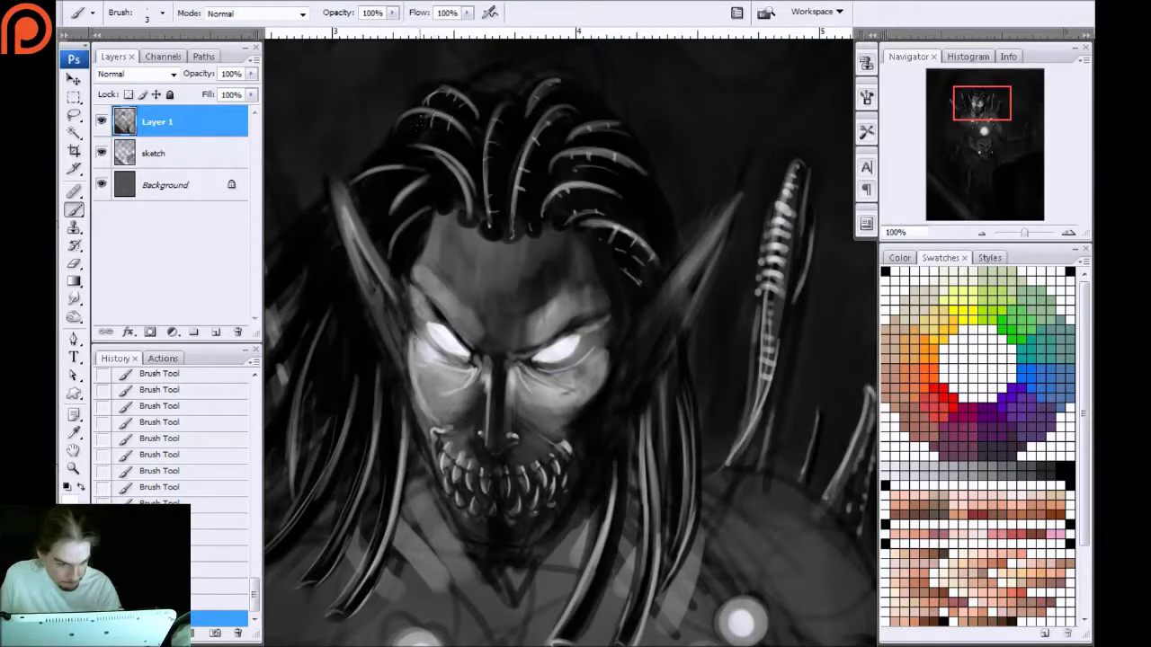
pyautogui.moveTo(457, 175)
pyautogui.mouseDown()
pyautogui.moveTo(357, 164)
pyautogui.moveTo(391, 174)
pyautogui.moveTo(356, 195)
pyautogui.mouseUp()
pyautogui.moveTo(400, 232); pyautogui.dragTo(405, 238)
pyautogui.moveTo(396, 240); pyautogui.dragTo(399, 255)
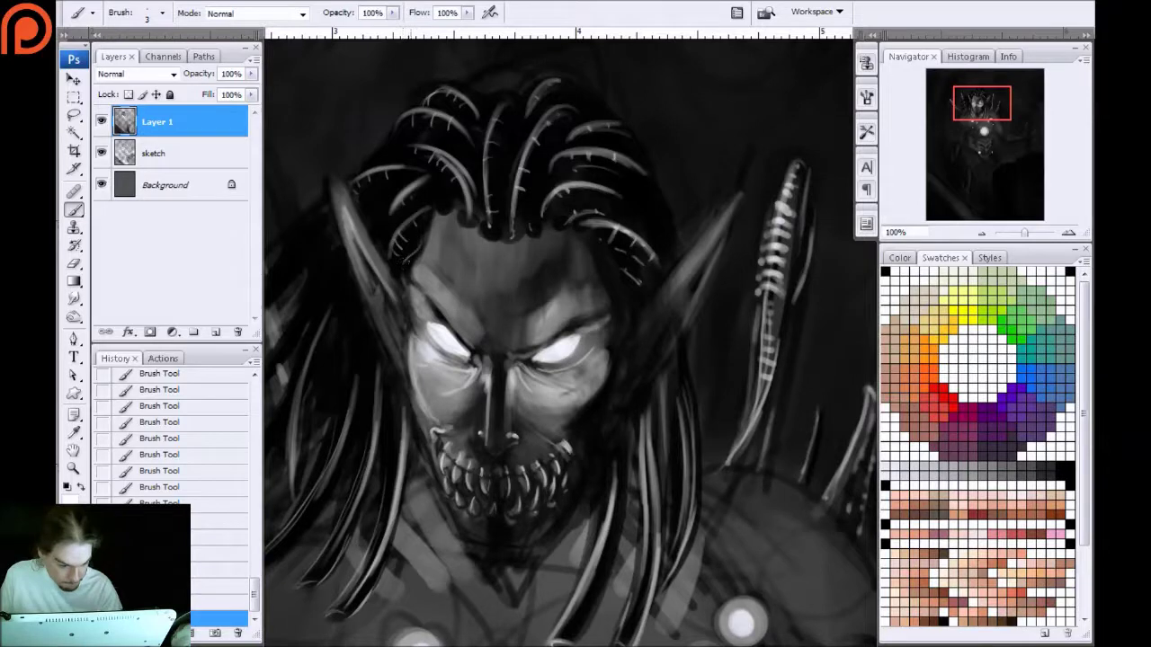
pyautogui.moveTo(387, 216)
pyautogui.mouseDown()
pyautogui.moveTo(384, 225)
pyautogui.moveTo(375, 203)
pyautogui.moveTo(370, 217)
pyautogui.mouseUp()
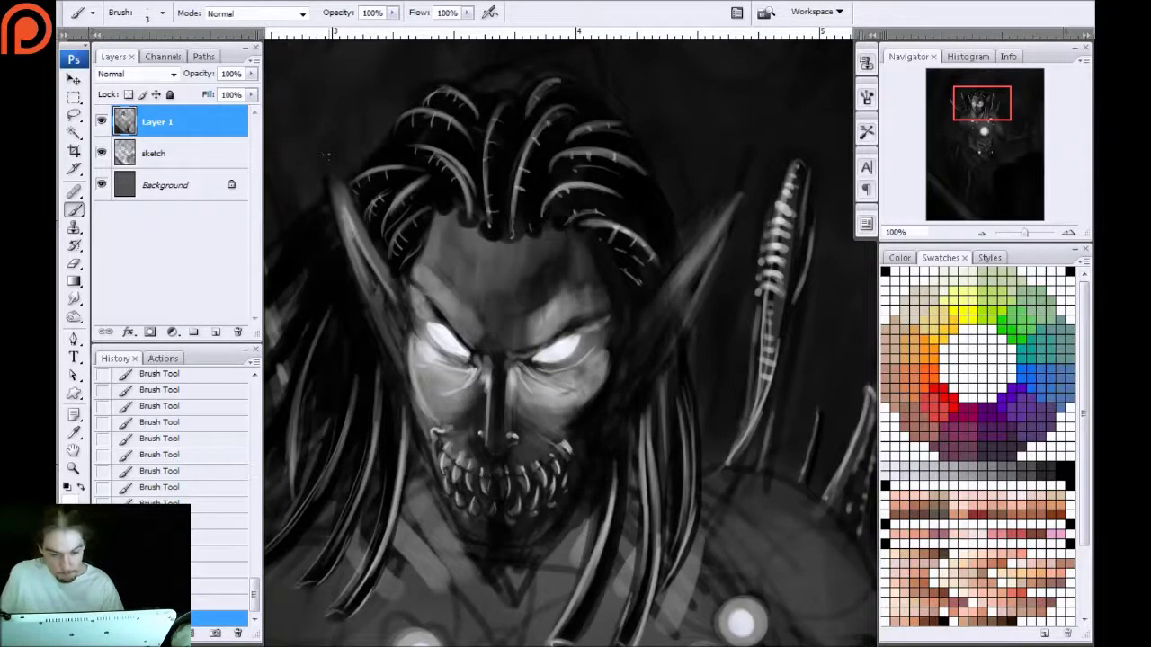
# Add small light cross ticks along the innermost strand hanging to the right of the chin, using a 3 px brush
pyautogui.press('space')
pyautogui.moveTo(335, 381); pyautogui.dragTo(357, 206)
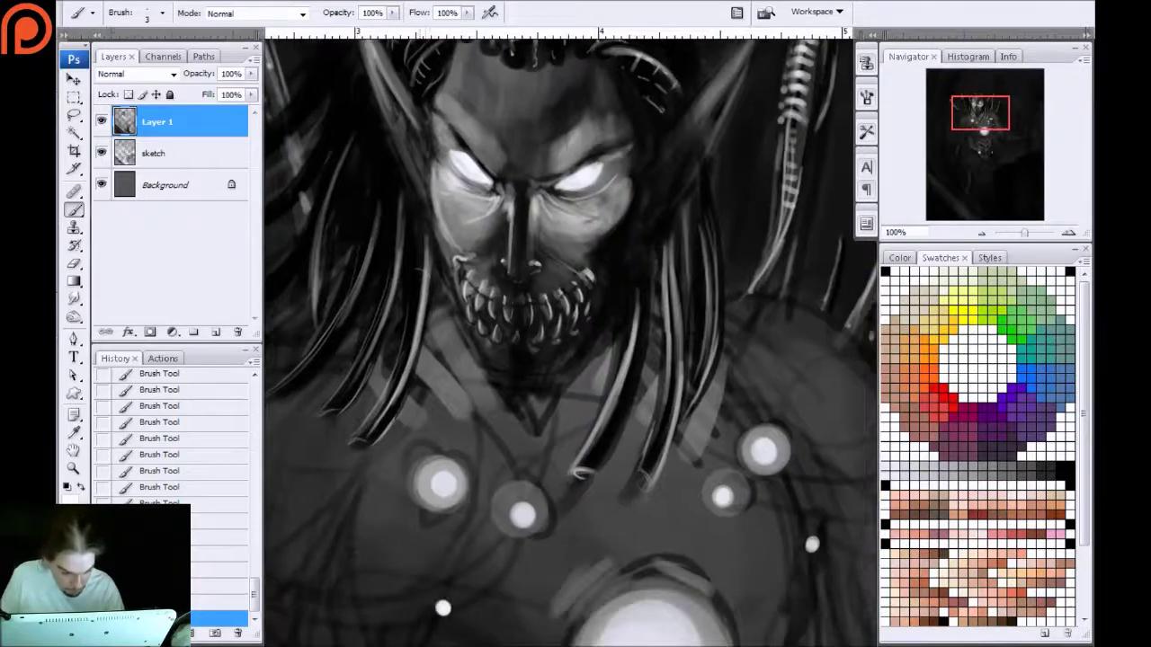
pyautogui.press(']')
pyautogui.press(']')
pyautogui.press(']')
pyautogui.press(']')
pyautogui.press(']')
pyautogui.press(']')
pyautogui.press(']')
pyautogui.moveTo(594, 455); pyautogui.dragTo(626, 410)
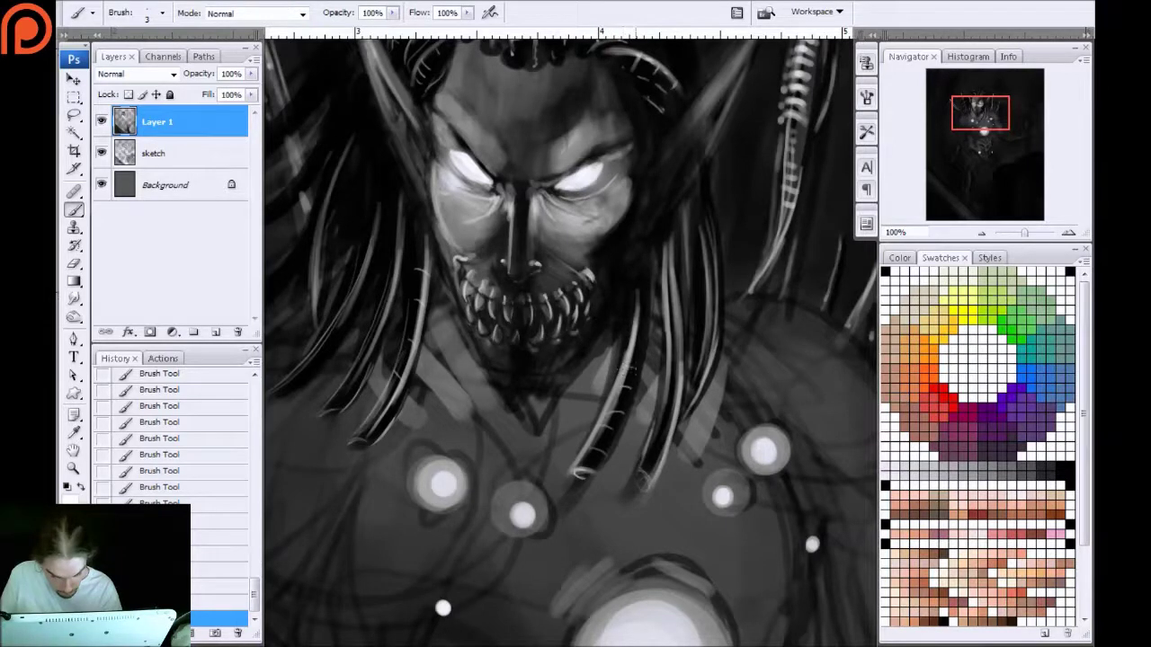
# Add small light cross ticks along the remaining strands hanging over the chest on both sides of the face
pyautogui.moveTo(635, 323); pyautogui.dragTo(649, 319)
pyautogui.moveTo(663, 426); pyautogui.dragTo(672, 420)
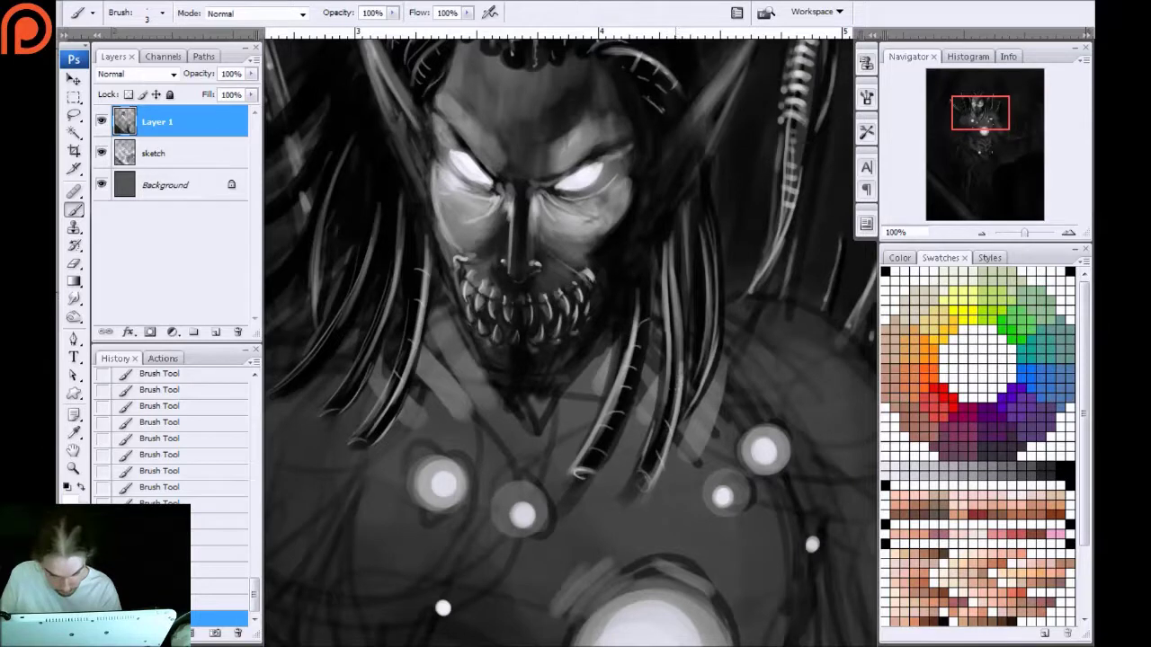
pyautogui.moveTo(659, 320); pyautogui.dragTo(674, 327)
pyautogui.moveTo(707, 341); pyautogui.dragTo(716, 345)
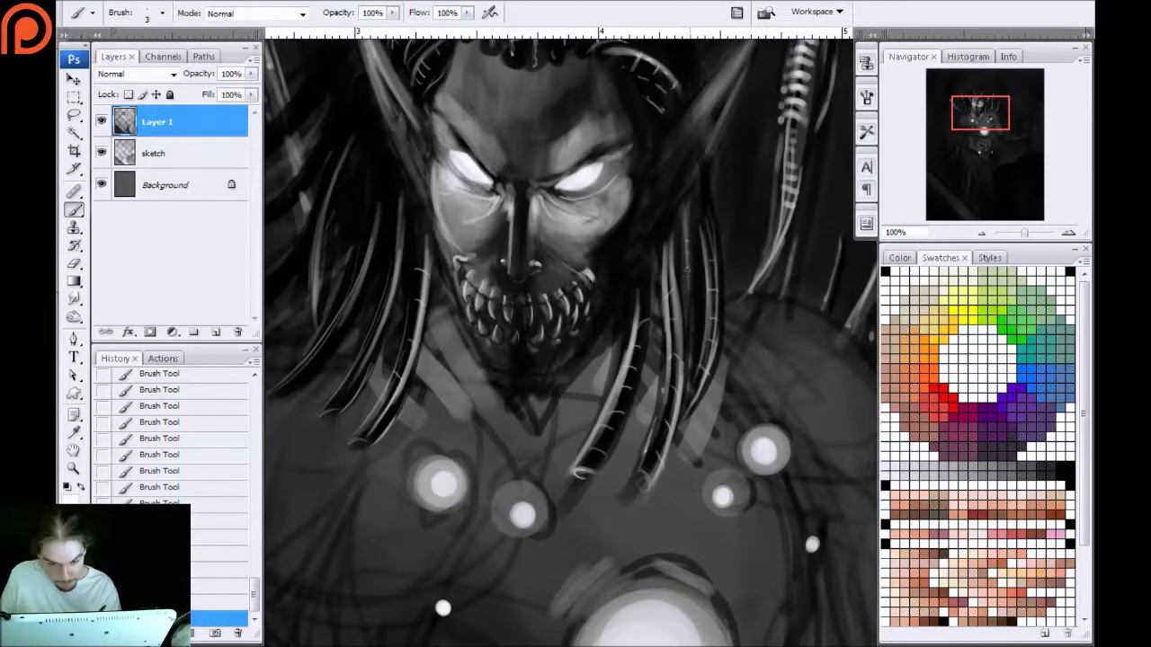
pyautogui.moveTo(396, 254); pyautogui.dragTo(481, 209)
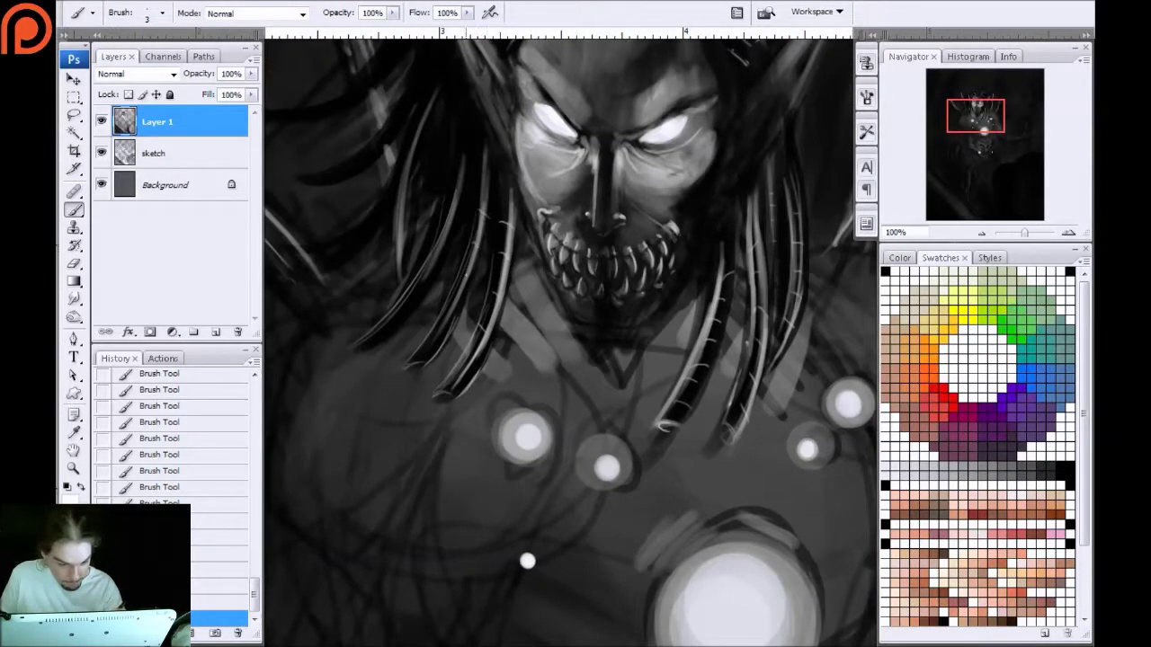
pyautogui.moveTo(411, 361); pyautogui.dragTo(446, 314)
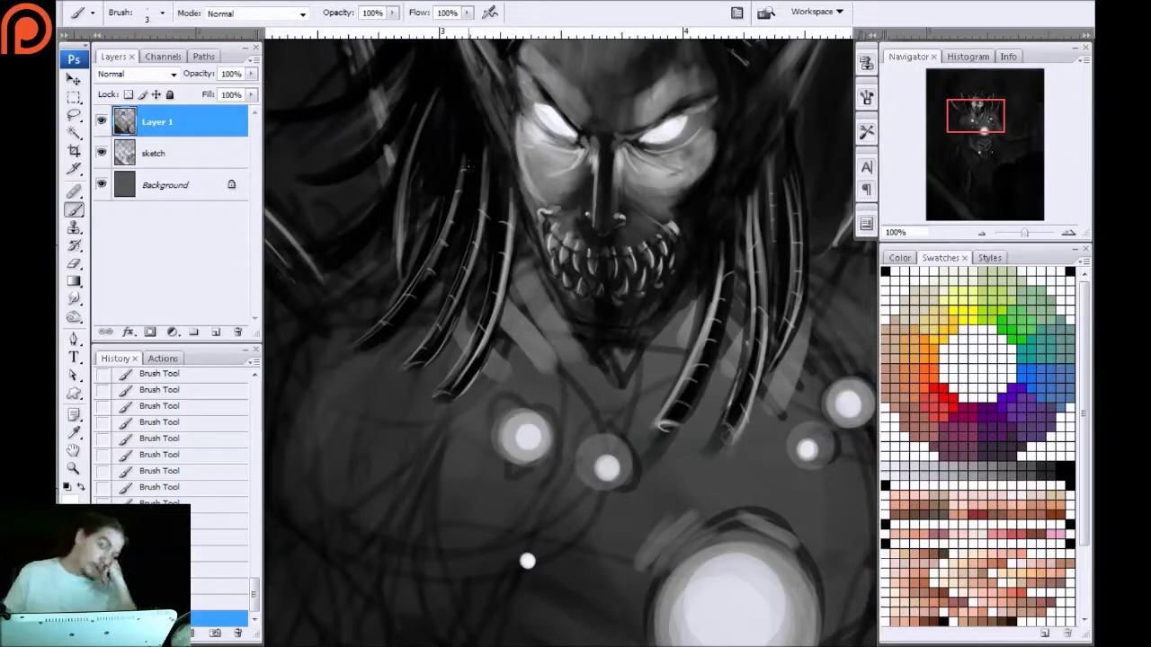
# Paint light edges and cross ticks on the two strands sweeping outward on the left and on the strands behind the left ear
pyautogui.moveTo(337, 47); pyautogui.dragTo(422, 167)
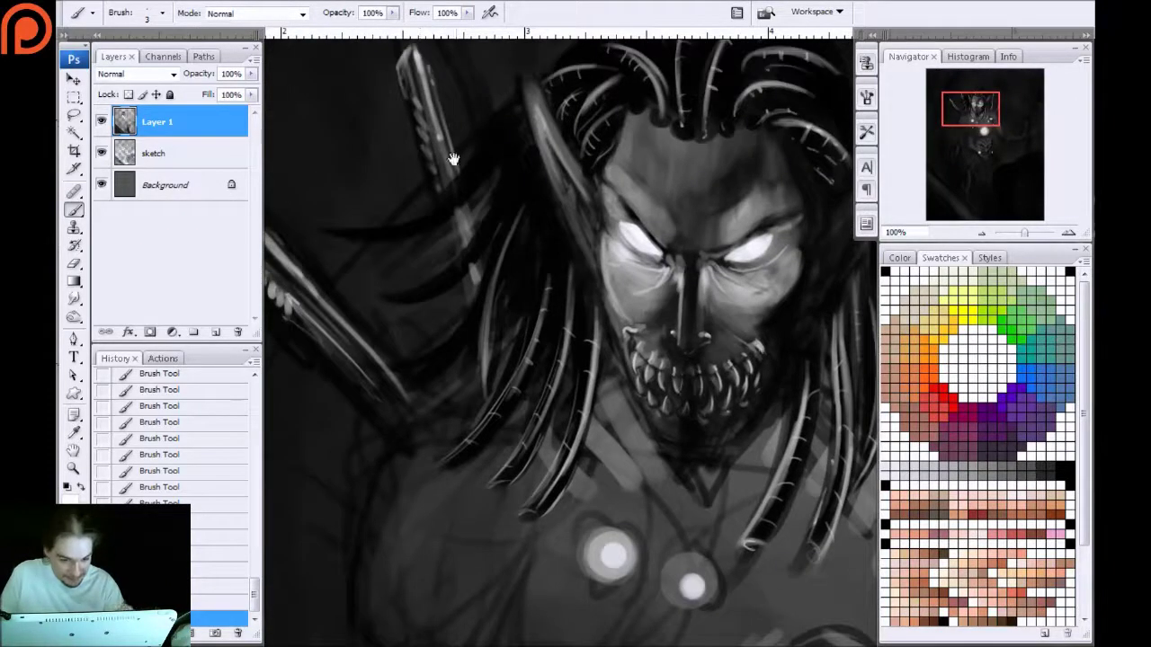
pyautogui.moveTo(511, 166); pyautogui.dragTo(476, 236)
pyautogui.moveTo(498, 187); pyautogui.dragTo(422, 284)
pyautogui.moveTo(474, 235); pyautogui.dragTo(422, 280)
pyautogui.moveTo(368, 226); pyautogui.dragTo(458, 199)
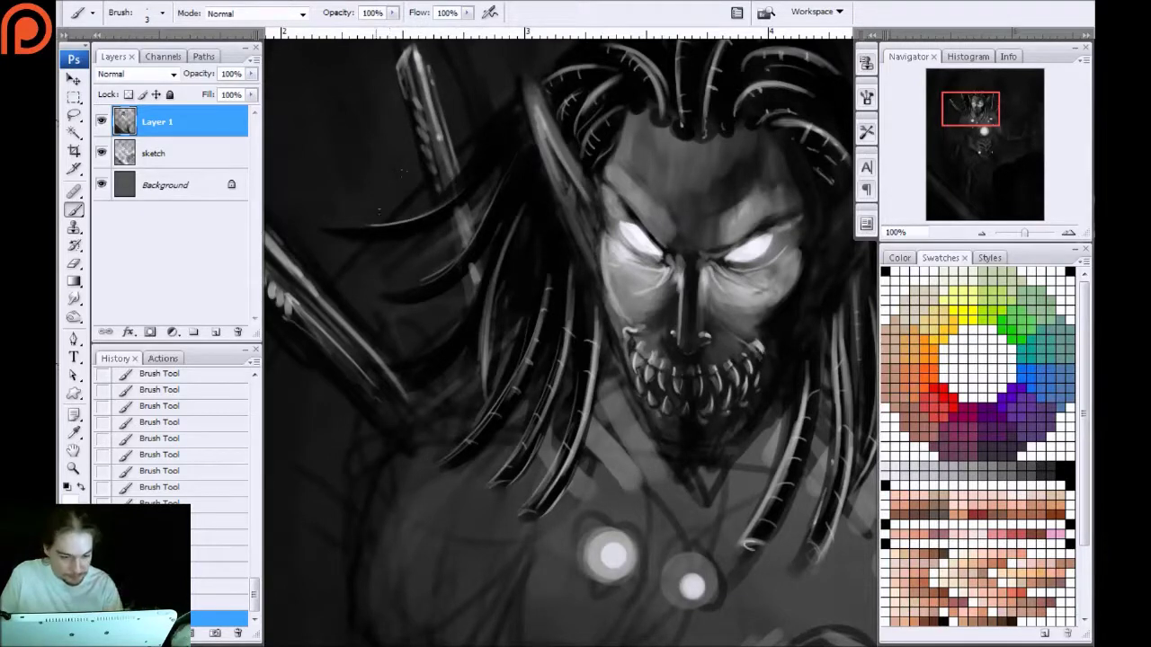
pyautogui.moveTo(349, 225); pyautogui.dragTo(336, 235)
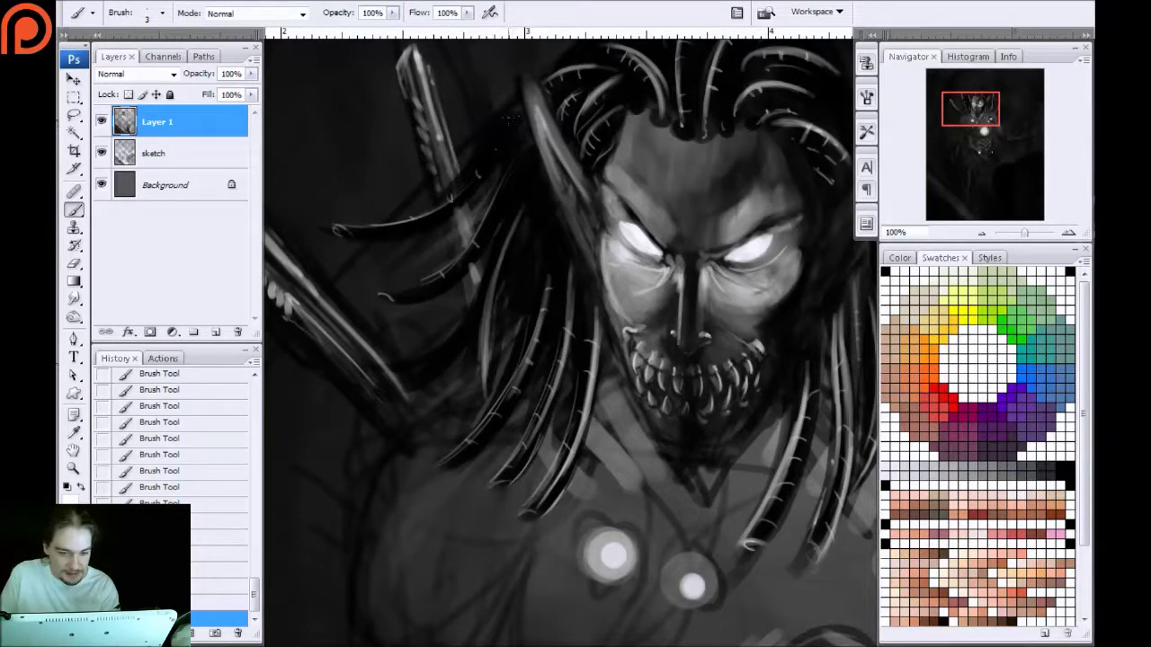
pyautogui.moveTo(478, 169); pyautogui.dragTo(516, 120)
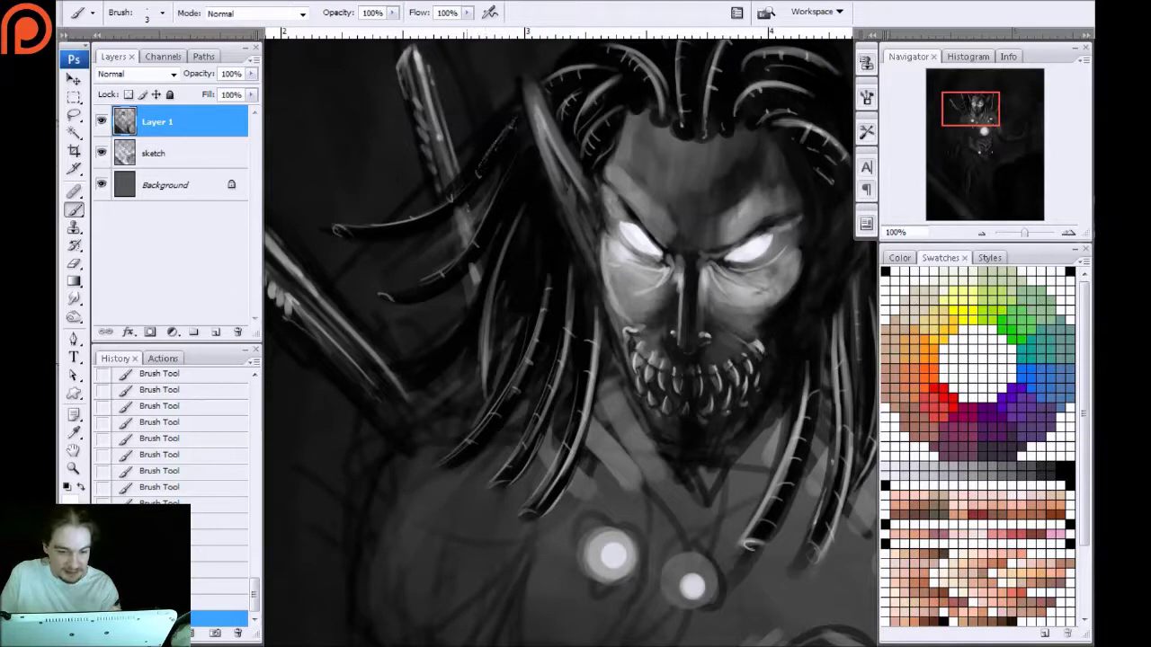
pyautogui.moveTo(522, 211); pyautogui.dragTo(514, 218)
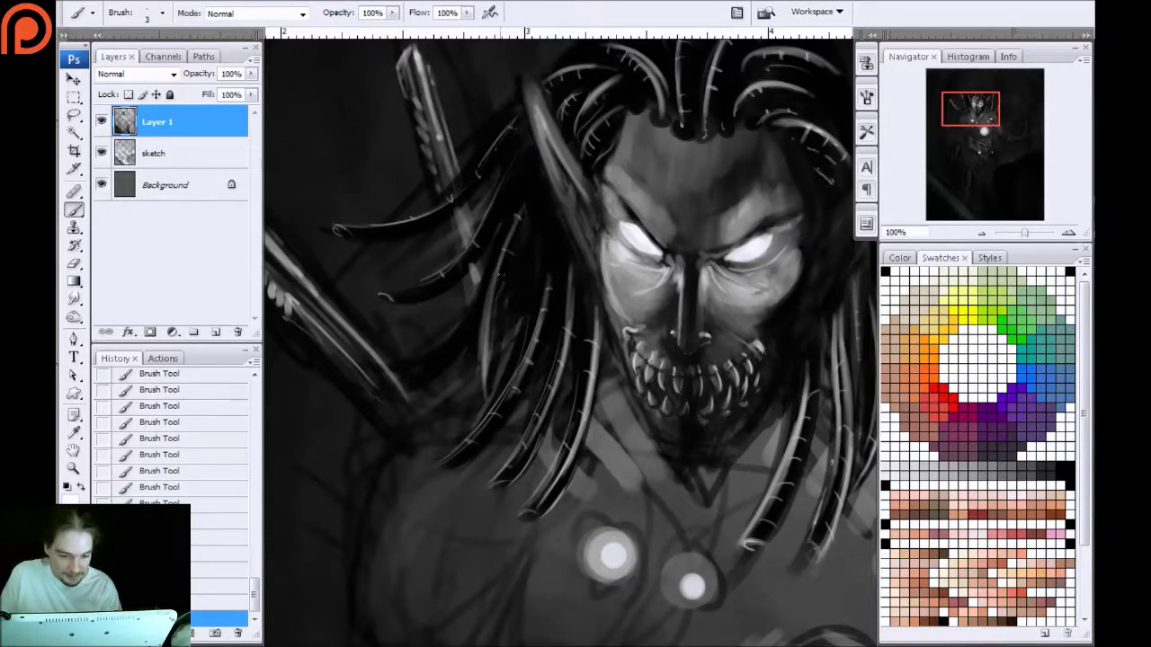
pyautogui.moveTo(524, 253); pyautogui.dragTo(513, 293)
# Paint thin light detail lines on the two shoulder spikes left of the head
pyautogui.moveTo(447, 252); pyautogui.dragTo(456, 216)
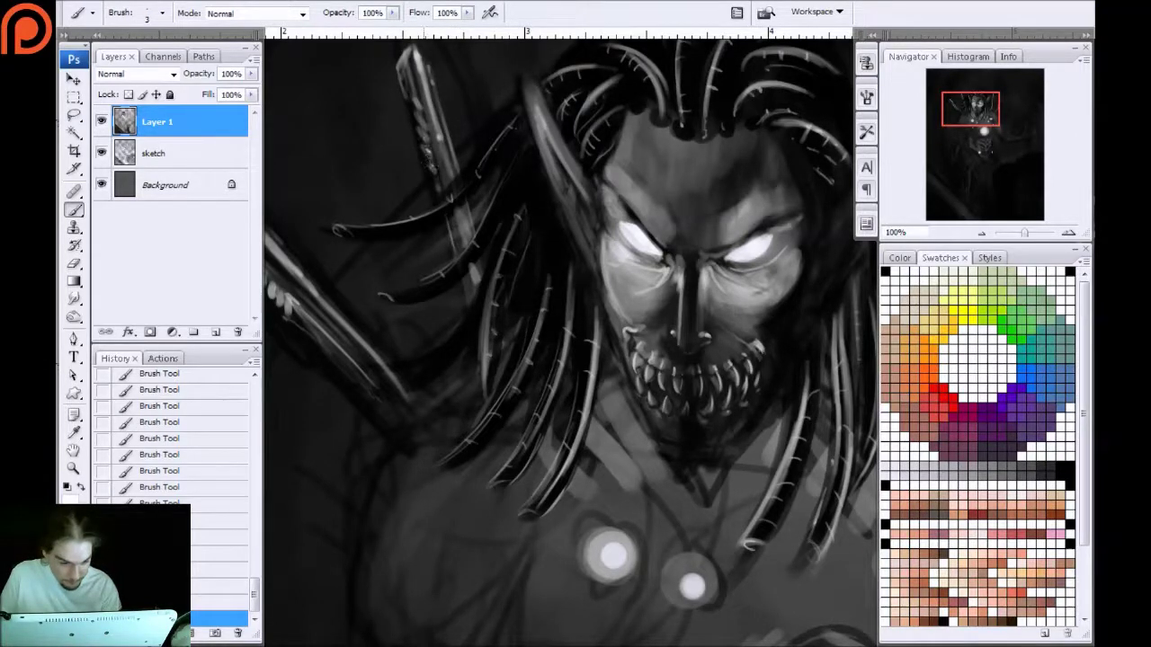
pyautogui.moveTo(415, 61); pyautogui.dragTo(434, 100)
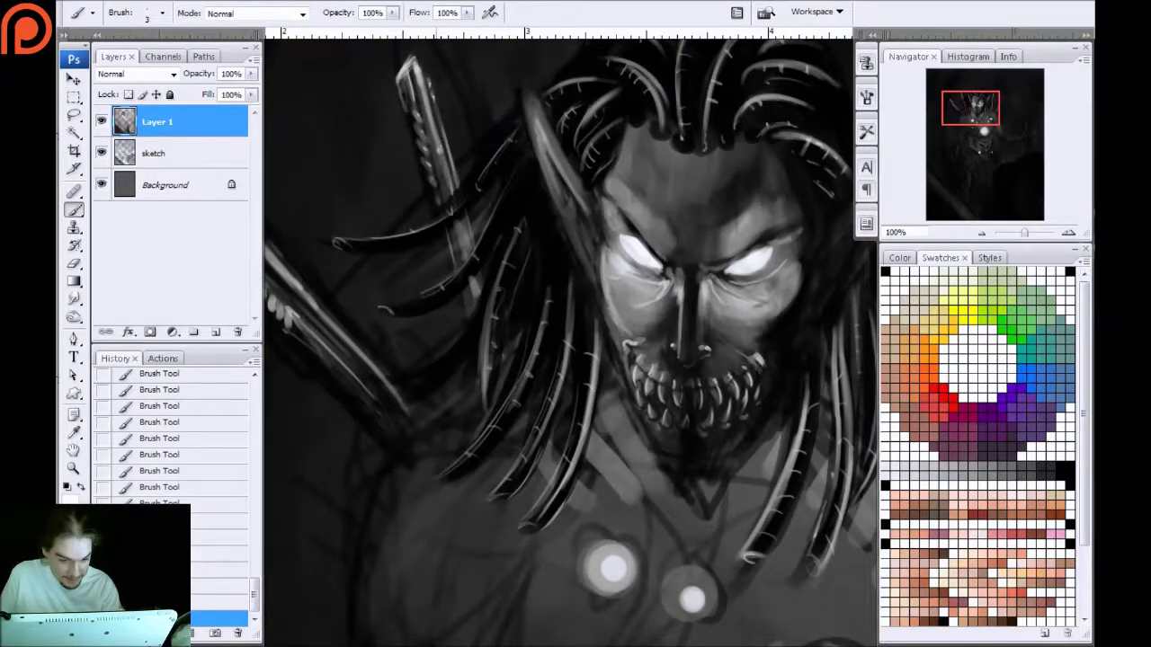
pyautogui.moveTo(330, 325); pyautogui.dragTo(522, 272)
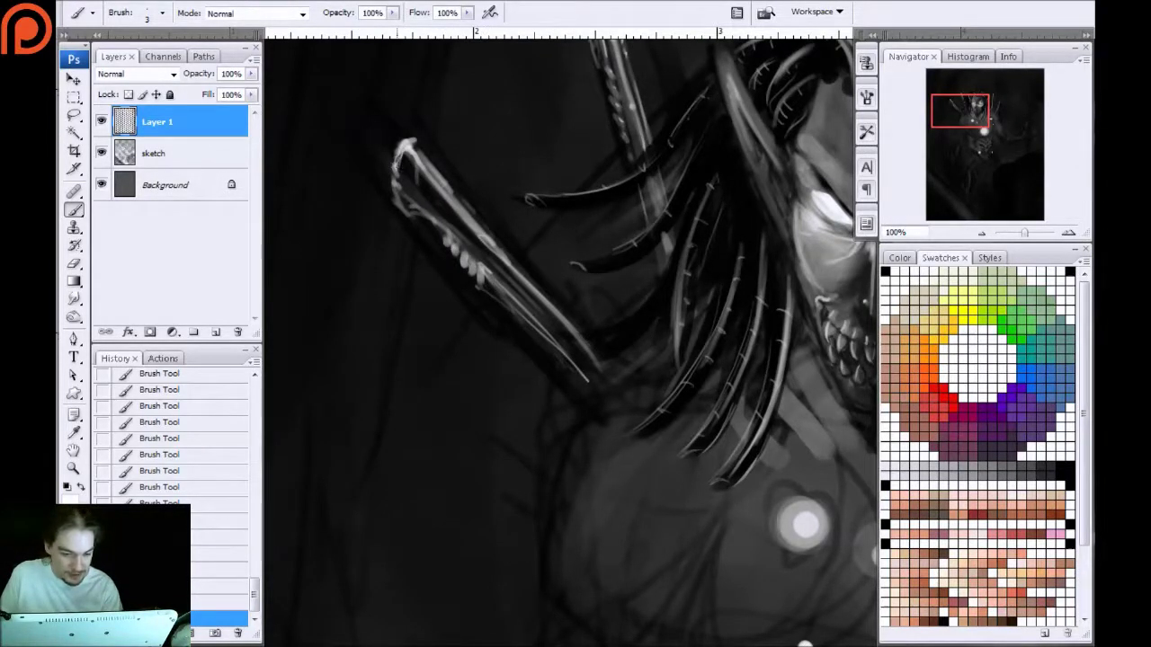
pyautogui.moveTo(401, 174); pyautogui.dragTo(448, 217)
pyautogui.moveTo(403, 167); pyautogui.dragTo(450, 215)
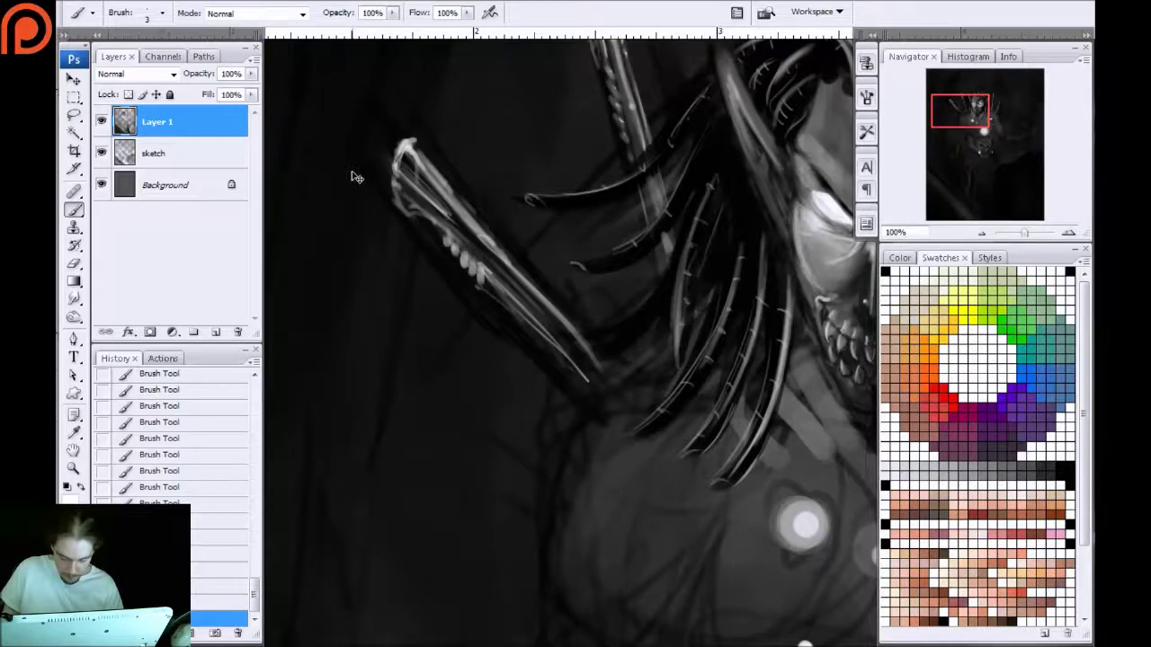
# Shade the cheek and the area around the right eye with gray strokes, using 20 and 30 px brush sizes
pyautogui.hotkey('ctrl', '0')
pyautogui.hotkey('ctrl', '+')
pyautogui.hotkey('ctrl', '+')
pyautogui.hotkey('ctrl', '+')
pyautogui.hotkey('ctrl', '+')
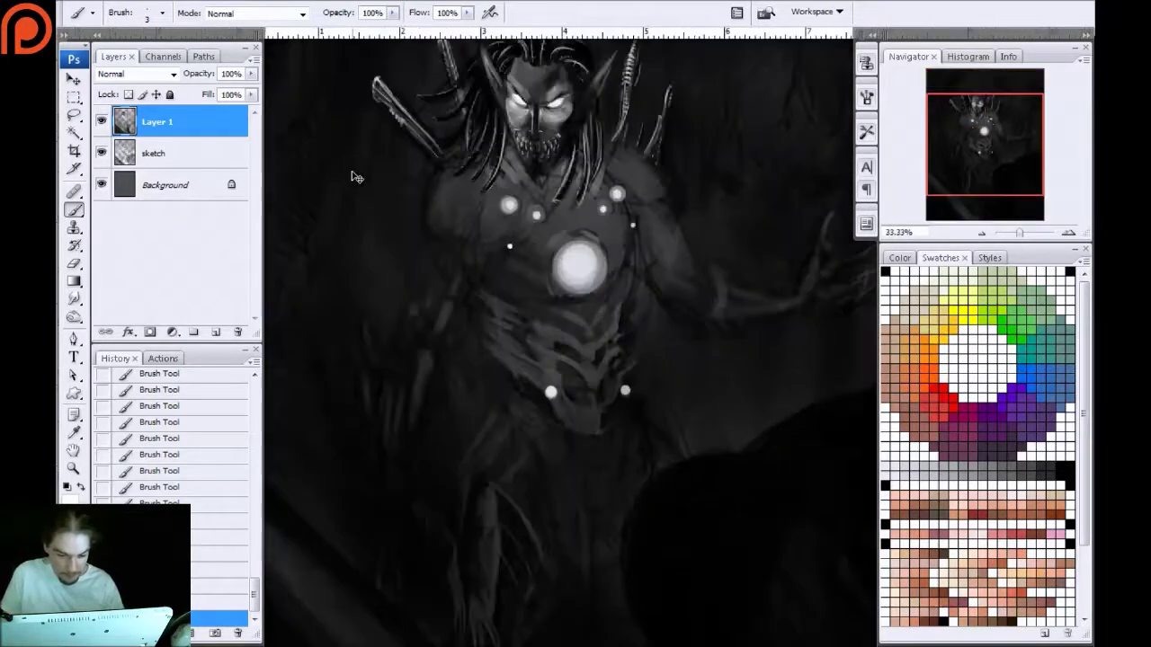
pyautogui.moveTo(365, 149); pyautogui.dragTo(481, 580)
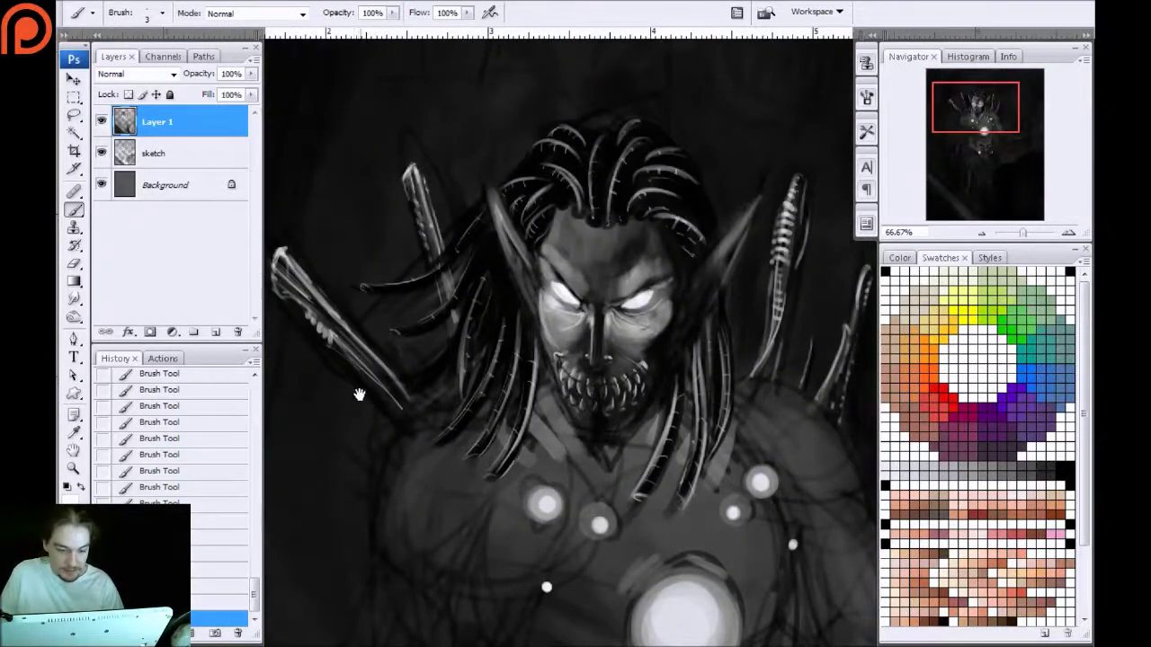
pyautogui.moveTo(360, 396); pyautogui.dragTo(384, 308)
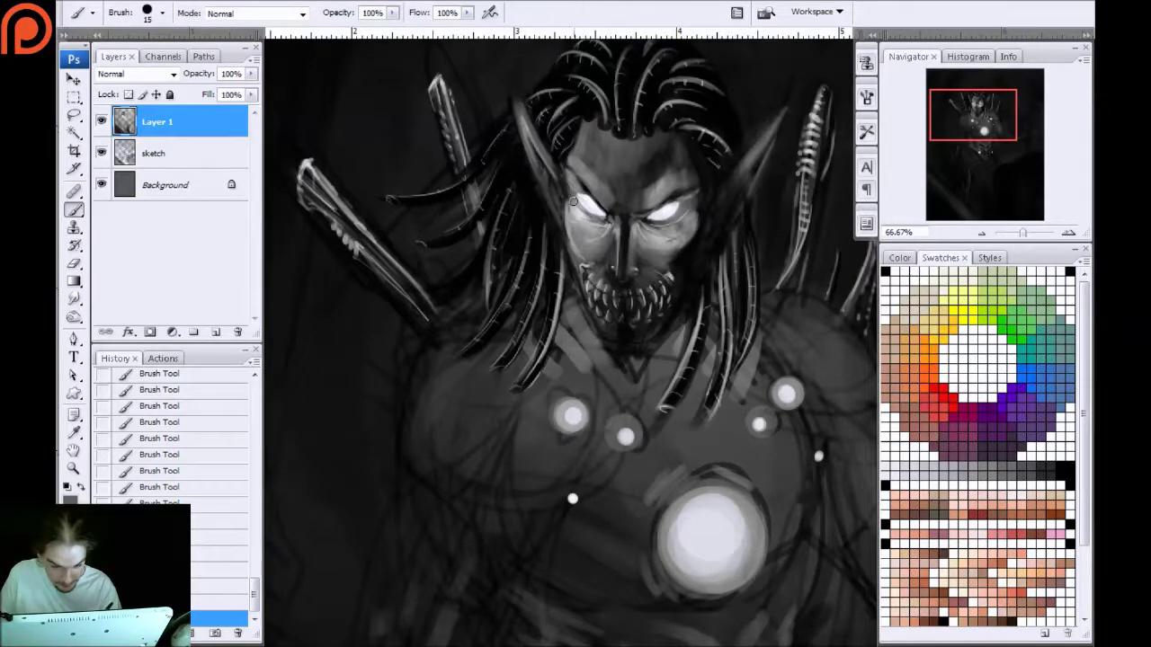
pyautogui.moveTo(679, 232)
pyautogui.mouseDown()
pyautogui.moveTo(662, 251)
pyautogui.moveTo(679, 247)
pyautogui.mouseUp()
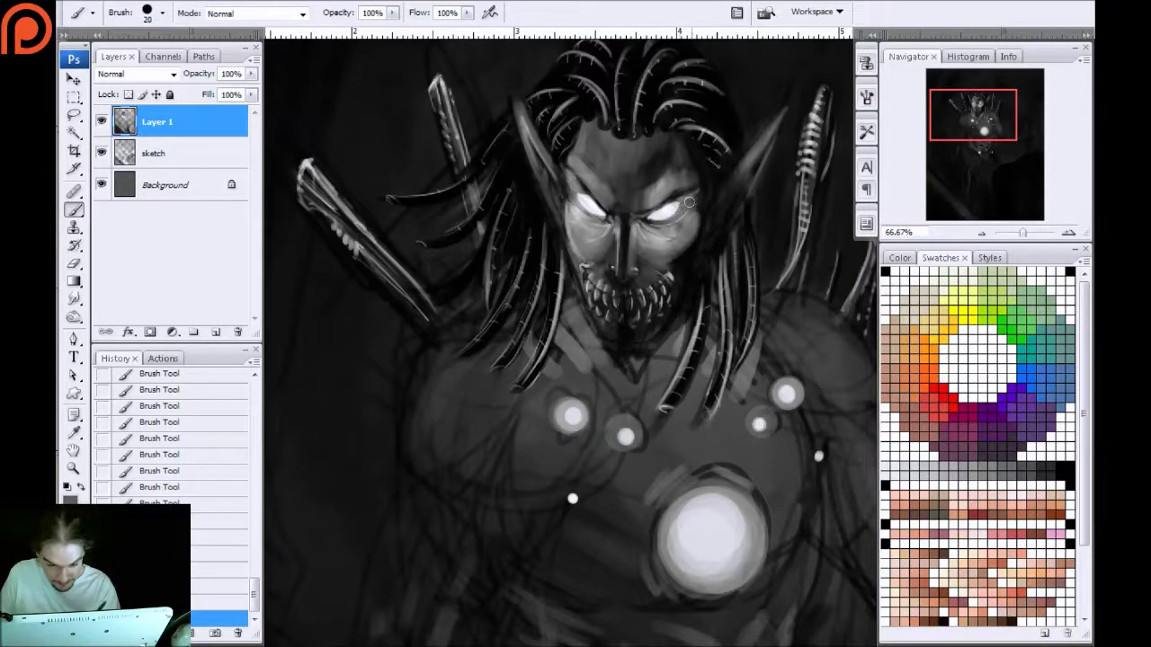
pyautogui.moveTo(670, 244); pyautogui.dragTo(658, 260)
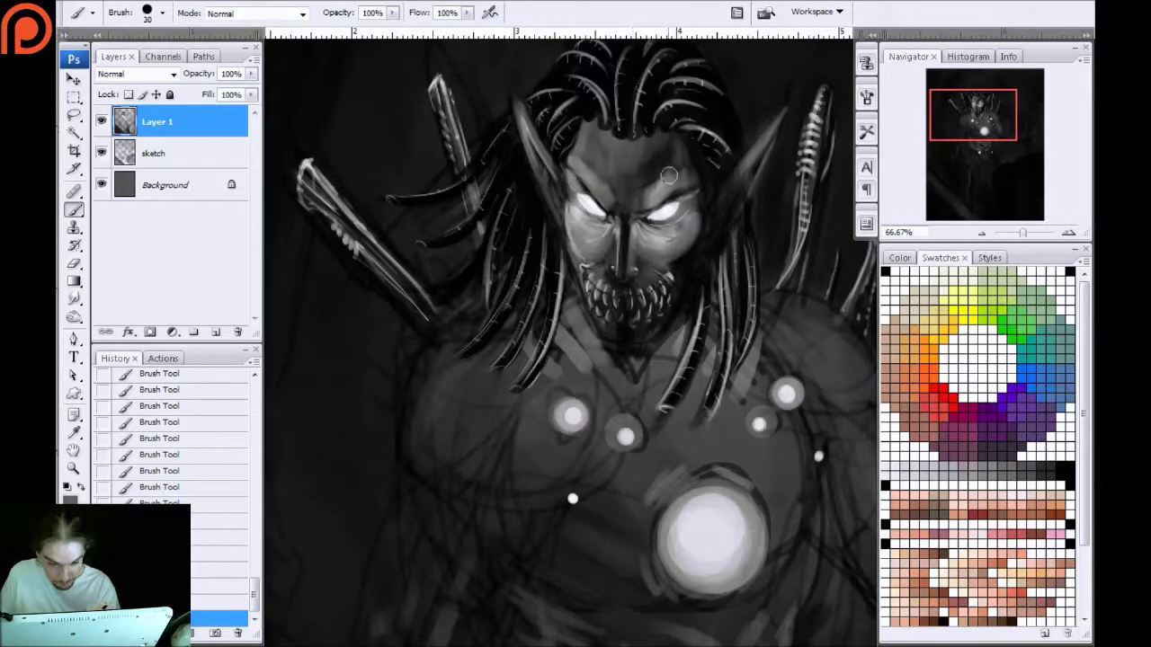
# Darken the strands right of the face, the crown and the left temple with black, using 30 and 45 px brush sizes
pyautogui.moveTo(405, 241)
pyautogui.mouseDown()
pyautogui.moveTo(349, 349)
pyautogui.moveTo(322, 324)
pyautogui.mouseUp()
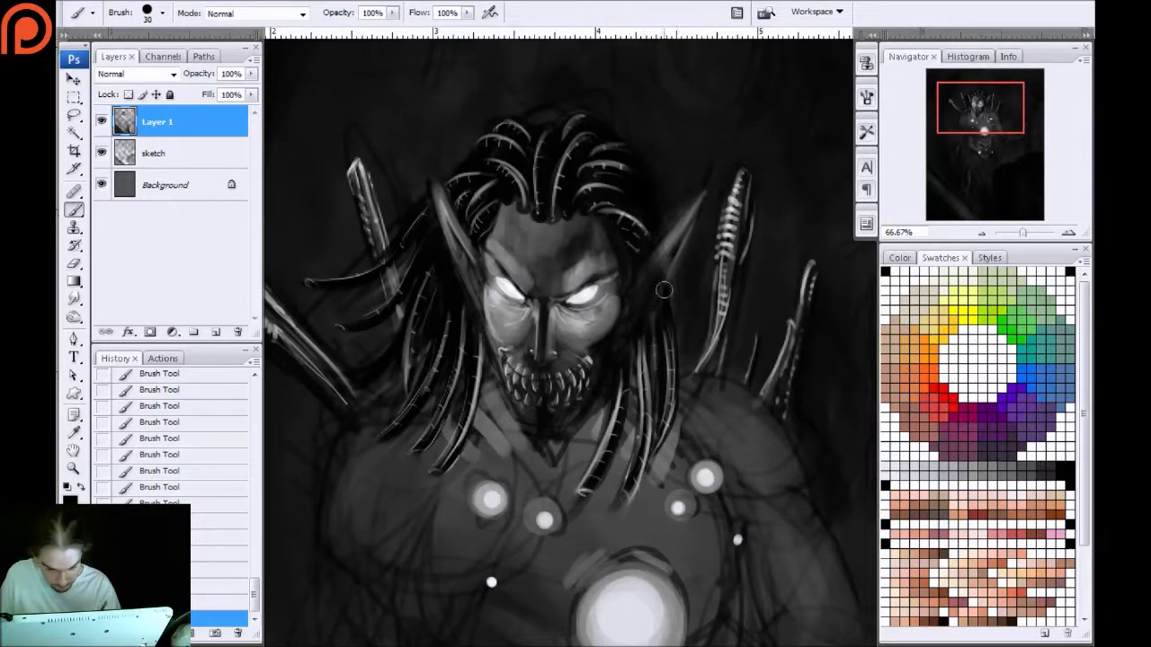
pyautogui.moveTo(662, 435); pyautogui.dragTo(667, 389)
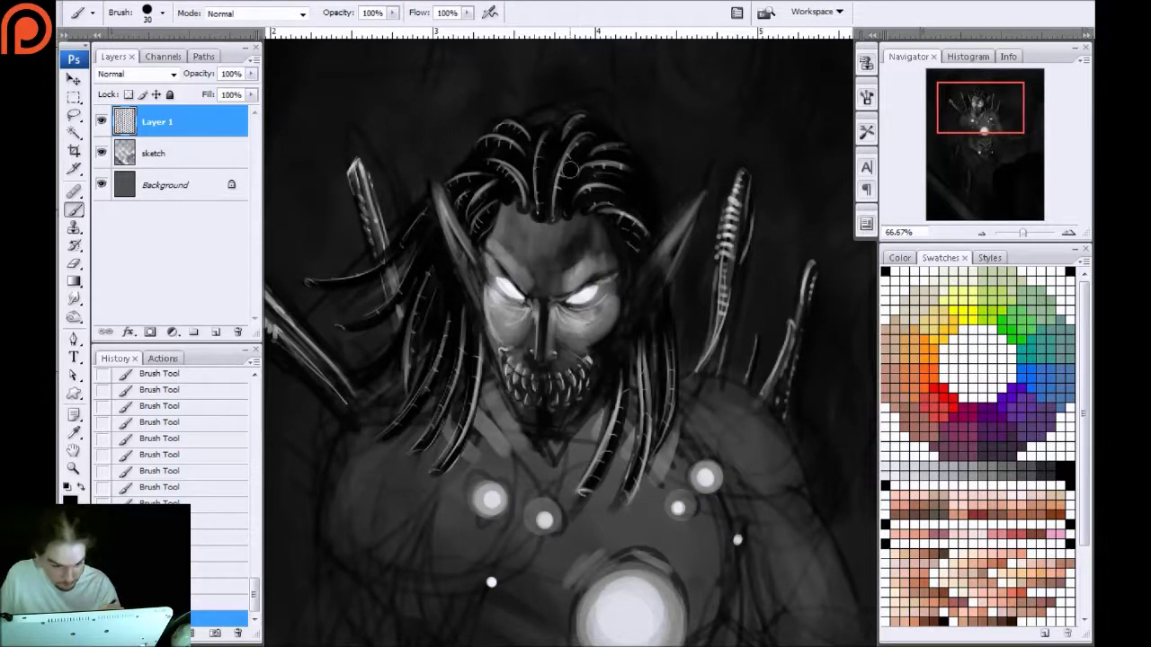
pyautogui.moveTo(555, 189)
pyautogui.mouseDown()
pyautogui.moveTo(551, 214)
pyautogui.moveTo(514, 162)
pyautogui.moveTo(527, 153)
pyautogui.mouseUp()
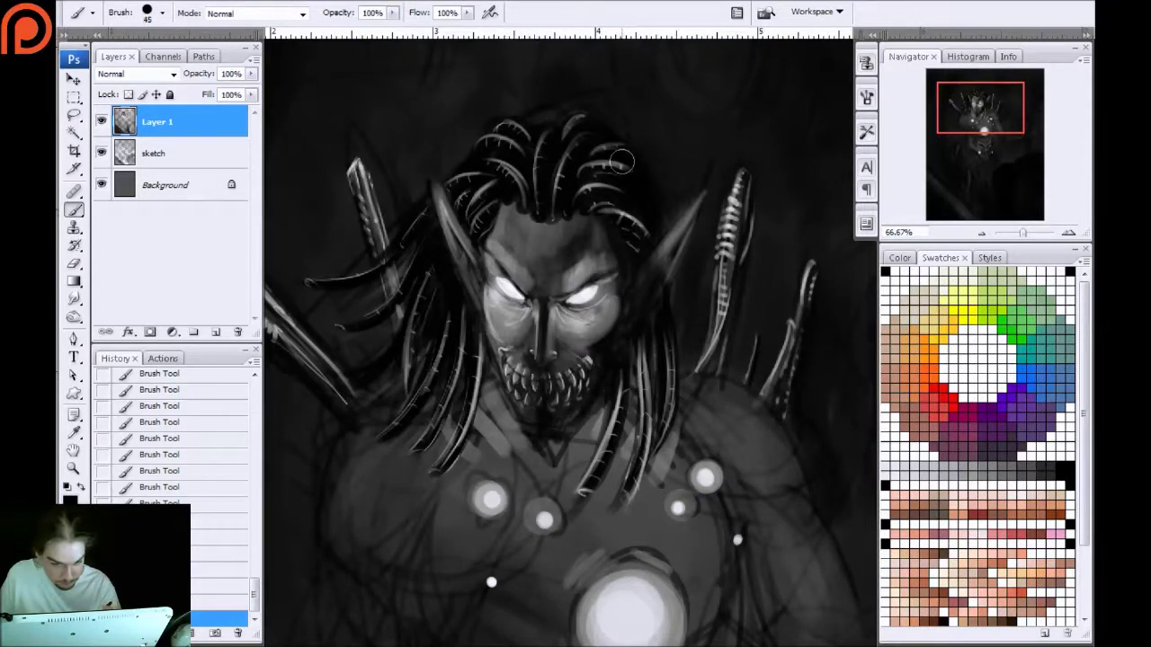
pyautogui.moveTo(463, 180); pyautogui.dragTo(490, 202)
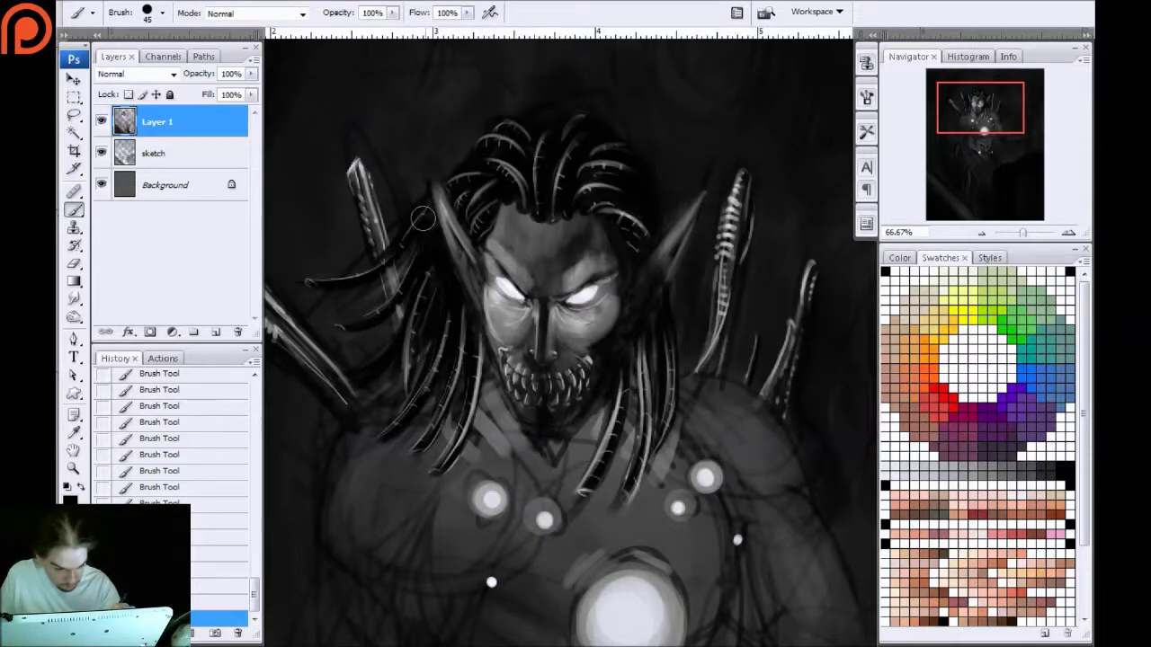
# Darken the area around the left shoulder spikes and the strands behind the left ear, using a 35 px brush
pyautogui.press('[')
pyautogui.press('[')
pyautogui.press('[')
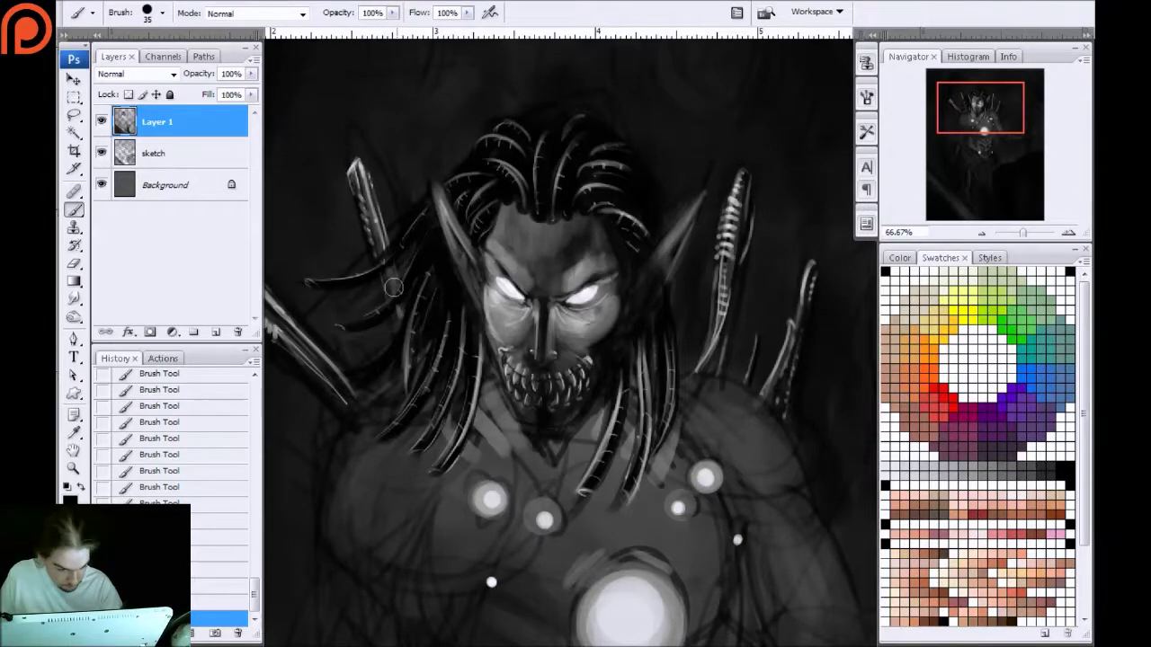
pyautogui.moveTo(379, 214)
pyautogui.mouseDown()
pyautogui.moveTo(362, 157)
pyautogui.moveTo(373, 250)
pyautogui.moveTo(353, 185)
pyautogui.mouseUp()
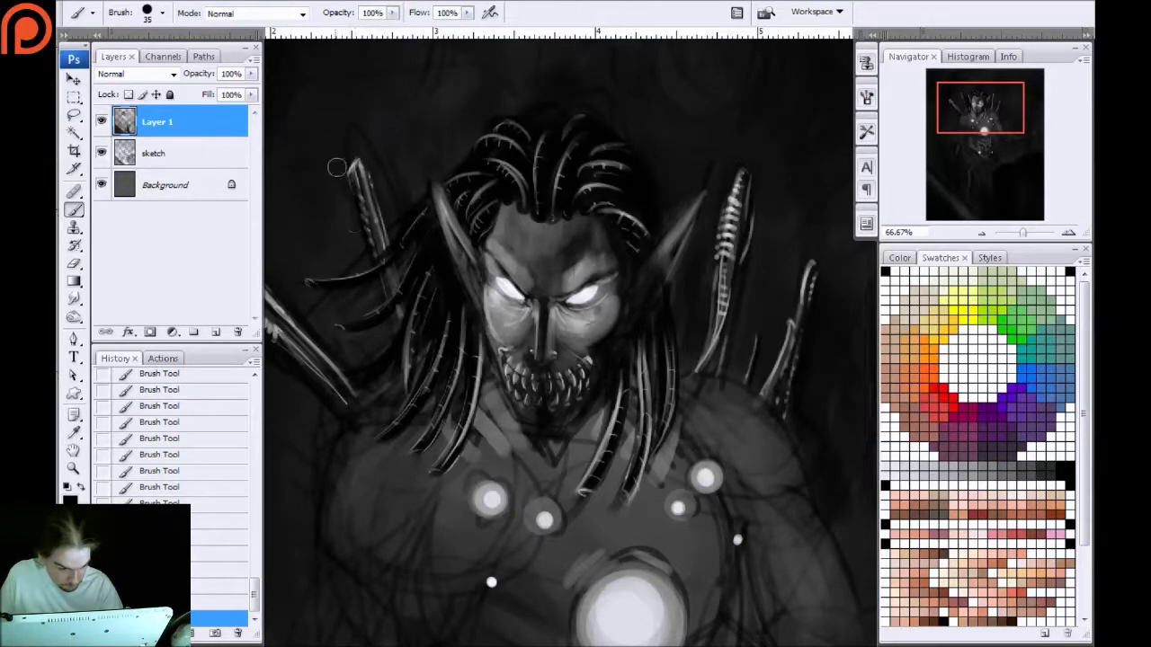
pyautogui.moveTo(329, 367)
pyautogui.mouseDown()
pyautogui.moveTo(476, 318)
pyautogui.moveTo(364, 231)
pyautogui.moveTo(348, 172)
pyautogui.moveTo(439, 307)
pyautogui.moveTo(363, 256)
pyautogui.mouseUp()
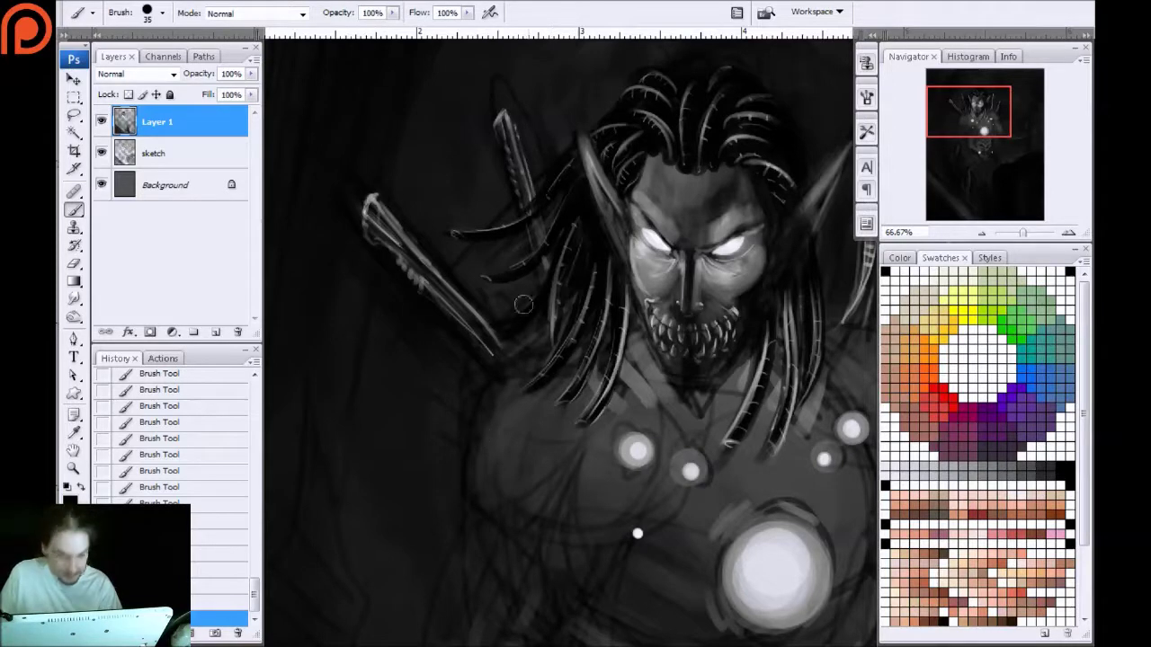
pyautogui.moveTo(597, 289); pyautogui.dragTo(616, 268)
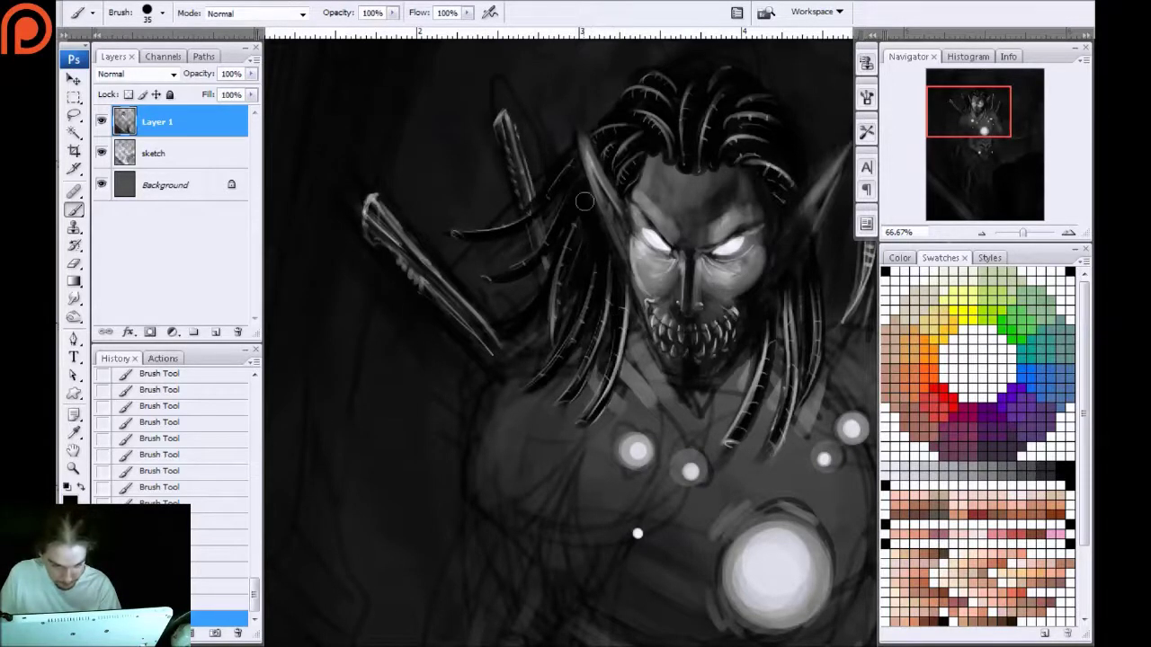
# Darken the lower parts of the right shoulder spikes and the gap between them with black, using 80 and 125 px brush sizes
pyautogui.hotkey('ctrl', '-')
pyautogui.hotkey('ctrl', '-')
pyautogui.hotkey('ctrl', '-')
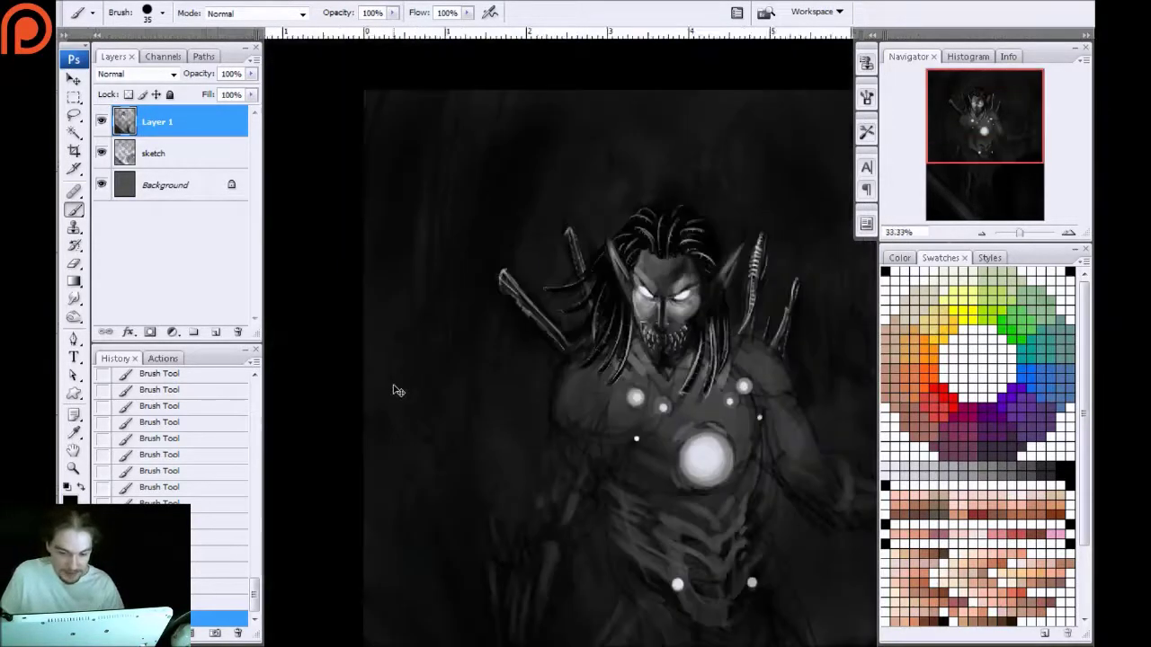
pyautogui.hotkey('ctrl', '+')
pyautogui.hotkey('ctrl', '+')
pyautogui.moveTo(438, 423); pyautogui.dragTo(224, 405)
pyautogui.moveTo(594, 139)
pyautogui.mouseDown()
pyautogui.moveTo(576, 218)
pyautogui.moveTo(599, 120)
pyautogui.moveTo(575, 254)
pyautogui.mouseUp()
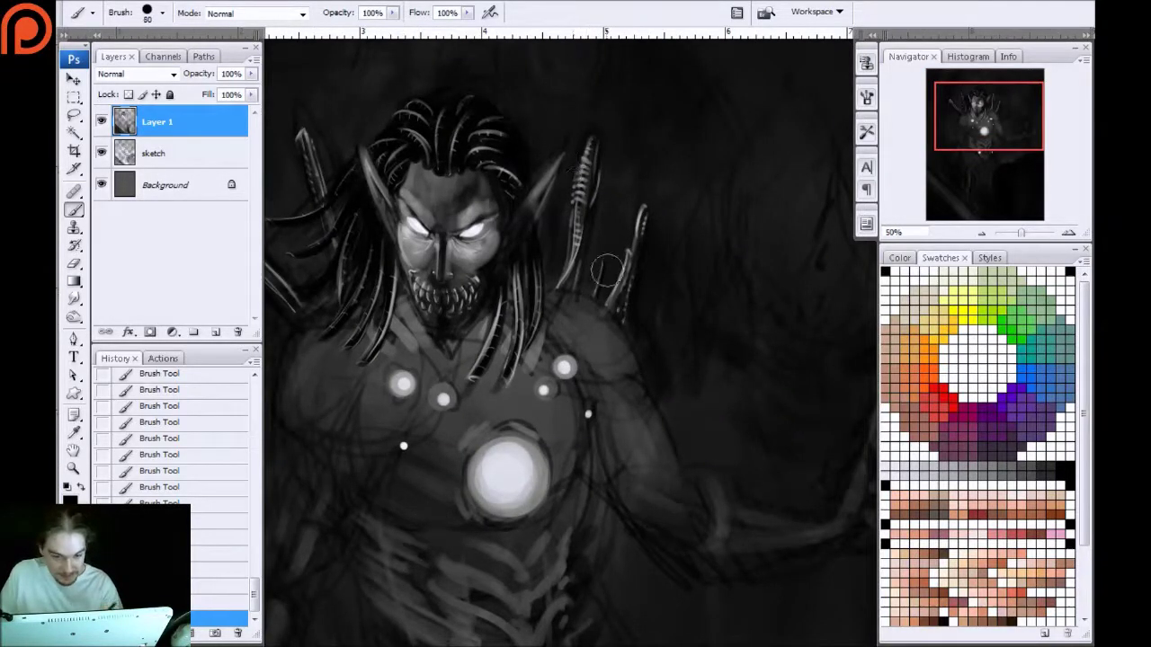
pyautogui.press(']')
pyautogui.press(']')
pyautogui.press(']')
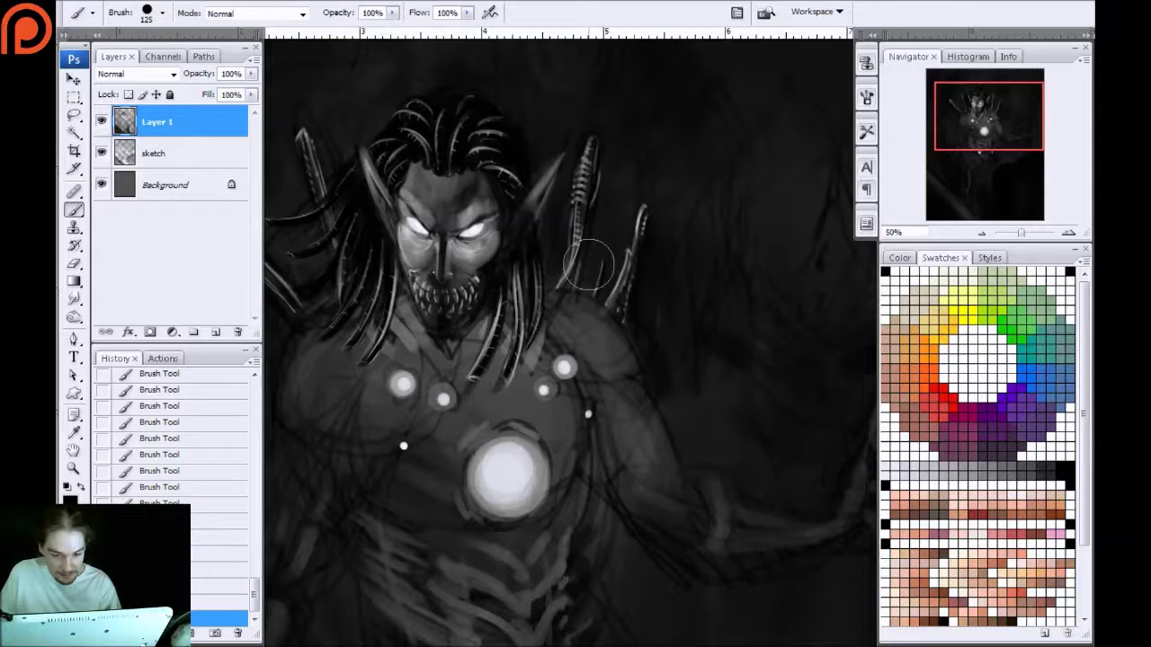
pyautogui.moveTo(637, 268)
pyautogui.mouseDown()
pyautogui.moveTo(624, 294)
pyautogui.moveTo(598, 244)
pyautogui.moveTo(634, 284)
pyautogui.moveTo(625, 307)
pyautogui.moveTo(623, 265)
pyautogui.mouseUp()
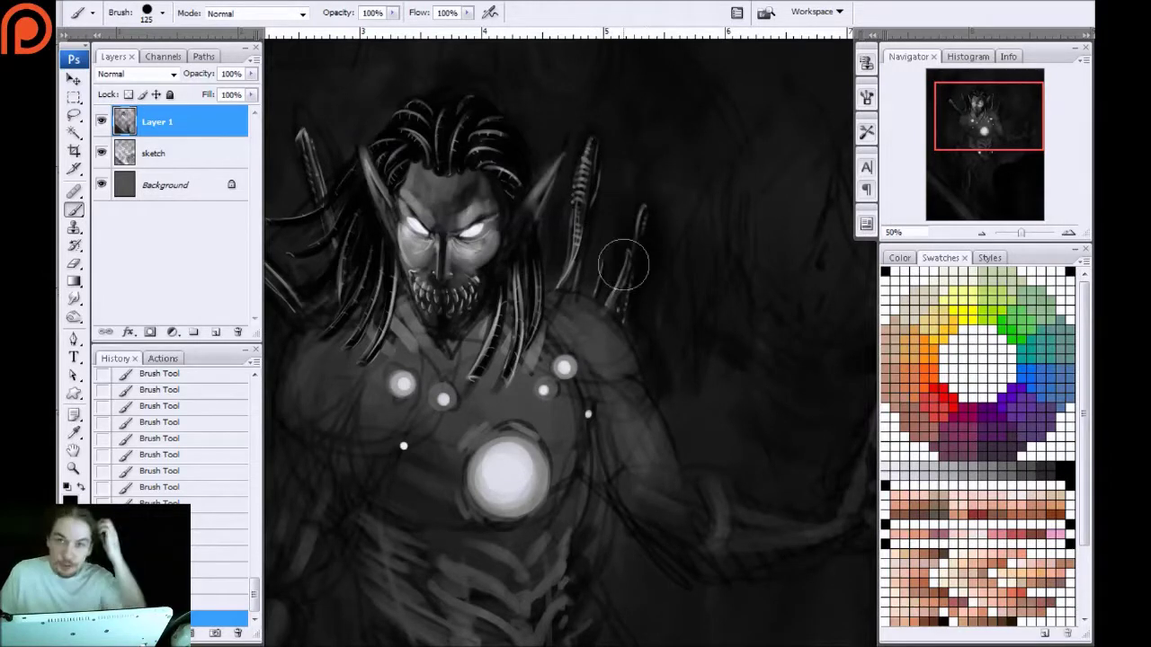
# Darken the left shoulder spikes and the outward-sweeping strands beside them with black, using a 125 px brush
pyautogui.press('space')
pyautogui.moveTo(410, 435)
pyautogui.mouseDown()
pyautogui.moveTo(467, 414)
pyautogui.moveTo(643, 396)
pyautogui.moveTo(461, 449)
pyautogui.mouseUp()
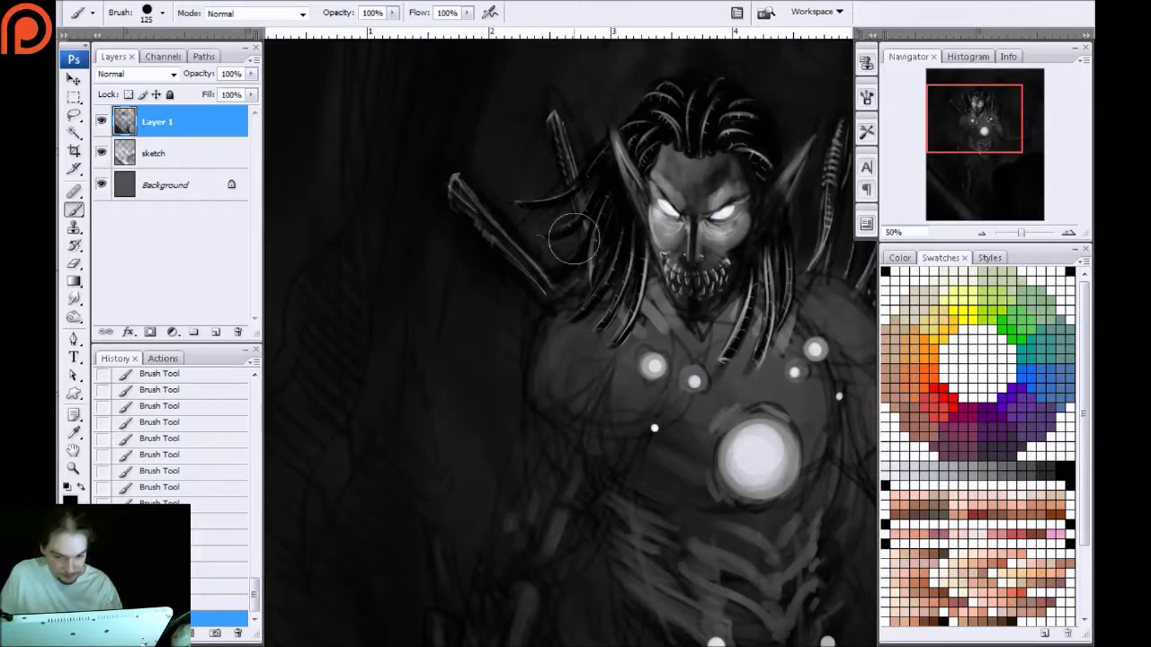
pyautogui.hotkey('ctrl', '-')
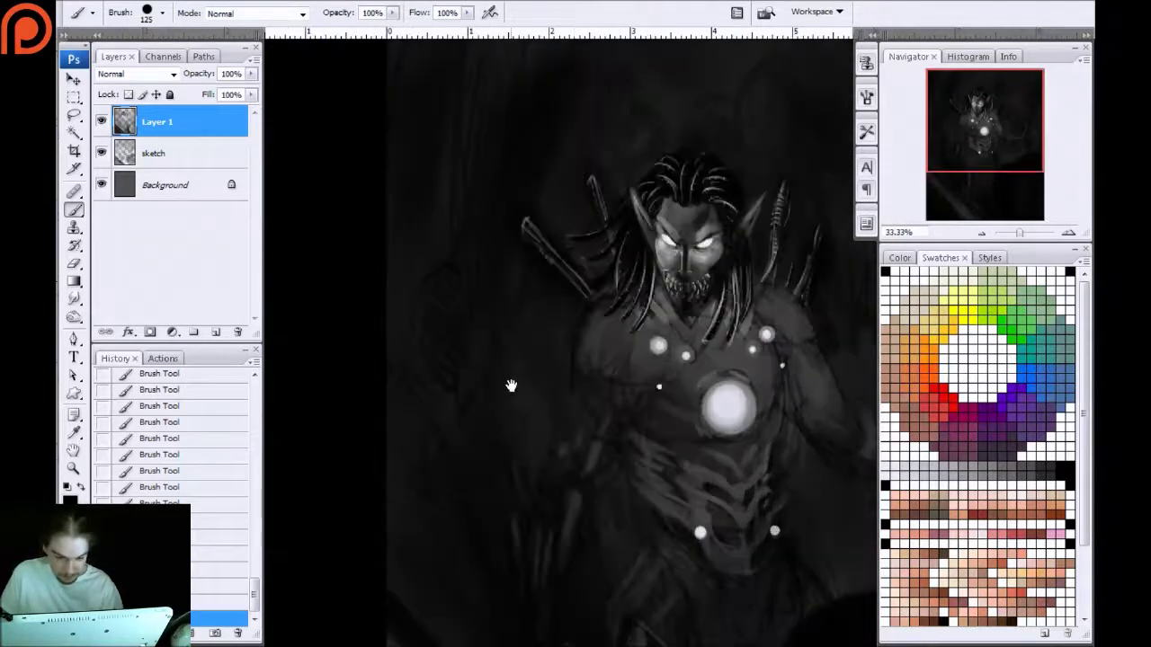
pyautogui.hotkey('ctrl', '+')
pyautogui.hotkey('ctrl', '+')
pyautogui.hotkey('ctrl', '+')
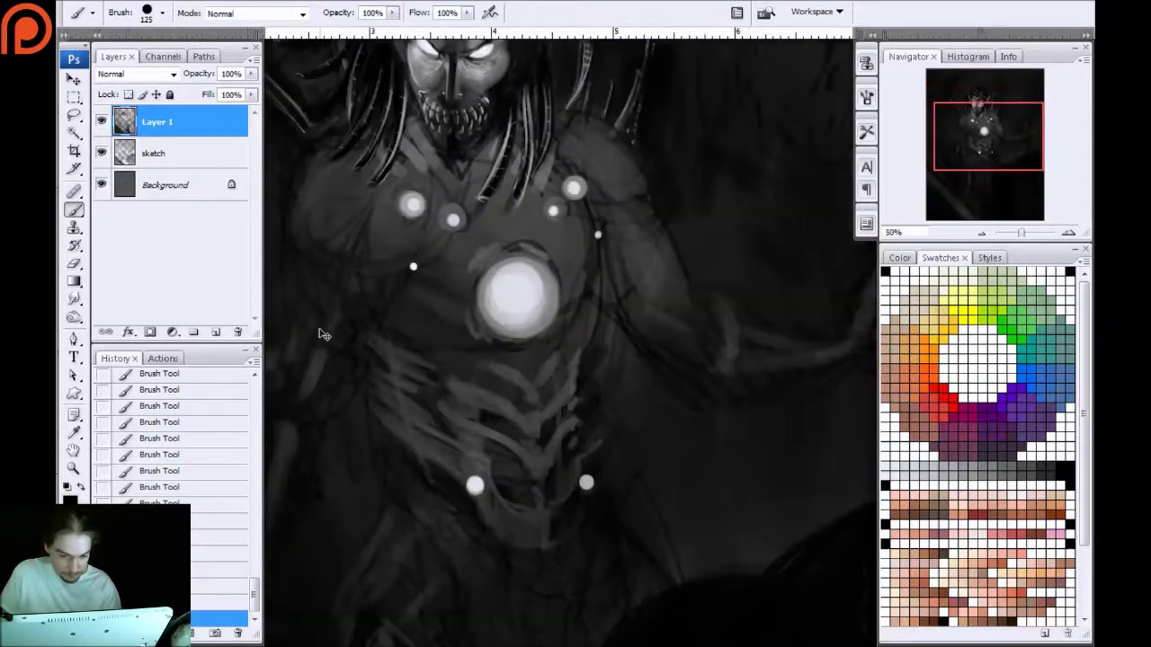
# Darken the left side of the neck beside the jaw with black, using a 35 px brush
pyautogui.moveTo(333, 367); pyautogui.dragTo(500, 416)
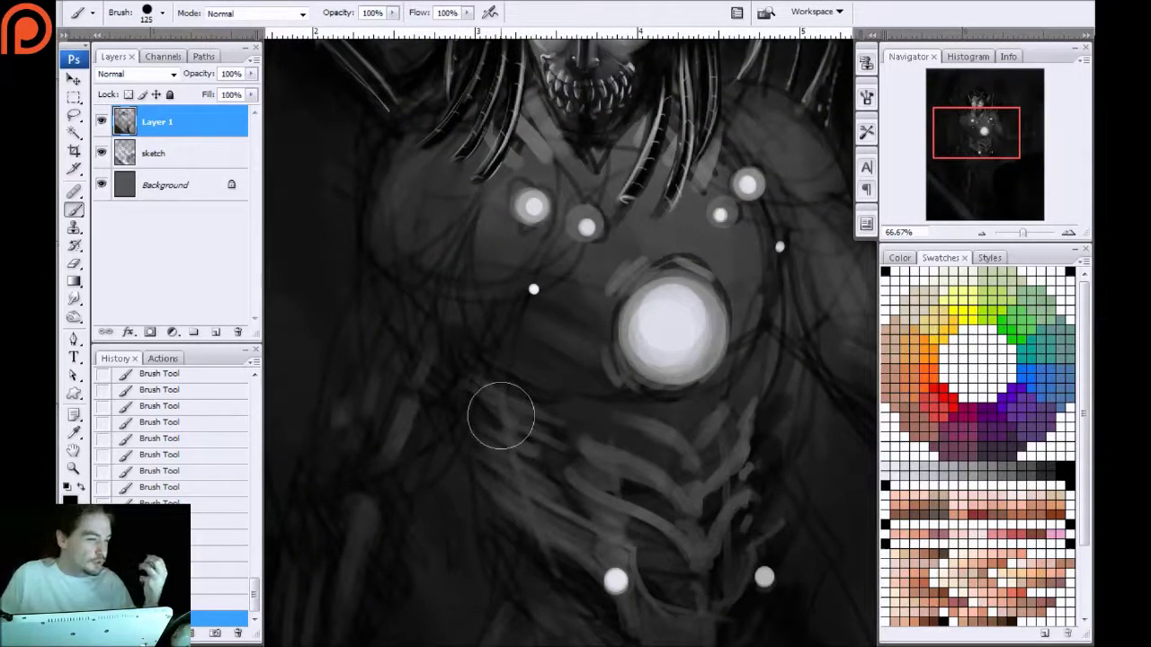
pyautogui.moveTo(374, 270); pyautogui.dragTo(383, 342)
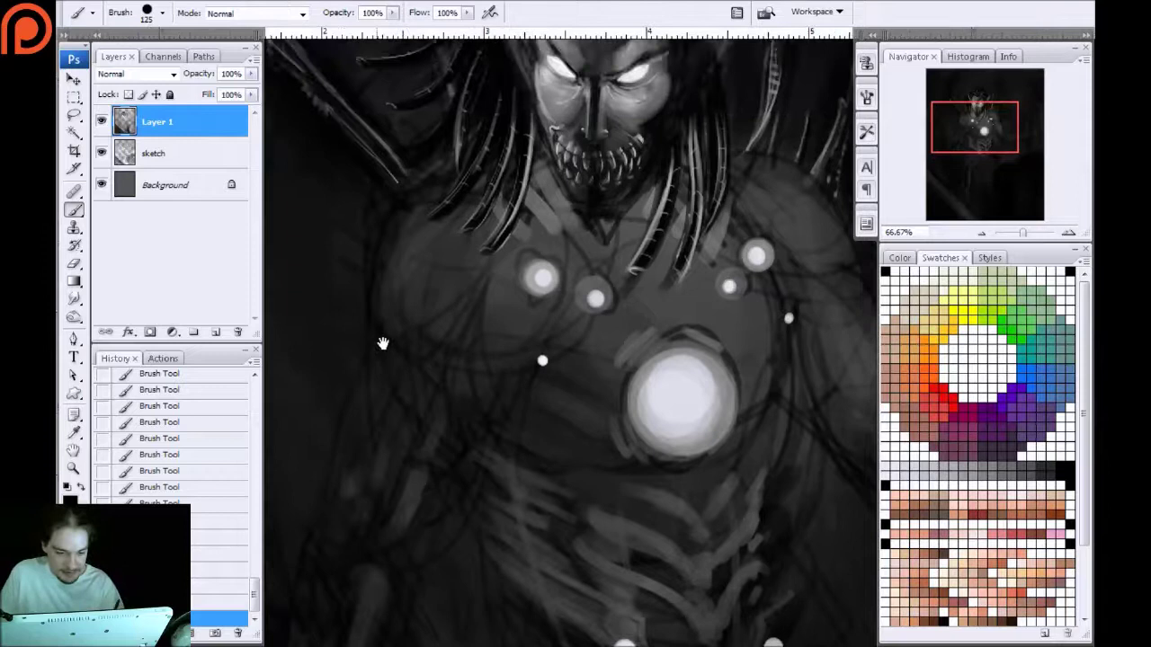
pyautogui.moveTo(482, 232); pyautogui.dragTo(423, 287)
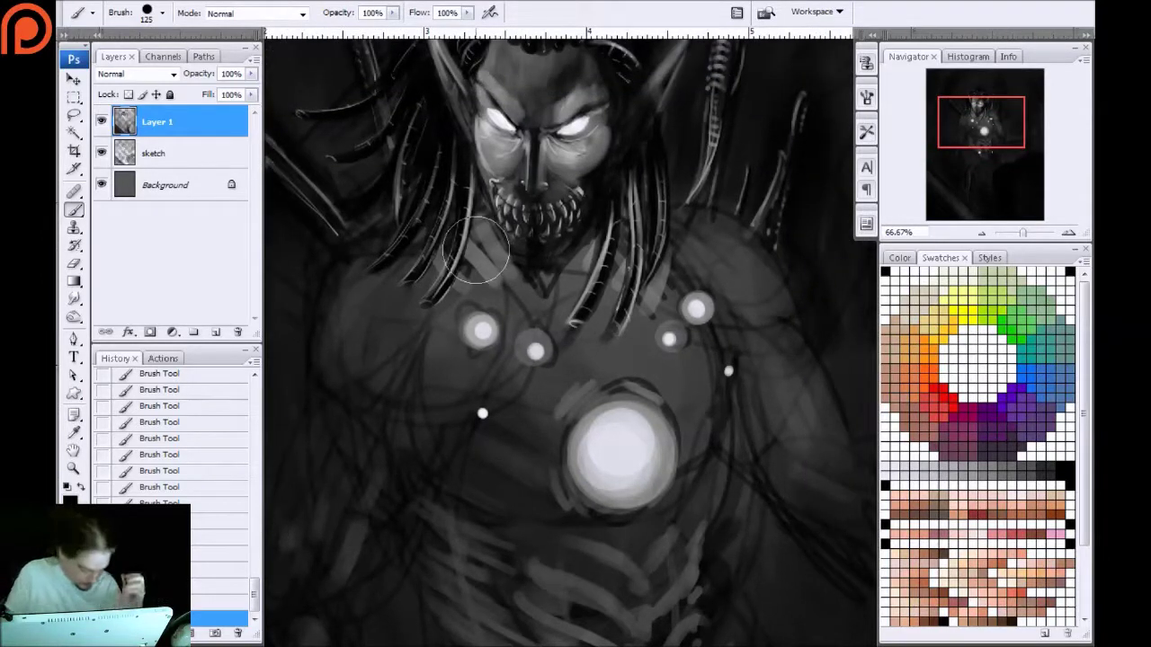
pyautogui.press('[')
pyautogui.press('[')
pyautogui.press('[')
pyautogui.press('[')
pyautogui.press('[')
pyautogui.press('[')
pyautogui.press('[')
pyautogui.press('[')
pyautogui.press('[')
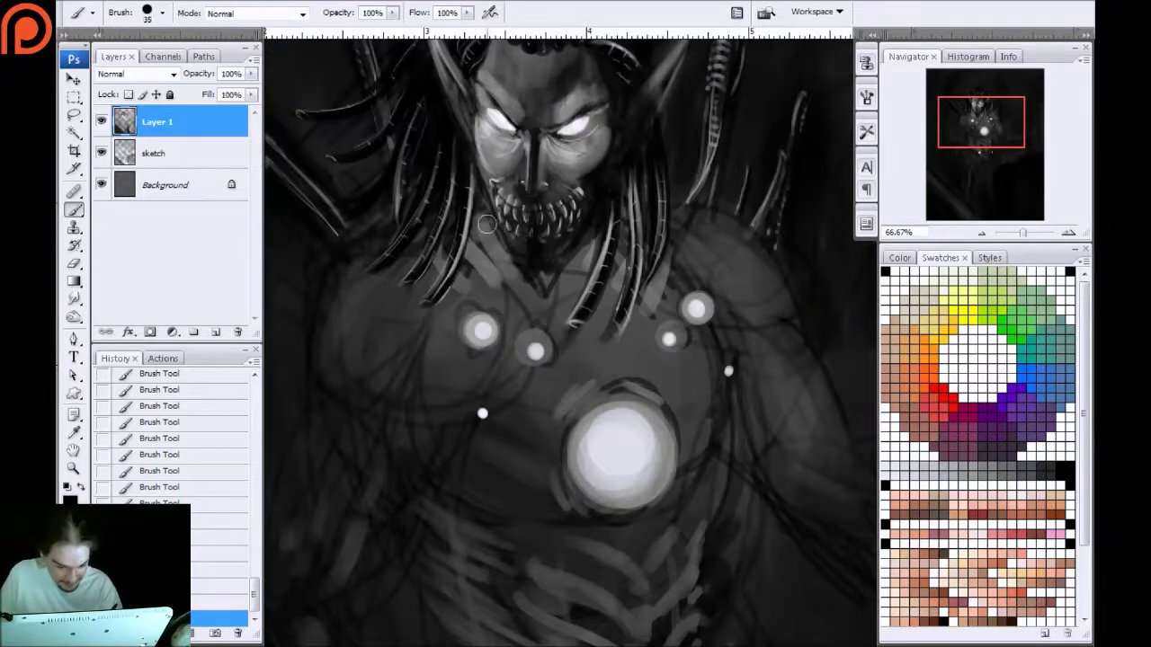
pyautogui.moveTo(481, 207); pyautogui.dragTo(500, 284)
pyautogui.moveTo(490, 227)
pyautogui.mouseDown()
pyautogui.moveTo(503, 289)
pyautogui.moveTo(486, 295)
pyautogui.moveTo(470, 199)
pyautogui.mouseUp()
# Darken the throat below the chin and the gaps around the right hair strands with black
pyautogui.moveTo(591, 236)
pyautogui.mouseDown()
pyautogui.moveTo(568, 298)
pyautogui.moveTo(570, 270)
pyautogui.moveTo(572, 299)
pyautogui.mouseUp()
pyautogui.moveTo(622, 239); pyautogui.dragTo(619, 287)
pyautogui.moveTo(628, 227); pyautogui.dragTo(627, 260)
pyautogui.moveTo(682, 226)
pyautogui.mouseDown()
pyautogui.moveTo(675, 263)
pyautogui.moveTo(678, 233)
pyautogui.mouseUp()
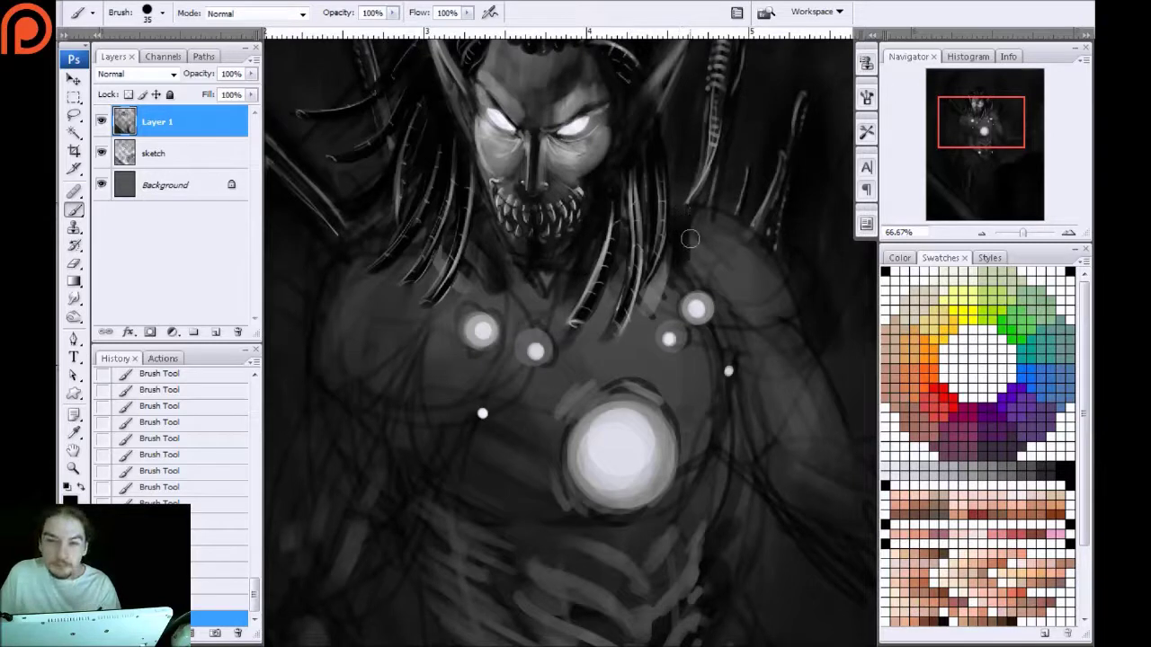
pyautogui.moveTo(624, 235)
pyautogui.mouseDown()
pyautogui.moveTo(620, 286)
pyautogui.moveTo(621, 257)
pyautogui.moveTo(543, 298)
pyautogui.moveTo(583, 241)
pyautogui.moveTo(535, 279)
pyautogui.moveTo(561, 278)
pyautogui.moveTo(514, 265)
pyautogui.moveTo(528, 279)
pyautogui.moveTo(488, 222)
pyautogui.moveTo(557, 283)
pyautogui.moveTo(464, 231)
pyautogui.moveTo(463, 281)
pyautogui.mouseUp()
pyautogui.moveTo(453, 231); pyautogui.dragTo(439, 270)
# Darken the left shoulder and the chest beside the hair tips, using 50 and 70 px brush sizes
pyautogui.press(']')
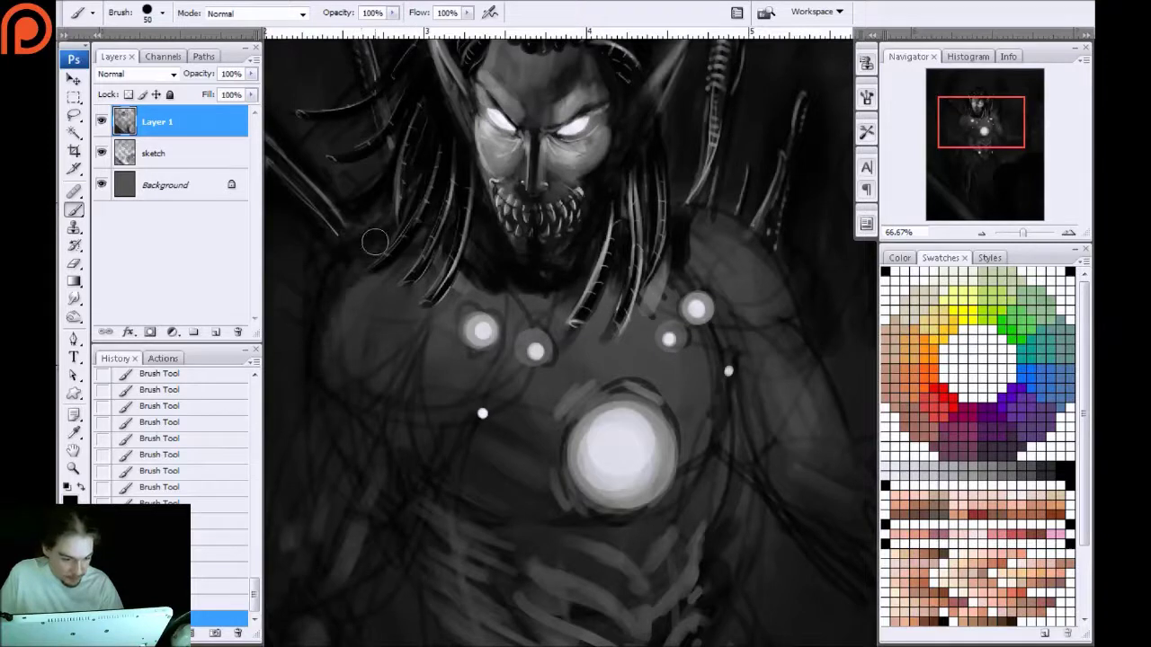
pyautogui.press(']')
pyautogui.press(']')
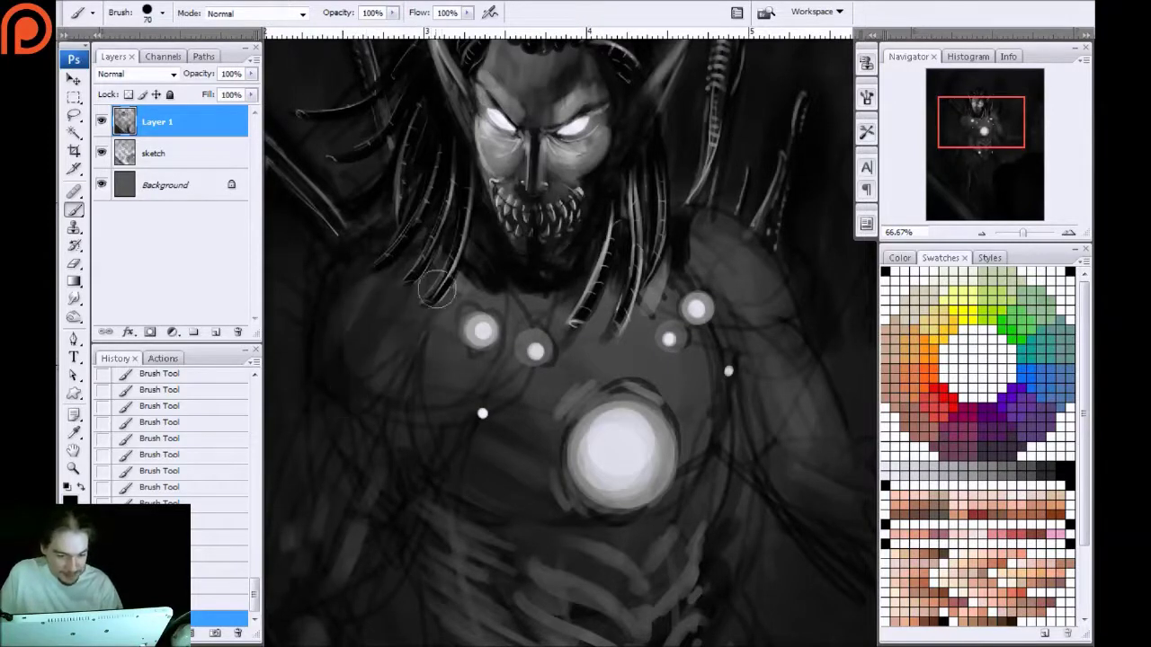
pyautogui.moveTo(552, 338); pyautogui.dragTo(414, 297)
# Darken the right shoulder and the right upper arm down to the elbow, using a 70 px brush
pyautogui.moveTo(547, 198)
pyautogui.mouseDown()
pyautogui.moveTo(624, 300)
pyautogui.moveTo(590, 188)
pyautogui.moveTo(534, 164)
pyautogui.moveTo(623, 348)
pyautogui.mouseUp()
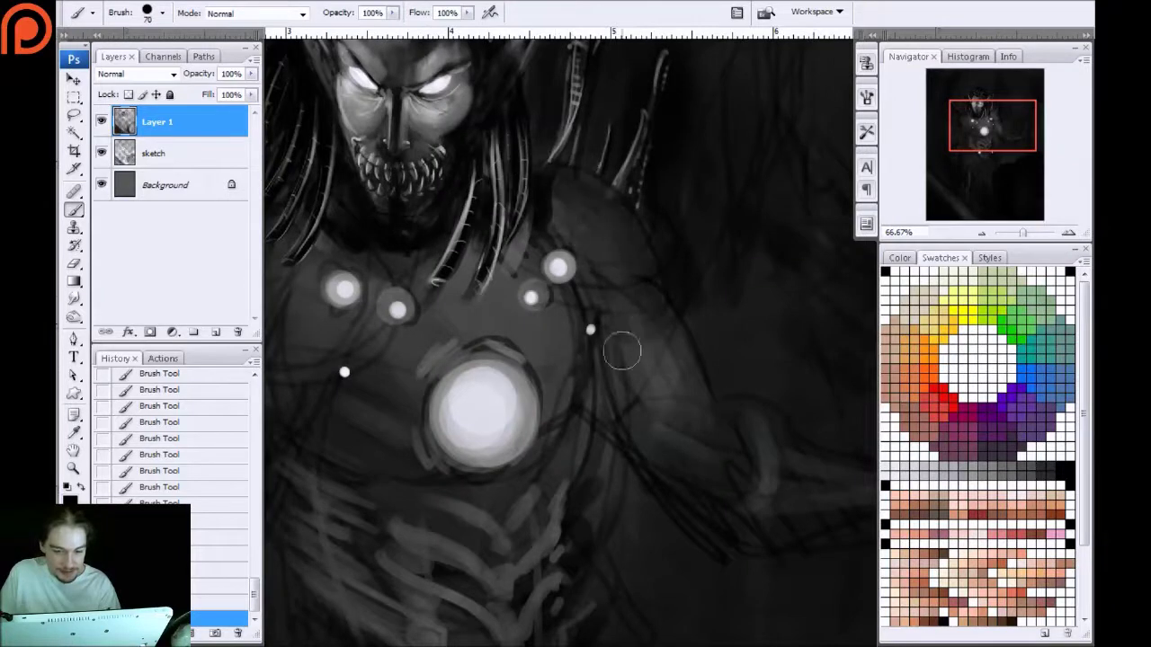
pyautogui.moveTo(581, 410); pyautogui.dragTo(498, 297)
pyautogui.moveTo(576, 245); pyautogui.dragTo(612, 313)
pyautogui.moveTo(596, 202); pyautogui.dragTo(609, 275)
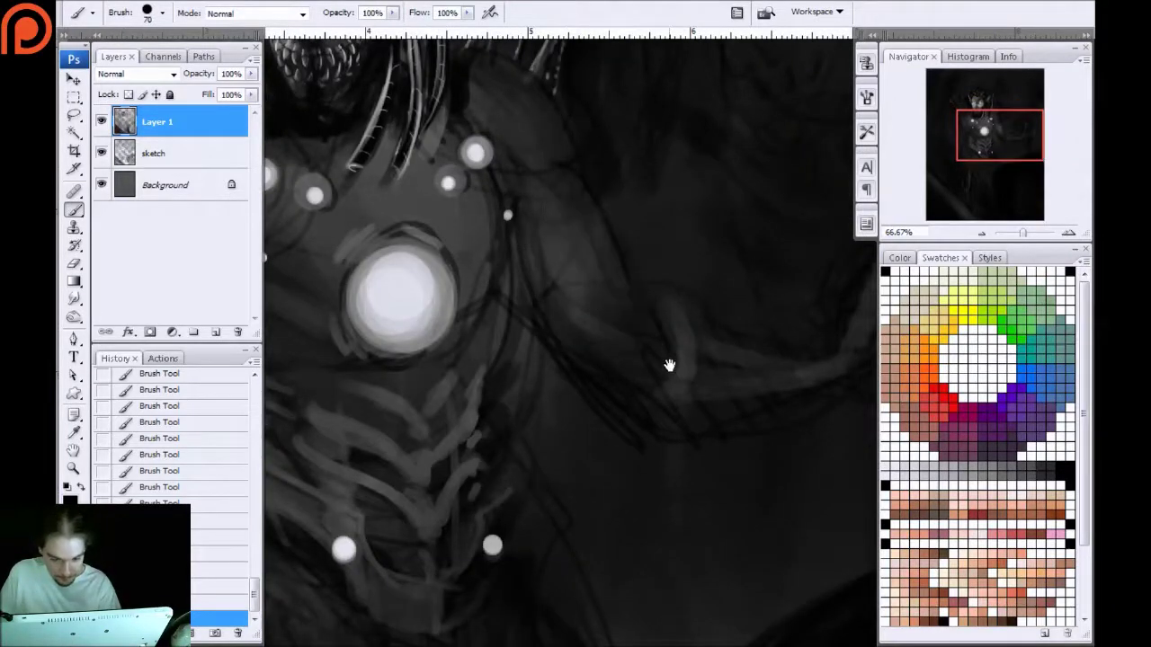
pyautogui.moveTo(684, 369); pyautogui.dragTo(479, 282)
pyautogui.moveTo(555, 272); pyautogui.dragTo(620, 273)
pyautogui.moveTo(414, 276); pyautogui.dragTo(682, 366)
pyautogui.moveTo(431, 372); pyautogui.dragTo(552, 402)
# Deepen the shadows on the right arm, the chest and the left arm, varying the brush size up to 80 px
pyautogui.press('[')
pyautogui.press('[')
pyautogui.press('[')
pyautogui.moveTo(565, 192); pyautogui.dragTo(588, 168)
pyautogui.moveTo(584, 225); pyautogui.dragTo(625, 139)
pyautogui.press(']')
pyautogui.press(']')
pyautogui.moveTo(673, 288)
pyautogui.mouseDown()
pyautogui.moveTo(702, 293)
pyautogui.moveTo(653, 322)
pyautogui.moveTo(642, 198)
pyautogui.mouseUp()
pyautogui.moveTo(735, 270); pyautogui.dragTo(771, 310)
pyautogui.moveTo(390, 190)
pyautogui.mouseDown()
pyautogui.moveTo(385, 245)
pyautogui.moveTo(439, 235)
pyautogui.moveTo(423, 259)
pyautogui.mouseUp()
pyautogui.moveTo(505, 295); pyautogui.dragTo(494, 373)
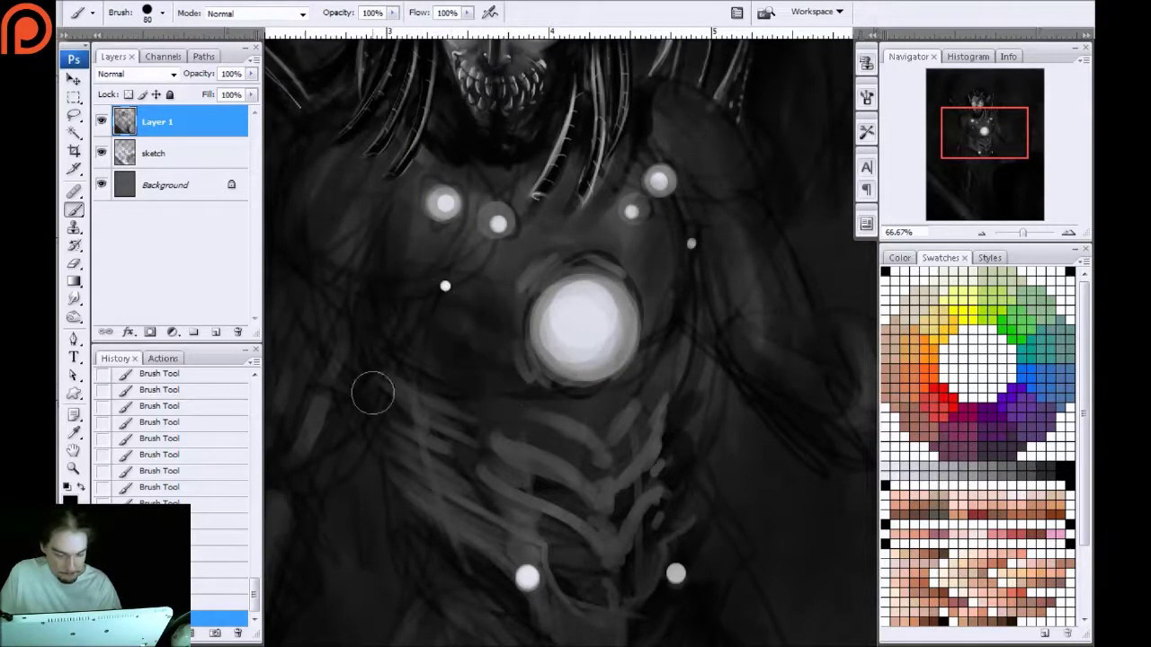
# Darken the waist, the legs and the background below the right arm with black, using a 125 px brush
pyautogui.scroll(-3, 372, 393)
pyautogui.press(']')
pyautogui.press(']')
pyautogui.press(']')
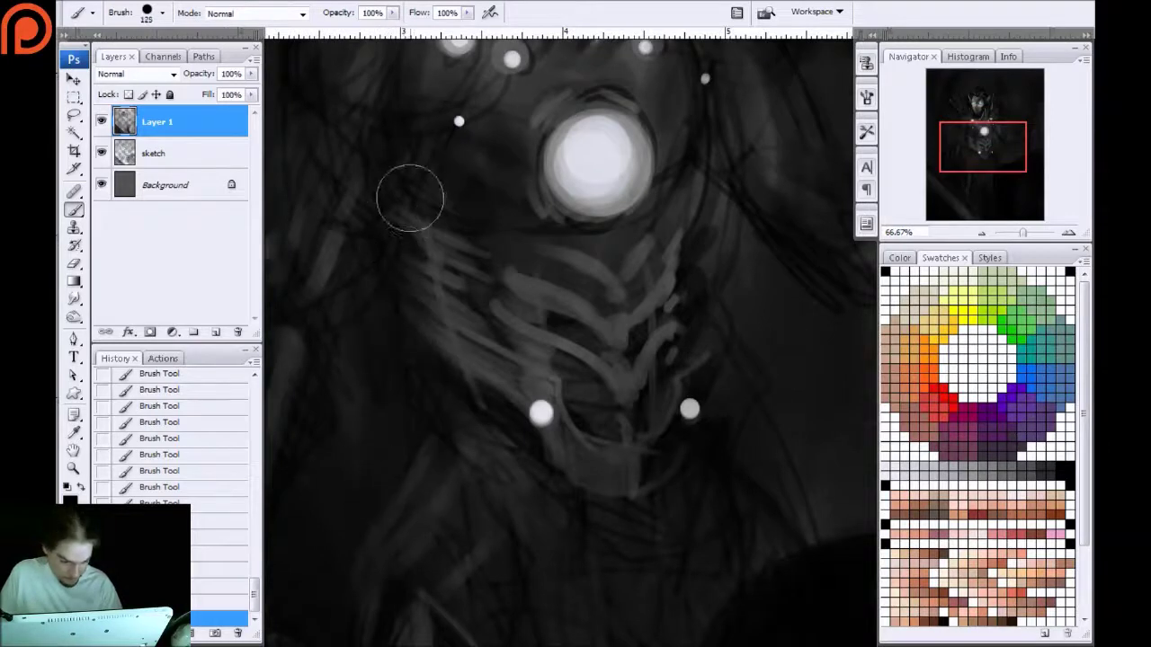
pyautogui.moveTo(648, 446); pyautogui.dragTo(476, 230)
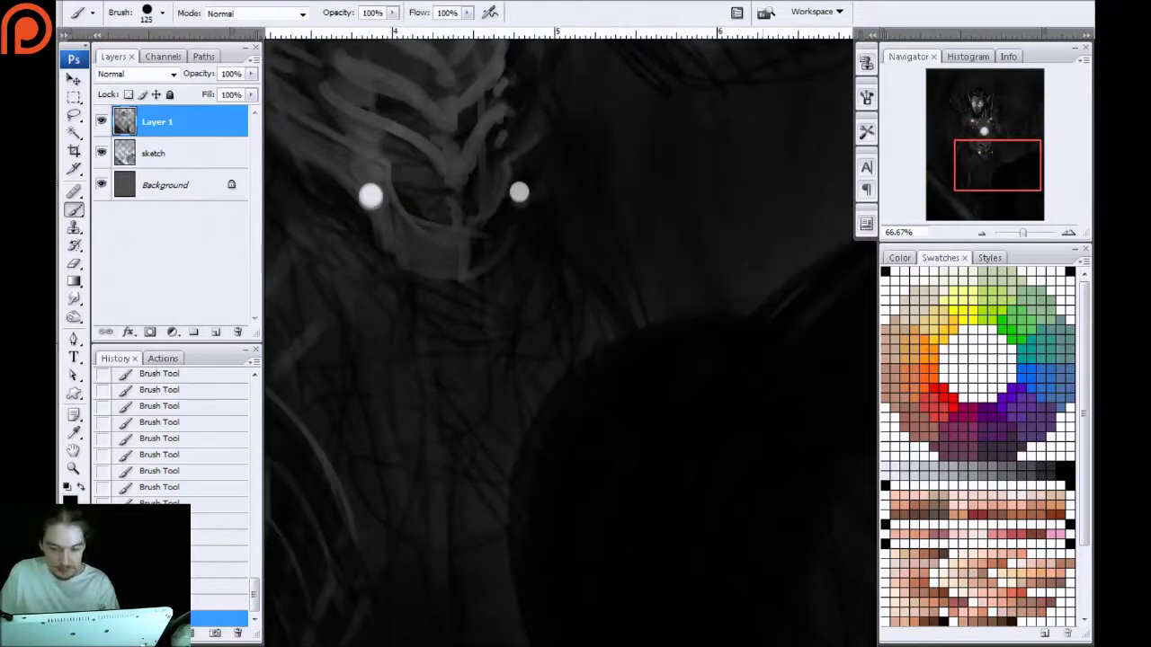
pyautogui.moveTo(702, 173); pyautogui.dragTo(491, 264)
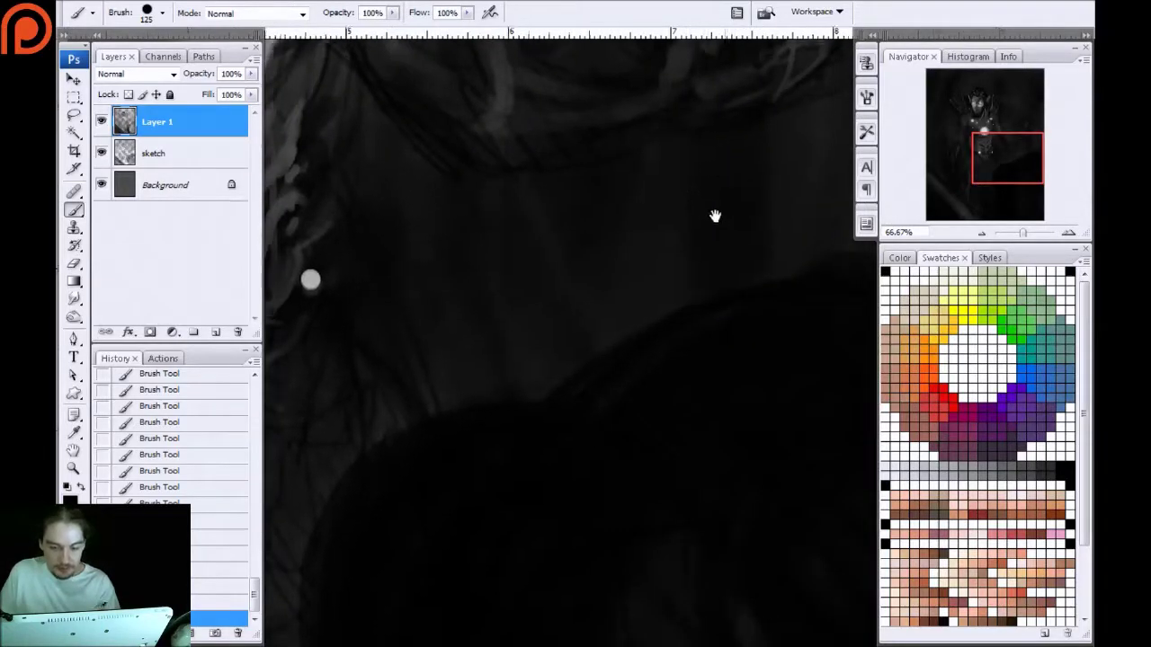
pyautogui.moveTo(519, 228); pyautogui.dragTo(844, 426)
pyautogui.moveTo(316, 287); pyautogui.dragTo(568, 321)
pyautogui.moveTo(369, 320); pyautogui.dragTo(540, 451)
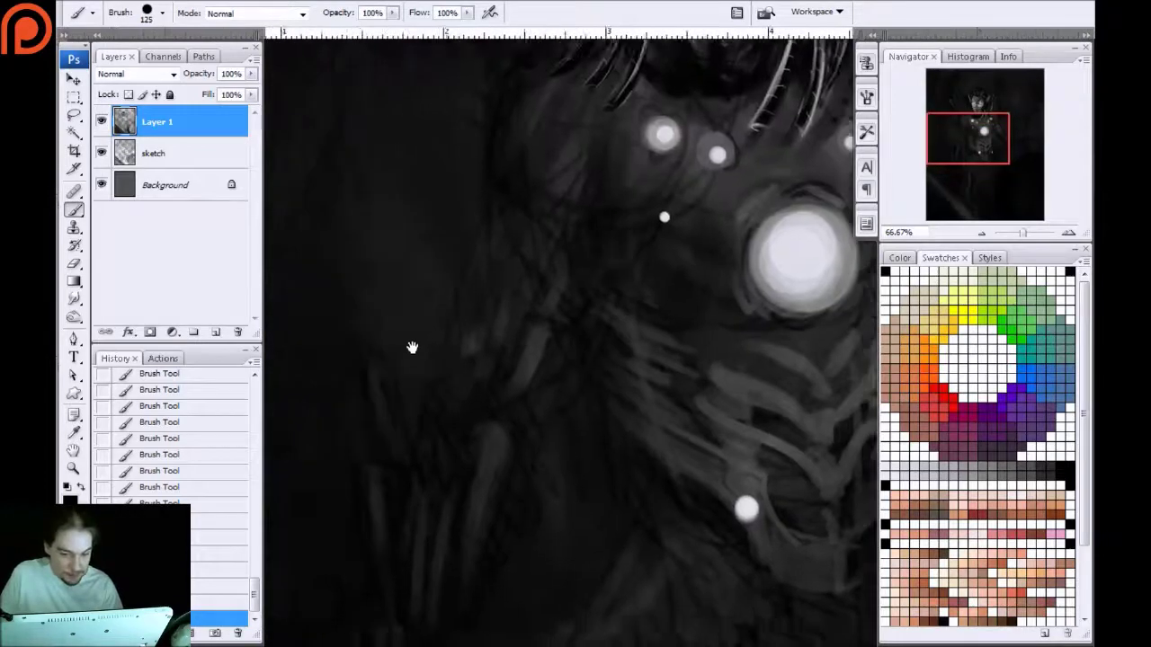
# Darken the left arm, the left side of the torso and the hip and thigh area, using a 125 px brush
pyautogui.moveTo(411, 347); pyautogui.dragTo(434, 334)
pyautogui.moveTo(539, 123); pyautogui.dragTo(509, 187)
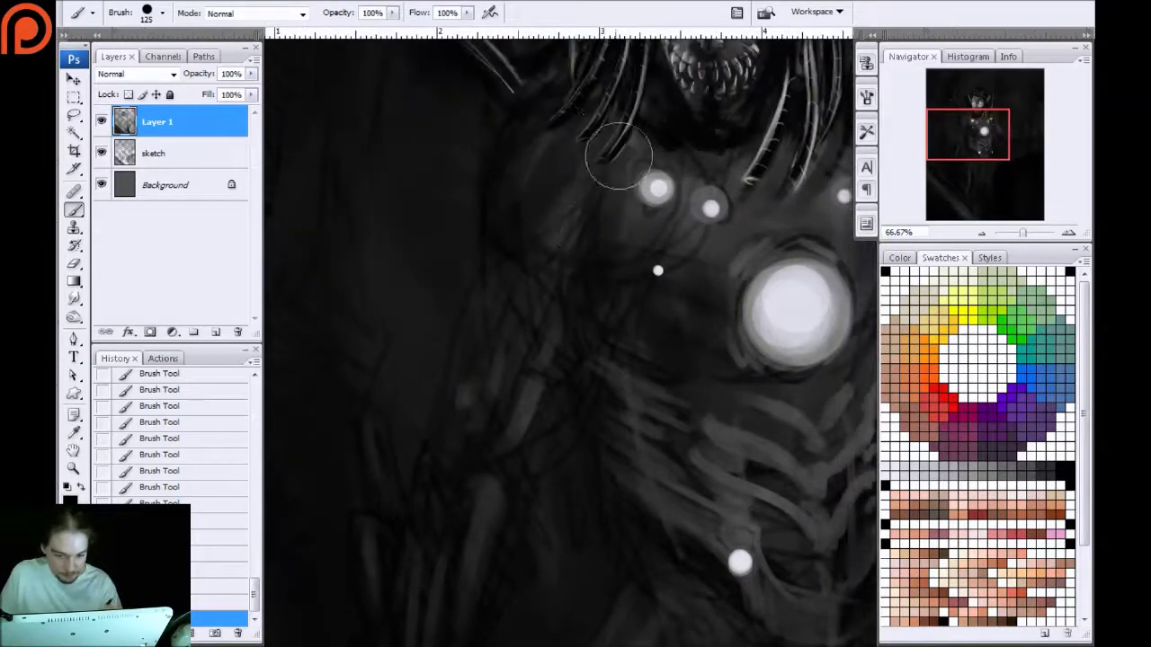
pyautogui.moveTo(609, 407); pyautogui.dragTo(561, 126)
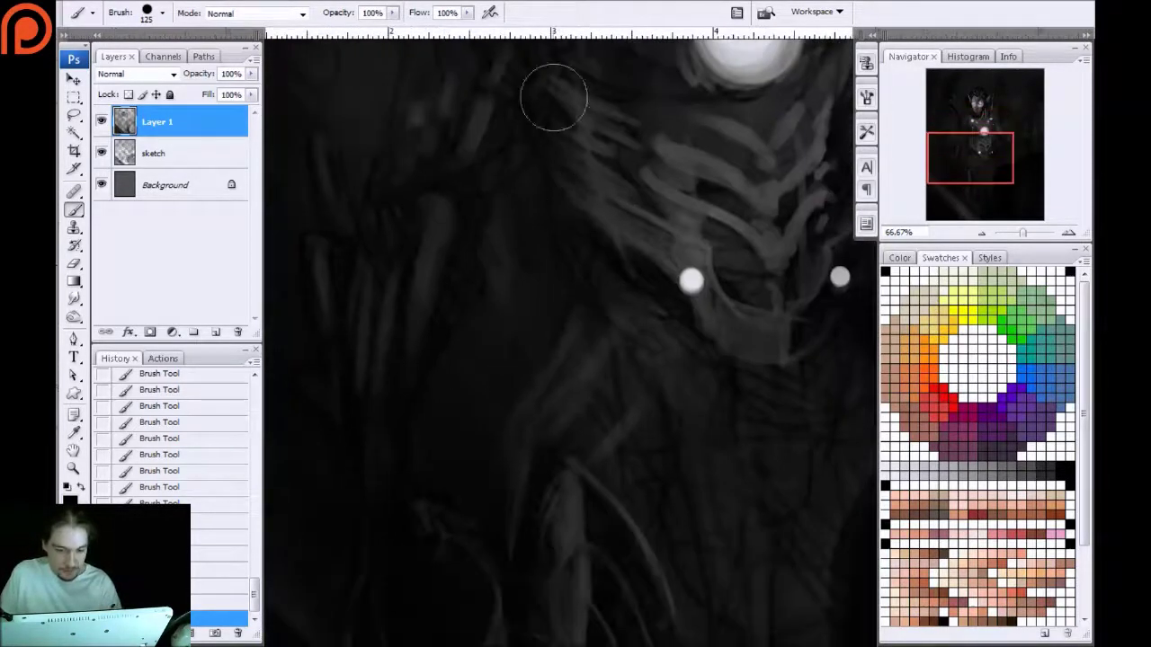
pyautogui.moveTo(448, 496); pyautogui.dragTo(375, 229)
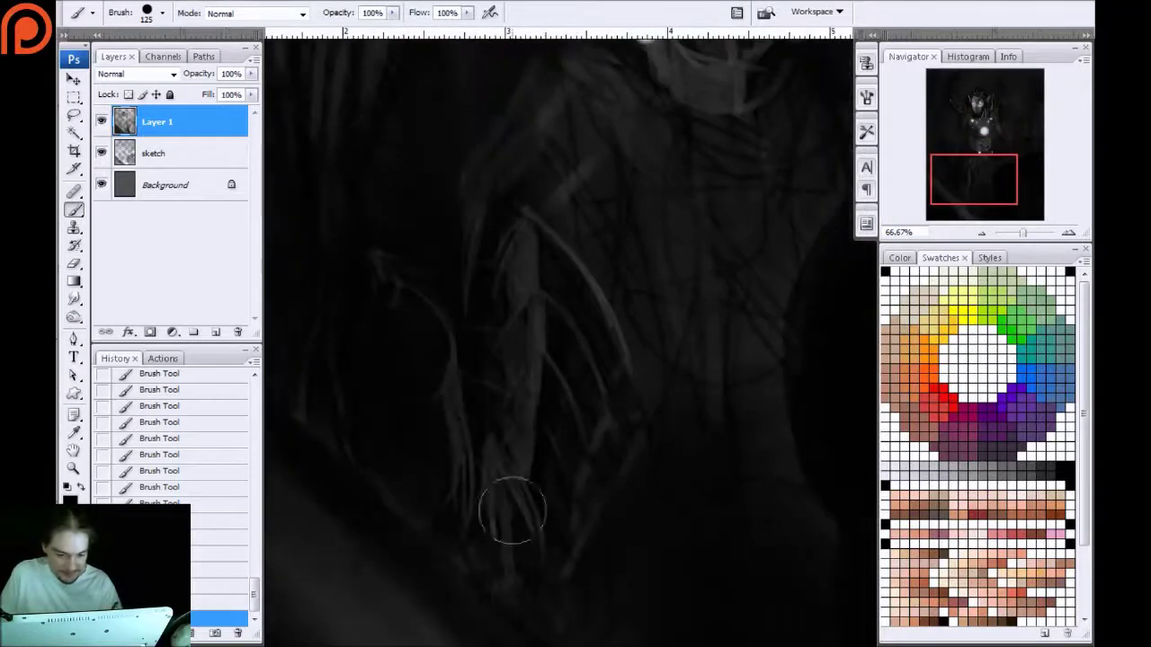
pyautogui.moveTo(435, 238); pyautogui.dragTo(375, 511)
pyautogui.hotkey('ctrl', '-')
pyautogui.hotkey('ctrl', '-')
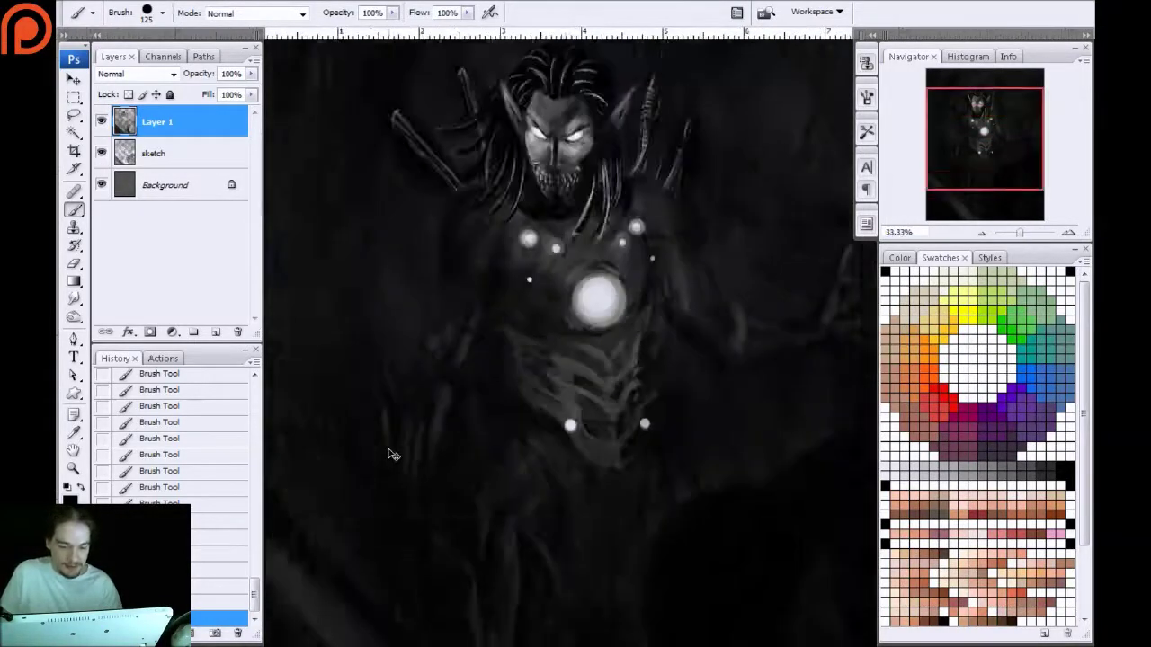
pyautogui.hotkey('ctrl', '+')
pyautogui.hotkey('ctrl', '+')
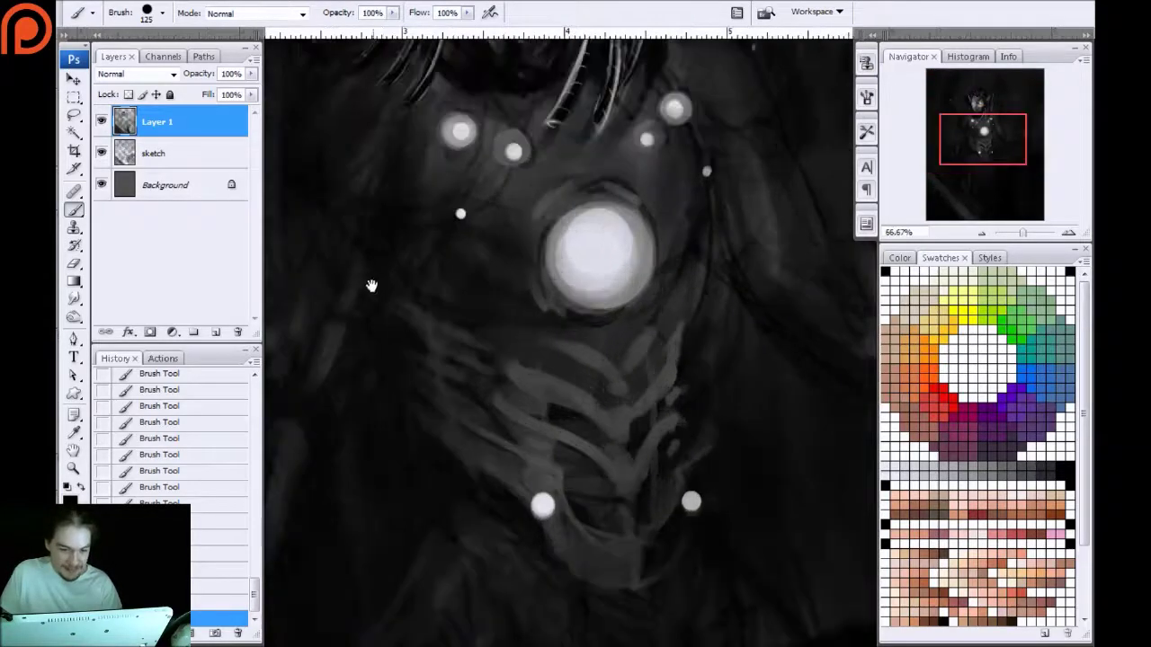
# Lighten the left shoulder with soft gray strokes, reducing the brush size to 60 and 25 px
pyautogui.moveTo(367, 283); pyautogui.dragTo(501, 472)
pyautogui.moveTo(461, 293); pyautogui.dragTo(470, 339)
pyautogui.press('[')
pyautogui.press('[')
pyautogui.press('[')
pyautogui.press('[')
pyautogui.press('[')
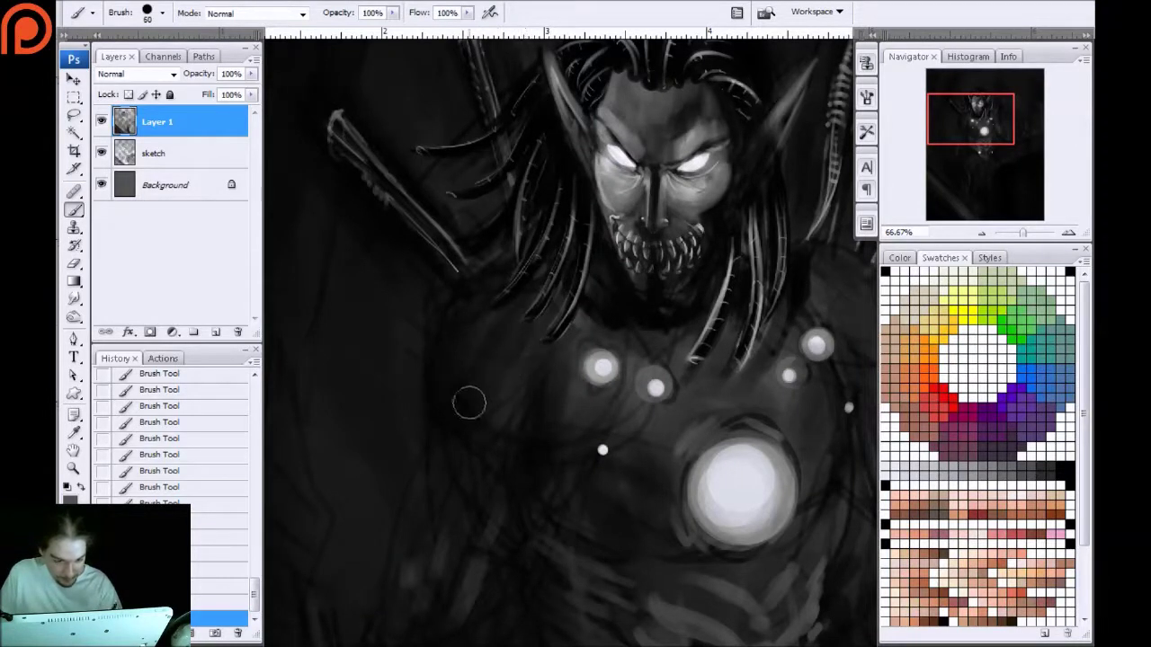
pyautogui.press('[')
pyautogui.press('[')
pyautogui.press('[')
pyautogui.press('[')
pyautogui.press('[')
pyautogui.hotkey('ctrl', '+')
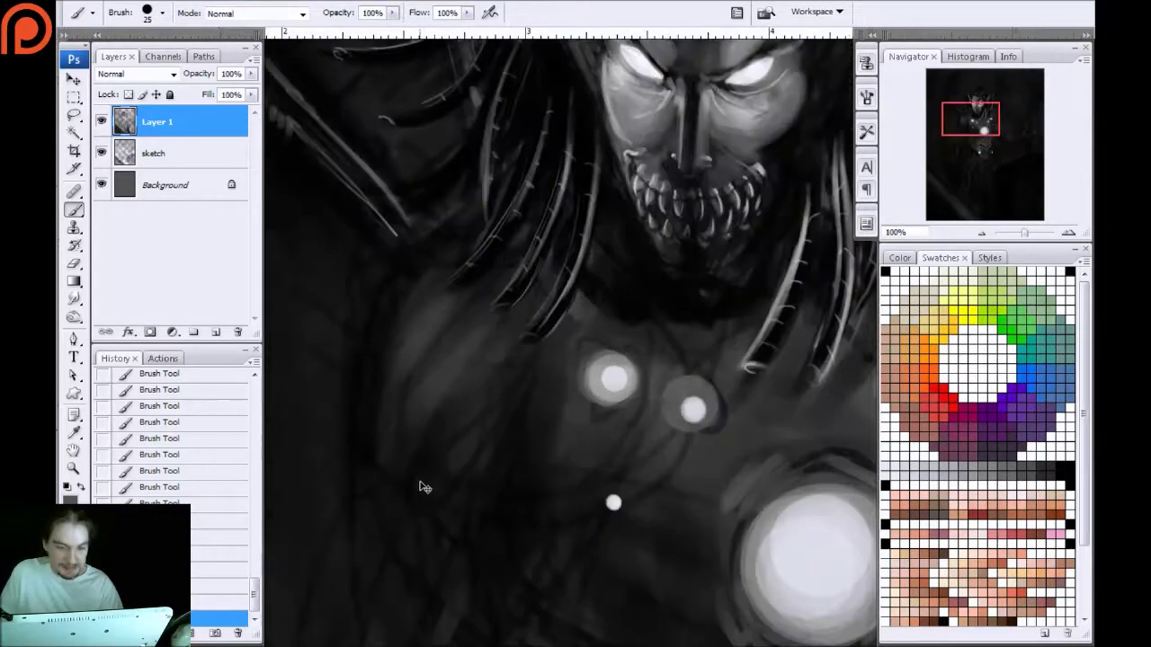
# Paint light gray strokes on the chest below the two left glowing spots, using 45 and 20 px brush sizes
pyautogui.moveTo(423, 445); pyautogui.dragTo(319, 374)
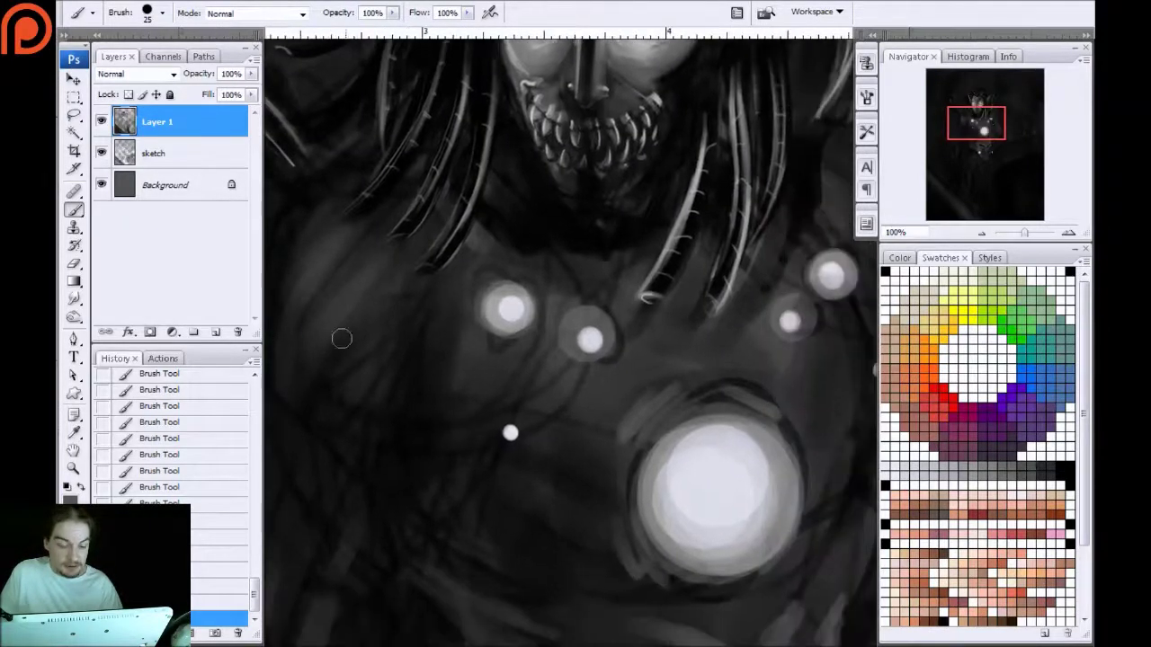
pyautogui.moveTo(374, 442); pyautogui.dragTo(331, 317)
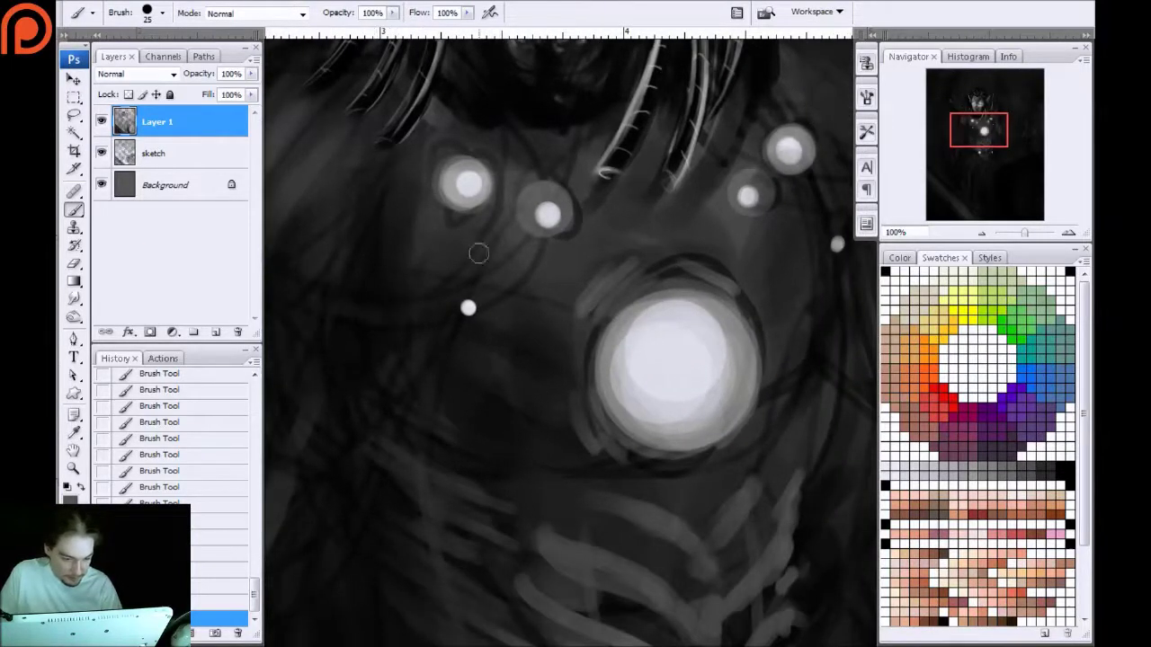
pyautogui.press(']')
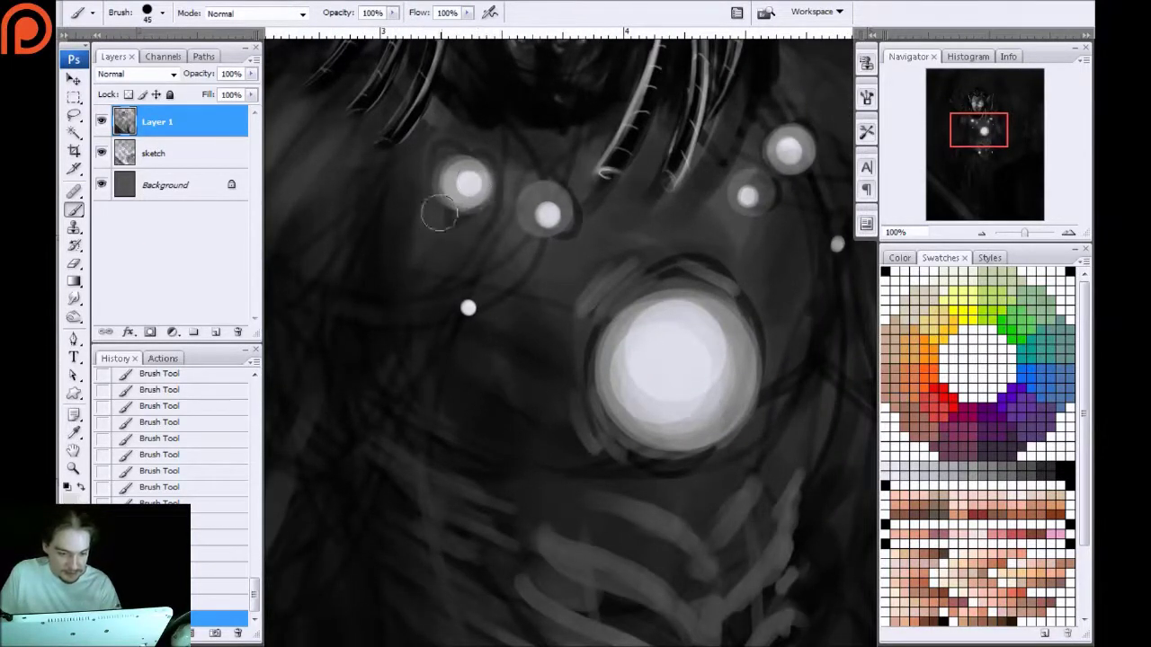
pyautogui.moveTo(439, 213); pyautogui.dragTo(421, 259)
pyautogui.press('[')
pyautogui.press('[')
pyautogui.press('[')
pyautogui.press('[')
pyautogui.press('[')
pyautogui.press('[')
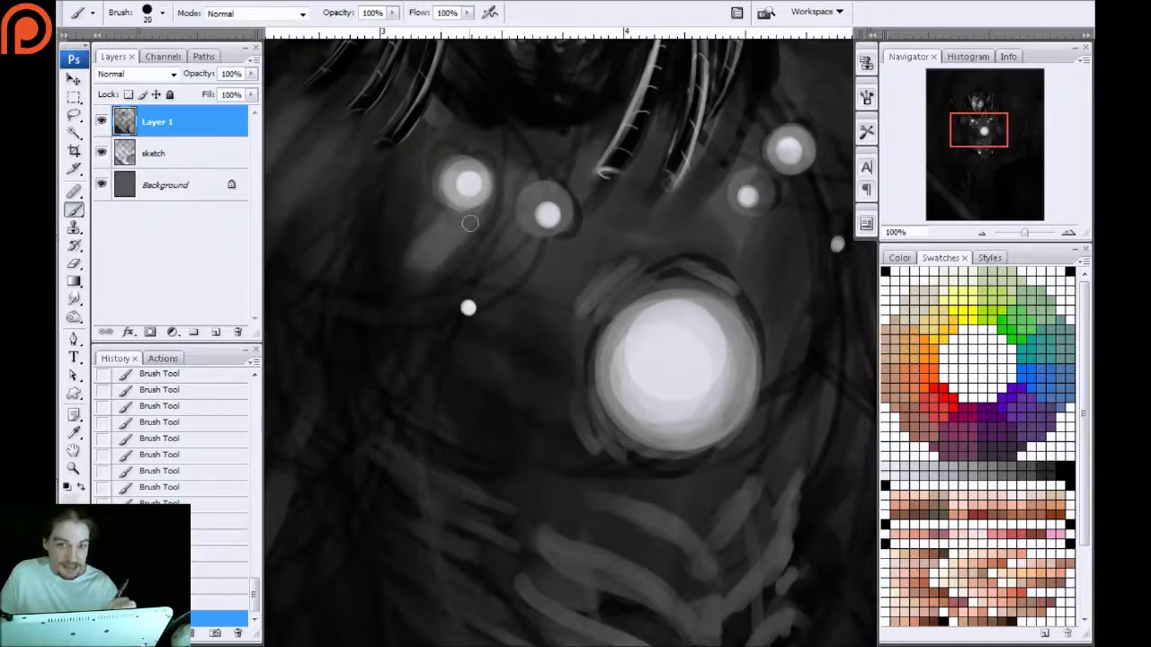
pyautogui.moveTo(455, 230); pyautogui.dragTo(390, 290)
pyautogui.moveTo(555, 243)
pyautogui.mouseDown()
pyautogui.moveTo(507, 286)
pyautogui.moveTo(562, 237)
pyautogui.mouseUp()
# Paint bright highlights around the rim of the large glowing chest orb, reducing the brush size to 7 px
pyautogui.press(']')
pyautogui.press(']')
pyautogui.moveTo(630, 288); pyautogui.dragTo(594, 325)
pyautogui.press('[')
pyautogui.moveTo(585, 366)
pyautogui.mouseDown()
pyautogui.moveTo(600, 434)
pyautogui.moveTo(570, 372)
pyautogui.moveTo(594, 426)
pyautogui.moveTo(567, 405)
pyautogui.moveTo(579, 309)
pyautogui.moveTo(585, 318)
pyautogui.moveTo(606, 277)
pyautogui.moveTo(605, 305)
pyautogui.moveTo(713, 273)
pyautogui.moveTo(743, 290)
pyautogui.mouseUp()
pyautogui.press('[')
pyautogui.press('[')
pyautogui.moveTo(745, 425); pyautogui.dragTo(712, 459)
pyautogui.moveTo(635, 281)
pyautogui.mouseDown()
pyautogui.moveTo(523, 388)
pyautogui.moveTo(537, 297)
pyautogui.moveTo(608, 307)
pyautogui.moveTo(637, 274)
pyautogui.moveTo(719, 273)
pyautogui.mouseUp()
pyautogui.press('[')
pyautogui.press('[')
pyautogui.moveTo(594, 422)
pyautogui.mouseDown()
pyautogui.moveTo(586, 410)
pyautogui.moveTo(579, 421)
pyautogui.mouseUp()
pyautogui.moveTo(746, 426); pyautogui.dragTo(742, 447)
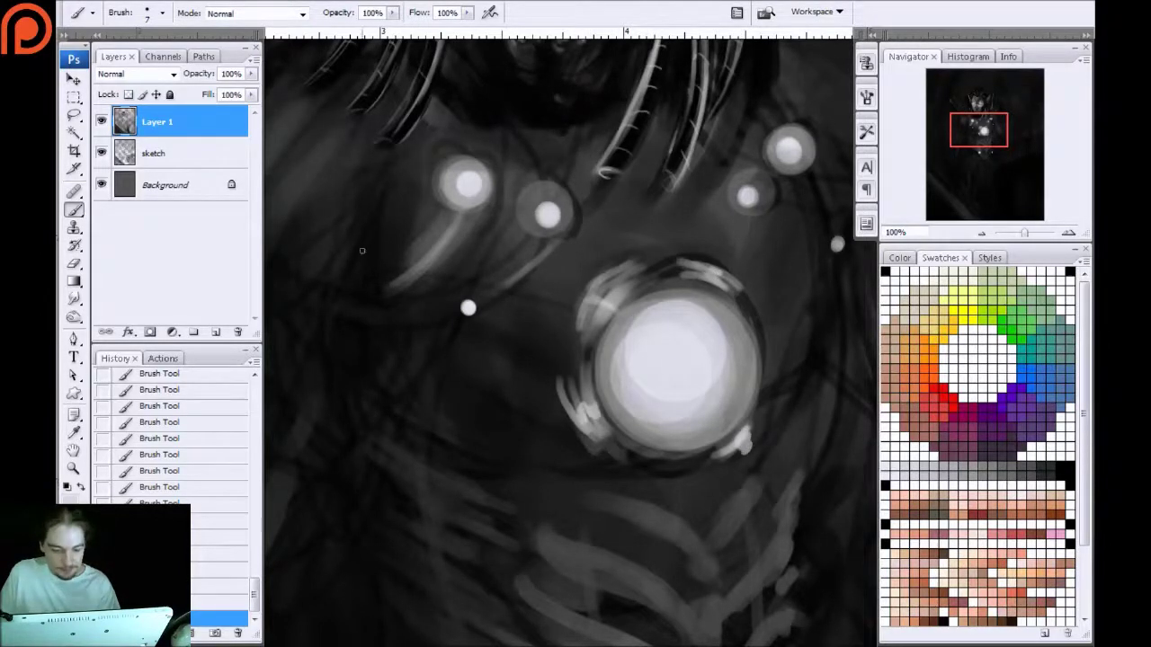
# Shade the left pectoral and shoulder with lighter gray strokes, using an enlarged brush
pyautogui.moveTo(414, 298); pyautogui.dragTo(489, 319)
pyautogui.moveTo(355, 200)
pyautogui.mouseDown()
pyautogui.moveTo(442, 191)
pyautogui.moveTo(427, 265)
pyautogui.mouseUp()
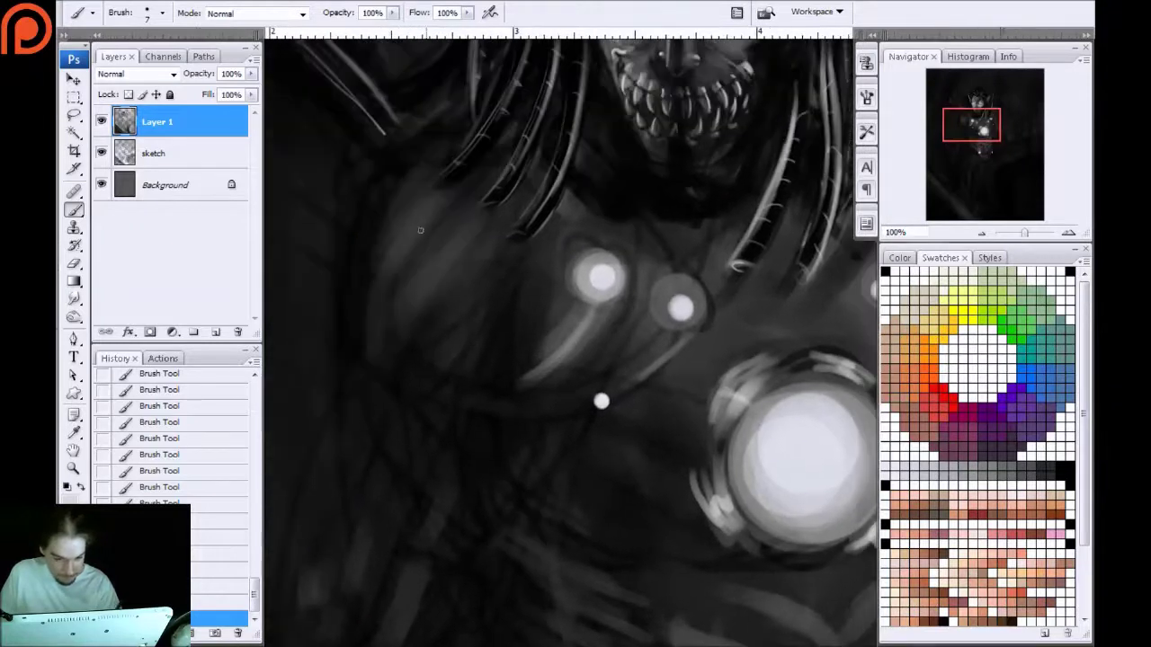
pyautogui.press(']')
pyautogui.press(']')
pyautogui.press(']')
pyautogui.press(']')
pyautogui.press(']')
pyautogui.press(']')
pyautogui.moveTo(558, 335)
pyautogui.mouseDown()
pyautogui.moveTo(489, 370)
pyautogui.moveTo(584, 309)
pyautogui.moveTo(448, 364)
pyautogui.moveTo(542, 337)
pyautogui.moveTo(481, 361)
pyautogui.mouseUp()
pyautogui.moveTo(560, 308)
pyautogui.mouseDown()
pyautogui.moveTo(456, 346)
pyautogui.moveTo(539, 243)
pyautogui.moveTo(505, 211)
pyautogui.moveTo(441, 311)
pyautogui.mouseUp()
# Paint thin light highlights on the left of the neck, the collar edge and the chin, using 3, 2 and 1 px brush sizes
pyautogui.press('[')
pyautogui.press('[')
pyautogui.press('[')
pyautogui.press('[')
pyautogui.press('[')
pyautogui.press('[')
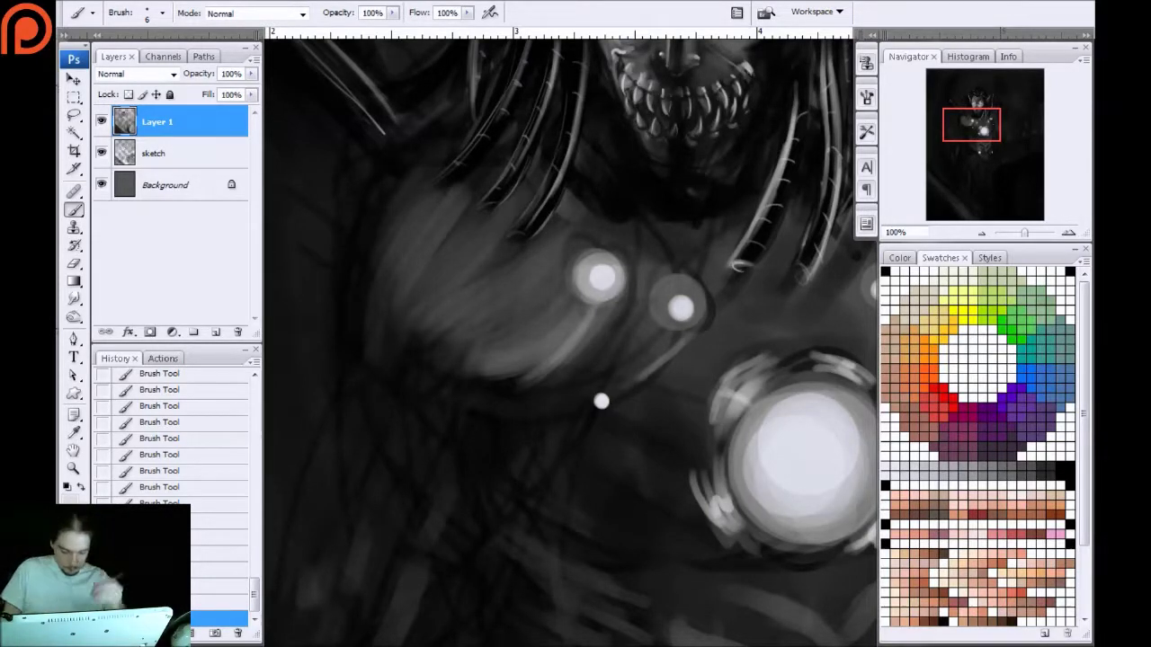
pyautogui.moveTo(527, 188); pyautogui.dragTo(426, 345)
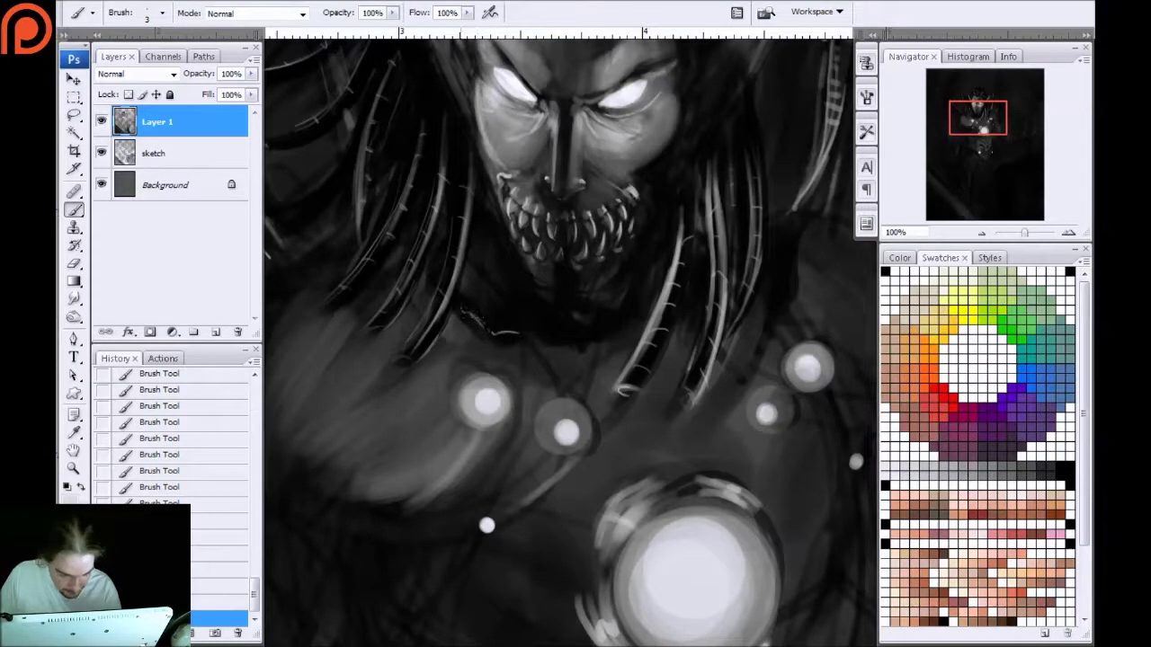
pyautogui.moveTo(491, 297)
pyautogui.mouseDown()
pyautogui.moveTo(473, 272)
pyautogui.moveTo(477, 286)
pyautogui.moveTo(502, 273)
pyautogui.mouseUp()
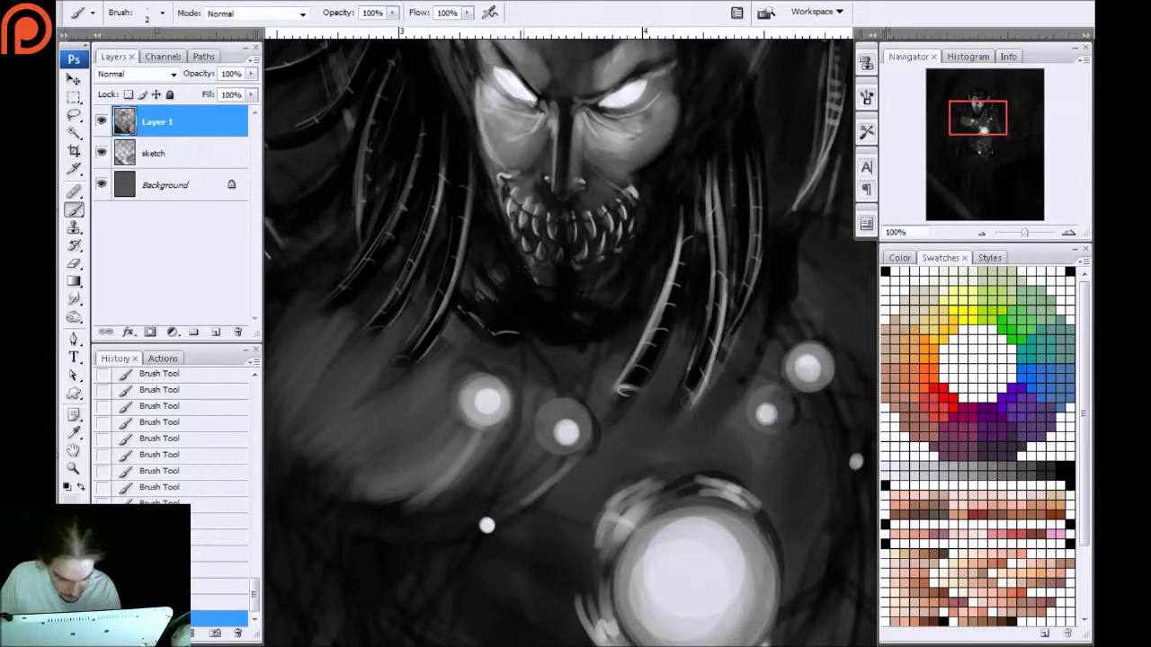
pyautogui.moveTo(523, 268); pyautogui.dragTo(511, 255)
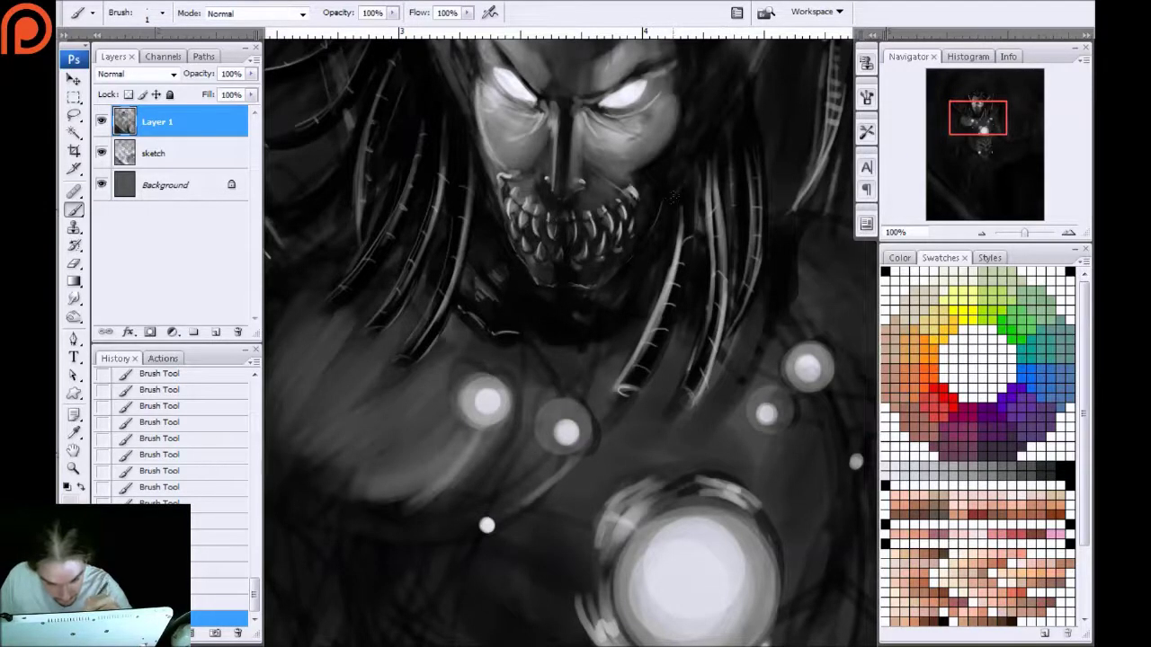
pyautogui.moveTo(729, 107); pyautogui.dragTo(706, 158)
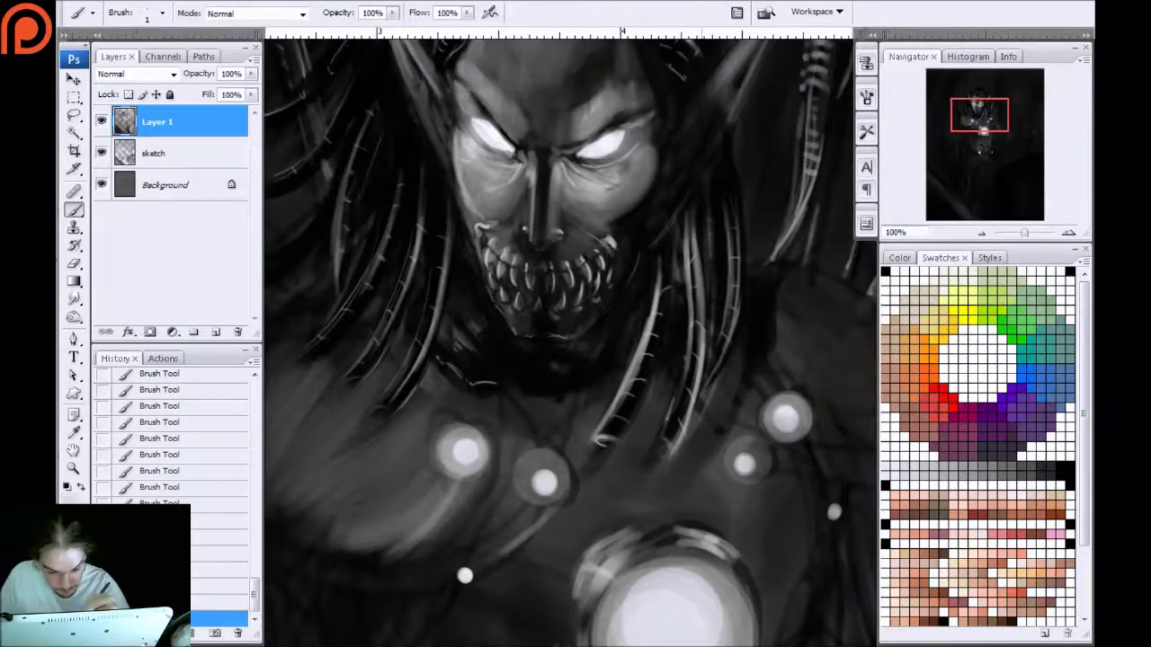
pyautogui.moveTo(669, 117); pyautogui.dragTo(640, 191)
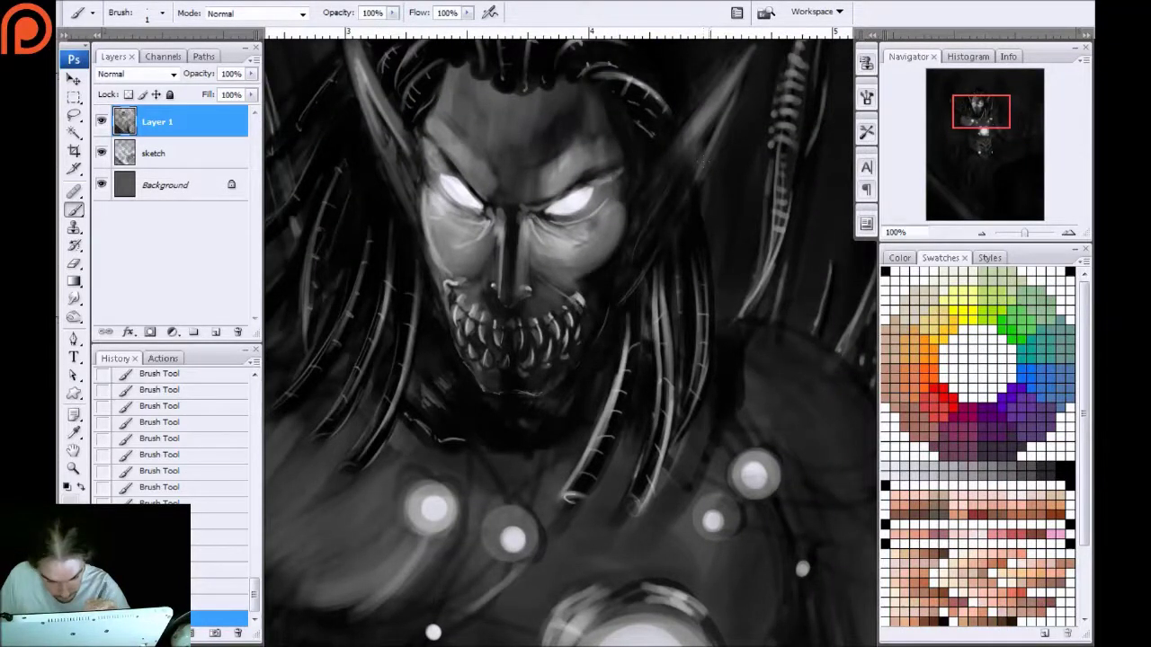
pyautogui.moveTo(494, 404); pyautogui.dragTo(490, 354)
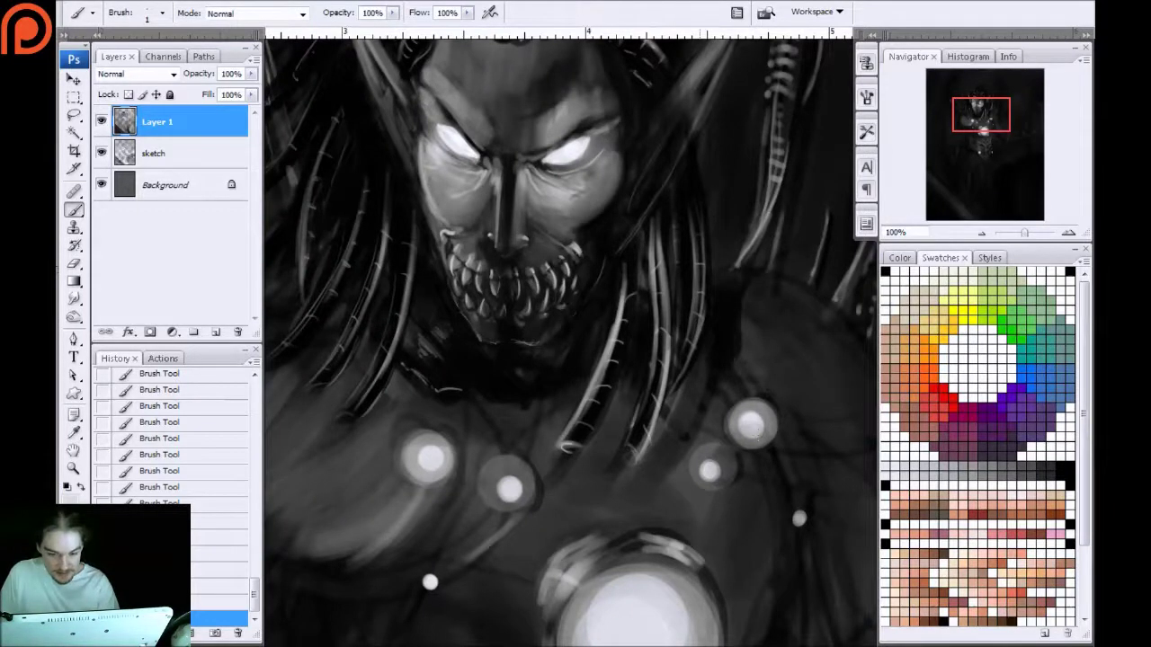
pyautogui.moveTo(584, 346); pyautogui.dragTo(521, 246)
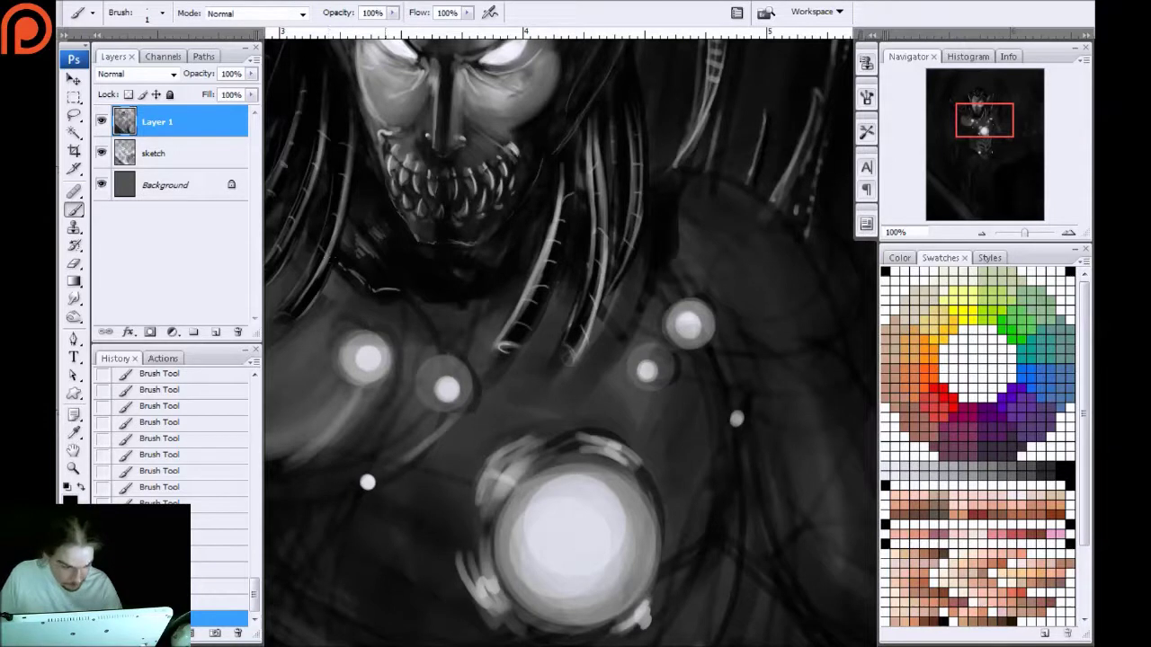
# Extend thin light highlights along the collar edge and add faint marks on the right side of the neck, using 2 and 1 px brush sizes
pyautogui.click(447, 389)
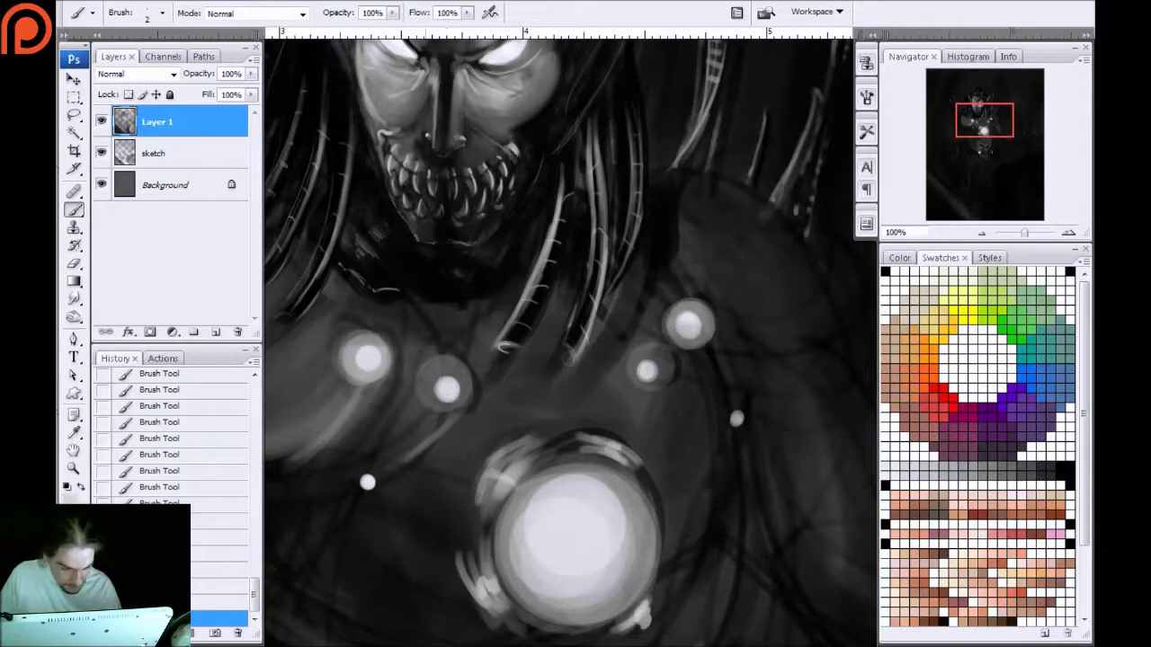
pyautogui.moveTo(428, 293); pyautogui.dragTo(453, 300)
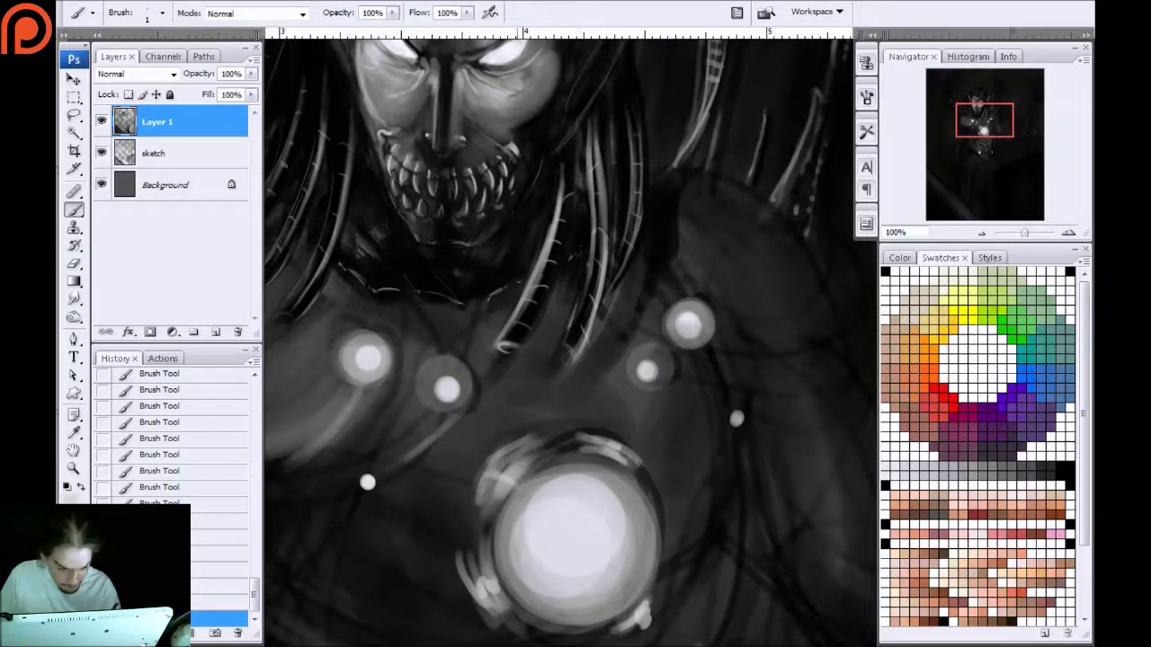
pyautogui.moveTo(524, 251); pyautogui.dragTo(519, 271)
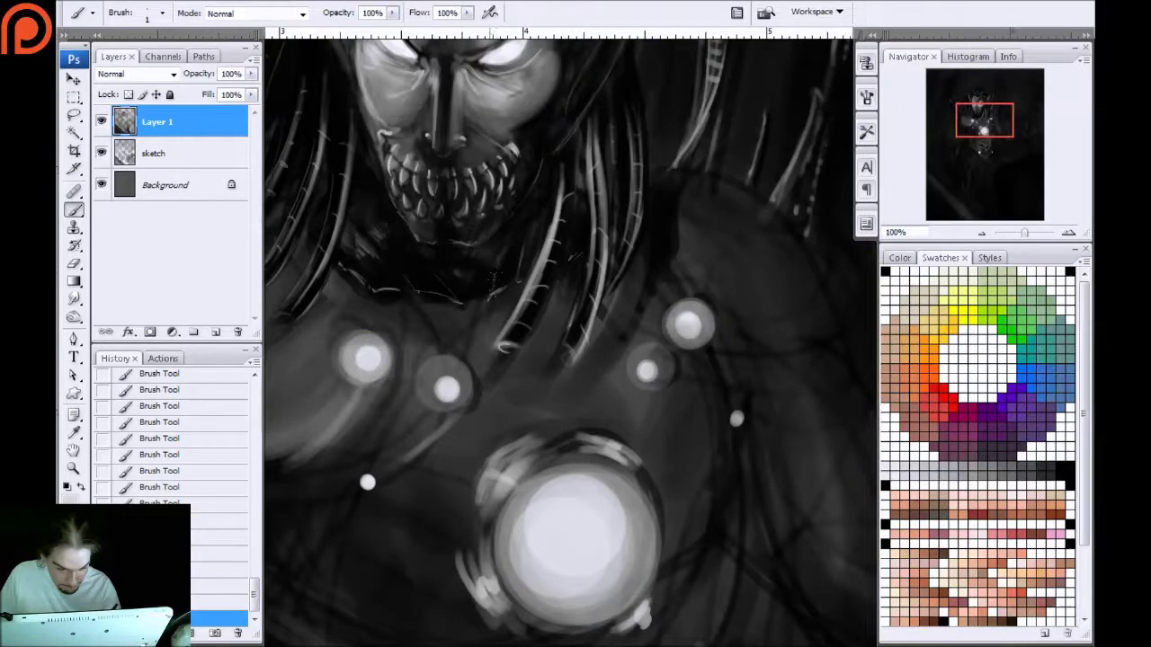
# Strengthen the light collar edge and paint diagonal tendon highlights on the neck, reducing the enlarged brush to 4 px
pyautogui.press(']')
pyautogui.press(']')
pyautogui.press(']')
pyautogui.press(']')
pyautogui.press(']')
pyautogui.press(']')
pyautogui.moveTo(454, 300)
pyautogui.mouseDown()
pyautogui.moveTo(425, 275)
pyautogui.moveTo(405, 294)
pyautogui.moveTo(426, 290)
pyautogui.moveTo(375, 289)
pyautogui.moveTo(332, 262)
pyautogui.mouseUp()
pyautogui.press('[')
pyautogui.press('[')
pyautogui.press('[')
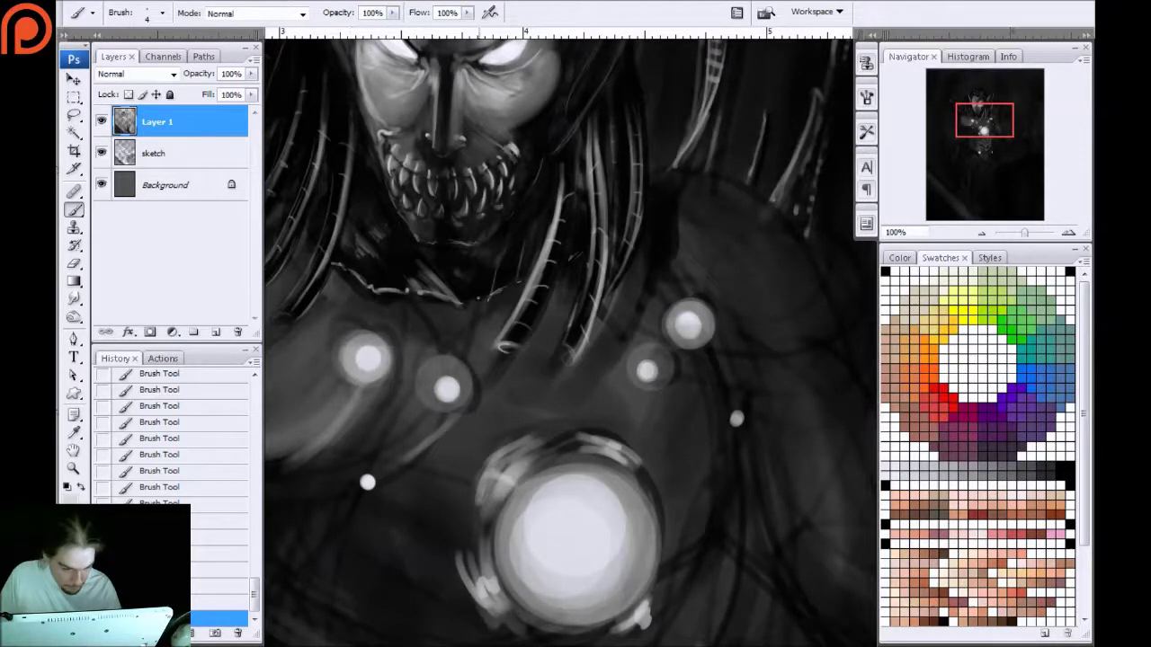
pyautogui.moveTo(463, 299)
pyautogui.mouseDown()
pyautogui.moveTo(438, 254)
pyautogui.moveTo(447, 280)
pyautogui.moveTo(440, 256)
pyautogui.moveTo(429, 278)
pyautogui.moveTo(378, 286)
pyautogui.moveTo(374, 245)
pyautogui.moveTo(370, 283)
pyautogui.moveTo(368, 241)
pyautogui.mouseUp()
pyautogui.moveTo(493, 282); pyautogui.dragTo(517, 275)
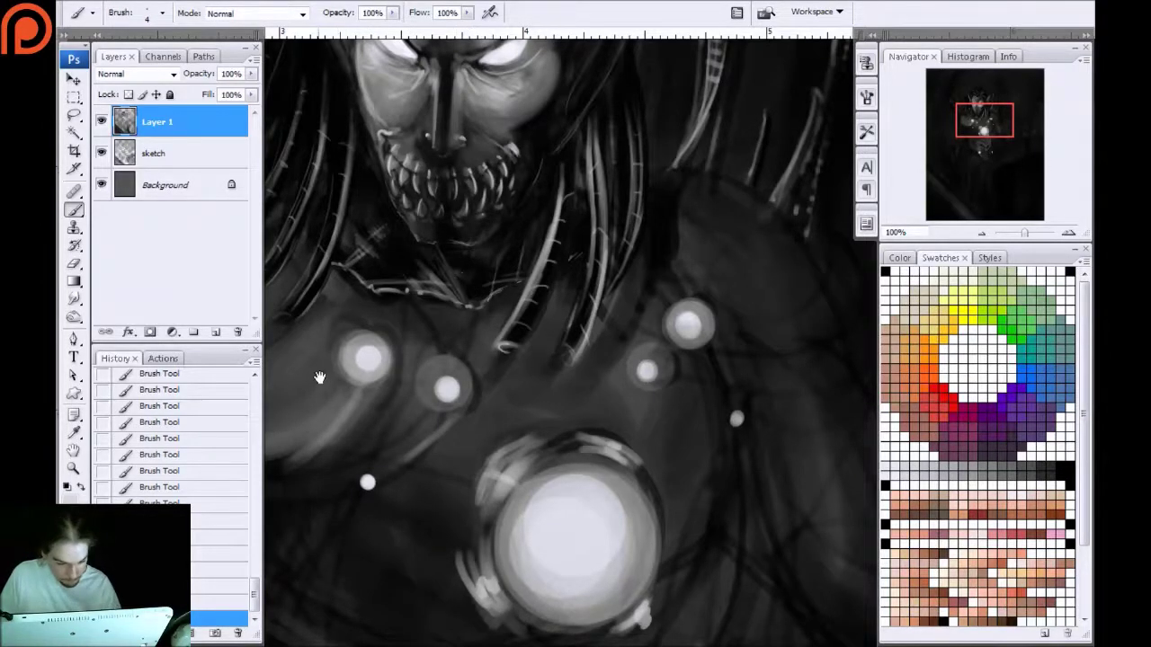
# Paint a soft gray stroke beneath the left pectoral beside the armpit, enlarging the brush up to 80 px
pyautogui.moveTo(285, 309); pyautogui.dragTo(383, 195)
pyautogui.moveTo(367, 329); pyautogui.dragTo(483, 334)
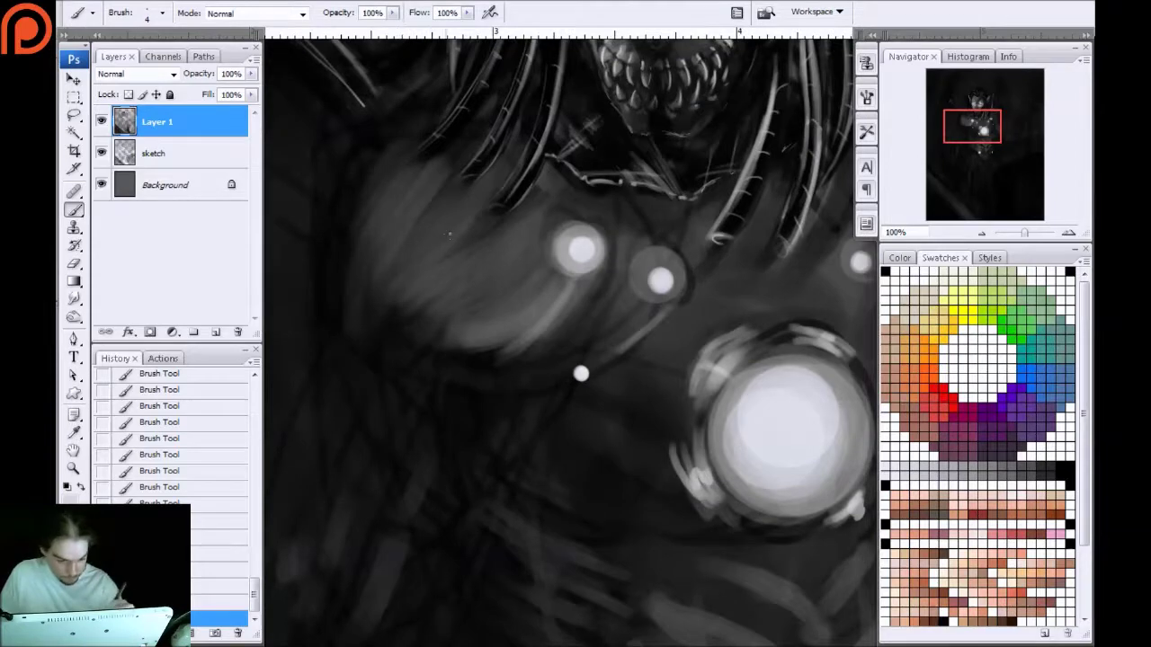
pyautogui.hotkey('ctrl', '-')
pyautogui.hotkey('ctrl', '-')
pyautogui.moveTo(389, 322); pyautogui.dragTo(298, 240)
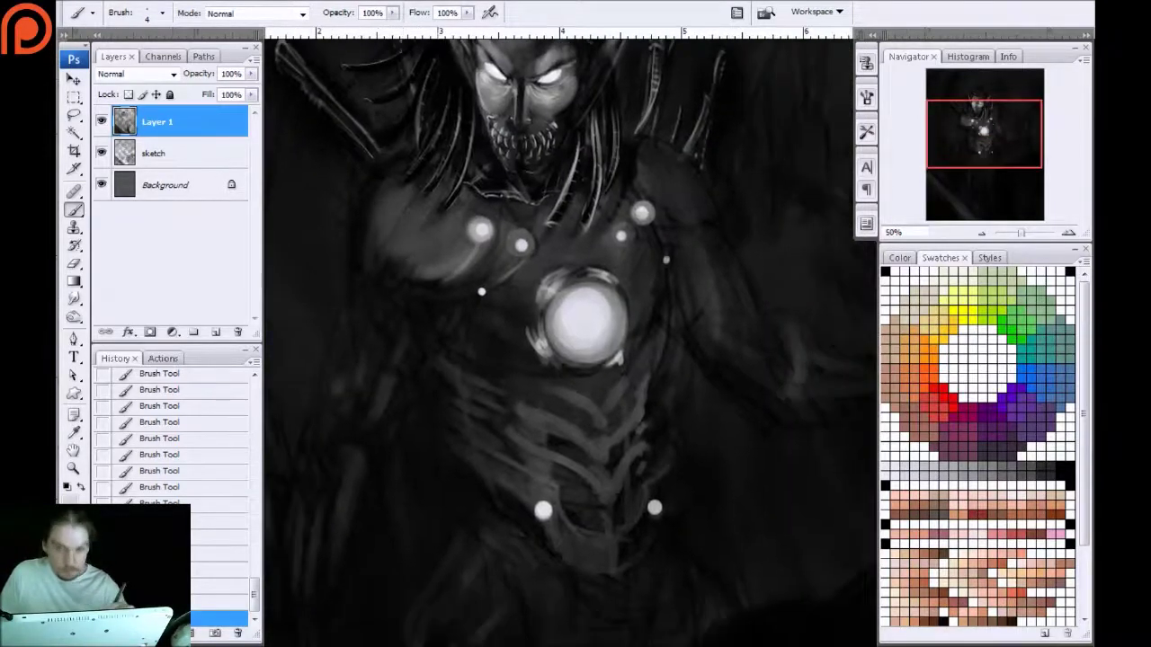
pyautogui.press(']')
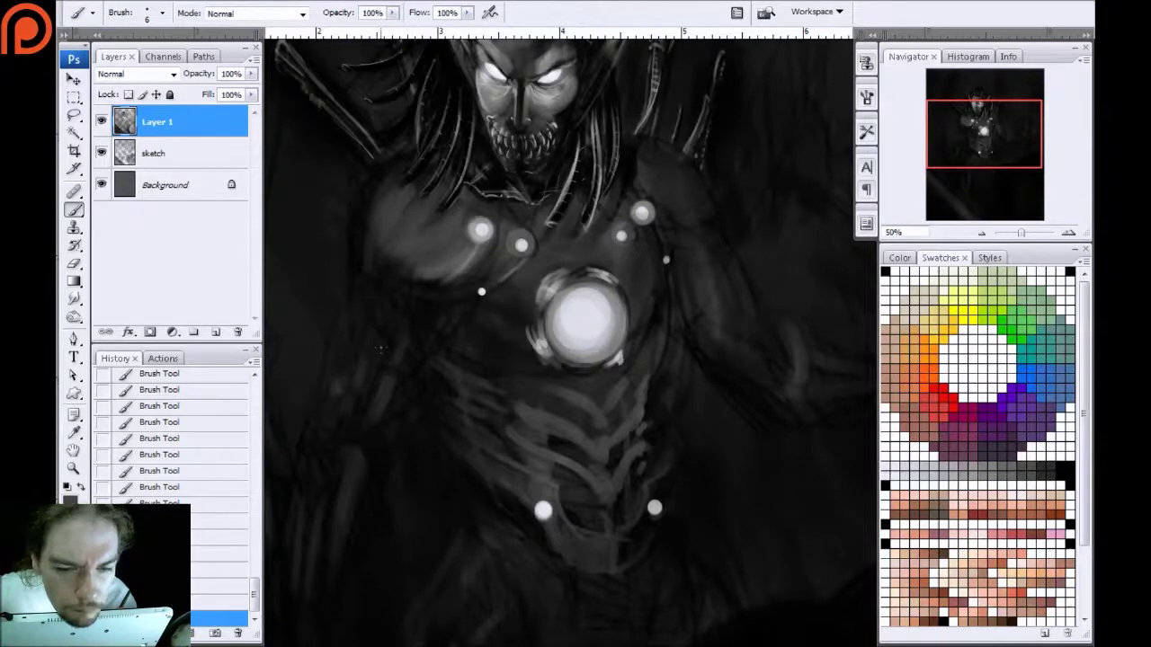
pyautogui.press(']')
pyautogui.press(']')
pyautogui.press(']')
pyautogui.press(']')
pyautogui.press(']')
pyautogui.press(']')
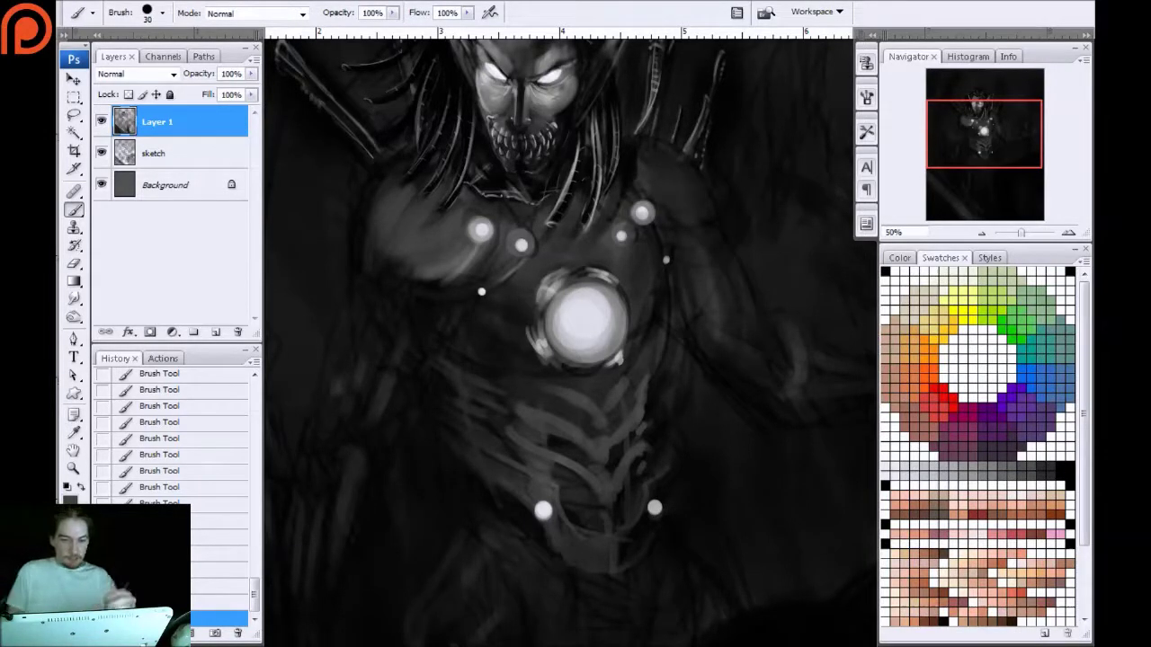
pyautogui.press(']')
pyautogui.press(']')
pyautogui.press(']')
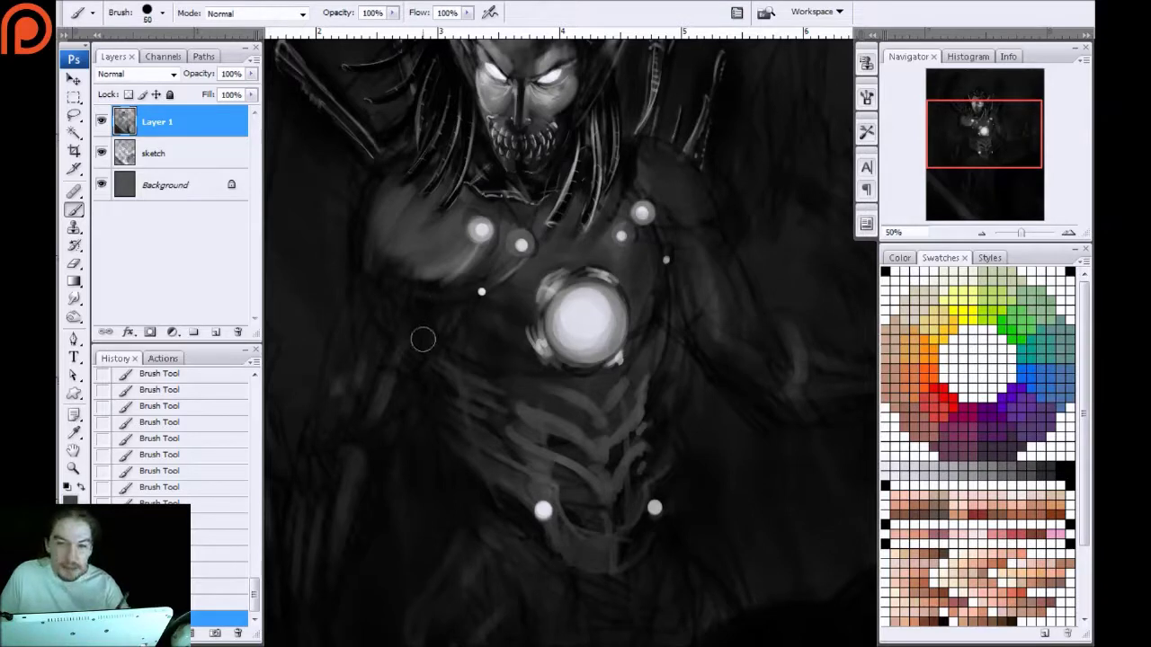
pyautogui.press(']')
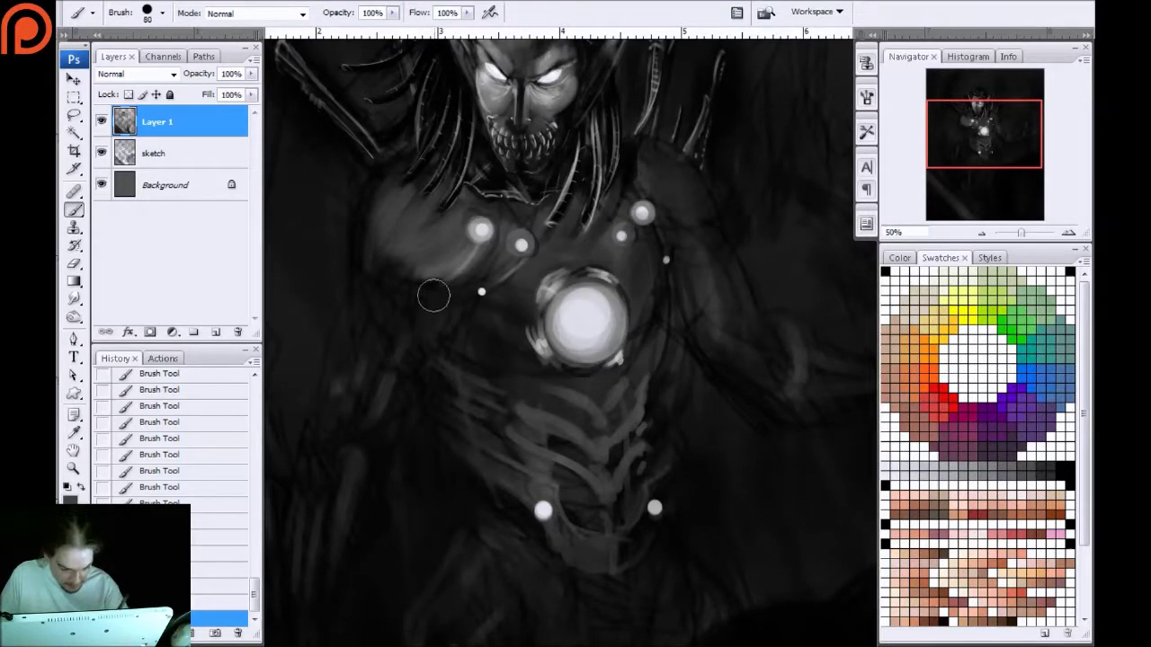
pyautogui.press('[')
pyautogui.press('[')
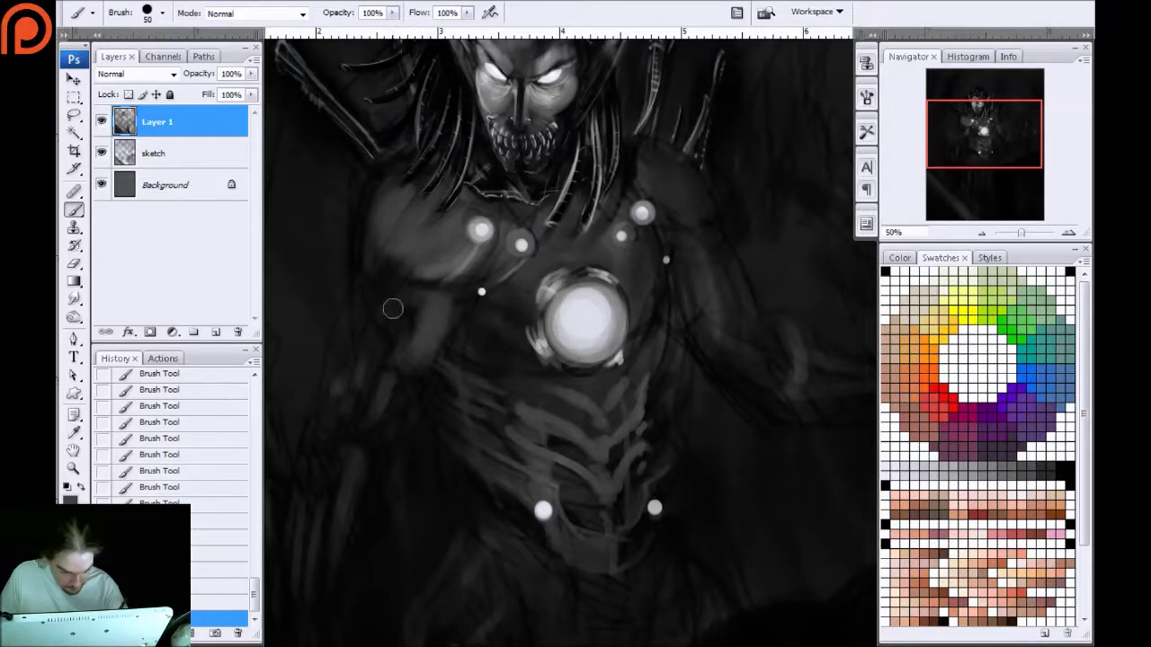
# Paint gray strokes along the outer edge of the left shoulder and upper arm, using 25 and 20 px brush sizes
pyautogui.press('[')
pyautogui.press('[')
pyautogui.press('[')
pyautogui.press('[')
pyautogui.press('[')
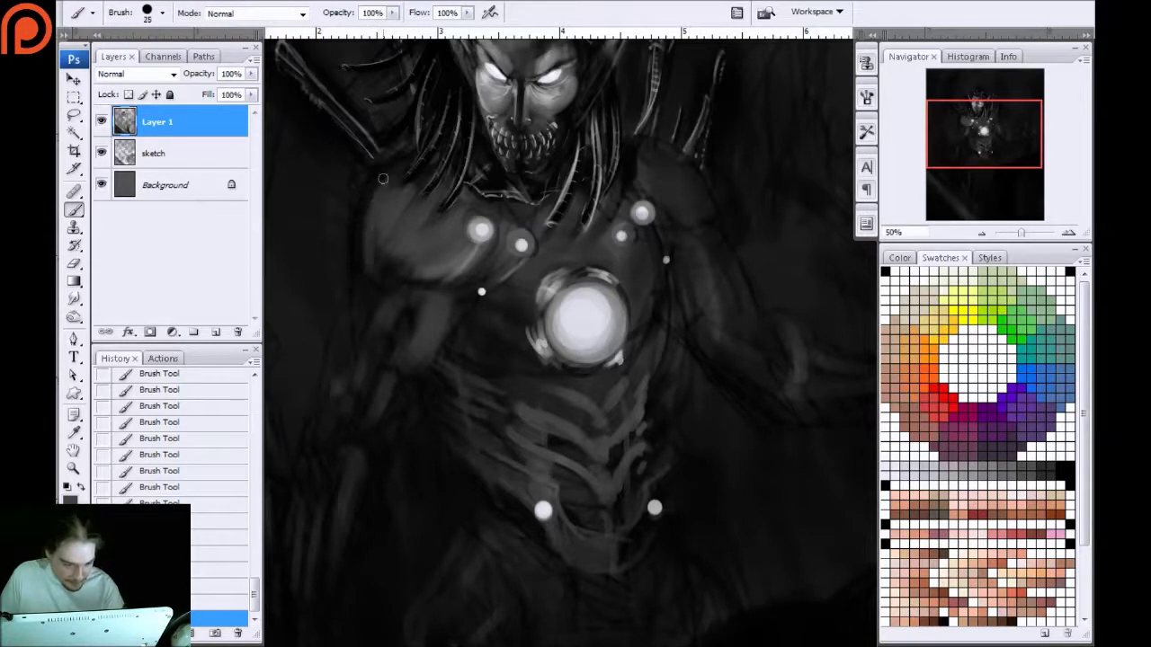
pyautogui.moveTo(374, 183)
pyautogui.mouseDown()
pyautogui.moveTo(376, 279)
pyautogui.moveTo(352, 324)
pyautogui.mouseUp()
pyautogui.moveTo(354, 278); pyautogui.dragTo(350, 308)
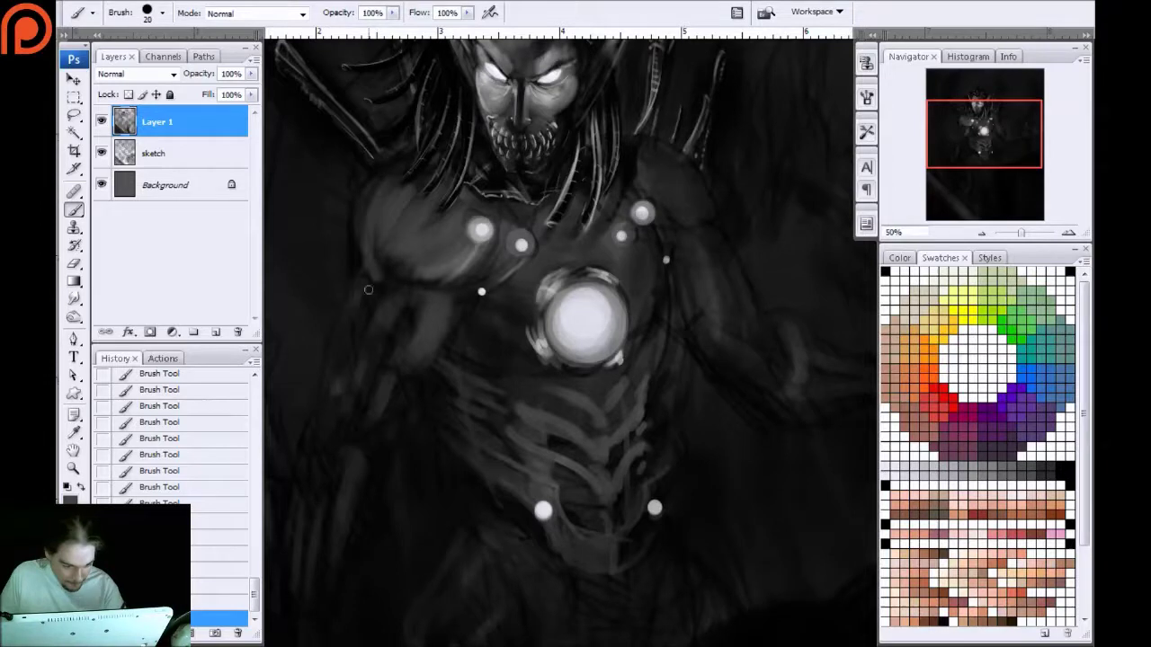
# Blend the left shoulder and darken the lower part of the left pectoral, using 35, 50 and 20 px brush sizes
pyautogui.press(']')
pyautogui.press(']')
pyautogui.press(']')
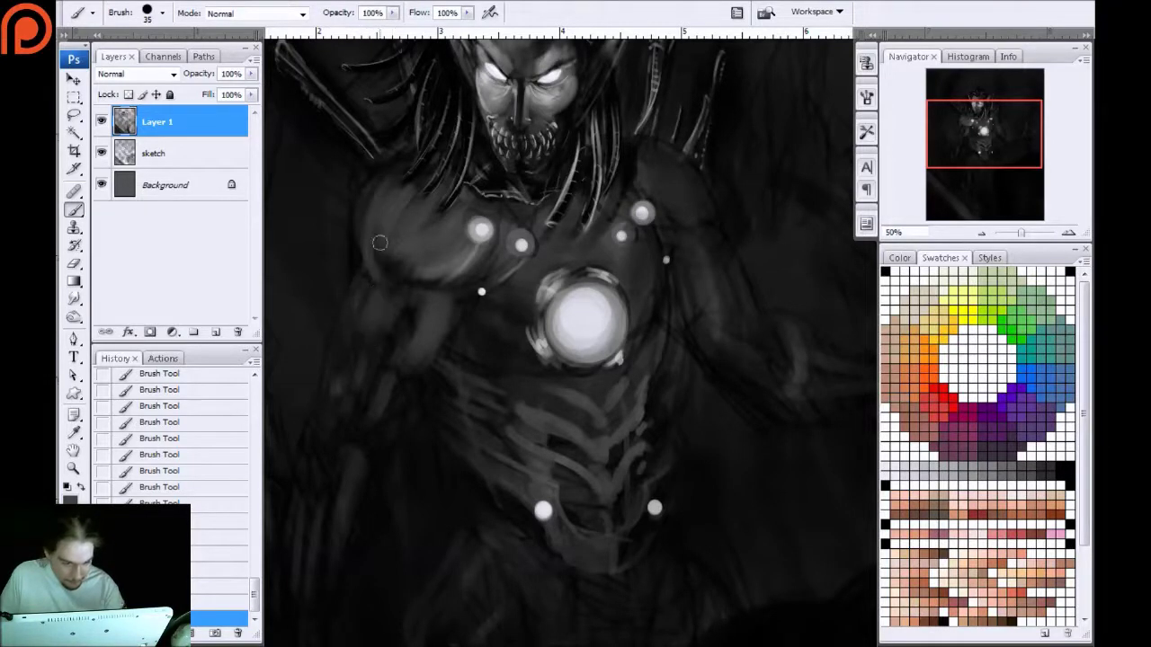
pyautogui.press(']')
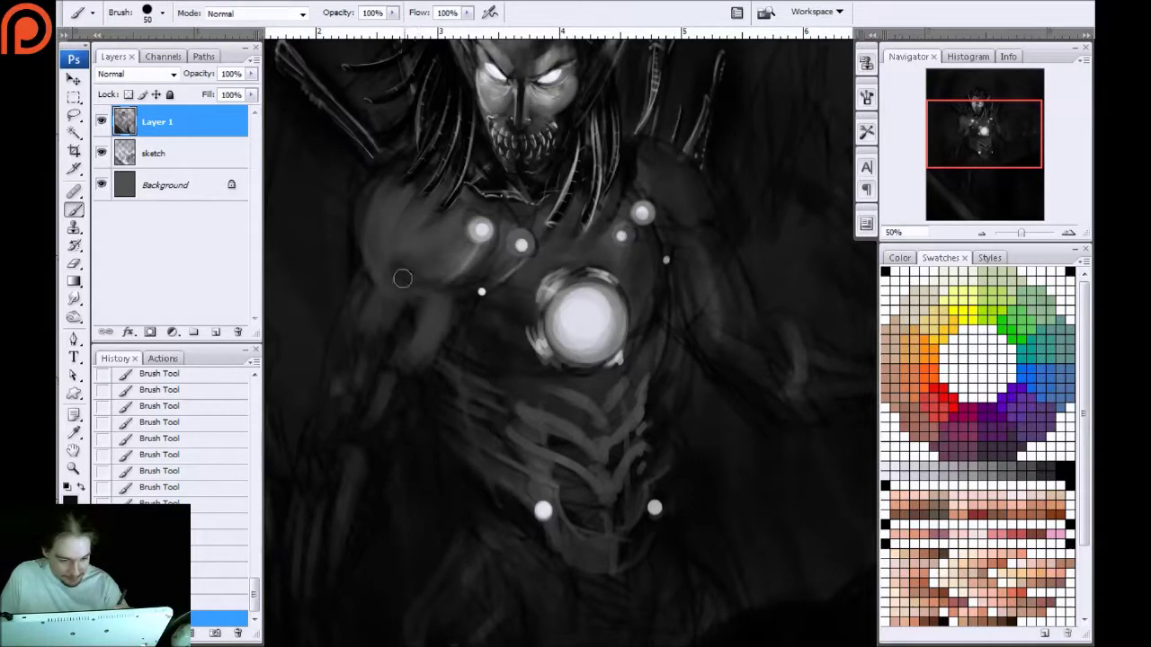
pyautogui.press('[')
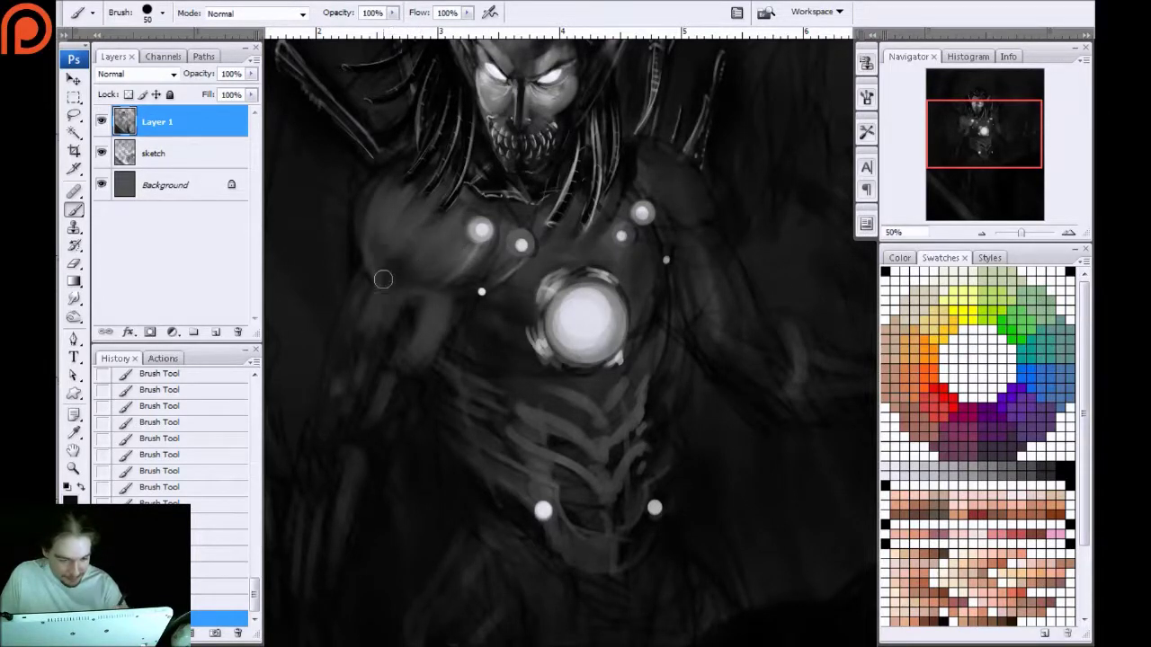
pyautogui.press('[')
pyautogui.press('[')
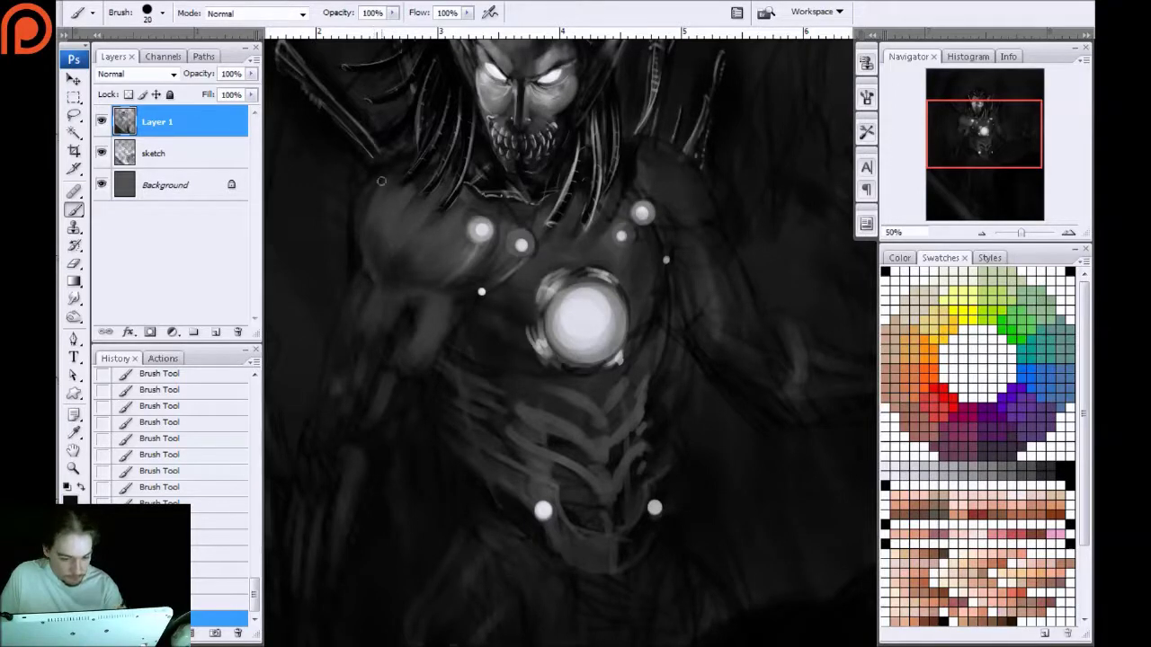
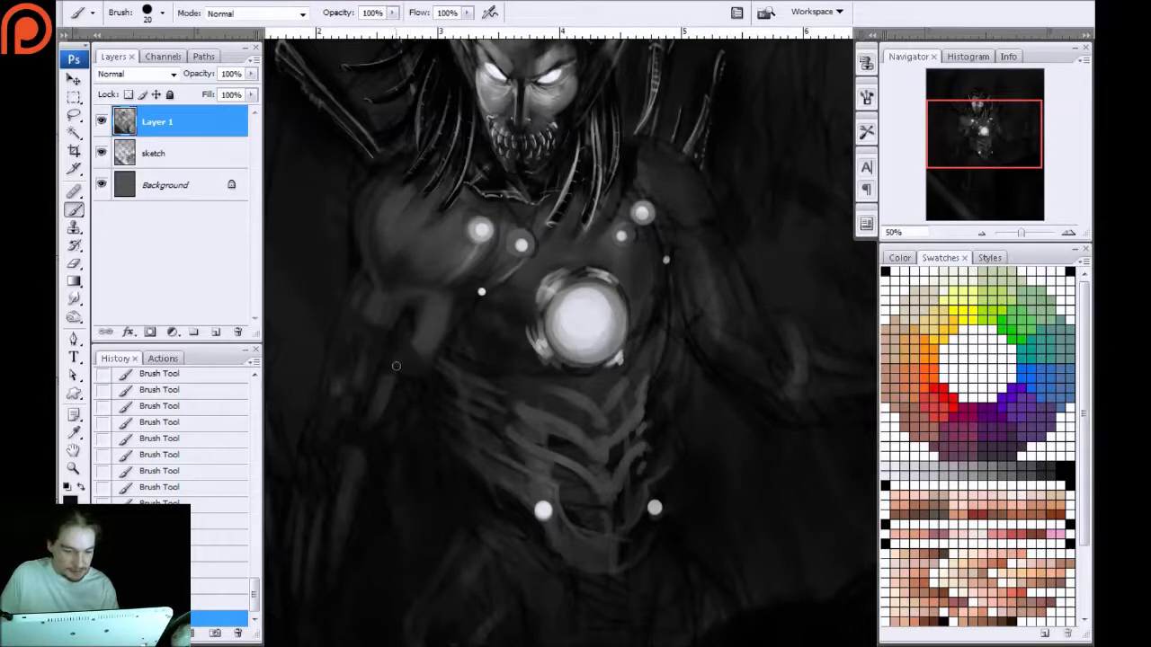
# Outline the armor plate around the left elbow with thin light strokes, using a 6 px brush
pyautogui.press('[')
pyautogui.press('[')
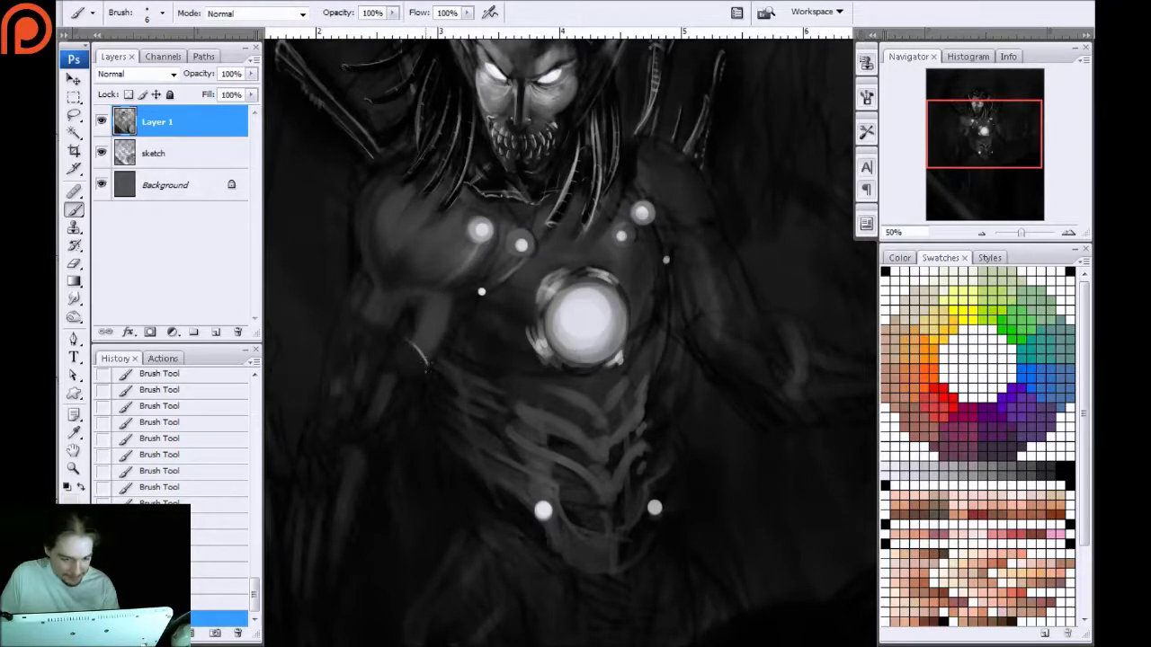
pyautogui.moveTo(425, 372); pyautogui.dragTo(382, 423)
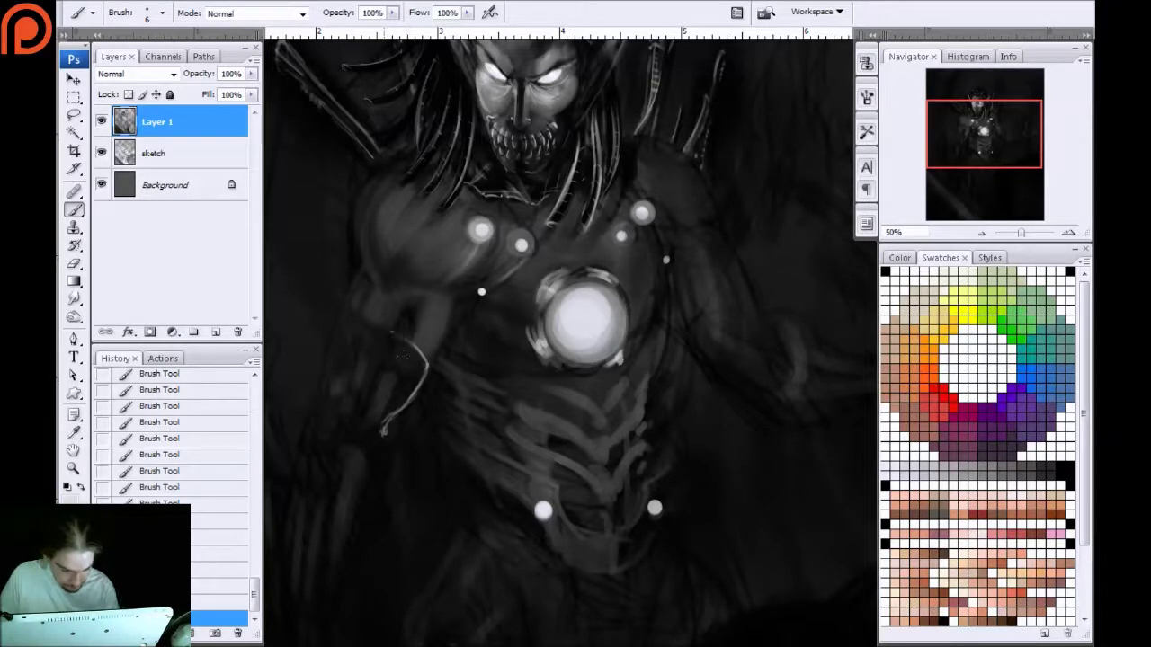
pyautogui.moveTo(336, 302); pyautogui.dragTo(374, 317)
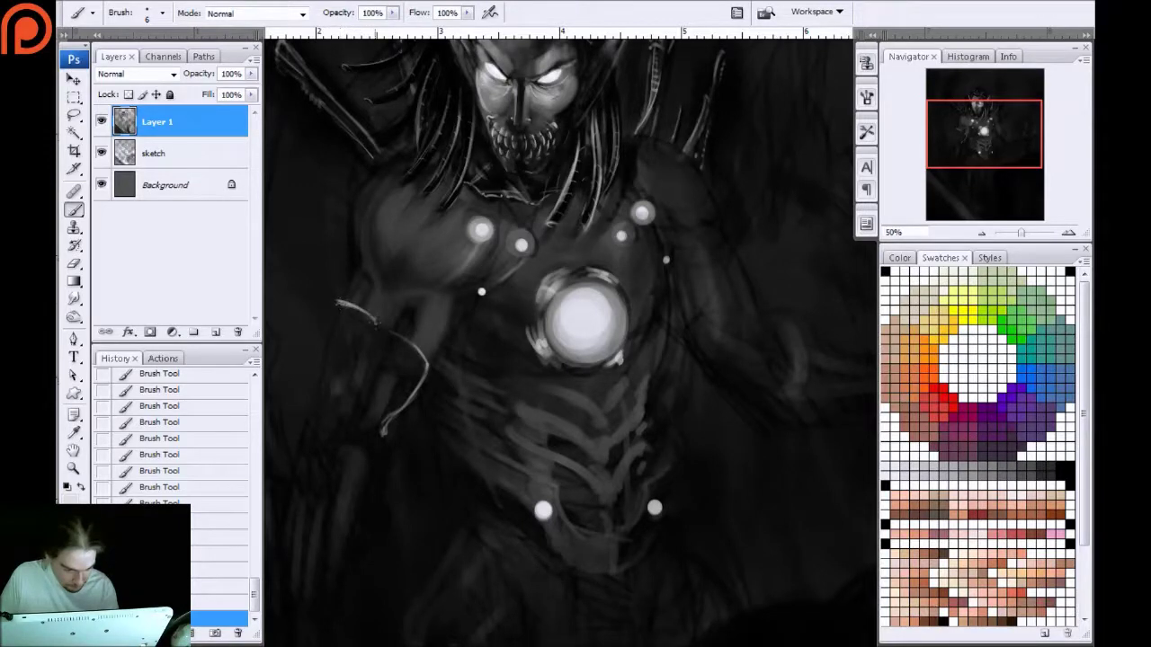
pyautogui.moveTo(339, 303)
pyautogui.mouseDown()
pyautogui.moveTo(340, 361)
pyautogui.moveTo(343, 332)
pyautogui.moveTo(340, 362)
pyautogui.mouseUp()
# Paint light spike-like highlights running down from the left elbow plate's upper edge, using 8 and 6 px brush sizes
pyautogui.press(']')
pyautogui.press(']')
pyautogui.press(']')
pyautogui.press(']')
pyautogui.moveTo(345, 313); pyautogui.dragTo(337, 367)
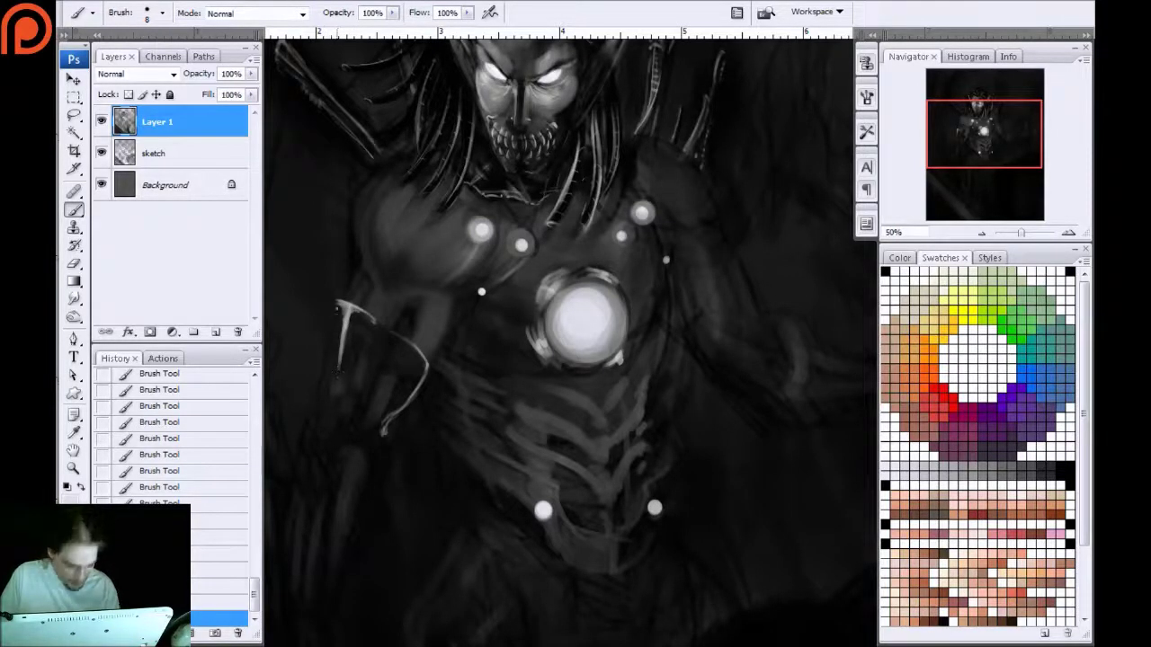
pyautogui.moveTo(338, 302)
pyautogui.mouseDown()
pyautogui.moveTo(326, 355)
pyautogui.moveTo(340, 324)
pyautogui.mouseUp()
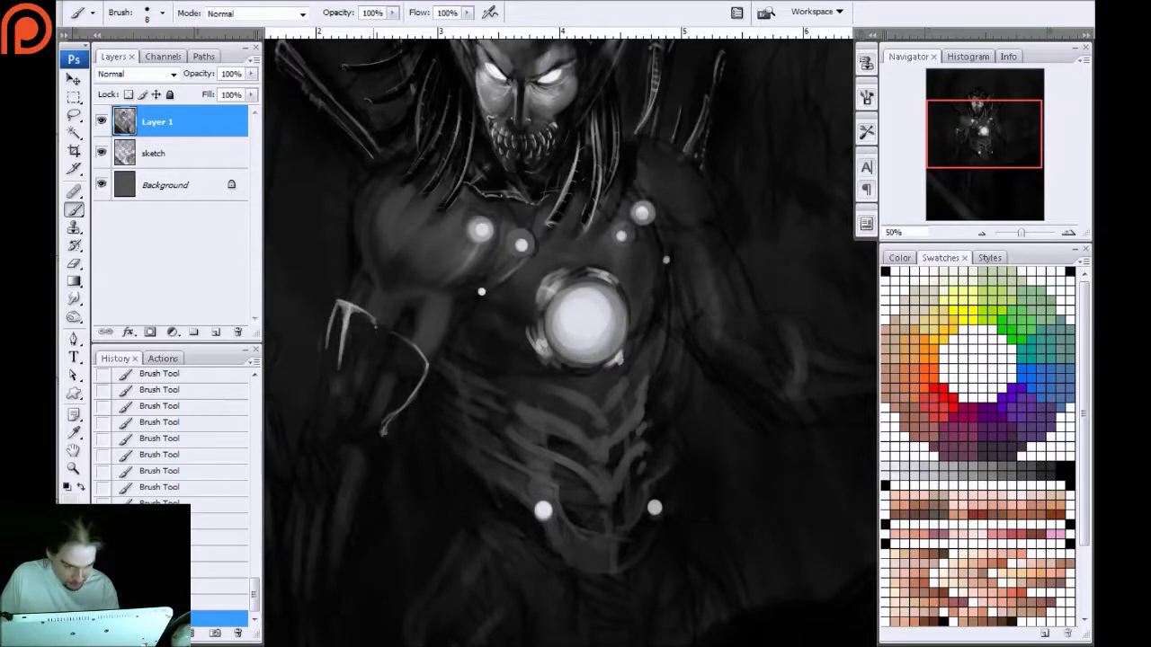
pyautogui.moveTo(389, 340); pyautogui.dragTo(370, 385)
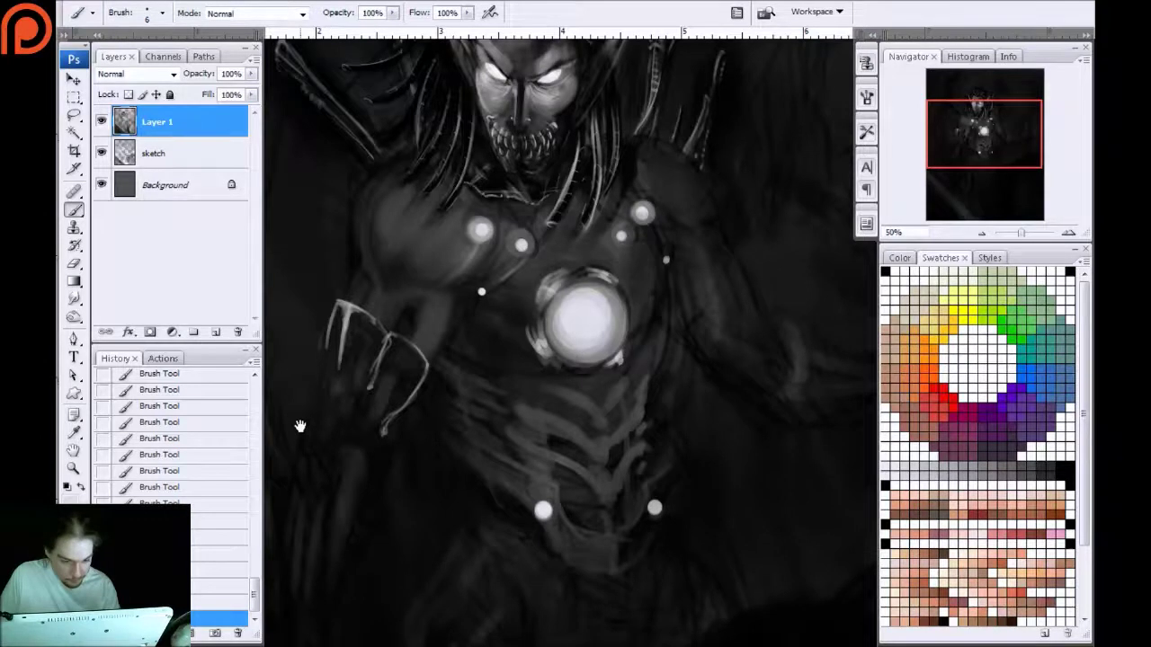
# Paint thin light outlines of the second row of pointed plates on the left forearm, using a 6 px brush
pyautogui.moveTo(290, 446); pyautogui.dragTo(392, 331)
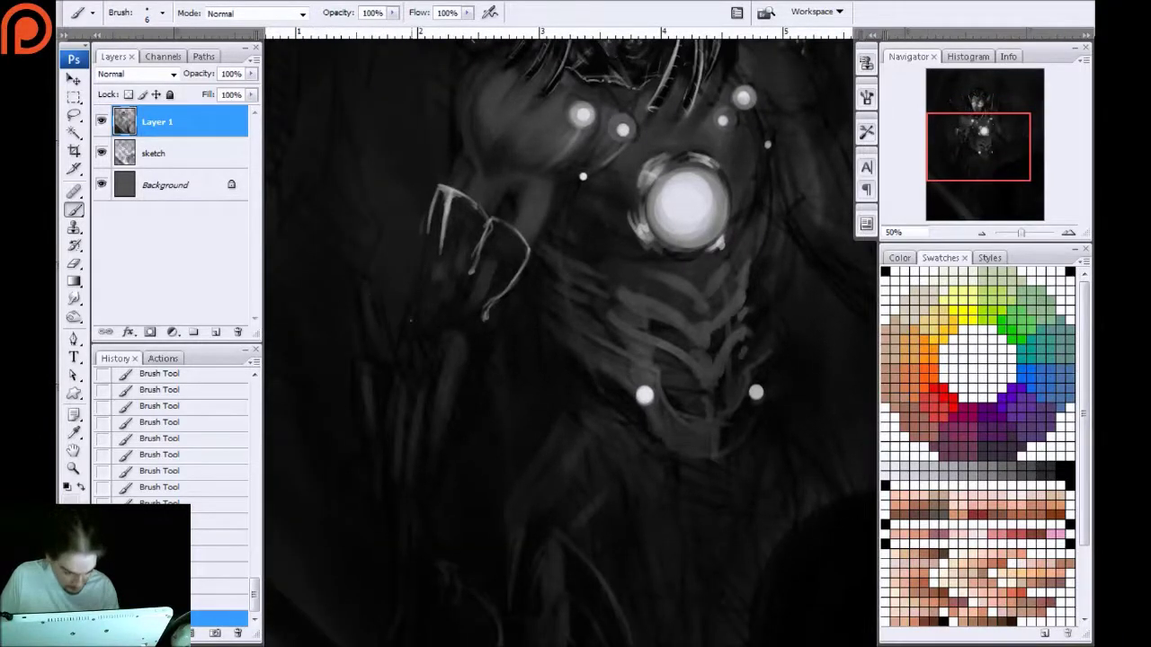
pyautogui.moveTo(387, 299)
pyautogui.mouseDown()
pyautogui.moveTo(411, 316)
pyautogui.moveTo(401, 313)
pyautogui.moveTo(396, 345)
pyautogui.mouseUp()
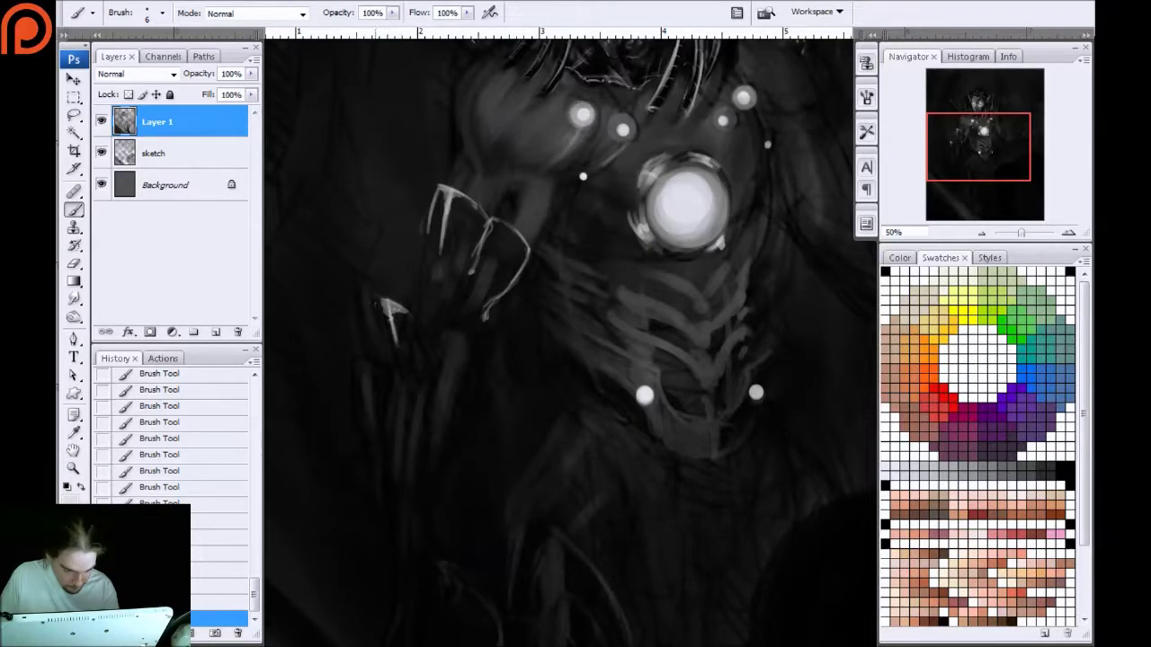
pyautogui.moveTo(378, 296)
pyautogui.mouseDown()
pyautogui.moveTo(419, 323)
pyautogui.moveTo(428, 353)
pyautogui.mouseUp()
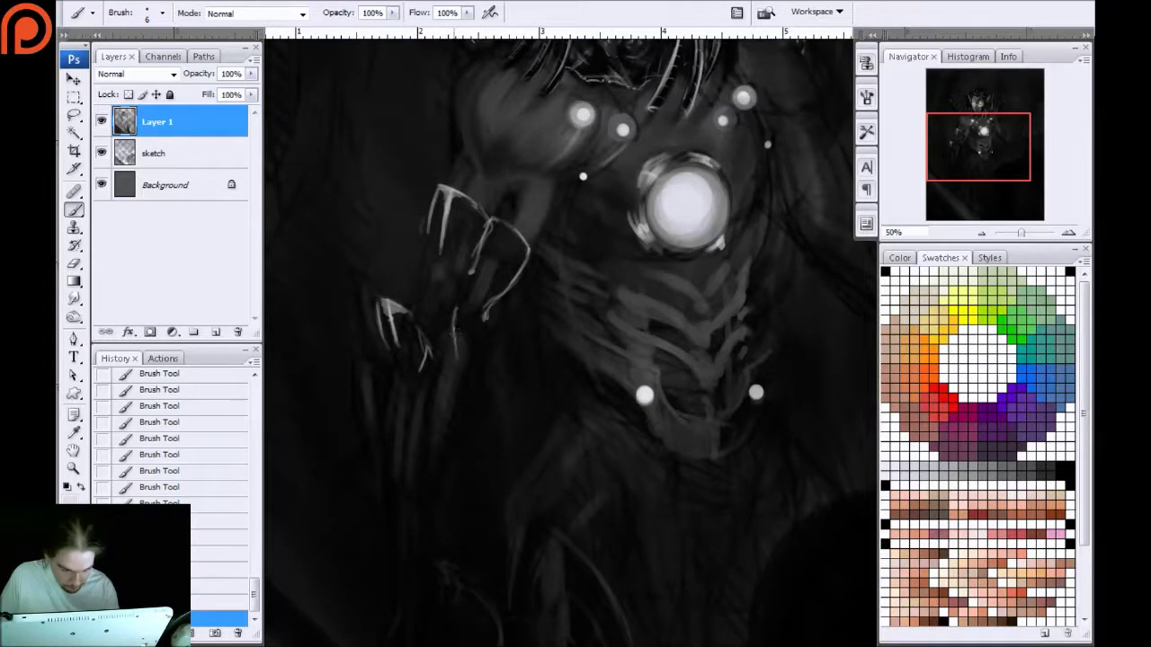
pyautogui.moveTo(438, 332); pyautogui.dragTo(435, 340)
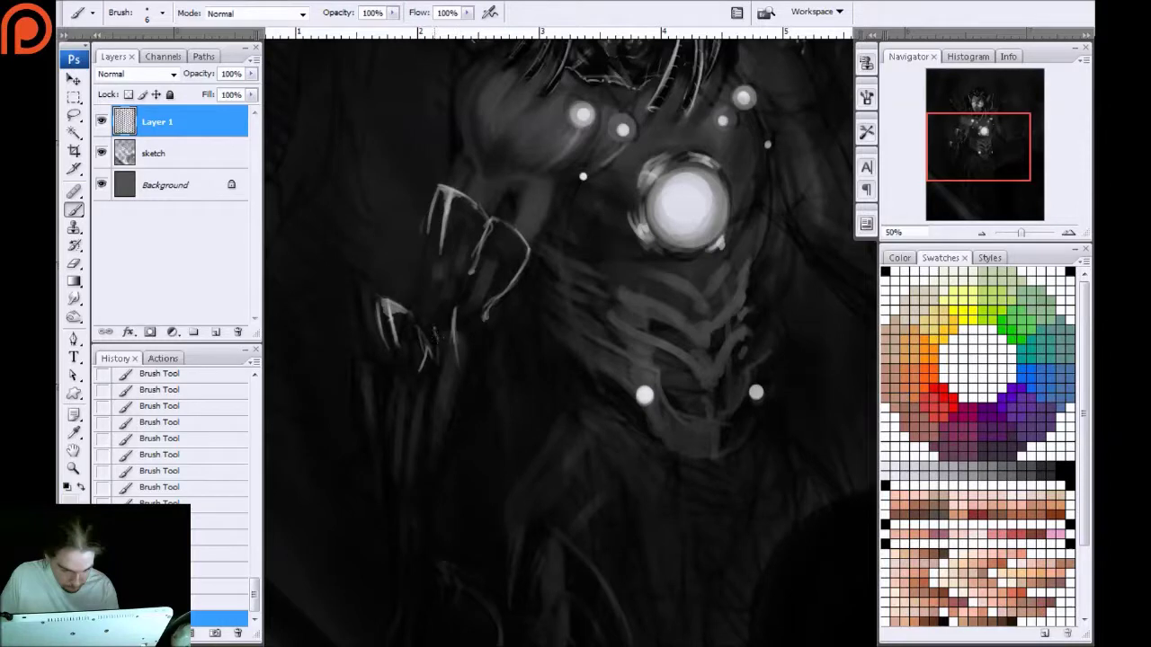
pyautogui.moveTo(435, 300)
pyautogui.mouseDown()
pyautogui.moveTo(437, 338)
pyautogui.moveTo(449, 314)
pyautogui.mouseUp()
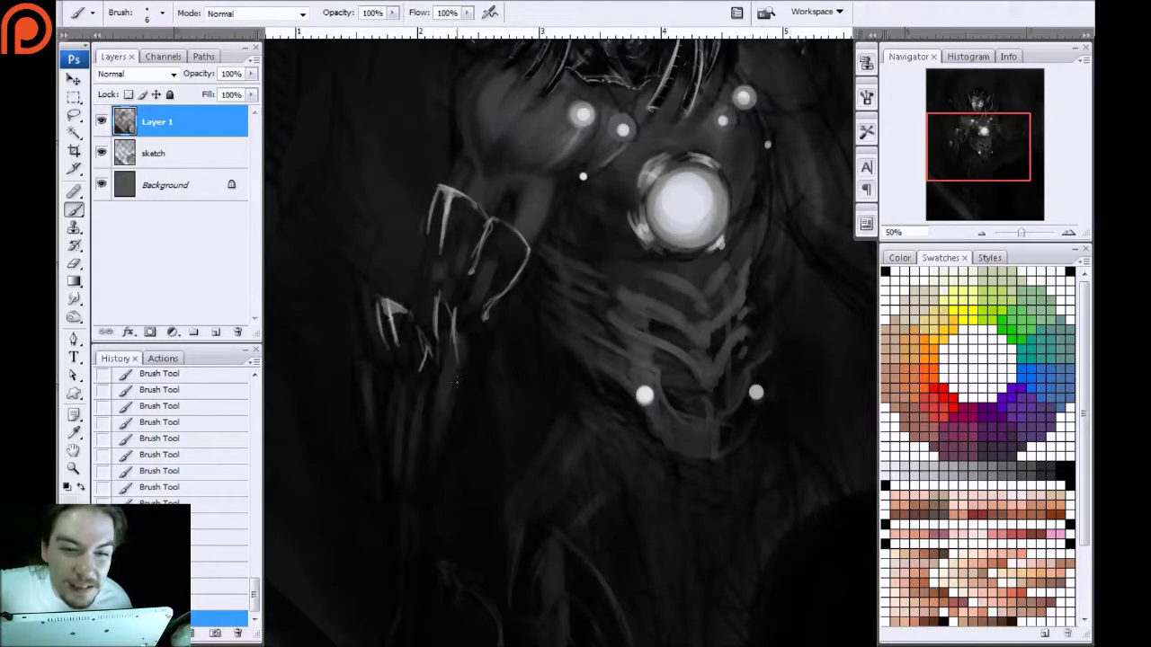
# Outline the lower rows of pointed plates on the left forearm with light strokes, using 6 and 8 px brush sizes
pyautogui.moveTo(351, 466); pyautogui.dragTo(381, 338)
pyautogui.moveTo(391, 241); pyautogui.dragTo(415, 256)
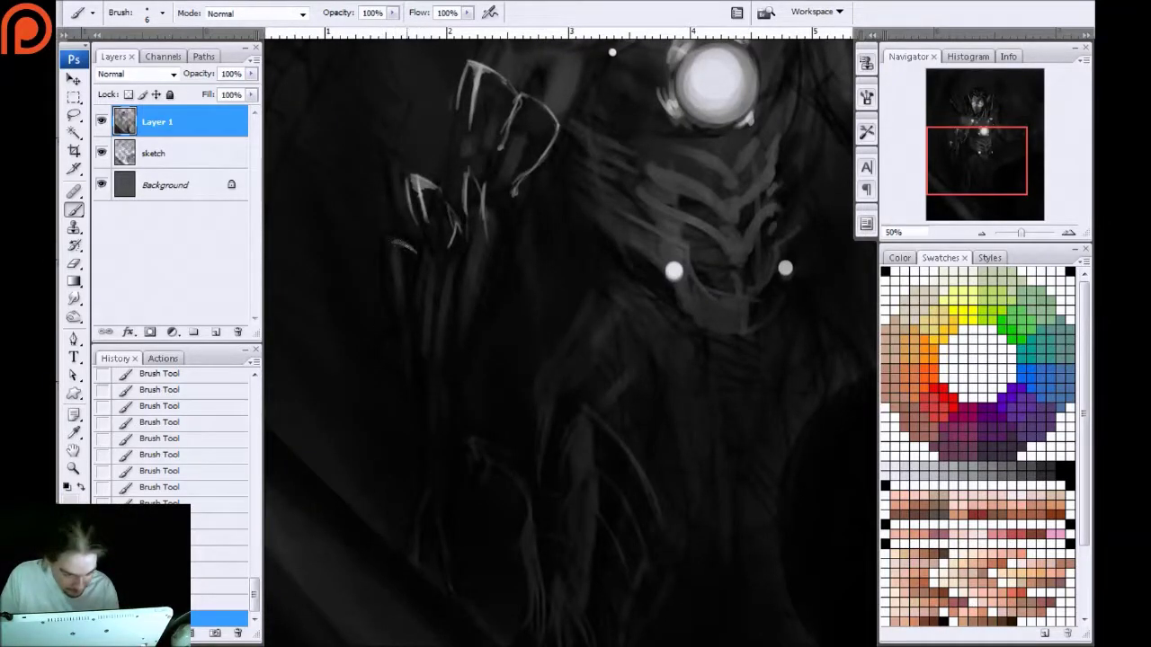
pyautogui.moveTo(395, 248); pyautogui.dragTo(397, 328)
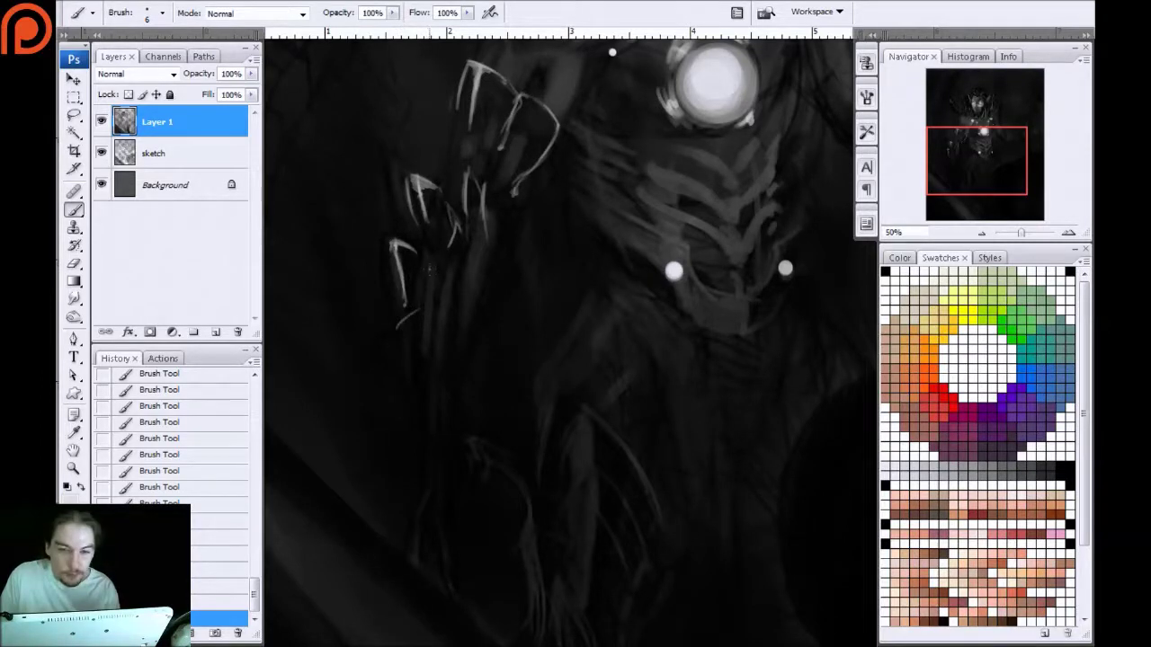
pyautogui.moveTo(428, 268); pyautogui.dragTo(444, 320)
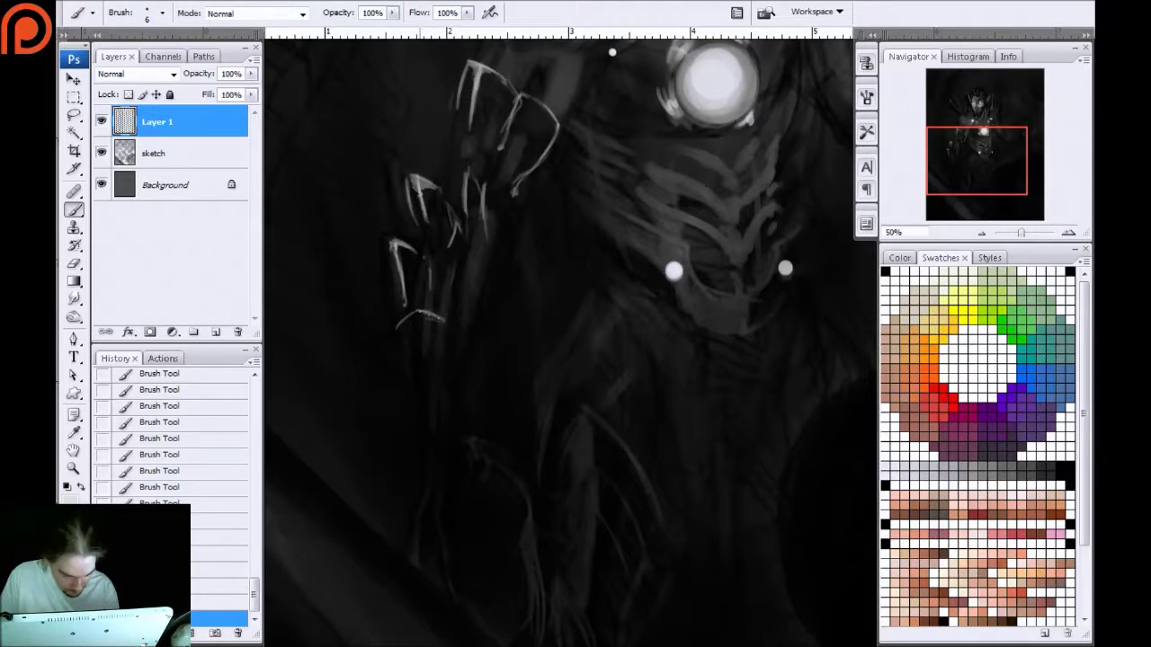
pyautogui.press(']')
pyautogui.press(']')
pyautogui.moveTo(426, 318)
pyautogui.mouseDown()
pyautogui.moveTo(430, 354)
pyautogui.moveTo(403, 361)
pyautogui.moveTo(418, 406)
pyautogui.mouseUp()
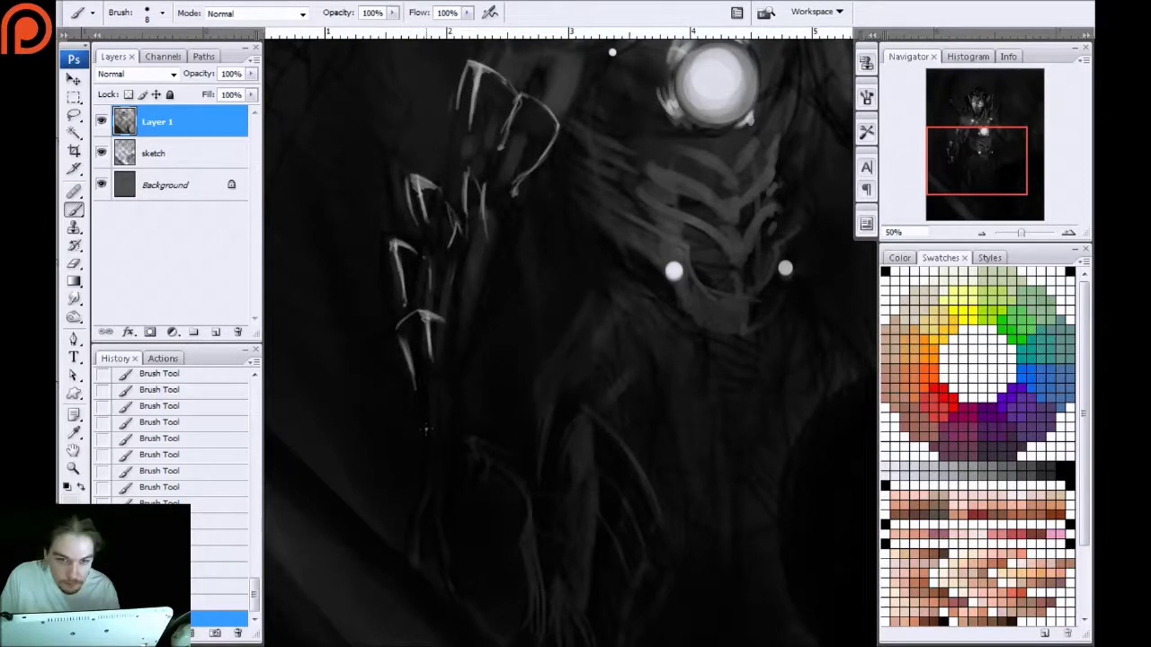
# Add small light highlights on the inner side of the left forearm between the plates, using an 8 px brush
pyautogui.press(']')
pyautogui.press(']')
pyautogui.press(']')
pyautogui.press('[')
pyautogui.press('[')
pyautogui.moveTo(471, 259); pyautogui.dragTo(466, 309)
pyautogui.moveTo(466, 268)
pyautogui.mouseDown()
pyautogui.moveTo(463, 293)
pyautogui.moveTo(449, 285)
pyautogui.mouseUp()
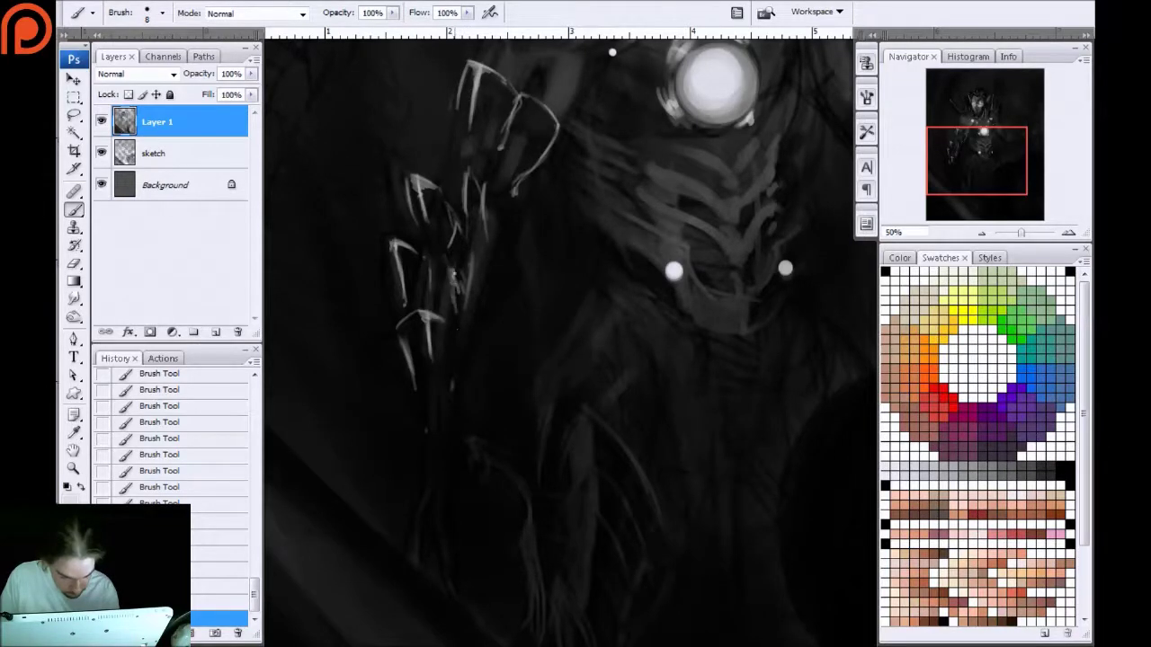
# Paint a broad light highlight along the inner edge of the left forearm, ending with a 10 px brush
pyautogui.press(']')
pyautogui.press(']')
pyautogui.press(']')
pyautogui.moveTo(480, 267); pyautogui.dragTo(466, 314)
pyautogui.press(']')
pyautogui.press(']')
pyautogui.press(']')
pyautogui.moveTo(479, 268); pyautogui.dragTo(462, 346)
pyautogui.press('[')
pyautogui.press('[')
pyautogui.moveTo(479, 268); pyautogui.dragTo(466, 322)
# Cut small dark notches into the inner forearm highlight with black and a 20 px brush
pyautogui.press('x')
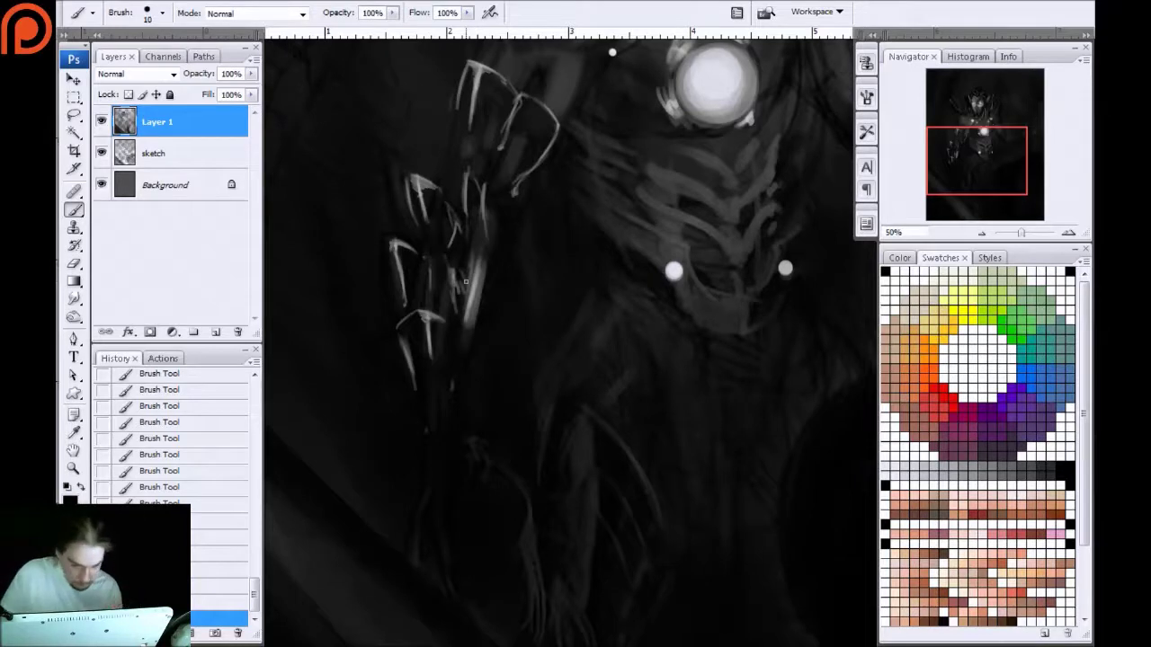
pyautogui.press(']')
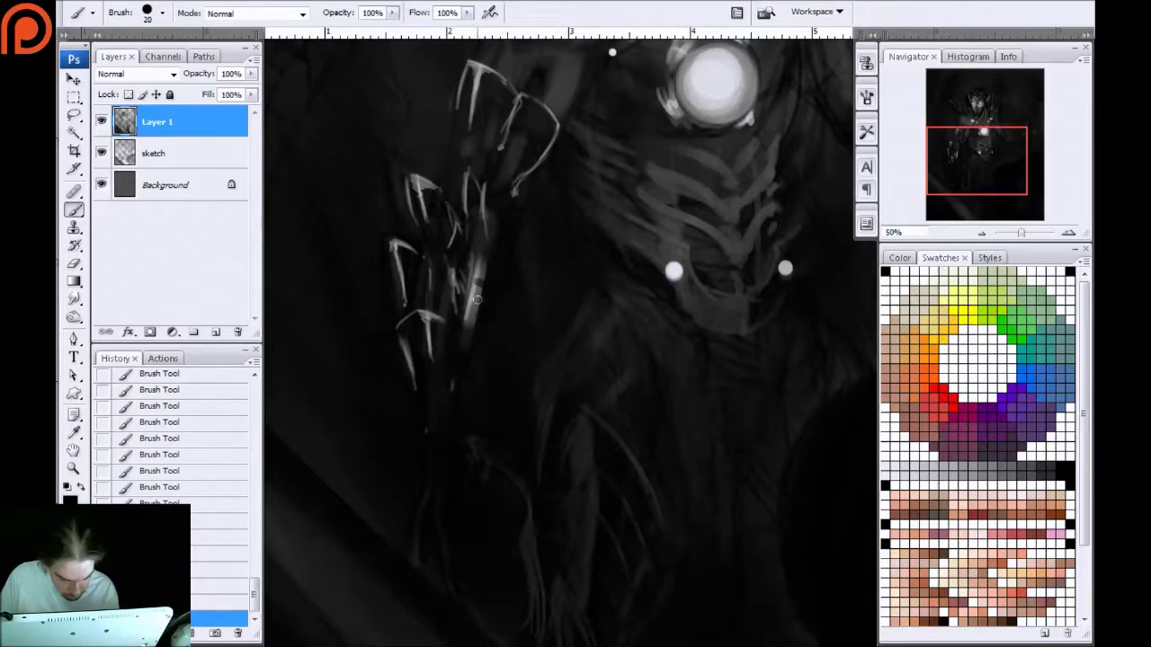
pyautogui.moveTo(475, 316); pyautogui.dragTo(472, 328)
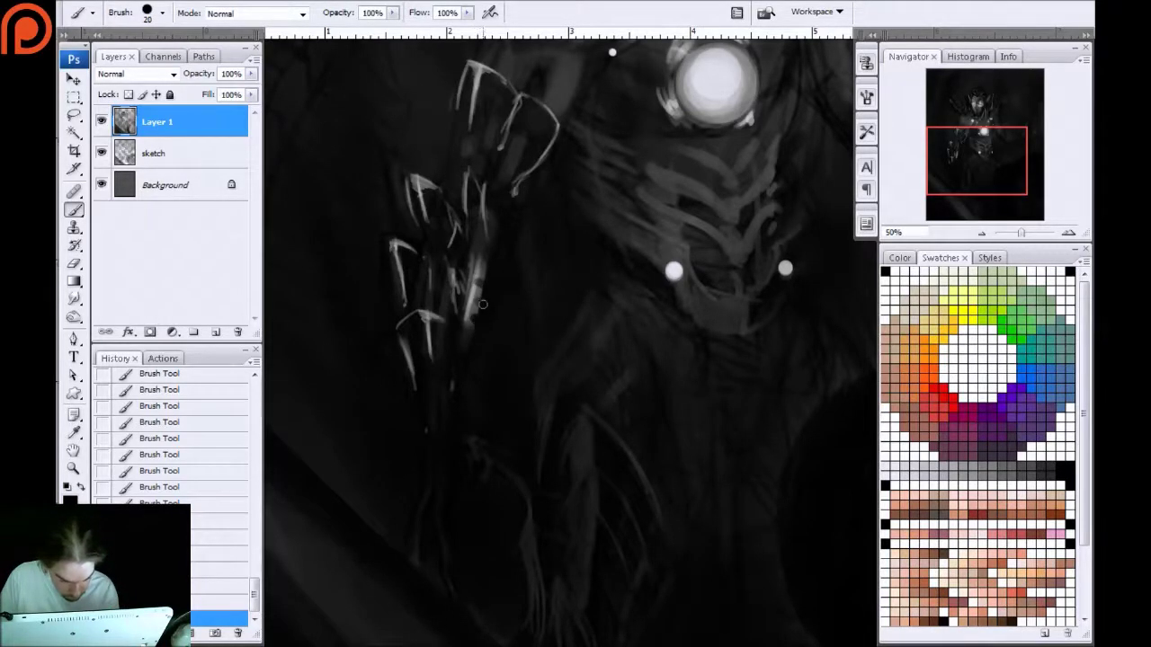
pyautogui.moveTo(477, 319); pyautogui.dragTo(472, 315)
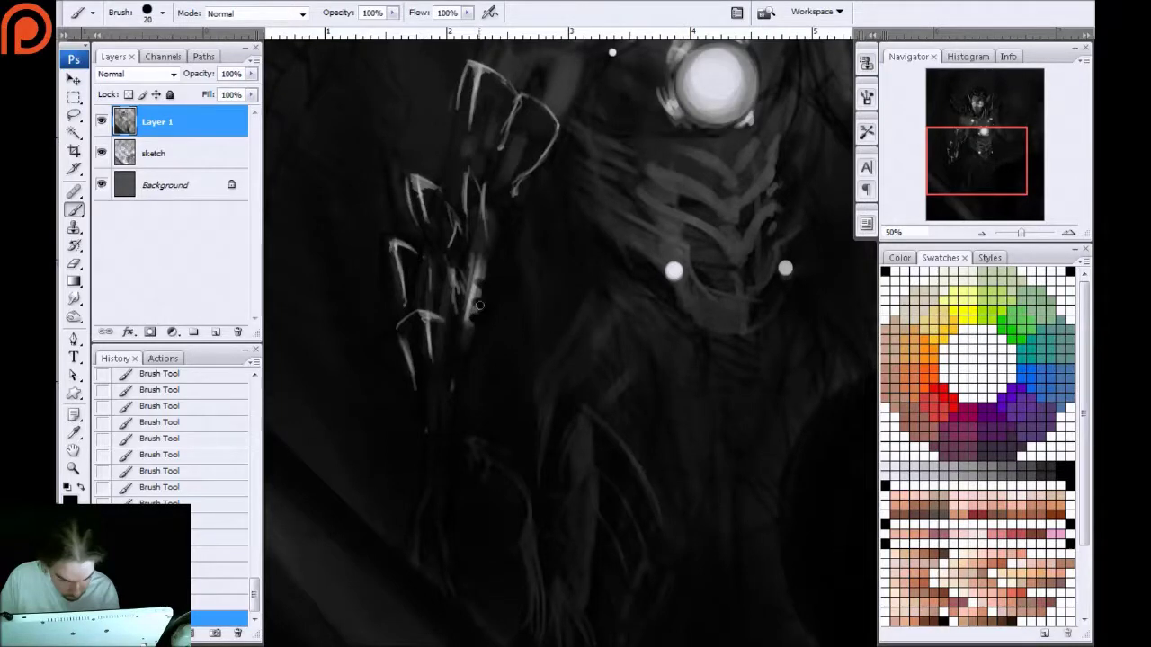
pyautogui.moveTo(476, 254); pyautogui.dragTo(472, 268)
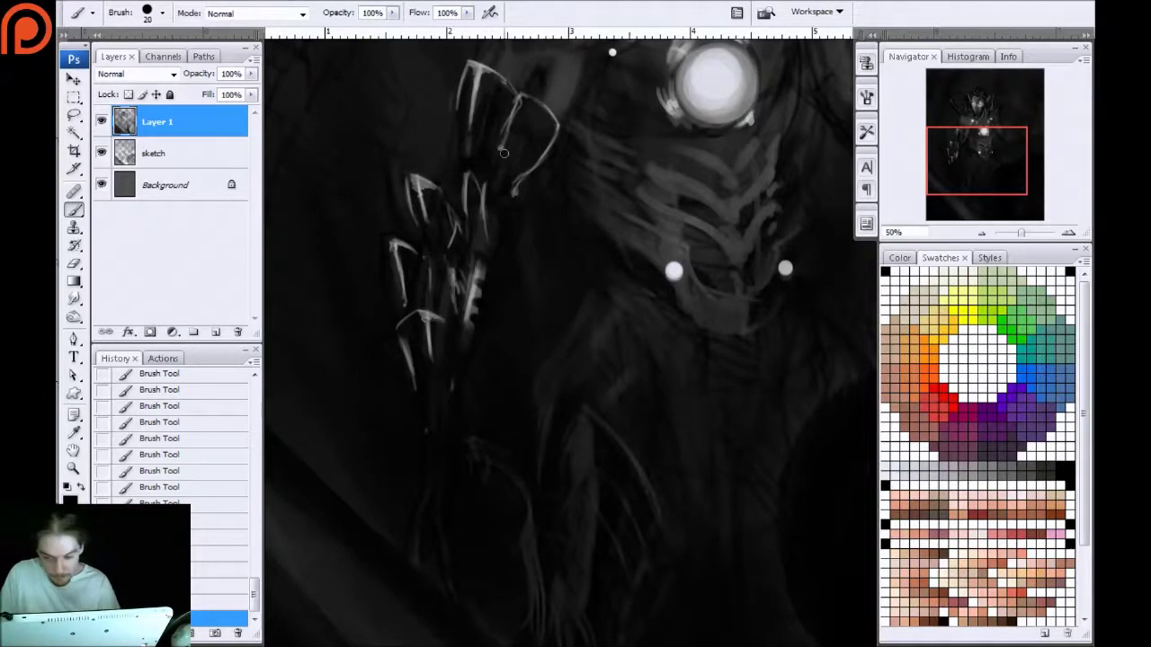
# Paint streaks inside the left elbow plate and down the arm below it, using 20 and 10 px brush sizes
pyautogui.moveTo(537, 107); pyautogui.dragTo(507, 160)
pyautogui.moveTo(496, 75)
pyautogui.mouseDown()
pyautogui.moveTo(465, 185)
pyautogui.moveTo(453, 183)
pyautogui.moveTo(462, 142)
pyautogui.moveTo(452, 200)
pyautogui.mouseUp()
pyautogui.press('[')
pyautogui.moveTo(457, 138); pyautogui.dragTo(451, 177)
pyautogui.moveTo(504, 214); pyautogui.dragTo(499, 239)
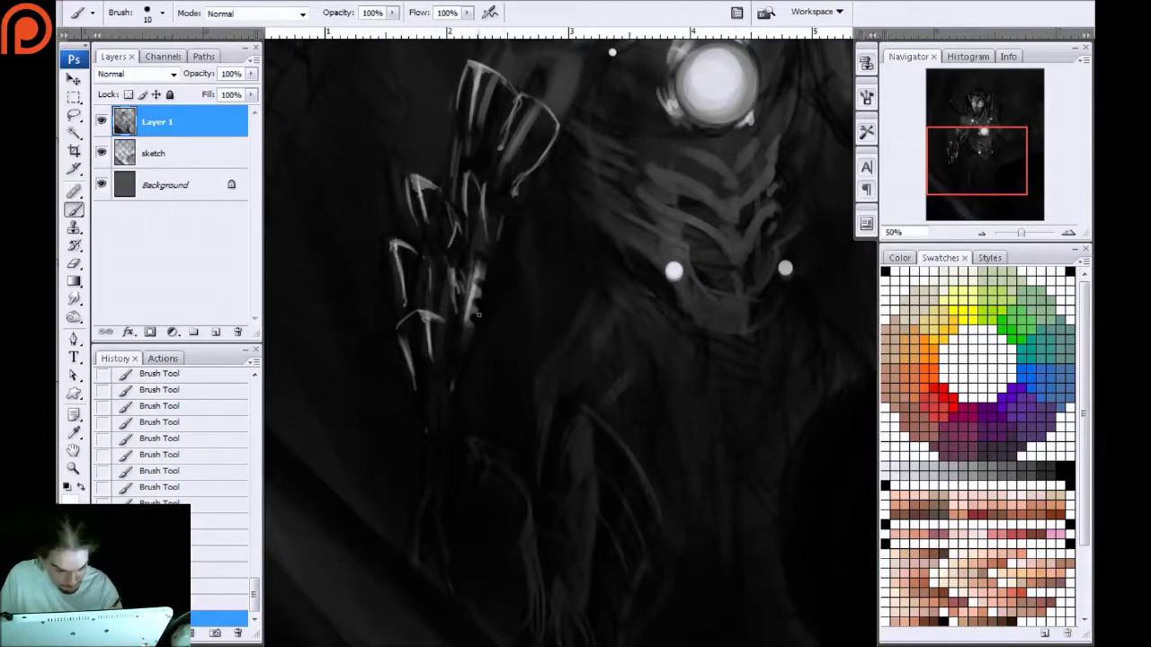
pyautogui.moveTo(496, 288); pyautogui.dragTo(488, 320)
pyautogui.moveTo(485, 270); pyautogui.dragTo(469, 315)
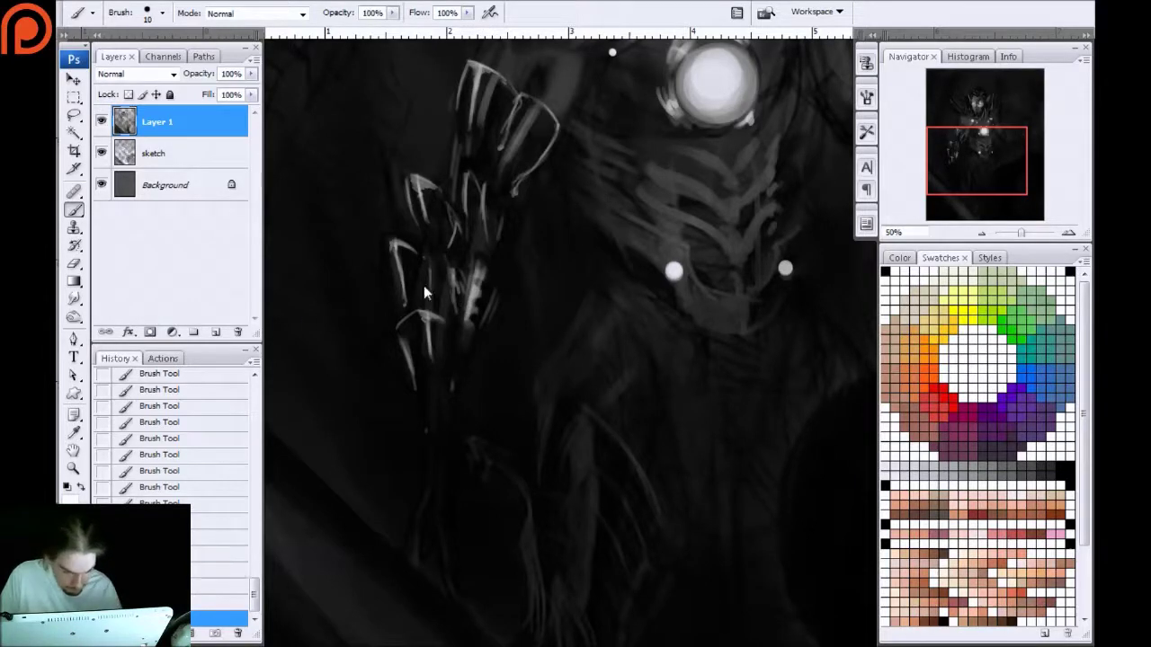
pyautogui.click(216, 570)
pyautogui.click(196, 504)
# Add short light spikes along the inner forearm highlight and across the outer forearm plates, using a 6 px brush
pyautogui.press('[')
pyautogui.press('[')
pyautogui.press('[')
pyautogui.press('[')
pyautogui.hotkey('ctrl', 'z')
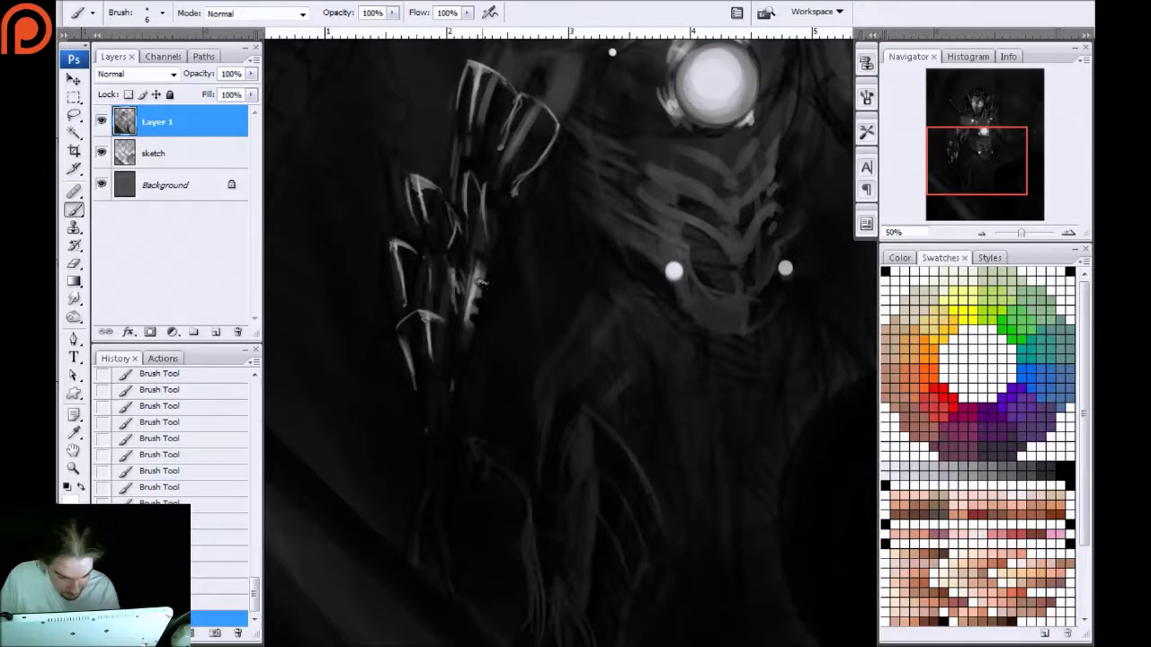
pyautogui.moveTo(475, 315); pyautogui.dragTo(471, 306)
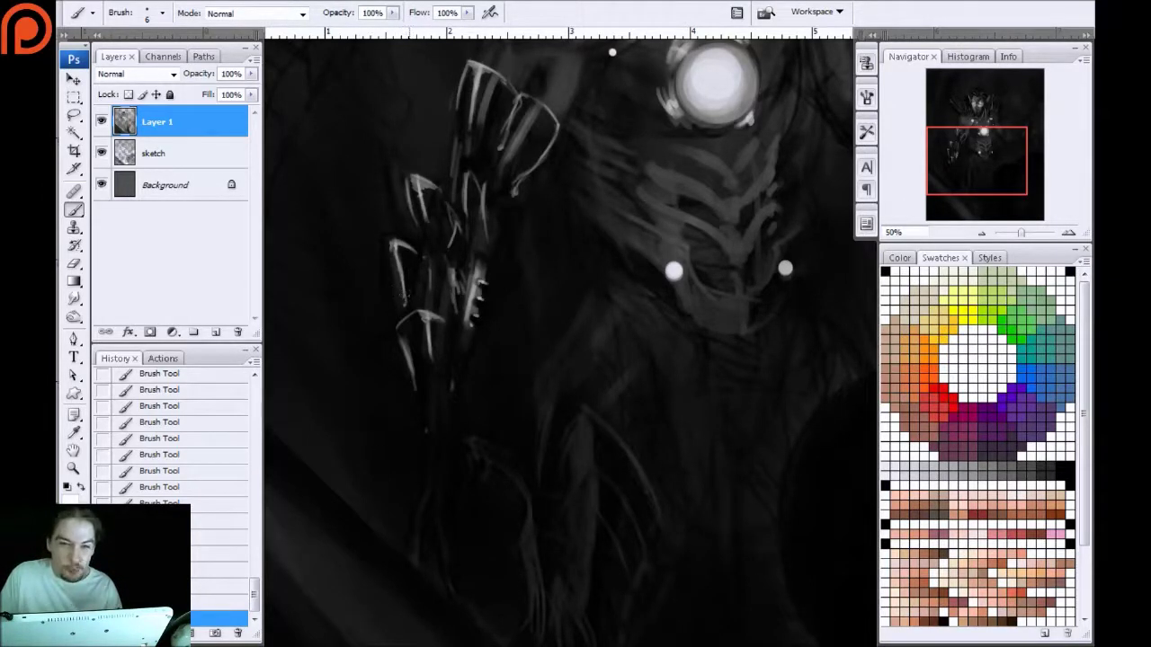
pyautogui.moveTo(397, 177); pyautogui.dragTo(412, 187)
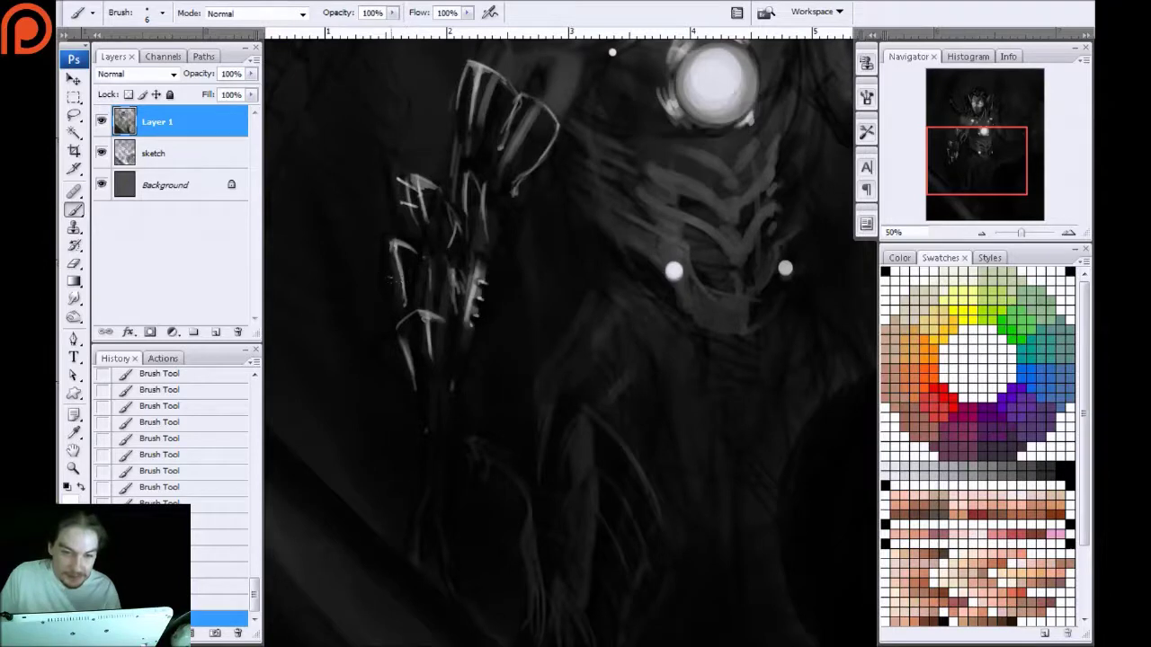
pyautogui.moveTo(394, 285); pyautogui.dragTo(405, 287)
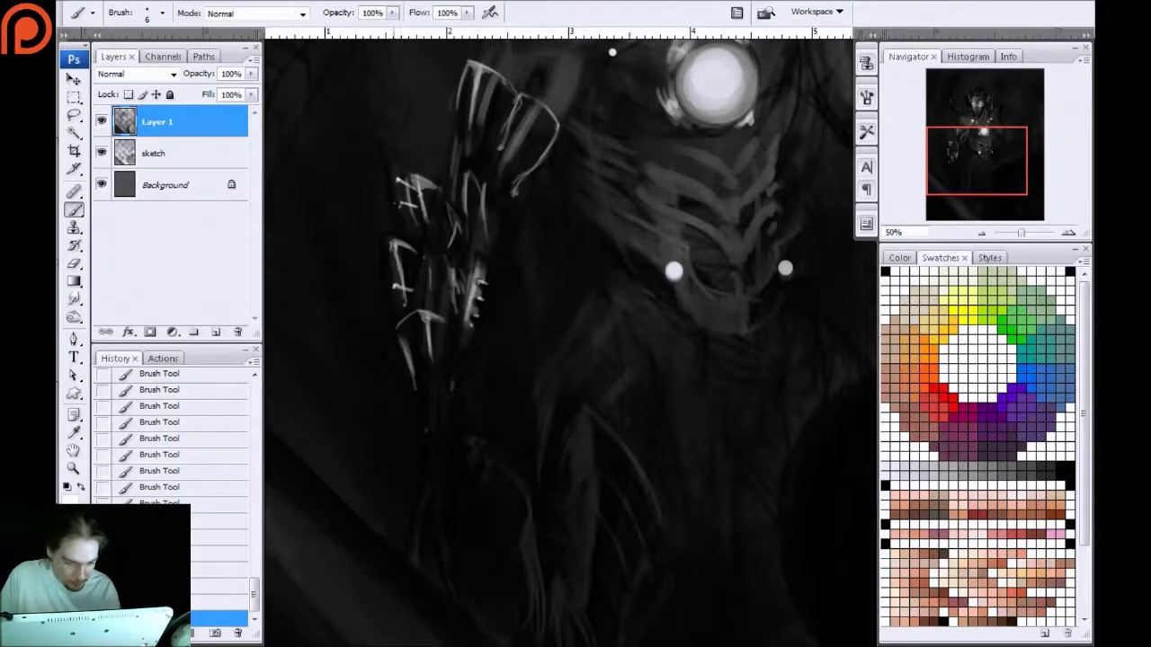
# Paint light highlights on the left wrist, the first finger segment and the base of the curved claw beside it
pyautogui.moveTo(339, 312); pyautogui.dragTo(354, 187)
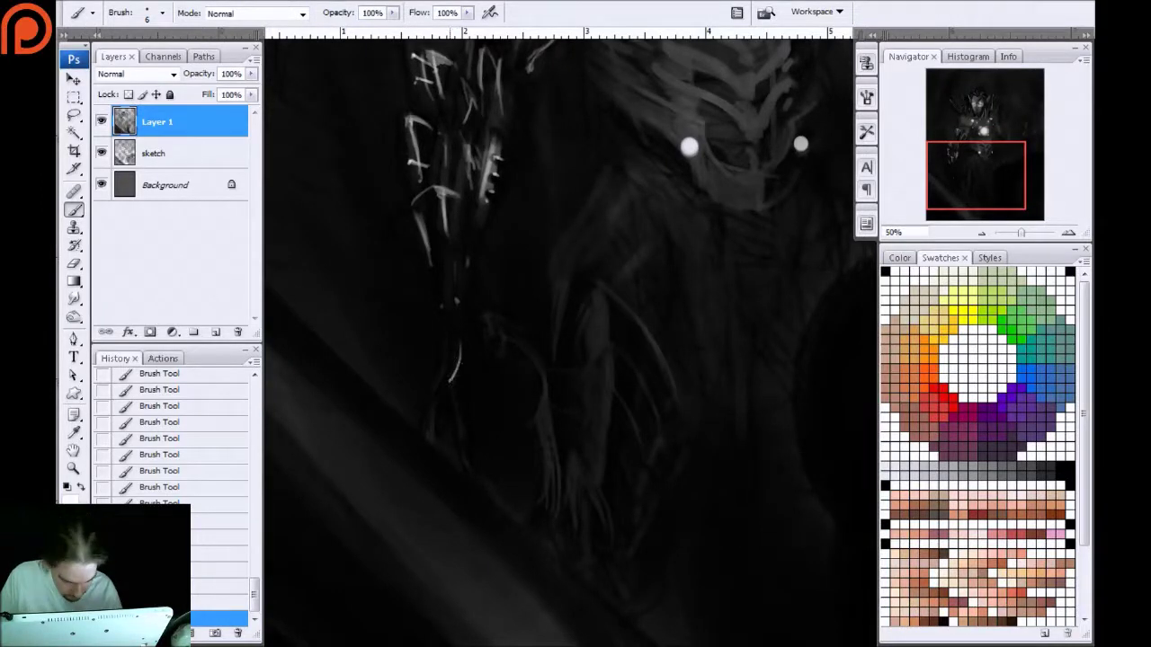
pyautogui.moveTo(464, 350); pyautogui.dragTo(461, 340)
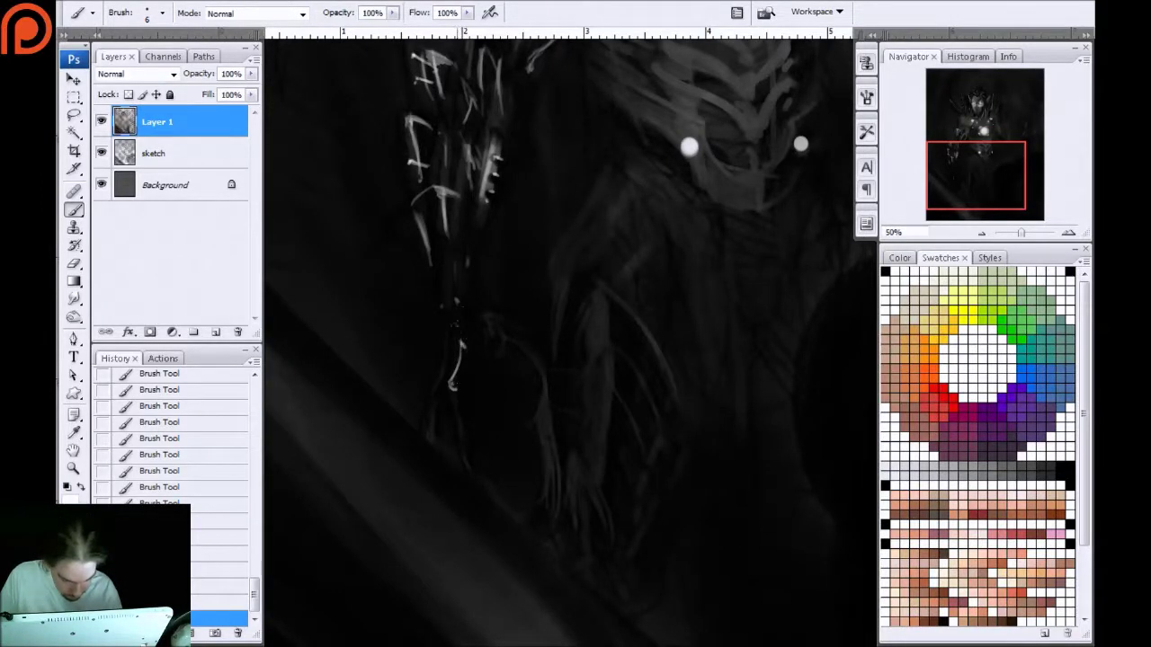
pyautogui.moveTo(456, 265)
pyautogui.mouseDown()
pyautogui.moveTo(455, 307)
pyautogui.moveTo(441, 290)
pyautogui.moveTo(455, 306)
pyautogui.moveTo(469, 250)
pyautogui.mouseUp()
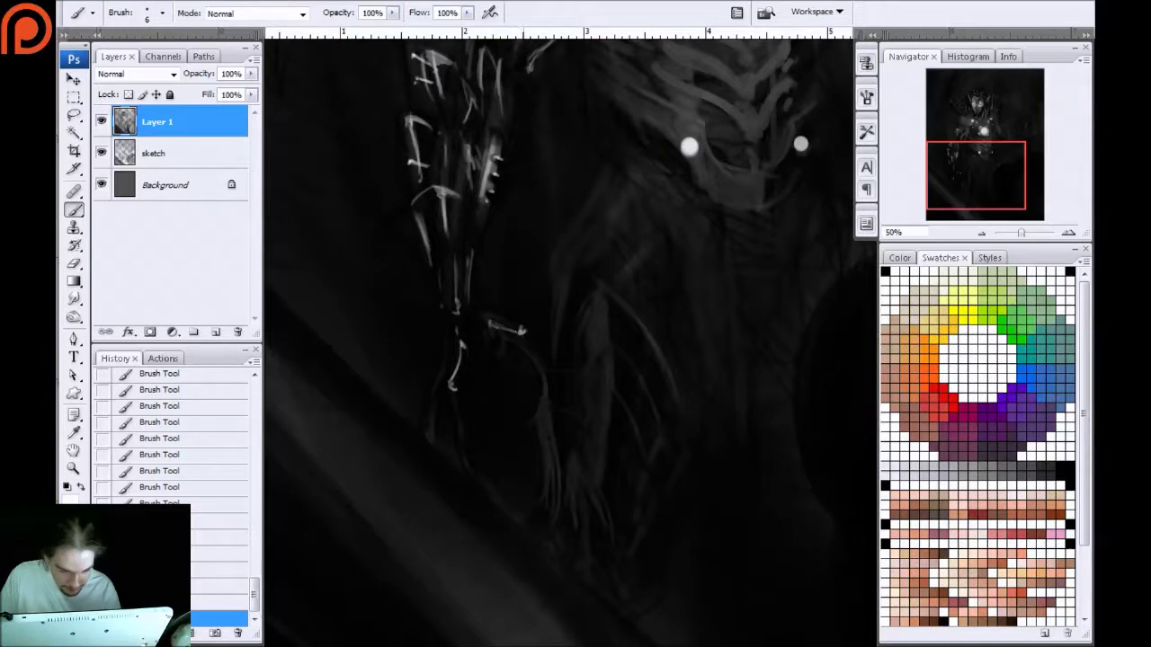
# Add small ridge ticks and a long curved highlight along the outer edge of the left hand's curved claw
pyautogui.moveTo(526, 339); pyautogui.dragTo(537, 348)
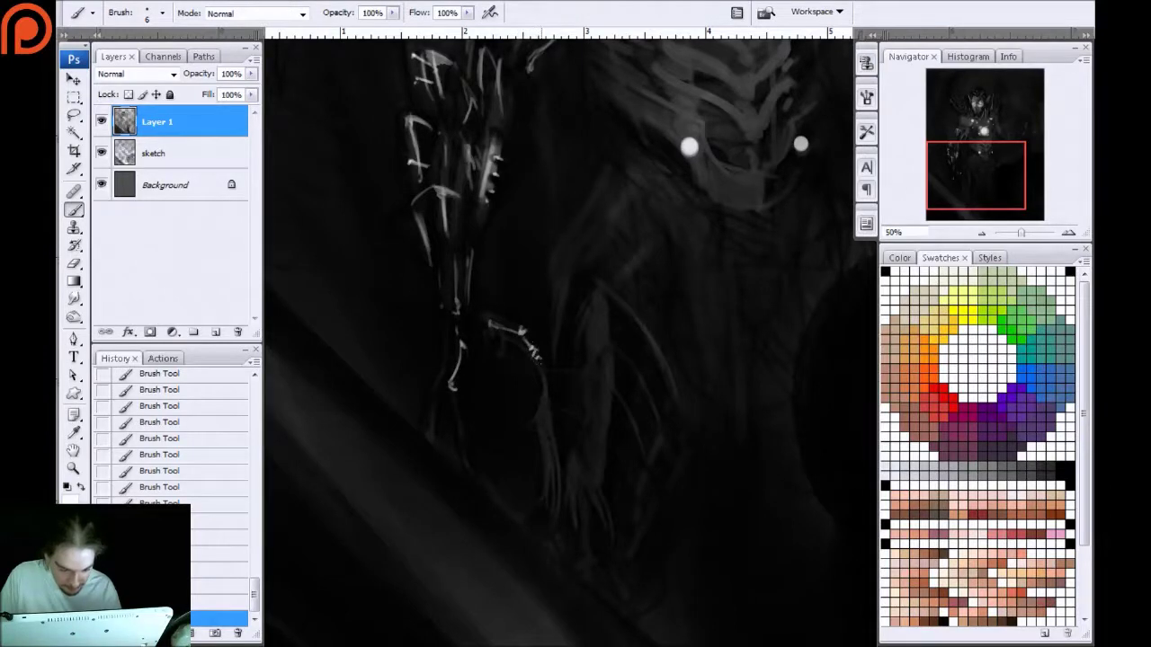
pyautogui.hotkey('ctrl', '+')
pyautogui.hotkey('ctrl', '+')
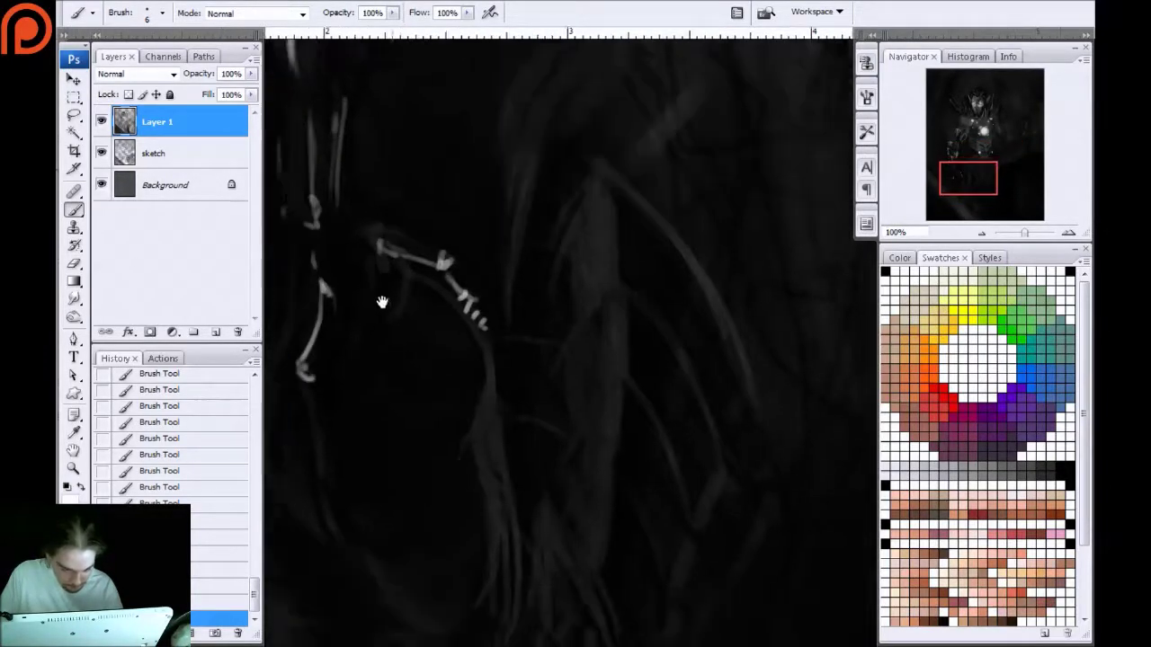
pyautogui.moveTo(382, 303); pyautogui.dragTo(388, 286)
pyautogui.moveTo(498, 324)
pyautogui.mouseDown()
pyautogui.moveTo(479, 434)
pyautogui.moveTo(498, 323)
pyautogui.mouseUp()
pyautogui.moveTo(492, 418); pyautogui.dragTo(487, 311)
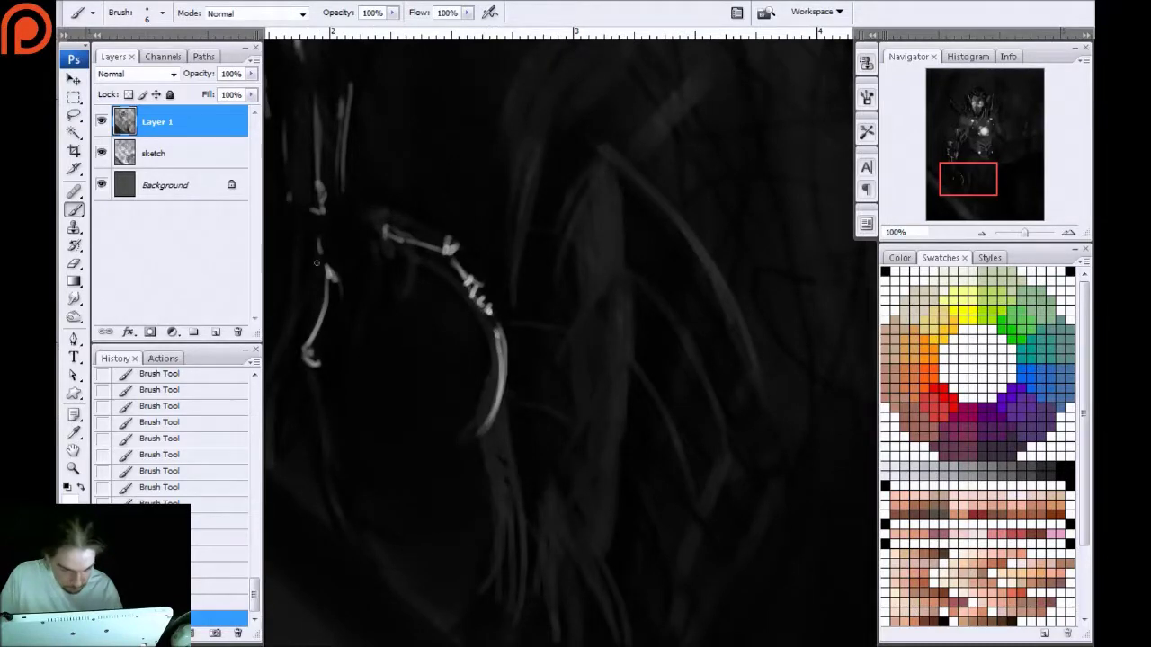
# Paint short light ticks on the outer side of the left wrist and curved outlines for the upper finger segments
pyautogui.moveTo(372, 276); pyautogui.dragTo(470, 279)
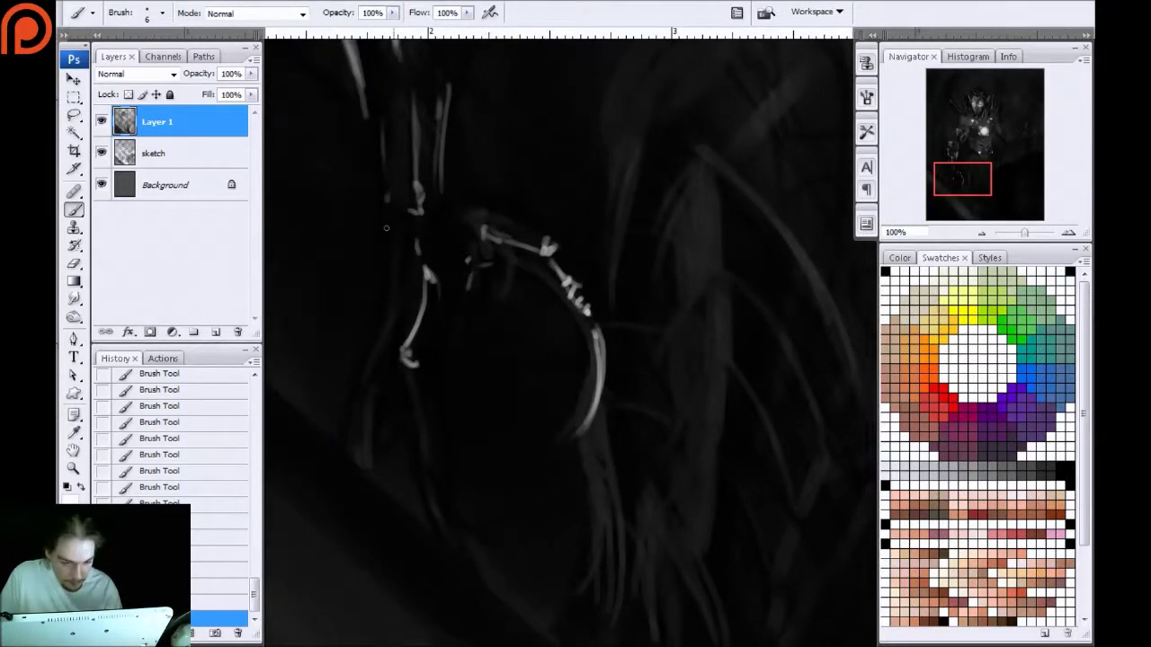
pyautogui.moveTo(384, 208)
pyautogui.mouseDown()
pyautogui.moveTo(401, 219)
pyautogui.moveTo(379, 231)
pyautogui.mouseUp()
pyautogui.moveTo(378, 291)
pyautogui.mouseDown()
pyautogui.moveTo(415, 231)
pyautogui.moveTo(417, 287)
pyautogui.mouseUp()
pyautogui.moveTo(413, 205); pyautogui.dragTo(409, 281)
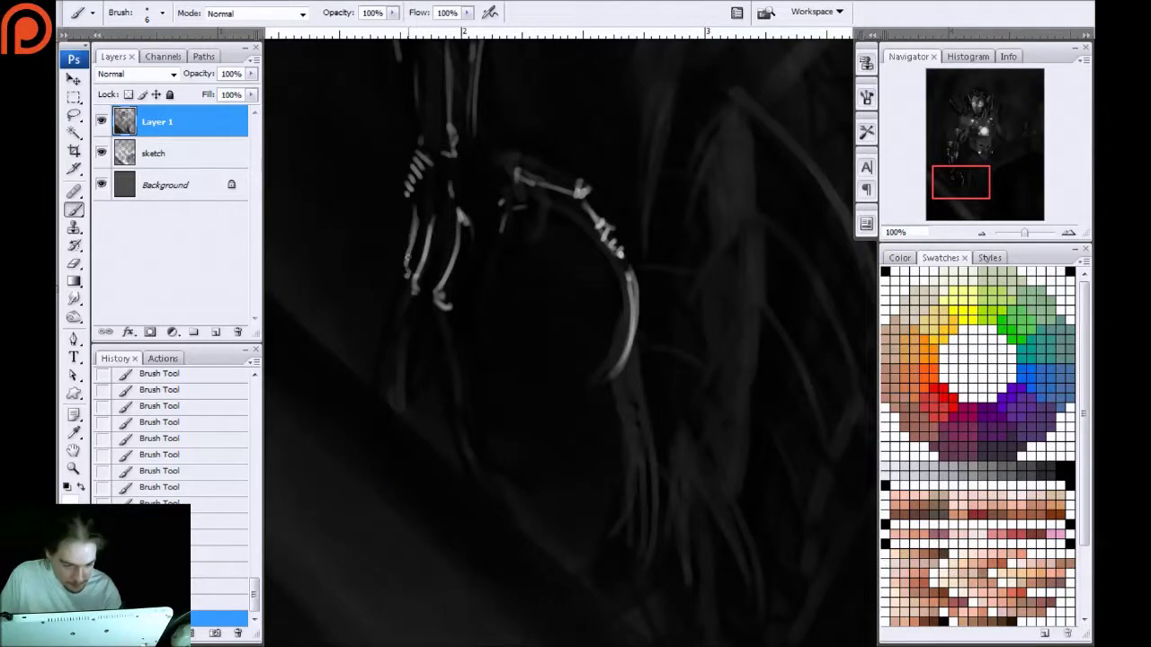
# Highlight the inner edge beside the claw's base and outline the nearest finger from its joints down to the curved tip
pyautogui.moveTo(511, 219)
pyautogui.mouseDown()
pyautogui.moveTo(482, 290)
pyautogui.moveTo(499, 245)
pyautogui.moveTo(467, 271)
pyautogui.moveTo(463, 368)
pyautogui.moveTo(447, 325)
pyautogui.mouseUp()
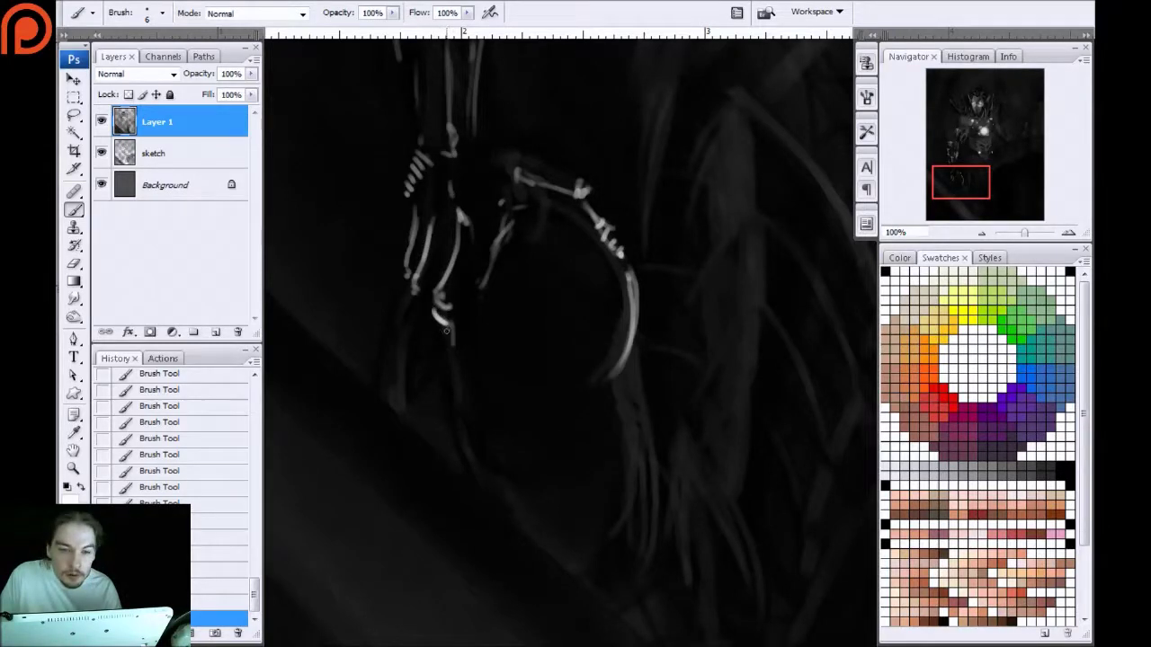
pyautogui.moveTo(461, 324); pyautogui.dragTo(464, 329)
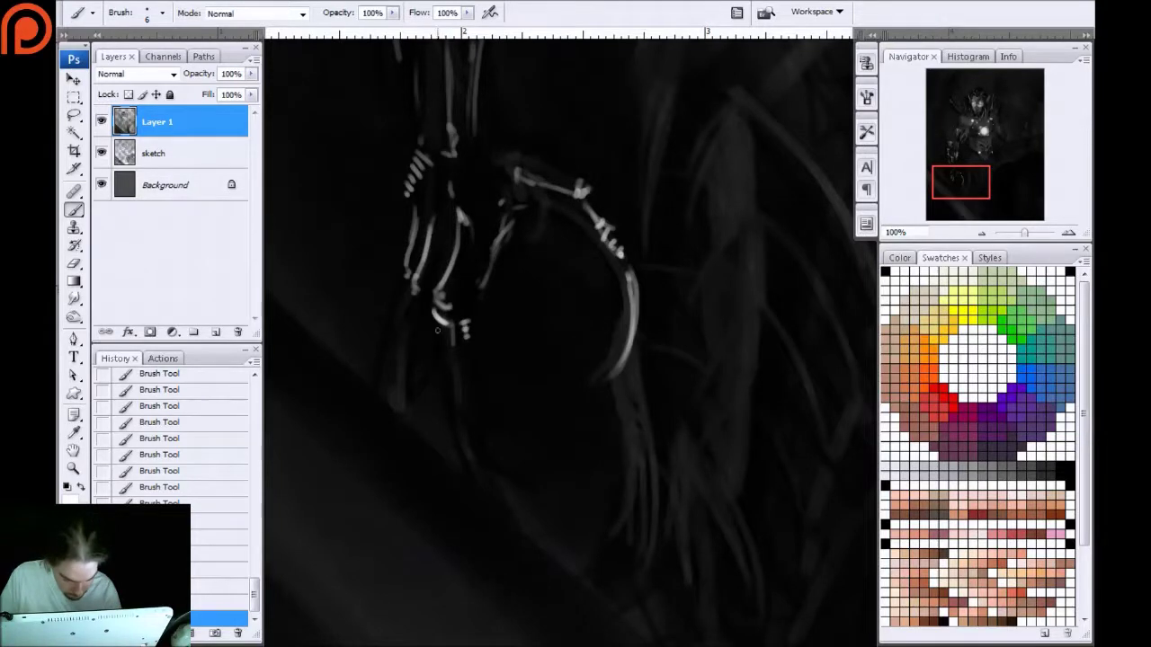
pyautogui.moveTo(435, 330)
pyautogui.mouseDown()
pyautogui.moveTo(445, 394)
pyautogui.moveTo(506, 486)
pyautogui.mouseUp()
pyautogui.moveTo(466, 433)
pyautogui.mouseDown()
pyautogui.moveTo(503, 482)
pyautogui.moveTo(490, 473)
pyautogui.mouseUp()
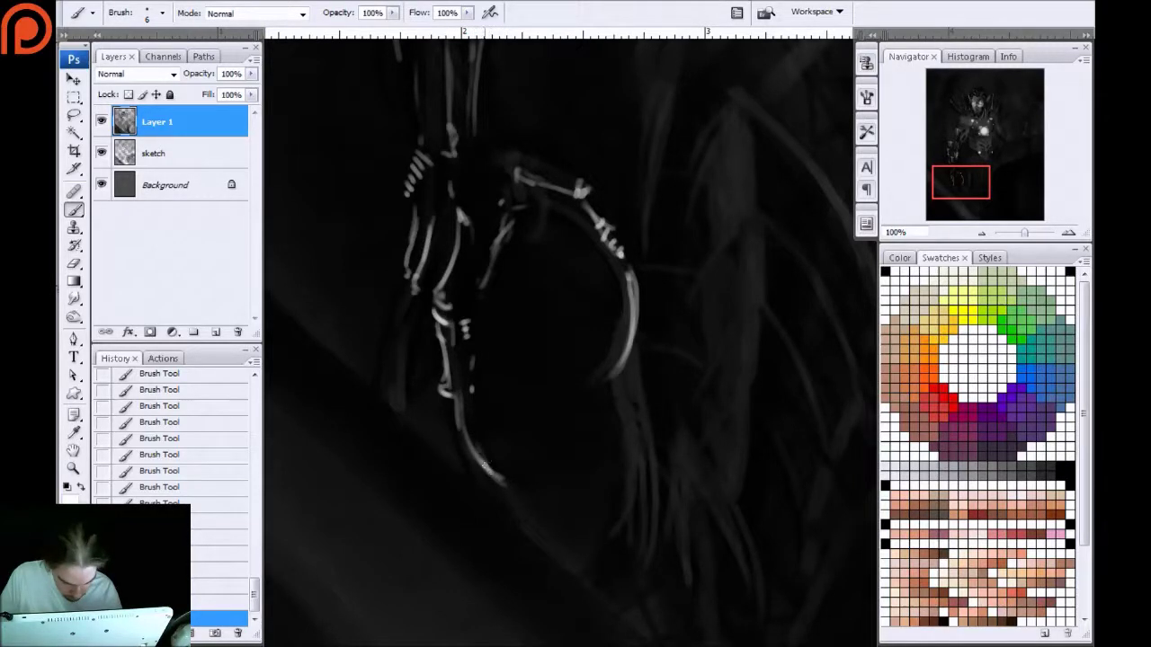
# Outline the outer fingers of the left hand with thin light strokes, adding small highlights at the joints
pyautogui.moveTo(415, 298); pyautogui.dragTo(437, 423)
pyautogui.moveTo(432, 383); pyautogui.dragTo(453, 430)
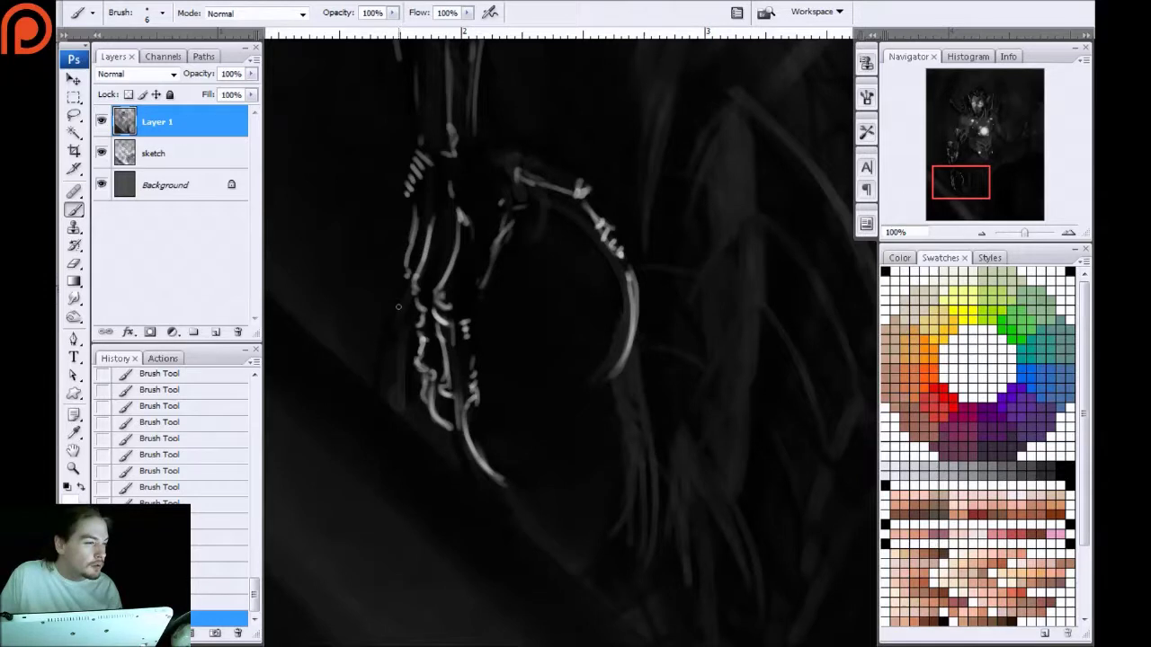
pyautogui.moveTo(408, 281); pyautogui.dragTo(412, 307)
pyautogui.moveTo(410, 237)
pyautogui.mouseDown()
pyautogui.moveTo(402, 268)
pyautogui.moveTo(424, 298)
pyautogui.mouseUp()
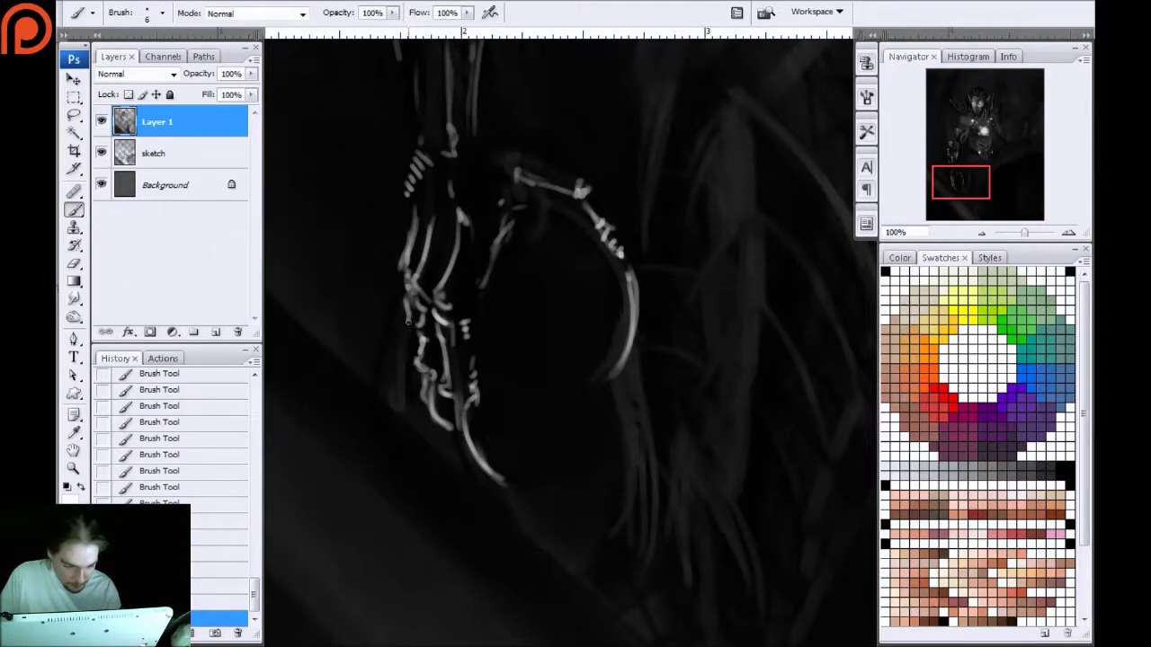
# Add thin light lines down the lower left forearm to the wrist, using a 6 px brush
pyautogui.hotkey('ctrl', '-')
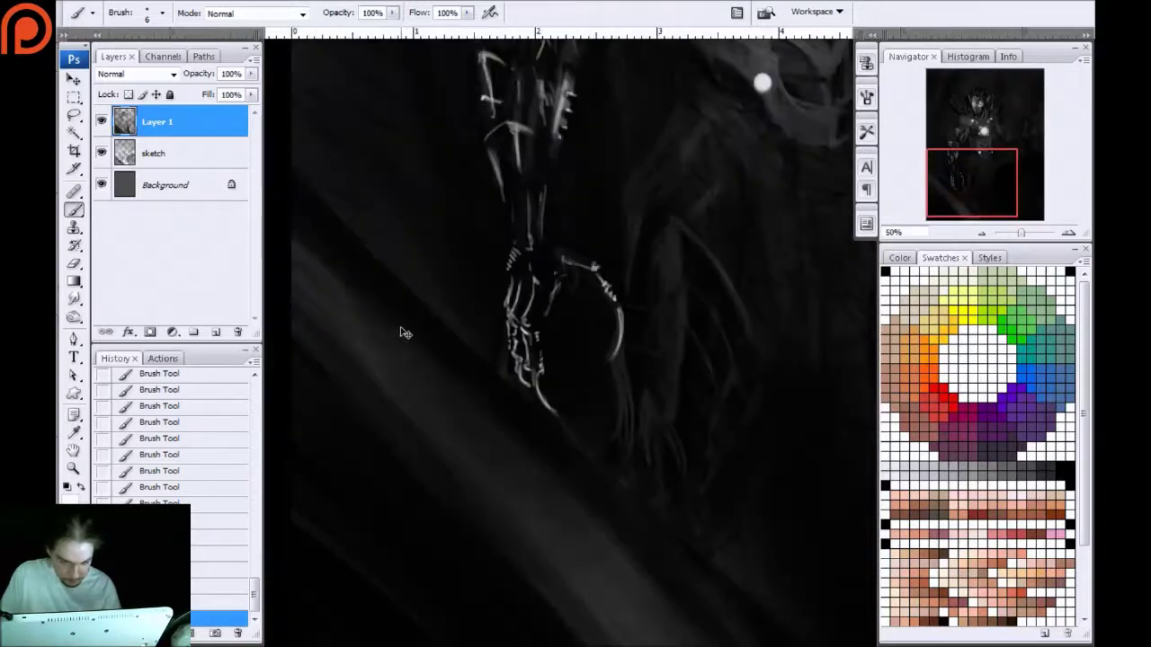
pyautogui.hotkey('ctrl', '-')
pyautogui.moveTo(525, 347)
pyautogui.mouseDown()
pyautogui.moveTo(536, 374)
pyautogui.moveTo(546, 304)
pyautogui.mouseUp()
pyautogui.moveTo(545, 361)
pyautogui.mouseDown()
pyautogui.moveTo(543, 288)
pyautogui.moveTo(560, 296)
pyautogui.mouseUp()
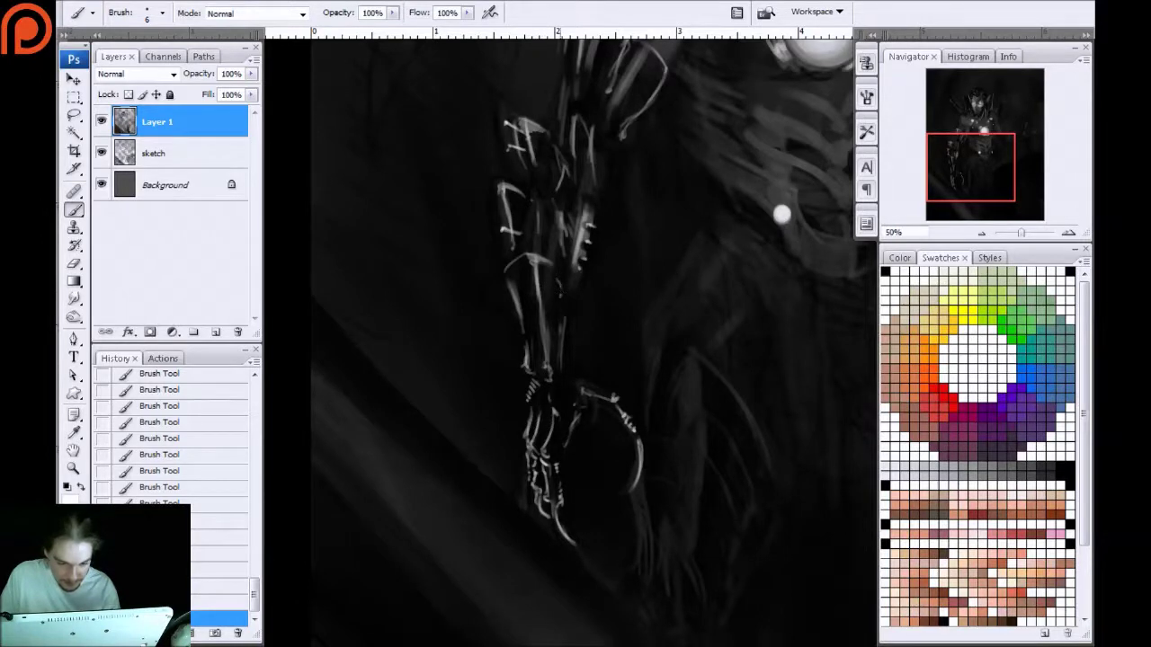
pyautogui.moveTo(558, 223)
pyautogui.mouseDown()
pyautogui.moveTo(467, 334)
pyautogui.moveTo(389, 305)
pyautogui.mouseUp()
pyautogui.moveTo(334, 347); pyautogui.dragTo(408, 201)
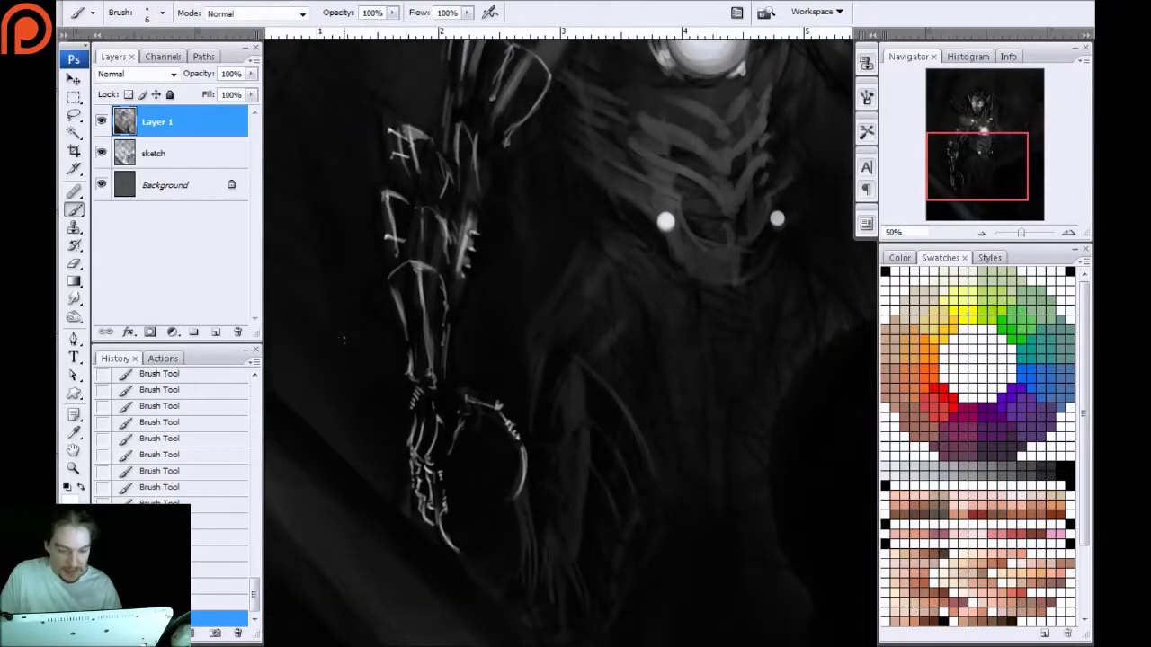
# Brighten the left shoulder and upper arm with broad soft light strokes, using a 30 px brush
pyautogui.hotkey('ctrl', '-')
pyautogui.hotkey('ctrl', '-')
pyautogui.hotkey('ctrl', '-')
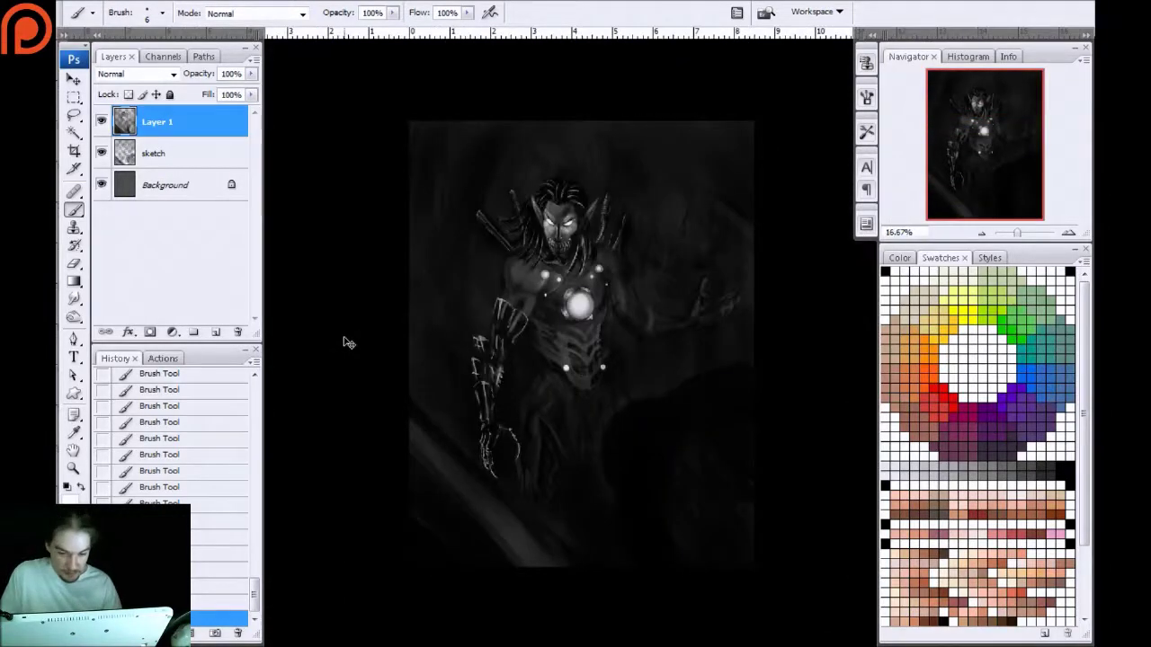
pyautogui.hotkey('ctrl', '+')
pyautogui.hotkey('ctrl', '+')
pyautogui.hotkey('ctrl', '+')
pyautogui.moveTo(374, 293); pyautogui.dragTo(454, 385)
pyautogui.press(']')
pyautogui.press(']')
pyautogui.press(']')
pyautogui.press(']')
pyautogui.press(']')
pyautogui.press(']')
pyautogui.press(']')
pyautogui.press(']')
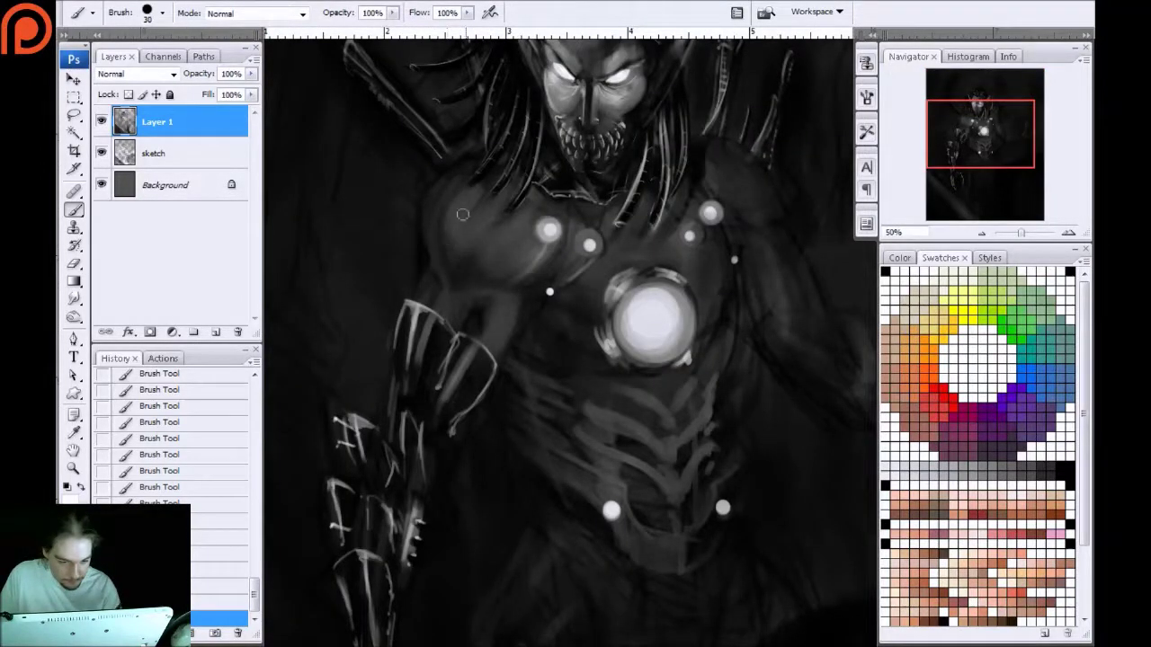
pyautogui.moveTo(480, 198)
pyautogui.mouseDown()
pyautogui.moveTo(460, 225)
pyautogui.moveTo(485, 257)
pyautogui.moveTo(490, 238)
pyautogui.moveTo(514, 265)
pyautogui.moveTo(484, 342)
pyautogui.moveTo(490, 297)
pyautogui.mouseUp()
# Paint thin light contour lines and muscle streaks on the left shoulder and chest, using 9 and 7 px brush sizes
pyautogui.press('[')
pyautogui.press('[')
pyautogui.press('[')
pyautogui.press('[')
pyautogui.press('[')
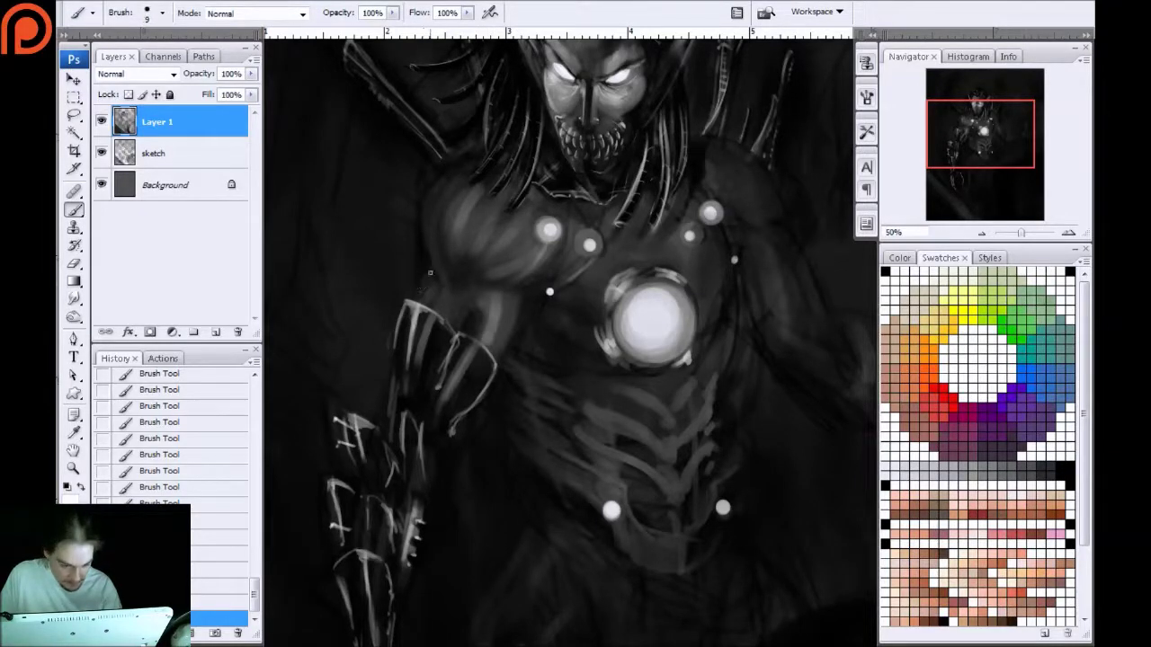
pyautogui.moveTo(438, 189); pyautogui.dragTo(430, 231)
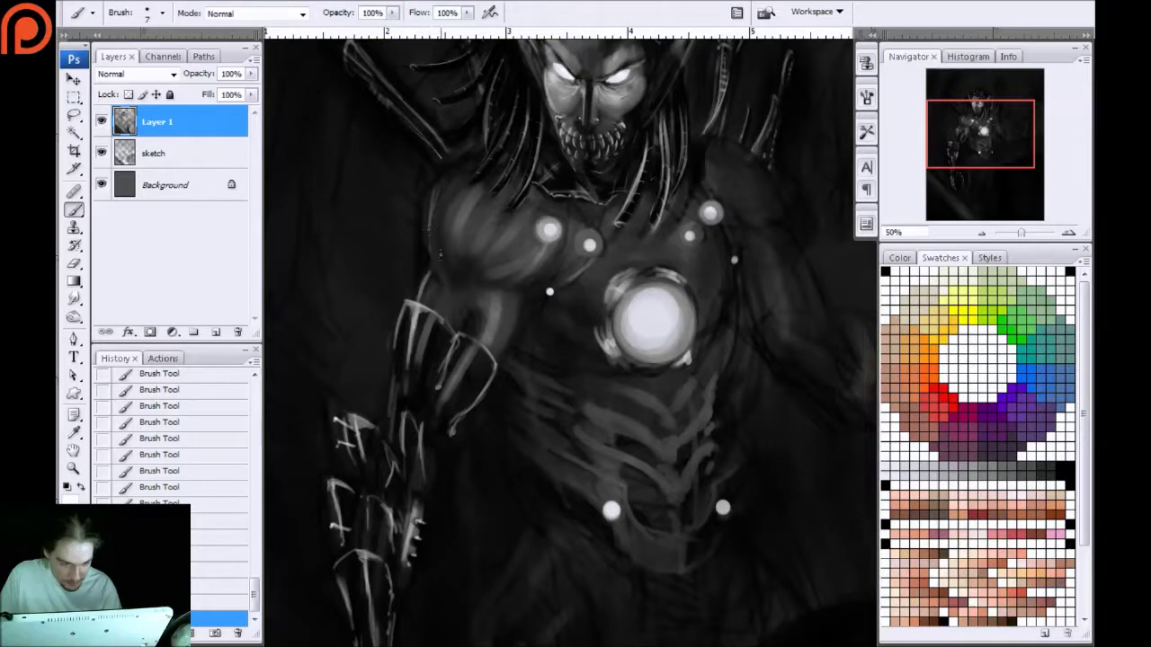
pyautogui.moveTo(530, 260); pyautogui.dragTo(464, 278)
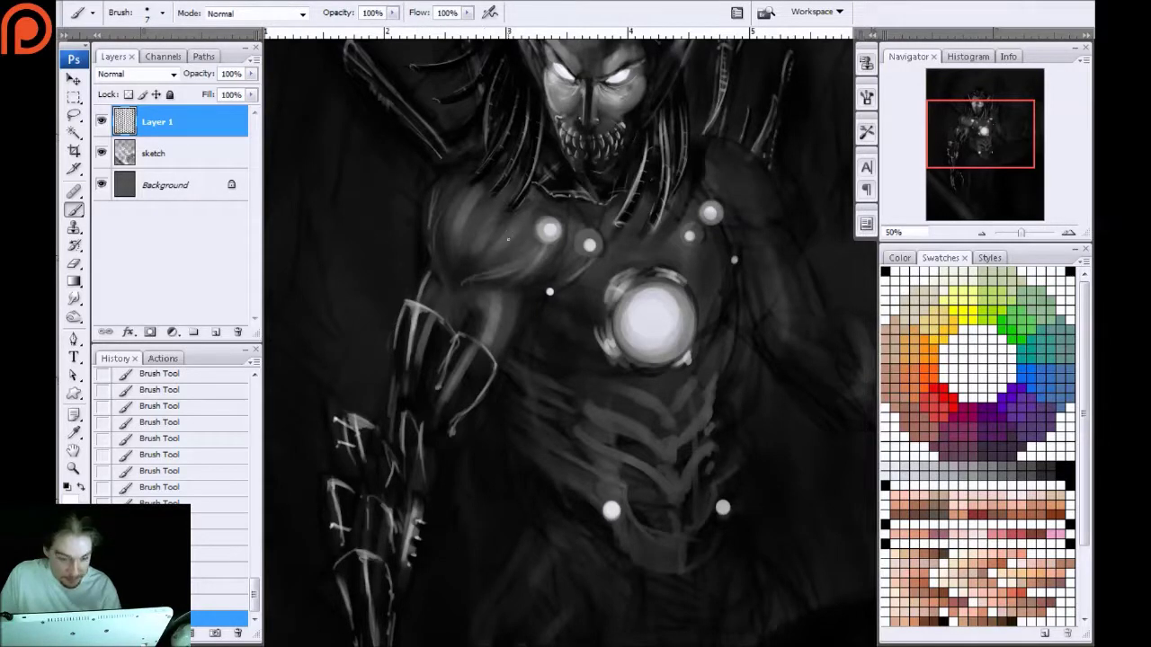
pyautogui.moveTo(494, 216); pyautogui.dragTo(466, 259)
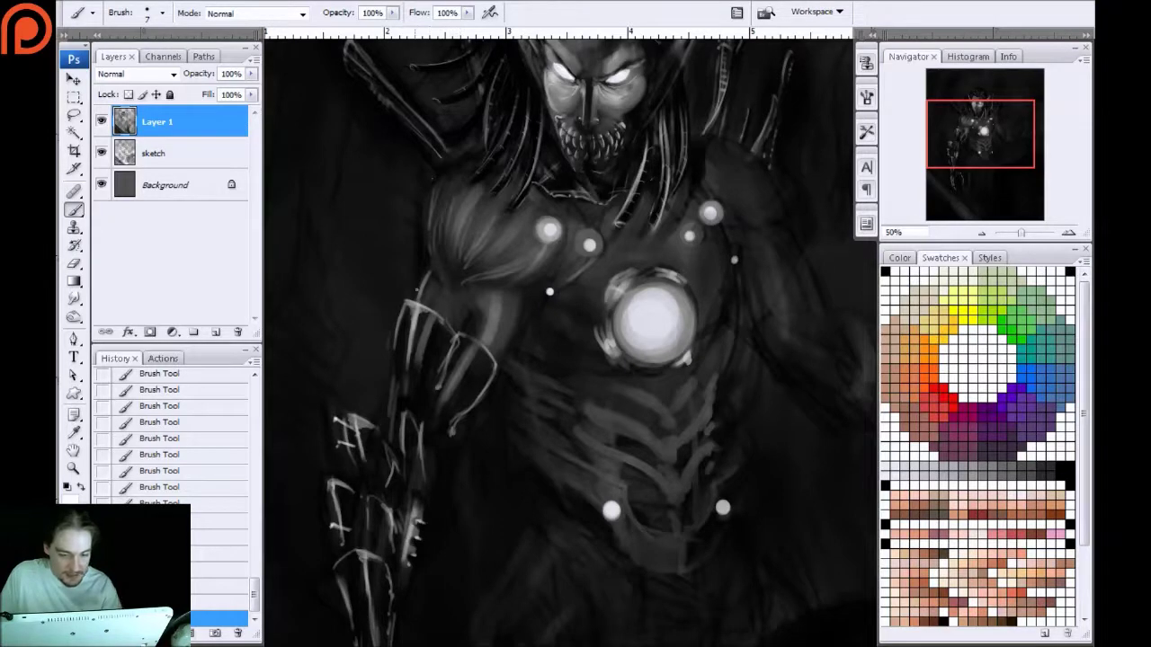
# Darken the gaps between the left arm's armor lines with soft dark strokes, using a 40 px brush
pyautogui.press(']')
pyautogui.press(']')
pyautogui.press(']')
pyautogui.press(']')
pyautogui.moveTo(395, 491); pyautogui.dragTo(413, 352)
pyautogui.moveTo(446, 284); pyautogui.dragTo(411, 472)
pyautogui.moveTo(447, 307); pyautogui.dragTo(415, 447)
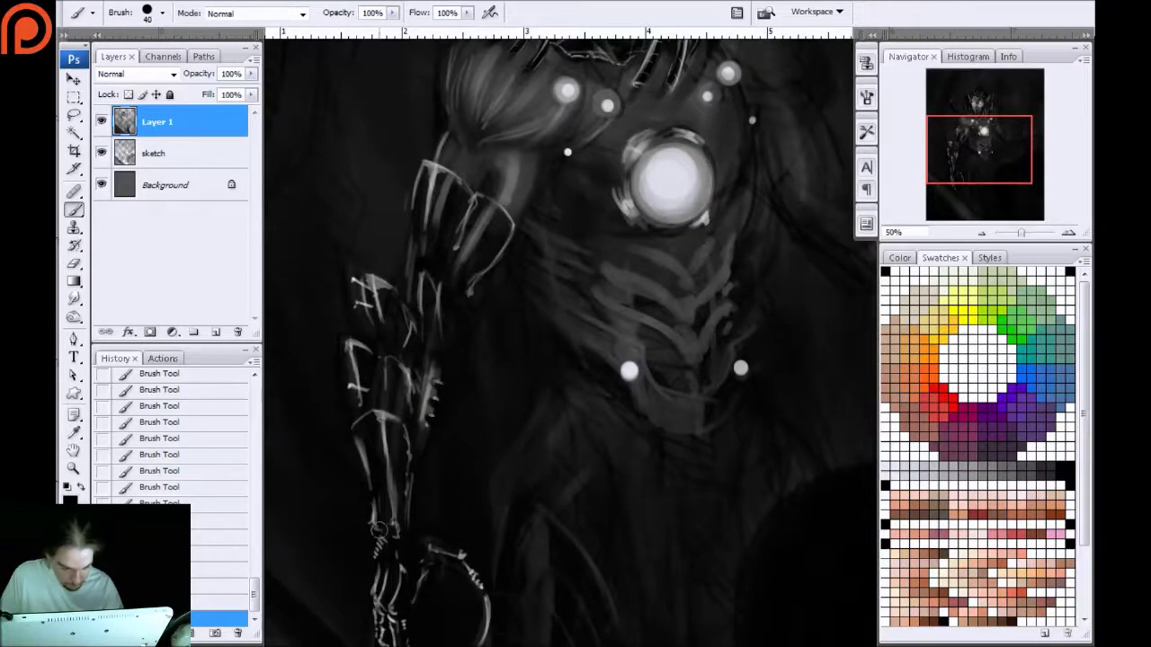
pyautogui.moveTo(394, 543); pyautogui.dragTo(403, 435)
# Darken the background around the left forearm and clawed hand, using 60 and 150 px brush sizes
pyautogui.press(']')
pyautogui.press(']')
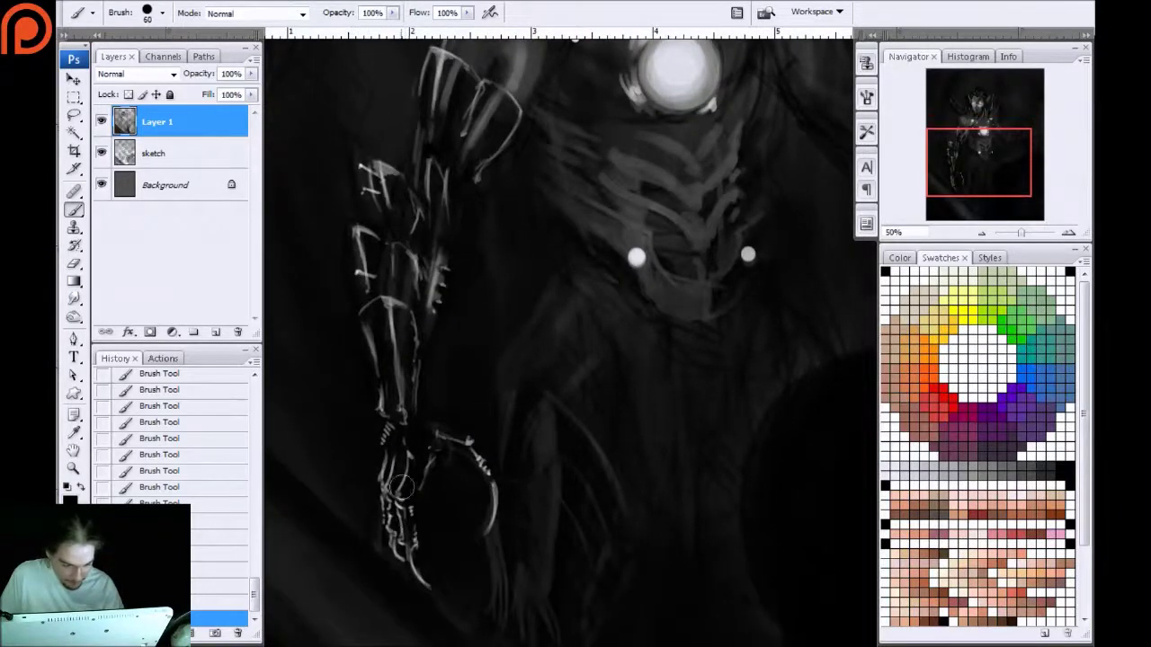
pyautogui.moveTo(334, 413); pyautogui.dragTo(377, 306)
pyautogui.press(']')
pyautogui.press(']')
pyautogui.press(']')
pyautogui.press(']')
pyautogui.press(']')
pyautogui.press(']')
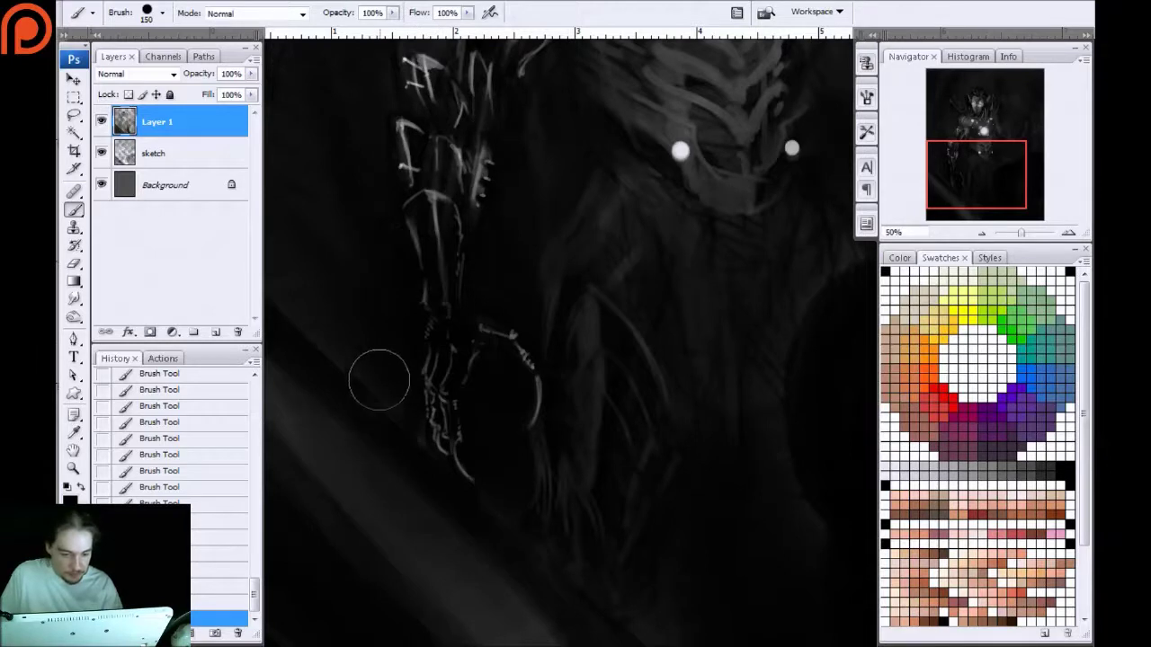
pyautogui.hotkey('ctrl', '-')
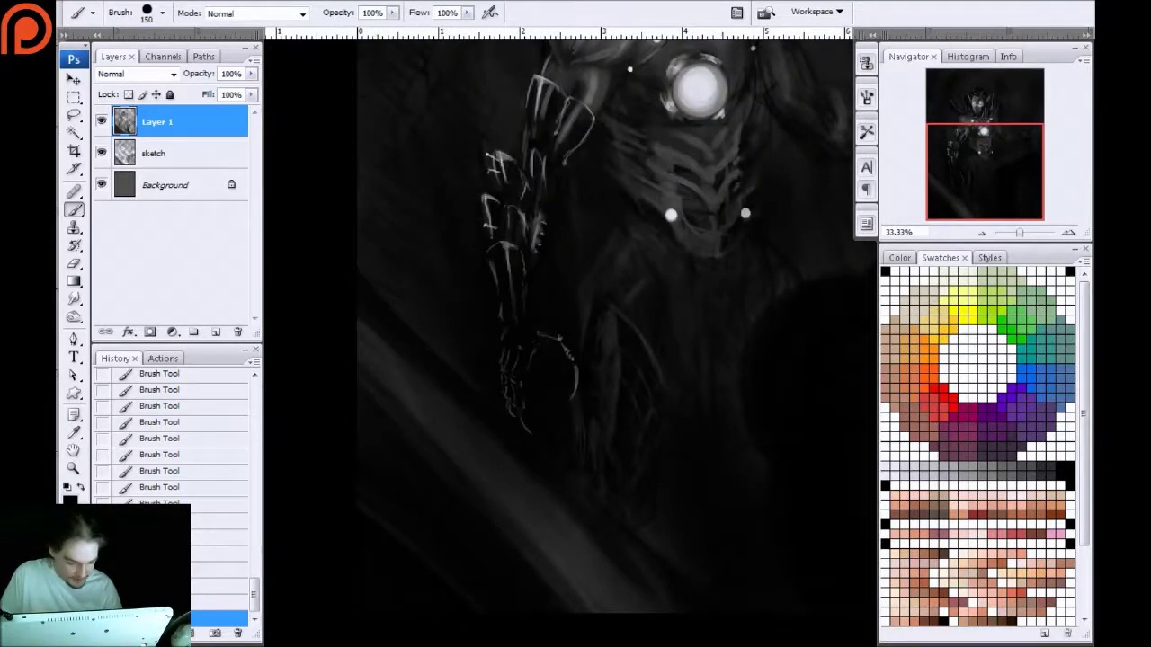
# Go back to an earlier history state, enlarge the brush to 700 px, and restore the undone brush strokes
pyautogui.click(184, 521)
pyautogui.press(']')
pyautogui.press(']')
pyautogui.press(']')
pyautogui.press(']')
pyautogui.press(']')
pyautogui.press(']')
pyautogui.press(']')
pyautogui.press(']')
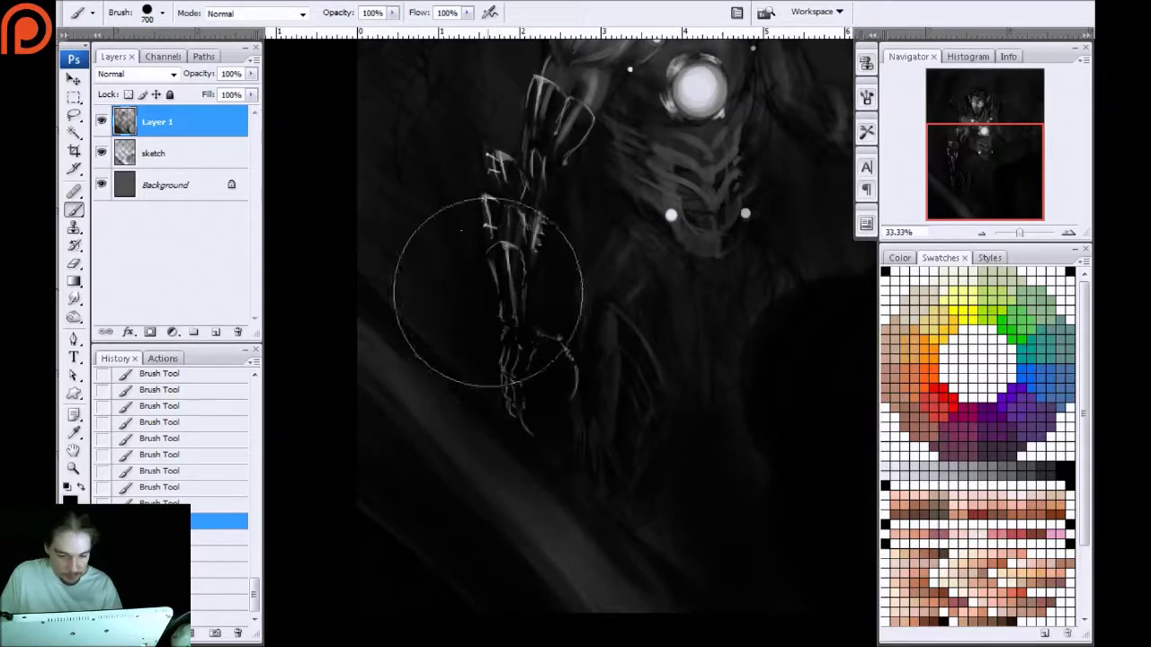
pyautogui.hotkey('ctrl', 'shift', 'z')
pyautogui.hotkey('ctrl', 'shift', 'z')
pyautogui.hotkey('ctrl', 'shift', 'z')
pyautogui.hotkey('ctrl', 'shift', 'z')
pyautogui.hotkey('ctrl', 'shift', 'z')
pyautogui.hotkey('ctrl', 'shift', 'z')
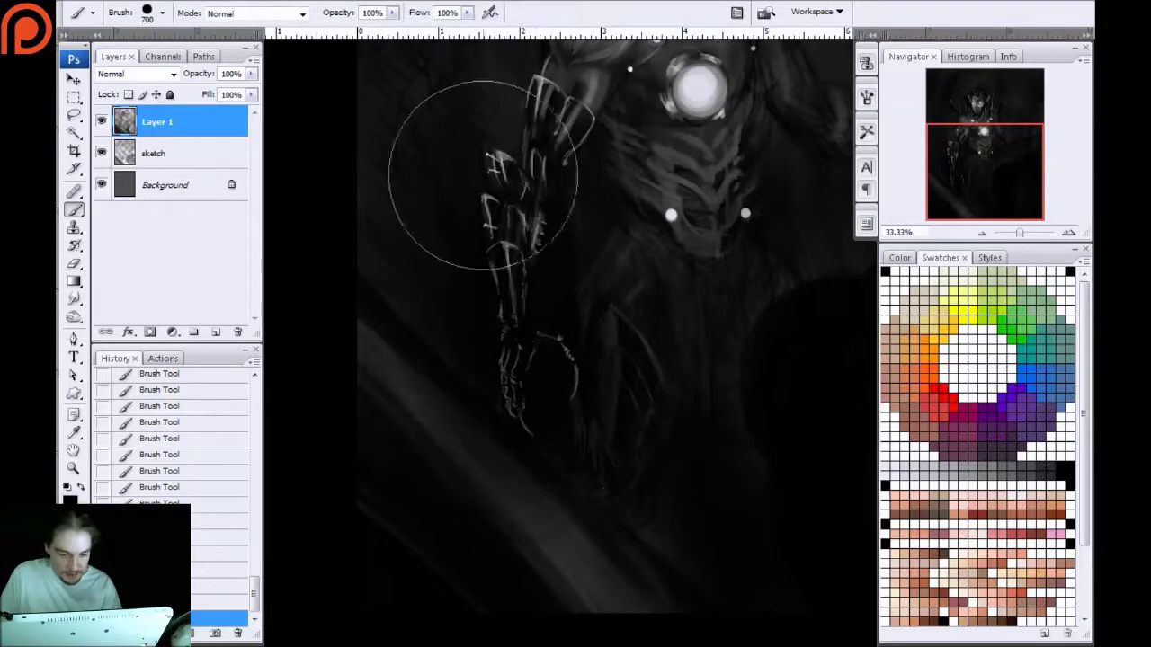
# Darken the left arm, hand and surrounding lower background with very broad soft strokes, using a 700 px brush
pyautogui.moveTo(458, 104); pyautogui.dragTo(351, 318)
pyautogui.moveTo(349, 469); pyautogui.dragTo(345, 340)
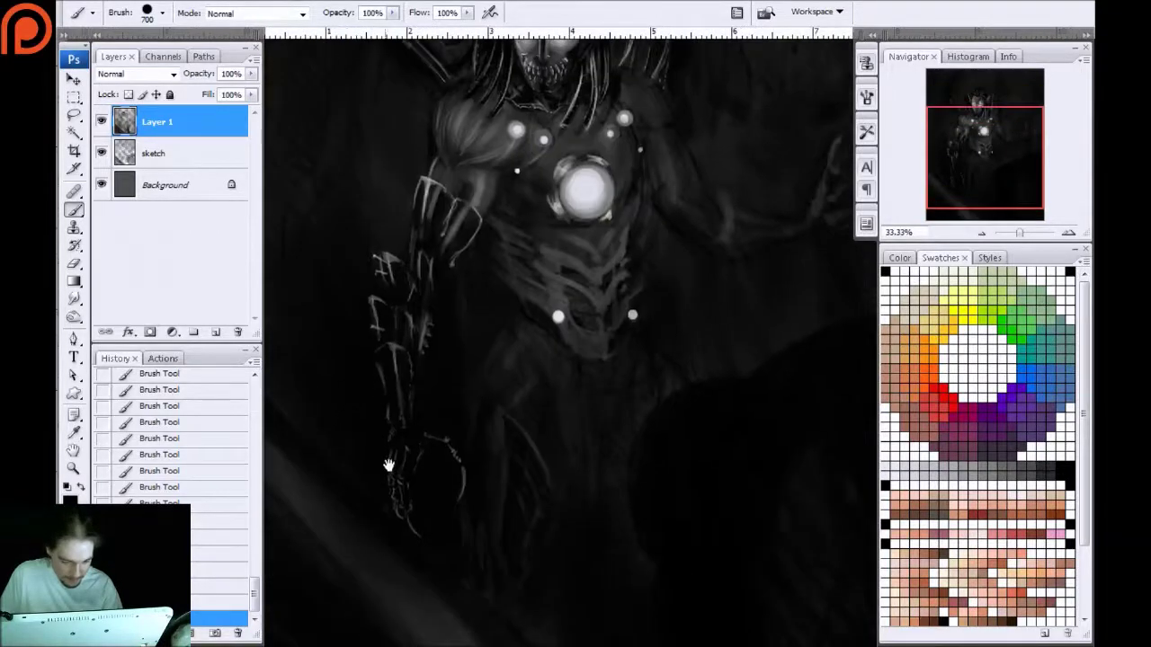
pyautogui.moveTo(389, 466); pyautogui.dragTo(459, 307)
pyautogui.moveTo(353, 403); pyautogui.dragTo(422, 344)
pyautogui.moveTo(645, 602); pyautogui.dragTo(328, 235)
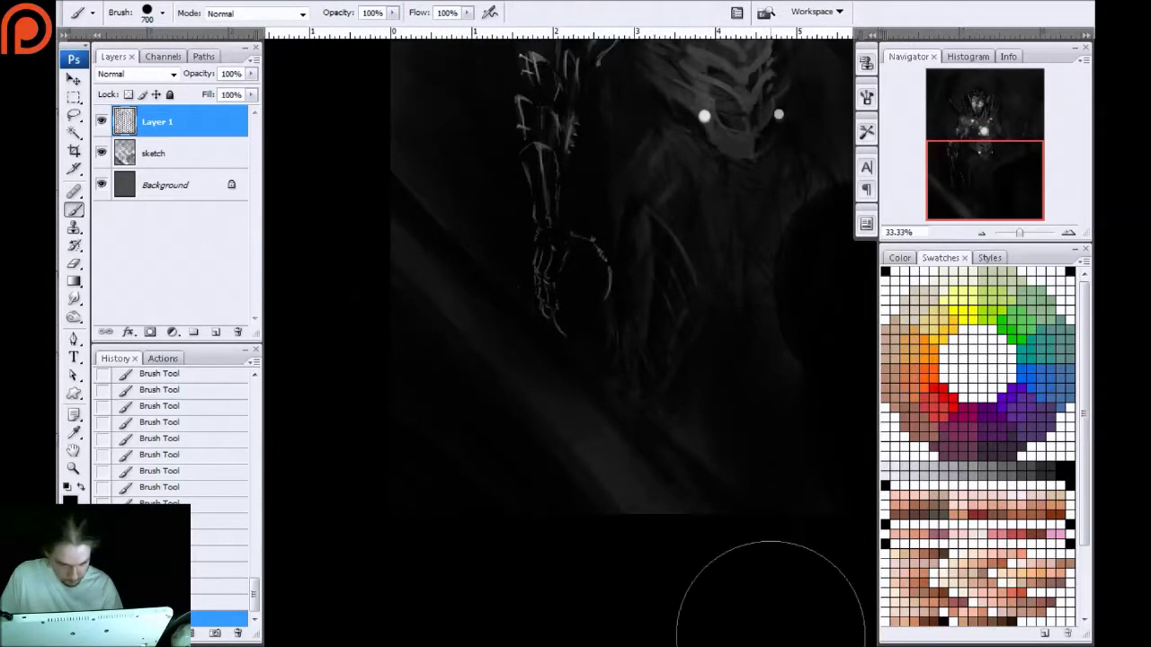
pyautogui.moveTo(455, 224)
pyautogui.mouseDown()
pyautogui.moveTo(416, 350)
pyautogui.moveTo(339, 434)
pyautogui.mouseUp()
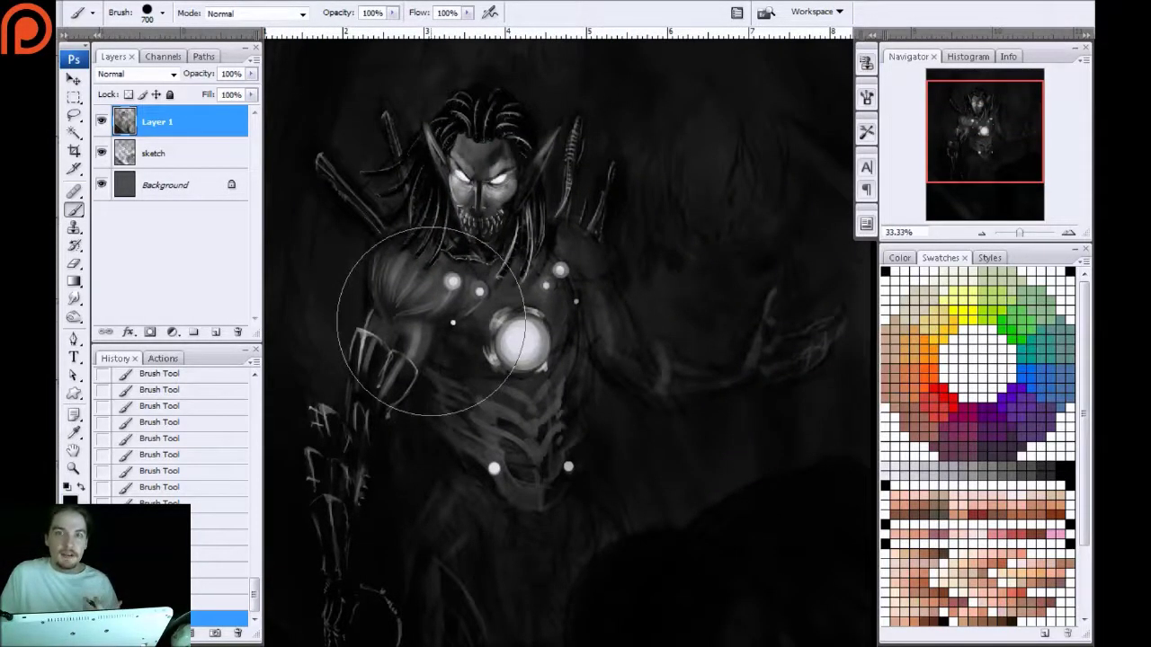
# Paint soft gray glows around the small round lights on the upper chest, using a 50 px brush
pyautogui.hotkey('ctrl', '+')
pyautogui.hotkey('ctrl', '+')
pyautogui.moveTo(353, 273); pyautogui.dragTo(505, 332)
pyautogui.moveTo(429, 283); pyautogui.dragTo(347, 221)
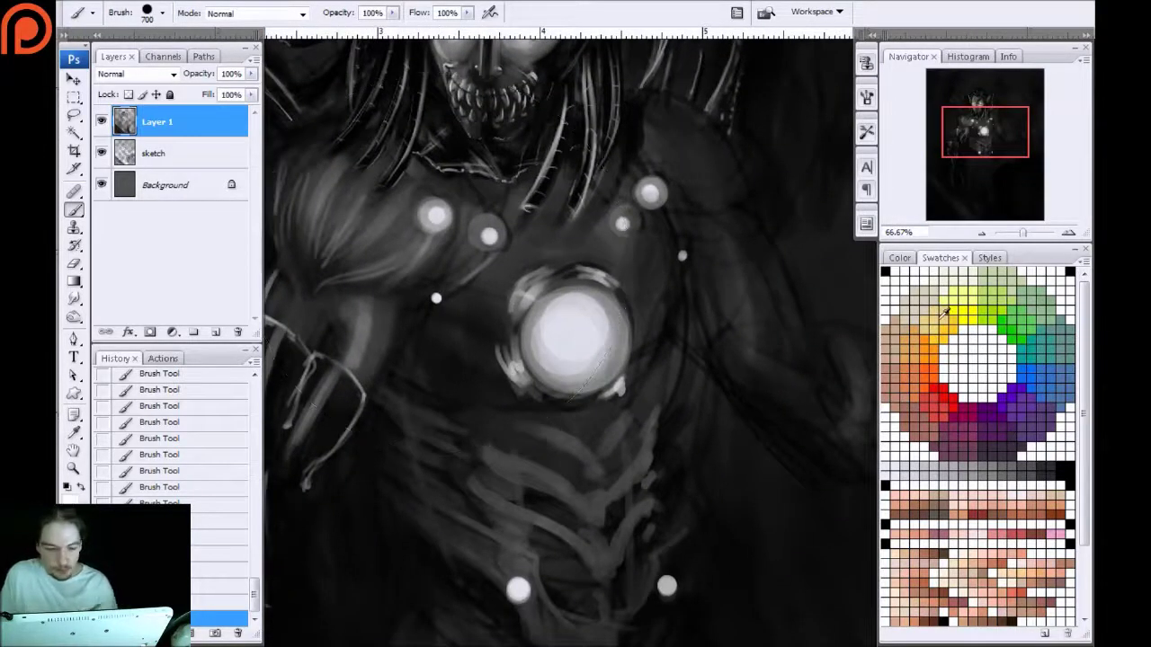
pyautogui.press('[')
pyautogui.press('[')
pyautogui.press('[')
pyautogui.press('[')
pyautogui.press('[')
pyautogui.press('[')
pyautogui.press('[')
pyautogui.press('[')
pyautogui.press('[')
pyautogui.press('[')
pyautogui.press('[')
pyautogui.press('[')
pyautogui.press('[')
pyautogui.press('[')
pyautogui.press('[')
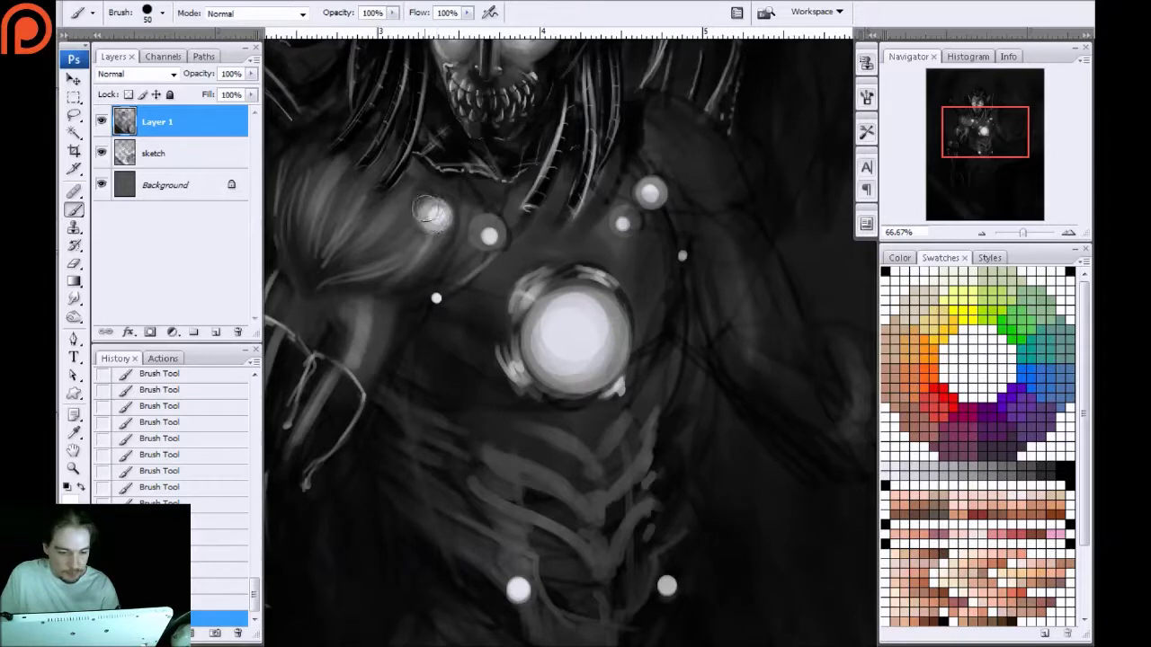
pyautogui.moveTo(432, 225); pyautogui.dragTo(435, 214)
pyautogui.moveTo(490, 238); pyautogui.dragTo(485, 223)
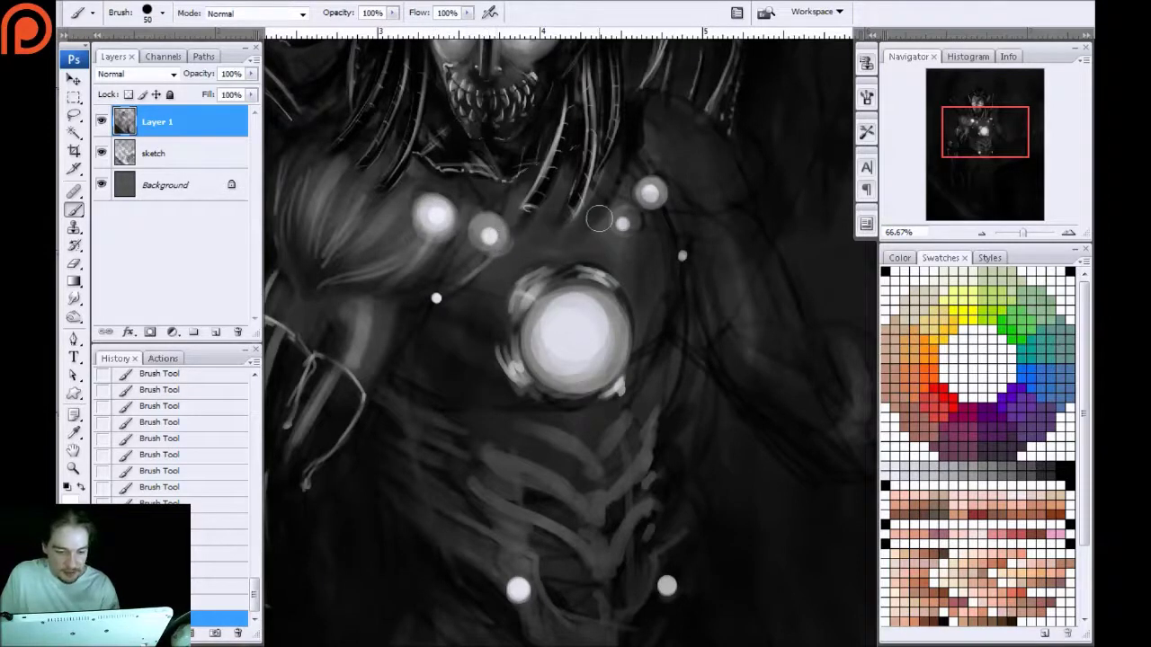
pyautogui.click(623, 224)
pyautogui.click(650, 194)
pyautogui.click(682, 255)
# Add a light muscle stroke beside the chest orb and soften the shading around the small lights, using 20 and 30 px brush sizes
pyautogui.press('[')
pyautogui.press('[')
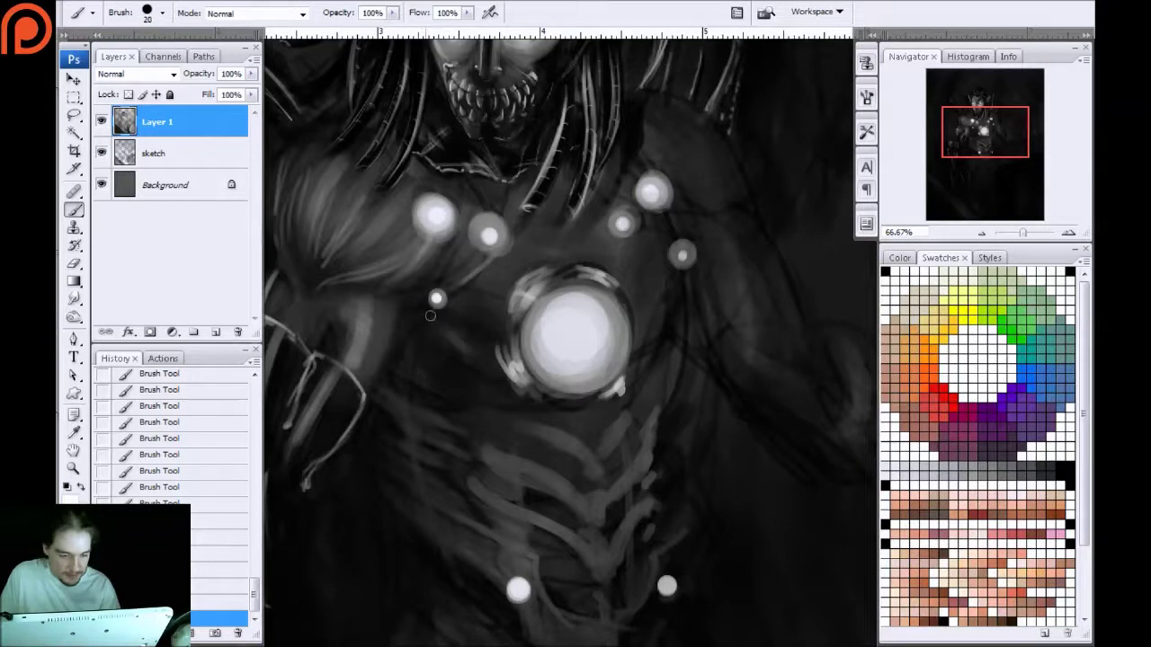
pyautogui.press('[')
pyautogui.press('[')
pyautogui.press('[')
pyautogui.press('[')
pyautogui.press('[')
pyautogui.moveTo(475, 353); pyautogui.dragTo(439, 316)
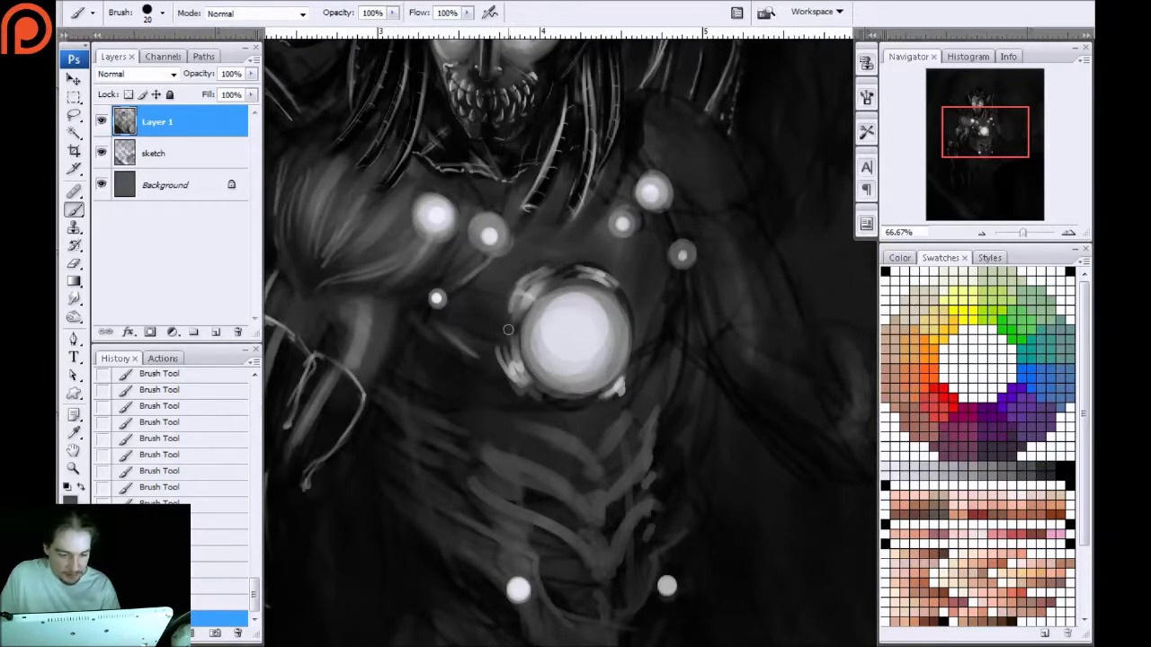
pyautogui.moveTo(460, 288)
pyautogui.mouseDown()
pyautogui.moveTo(426, 287)
pyautogui.moveTo(498, 281)
pyautogui.moveTo(416, 267)
pyautogui.mouseUp()
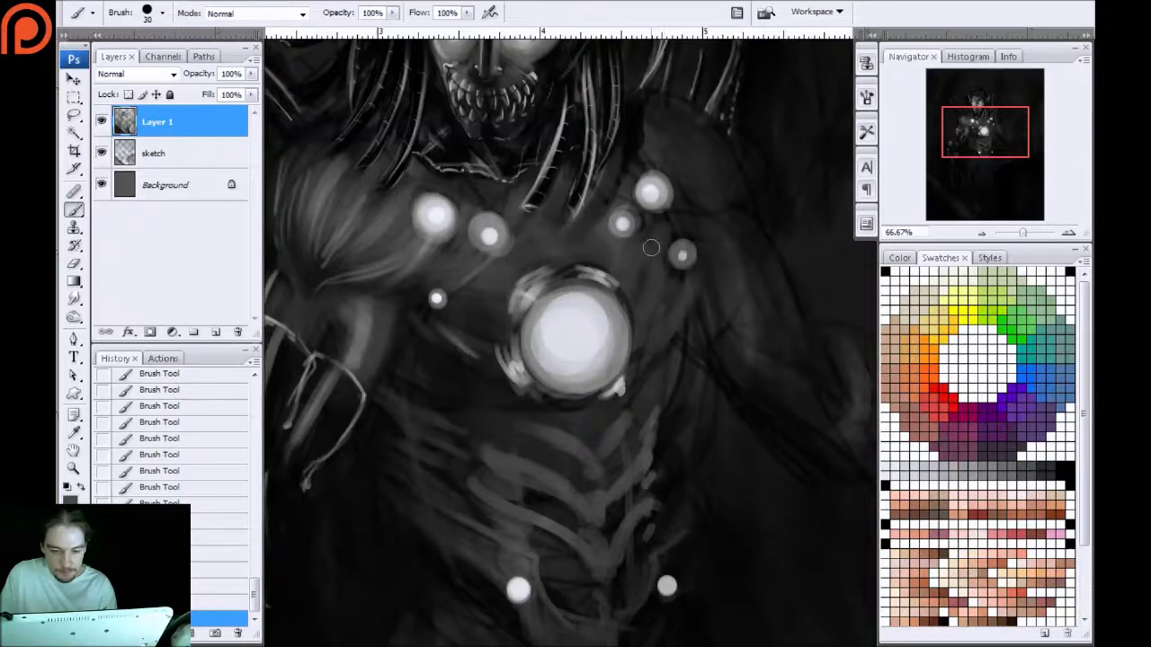
pyautogui.moveTo(670, 255); pyautogui.dragTo(504, 335)
# Paint thin light muscle streaks on the right shoulder with an 8 px brush and soften them with a 20 px brush
pyautogui.moveTo(494, 179)
pyautogui.mouseDown()
pyautogui.moveTo(572, 266)
pyautogui.moveTo(504, 195)
pyautogui.moveTo(545, 259)
pyautogui.moveTo(557, 257)
pyautogui.moveTo(488, 203)
pyautogui.moveTo(579, 296)
pyautogui.mouseUp()
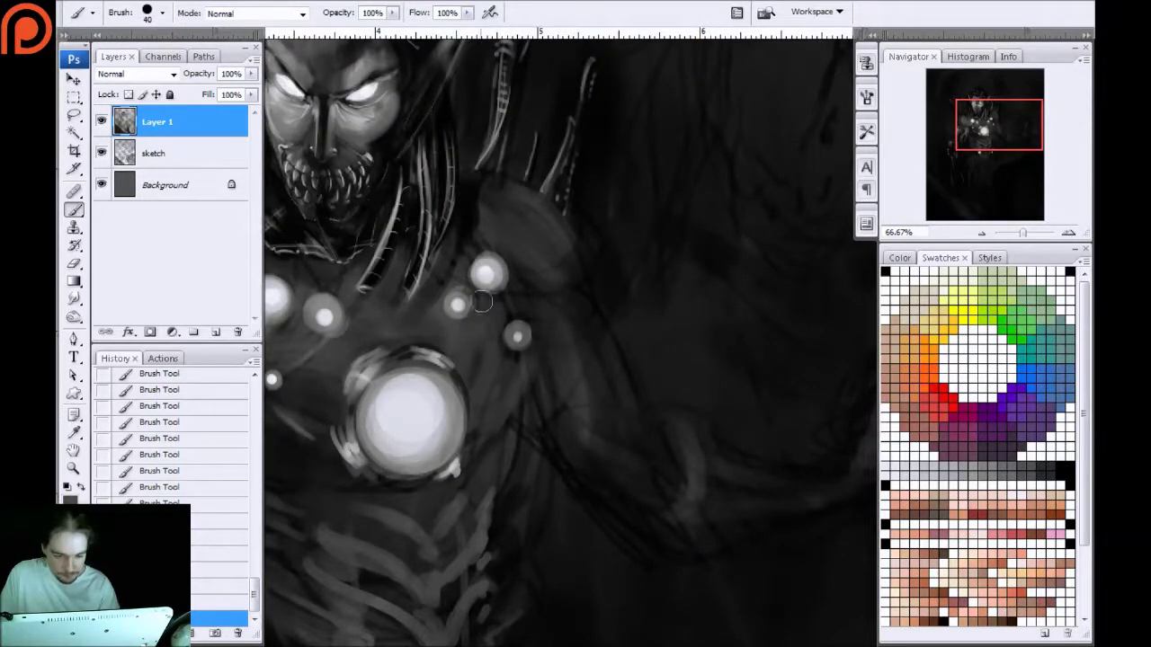
pyautogui.press(']')
pyautogui.press('[')
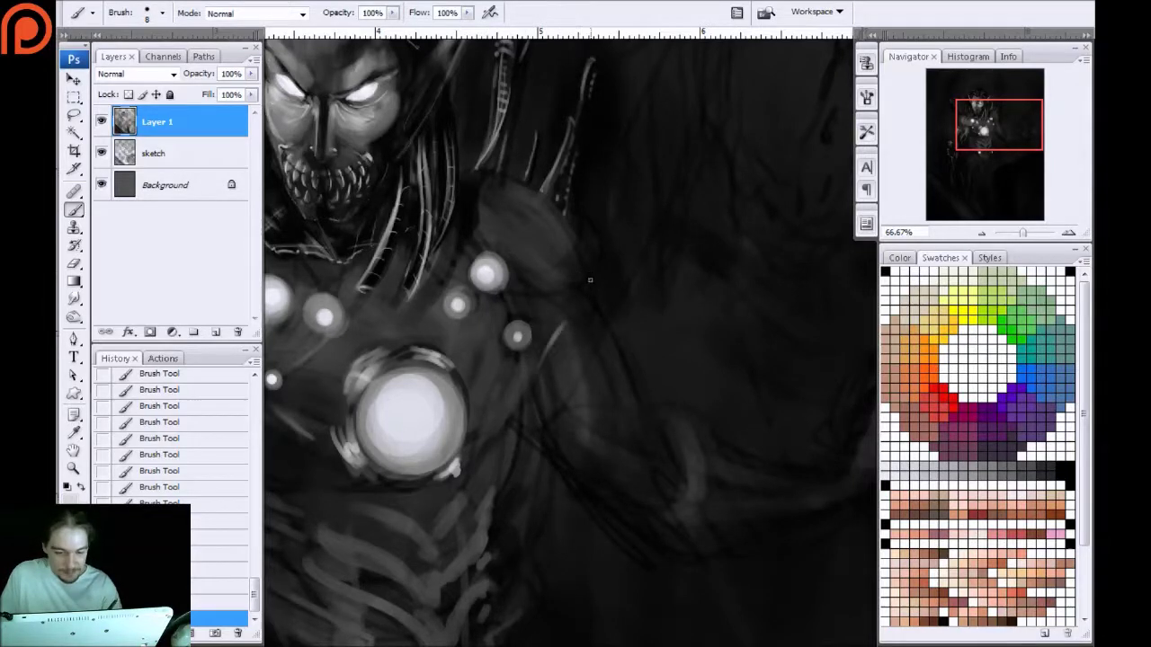
pyautogui.moveTo(583, 291); pyautogui.dragTo(524, 247)
pyautogui.moveTo(503, 205)
pyautogui.mouseDown()
pyautogui.moveTo(572, 264)
pyautogui.moveTo(488, 191)
pyautogui.moveTo(569, 245)
pyautogui.moveTo(506, 193)
pyautogui.moveTo(531, 232)
pyautogui.moveTo(501, 225)
pyautogui.moveTo(550, 268)
pyautogui.mouseUp()
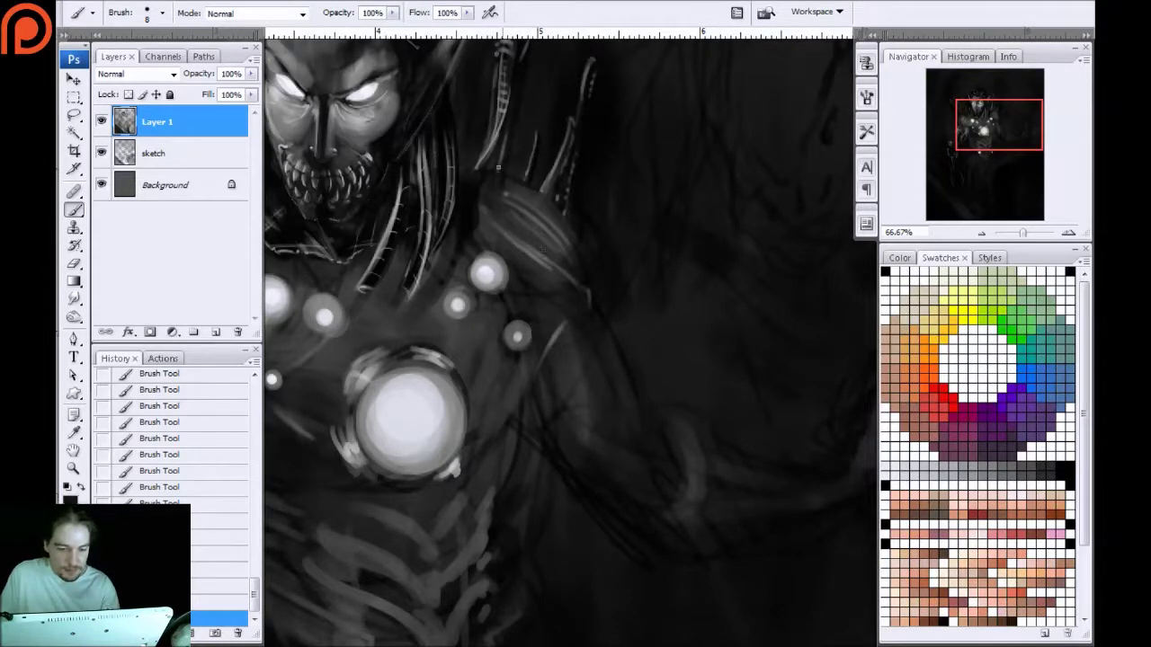
pyautogui.press(']')
pyautogui.moveTo(514, 200)
pyautogui.mouseDown()
pyautogui.moveTo(571, 249)
pyautogui.moveTo(543, 224)
pyautogui.mouseUp()
pyautogui.moveTo(574, 282)
pyautogui.mouseDown()
pyautogui.moveTo(477, 213)
pyautogui.moveTo(583, 281)
pyautogui.mouseUp()
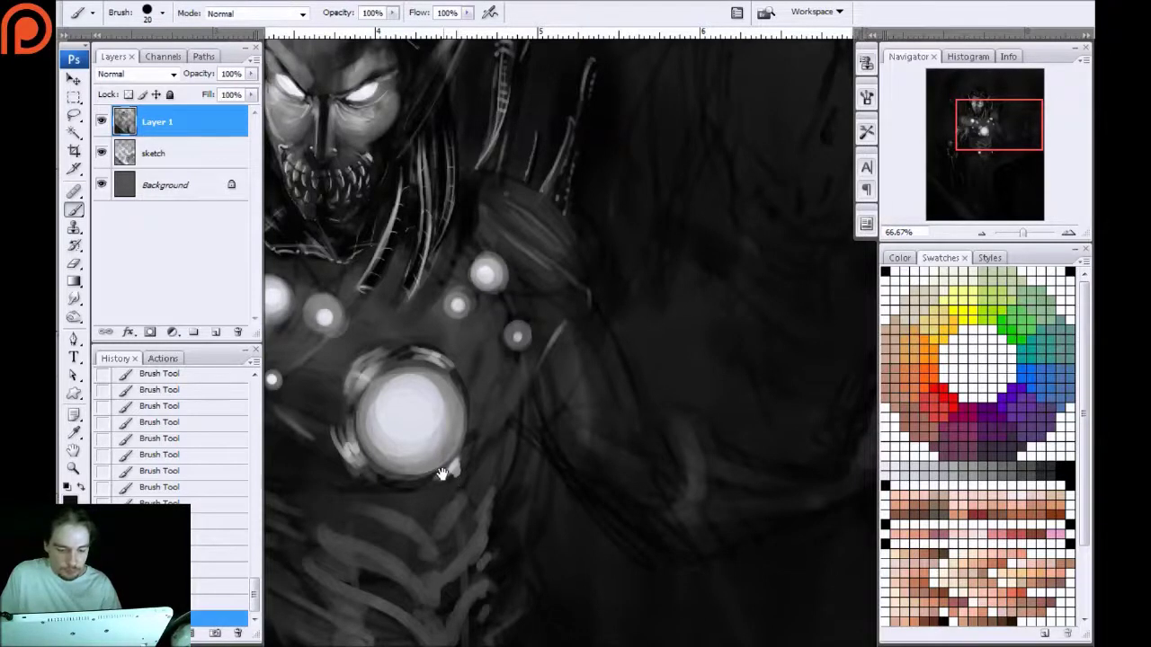
# Blend the streaks on the left shoulder and broaden the upper arm highlight, using 20 and 40 px brush sizes
pyautogui.moveTo(441, 473); pyautogui.dragTo(476, 369)
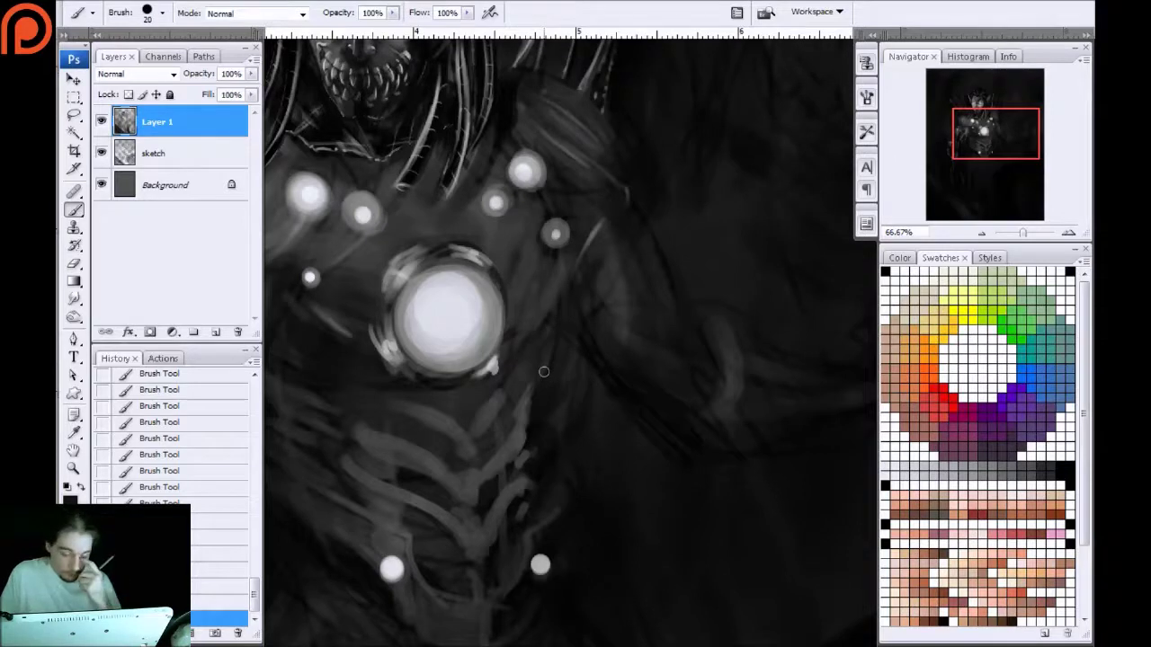
pyautogui.moveTo(364, 387); pyautogui.dragTo(566, 353)
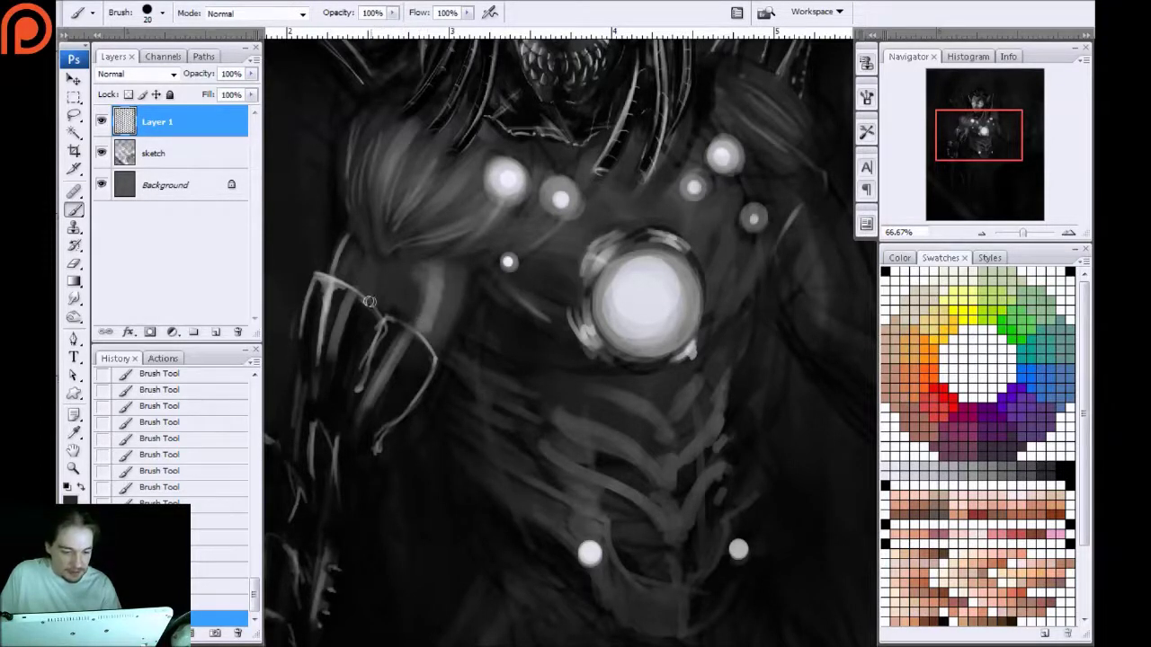
pyautogui.moveTo(446, 275); pyautogui.dragTo(434, 329)
pyautogui.moveTo(486, 236)
pyautogui.mouseDown()
pyautogui.moveTo(425, 248)
pyautogui.moveTo(458, 221)
pyautogui.moveTo(451, 214)
pyautogui.moveTo(407, 242)
pyautogui.moveTo(419, 222)
pyautogui.moveTo(405, 184)
pyautogui.mouseUp()
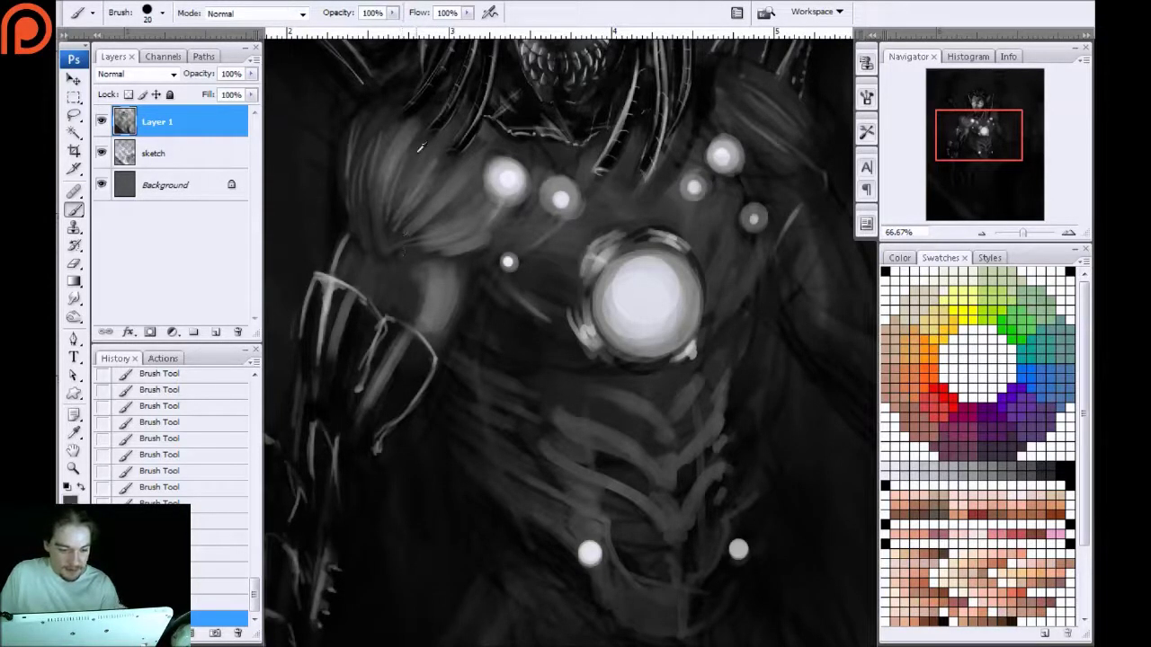
pyautogui.moveTo(453, 127)
pyautogui.mouseDown()
pyautogui.moveTo(435, 243)
pyautogui.moveTo(384, 250)
pyautogui.moveTo(404, 139)
pyautogui.moveTo(377, 234)
pyautogui.moveTo(392, 143)
pyautogui.moveTo(373, 170)
pyautogui.moveTo(377, 245)
pyautogui.moveTo(343, 166)
pyautogui.mouseUp()
pyautogui.press(']')
pyautogui.moveTo(404, 118); pyautogui.dragTo(372, 200)
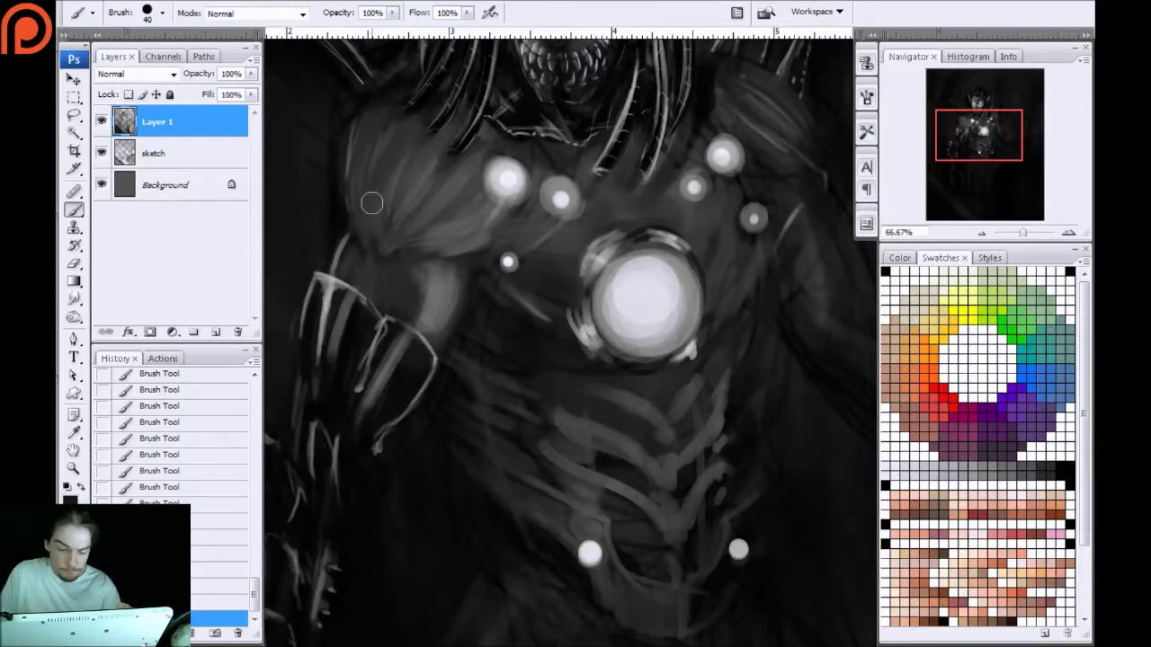
pyautogui.moveTo(399, 100); pyautogui.dragTo(380, 241)
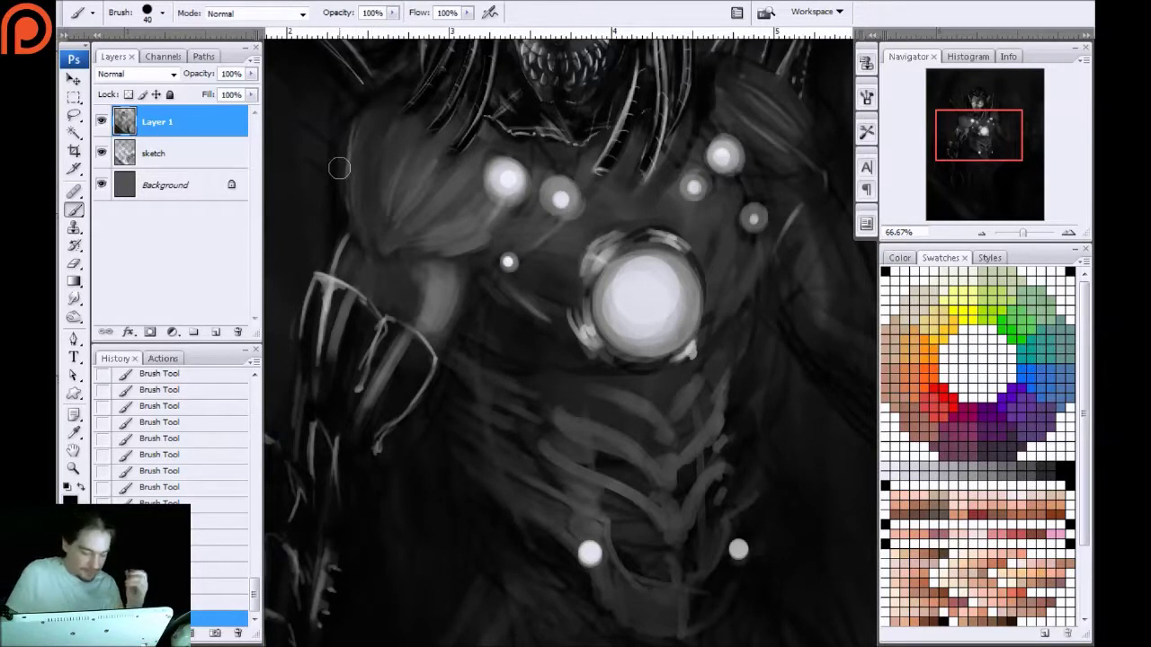
# Darken the outer left shoulder and tone down the upper arm and torso shading, using a 60 px brush
pyautogui.press(']')
pyautogui.press(']')
pyautogui.moveTo(385, 101); pyautogui.dragTo(369, 206)
pyautogui.moveTo(397, 147)
pyautogui.mouseDown()
pyautogui.moveTo(385, 207)
pyautogui.moveTo(397, 212)
pyautogui.mouseUp()
pyautogui.moveTo(432, 174)
pyautogui.mouseDown()
pyautogui.moveTo(391, 261)
pyautogui.moveTo(431, 274)
pyautogui.mouseUp()
pyautogui.moveTo(483, 419); pyautogui.dragTo(354, 367)
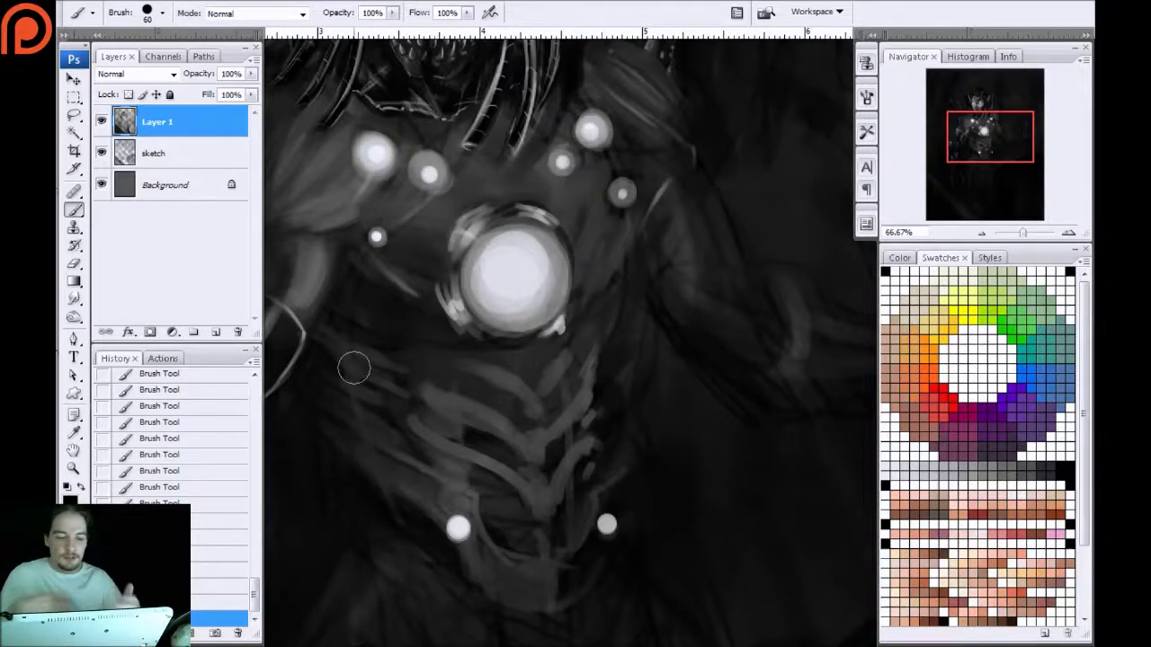
pyautogui.moveTo(345, 343)
pyautogui.mouseDown()
pyautogui.moveTo(408, 332)
pyautogui.moveTo(407, 344)
pyautogui.mouseUp()
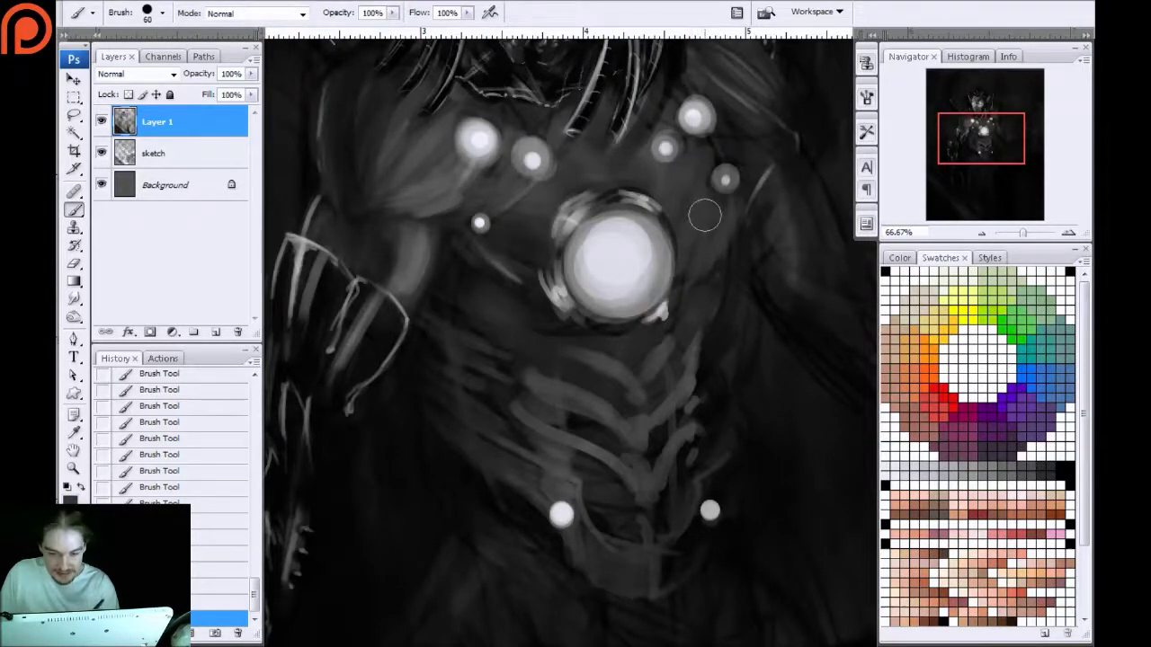
pyautogui.moveTo(444, 242); pyautogui.dragTo(392, 312)
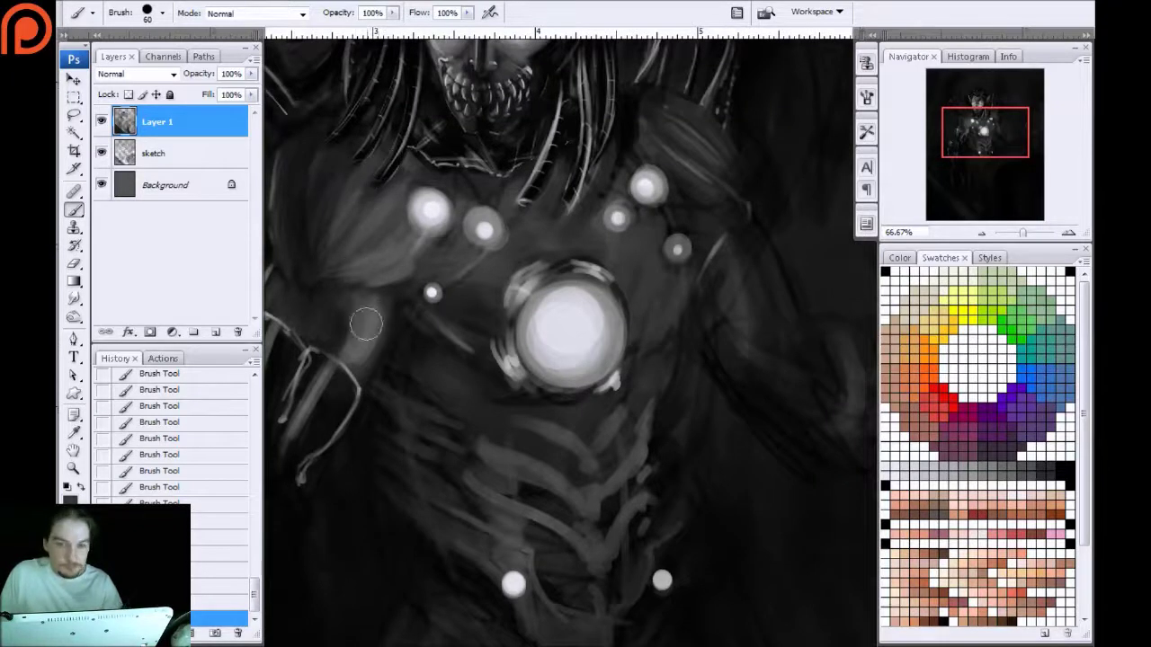
# Paint black rings around the small round lights on the upper chest, using a 10 px brush
pyautogui.click(886, 271)
pyautogui.press('[')
pyautogui.press('[')
pyautogui.press('[')
pyautogui.press('[')
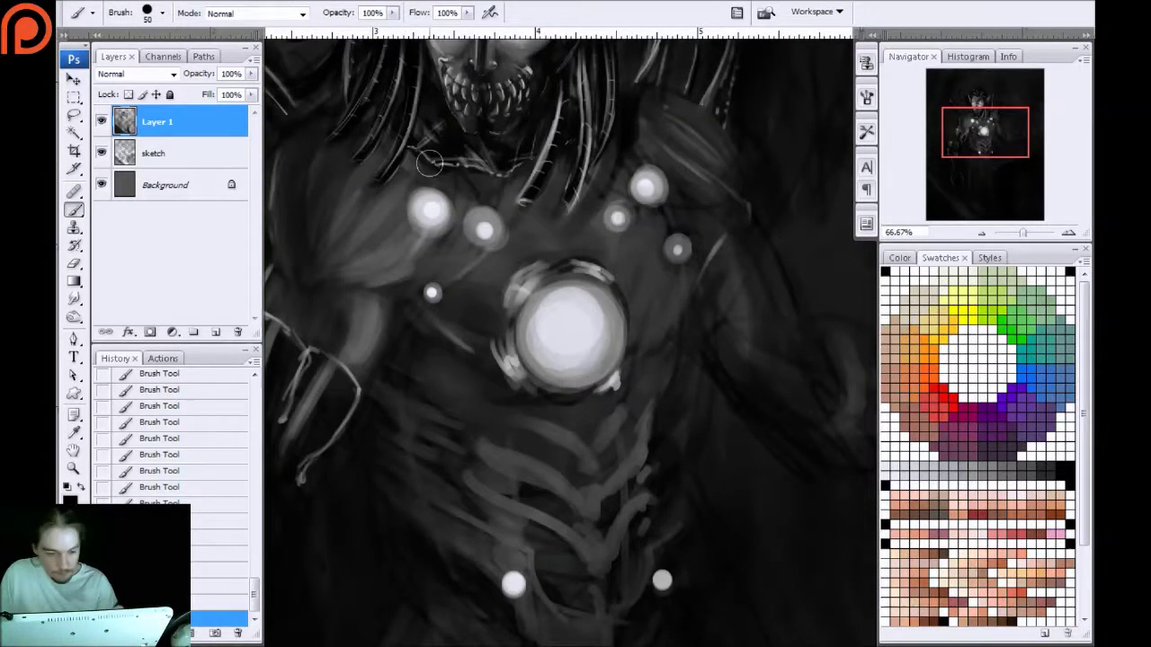
pyautogui.press('[')
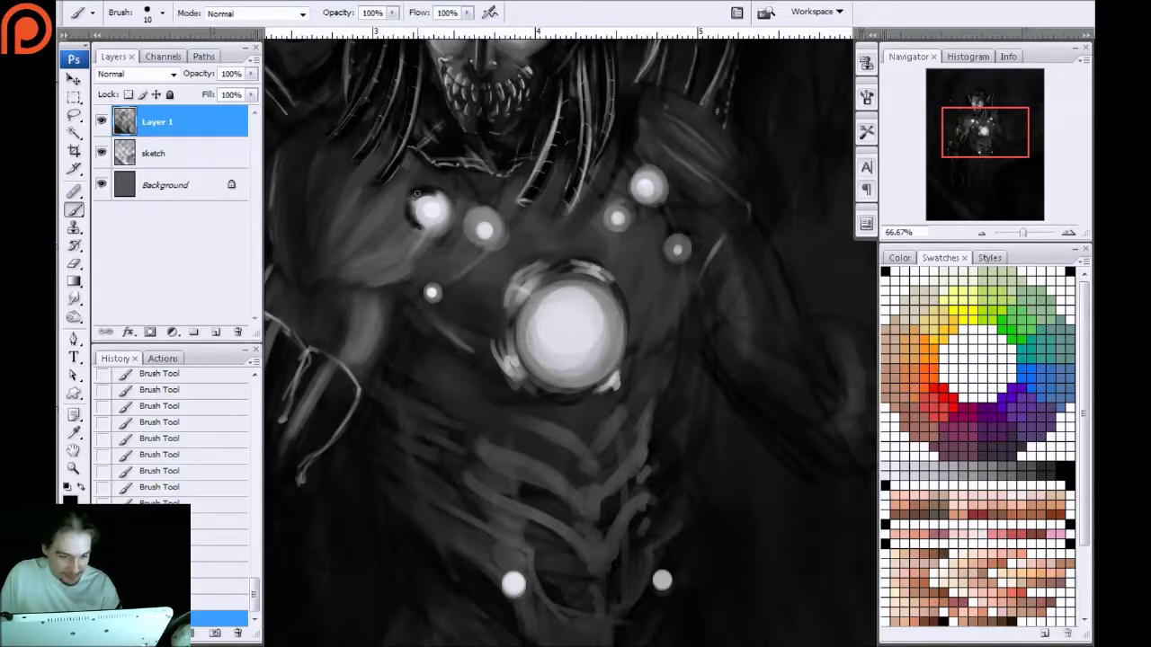
pyautogui.moveTo(441, 211)
pyautogui.mouseDown()
pyautogui.moveTo(421, 193)
pyautogui.moveTo(409, 211)
pyautogui.mouseUp()
pyautogui.moveTo(496, 230)
pyautogui.mouseDown()
pyautogui.moveTo(475, 233)
pyautogui.moveTo(485, 218)
pyautogui.mouseUp()
pyautogui.moveTo(441, 298); pyautogui.dragTo(437, 286)
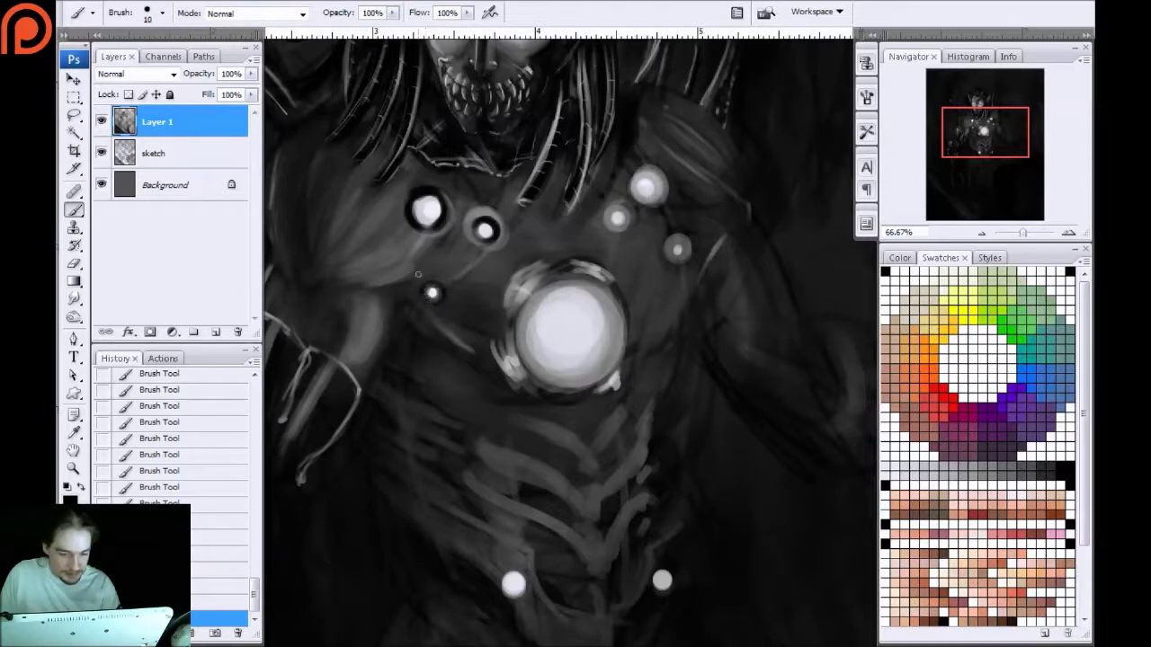
pyautogui.moveTo(650, 184)
pyautogui.mouseDown()
pyautogui.moveTo(660, 193)
pyautogui.moveTo(644, 168)
pyautogui.moveTo(650, 178)
pyautogui.moveTo(643, 170)
pyautogui.moveTo(625, 228)
pyautogui.moveTo(617, 220)
pyautogui.mouseUp()
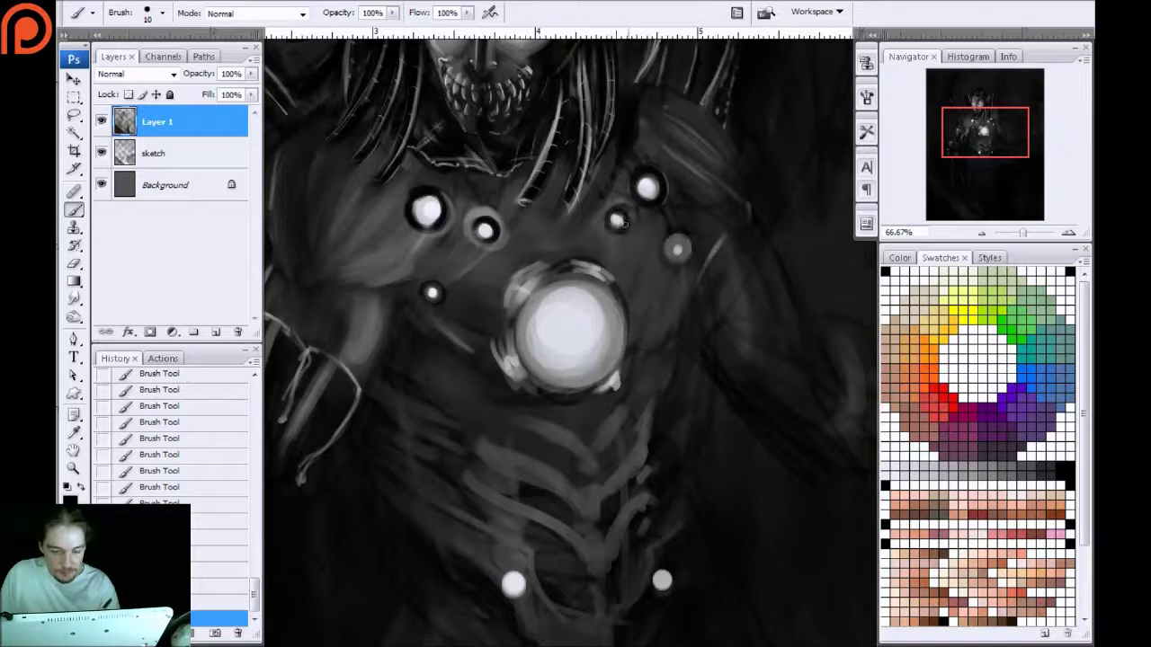
pyautogui.moveTo(676, 249); pyautogui.dragTo(676, 257)
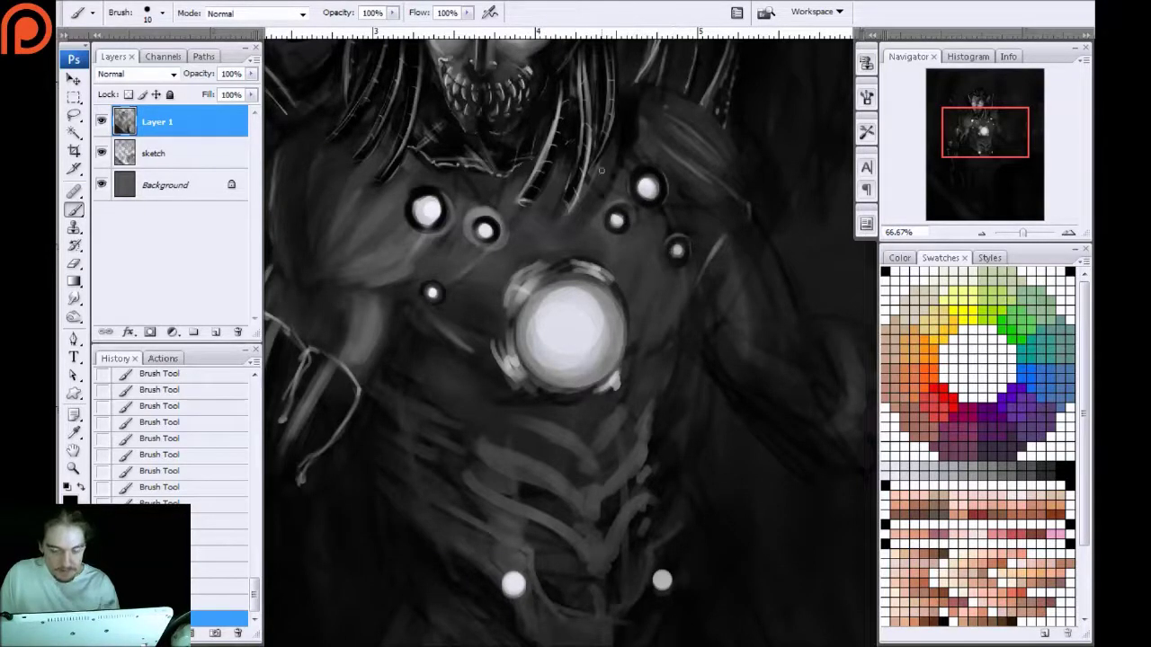
pyautogui.moveTo(494, 230); pyautogui.dragTo(473, 236)
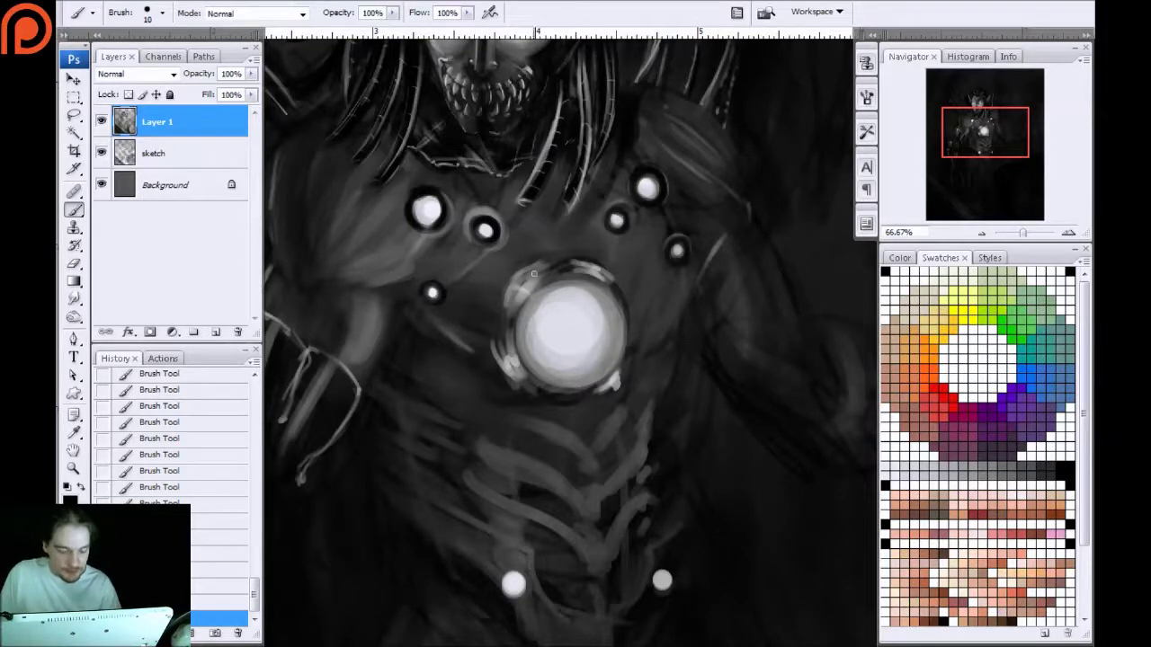
# Darken the rim of the large chest orb and paint four black notches pointing inward, using 10 and 8 px brush sizes
pyautogui.moveTo(515, 321)
pyautogui.mouseDown()
pyautogui.moveTo(533, 376)
pyautogui.moveTo(508, 324)
pyautogui.moveTo(511, 358)
pyautogui.moveTo(503, 351)
pyautogui.moveTo(541, 381)
pyautogui.mouseUp()
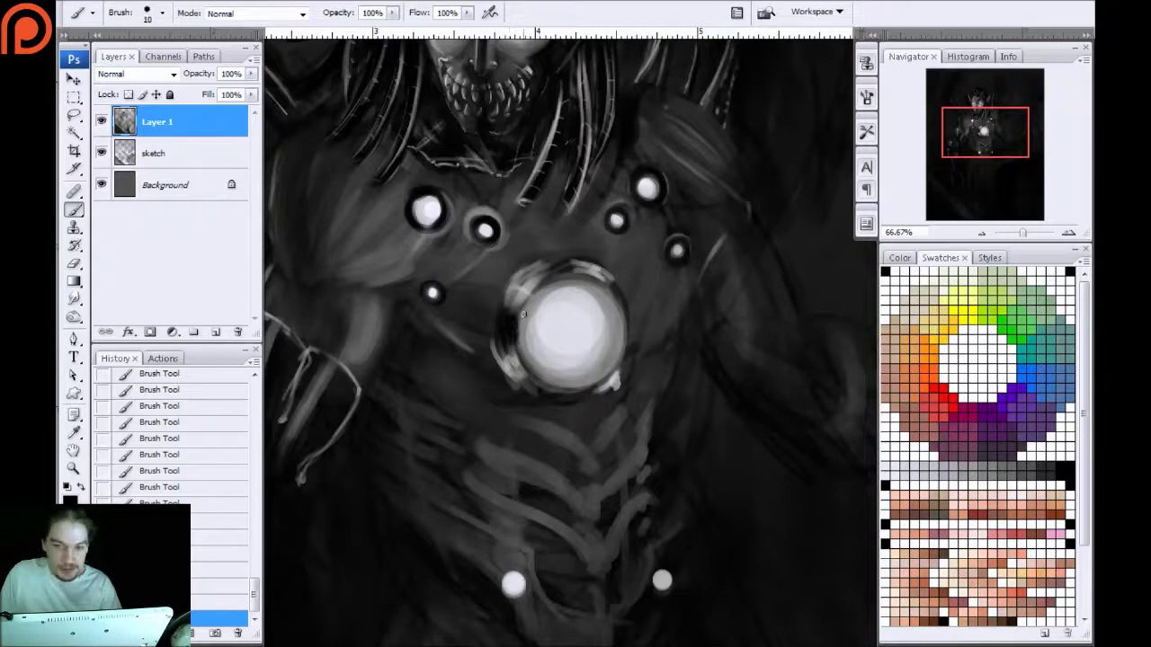
pyautogui.press('[')
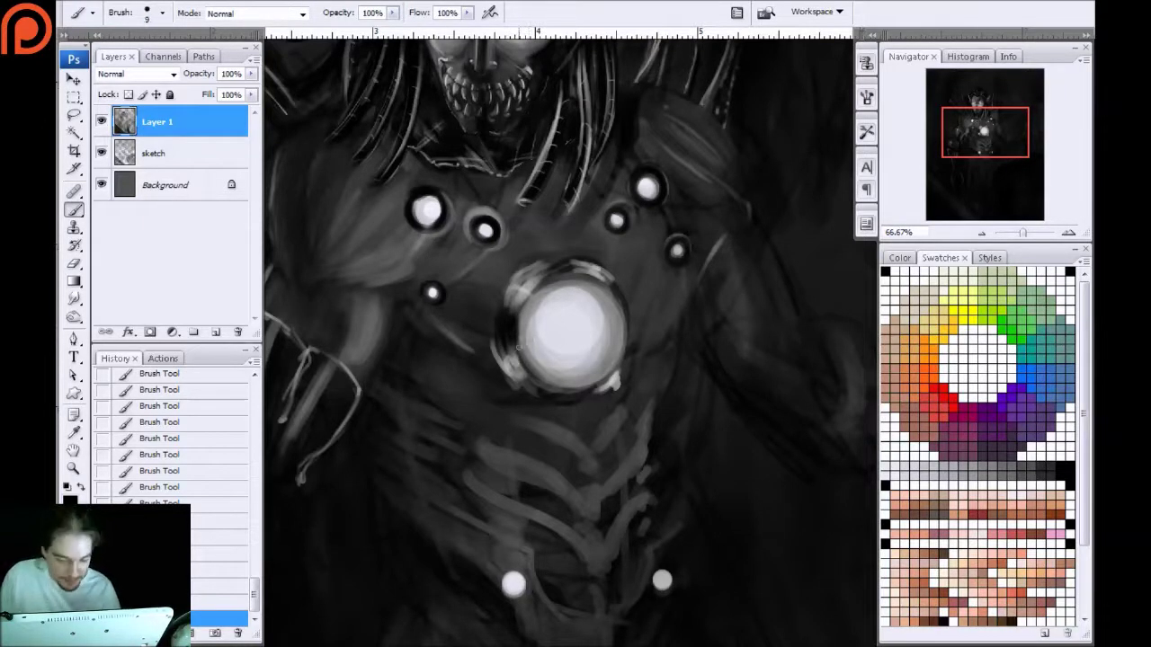
pyautogui.moveTo(518, 335); pyautogui.dragTo(537, 343)
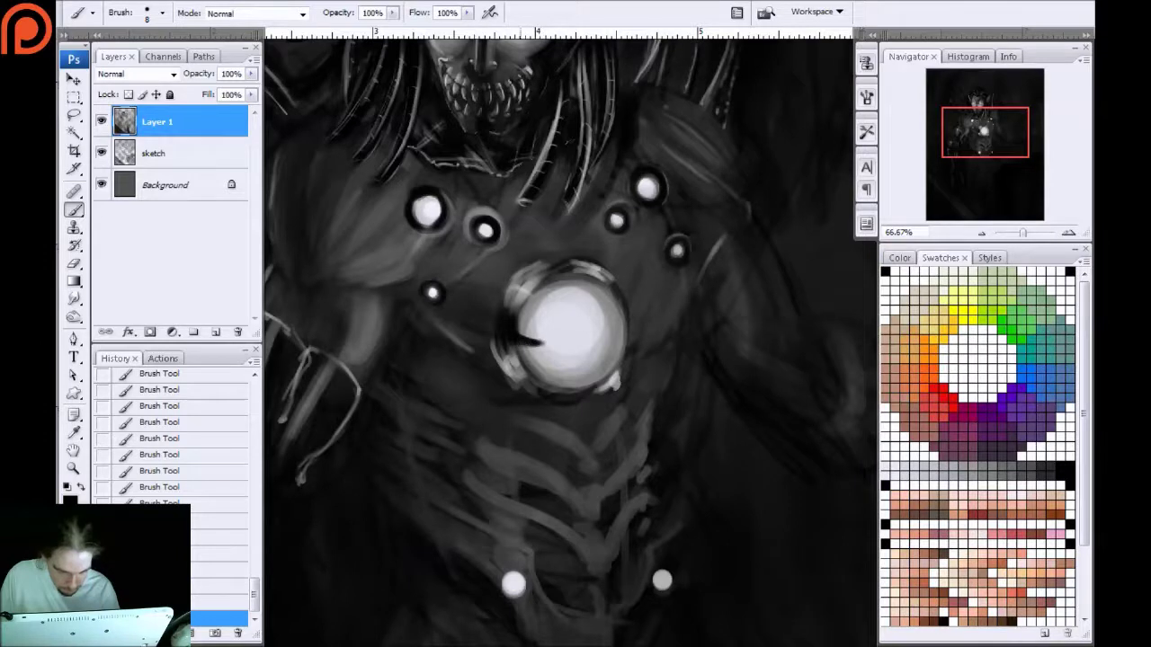
pyautogui.moveTo(572, 273); pyautogui.dragTo(577, 298)
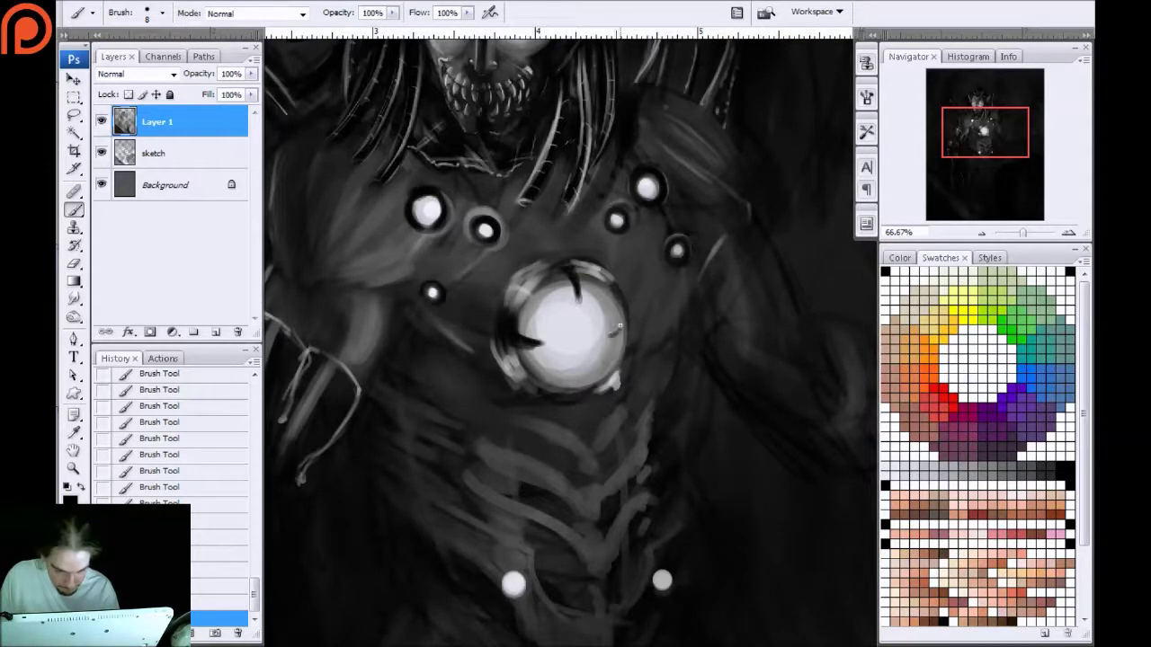
pyautogui.moveTo(576, 388); pyautogui.dragTo(608, 340)
# Darken and smooth the broken light ring around the large chest orb, finishing with a 30 px brush
pyautogui.press(']')
pyautogui.press(']')
pyautogui.press(']')
pyautogui.press(']')
pyautogui.press(']')
pyautogui.press(']')
pyautogui.press(']')
pyautogui.moveTo(520, 286); pyautogui.dragTo(543, 289)
pyautogui.moveTo(606, 279); pyautogui.dragTo(540, 270)
pyautogui.press('[')
pyautogui.moveTo(613, 381)
pyautogui.mouseDown()
pyautogui.moveTo(578, 400)
pyautogui.moveTo(507, 368)
pyautogui.moveTo(503, 328)
pyautogui.moveTo(510, 372)
pyautogui.mouseUp()
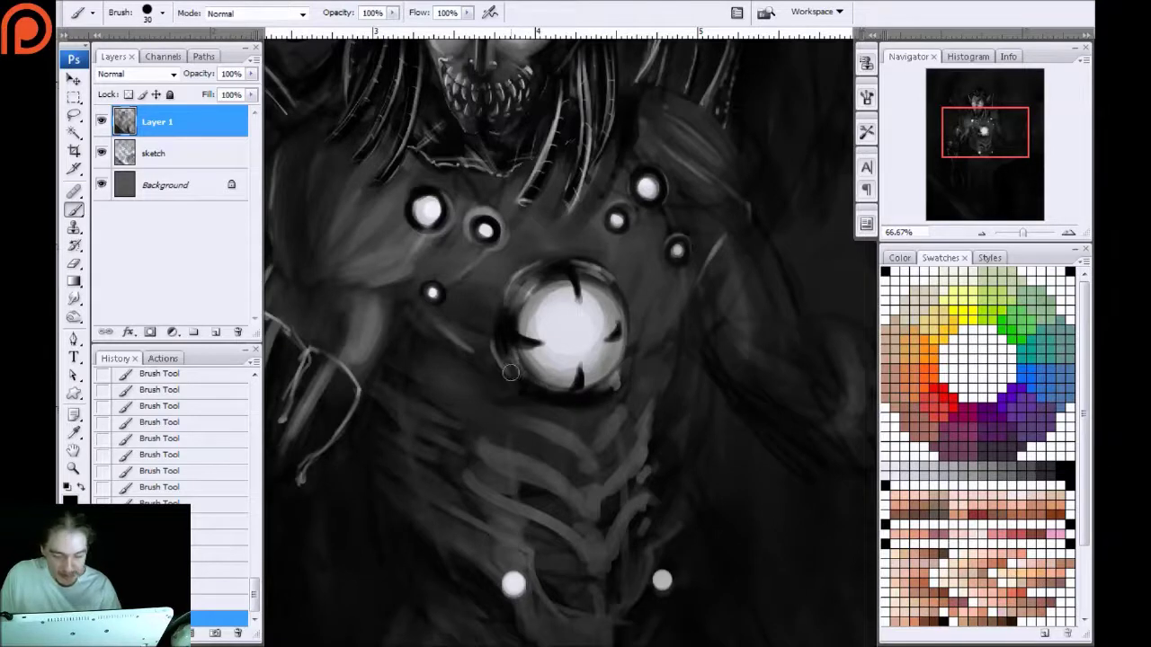
# Brighten the large chest orb with white using a 70 px brush, partly veiling the upper and side notches
pyautogui.press(']')
pyautogui.press(']')
pyautogui.press(']')
pyautogui.press(']')
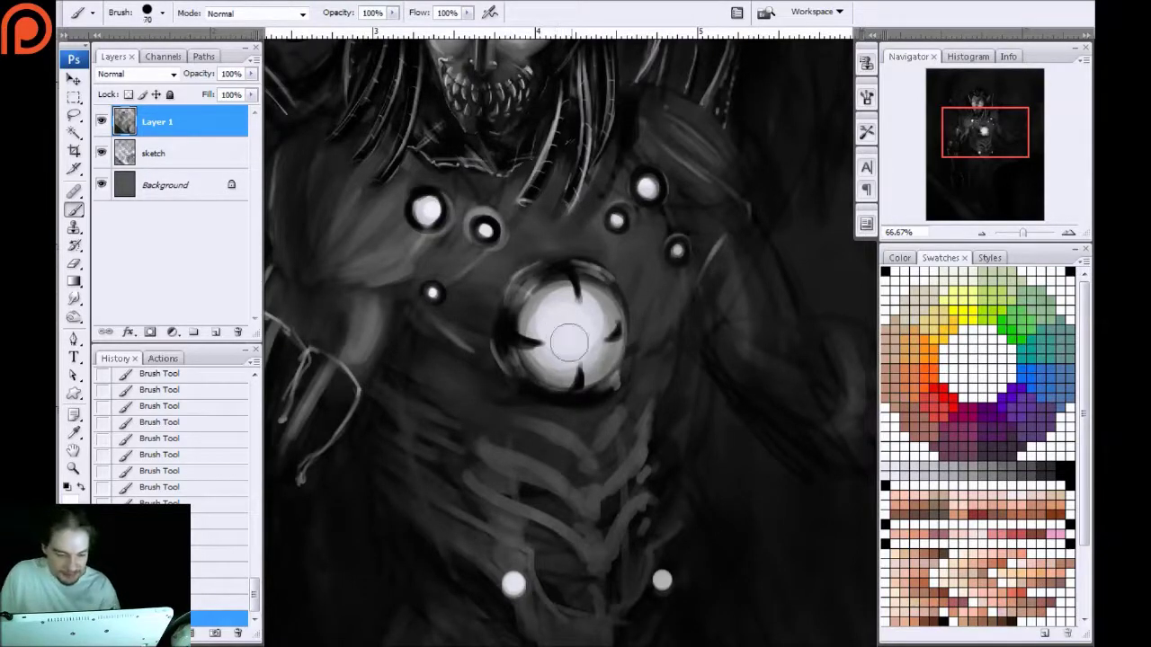
pyautogui.moveTo(583, 306)
pyautogui.mouseDown()
pyautogui.moveTo(606, 354)
pyautogui.moveTo(588, 374)
pyautogui.moveTo(532, 318)
pyautogui.moveTo(621, 357)
pyautogui.moveTo(504, 325)
pyautogui.mouseUp()
pyautogui.press('p')
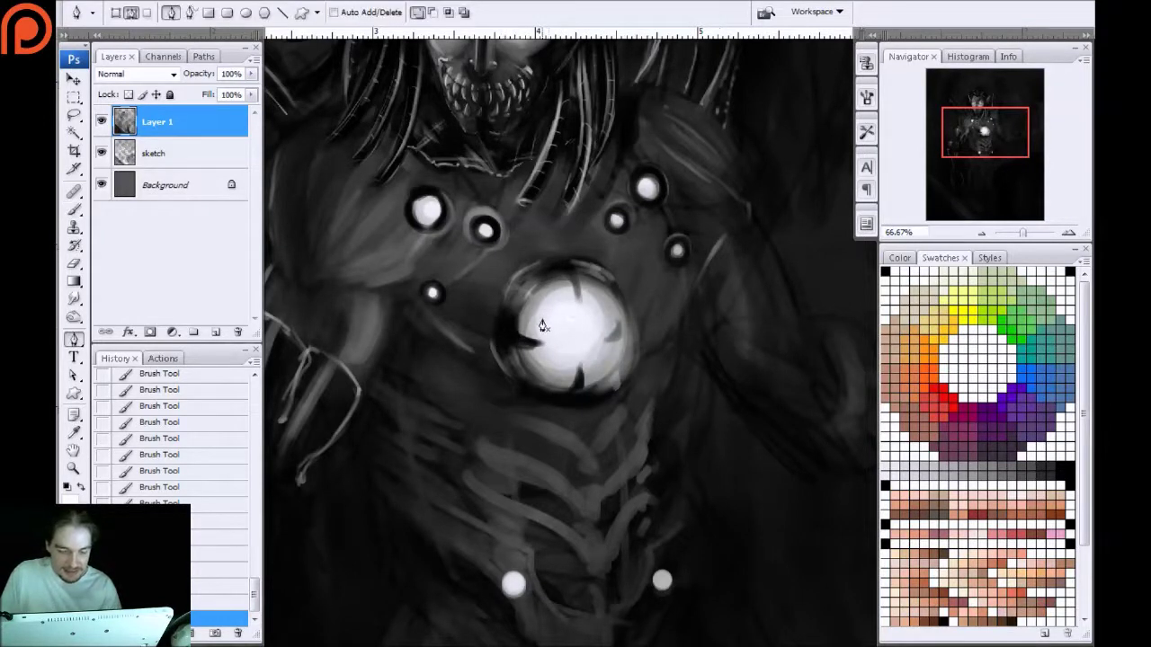
pyautogui.press('b')
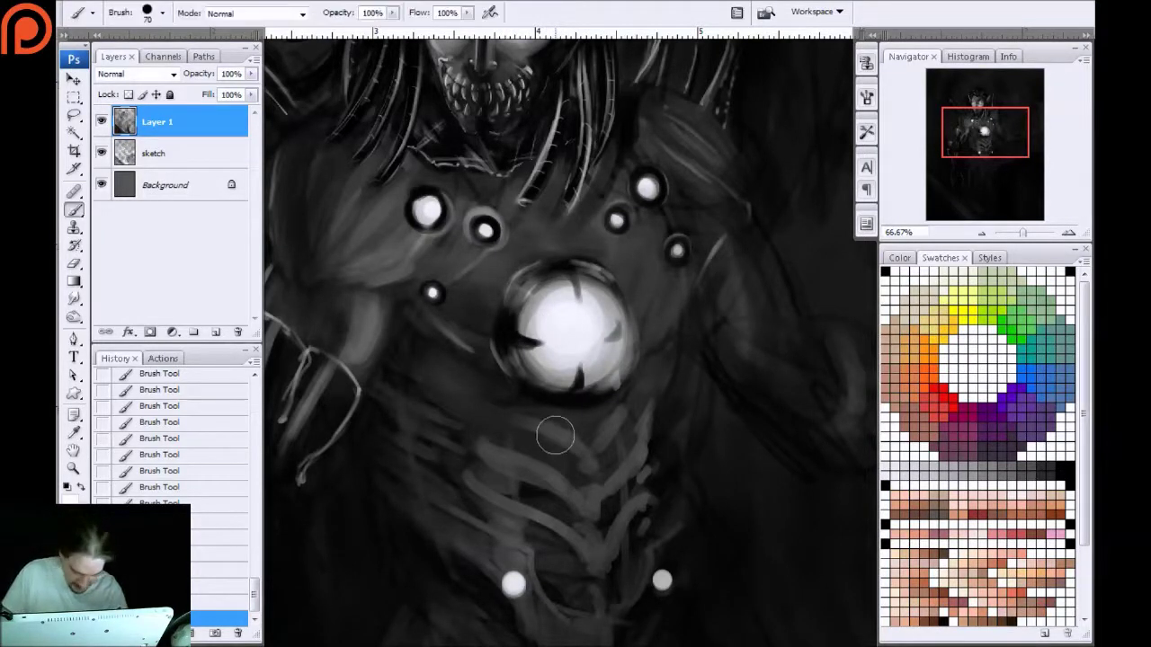
# Try spreading a wide soft white glow over the large chest orb and its dark rim
pyautogui.press('[')
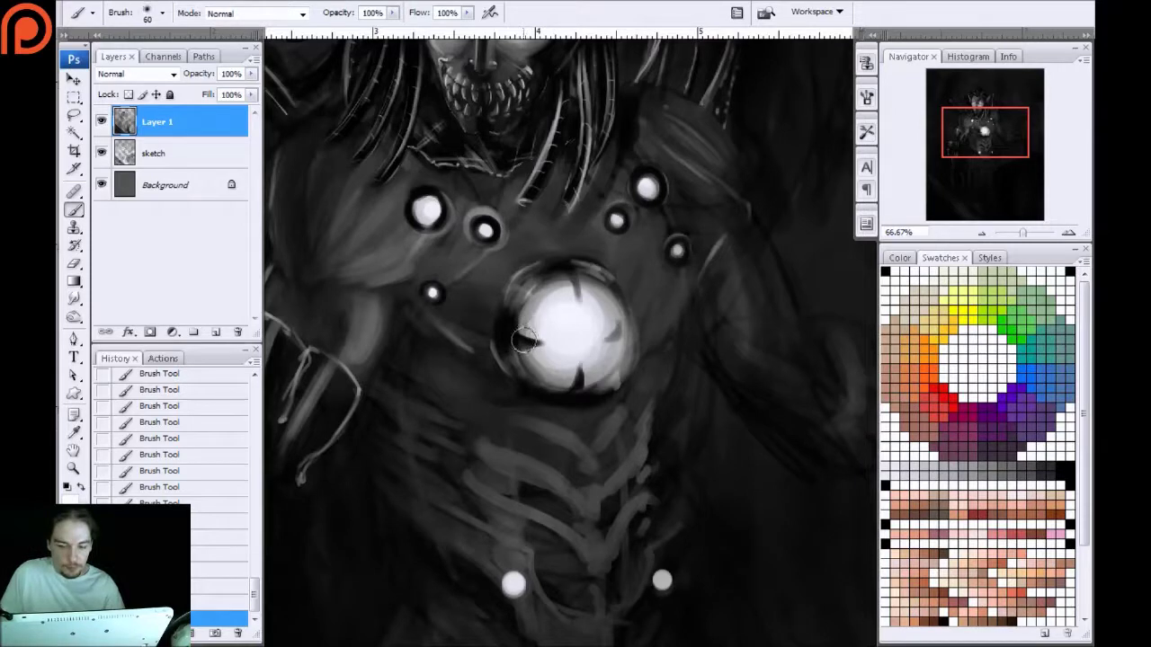
pyautogui.press(']')
pyautogui.press(']')
pyautogui.press(']')
pyautogui.press(']')
pyautogui.press(']')
pyautogui.press(']')
pyautogui.press(']')
pyautogui.press(']')
pyautogui.press(']')
pyautogui.press(']')
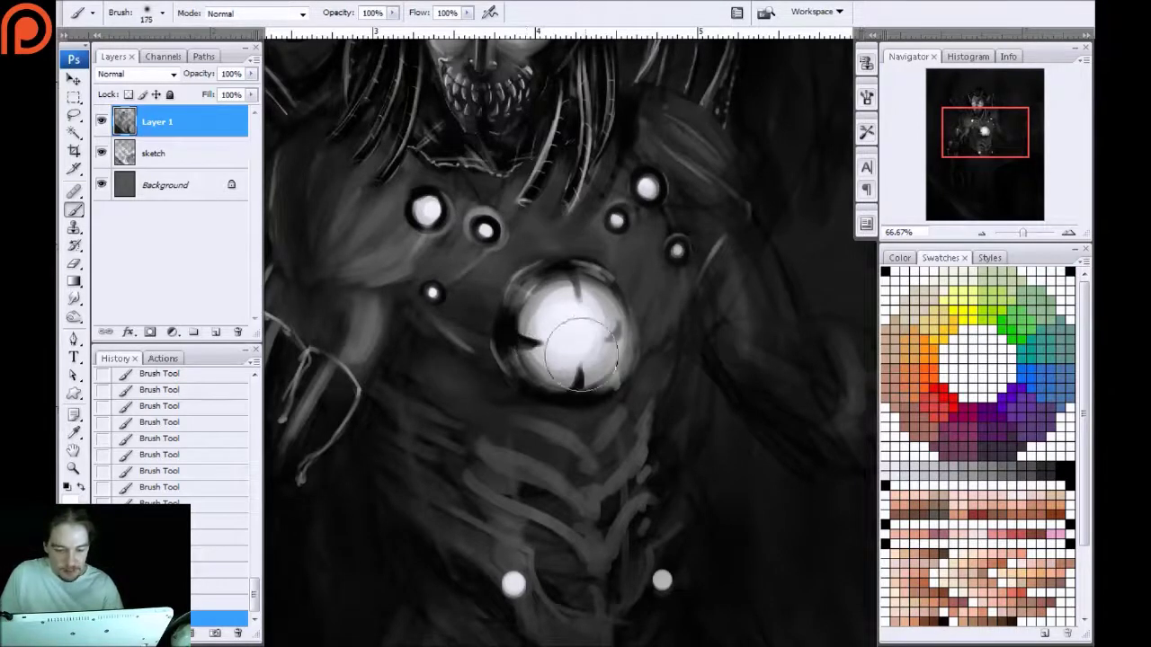
pyautogui.press(']')
pyautogui.press('[')
pyautogui.press('[')
pyautogui.moveTo(589, 328)
pyautogui.mouseDown()
pyautogui.moveTo(571, 377)
pyautogui.moveTo(565, 315)
pyautogui.mouseUp()
# Try a soft glow around the inner small light on the figure's right chest, and step back in the history to before both glows
pyautogui.press('[')
pyautogui.press('[')
pyautogui.press('[')
pyautogui.press('[')
pyautogui.press('[')
pyautogui.press('[')
pyautogui.press('[')
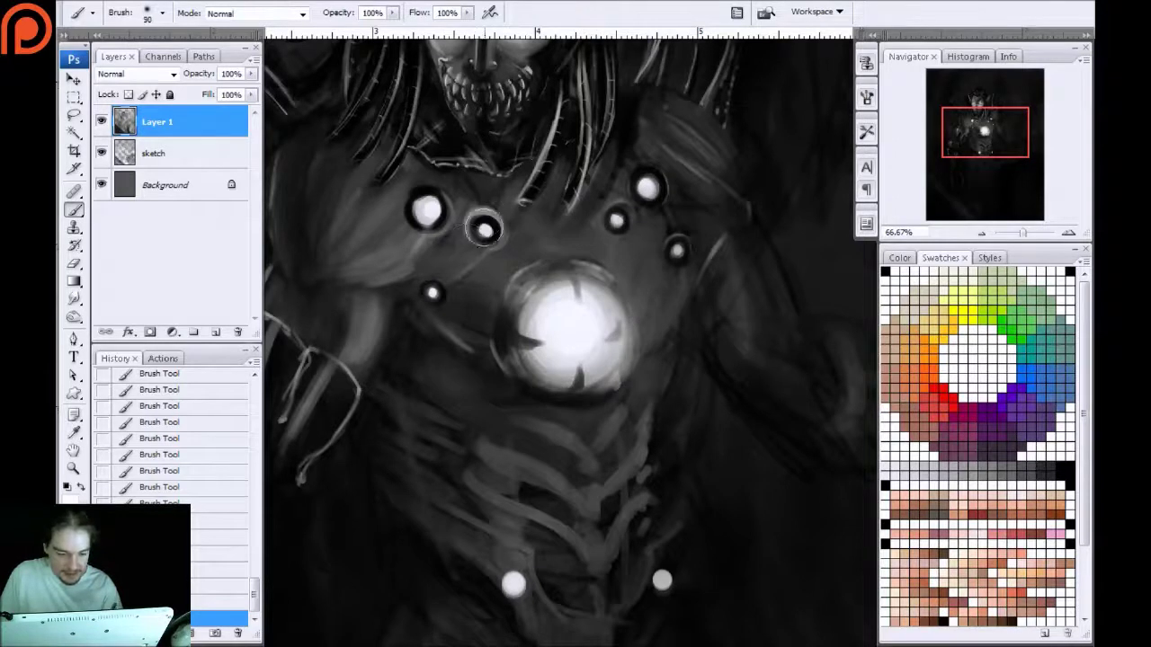
pyautogui.moveTo(482, 221); pyautogui.dragTo(486, 245)
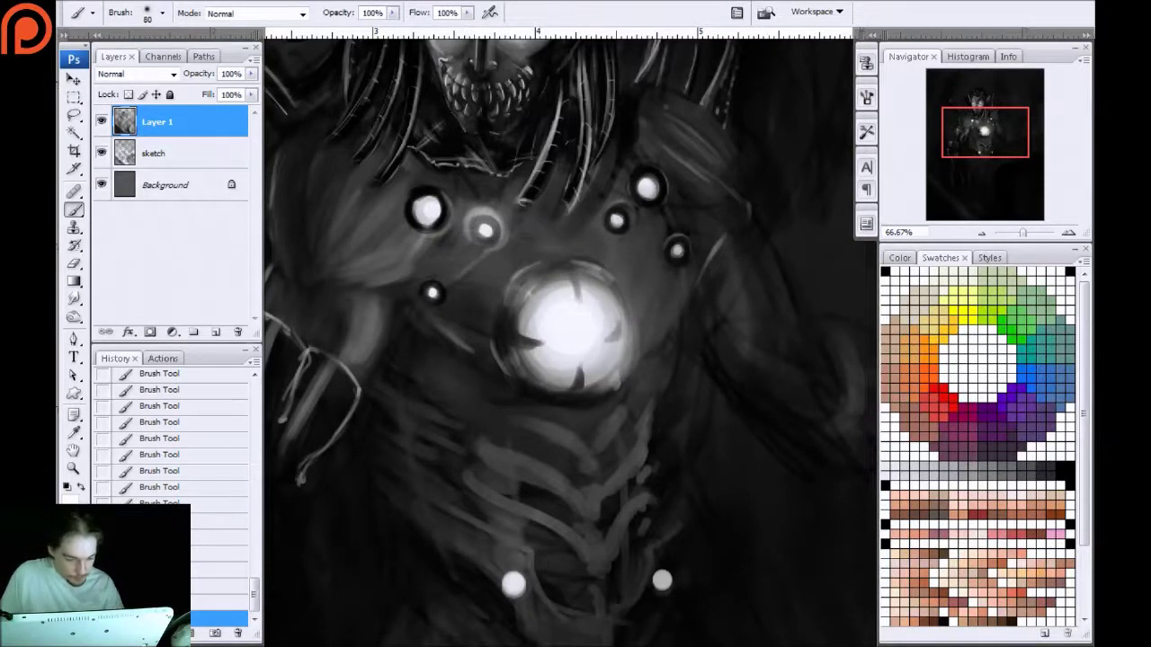
pyautogui.click(166, 503)
# Try Dissolve-mode strokes around the two upper lights on the figure's right chest, and return the brush to Normal mode
pyautogui.hotkey('shift', 'alt', 'i')
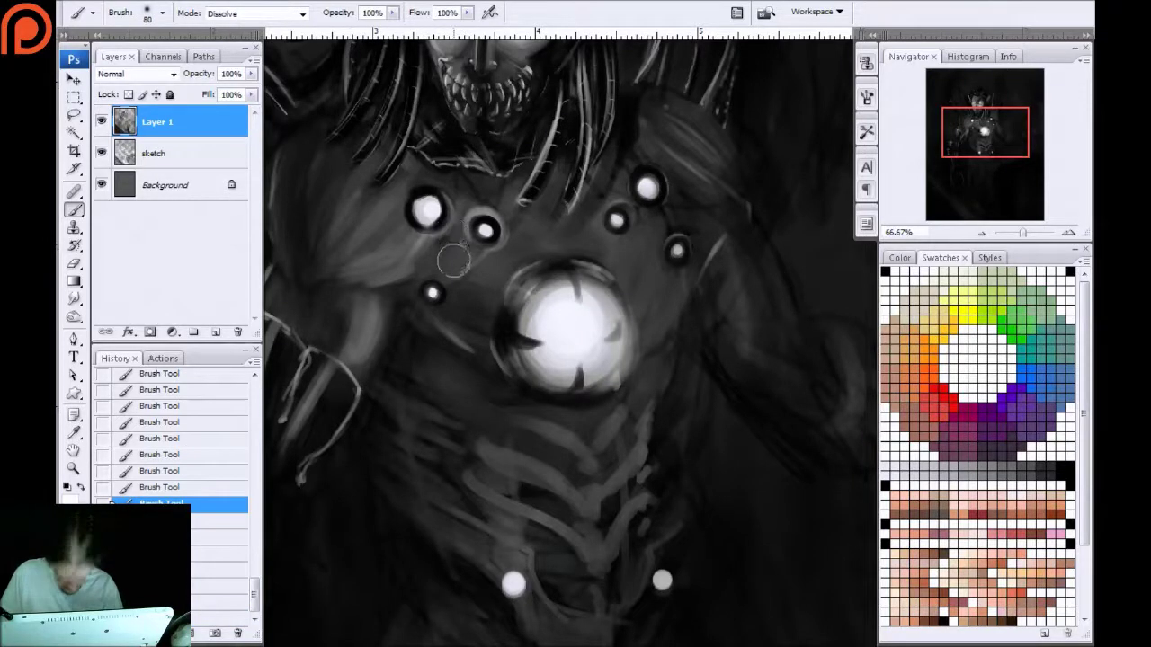
pyautogui.click(451, 197)
pyautogui.press('[')
pyautogui.press('[')
pyautogui.press('[')
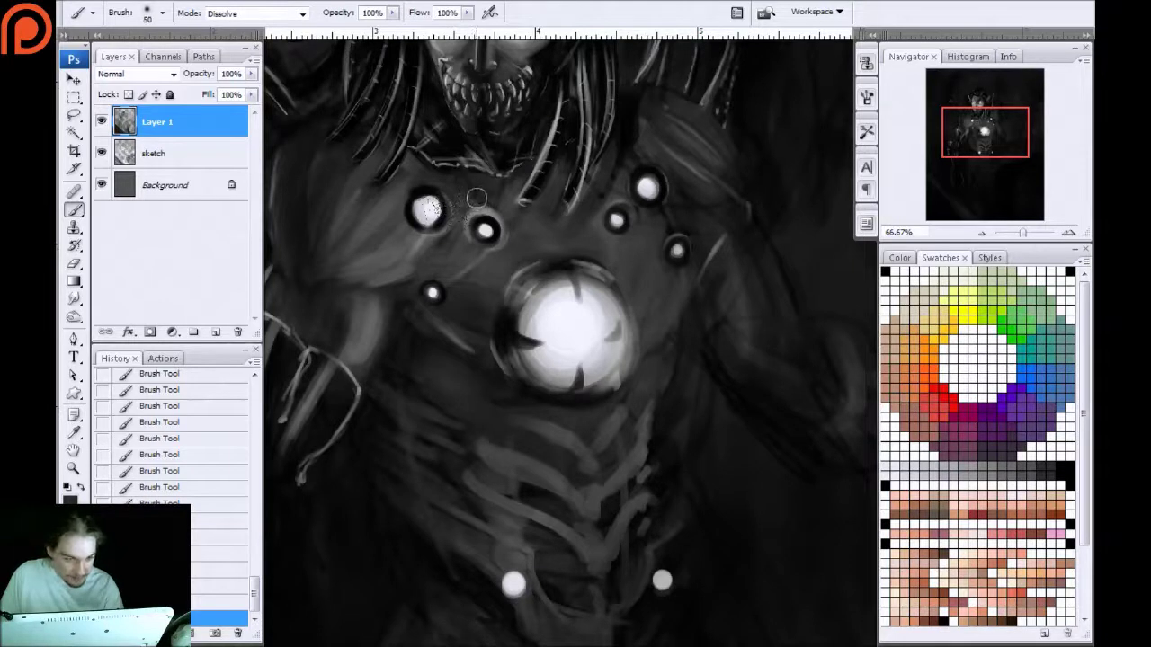
pyautogui.press('[')
pyautogui.press('[')
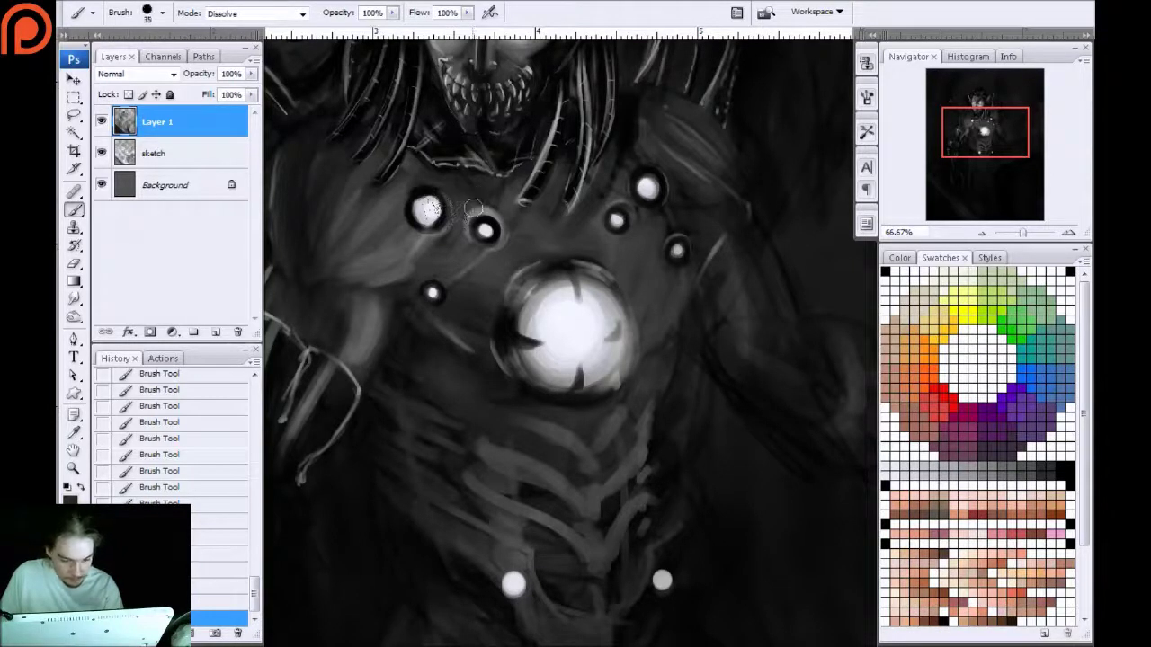
pyautogui.click(482, 216)
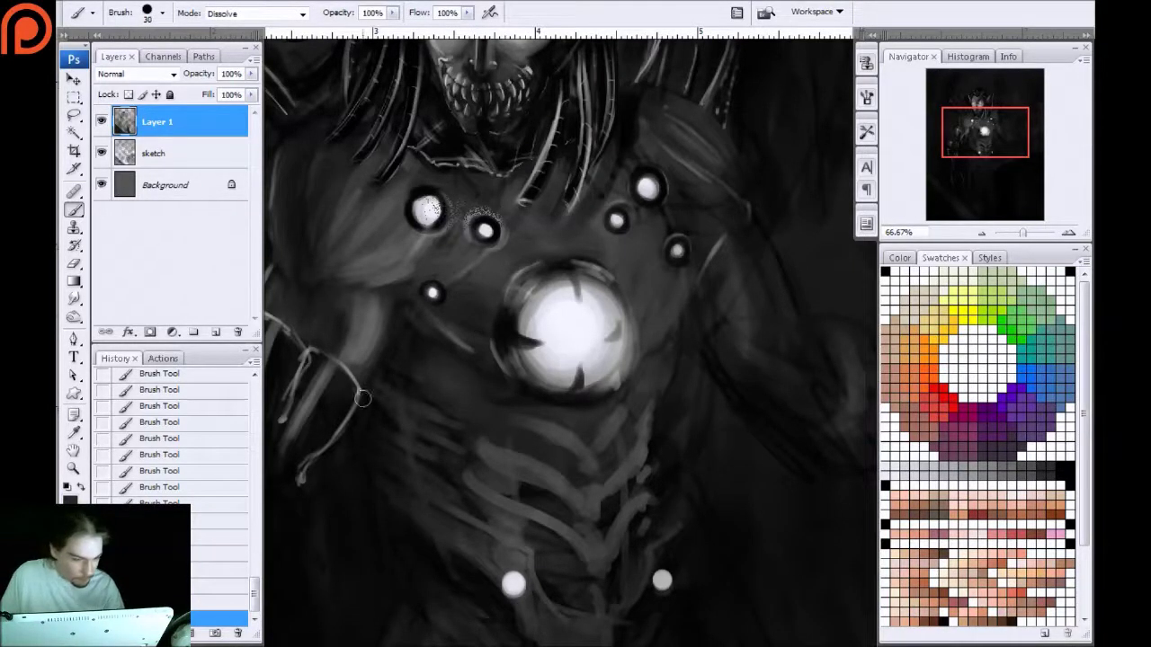
pyautogui.click(302, 13)
pyautogui.scroll(1, 220, 45)
pyautogui.click(225, 28)
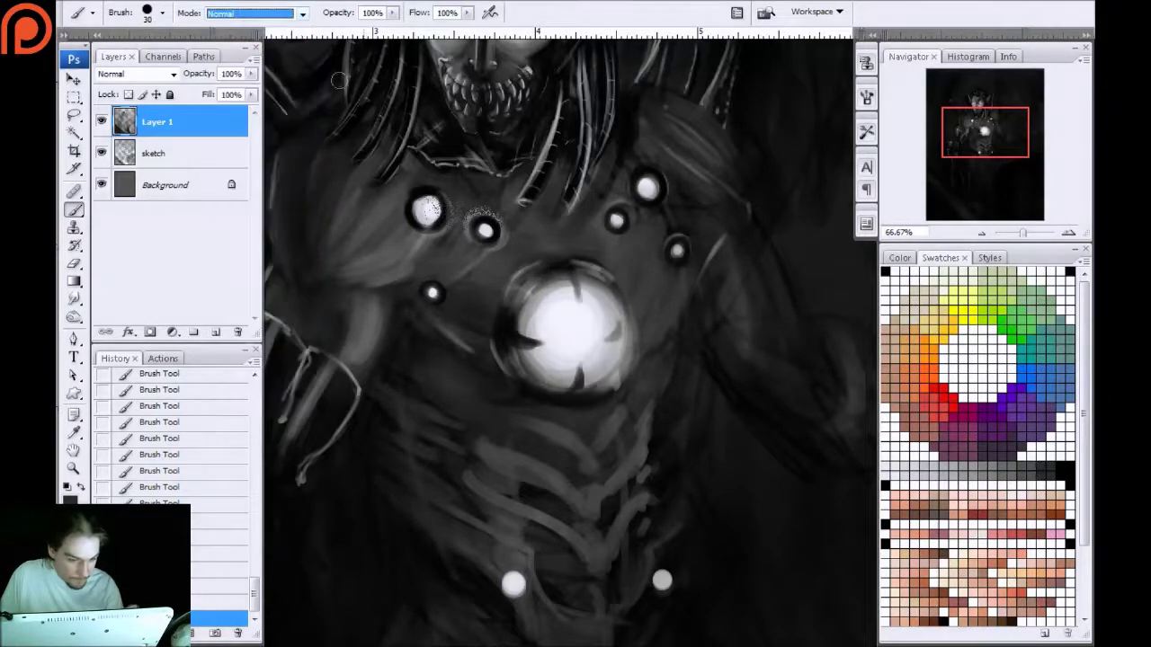
# Paint over the speckles between the small lights and smooth the figure's right pectoral shading with a 30 px brush
pyautogui.moveTo(466, 206)
pyautogui.mouseDown()
pyautogui.moveTo(498, 211)
pyautogui.moveTo(464, 235)
pyautogui.moveTo(464, 212)
pyautogui.moveTo(456, 266)
pyautogui.mouseUp()
pyautogui.moveTo(457, 224)
pyautogui.mouseDown()
pyautogui.moveTo(434, 227)
pyautogui.moveTo(408, 252)
pyautogui.mouseUp()
pyautogui.moveTo(356, 281)
pyautogui.mouseDown()
pyautogui.moveTo(398, 262)
pyautogui.moveTo(409, 214)
pyautogui.moveTo(347, 210)
pyautogui.moveTo(367, 227)
pyautogui.moveTo(383, 196)
pyautogui.moveTo(358, 322)
pyautogui.moveTo(369, 329)
pyautogui.moveTo(380, 256)
pyautogui.moveTo(414, 268)
pyautogui.mouseUp()
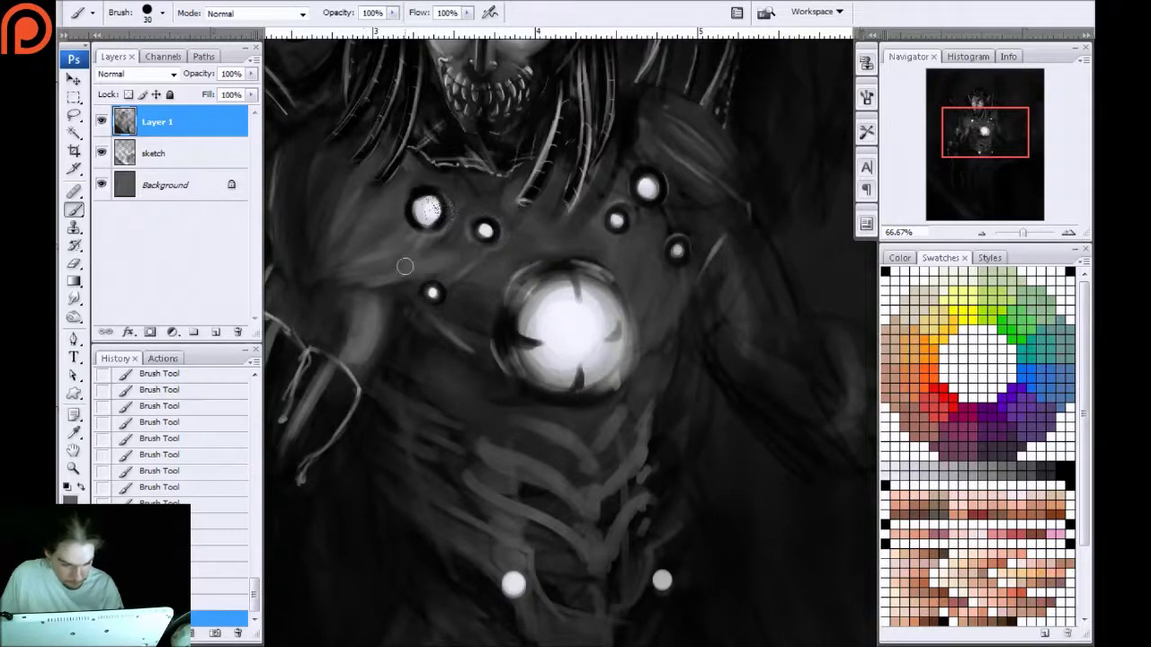
pyautogui.moveTo(484, 286); pyautogui.dragTo(462, 266)
# Shade the figure's left shoulder, the side of the torso and the area beside the orb with a 30 px brush
pyautogui.moveTo(609, 212)
pyautogui.mouseDown()
pyautogui.moveTo(620, 159)
pyautogui.moveTo(624, 182)
pyautogui.moveTo(621, 153)
pyautogui.moveTo(637, 159)
pyautogui.moveTo(640, 137)
pyautogui.moveTo(627, 124)
pyautogui.moveTo(624, 148)
pyautogui.moveTo(615, 97)
pyautogui.moveTo(613, 142)
pyautogui.moveTo(634, 96)
pyautogui.moveTo(654, 118)
pyautogui.moveTo(687, 113)
pyautogui.moveTo(684, 102)
pyautogui.moveTo(637, 111)
pyautogui.moveTo(733, 165)
pyautogui.mouseUp()
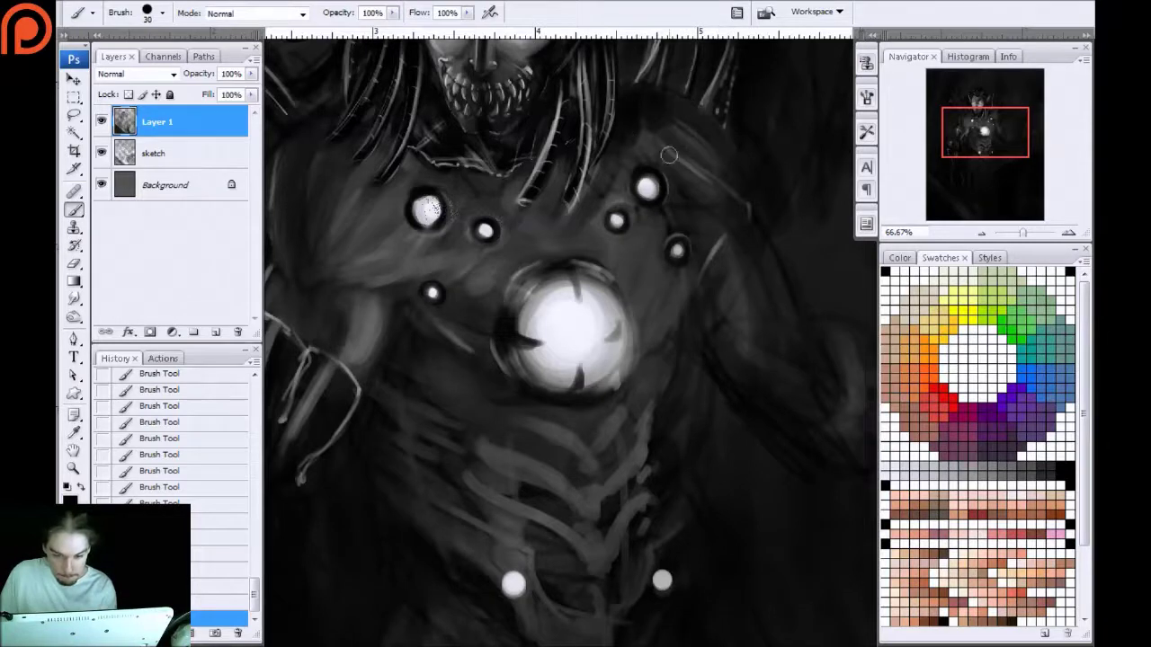
pyautogui.moveTo(694, 372); pyautogui.dragTo(675, 456)
pyautogui.moveTo(657, 377)
pyautogui.mouseDown()
pyautogui.moveTo(653, 398)
pyautogui.moveTo(679, 381)
pyautogui.moveTo(674, 415)
pyautogui.mouseUp()
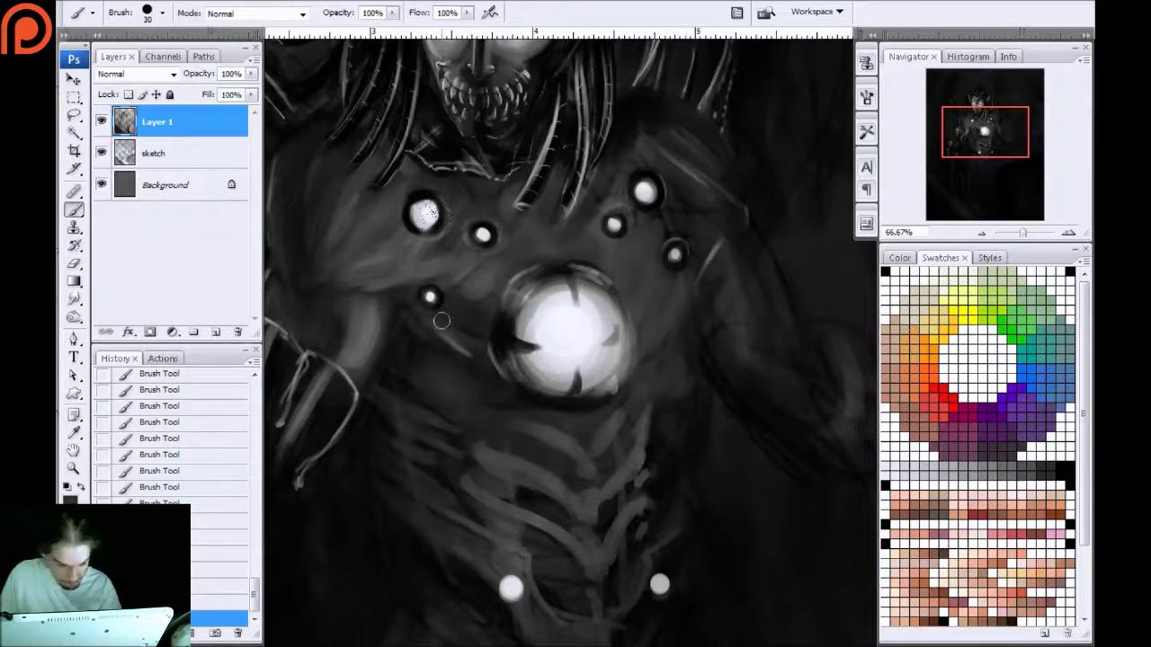
pyautogui.moveTo(477, 318); pyautogui.dragTo(440, 312)
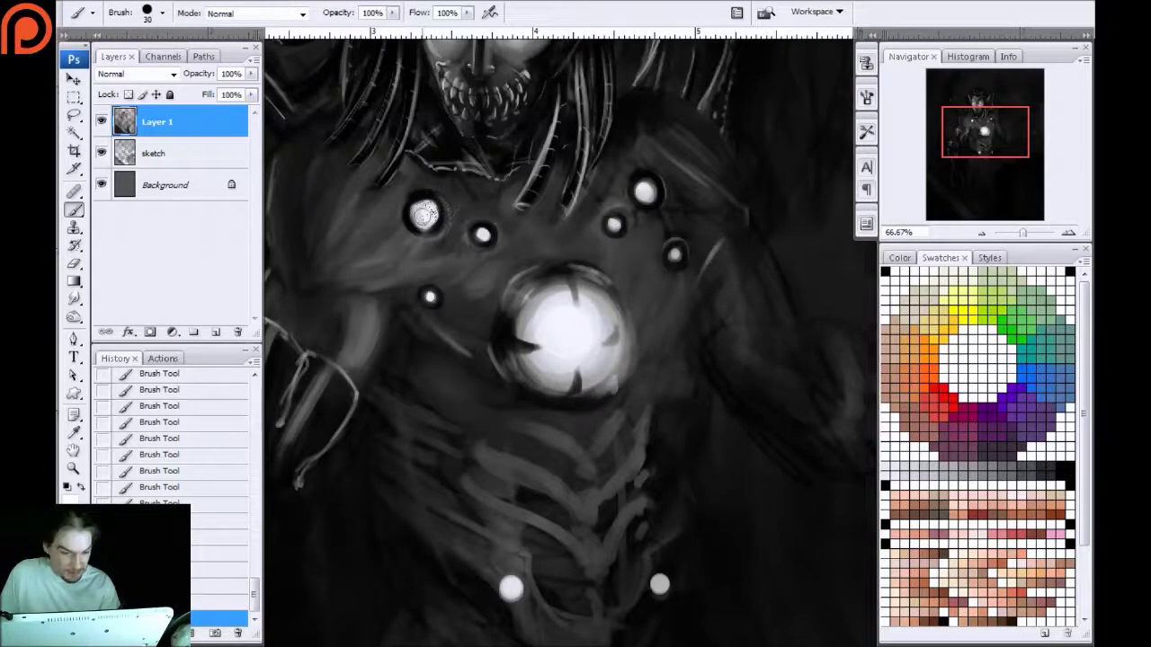
# Add a soft white glow over the largest small light on the figure's right chest with a 100 px brush
pyautogui.press(']')
pyautogui.press(']')
pyautogui.press(']')
pyautogui.press(']')
pyautogui.press(']')
pyautogui.press(']')
pyautogui.press(']')
pyautogui.press(']')
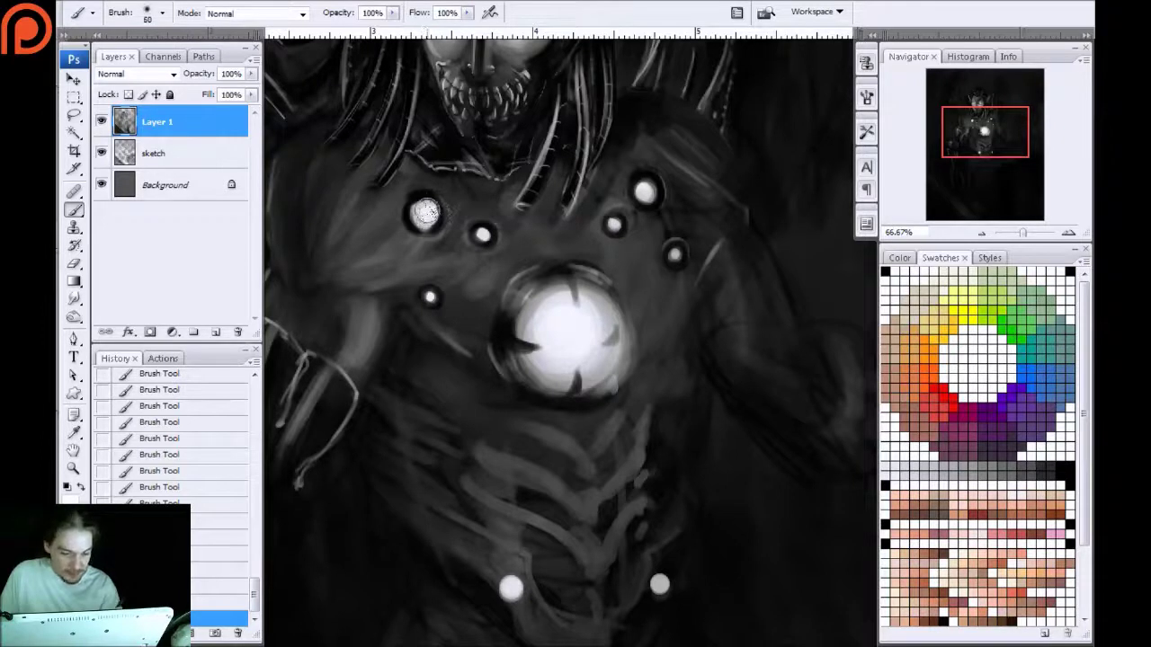
pyautogui.click(424, 213)
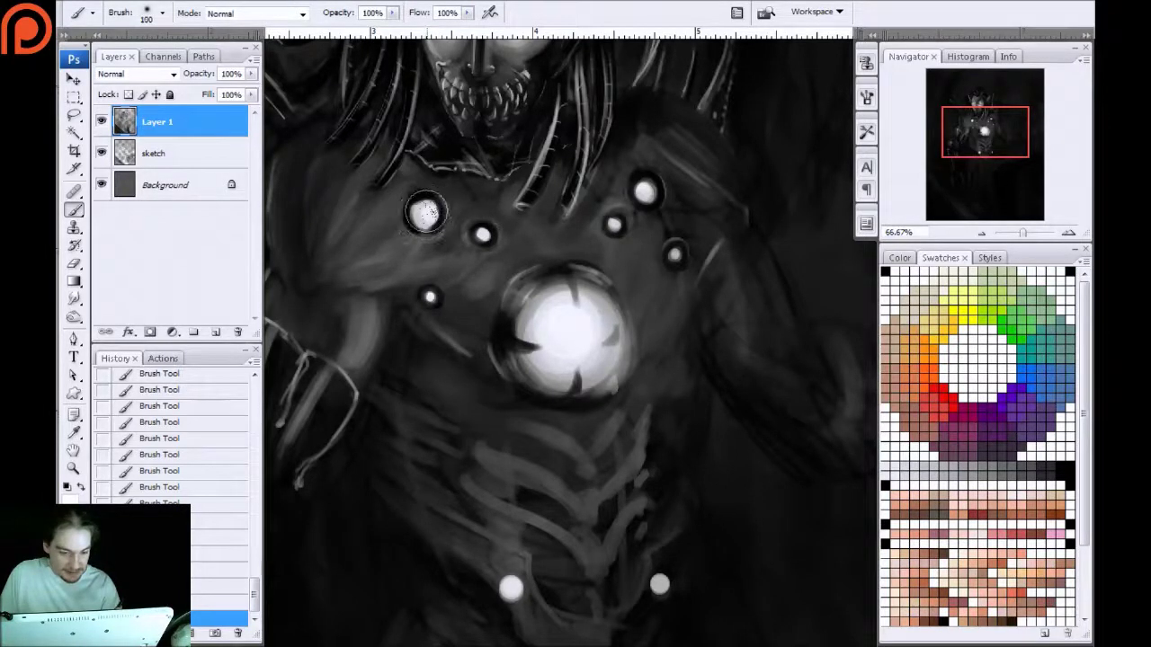
pyautogui.press('[')
pyautogui.press('[')
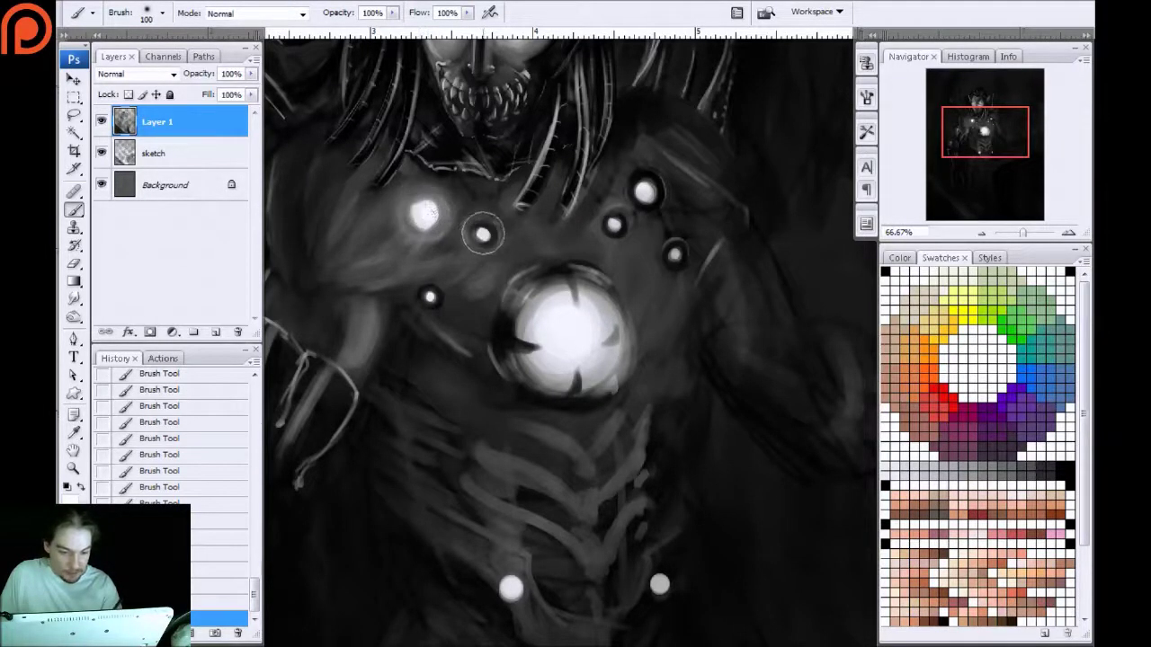
# Add soft white glows over the two inner small lights on either side of the upper chest
pyautogui.press('[')
pyautogui.press('[')
pyautogui.press('[')
pyautogui.click(481, 233)
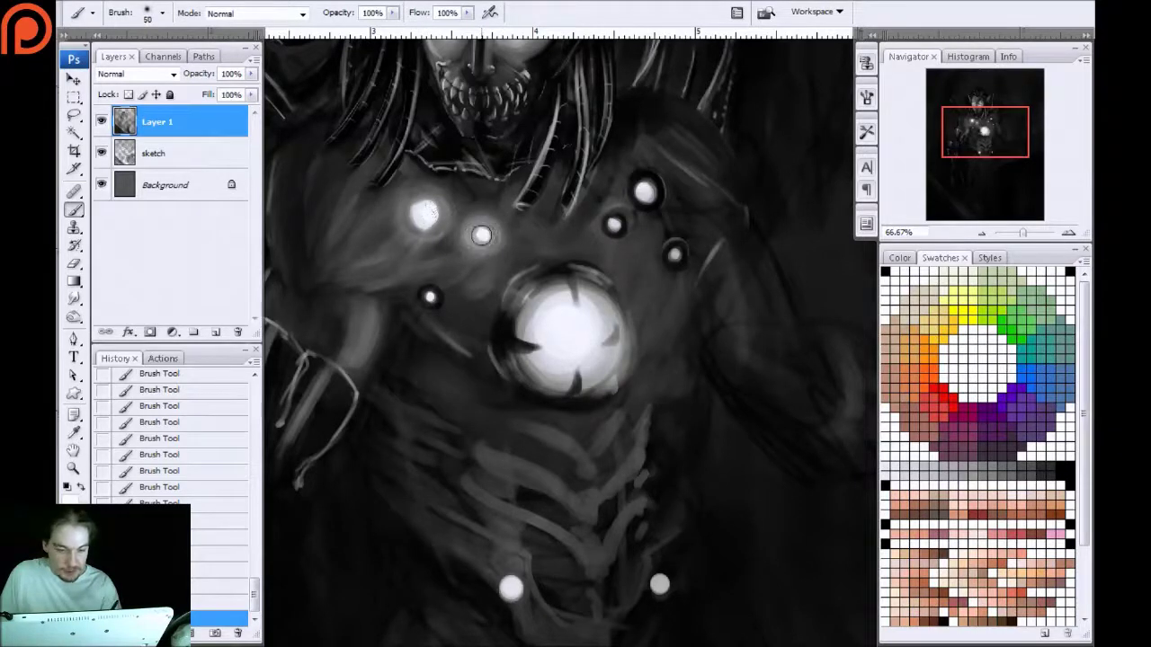
pyautogui.click(613, 225)
pyautogui.click(612, 225)
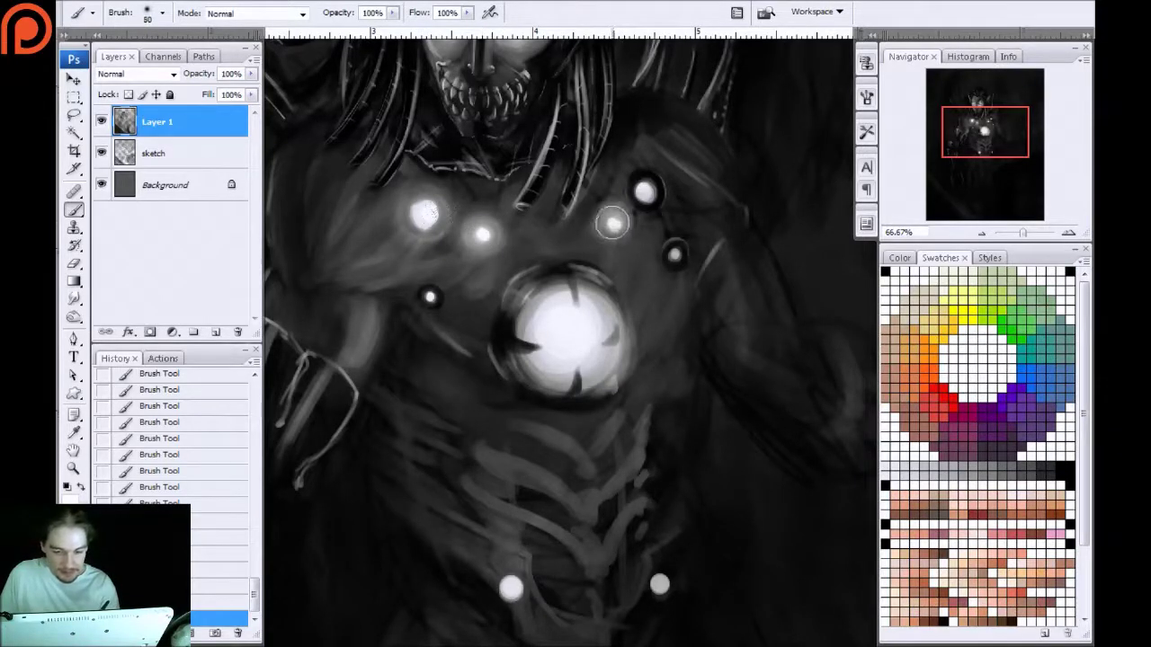
# Add soft white glows over the two outer lights on the figure's left chest, resizing the brush for each
pyautogui.press(']')
pyautogui.press(']')
pyautogui.press(']')
pyautogui.click(648, 191)
pyautogui.click(647, 191)
pyautogui.press('[')
pyautogui.press('[')
pyautogui.click(678, 254)
pyautogui.click(679, 256)
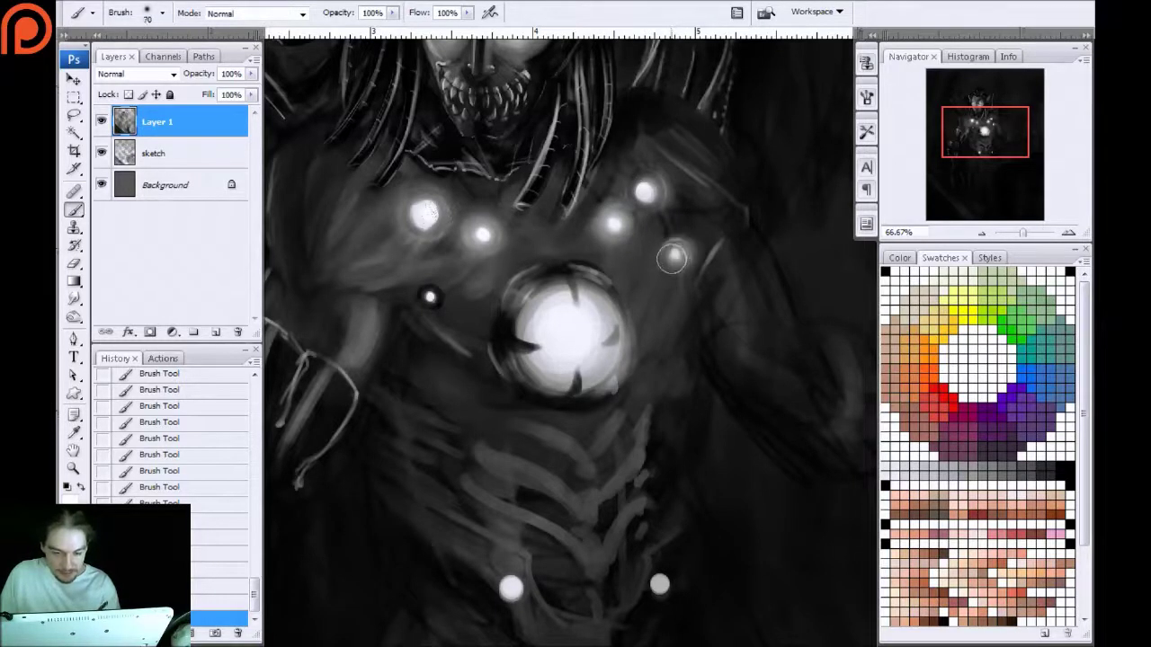
# Spread a soft white glow across the large chest orb and over its dark rim with an enlarged brush
pyautogui.press(']')
pyautogui.press(']')
pyautogui.press(']')
pyautogui.press(']')
pyautogui.press(']')
pyautogui.moveTo(597, 345); pyautogui.dragTo(585, 342)
# Add a soft white glow over the lowest small light on the figure's right chest with a 90 px brush
pyautogui.press('[')
pyautogui.press('[')
pyautogui.press('[')
pyautogui.press('[')
pyautogui.press('[')
pyautogui.press('[')
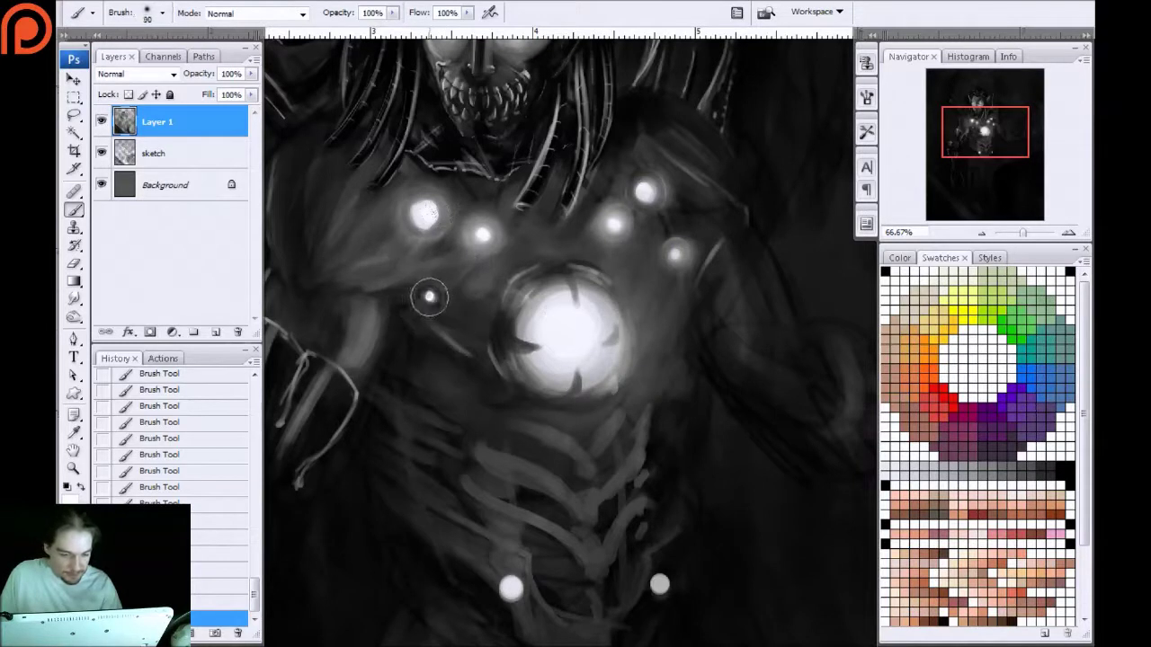
pyautogui.moveTo(428, 297); pyautogui.dragTo(432, 298)
pyautogui.press('[')
pyautogui.press('[')
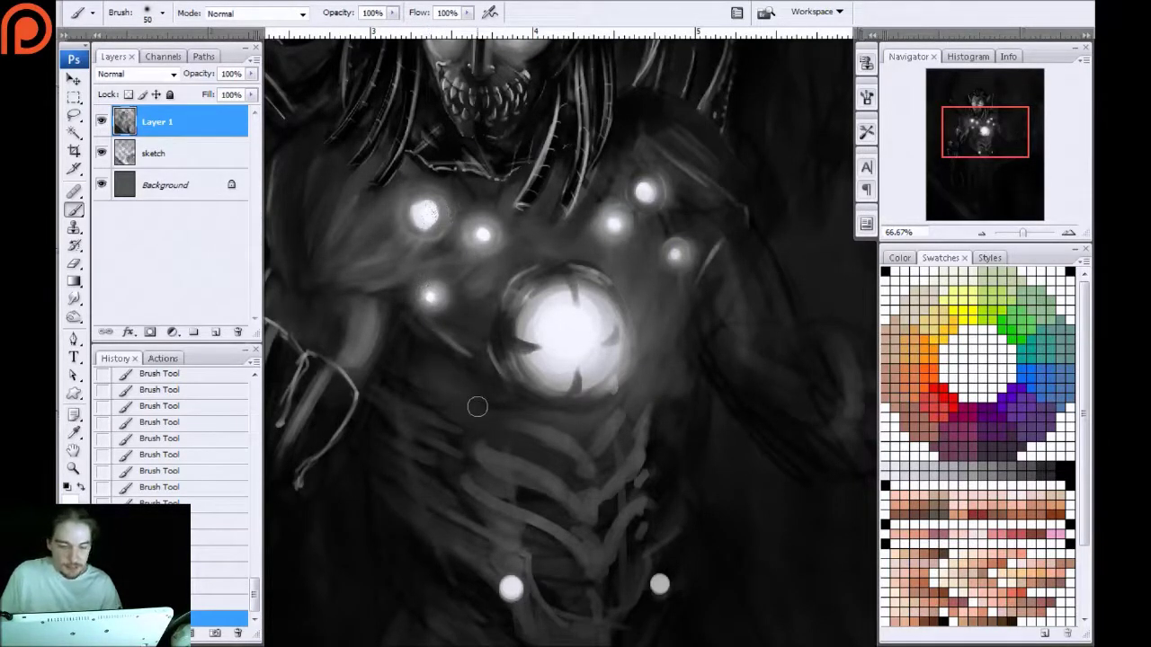
# Intensify the large chest orb and widen its halo over the surrounding chest, using soft brushes up to 250 px
pyautogui.press(']')
pyautogui.press(']')
pyautogui.press(']')
pyautogui.press(']')
pyautogui.press(']')
pyautogui.press(']')
pyautogui.press(']')
pyautogui.press(']')
pyautogui.press(']')
pyautogui.press(']')
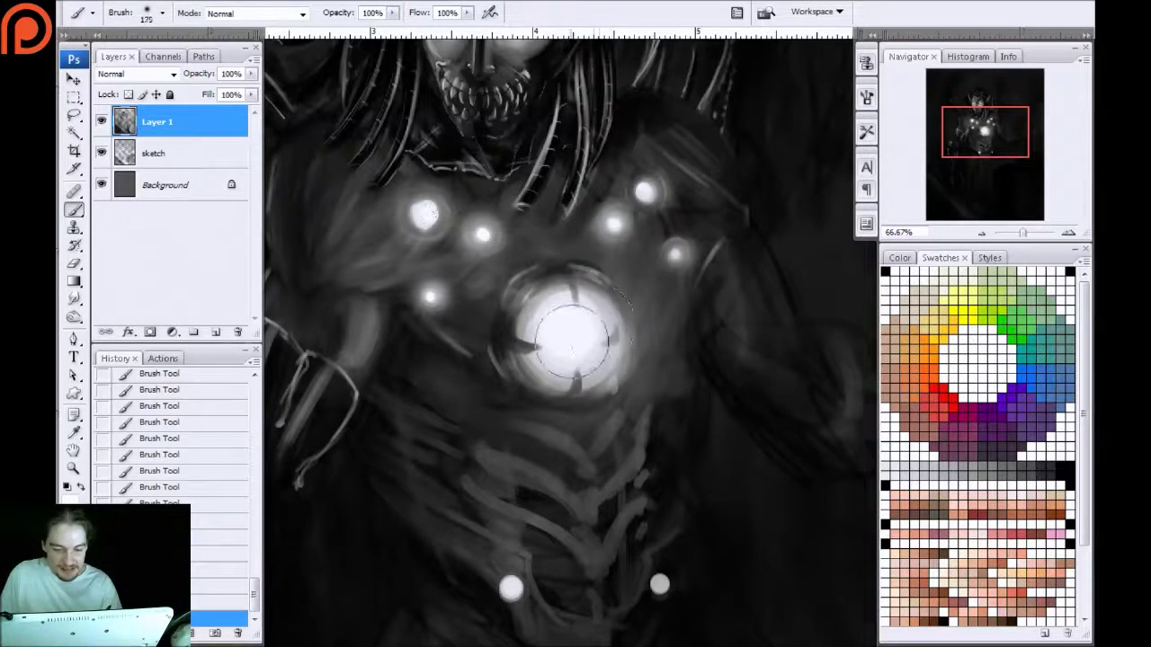
pyautogui.moveTo(614, 335)
pyautogui.mouseDown()
pyautogui.moveTo(591, 375)
pyautogui.moveTo(614, 337)
pyautogui.moveTo(586, 295)
pyautogui.moveTo(604, 337)
pyautogui.mouseUp()
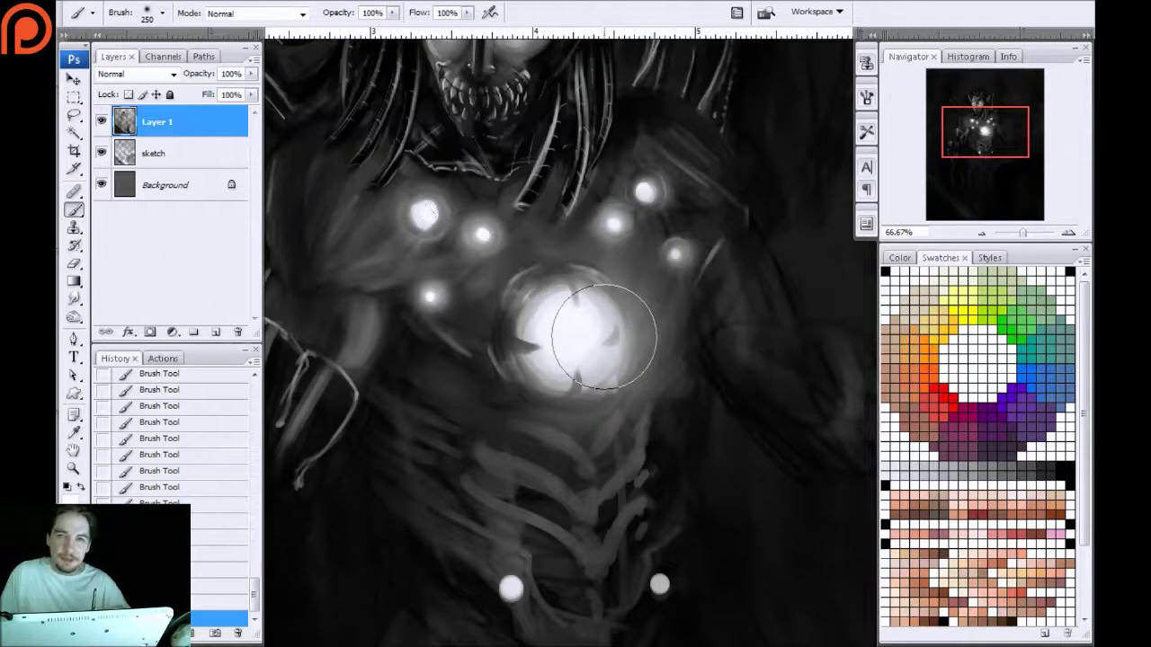
# Paint a bright highlight on the inner side of the figure's left upper arm, using a hard 45 px brush
pyautogui.press('[')
pyautogui.press('[')
pyautogui.press('[')
pyautogui.press('[')
pyautogui.press('[')
pyautogui.press('[')
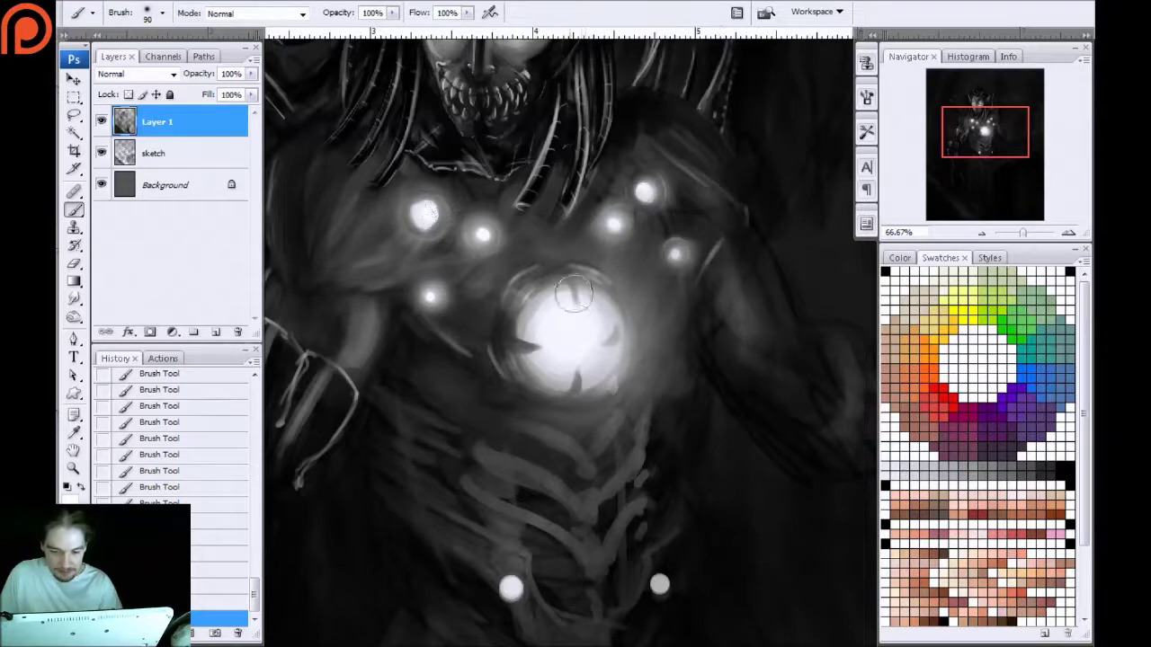
pyautogui.hotkey('shift', ']')
pyautogui.hotkey('shift', ']')
pyautogui.hotkey('shift', ']')
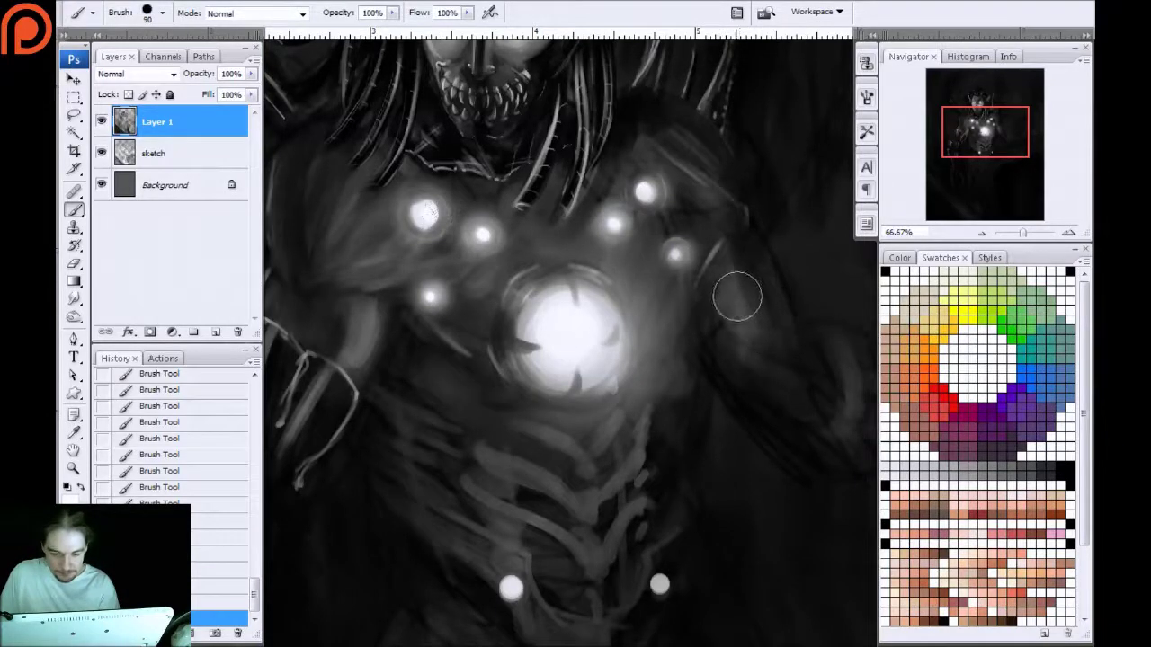
pyautogui.press('[')
pyautogui.press('[')
pyautogui.press('[')
pyautogui.press('[')
pyautogui.press('[')
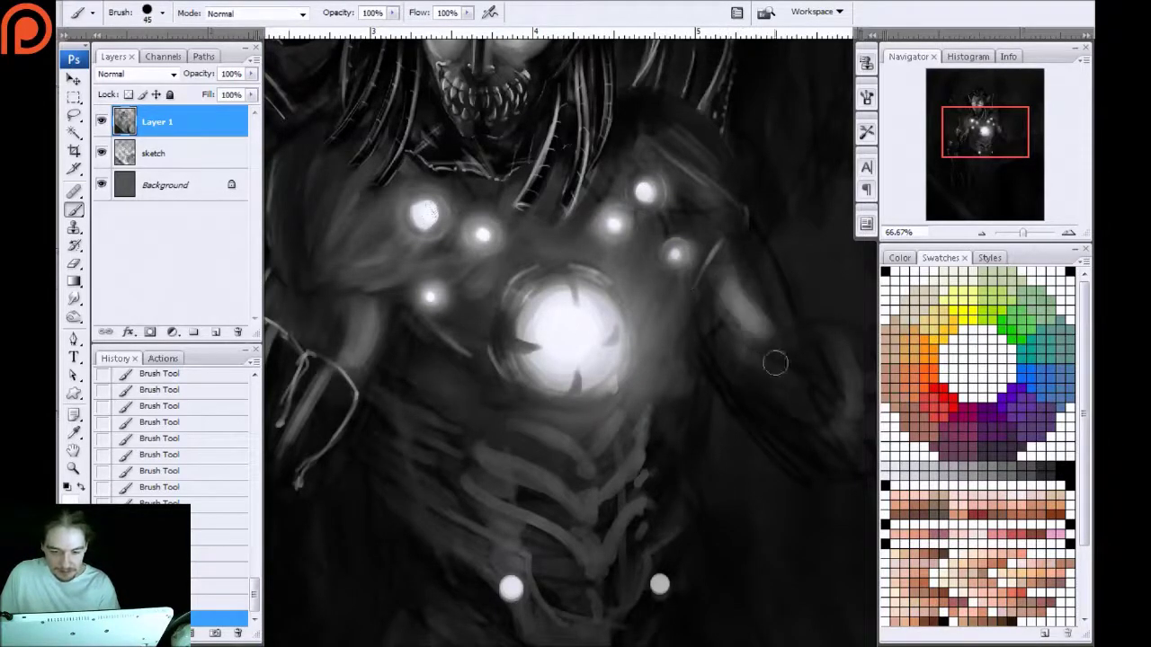
# Paint lighter muscle highlights fanning across the figure's right pectoral and shoulder with a 25 px brush
pyautogui.moveTo(334, 264); pyautogui.dragTo(501, 237)
pyautogui.press('[')
pyautogui.press('[')
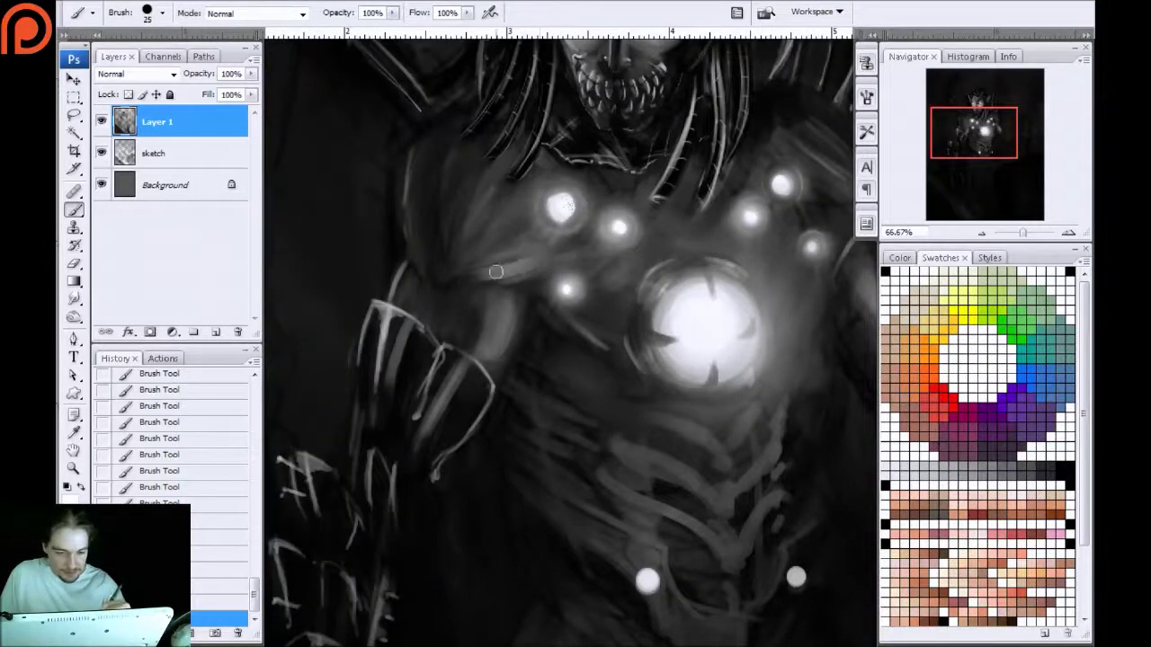
pyautogui.moveTo(516, 201)
pyautogui.mouseDown()
pyautogui.moveTo(456, 259)
pyautogui.moveTo(506, 158)
pyautogui.mouseUp()
# Add thin bright streaks on the figure's right pectoral, upper arm and the chest edge below it, using an 8 px brush
pyautogui.press('[')
pyautogui.press('[')
pyautogui.press('[')
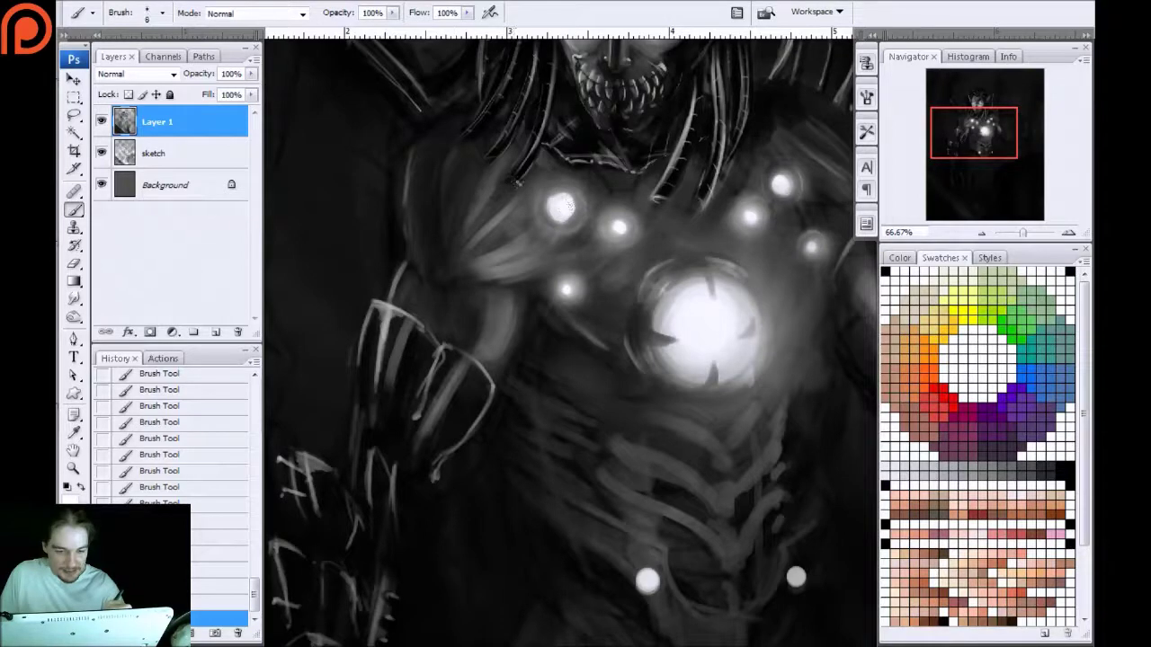
pyautogui.moveTo(486, 329)
pyautogui.mouseDown()
pyautogui.moveTo(507, 300)
pyautogui.moveTo(591, 347)
pyautogui.mouseUp()
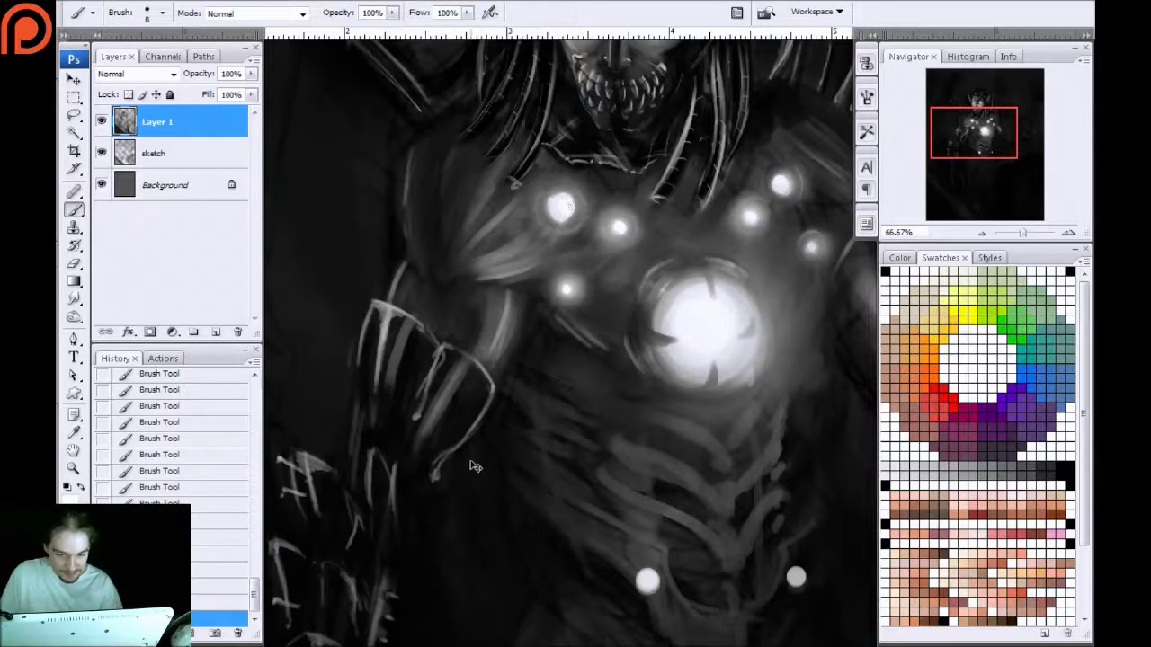
pyautogui.hotkey('ctrl', '-')
pyautogui.hotkey('ctrl', '-')
pyautogui.moveTo(482, 382); pyautogui.dragTo(349, 356)
pyautogui.hotkey('ctrl', '+')
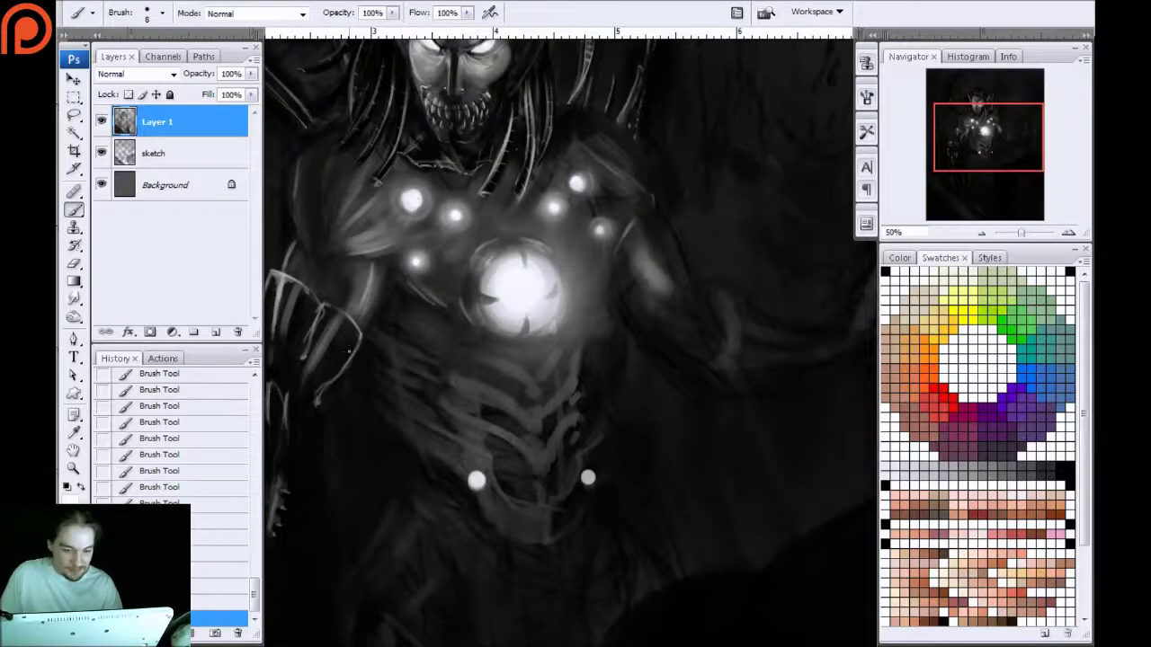
pyautogui.moveTo(343, 351); pyautogui.dragTo(372, 435)
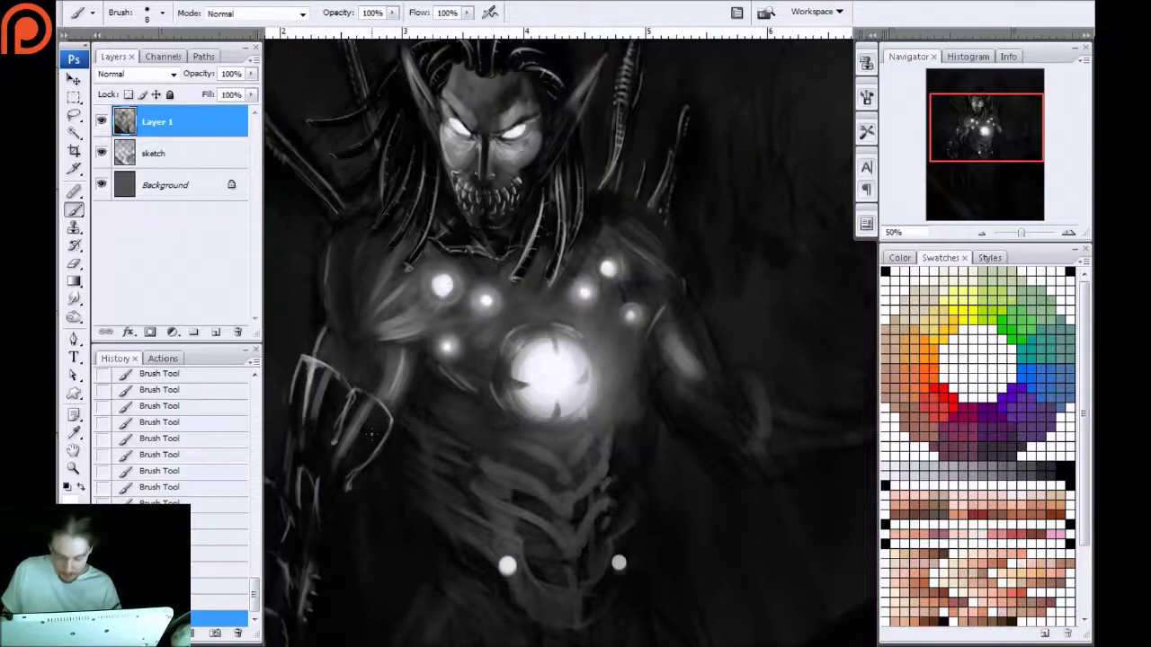
pyautogui.hotkey('ctrl', '0')
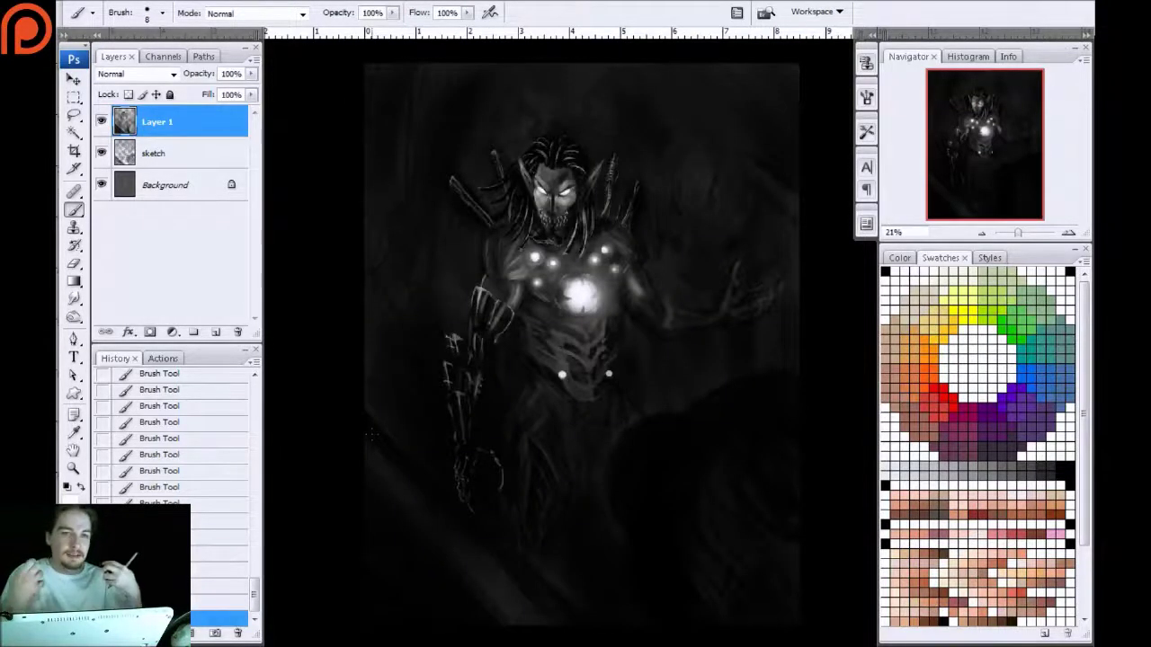